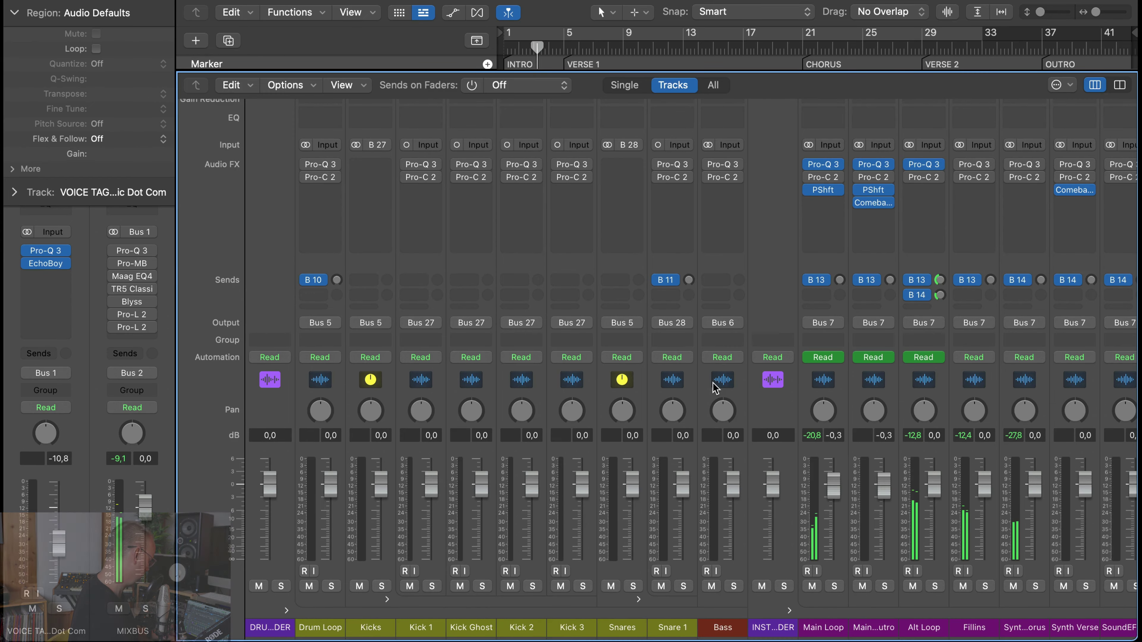
Step: Close the mixer and turn the volume of the Kicks and Snares track stacks all the way down
{"action": "key", "text": "x"}
{"action": "key", "text": "x"}
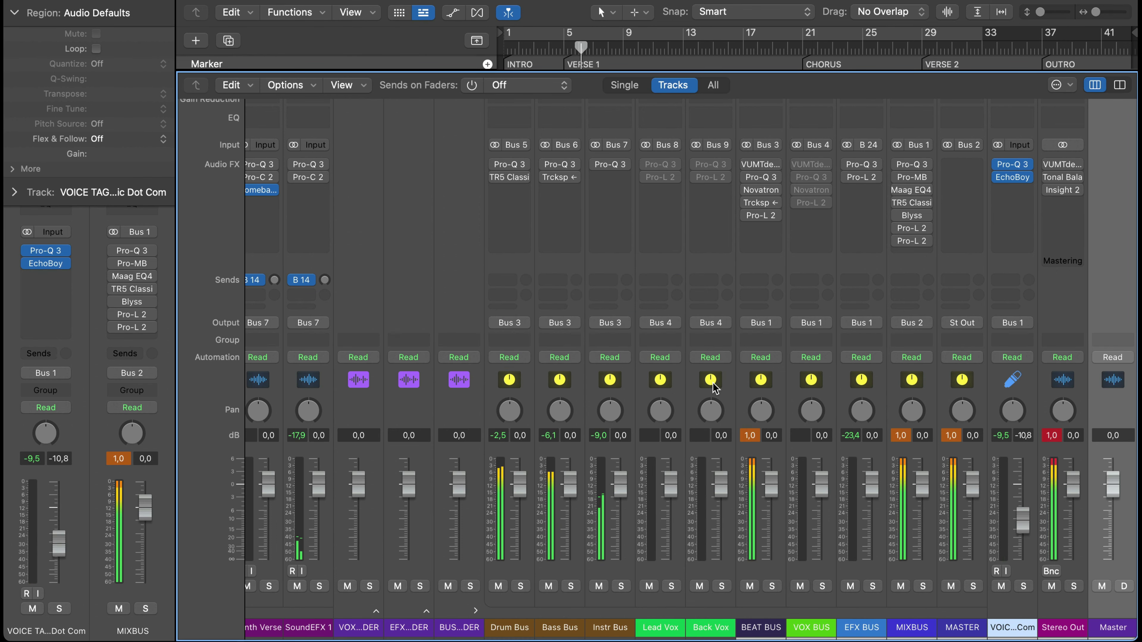
{"action": "key", "text": "x"}
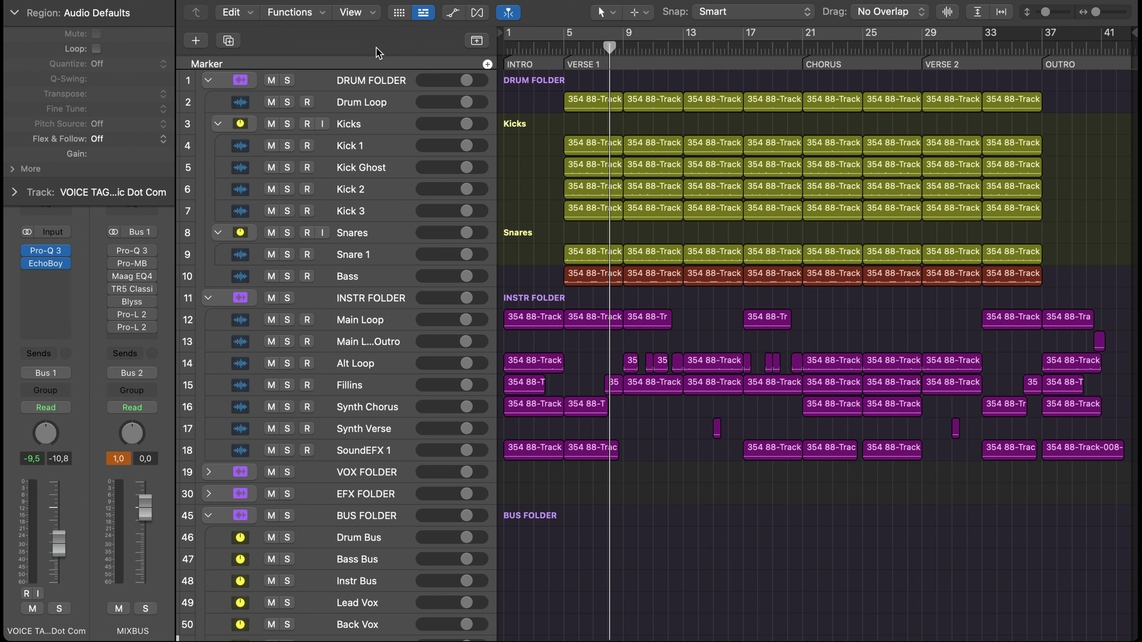
{"action": "scroll", "coordinate": [572, 211], "scroll_direction": "up", "scroll_amount": 3}
{"action": "scroll", "coordinate": [572, 212], "scroll_direction": "up", "scroll_amount": 5}
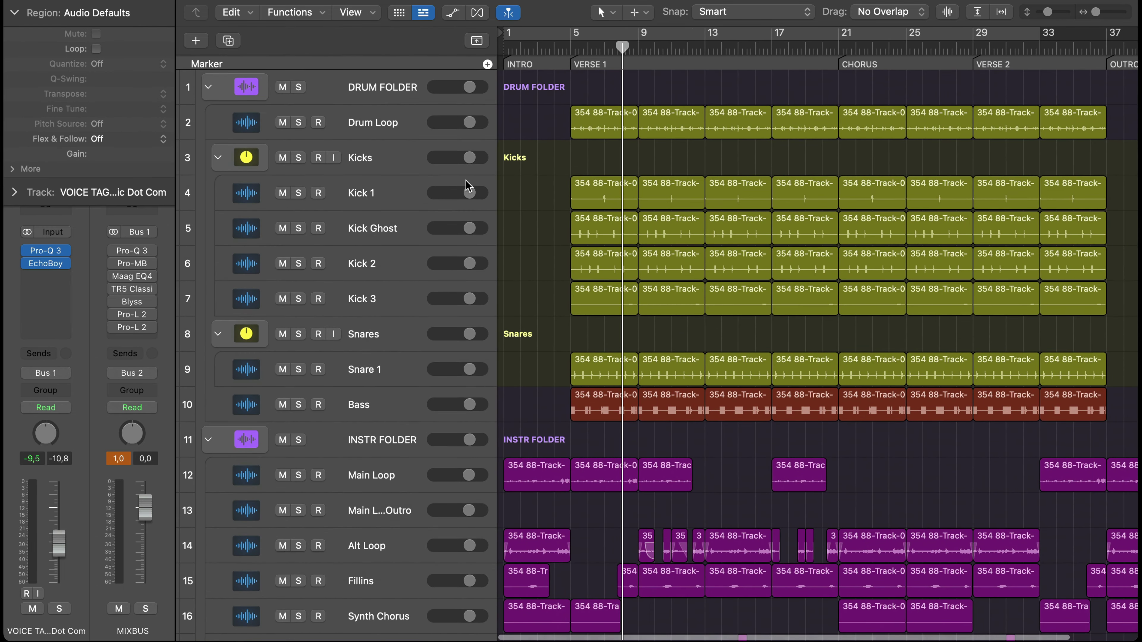
{"action": "left_click_drag", "start_coordinate": [467, 158], "coordinate": [350, 207]}
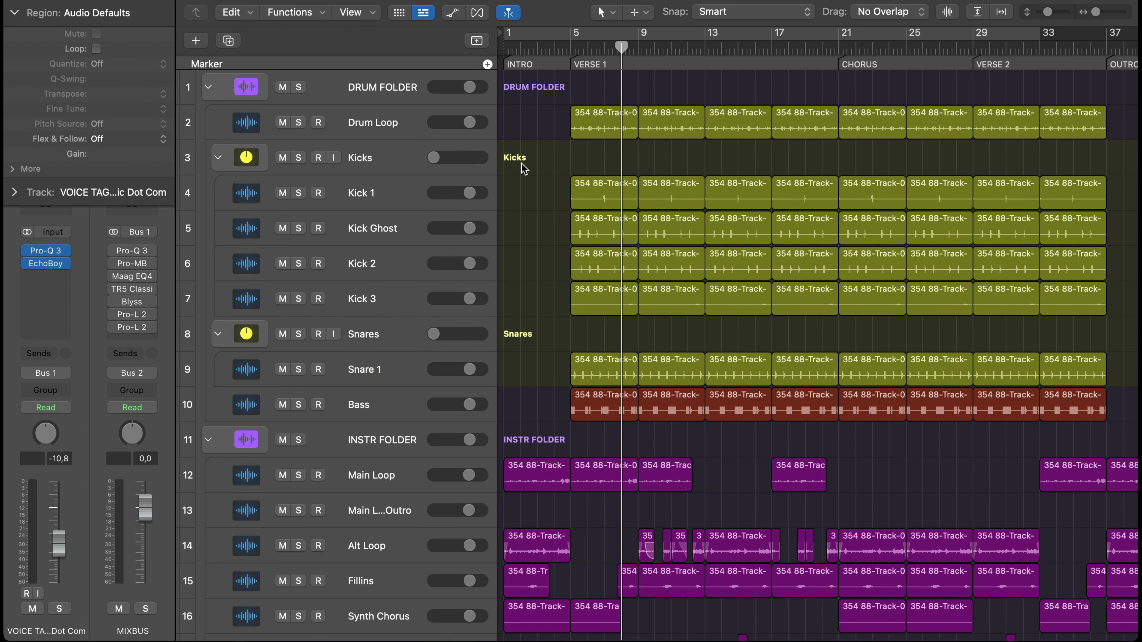
Step: Start playback and set the cycle range from bar 5 to bar 9, at the start of Verse 1
{"action": "key", "text": "space"}
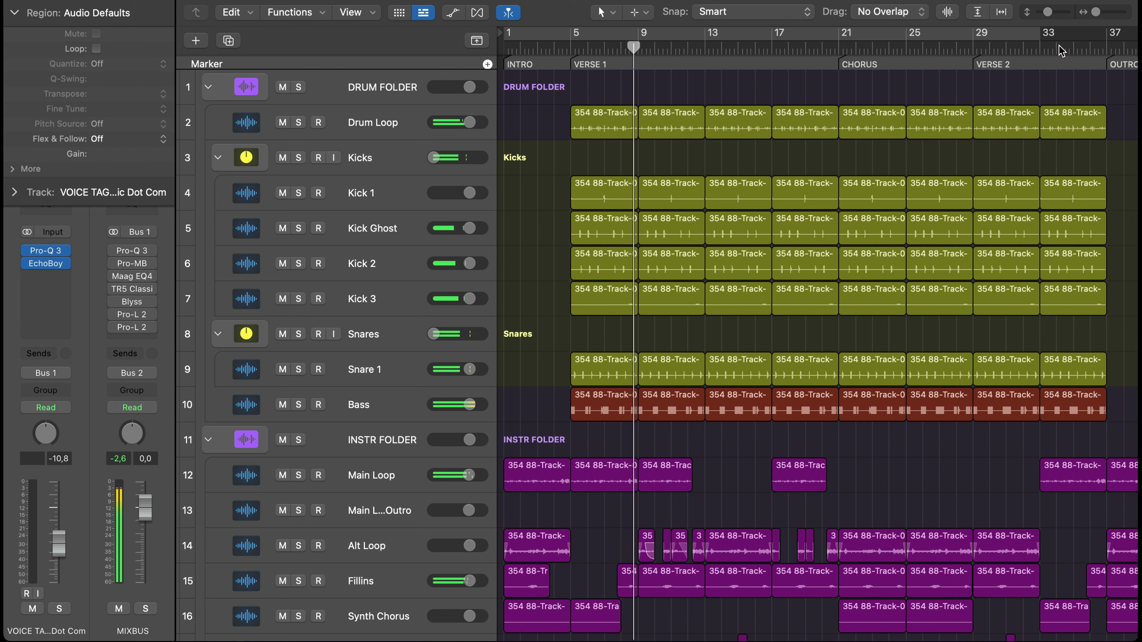
{"action": "mouse_move", "coordinate": [1073, 34]}
{"action": "left_mouse_down"}
{"action": "mouse_move", "coordinate": [537, 85]}
{"action": "mouse_move", "coordinate": [589, 52]}
{"action": "mouse_move", "coordinate": [572, 49]}
{"action": "left_mouse_up"}
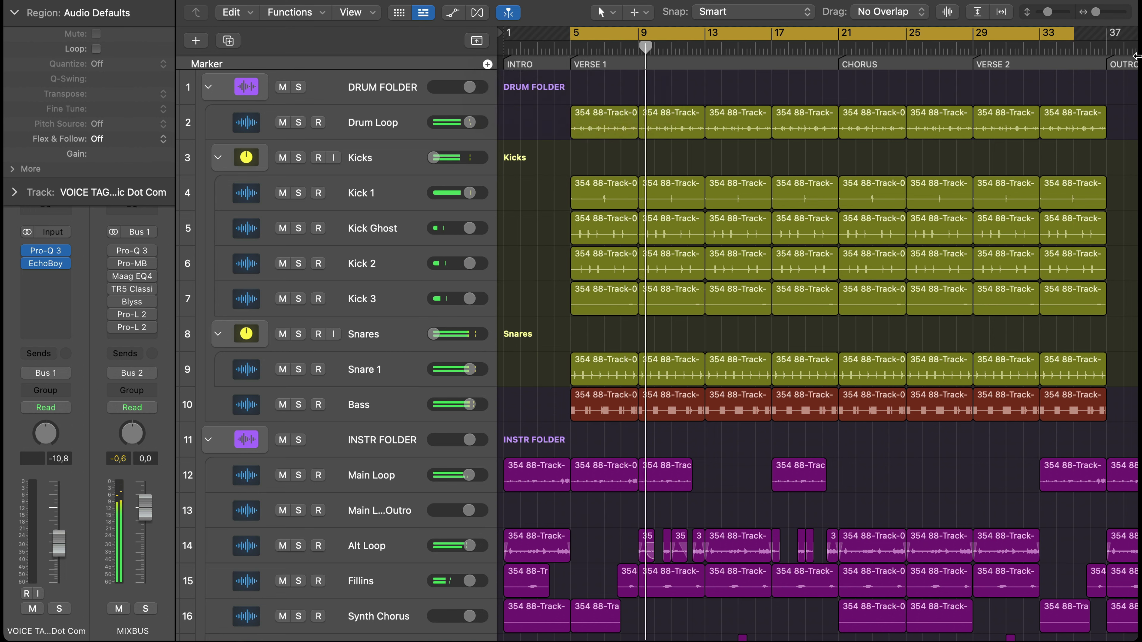
{"action": "left_click_drag", "start_coordinate": [1074, 37], "coordinate": [638, 43]}
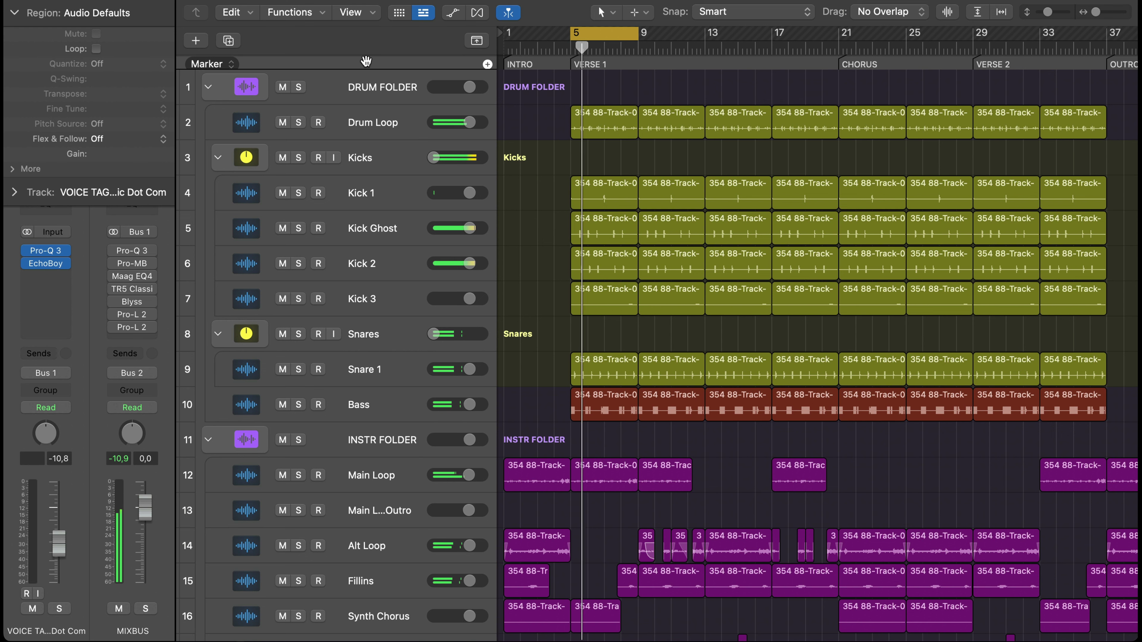
Step: Select the Drum Loop track and solo it within the looped section
{"action": "left_click", "coordinate": [366, 122]}
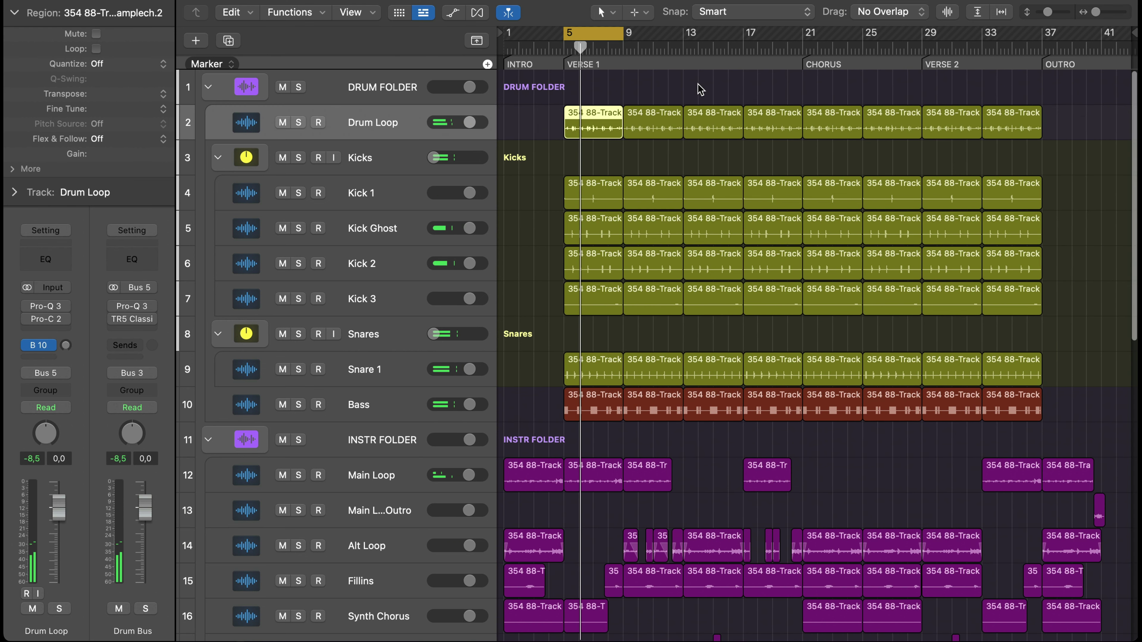
{"action": "key", "text": "z"}
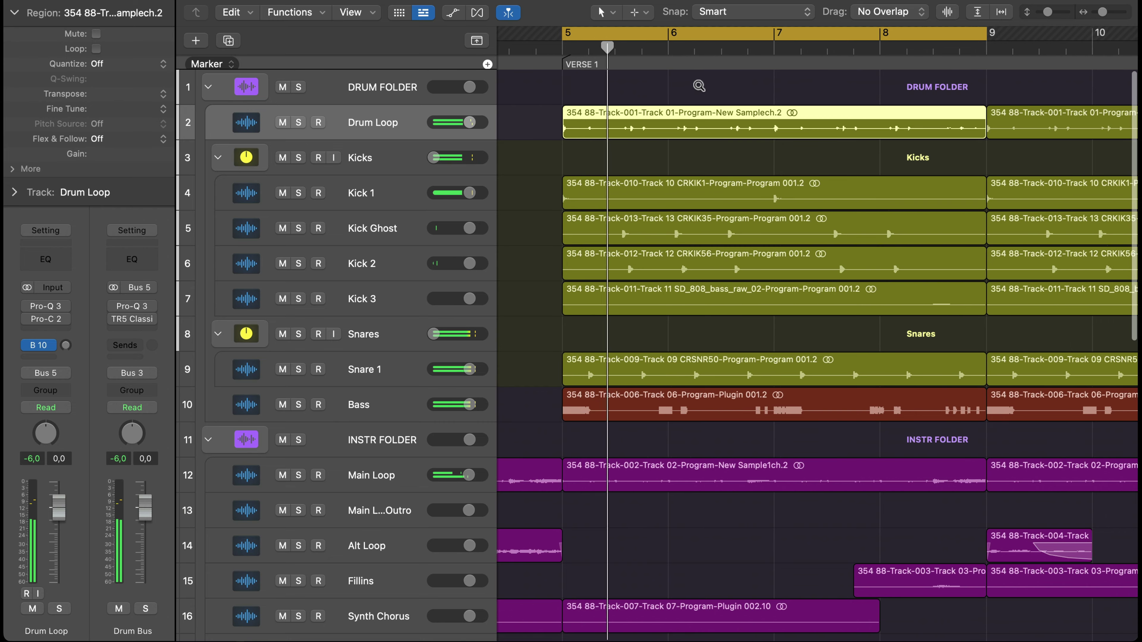
{"action": "key", "text": "z"}
{"action": "left_click", "coordinate": [283, 122]}
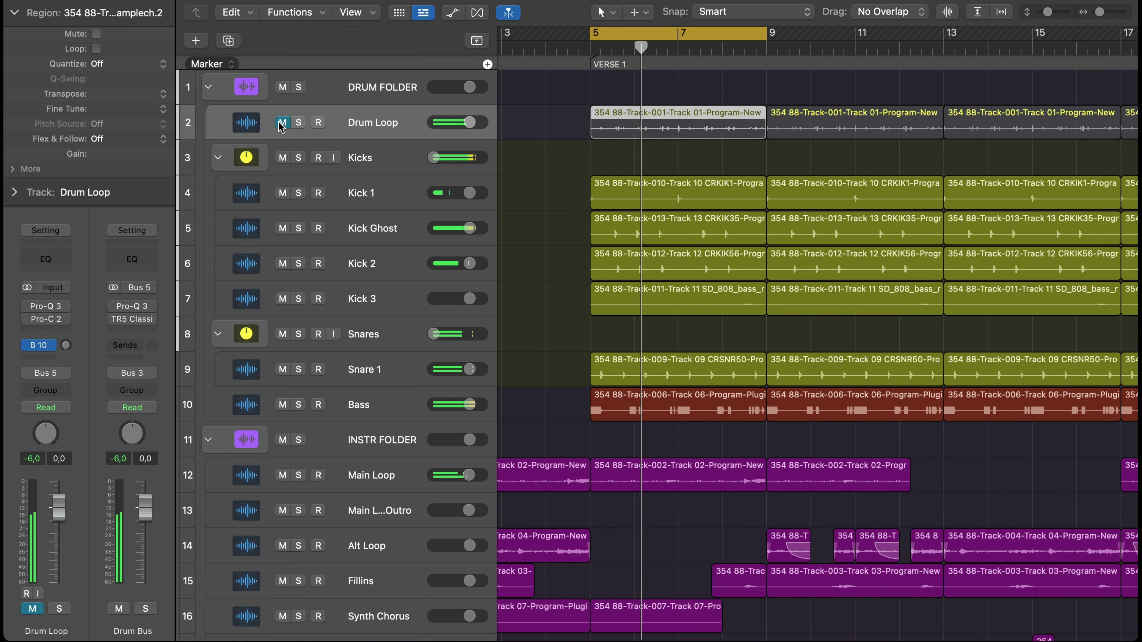
{"action": "left_click", "coordinate": [283, 122]}
{"action": "left_click", "coordinate": [298, 122]}
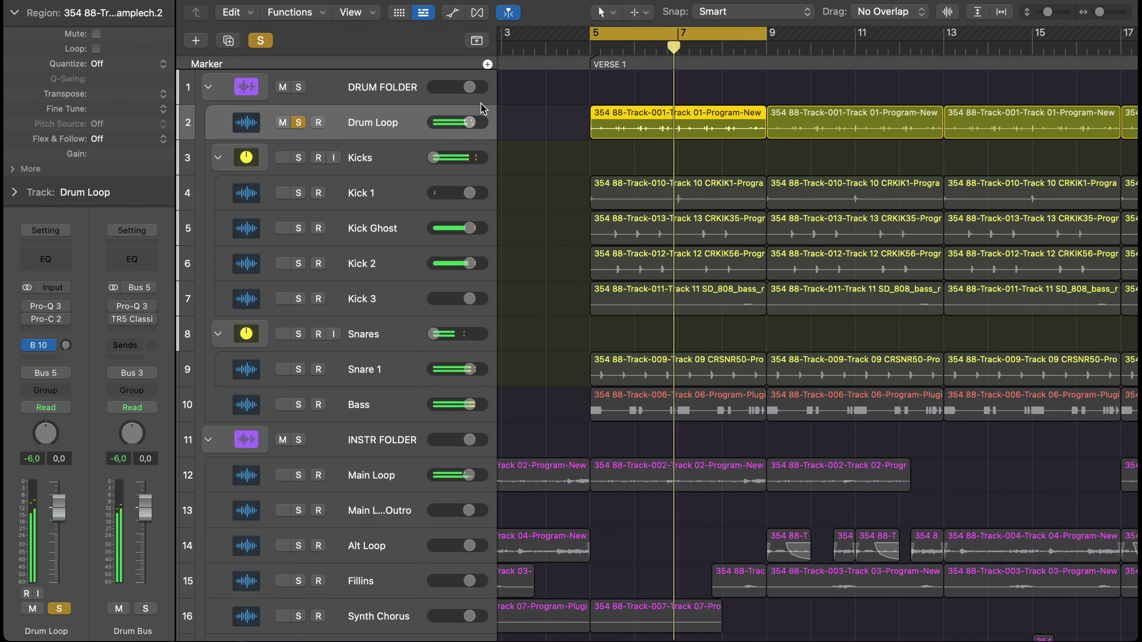
Step: Select all the Drum Loop regions and set their region gain to +4.0 dB
{"action": "scroll", "coordinate": [821, 158], "scroll_direction": "up", "scroll_amount": 6}
{"action": "scroll", "coordinate": [821, 162], "scroll_direction": "down", "scroll_amount": 8}
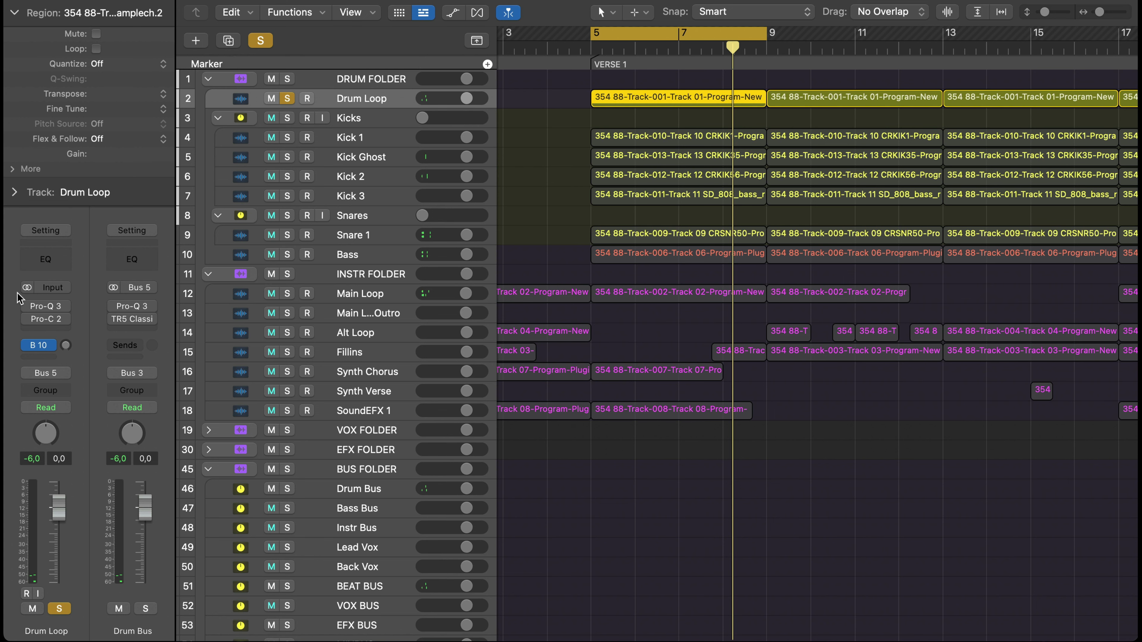
{"action": "left_click", "coordinate": [547, 98]}
{"action": "key", "text": "z"}
{"action": "left_click", "coordinate": [1074, 104]}
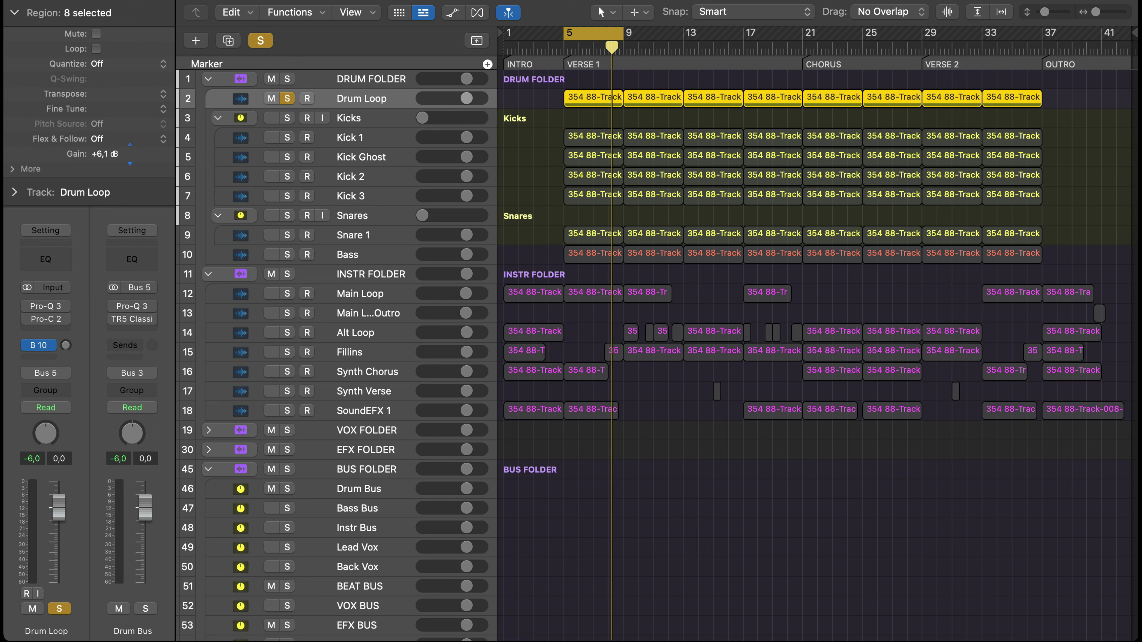
{"action": "key", "text": "space"}
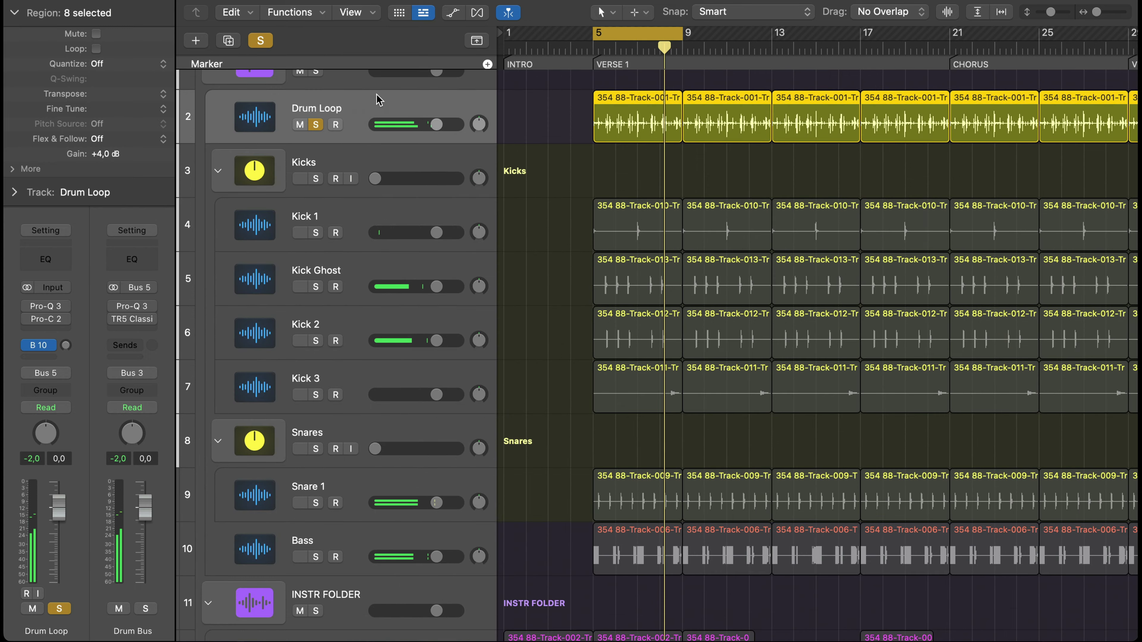
Step: Open Pro-Q 3 on the Drum Loop track and add a 12 dB/oct stereo low cut at about 43 Hz during playback
{"action": "key", "text": "super+Up"}
{"action": "key", "text": "super+Up"}
{"action": "key", "text": "super+Up"}
{"action": "key", "text": "super+Up"}
{"action": "key", "text": "super+Up"}
{"action": "key", "text": "super+Up"}
{"action": "key", "text": "super+Up"}
{"action": "key", "text": "super+Up"}
{"action": "key", "text": "super+Up"}
{"action": "key", "text": "super+Up"}
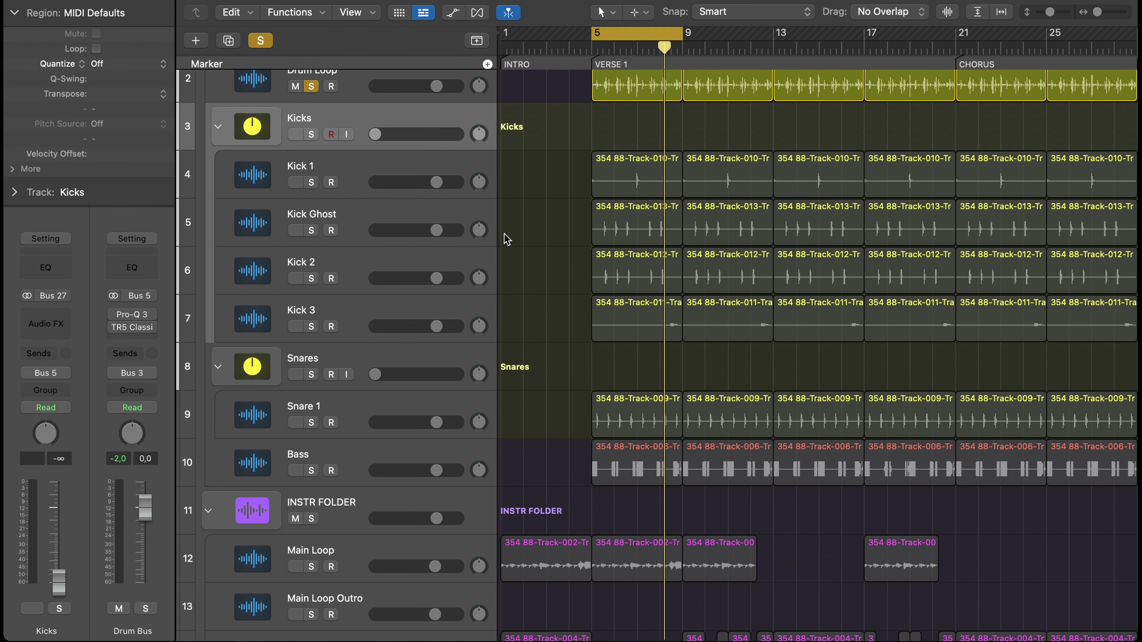
{"action": "left_click", "coordinate": [359, 84]}
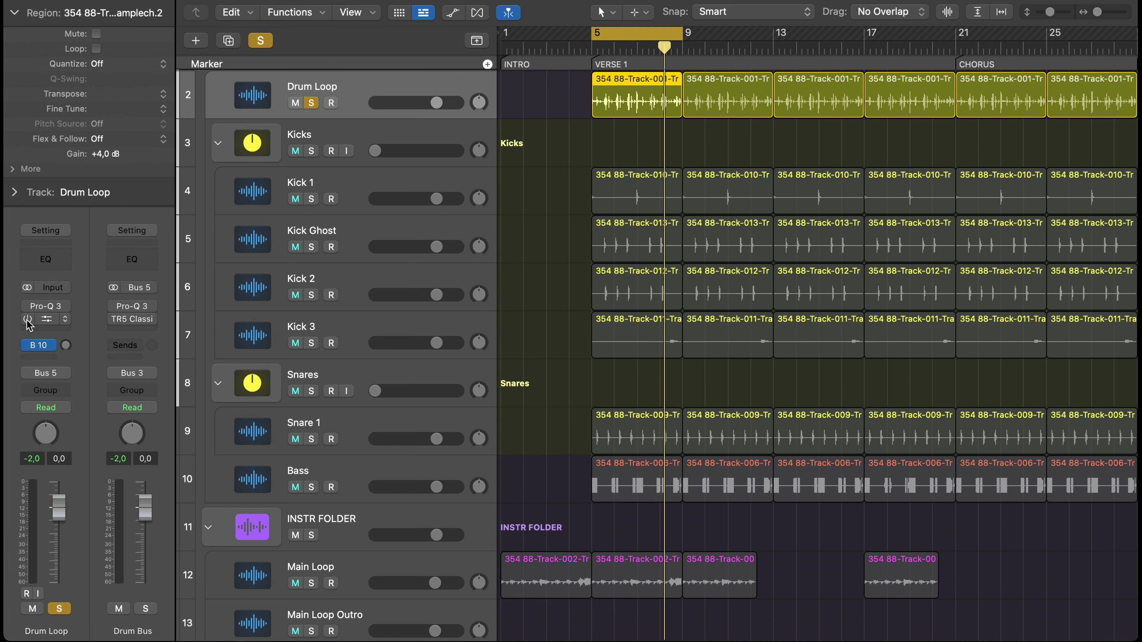
{"action": "left_click", "coordinate": [41, 309]}
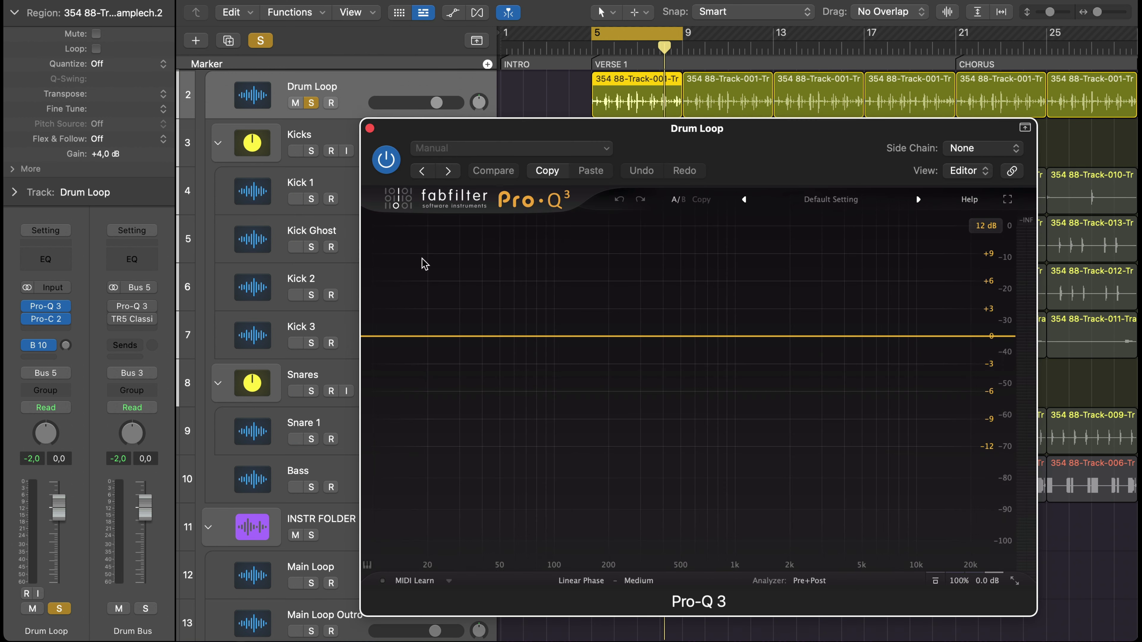
{"action": "key", "text": "space"}
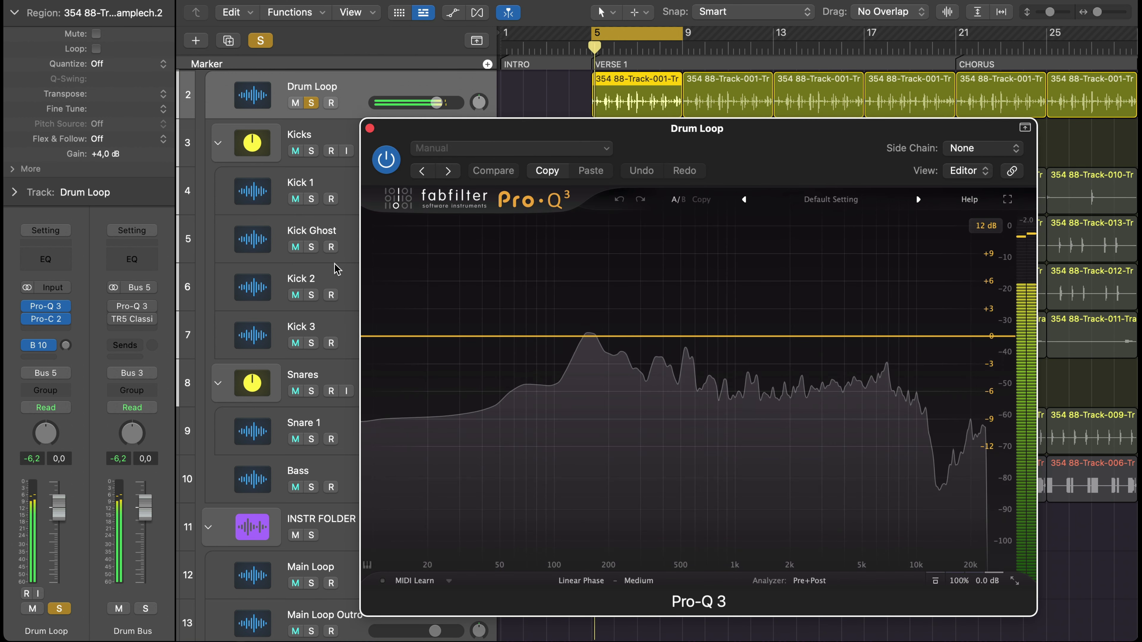
{"action": "left_click_drag", "start_coordinate": [365, 336], "coordinate": [481, 340]}
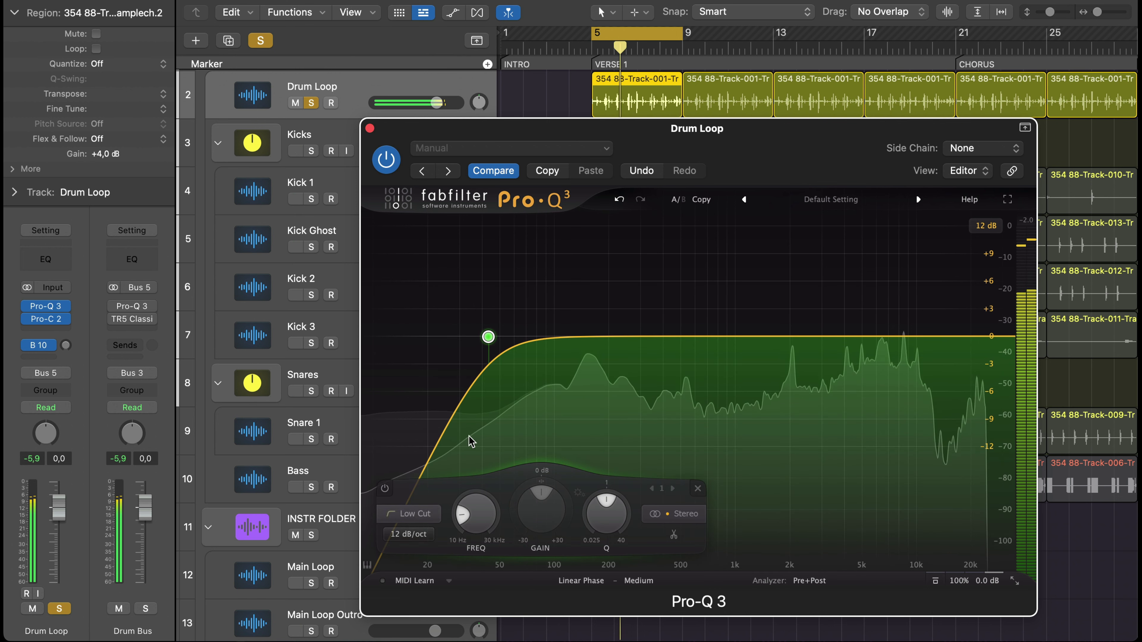
Step: Add a second 12 dB/oct low cut in Pro-Q 3 that affects only the Side signal, at about 159 Hz, and close the plug-in
{"action": "double_click", "coordinate": [389, 336]}
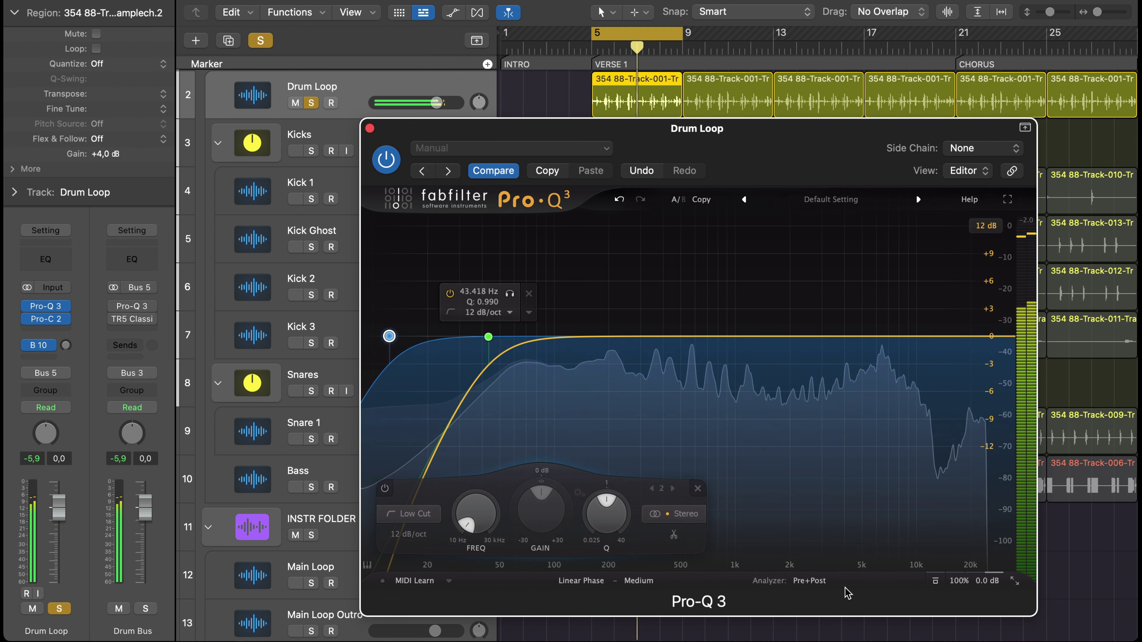
{"action": "left_click", "coordinate": [702, 516]}
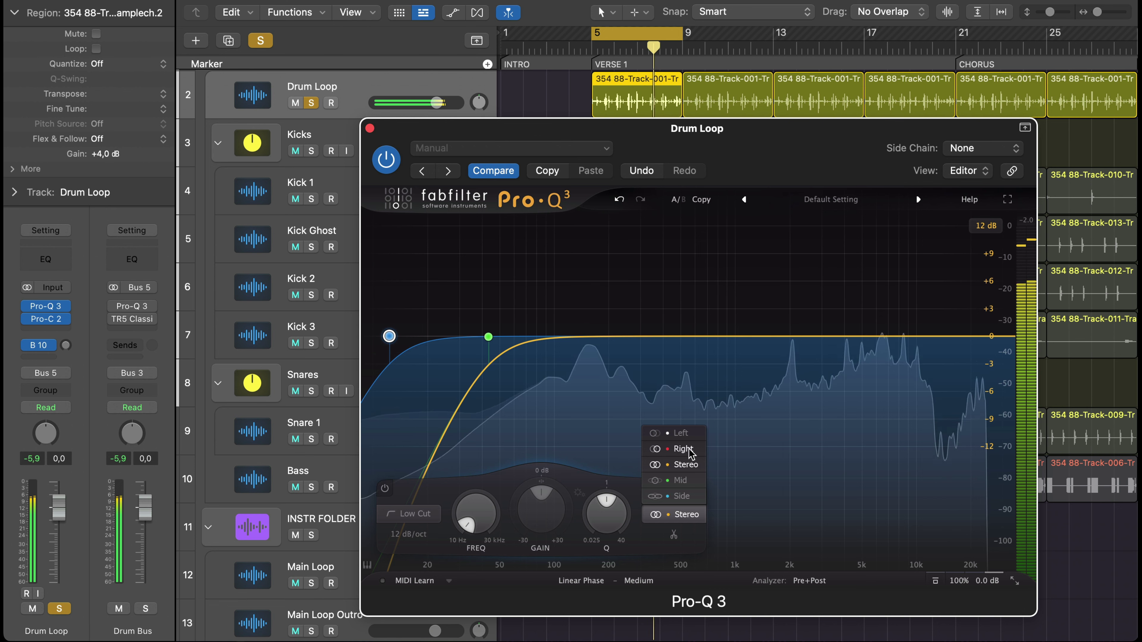
{"action": "left_click", "coordinate": [681, 496]}
{"action": "left_click_drag", "start_coordinate": [389, 336], "coordinate": [591, 336]}
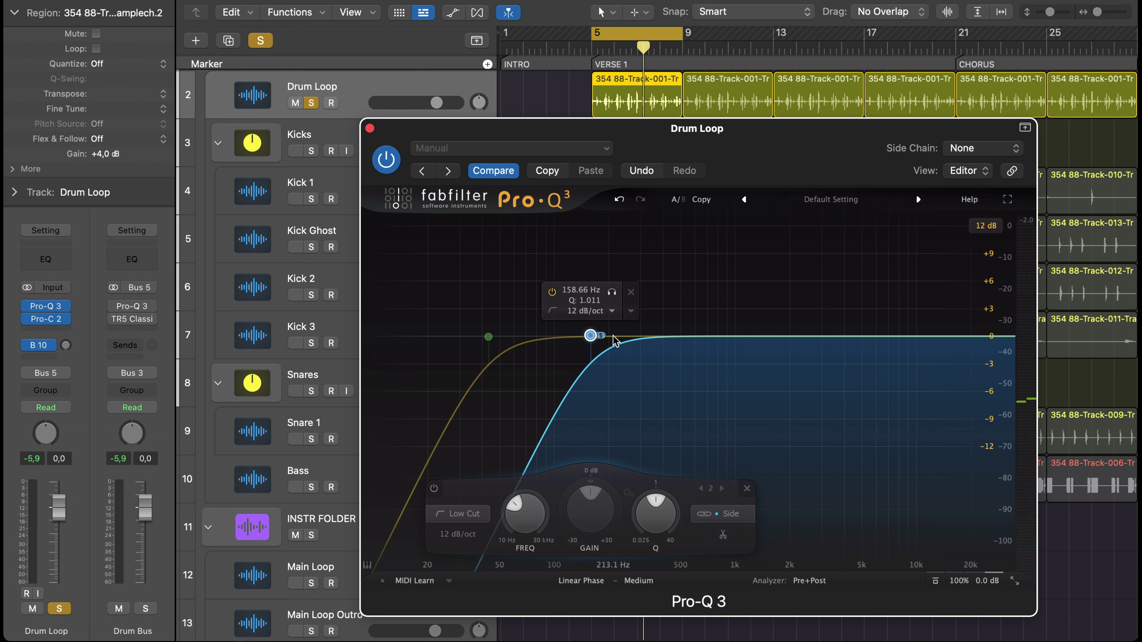
{"action": "left_click", "coordinate": [369, 128]}
Step: Open Pro-C 2 on the Drum Loop track and set its compression style to Punch
{"action": "left_click", "coordinate": [49, 319]}
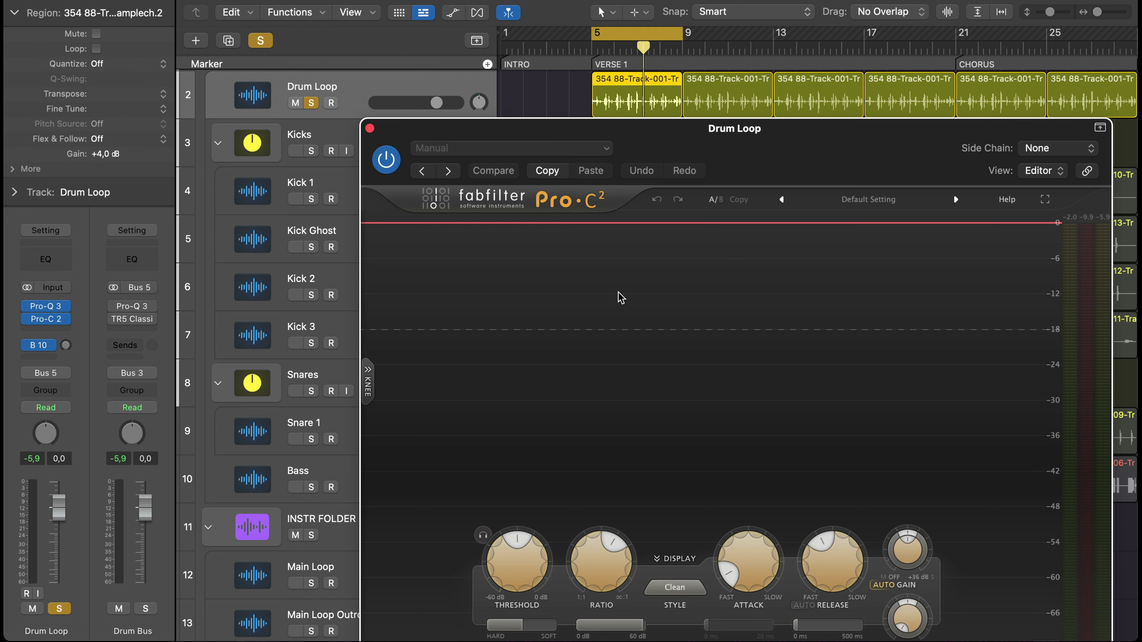
{"action": "left_click_drag", "start_coordinate": [801, 136], "coordinate": [445, 0]}
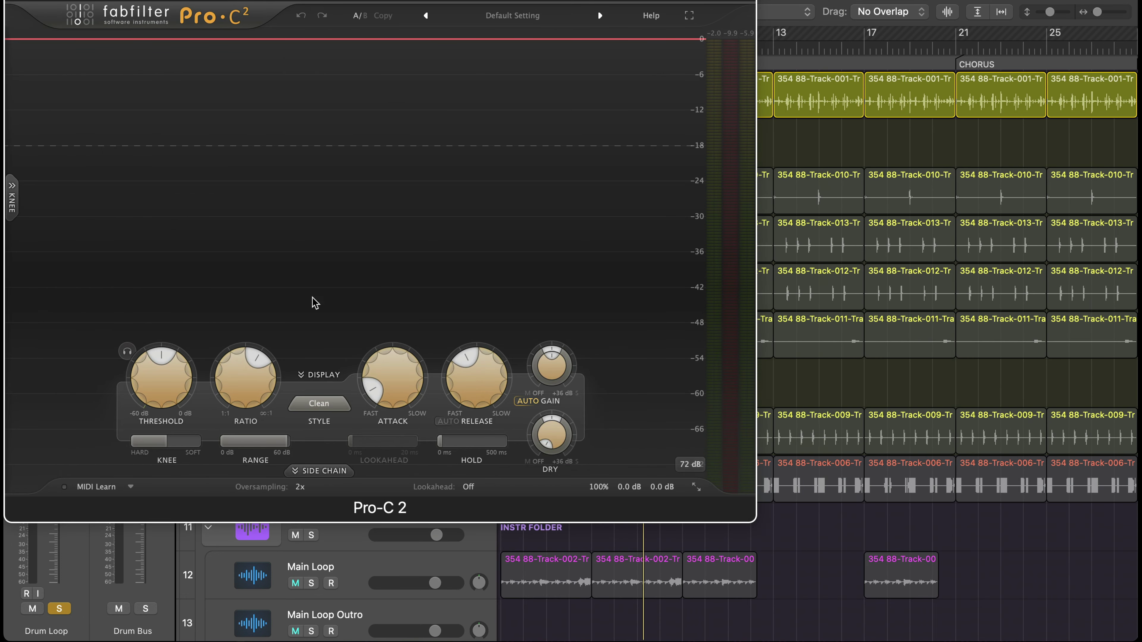
{"action": "left_click", "coordinate": [319, 404]}
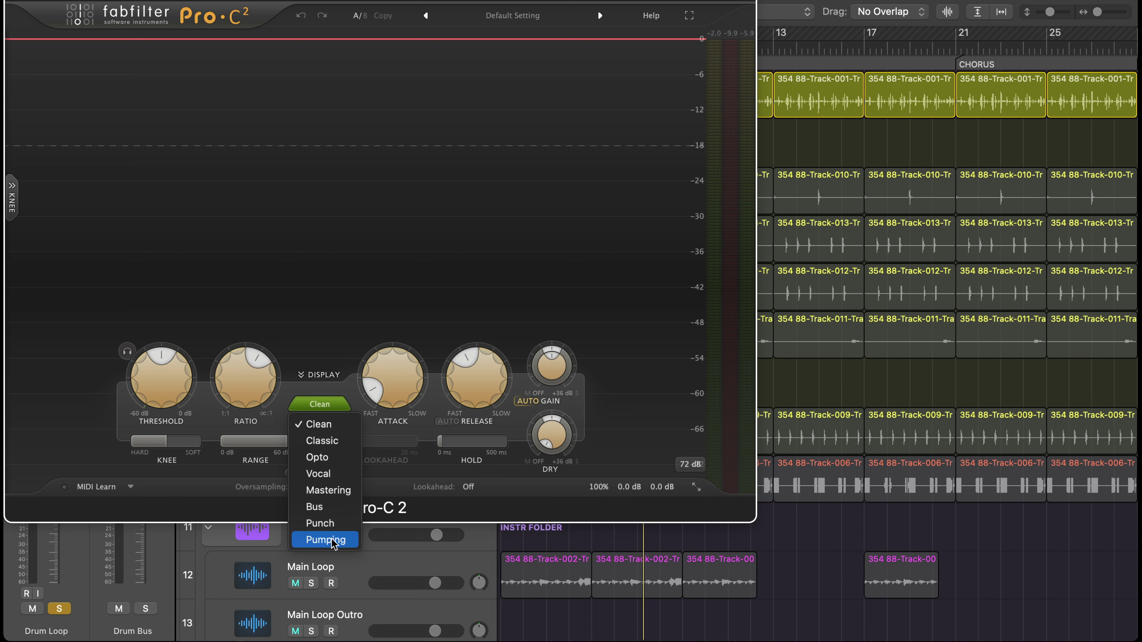
{"action": "left_click", "coordinate": [332, 523]}
Step: During playback, lower the Pro-C 2 threshold to about -24 dB, slow the attack slightly and shorten the release
{"action": "key", "text": "space"}
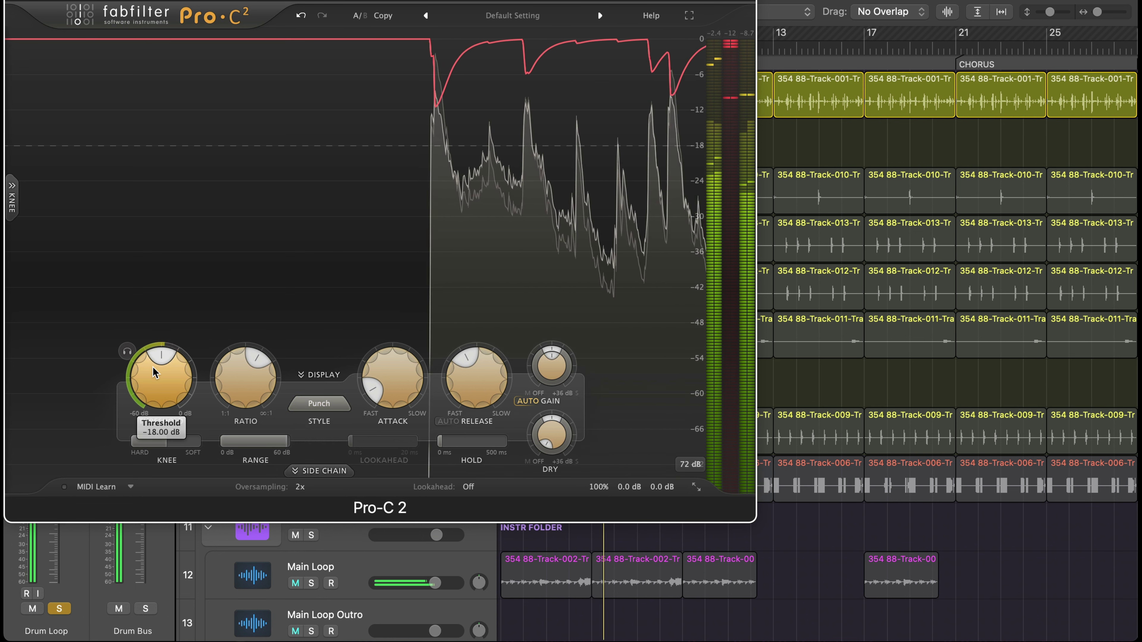
{"action": "left_click_drag", "start_coordinate": [153, 368], "coordinate": [153, 395]}
{"action": "mouse_move", "coordinate": [372, 388]}
{"action": "left_mouse_down"}
{"action": "mouse_move", "coordinate": [377, 356]}
{"action": "mouse_move", "coordinate": [376, 390]}
{"action": "mouse_move", "coordinate": [373, 374]}
{"action": "left_mouse_up"}
{"action": "key", "text": "space"}
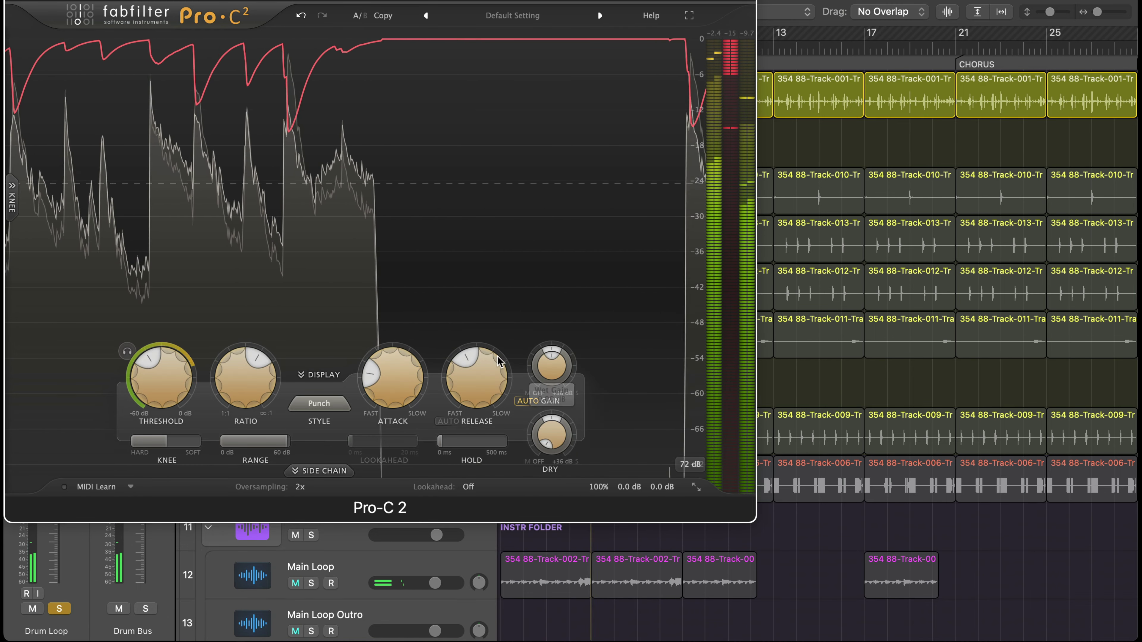
{"action": "mouse_move", "coordinate": [477, 377]}
{"action": "left_mouse_down"}
{"action": "mouse_move", "coordinate": [475, 324]}
{"action": "mouse_move", "coordinate": [470, 392]}
{"action": "left_mouse_up"}
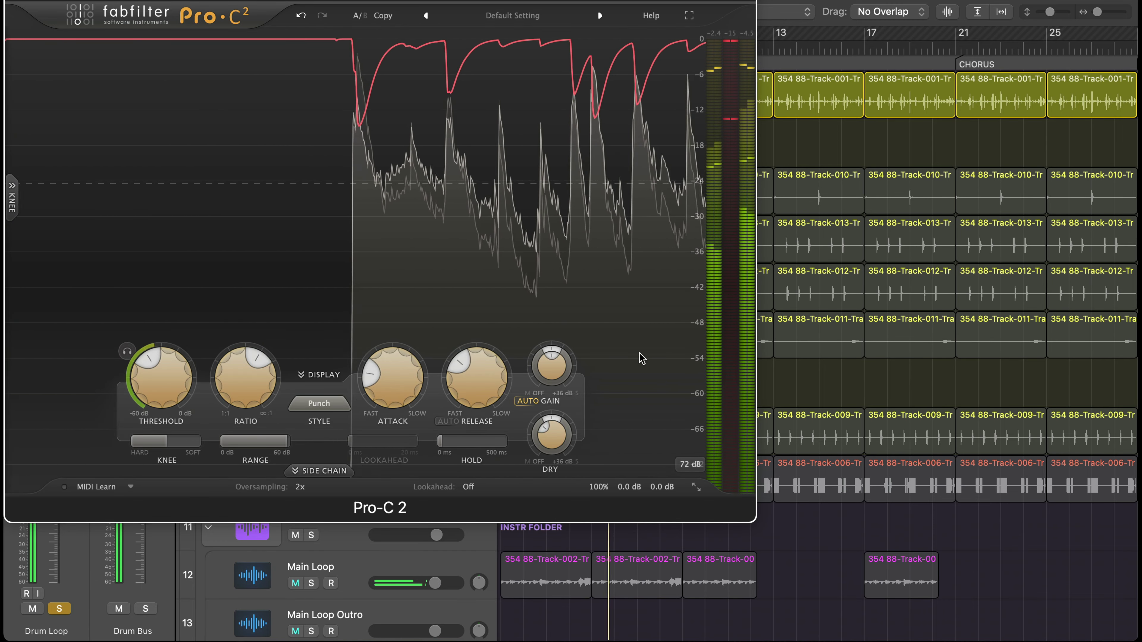
Step: Blend in the uncompressed drums by setting the dry gain to about -1 dB and the wet gain to about -4 dB
{"action": "mouse_move", "coordinate": [543, 448]}
{"action": "left_mouse_down"}
{"action": "mouse_move", "coordinate": [547, 430]}
{"action": "mouse_move", "coordinate": [546, 444]}
{"action": "left_mouse_up"}
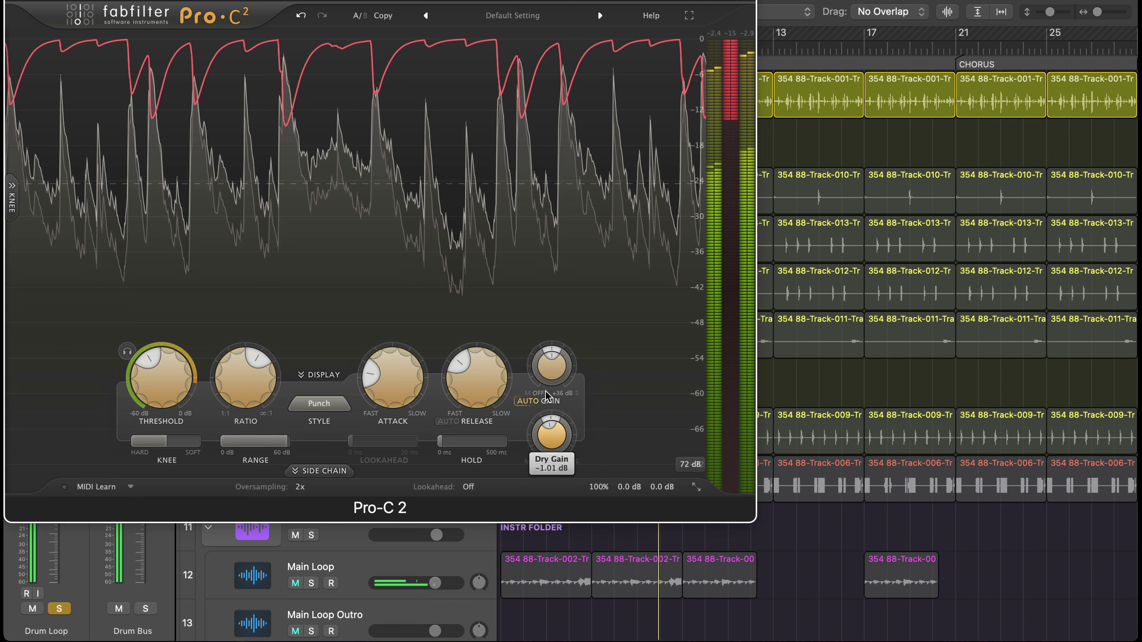
{"action": "left_click_drag", "start_coordinate": [553, 385], "coordinate": [552, 430]}
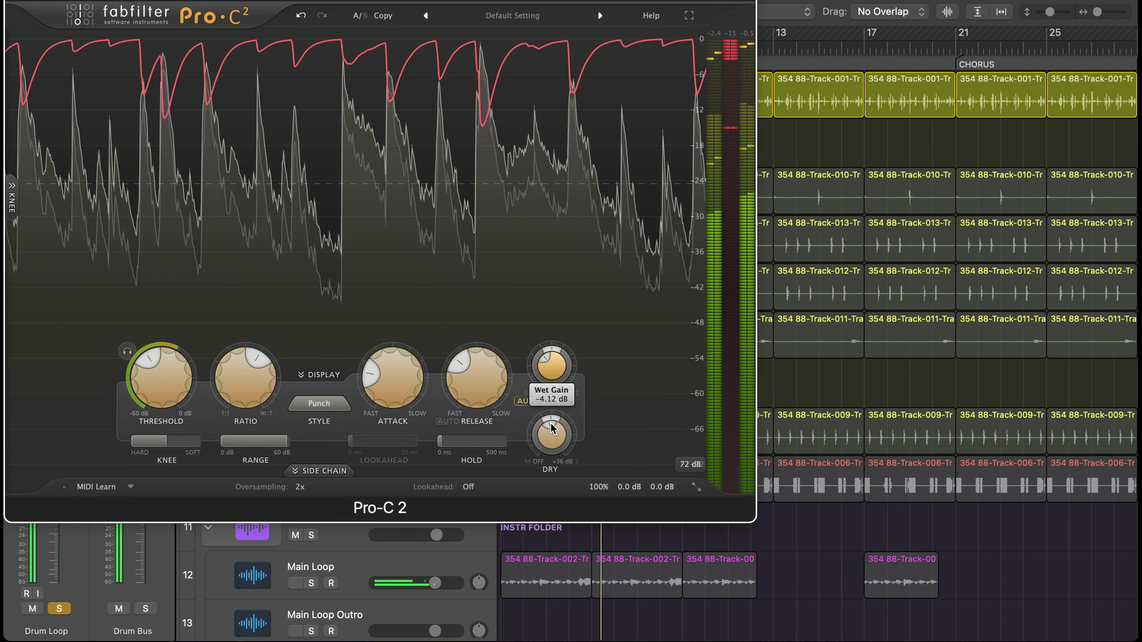
Step: Lower the Pro-C 2 output level to -4.22 dB and close the plug-in
{"action": "left_click_drag", "start_coordinate": [380, 1], "coordinate": [681, 13]}
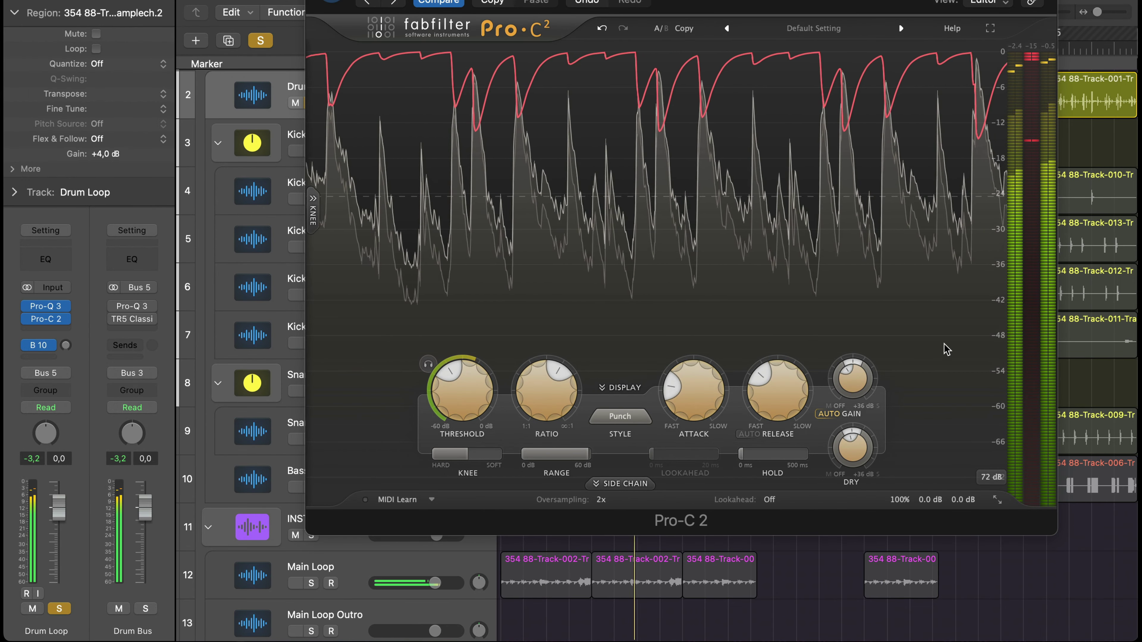
{"action": "mouse_move", "coordinate": [967, 501]}
{"action": "scroll", "coordinate": [966, 500], "scroll_direction": "down", "scroll_amount": 5}
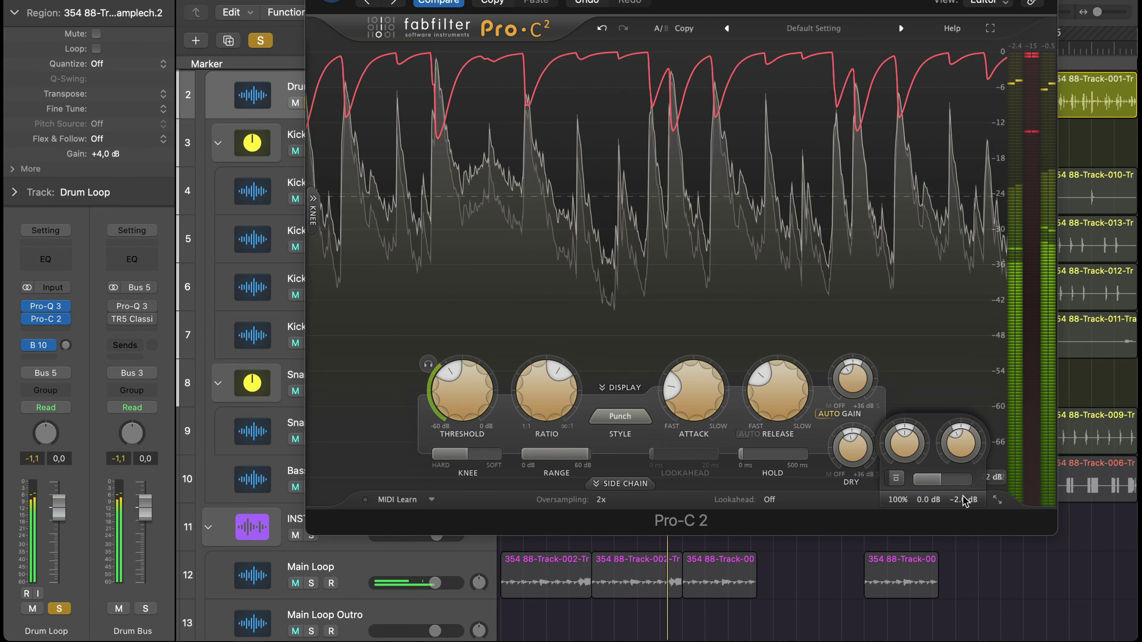
{"action": "scroll", "coordinate": [964, 500], "scroll_direction": "down", "scroll_amount": 5}
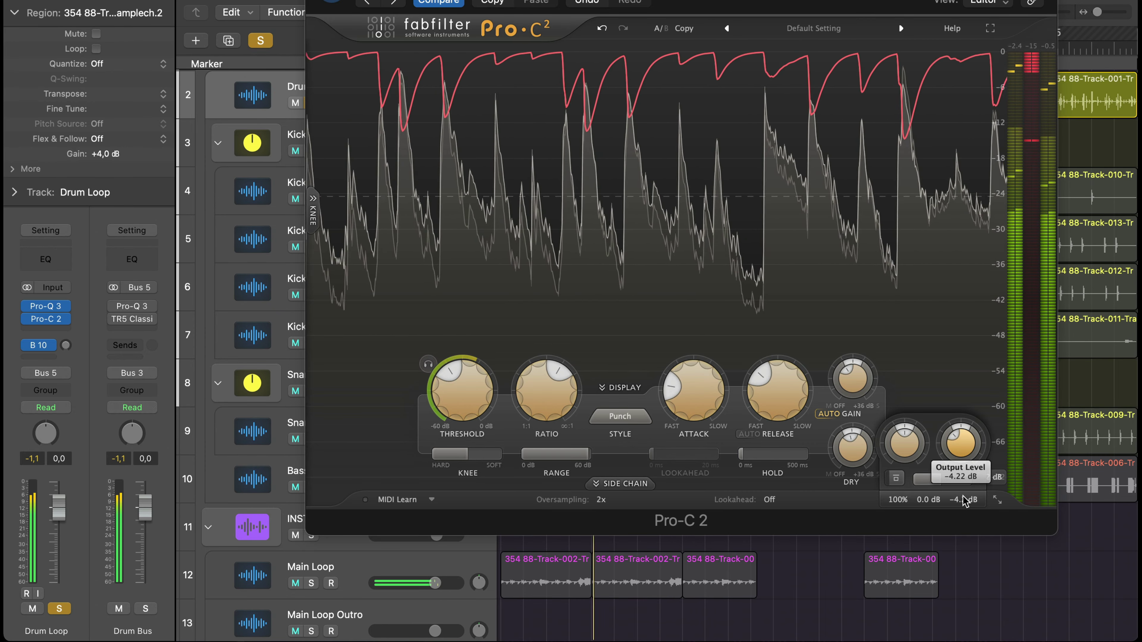
{"action": "left_click_drag", "start_coordinate": [857, 389], "coordinate": [857, 313]}
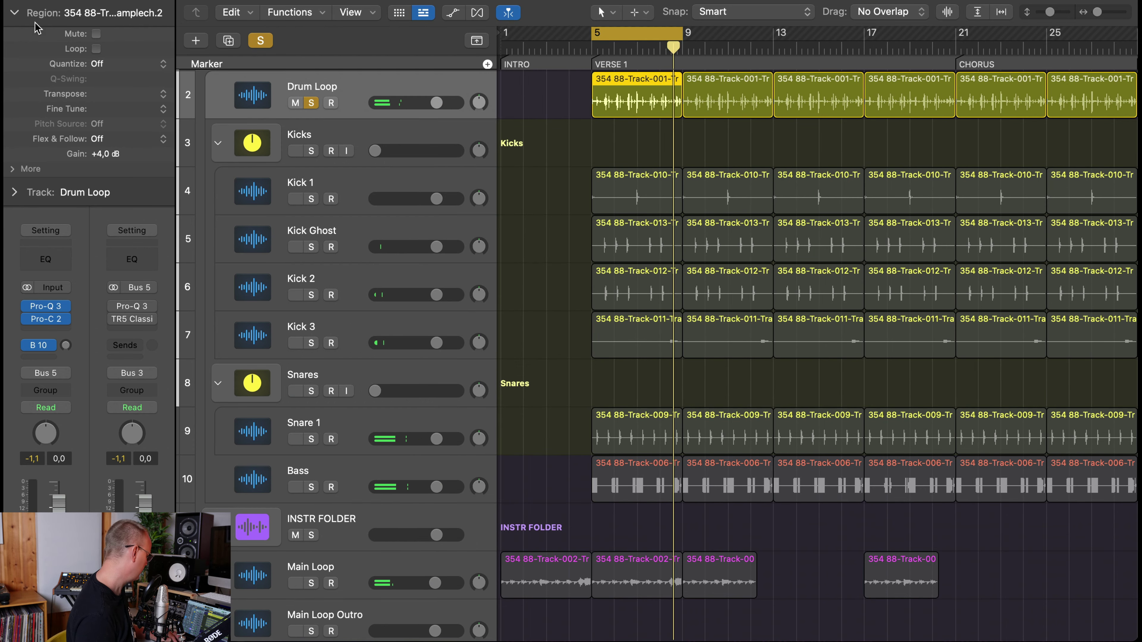
Step: Reopen Pro-C 2 on the Drum Loop, set its style to Pumping during playback and lower the dry gain to about -76 dB
{"action": "left_click", "coordinate": [45, 319]}
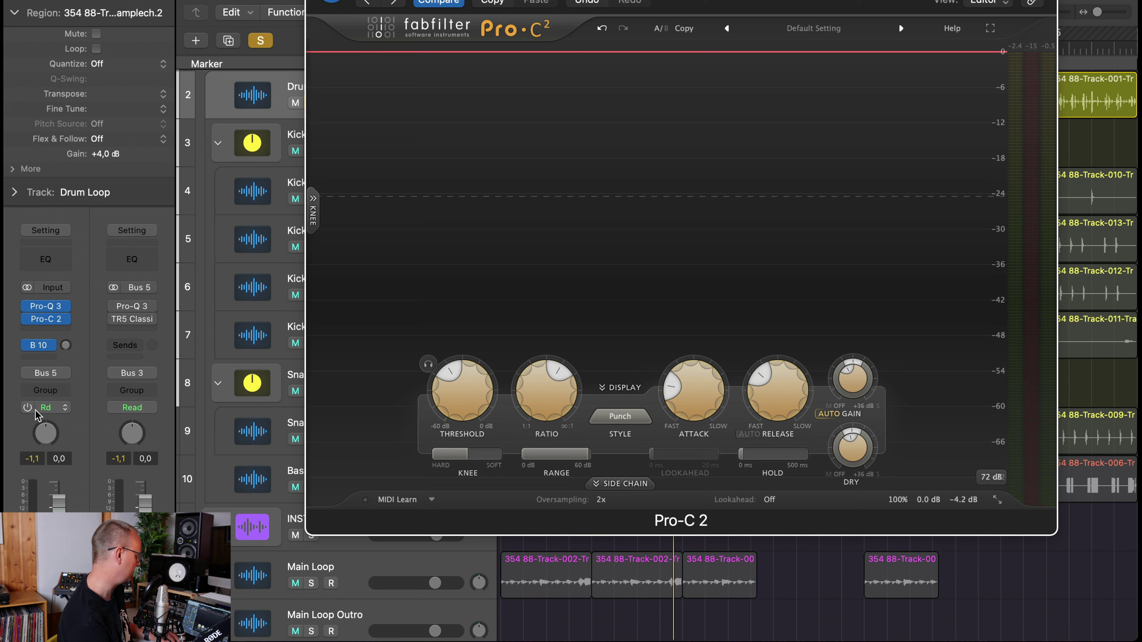
{"action": "left_click", "coordinate": [620, 417]}
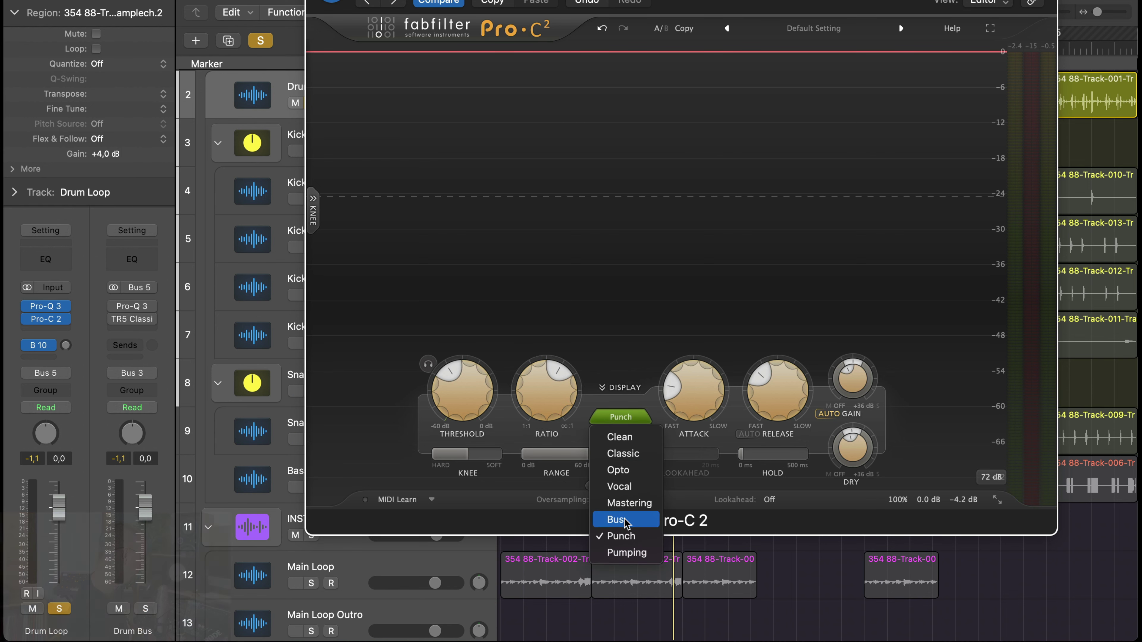
{"action": "key", "text": "space"}
{"action": "left_click", "coordinate": [626, 551]}
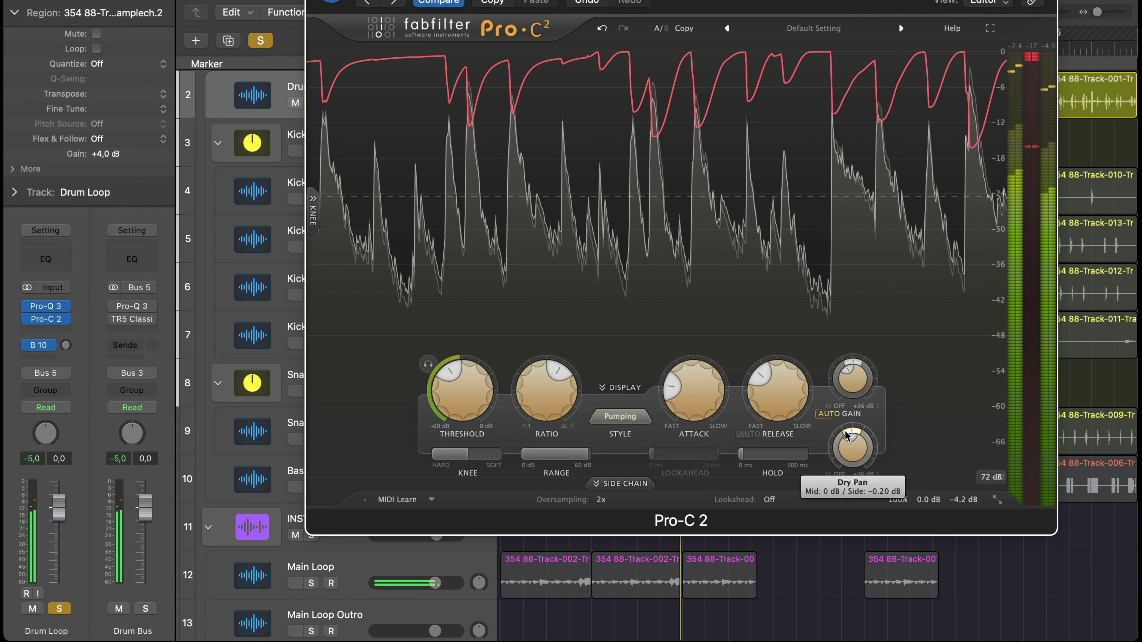
{"action": "left_click_drag", "start_coordinate": [854, 562], "coordinate": [852, 558]}
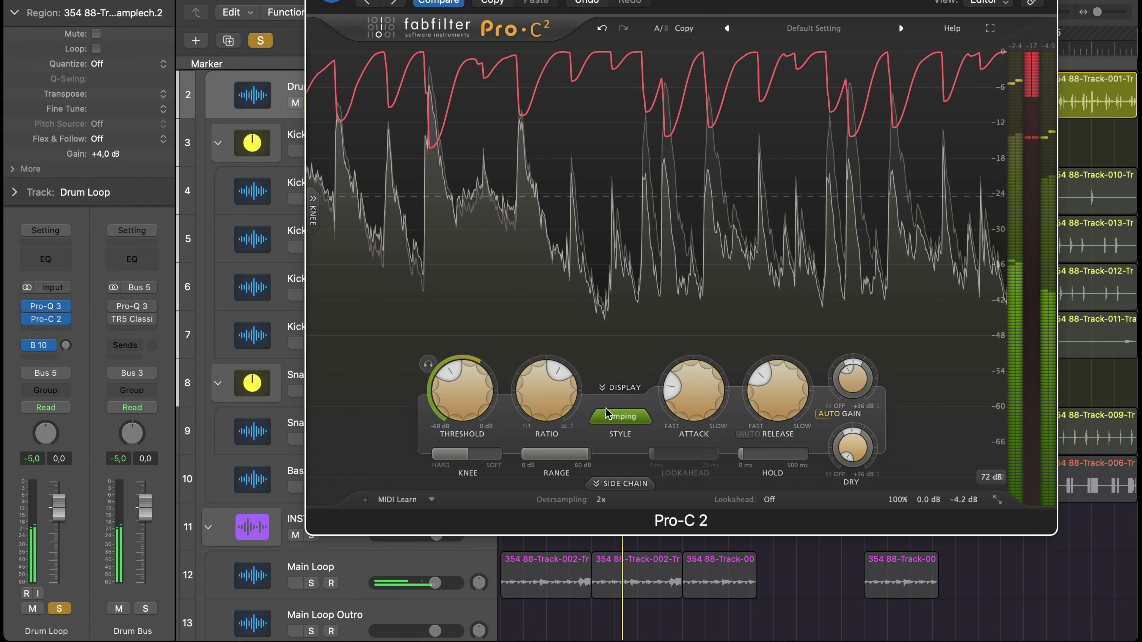
Step: Compare the Classic style against Pumping, keep Pumping, raise the dry gain again and close the Drum Loop compressor
{"action": "left_click", "coordinate": [621, 417]}
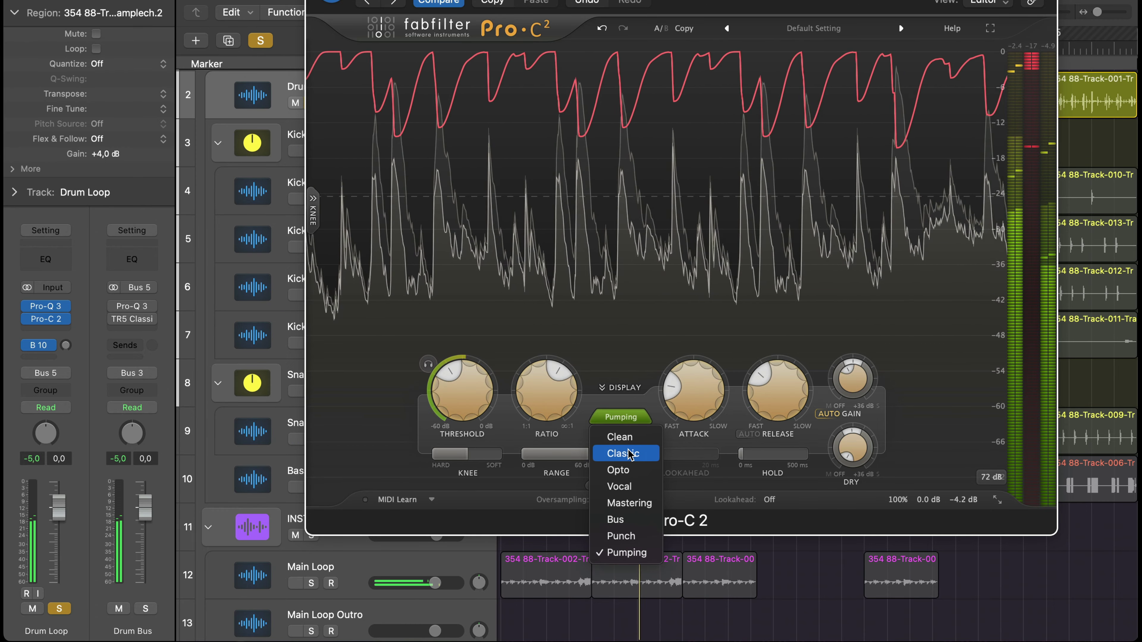
{"action": "left_click", "coordinate": [629, 453]}
{"action": "left_click", "coordinate": [638, 416]}
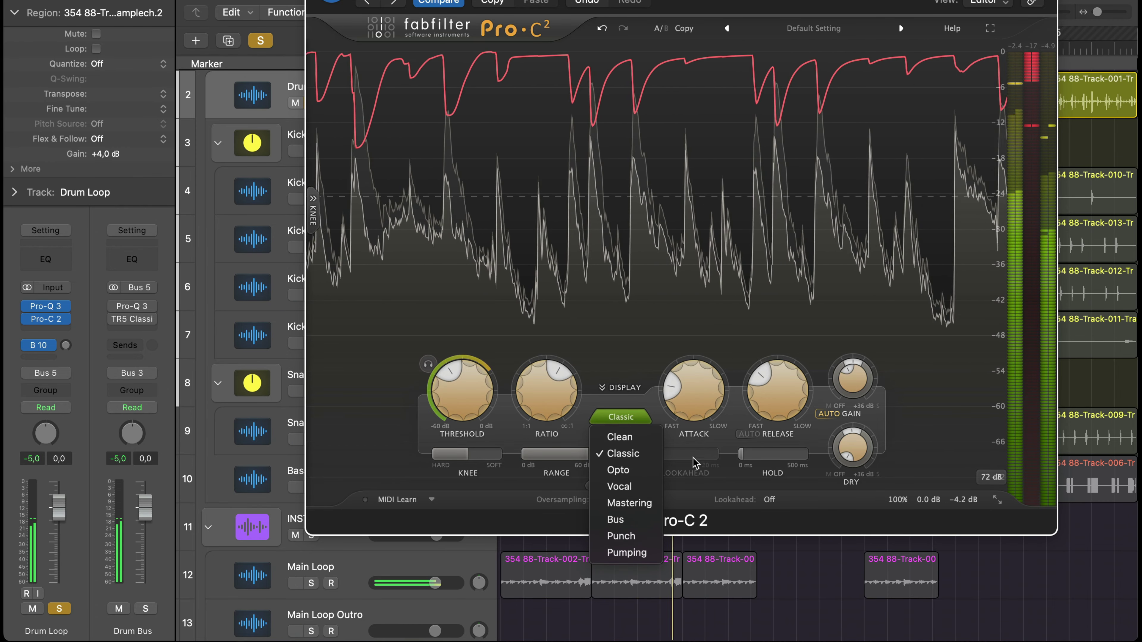
{"action": "left_click", "coordinate": [627, 552]}
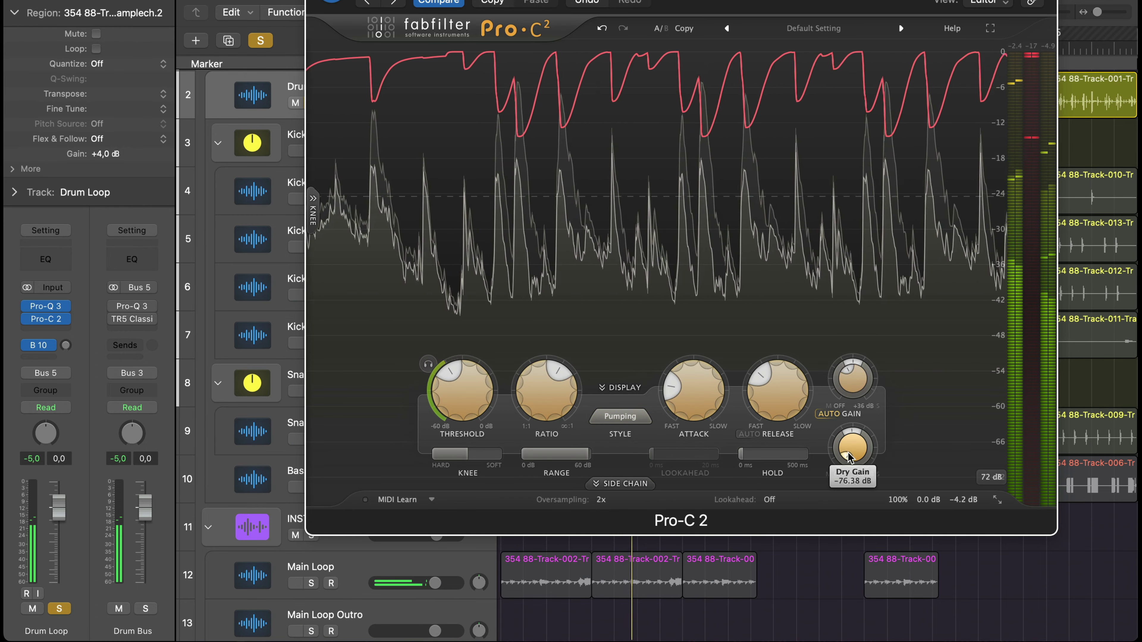
{"action": "left_click_drag", "start_coordinate": [848, 459], "coordinate": [849, 452]}
{"action": "key", "text": "space"}
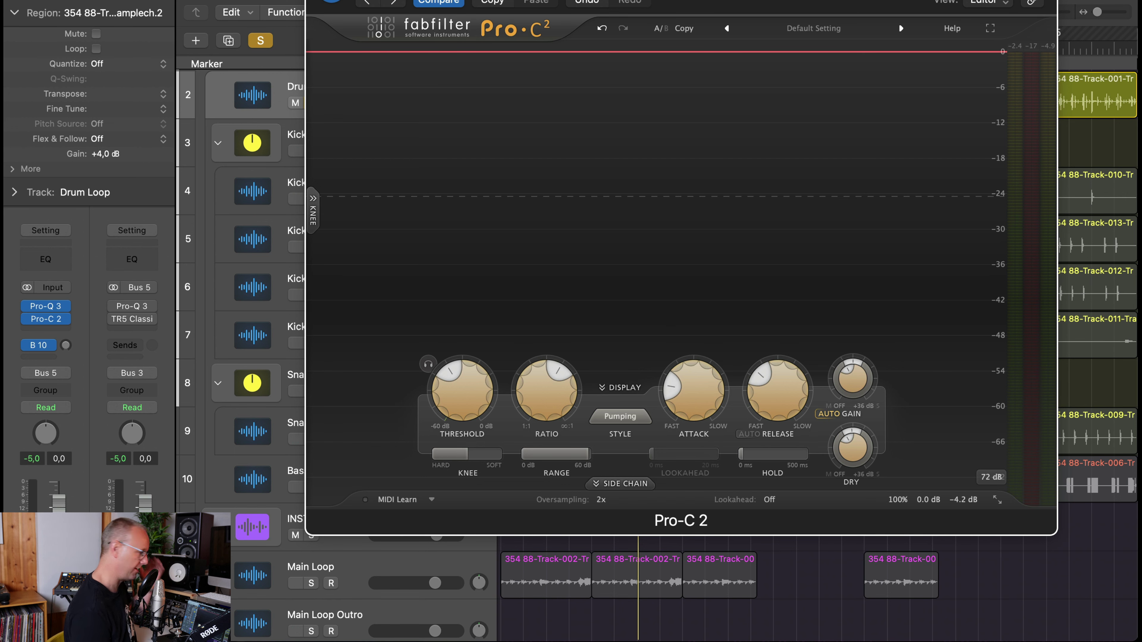
{"action": "key", "text": "super+w"}
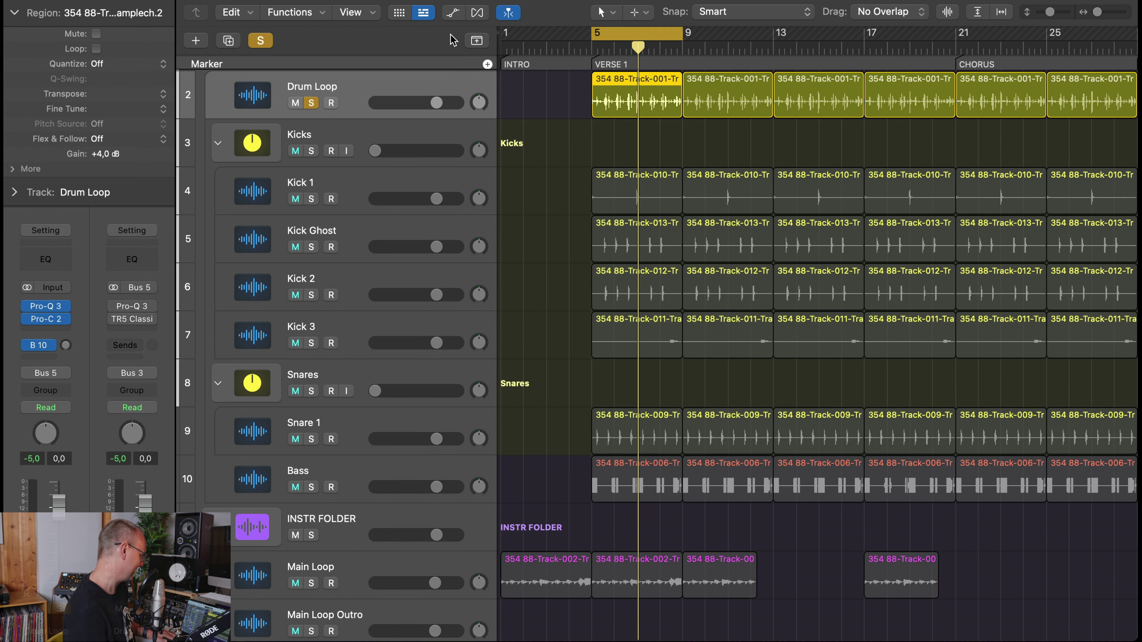
Step: Play the beat without solo, raise the Kicks stack volume to about -14.6 dB and mute the INSTR FOLDER
{"action": "key", "text": "space"}
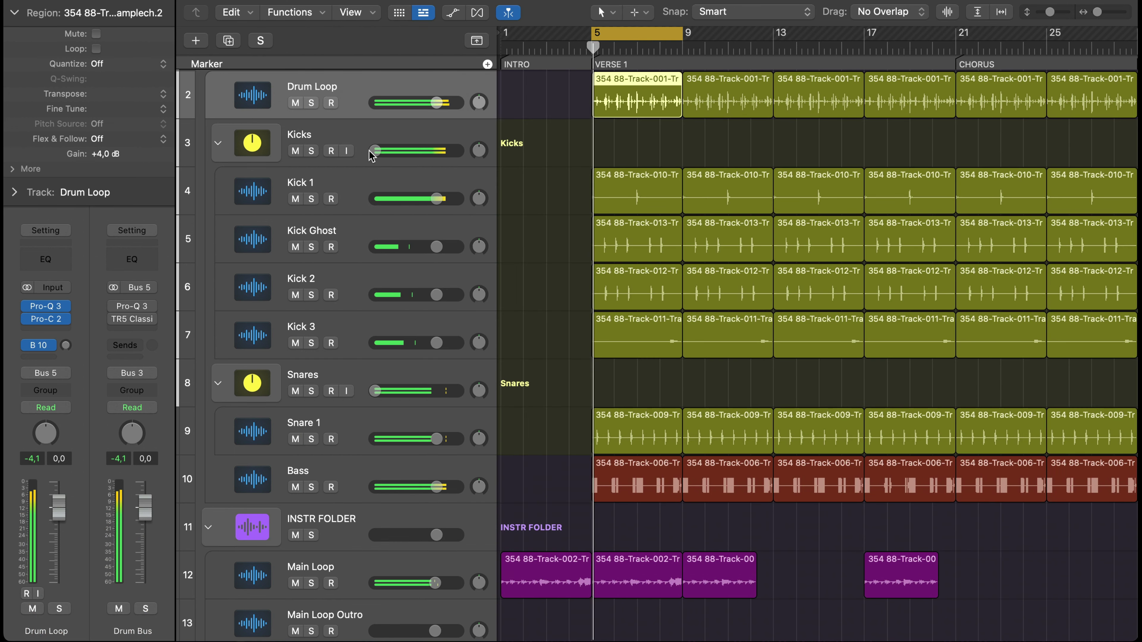
{"action": "left_click", "coordinate": [373, 152]}
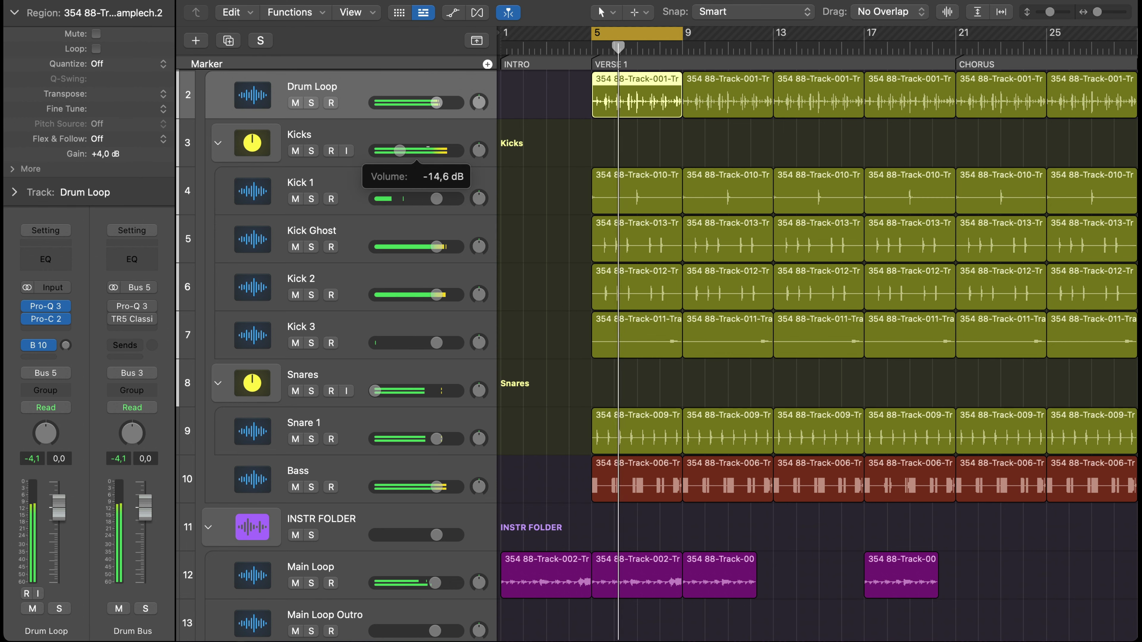
{"action": "scroll", "coordinate": [809, 355], "scroll_direction": "down", "scroll_amount": 5}
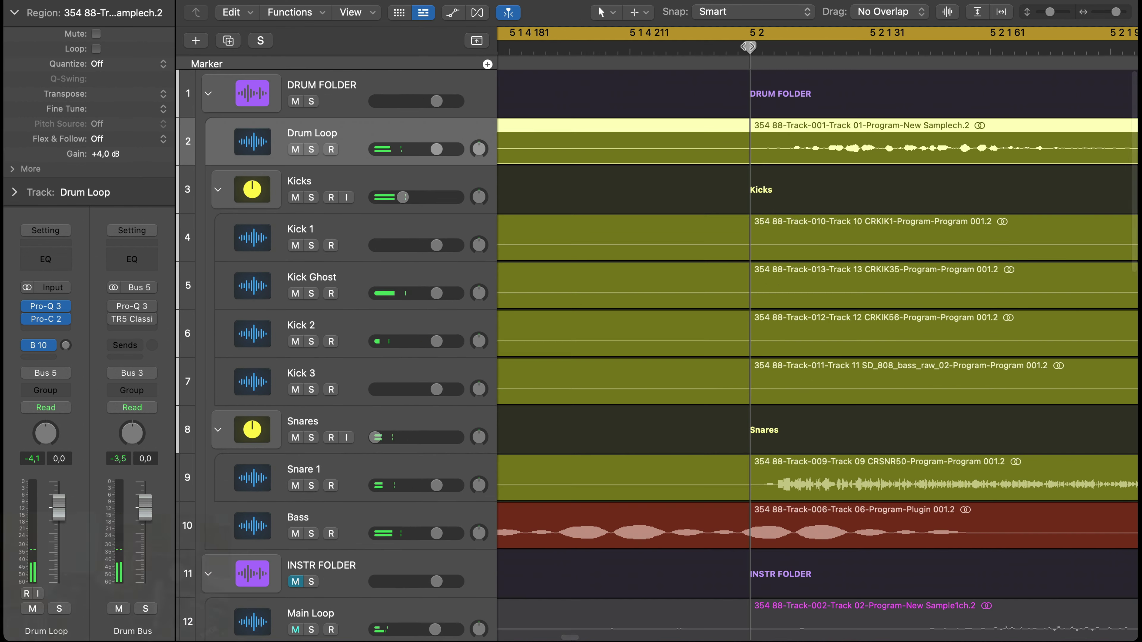
Step: Adjust the timing of the sliced Kick Ghost and Kick 2 hits, and place a Kick Ghost hit at 8 2 4 143
{"action": "key", "text": "super+Down"}
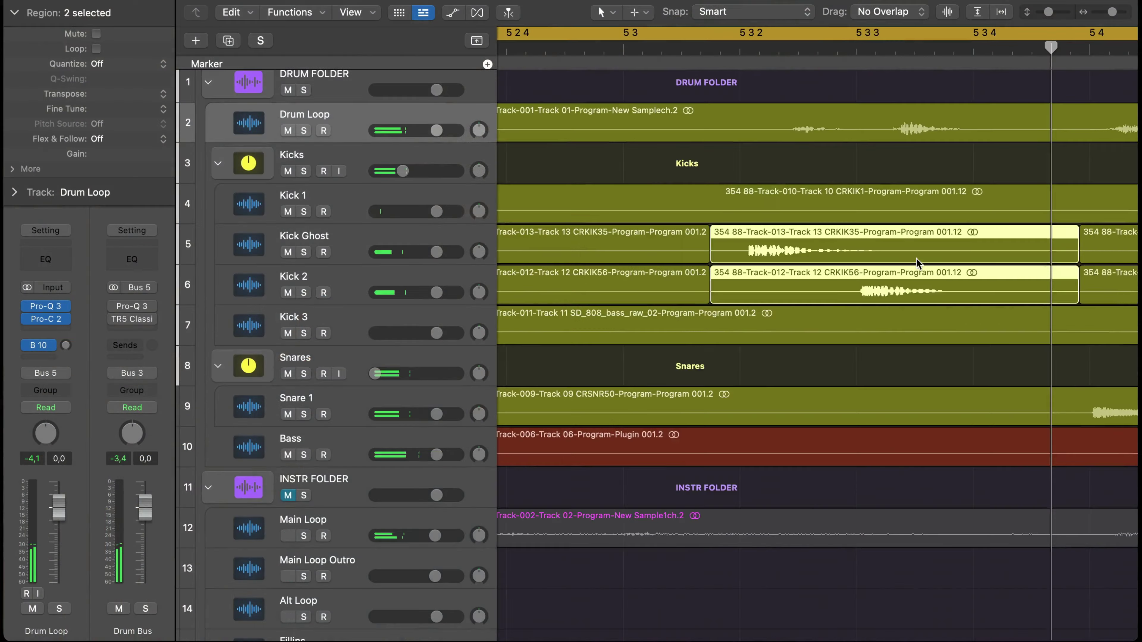
{"action": "left_click_drag", "start_coordinate": [821, 398], "coordinate": [861, 398]}
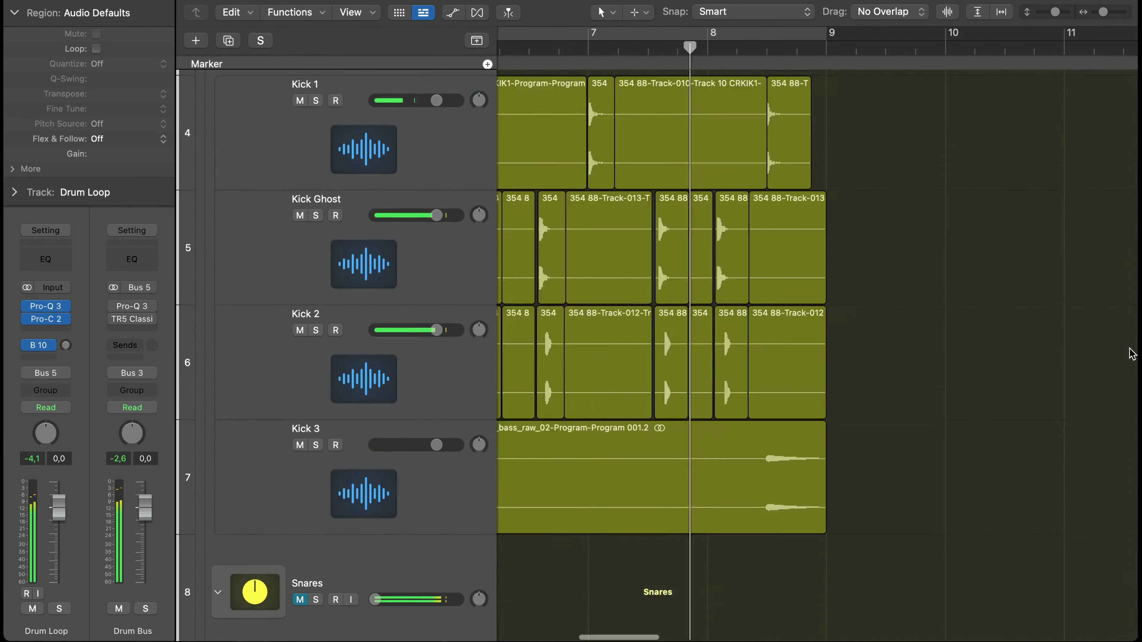
{"action": "left_click", "coordinate": [703, 248]}
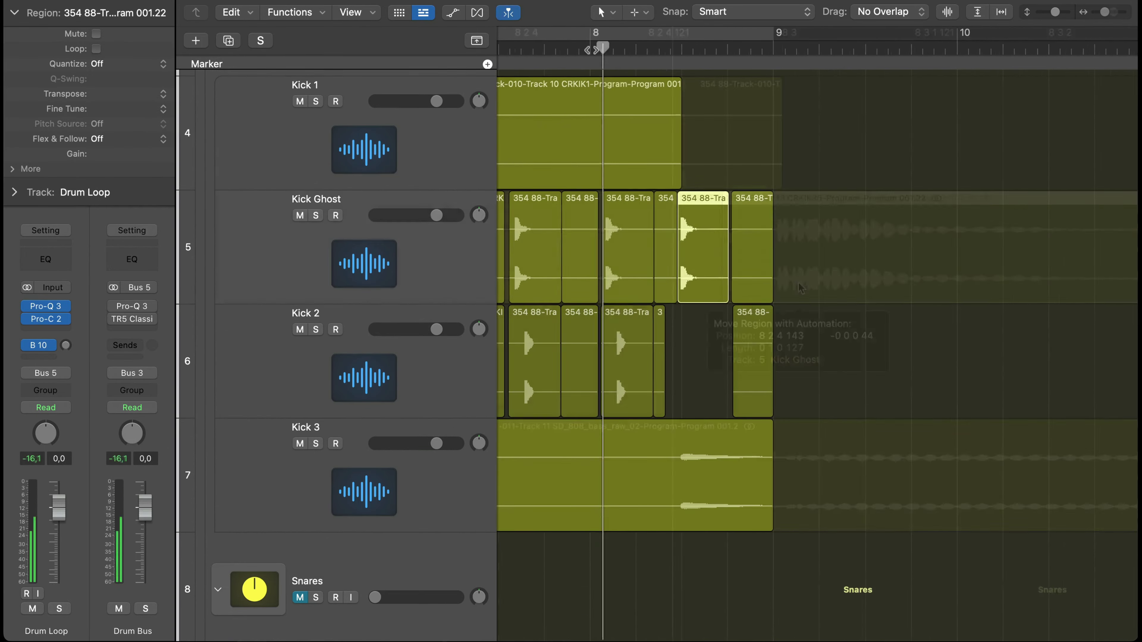
{"action": "key", "text": "super+Left"}
{"action": "key", "text": "super+Left"}
{"action": "key", "text": "super+Left"}
{"action": "key", "text": "super+Left"}
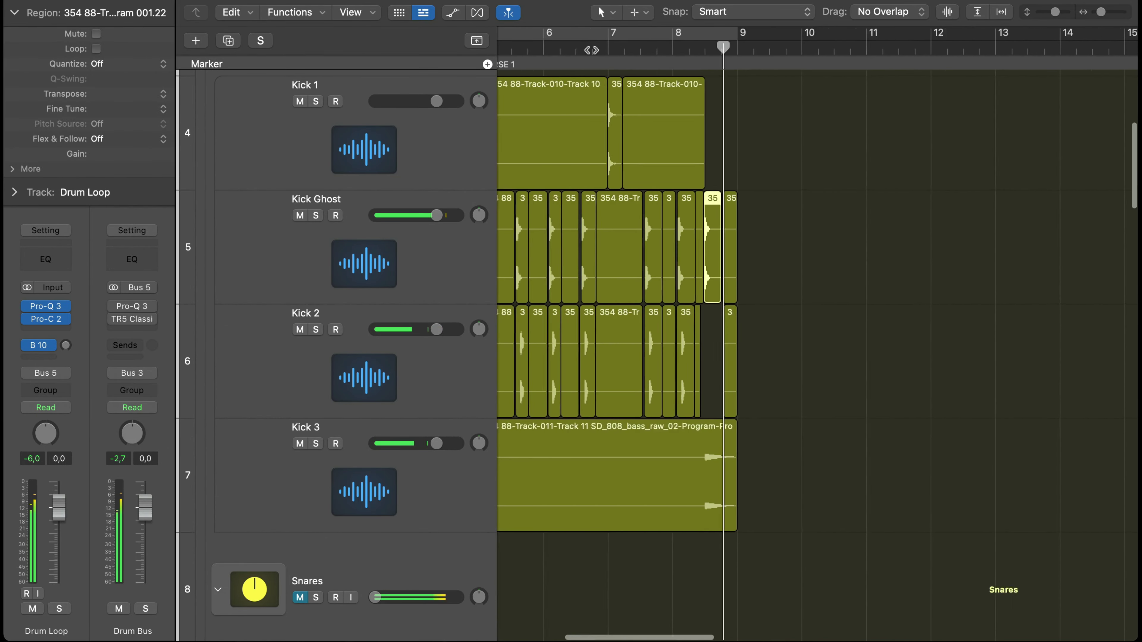
Step: Mute the Drum Loop track and play the edited kick regions from bar 5
{"action": "key", "text": "super+Up"}
{"action": "key", "text": "super+Up"}
{"action": "scroll", "coordinate": [809, 342], "scroll_direction": "left", "scroll_amount": 4}
{"action": "scroll", "coordinate": [599, 133], "scroll_direction": "up", "scroll_amount": 4}
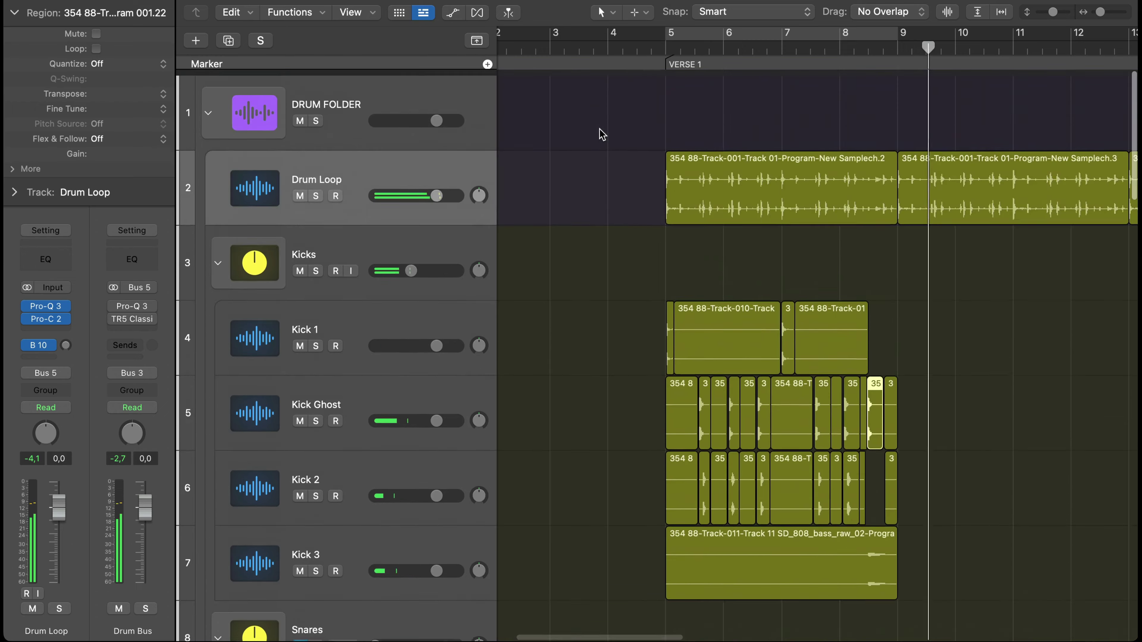
{"action": "left_click", "coordinate": [300, 190]}
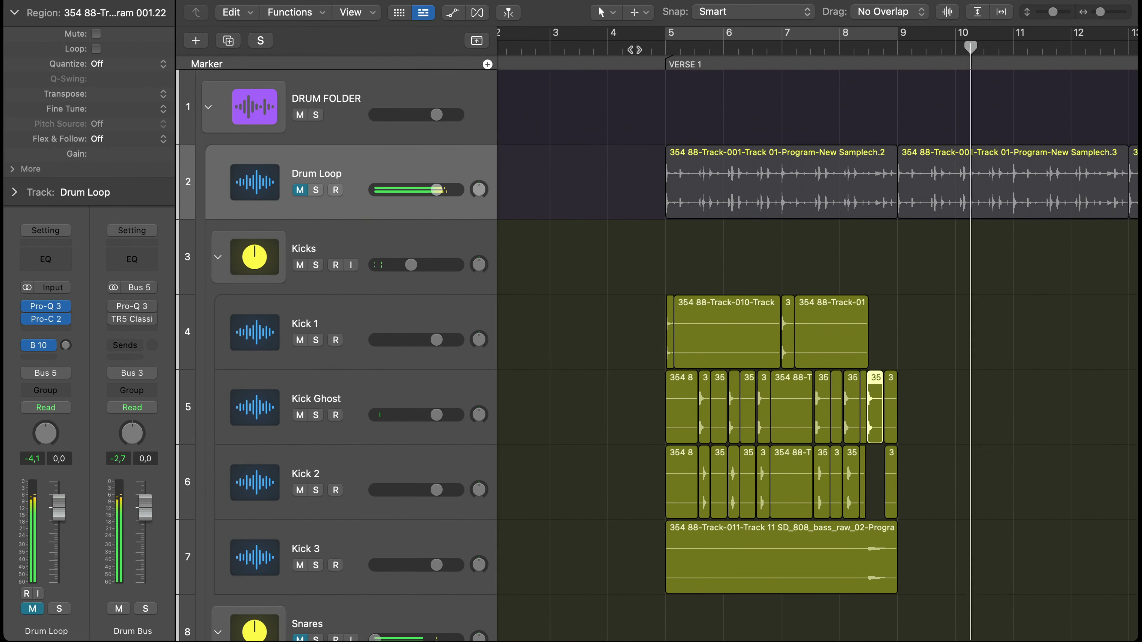
{"action": "key", "text": "space"}
{"action": "key", "text": "space"}
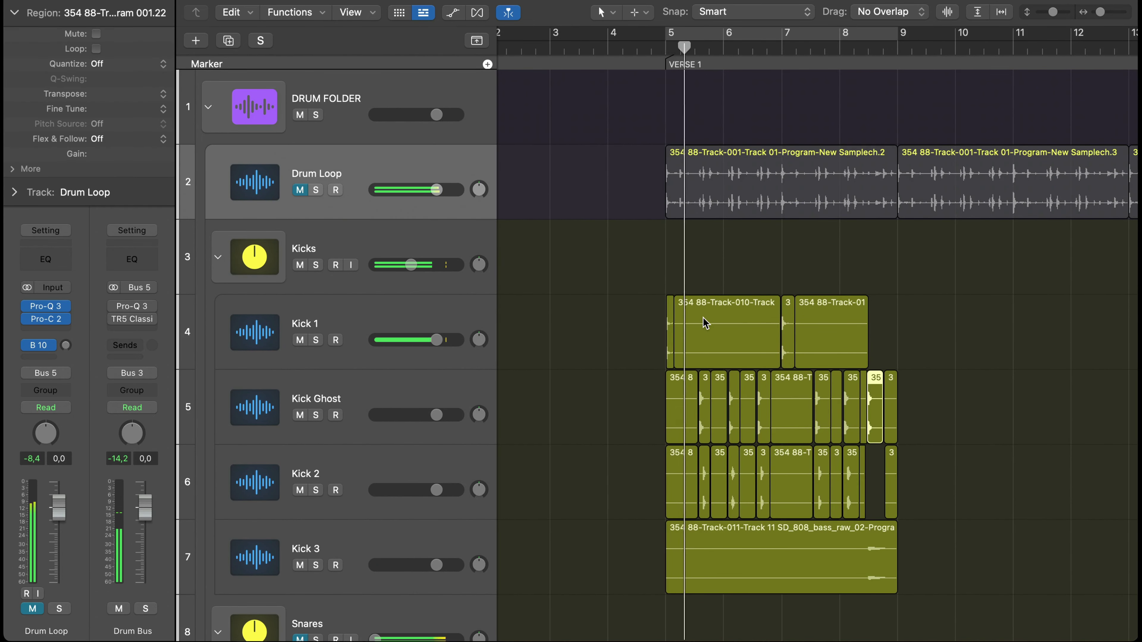
{"action": "key", "text": "super+Right"}
{"action": "key", "text": "super+Right"}
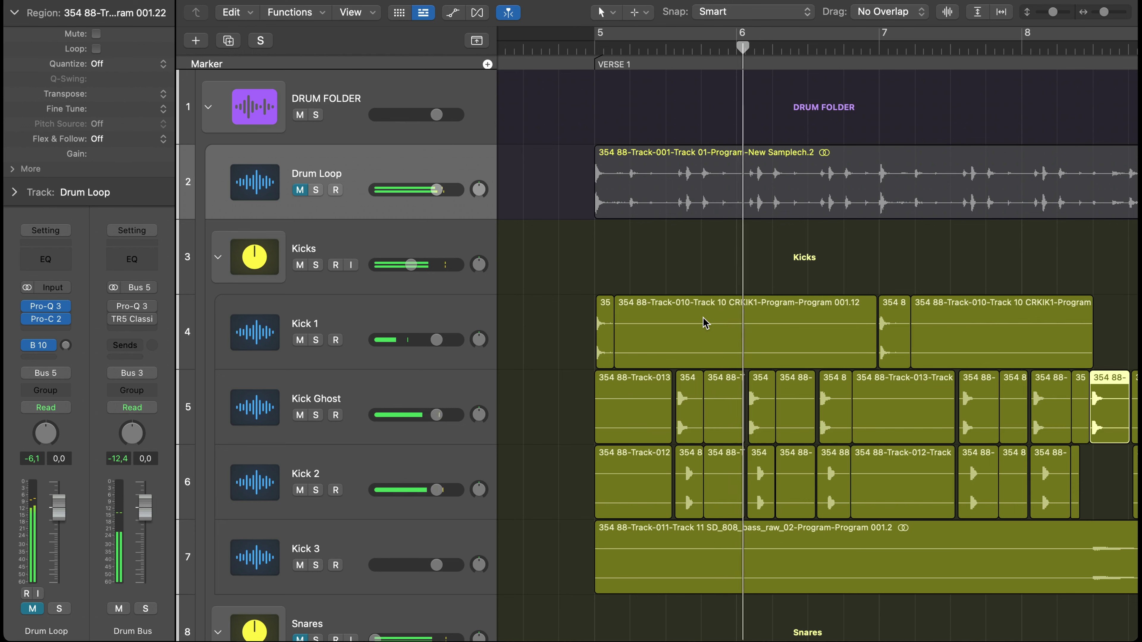
Step: Open Pro-C 2 on Kick 1 and loop playback over the first beat of bar 5
{"action": "left_click", "coordinate": [394, 315]}
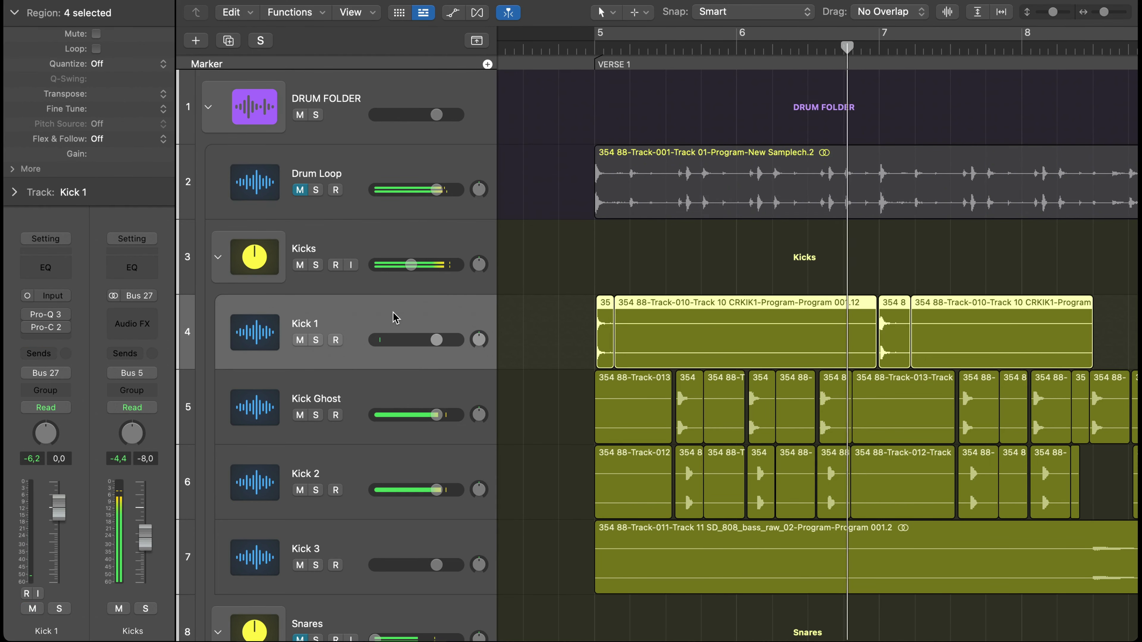
{"action": "left_click", "coordinate": [46, 327]}
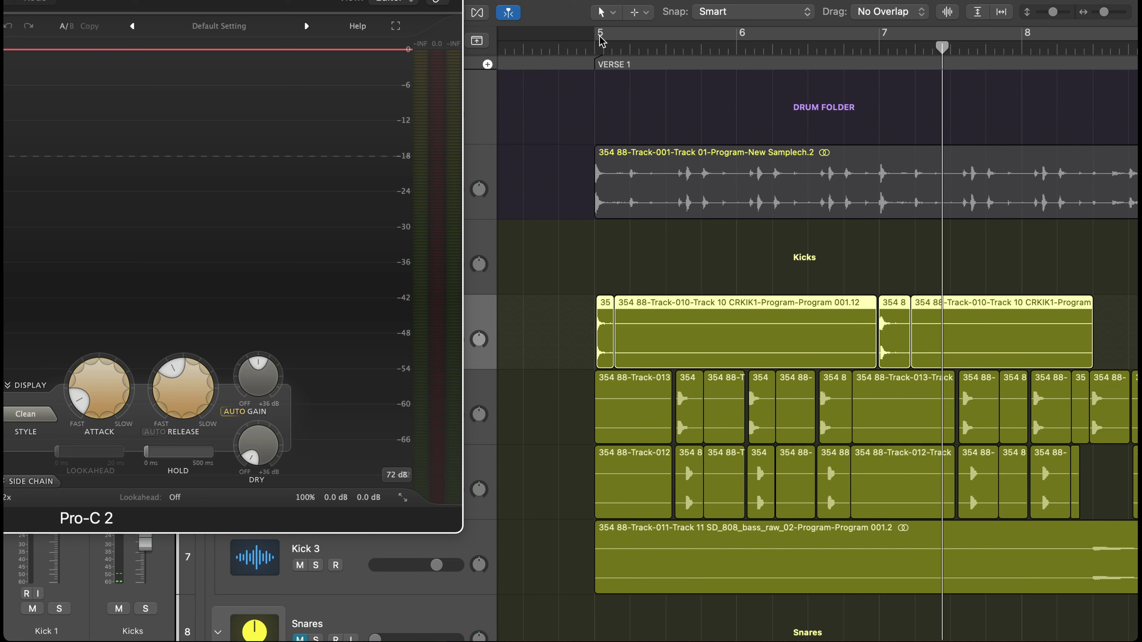
{"action": "mouse_move", "coordinate": [563, 30]}
{"action": "left_mouse_down"}
{"action": "mouse_move", "coordinate": [649, 35]}
{"action": "mouse_move", "coordinate": [631, 36]}
{"action": "left_mouse_up"}
{"action": "key", "text": "space"}
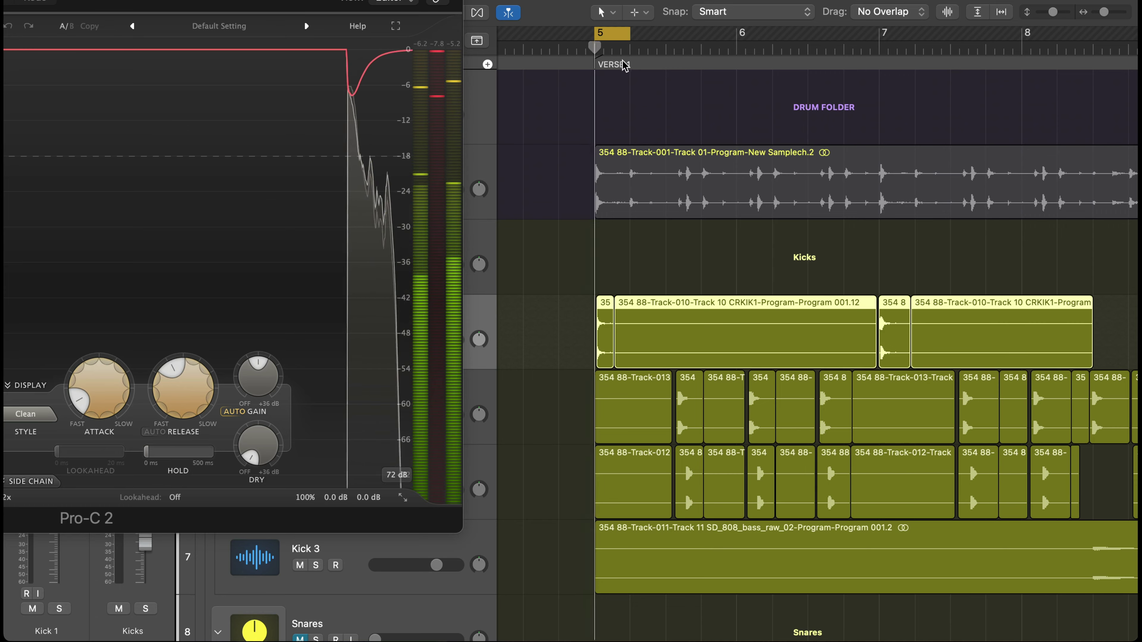
Step: In Kick 1's Pro-C 2, set the fastest attack and lower the threshold to about -54 dB
{"action": "left_click_drag", "start_coordinate": [308, 0], "coordinate": [897, 42]}
{"action": "left_click_drag", "start_coordinate": [689, 440], "coordinate": [704, 556]}
{"action": "left_click_drag", "start_coordinate": [463, 445], "coordinate": [468, 470]}
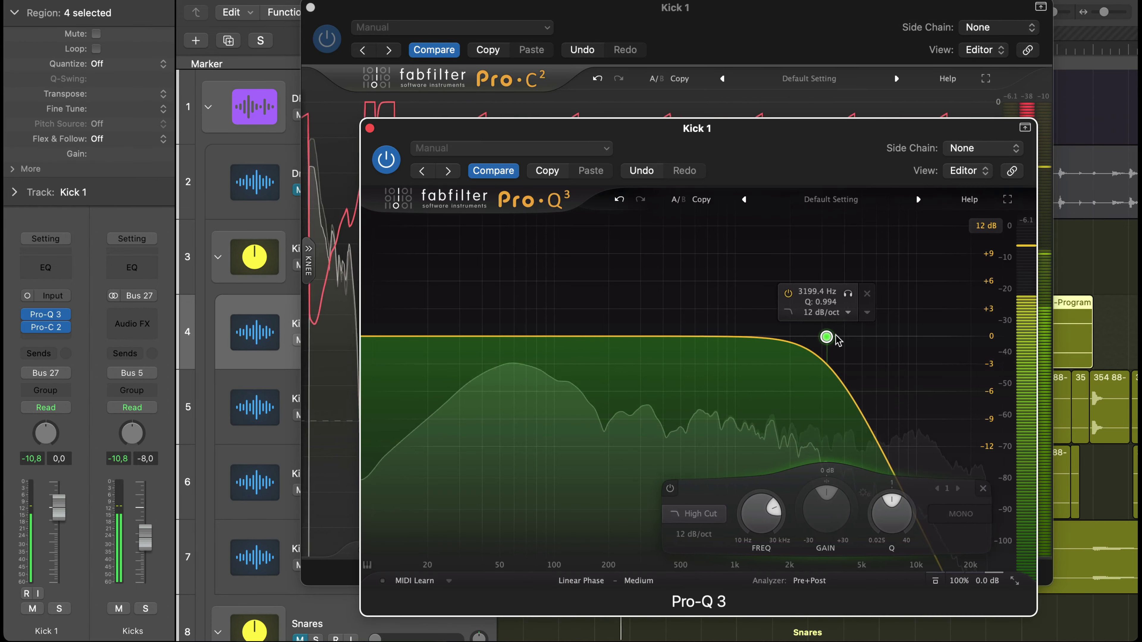
Step: Try and remove a high cut in Kick 1's Pro-Q 3, and add a +3.85 dB bell at 4103 Hz with Q 3.83
{"action": "left_click_drag", "start_coordinate": [832, 342], "coordinate": [981, 335]}
{"action": "left_click", "coordinate": [965, 289]}
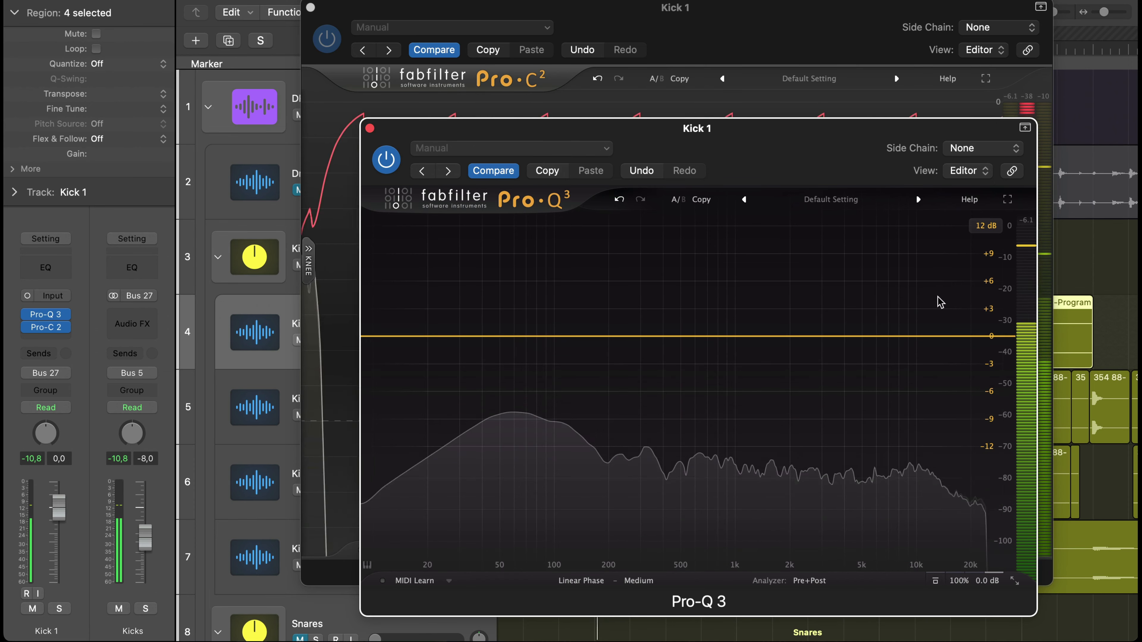
{"action": "left_click_drag", "start_coordinate": [853, 338], "coordinate": [846, 300]}
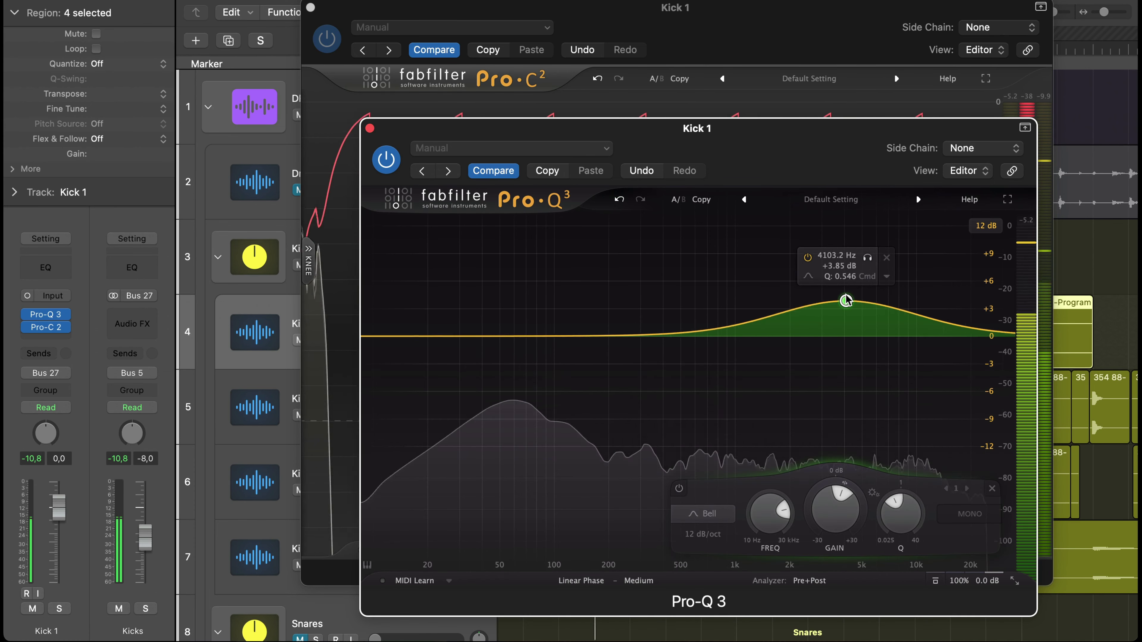
{"action": "scroll", "coordinate": [846, 300], "scroll_direction": "up", "scroll_amount": 10}
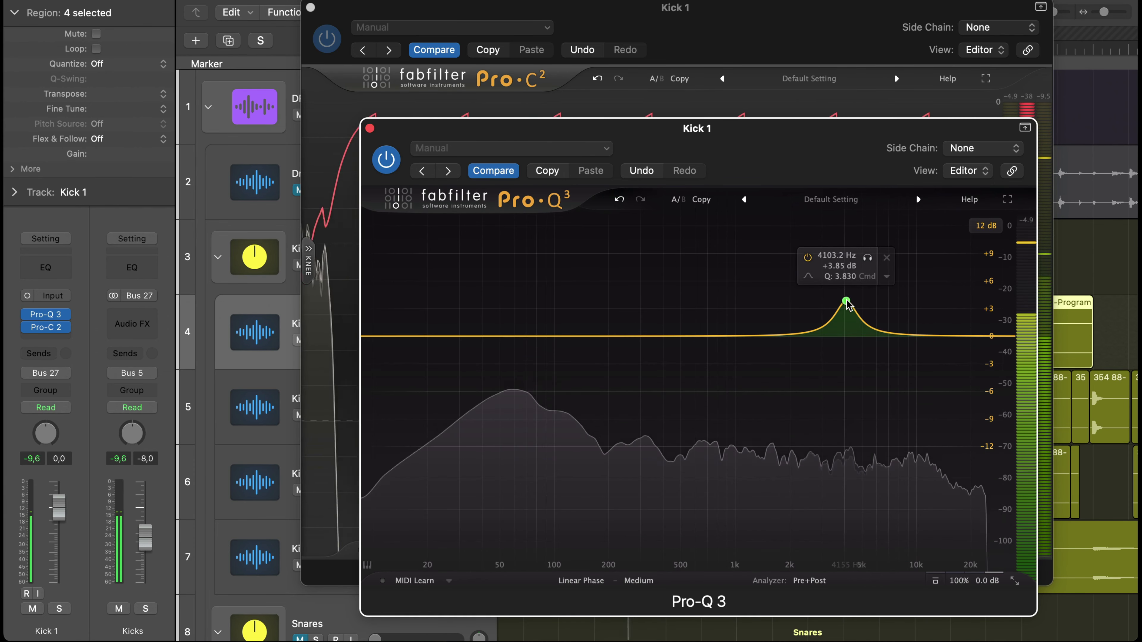
Step: Reshape the Kick 1 bell into a broad, shallow cut around 3 kHz with a Q of about 0.53
{"action": "left_click_drag", "start_coordinate": [846, 301], "coordinate": [810, 373]}
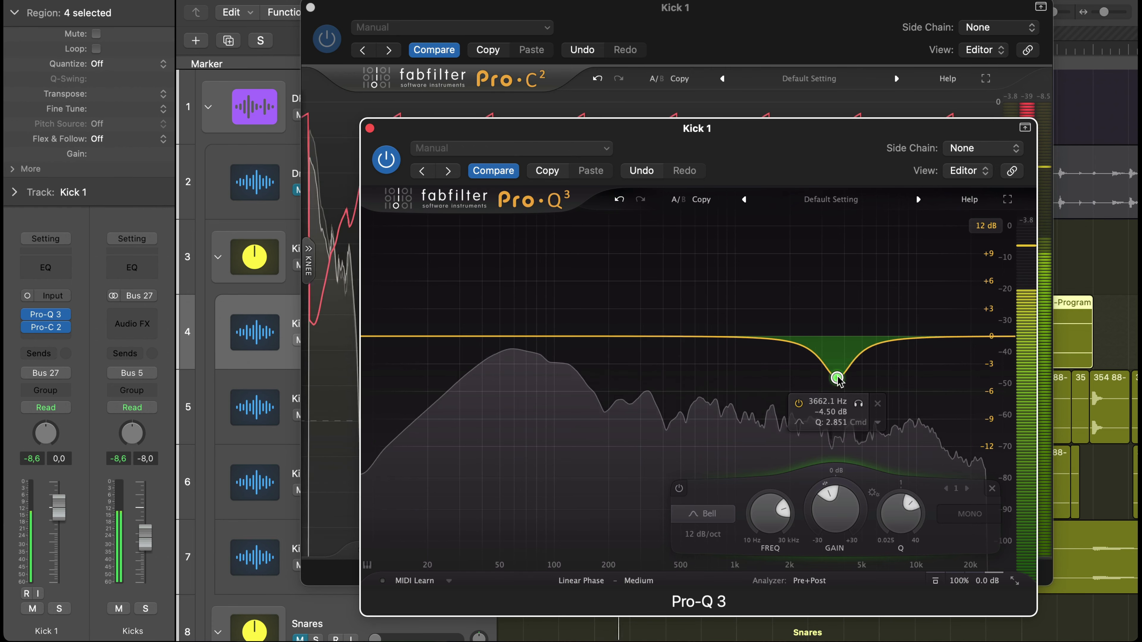
{"action": "left_click_drag", "start_coordinate": [834, 421], "coordinate": [821, 393]}
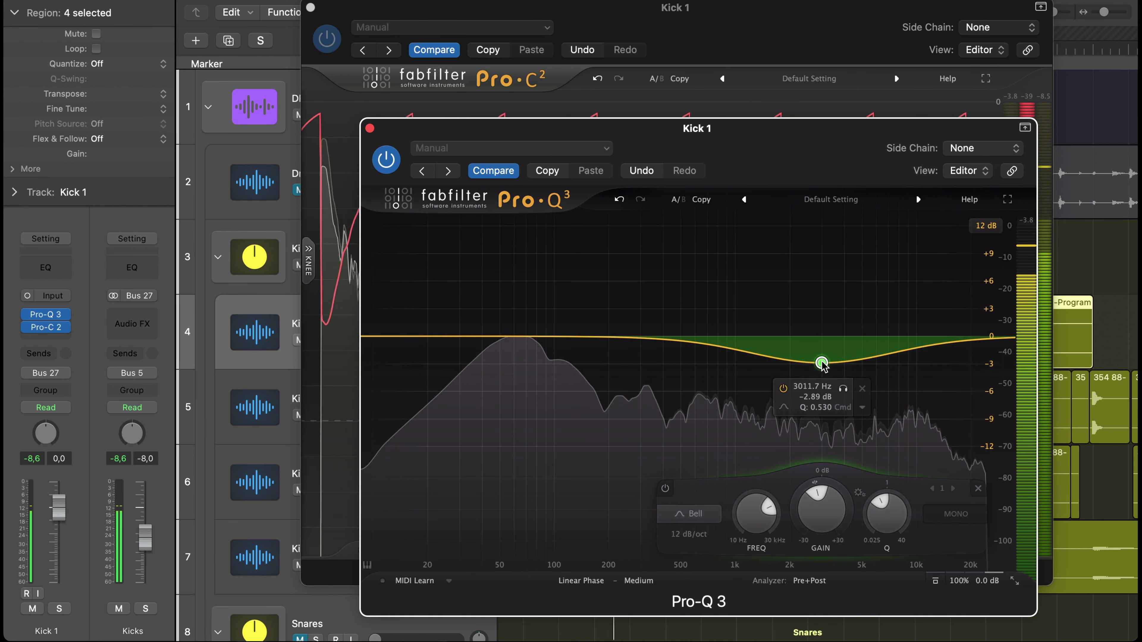
{"action": "left_click_drag", "start_coordinate": [821, 350], "coordinate": [820, 347]}
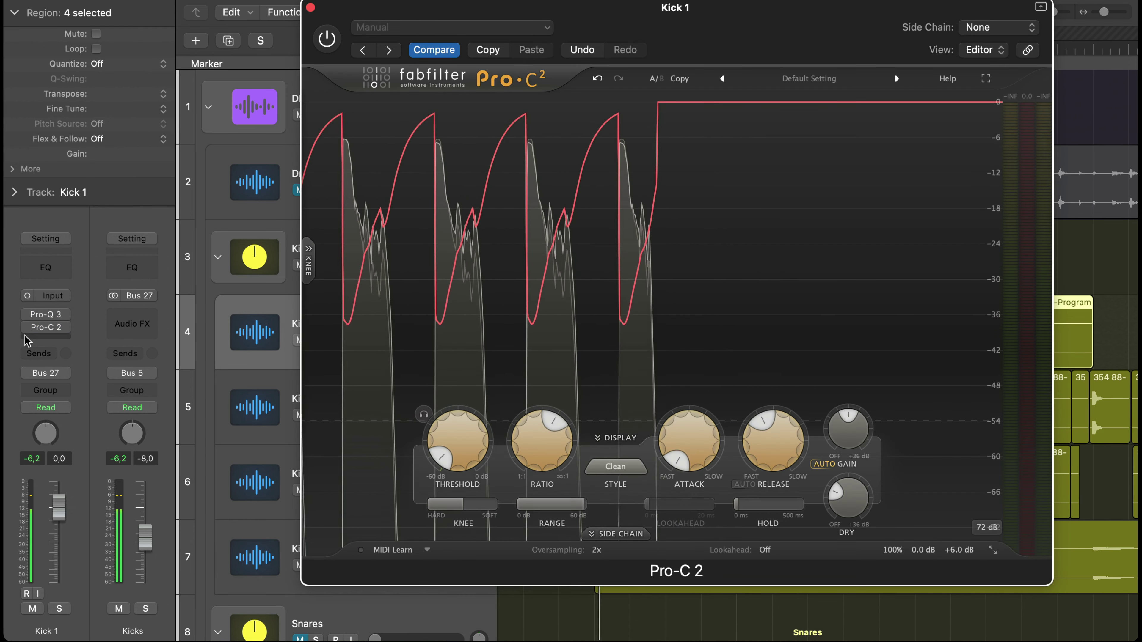
Step: Compare Kick 1 with its two inserts bypassed, close Pro-C 2 and lower the track volume to -1.9 dB
{"action": "left_click_drag", "start_coordinate": [27, 327], "coordinate": [27, 300]}
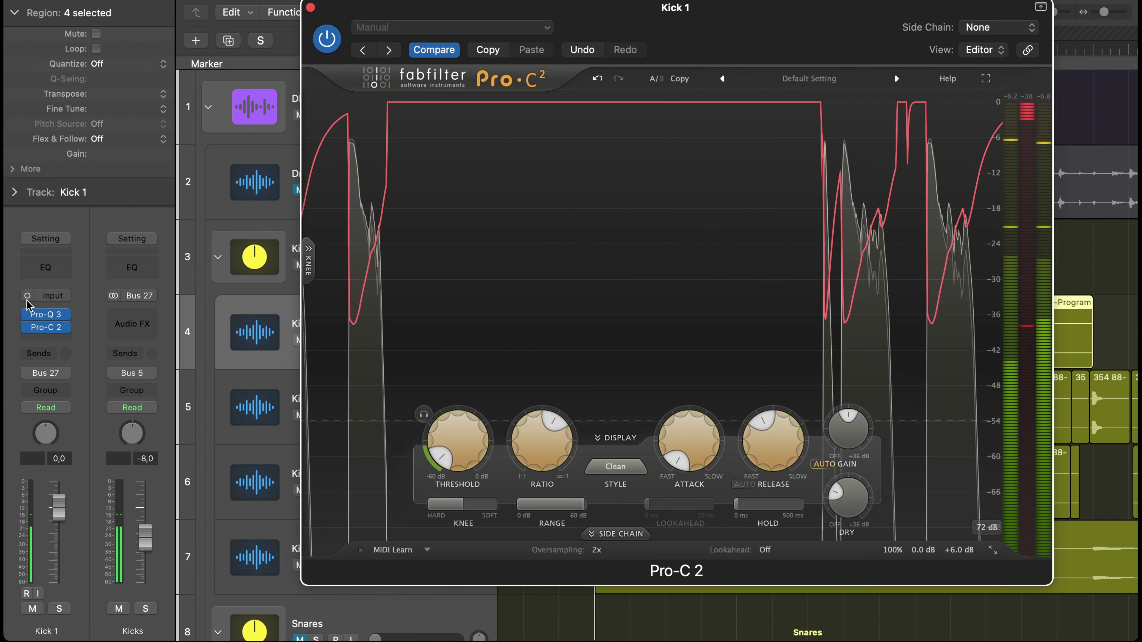
{"action": "left_click", "coordinate": [310, 8]}
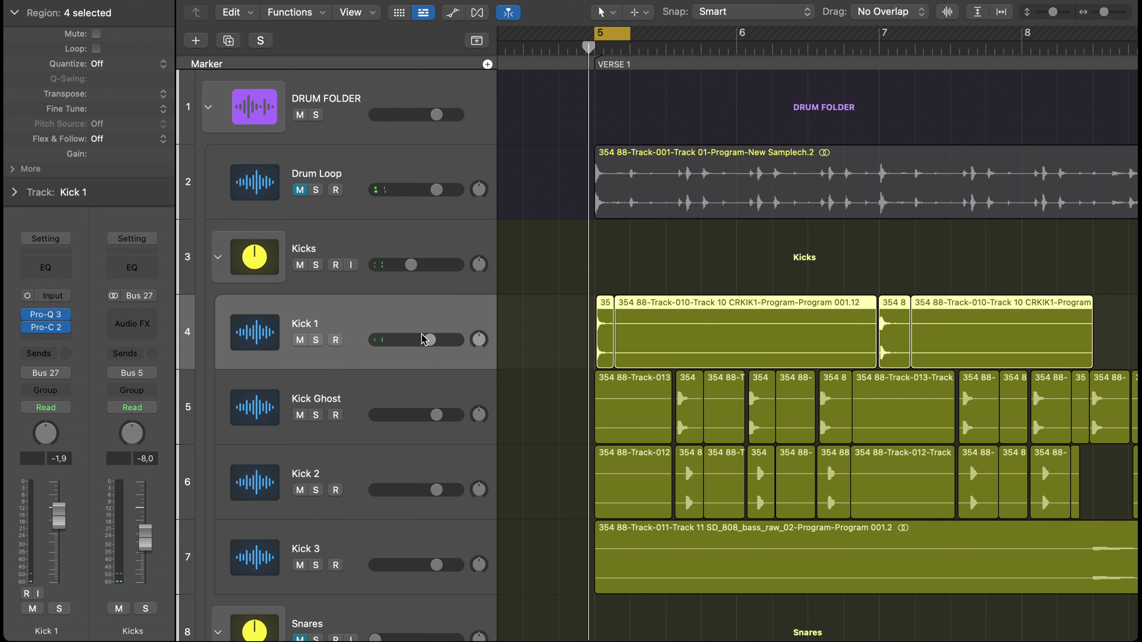
Step: Unmute the Drum Loop and play it together with the kicks with the cycle off
{"action": "left_click", "coordinate": [300, 183]}
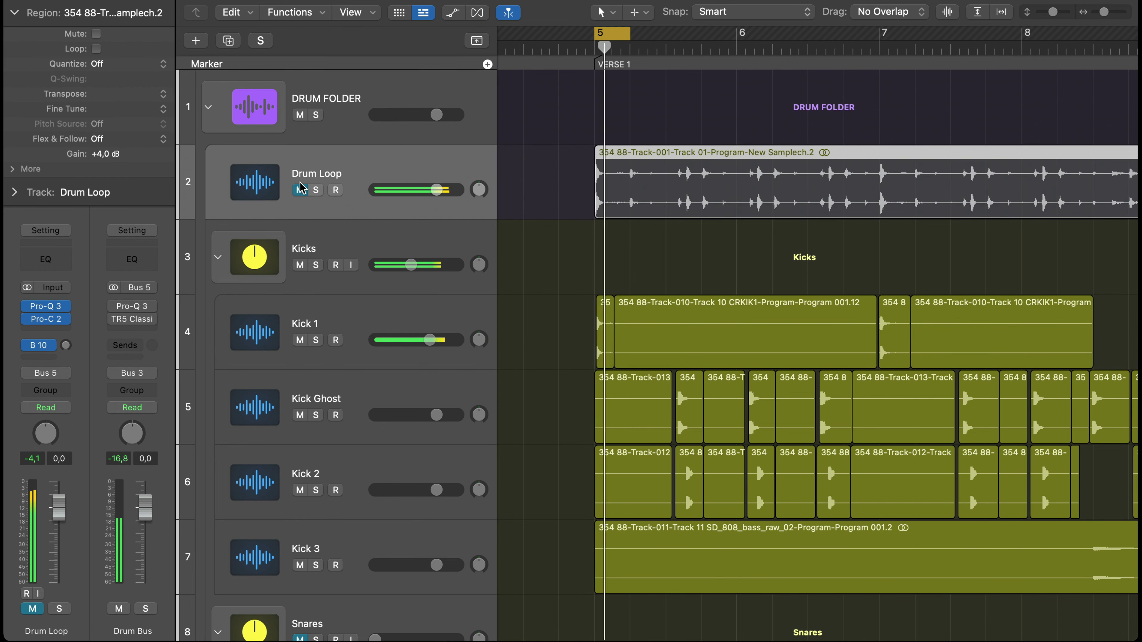
{"action": "left_click", "coordinate": [301, 187]}
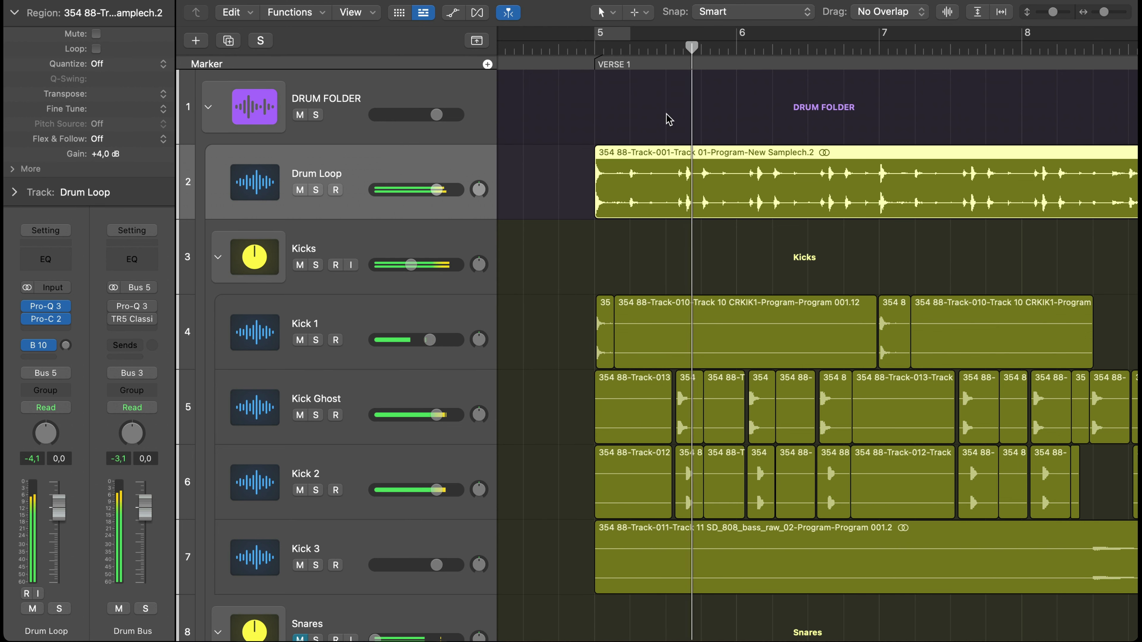
{"action": "scroll", "coordinate": [682, 181], "scroll_direction": "down", "scroll_amount": 5}
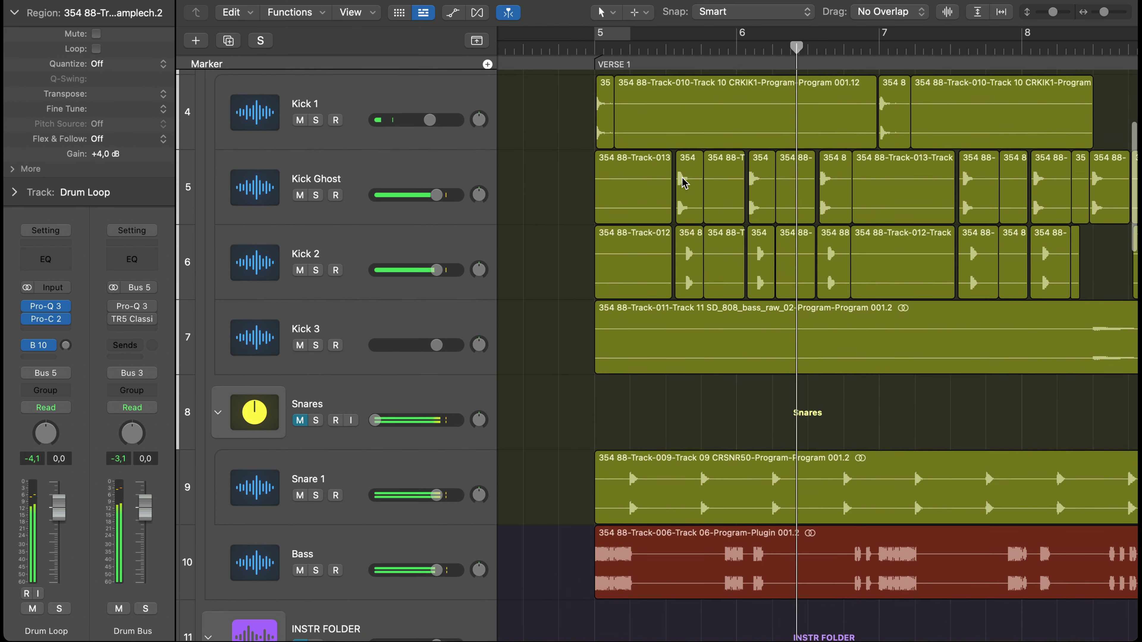
Step: Unmute the Snares stack and raise its volume to about -6.6 dB while the drums play from Verse 1
{"action": "left_click", "coordinate": [300, 420]}
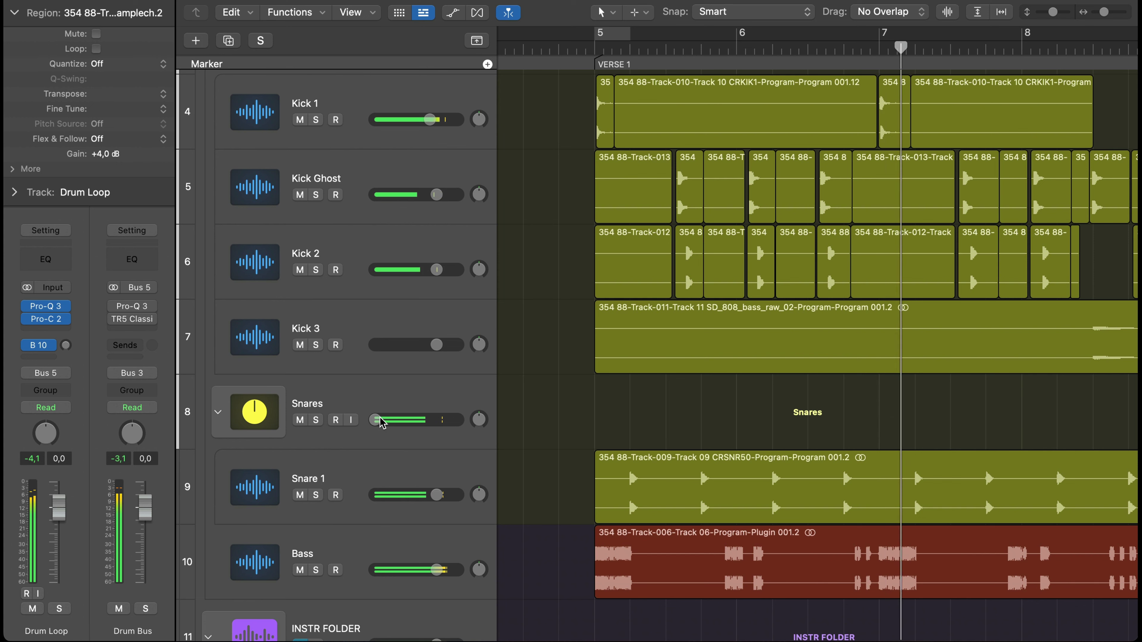
{"action": "left_click_drag", "start_coordinate": [381, 423], "coordinate": [417, 423]}
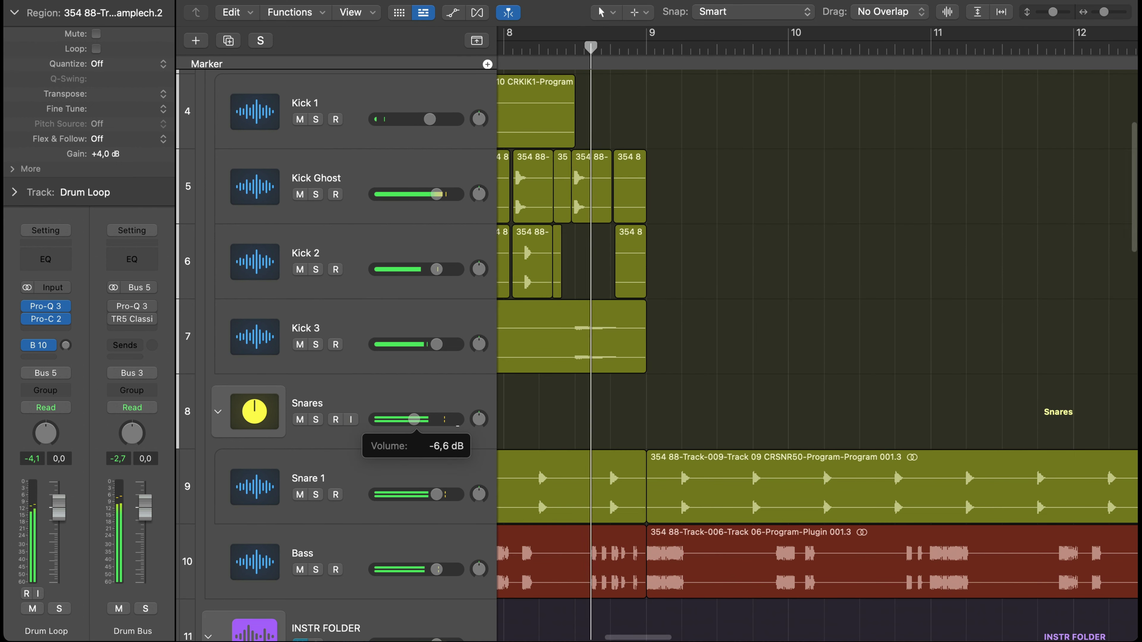
{"action": "scroll", "coordinate": [688, 414], "scroll_direction": "right", "scroll_amount": 5}
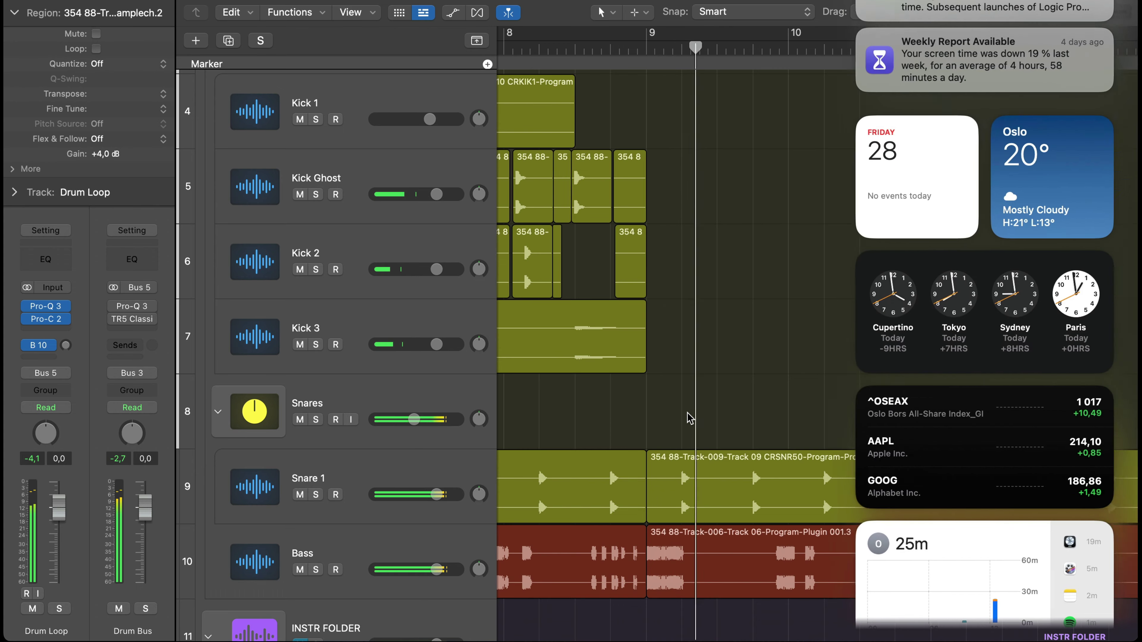
{"action": "scroll", "coordinate": [690, 419], "scroll_direction": "left", "scroll_amount": 5}
{"action": "scroll", "coordinate": [583, 372], "scroll_direction": "left", "scroll_amount": 10}
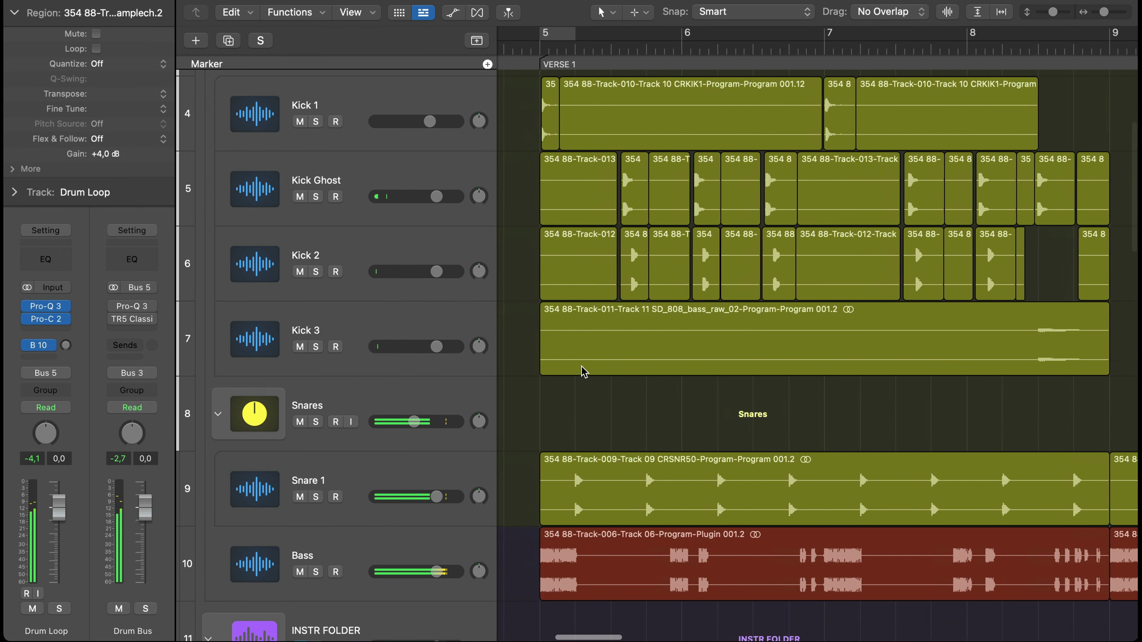
{"action": "scroll", "coordinate": [593, 374], "scroll_direction": "left", "scroll_amount": 2}
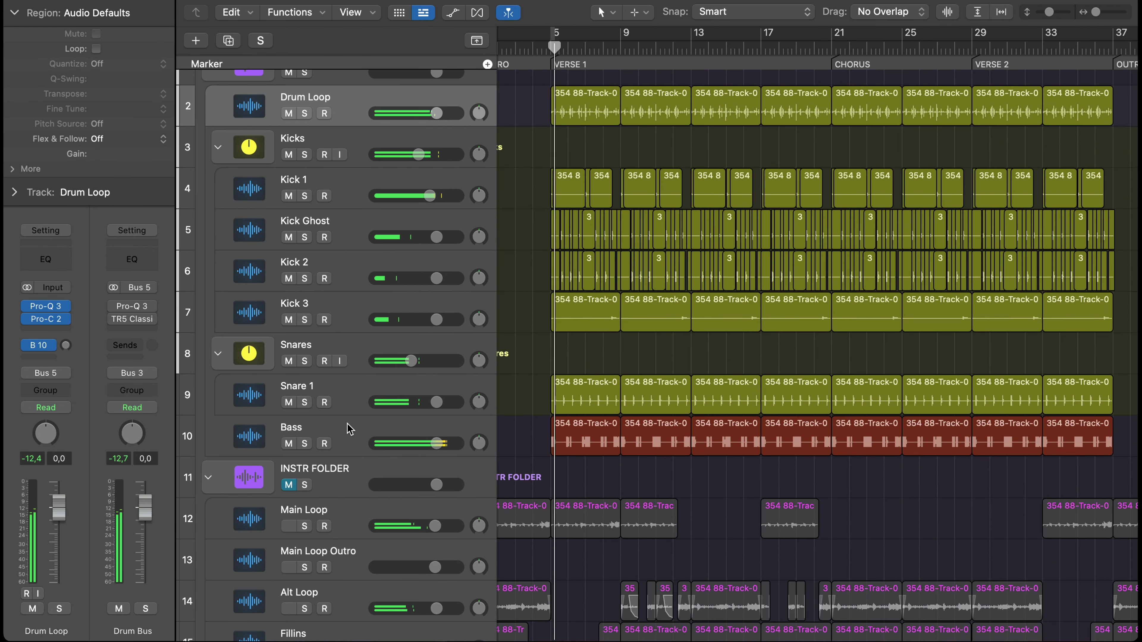
Step: Unmute the INSTR FOLDER and set a cycle range from bar 5 to bar 13 over Verse 1
{"action": "left_click", "coordinate": [289, 485]}
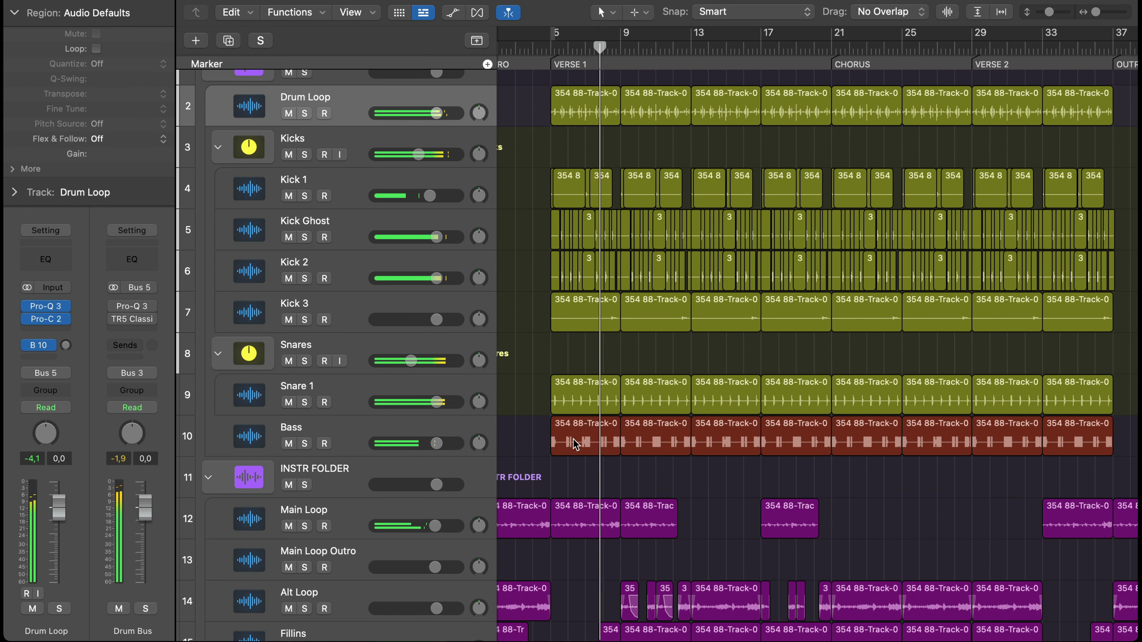
{"action": "scroll", "coordinate": [577, 444], "scroll_direction": "up", "scroll_amount": 2}
{"action": "scroll", "coordinate": [574, 444], "scroll_direction": "down", "scroll_amount": 5}
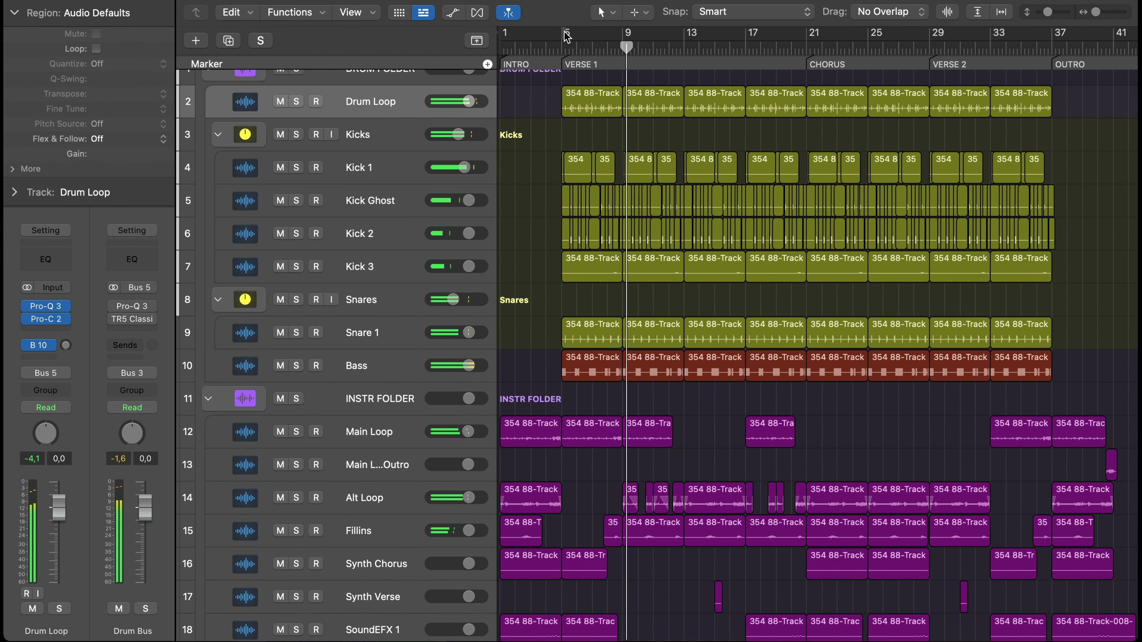
{"action": "left_click_drag", "start_coordinate": [567, 33], "coordinate": [685, 72]}
{"action": "scroll", "coordinate": [688, 72], "scroll_direction": "up", "scroll_amount": 4}
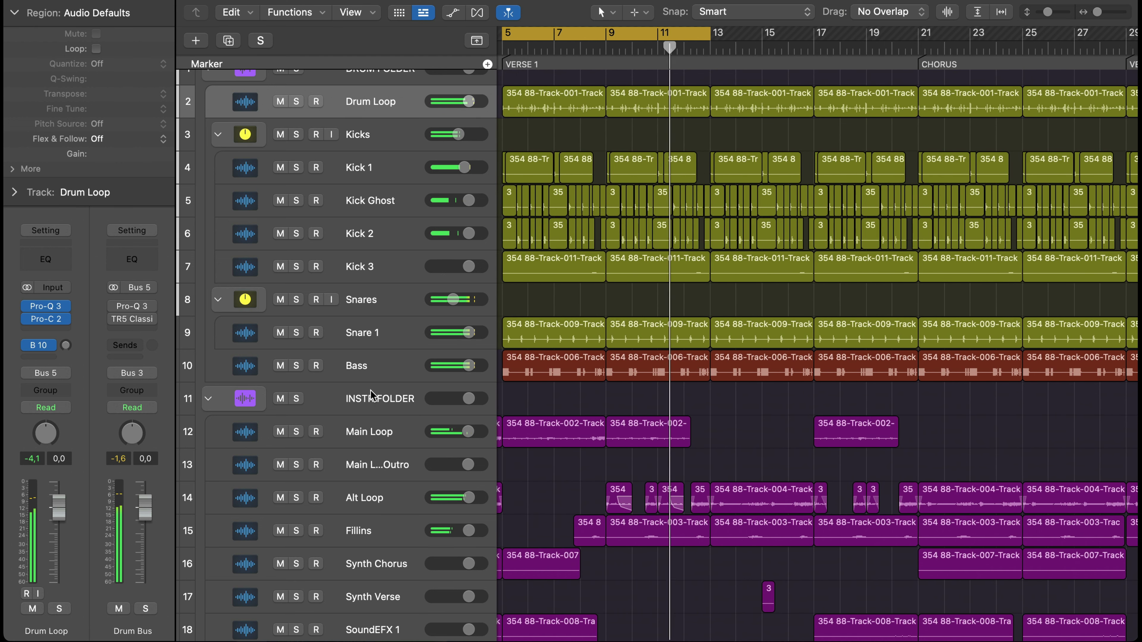
Step: Trim the INSTR FOLDER volume to -0.1 dB and the Kick 1 volume to -2.0 dB
{"action": "left_click_drag", "start_coordinate": [461, 407], "coordinate": [467, 402]}
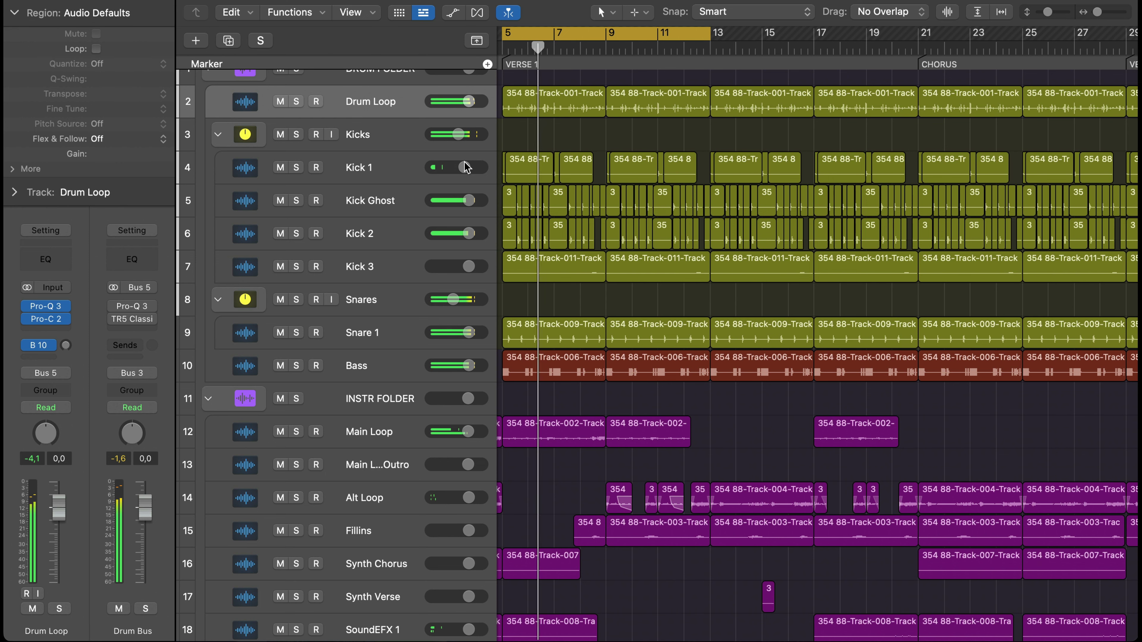
{"action": "left_click_drag", "start_coordinate": [466, 167], "coordinate": [463, 168]}
Step: Show the mixer and select the Drum Bus, Bass Bus and Instr Bus channels together
{"action": "key", "text": "x"}
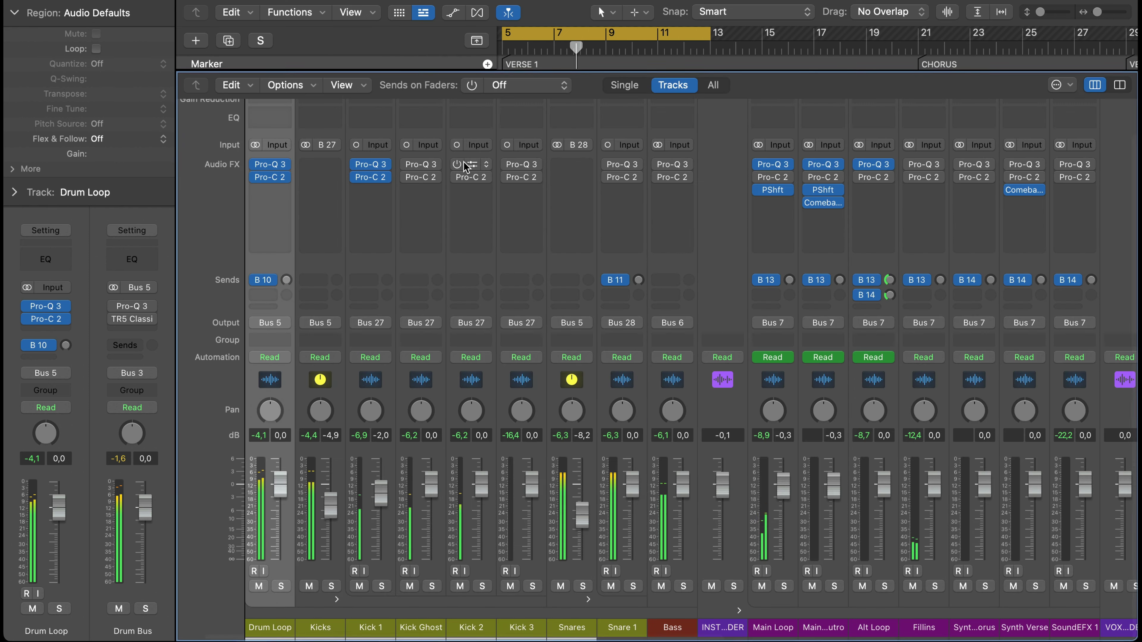
{"action": "scroll", "coordinate": [721, 255], "scroll_direction": "right", "scroll_amount": 10}
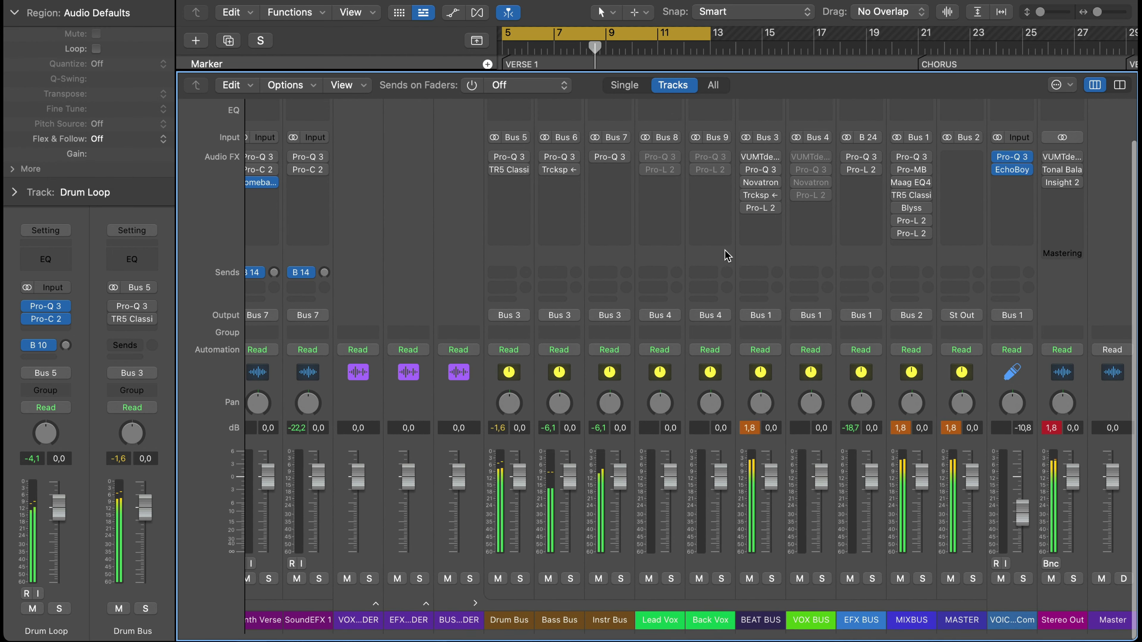
{"action": "scroll", "coordinate": [727, 255], "scroll_direction": "up", "scroll_amount": 1}
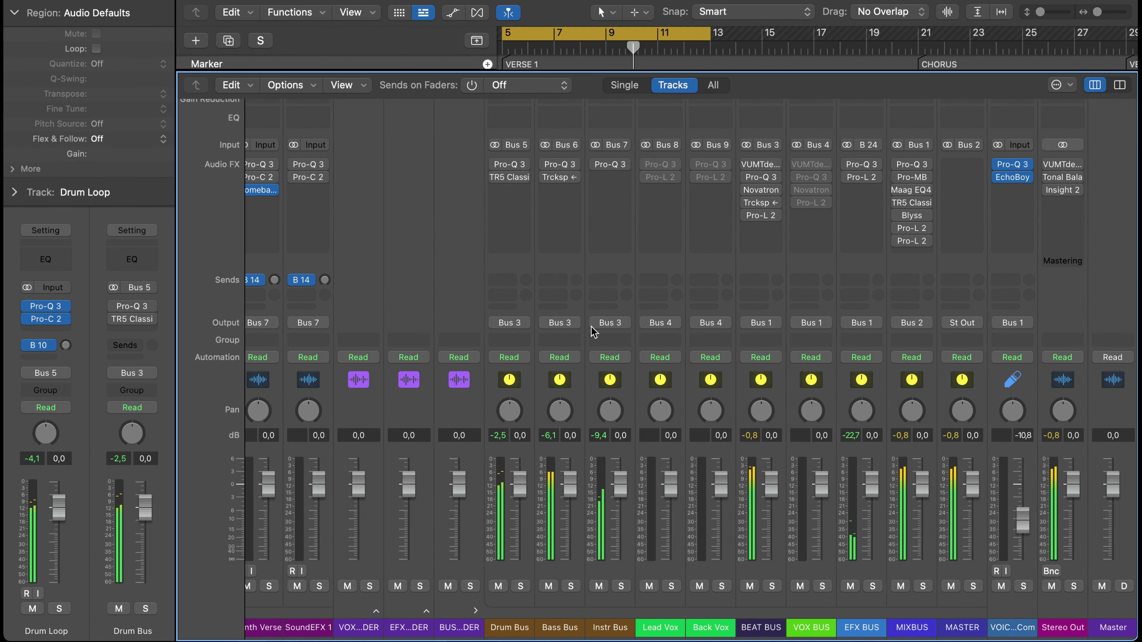
{"action": "left_click_drag", "start_coordinate": [502, 599], "coordinate": [611, 610]}
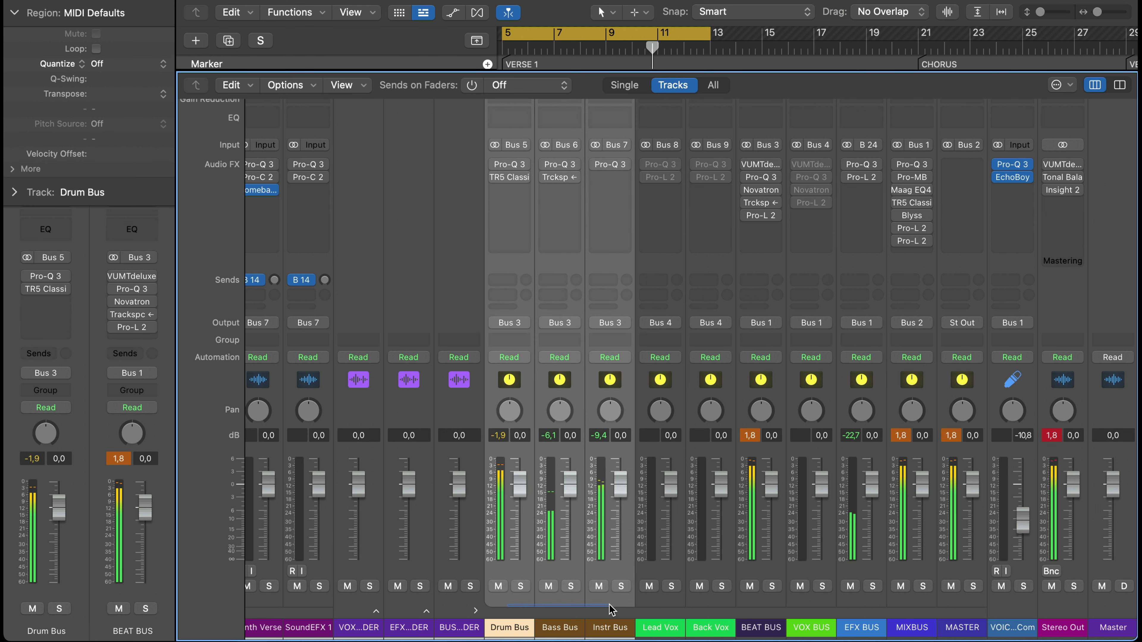
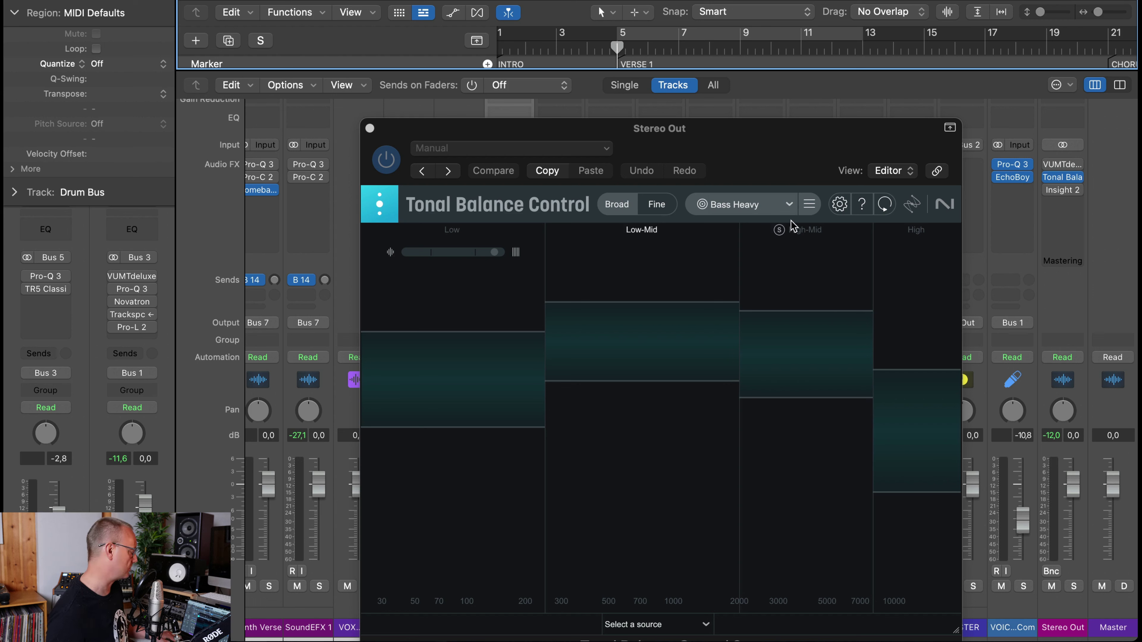
Step: Review the target curves in Tonal Balance Control, play the mix against Bass Heavy, switch to the Fine view and close the plug-in
{"action": "left_click", "coordinate": [788, 205]}
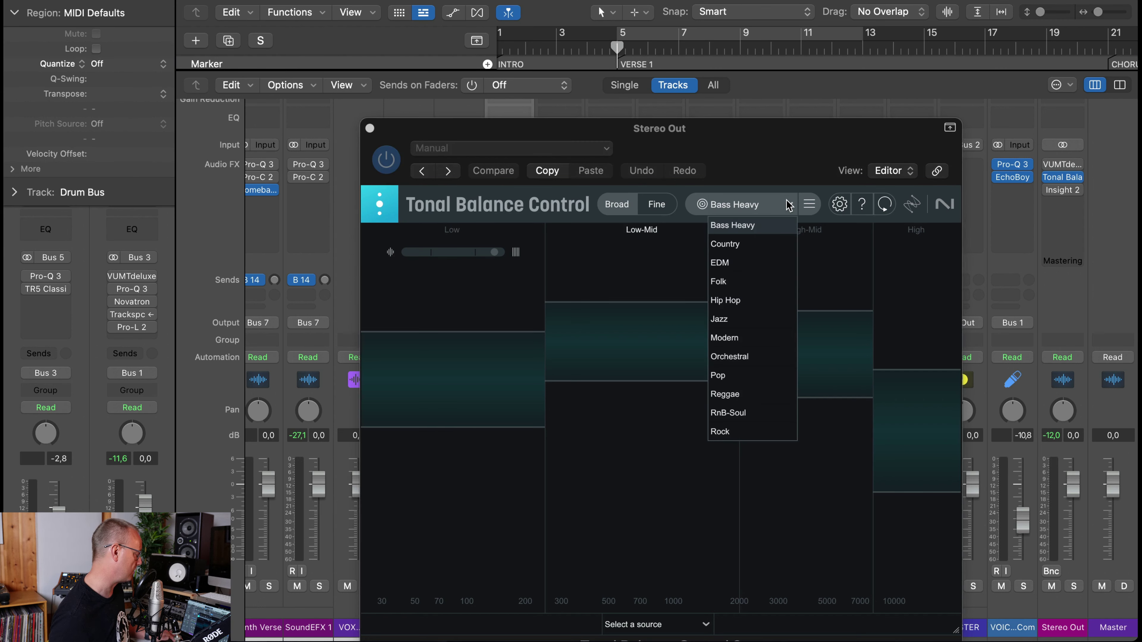
{"action": "left_click", "coordinate": [791, 348]}
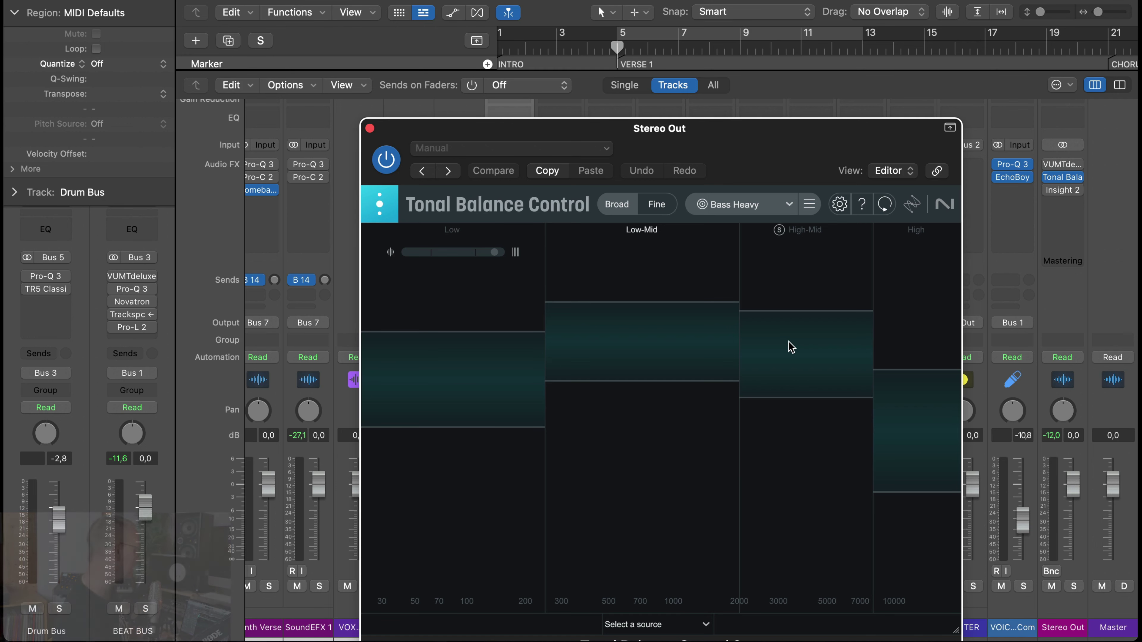
{"action": "key", "text": "space"}
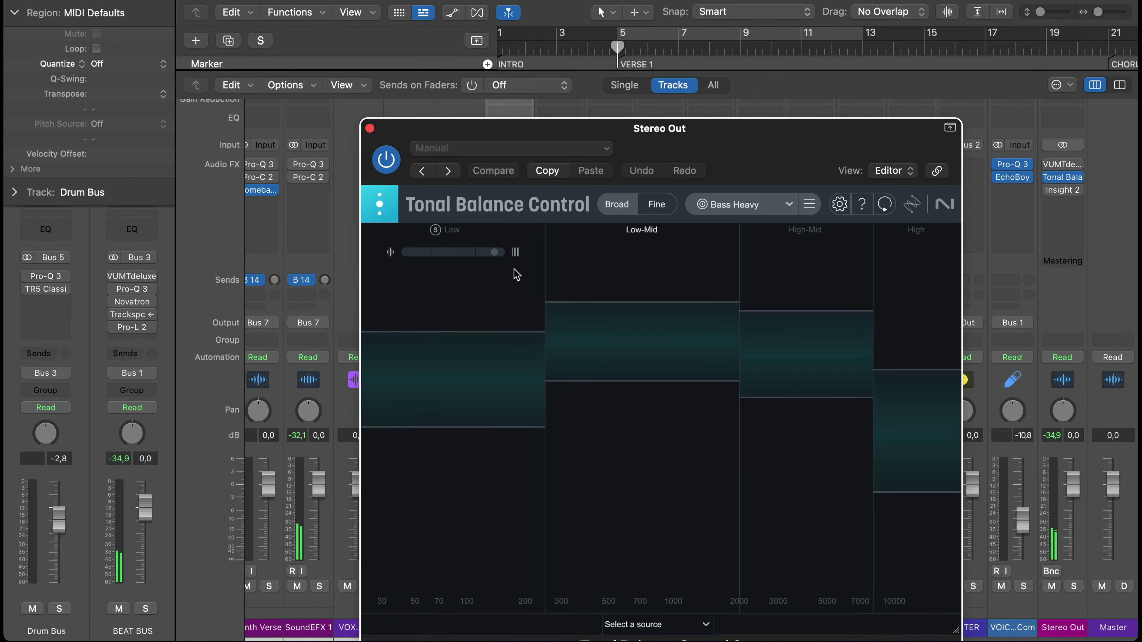
{"action": "left_click", "coordinate": [668, 207]}
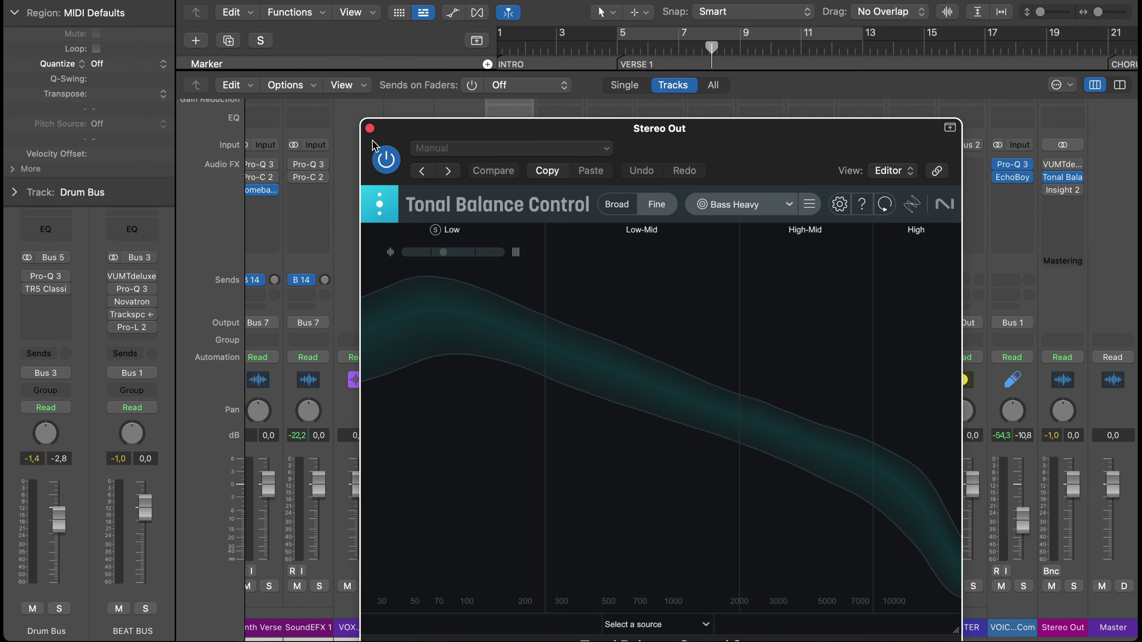
{"action": "left_click", "coordinate": [369, 129]}
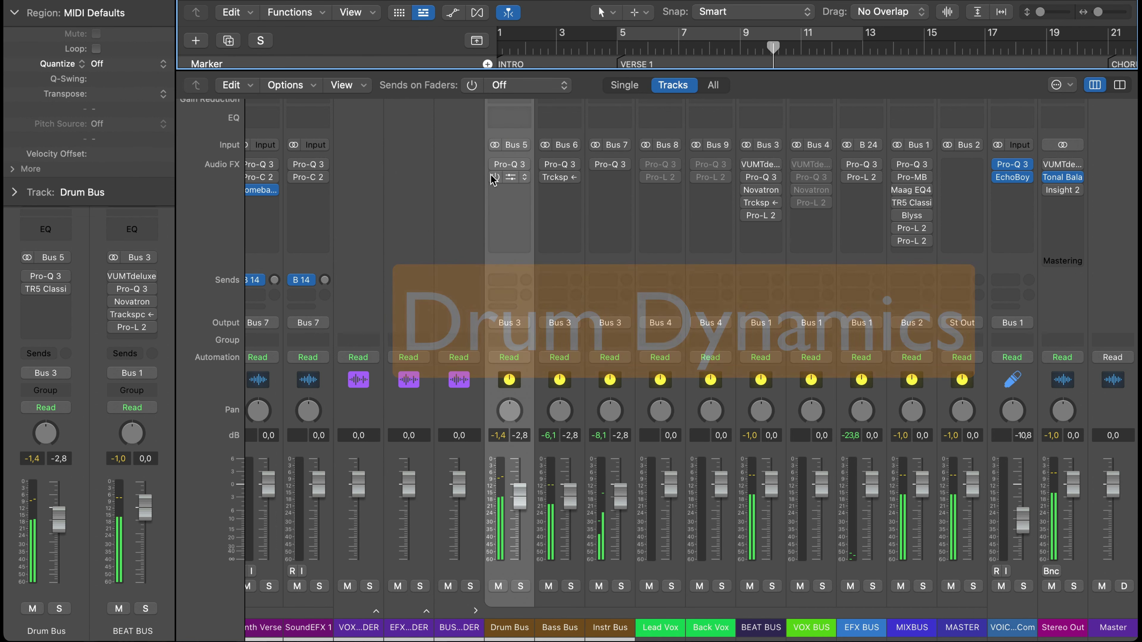
Step: Solo the Drum Bus and set its TR5 Classic Clipper to 6.5 dB gain, -7.2 slope and -6.8 dB output
{"action": "left_click", "coordinate": [510, 178]}
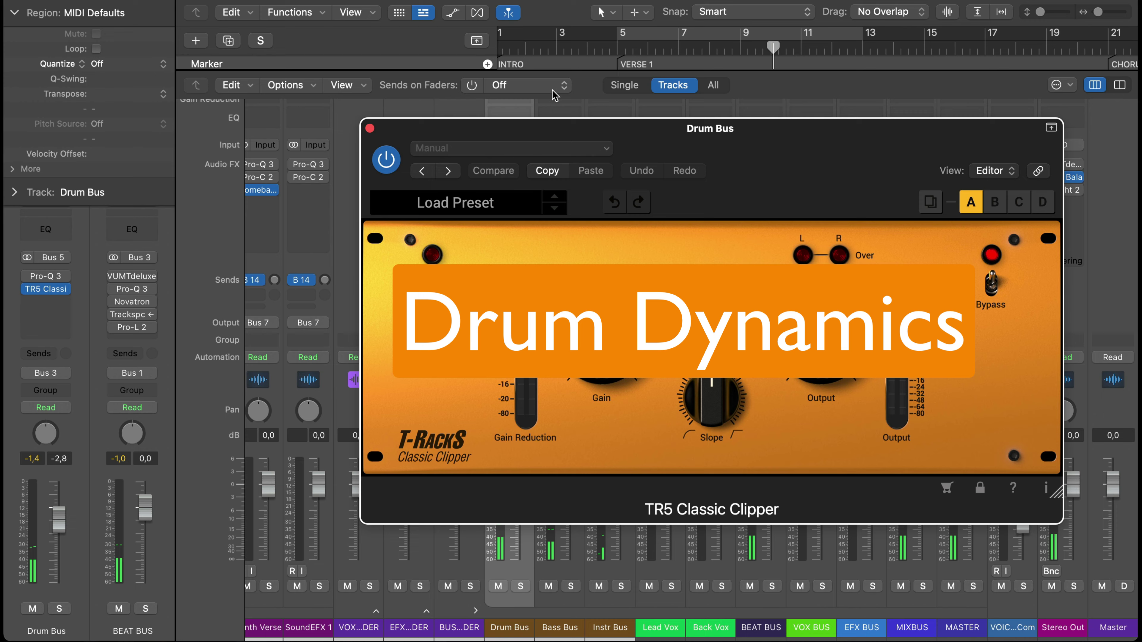
{"action": "left_click_drag", "start_coordinate": [738, 160], "coordinate": [386, 0]}
{"action": "left_click_drag", "start_coordinate": [239, 150], "coordinate": [234, 117]}
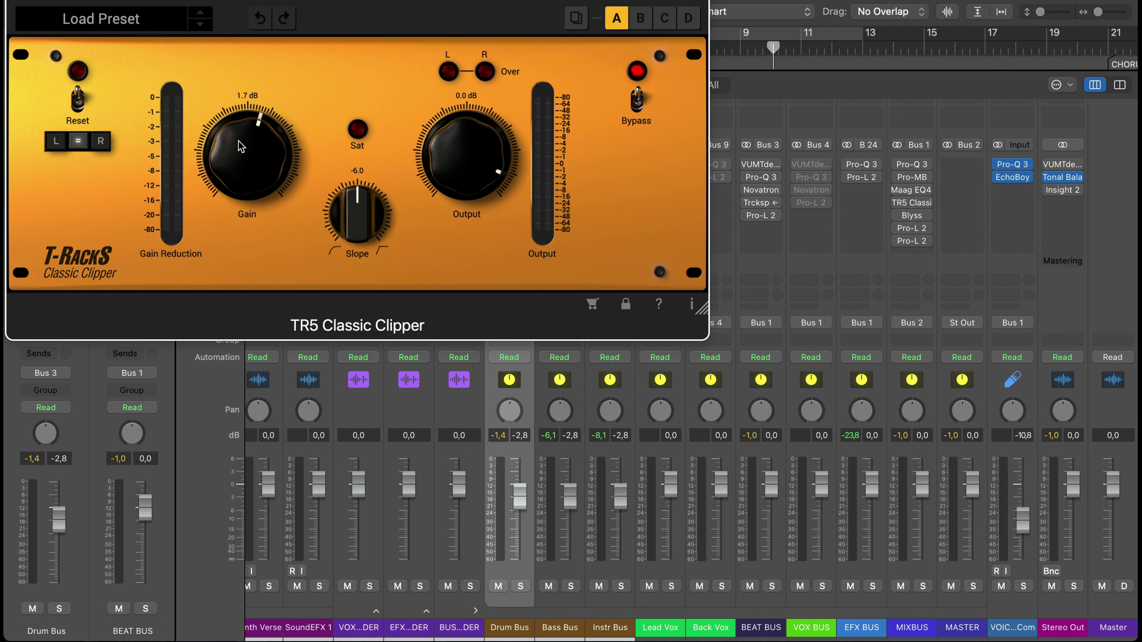
{"action": "key", "text": "space"}
{"action": "left_click", "coordinate": [520, 586]}
{"action": "mouse_move", "coordinate": [251, 169]}
{"action": "left_mouse_down"}
{"action": "mouse_move", "coordinate": [239, 146]}
{"action": "mouse_move", "coordinate": [246, 161]}
{"action": "left_mouse_up"}
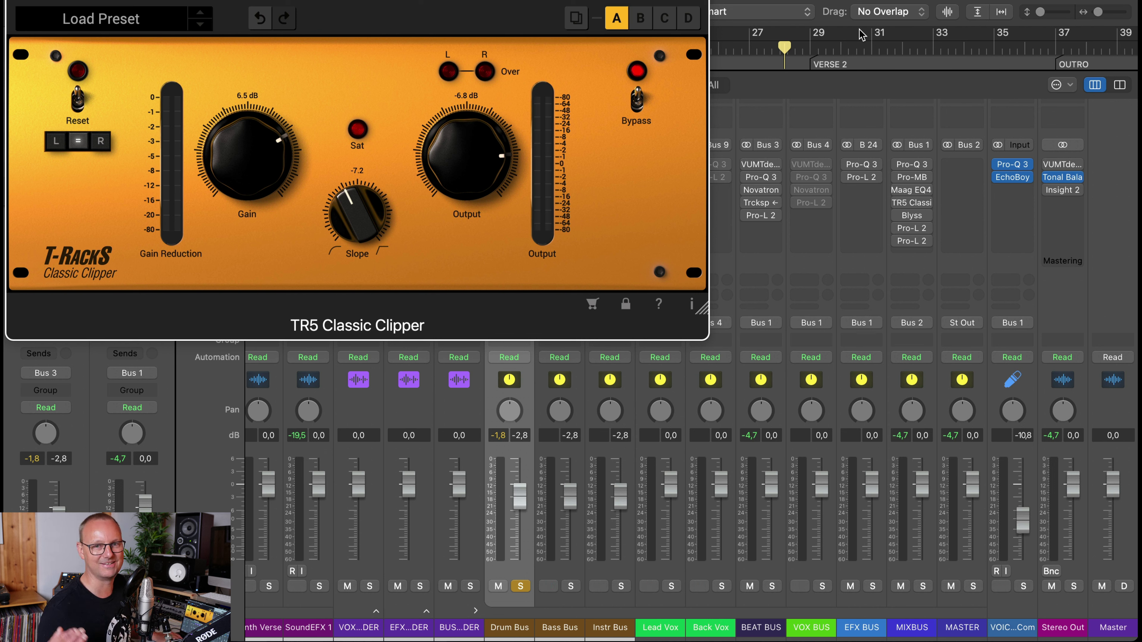
Step: Play the soloed, clipped Drum Bus starting shortly before Verse 1
{"action": "key", "text": "space"}
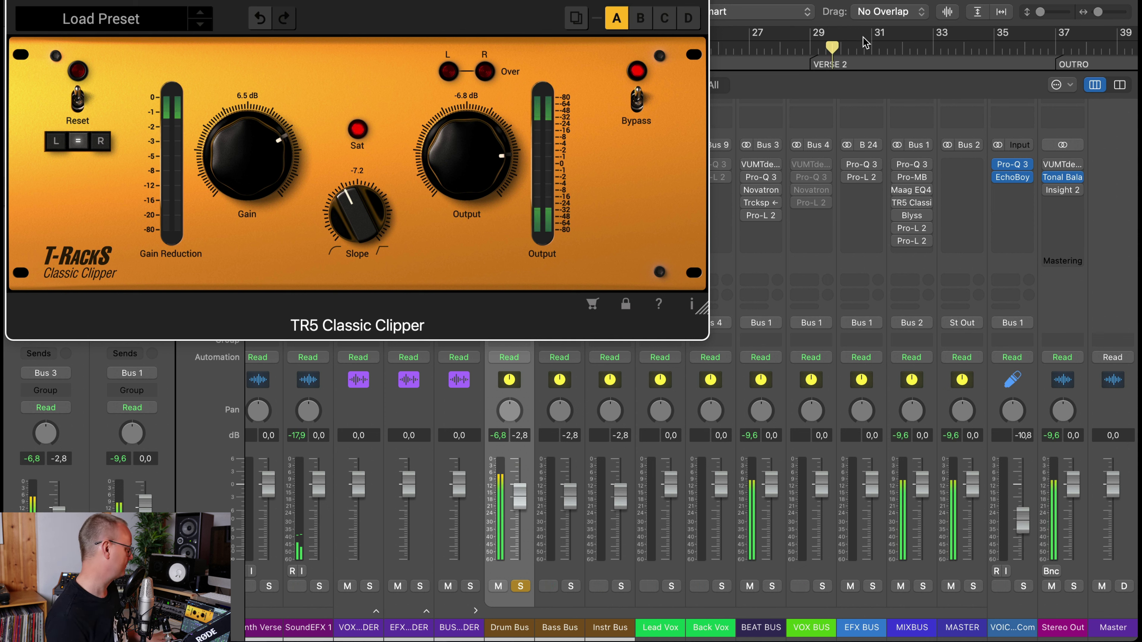
{"action": "scroll", "coordinate": [807, 56], "scroll_direction": "left", "scroll_amount": 10}
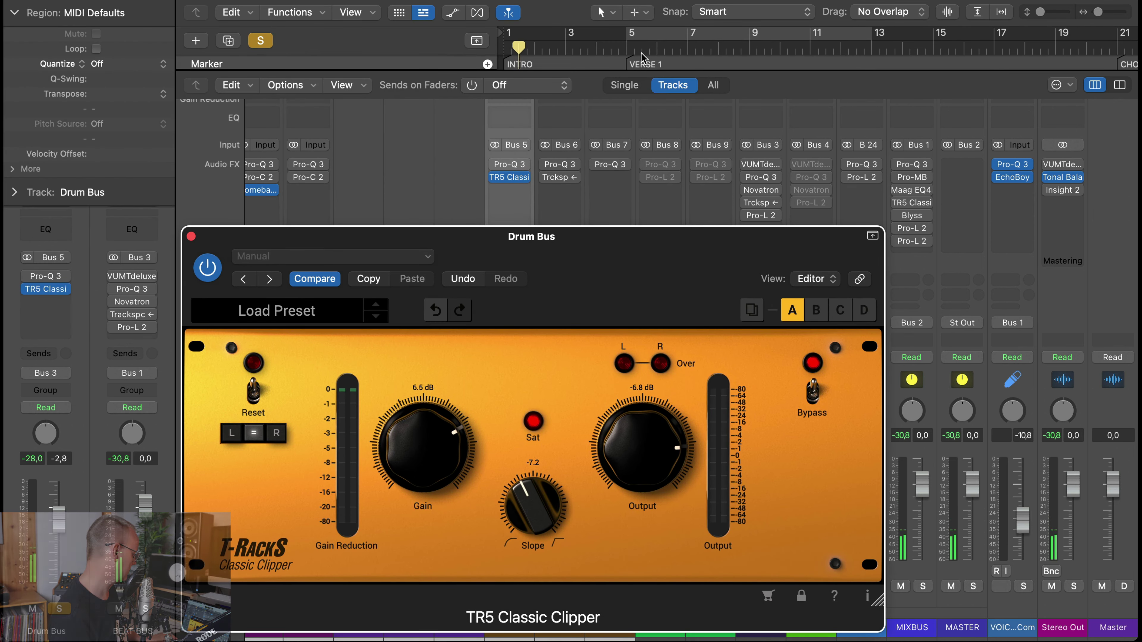
{"action": "left_click", "coordinate": [608, 50]}
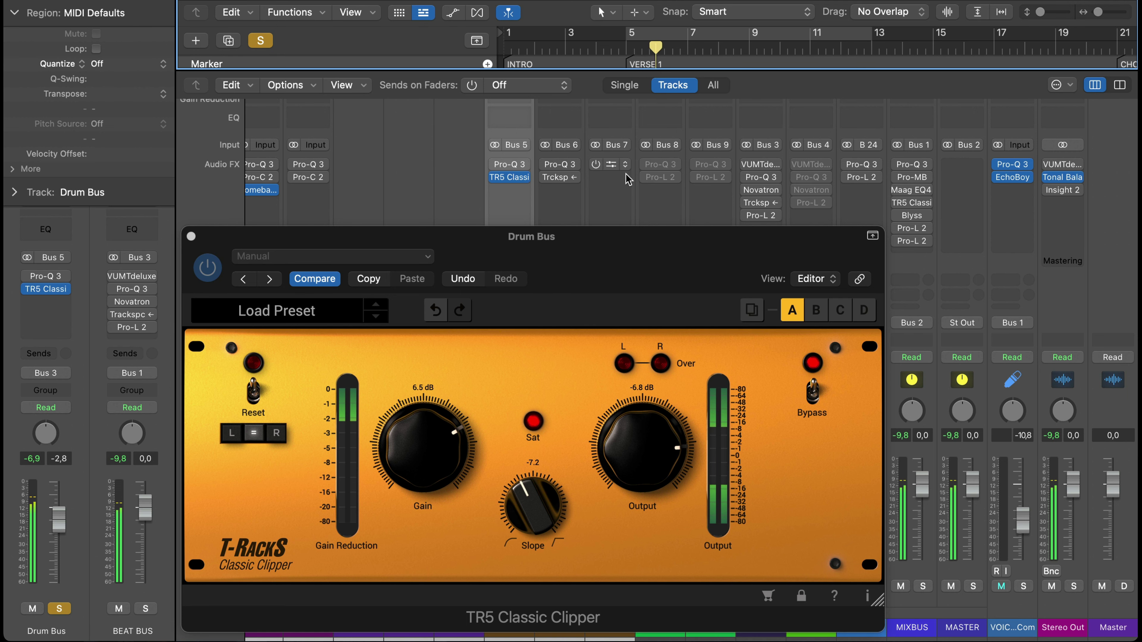
Step: Close the Classic Clipper, solo the Bass Bus along with the Drum Bus and play both from about bar 8
{"action": "left_click_drag", "start_coordinate": [618, 244], "coordinate": [440, 0]}
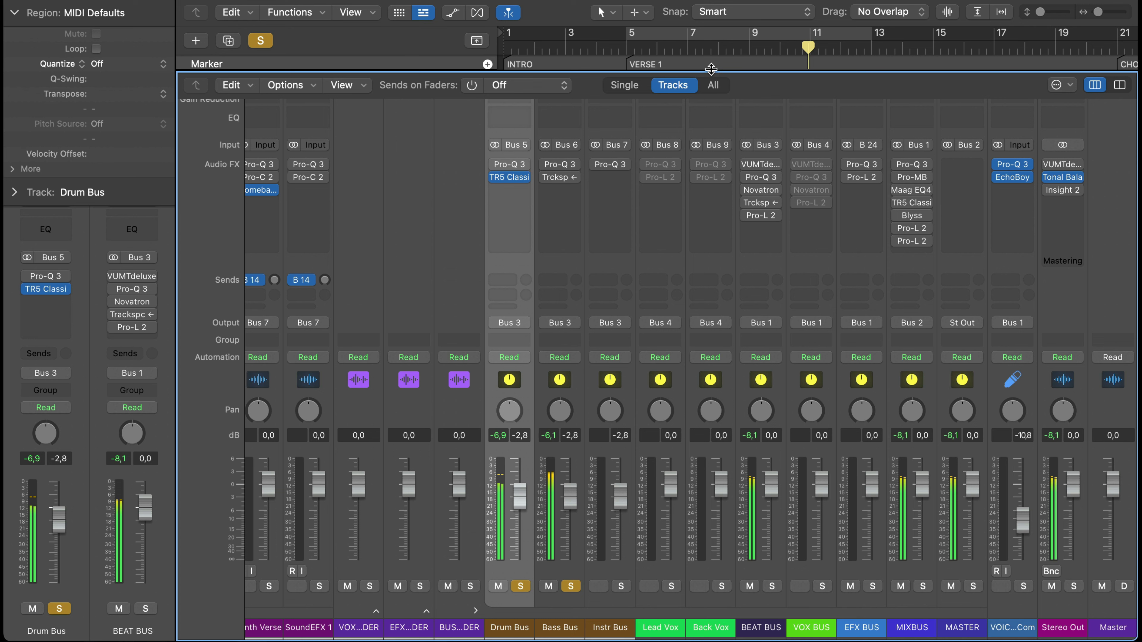
{"action": "key", "text": "super+w"}
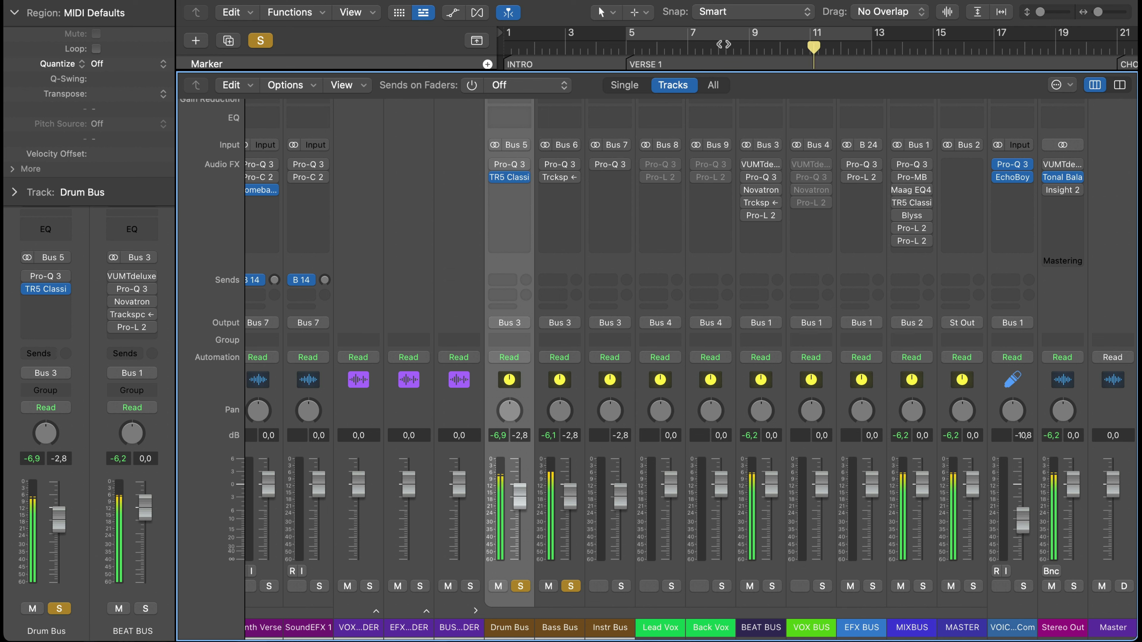
{"action": "left_click", "coordinate": [722, 44]}
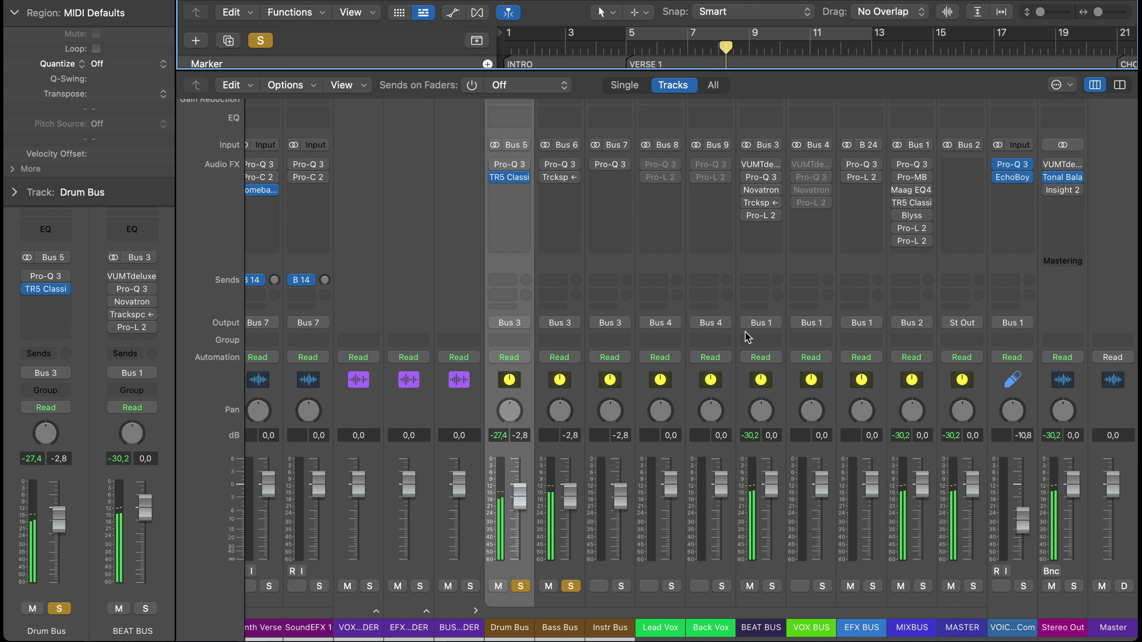
Step: Set the side chain of the Bass Bus Trackspacer to Bus 5, fed by the Drum Loop, Kicks and Snares
{"action": "left_click", "coordinate": [562, 178]}
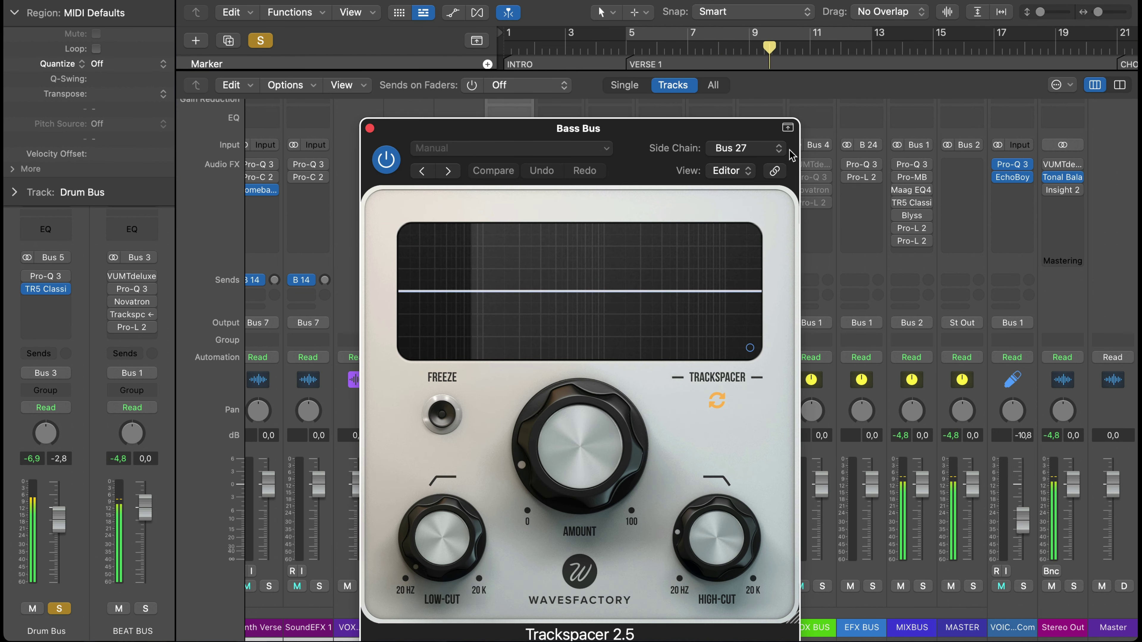
{"action": "left_click", "coordinate": [720, 149]}
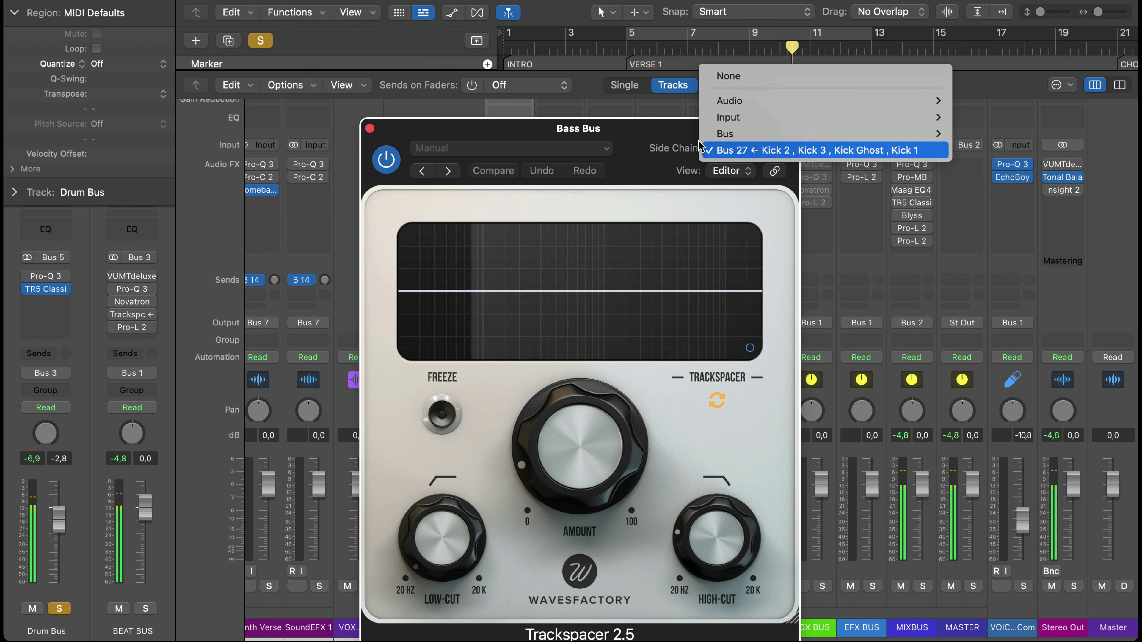
{"action": "mouse_move", "coordinate": [750, 139]}
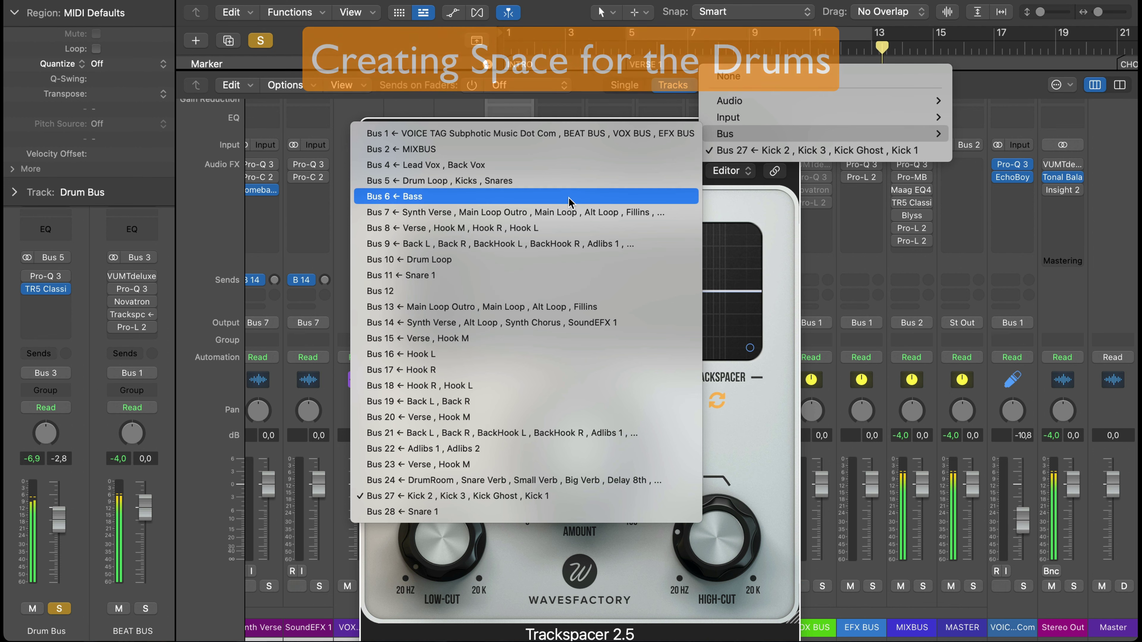
{"action": "left_click", "coordinate": [568, 180]}
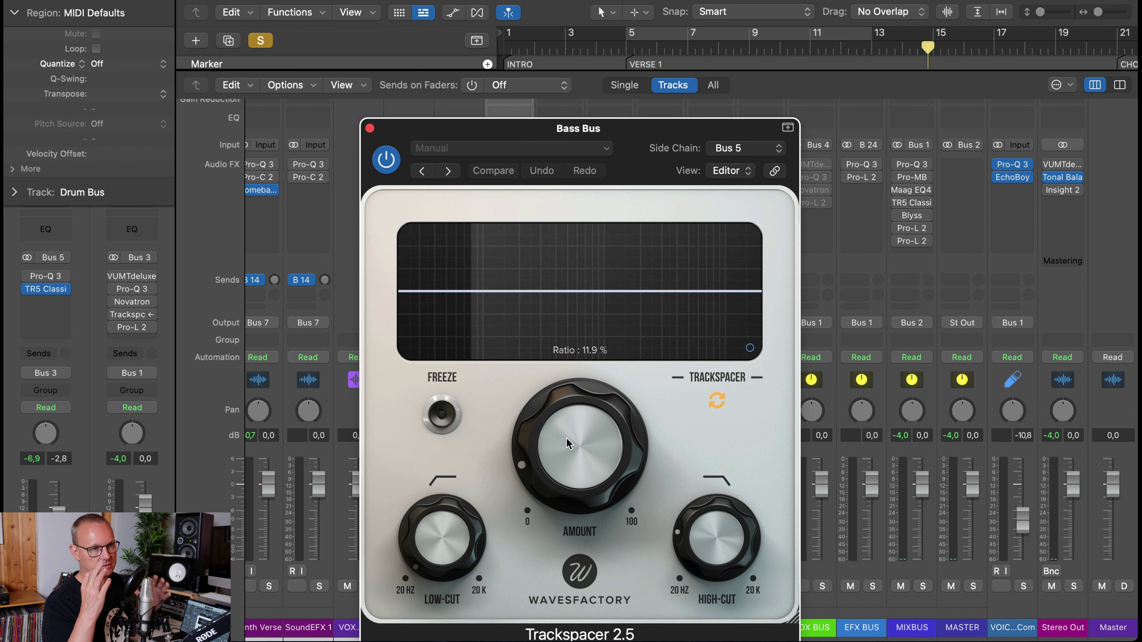
Step: Raise the Trackspacer amount slightly, nudge its cut filters and reselect Bus 5 (Drum Loop, Kicks, Snares) as the side chain
{"action": "mouse_move", "coordinate": [566, 443]}
{"action": "left_mouse_down"}
{"action": "mouse_move", "coordinate": [555, 404]}
{"action": "mouse_move", "coordinate": [551, 445]}
{"action": "mouse_move", "coordinate": [551, 427]}
{"action": "left_mouse_up"}
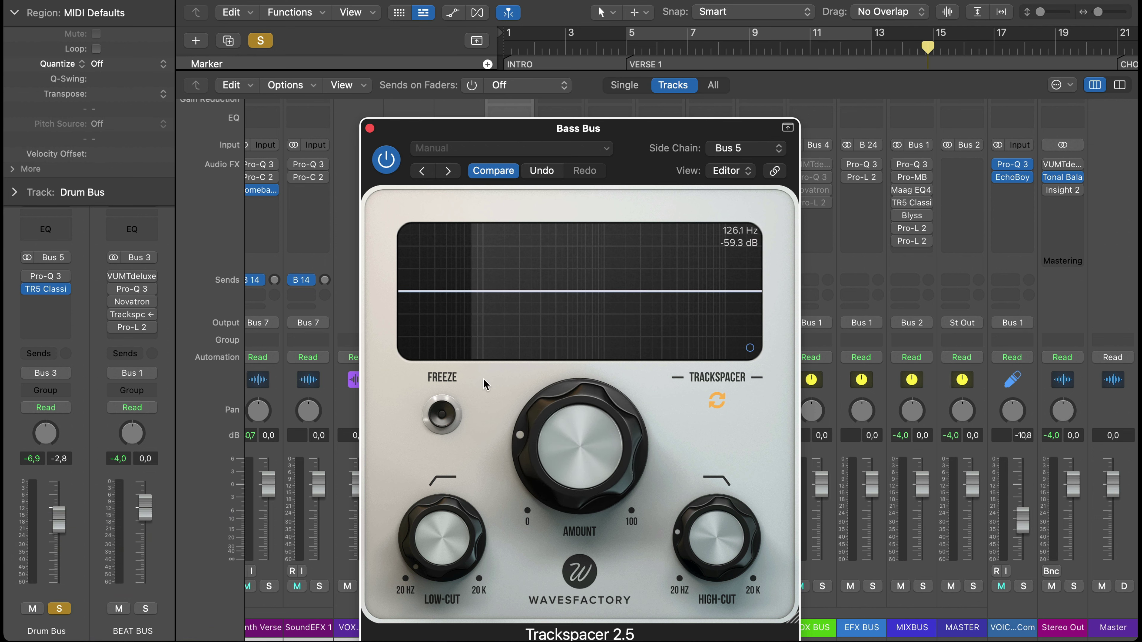
{"action": "left_click_drag", "start_coordinate": [442, 524], "coordinate": [441, 522]}
{"action": "left_click_drag", "start_coordinate": [710, 517], "coordinate": [713, 503]}
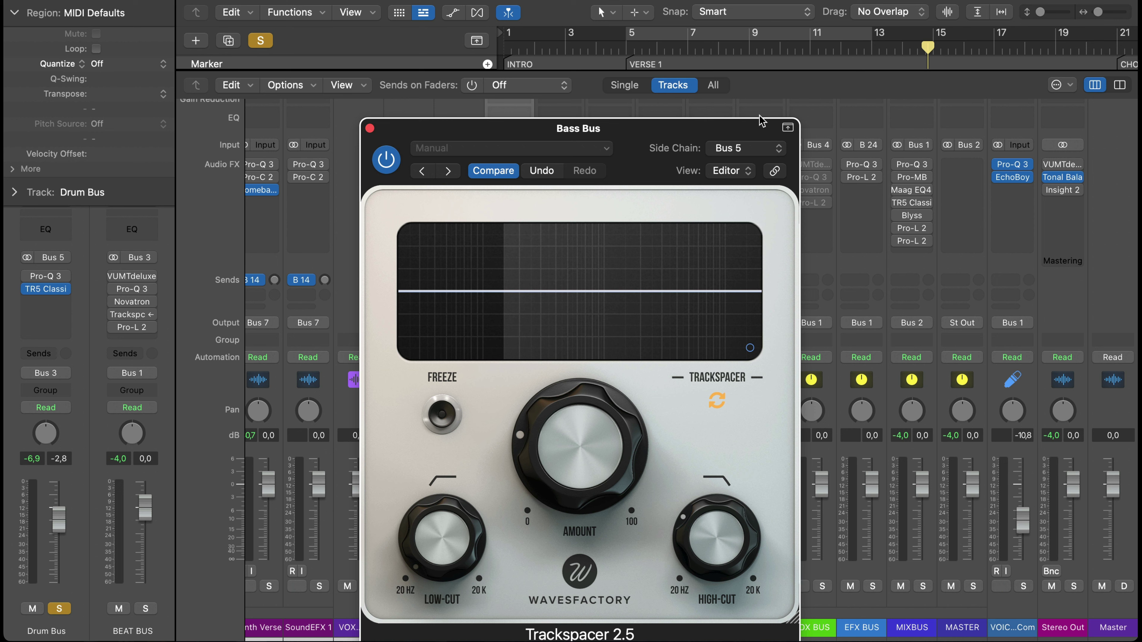
{"action": "left_click", "coordinate": [780, 150]}
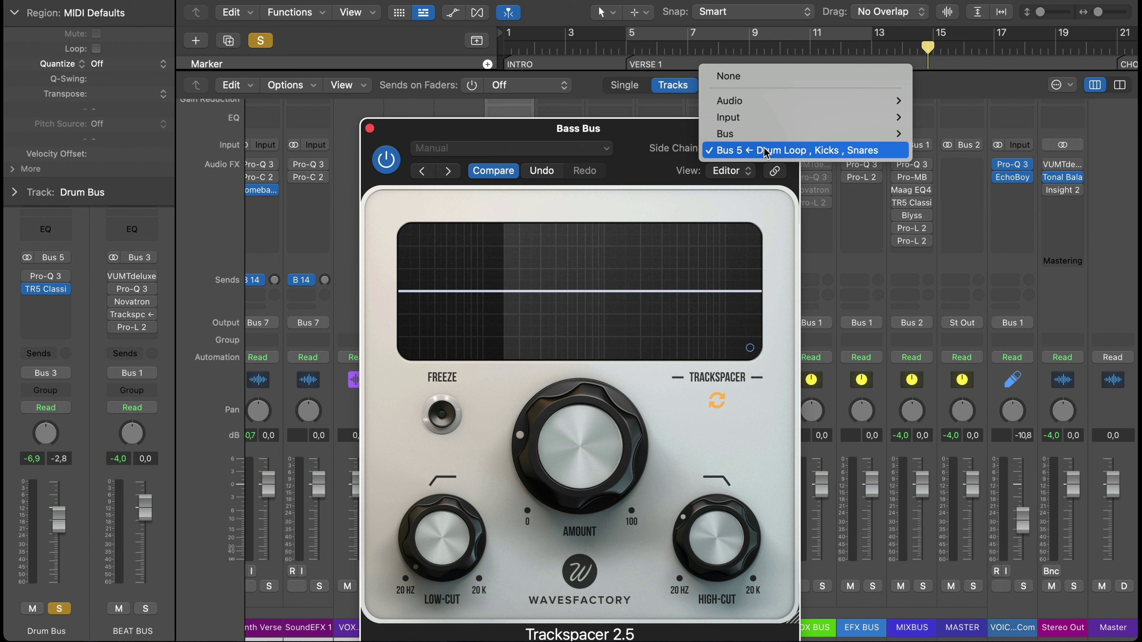
{"action": "left_click", "coordinate": [765, 152]}
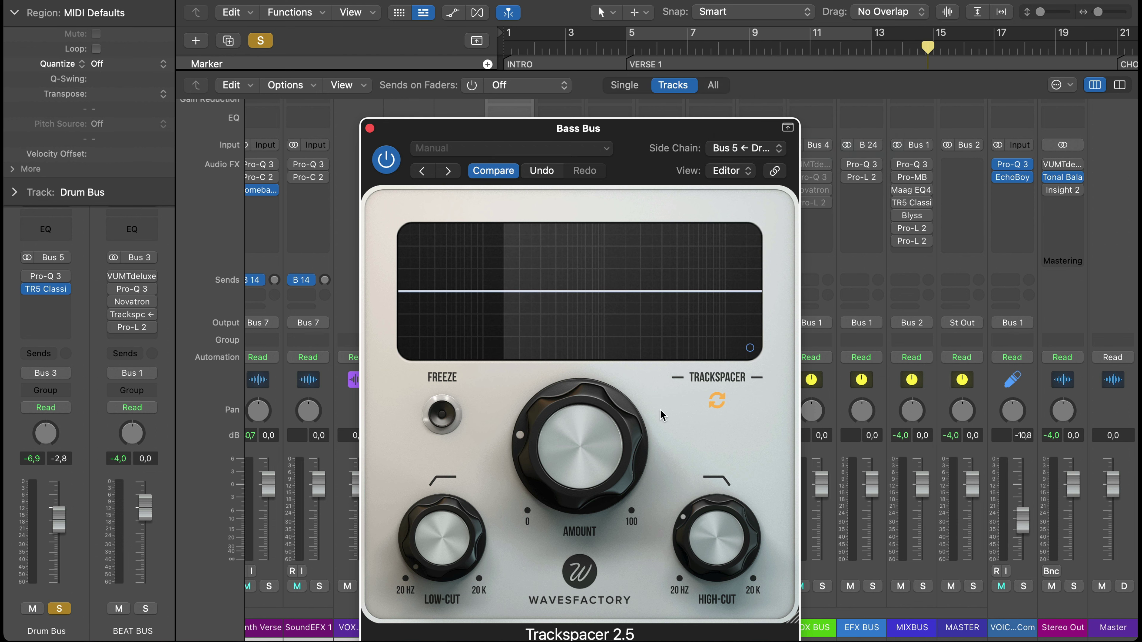
Step: In the Trackspacer's Advanced Panel, switch to M/S, turn Pan and Attack to minimum, and shorten the Release
{"action": "left_click", "coordinate": [750, 348]}
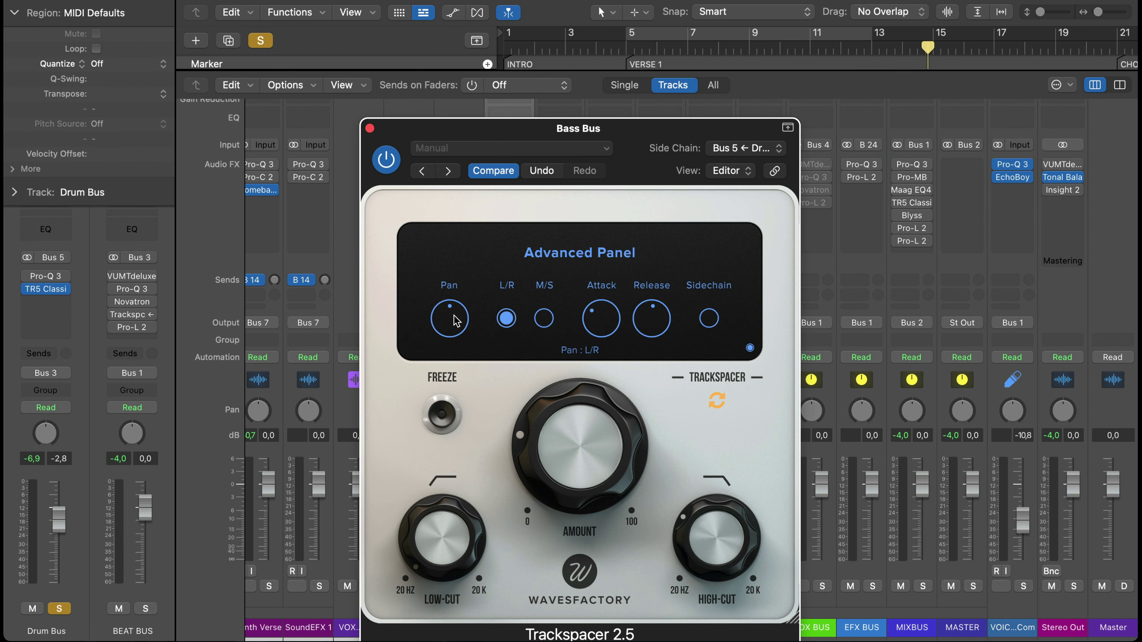
{"action": "left_click_drag", "start_coordinate": [454, 350], "coordinate": [479, 541]}
{"action": "mouse_move", "coordinate": [646, 332]}
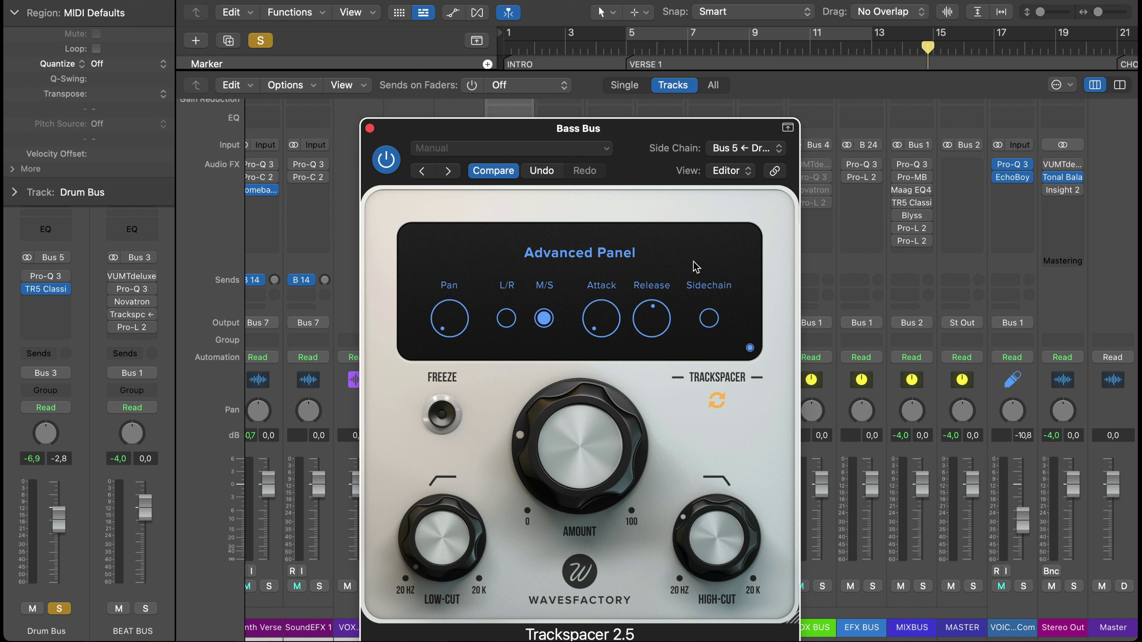
{"action": "left_click_drag", "start_coordinate": [657, 318], "coordinate": [638, 363]}
{"action": "left_click_drag", "start_coordinate": [648, 411], "coordinate": [653, 425]}
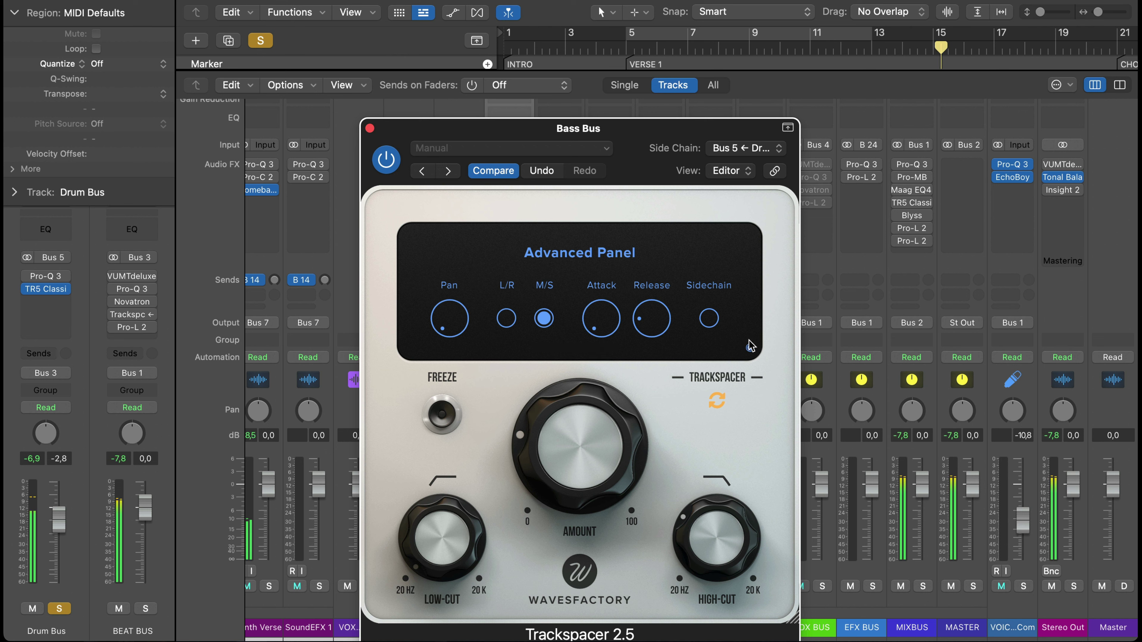
{"action": "left_click", "coordinate": [750, 348]}
Step: Listen to the drums and bass with the Trackspacer amount exaggerated to about 83.4 %
{"action": "left_click_drag", "start_coordinate": [577, 416], "coordinate": [250, 0]}
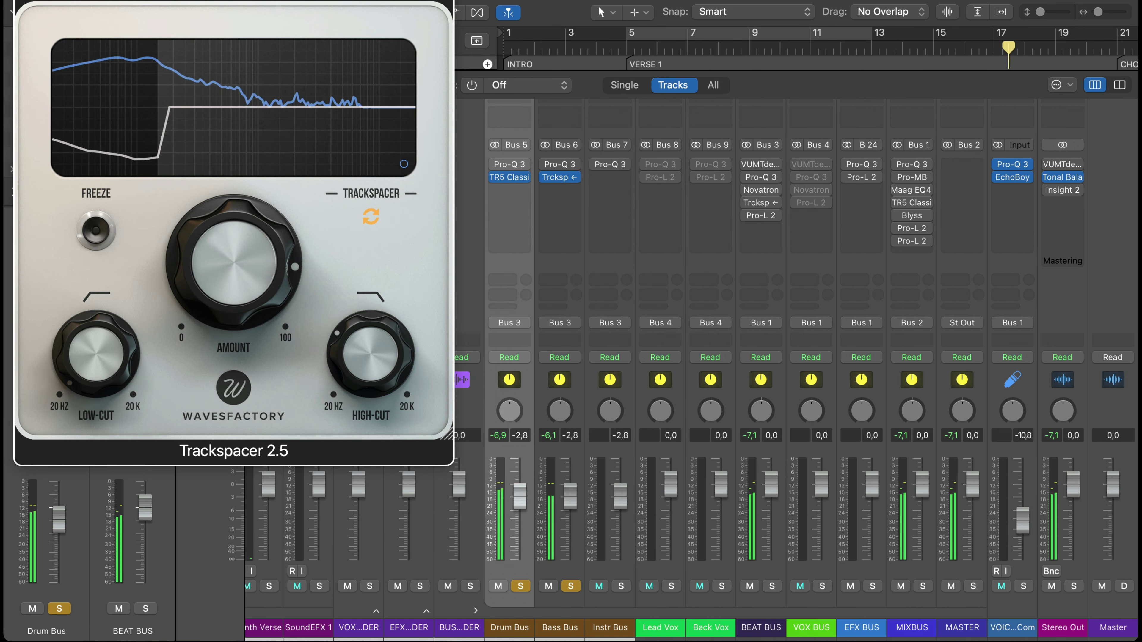
{"action": "key", "text": "space"}
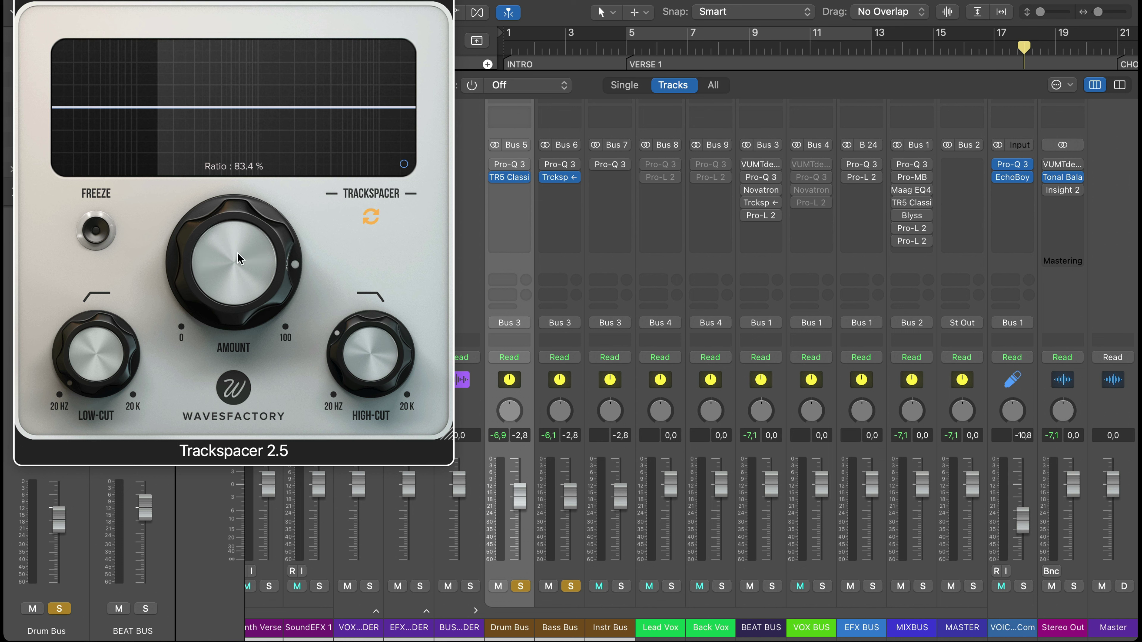
Step: Reduce the Trackspacer amount to about 5.7 % and fine-tune it near the low end while listening
{"action": "left_click_drag", "start_coordinate": [238, 265], "coordinate": [220, 420]}
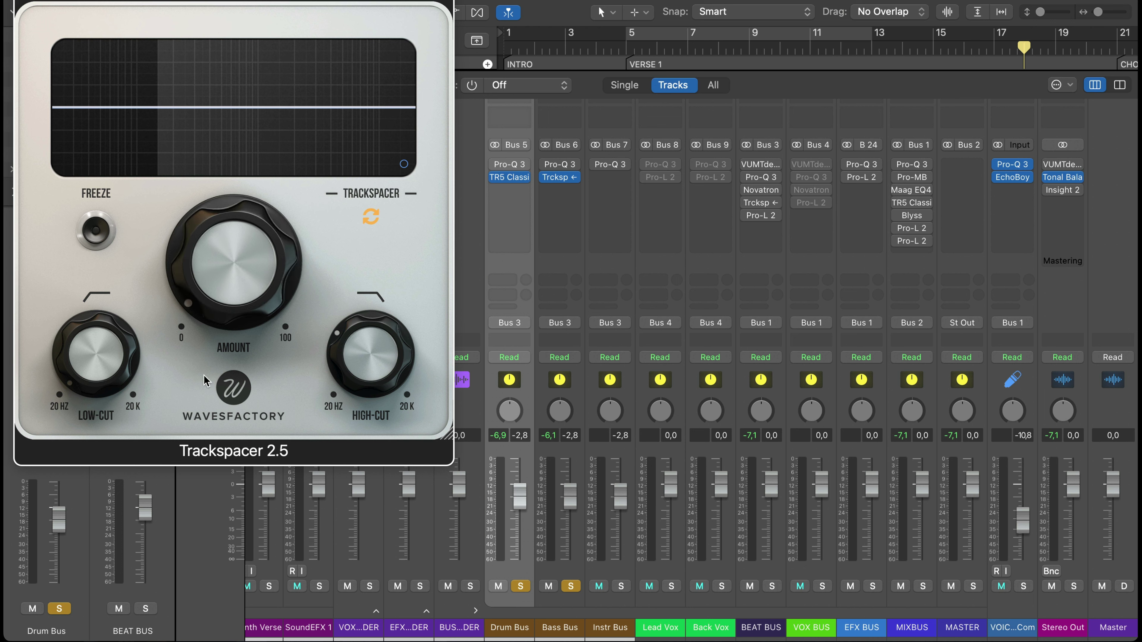
{"action": "mouse_move", "coordinate": [211, 253]}
{"action": "left_mouse_down"}
{"action": "mouse_move", "coordinate": [215, 285]}
{"action": "mouse_move", "coordinate": [217, 242]}
{"action": "left_mouse_up"}
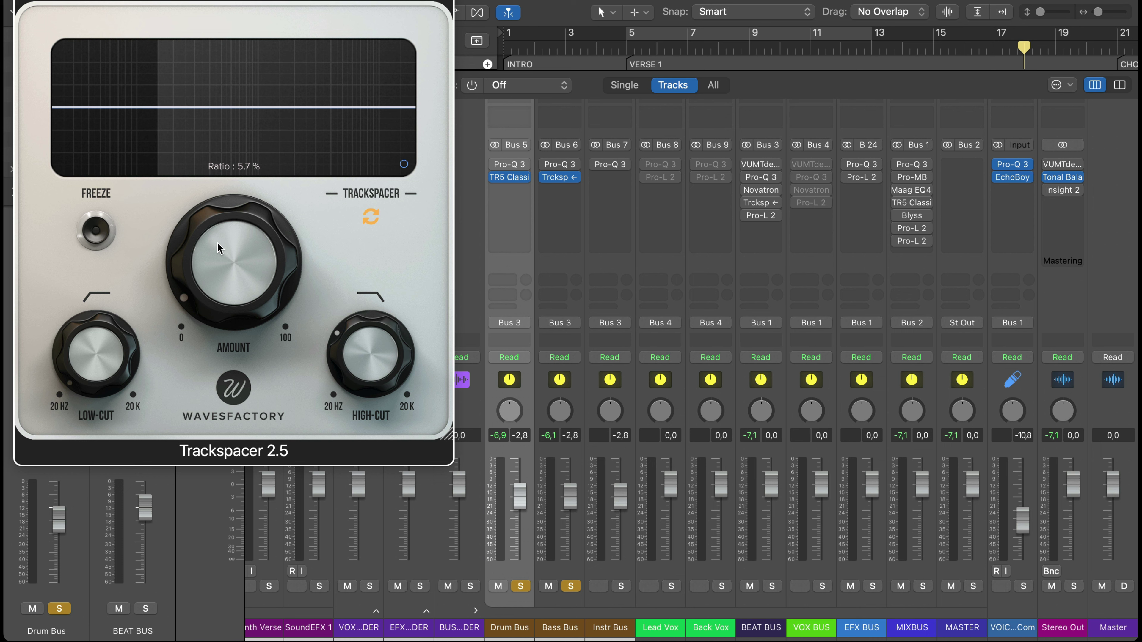
{"action": "key", "text": "space"}
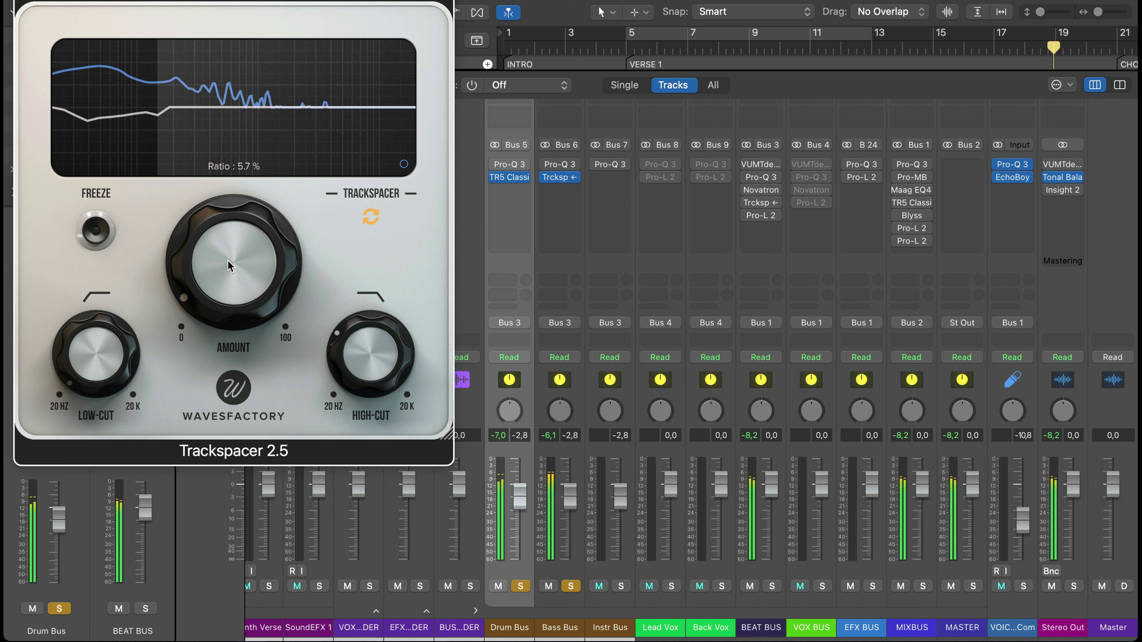
{"action": "mouse_move", "coordinate": [228, 261]}
{"action": "left_mouse_down"}
{"action": "mouse_move", "coordinate": [230, 203]}
{"action": "mouse_move", "coordinate": [226, 259]}
{"action": "left_mouse_up"}
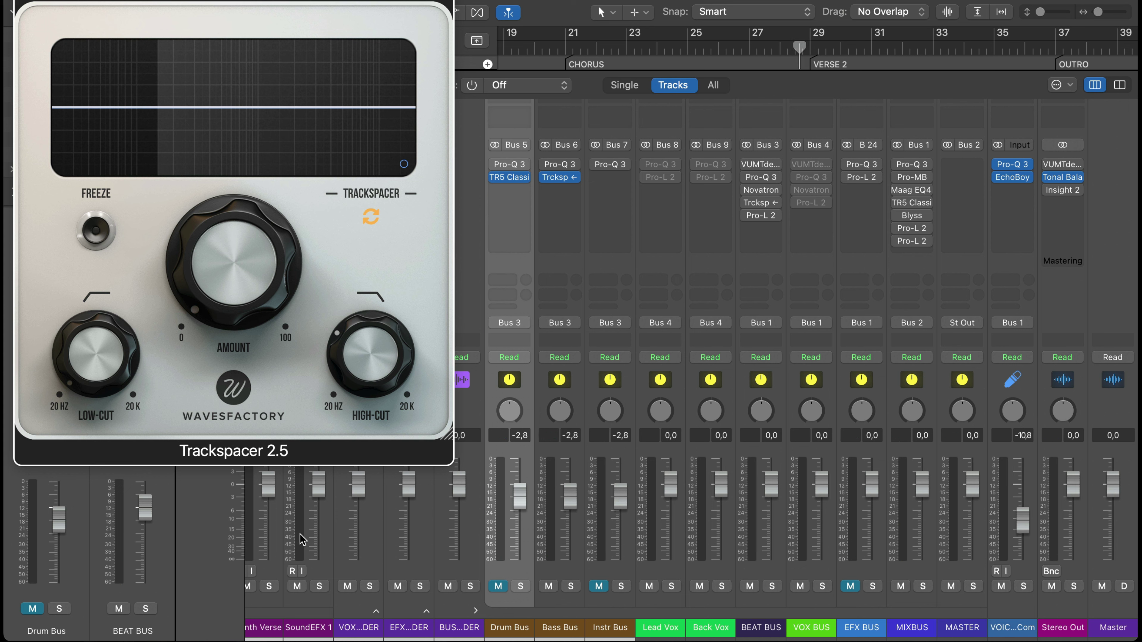
{"action": "left_click_drag", "start_coordinate": [236, 299], "coordinate": [235, 349]}
{"action": "left_click_drag", "start_coordinate": [226, 265], "coordinate": [217, 350]}
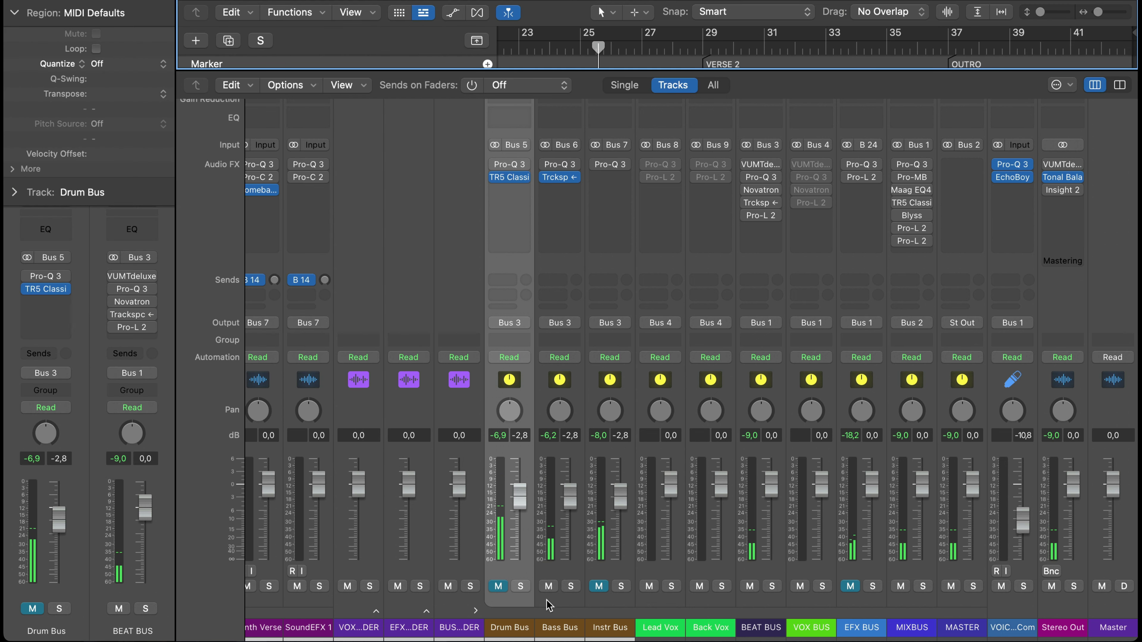
Step: Insert a stereo iZotope Ozone 11 Imager on the Bass Bus after the Trackspacer
{"action": "left_click", "coordinate": [563, 579]}
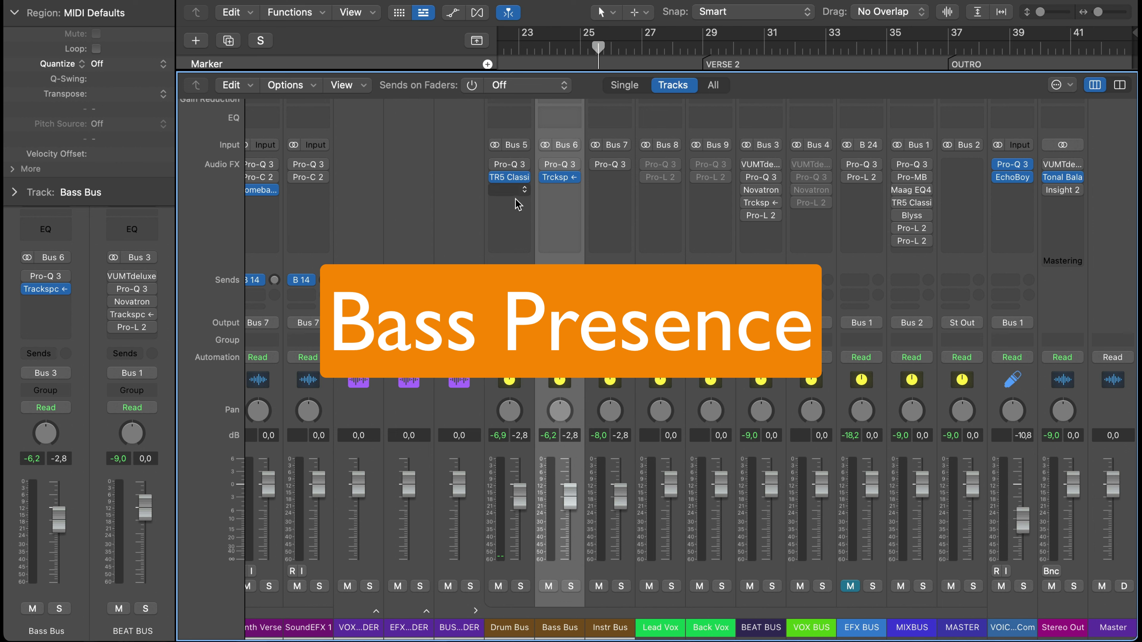
{"action": "left_click", "coordinate": [558, 189]}
{"action": "mouse_move", "coordinate": [597, 297]}
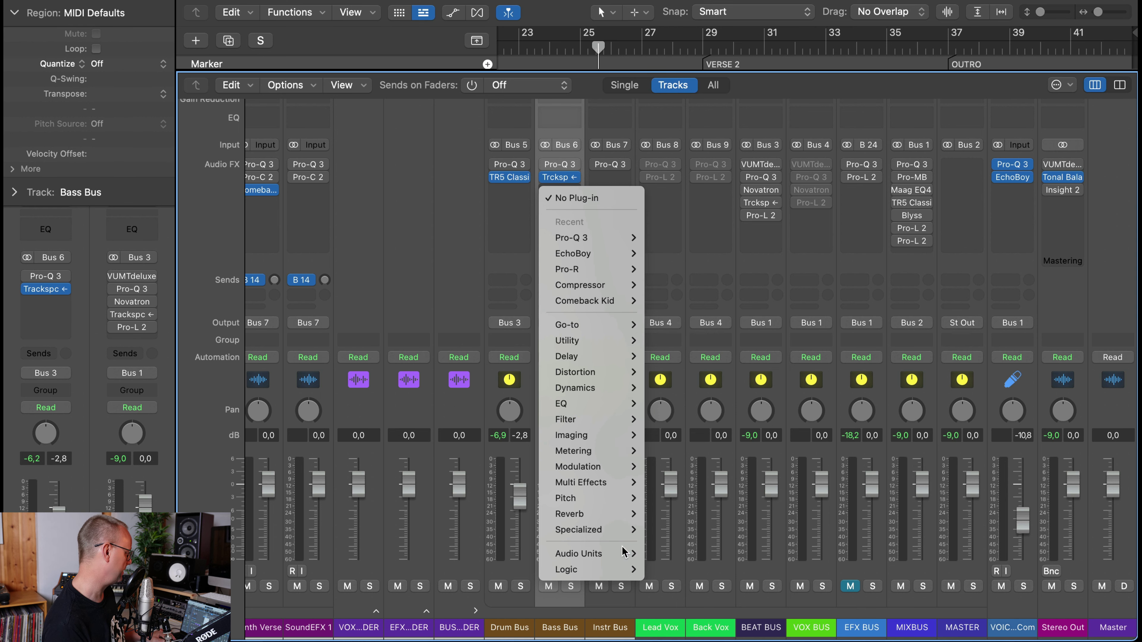
{"action": "mouse_move", "coordinate": [625, 553]}
{"action": "mouse_move", "coordinate": [721, 249]}
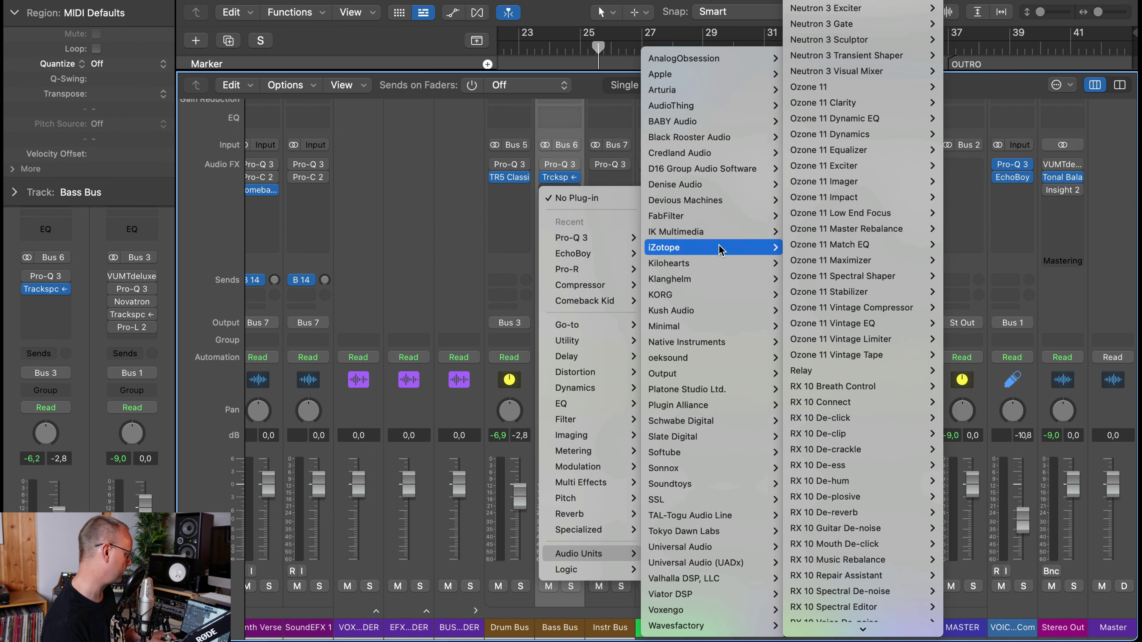
{"action": "mouse_move", "coordinate": [848, 250]}
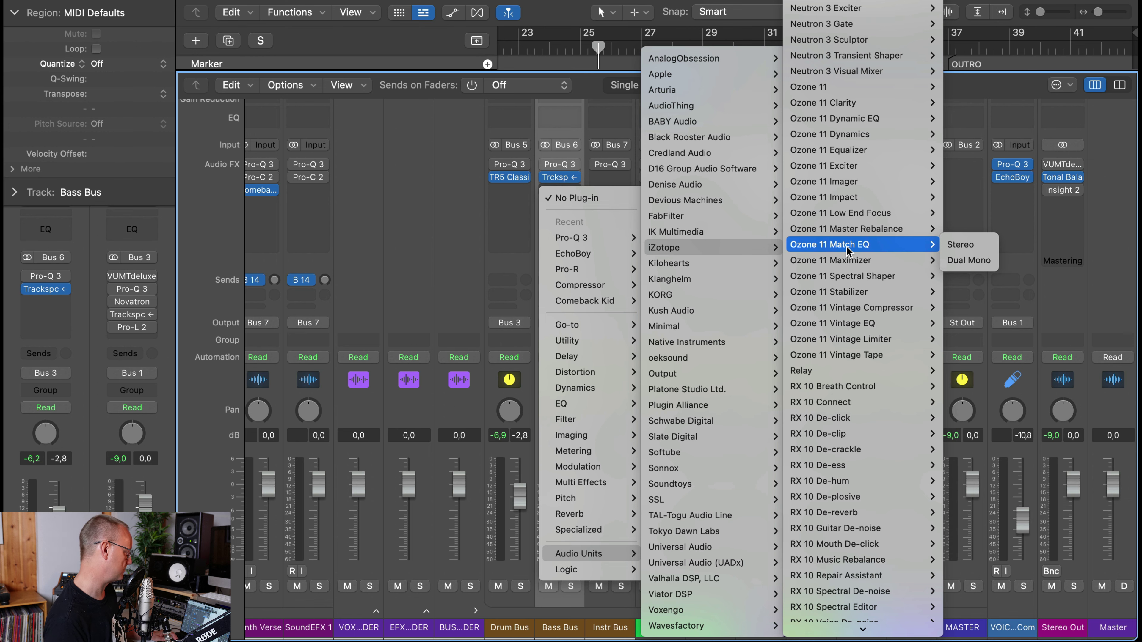
{"action": "mouse_move", "coordinate": [868, 183]}
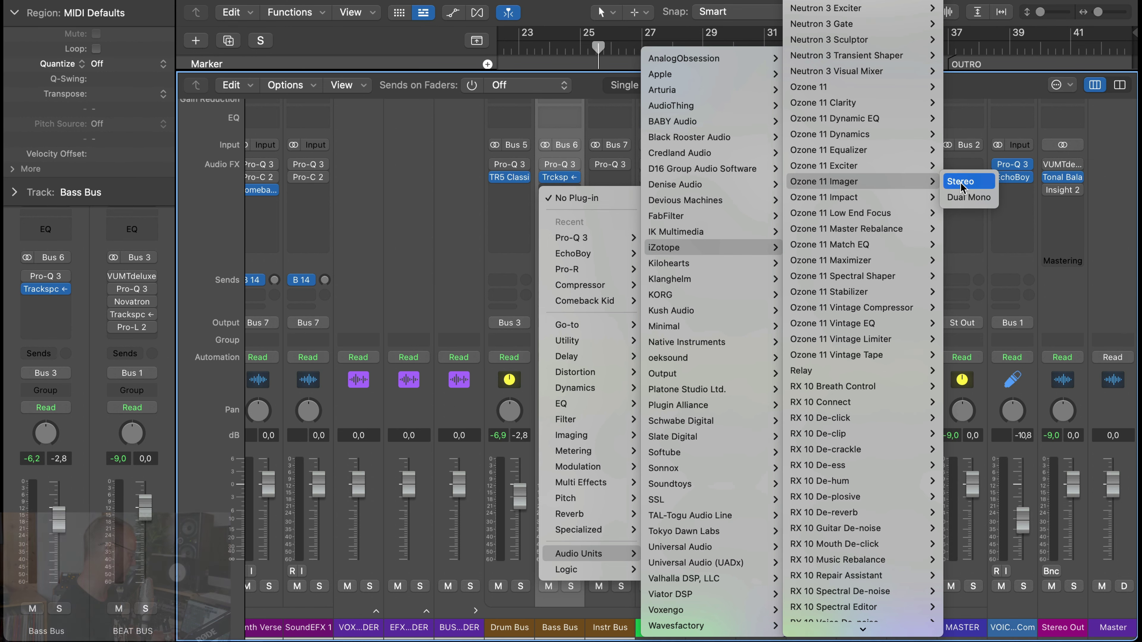
{"action": "left_click", "coordinate": [960, 182]}
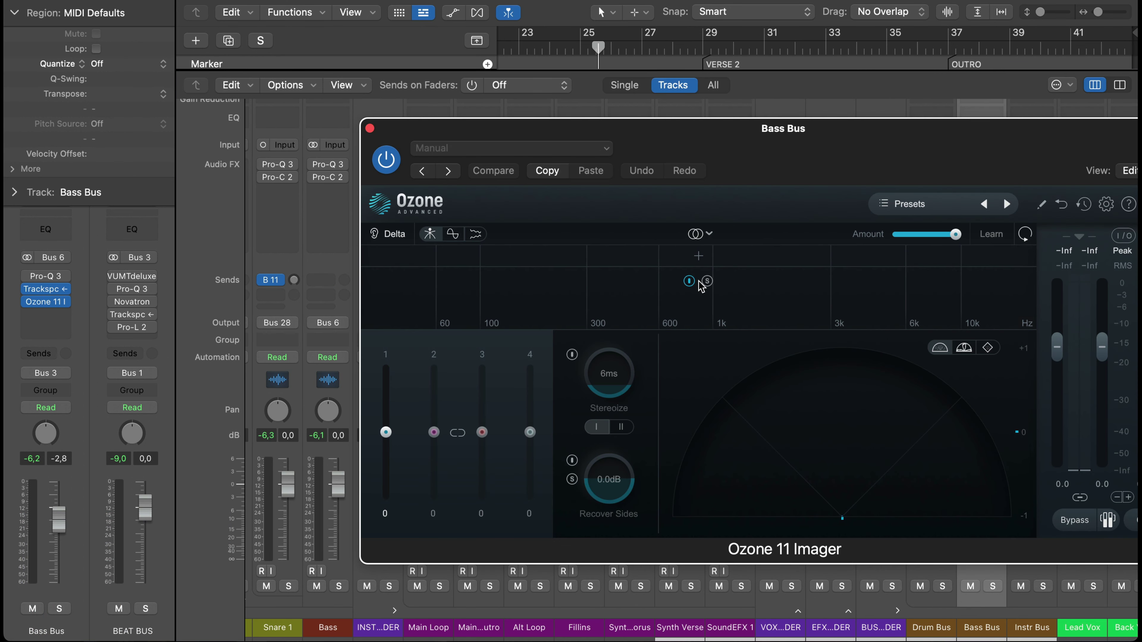
Step: Split the Imager into two bands and enable Stereoize while playing the Bass Bus soloed
{"action": "left_click", "coordinate": [696, 252]}
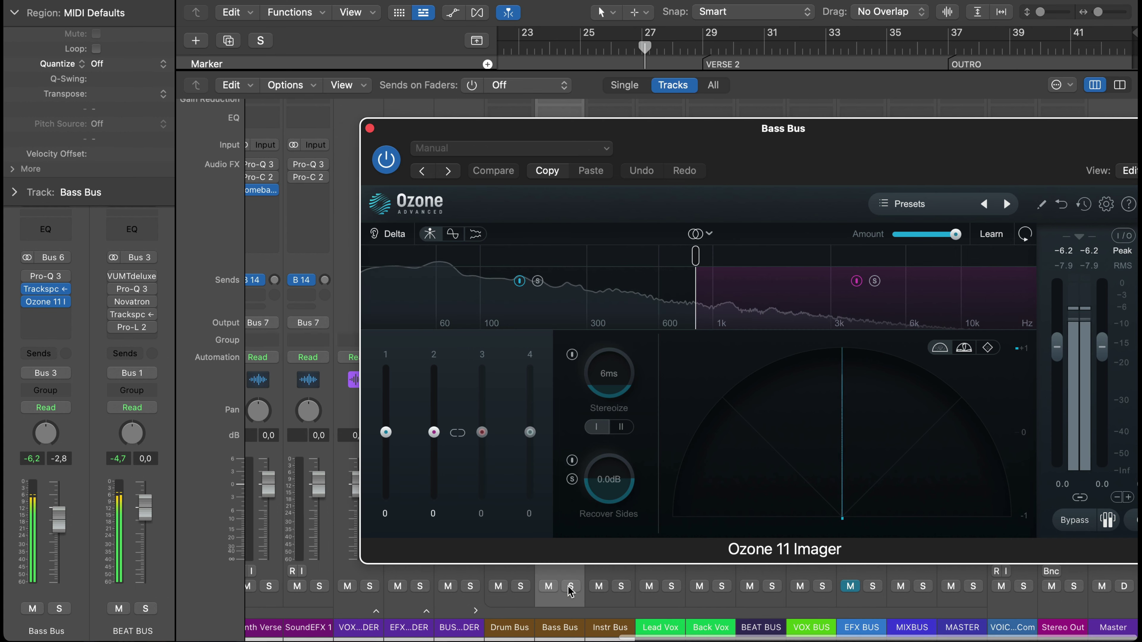
{"action": "left_click", "coordinate": [569, 586]}
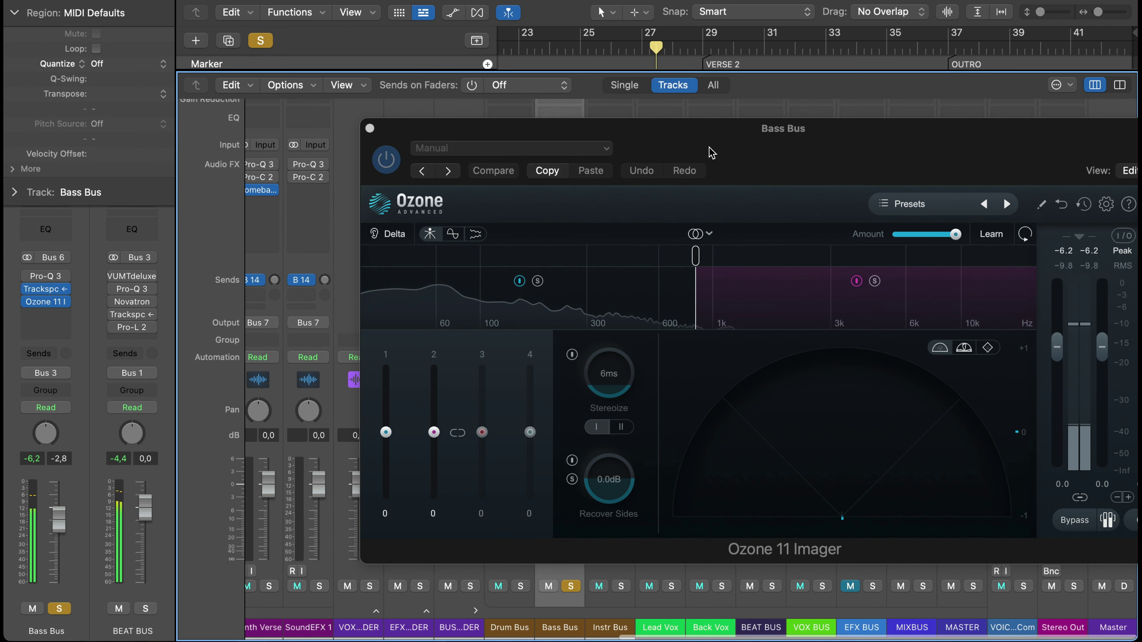
{"action": "left_click_drag", "start_coordinate": [710, 147], "coordinate": [553, 19]}
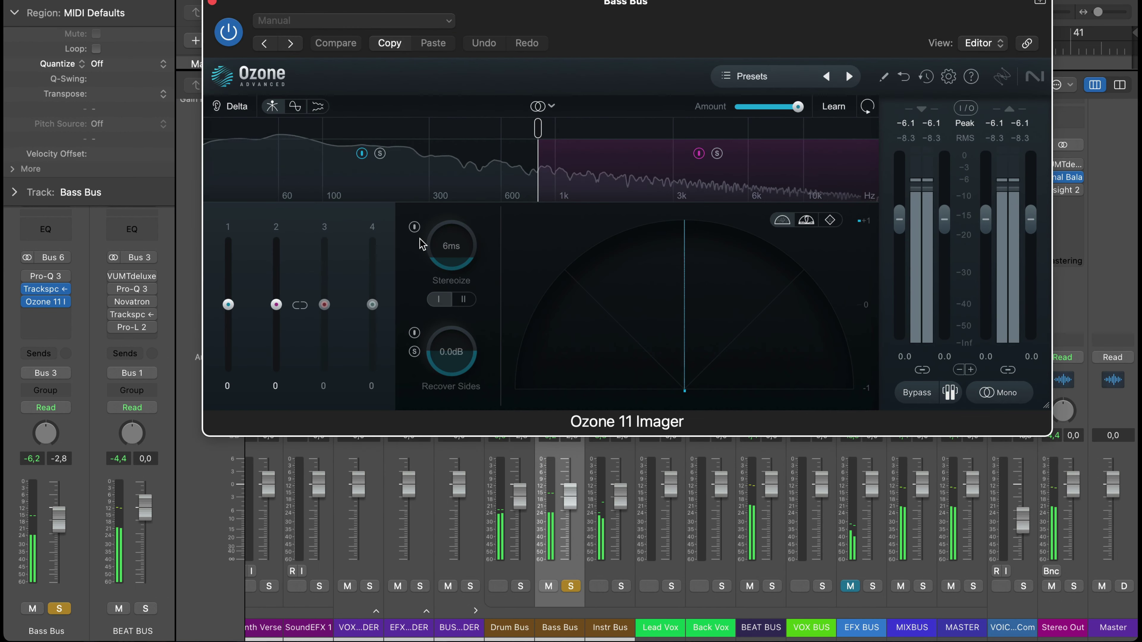
{"action": "left_click", "coordinate": [414, 226]}
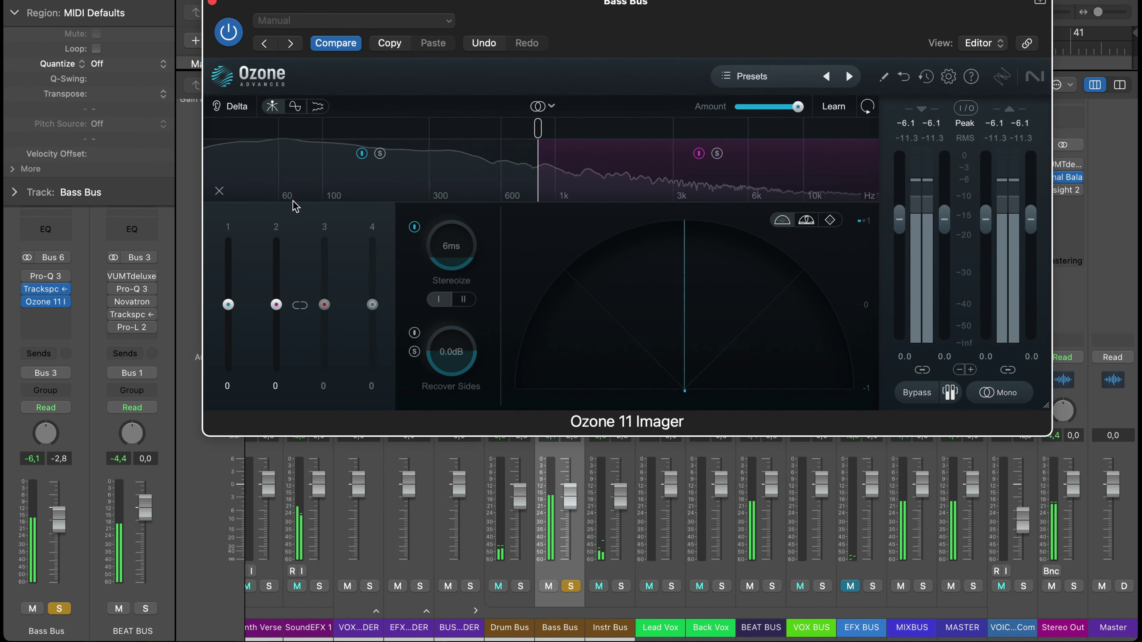
Step: Solo the Imager's upper band from a 135 Hz crossover and widen it to 61 using Stereoize mode II
{"action": "left_click", "coordinate": [718, 154]}
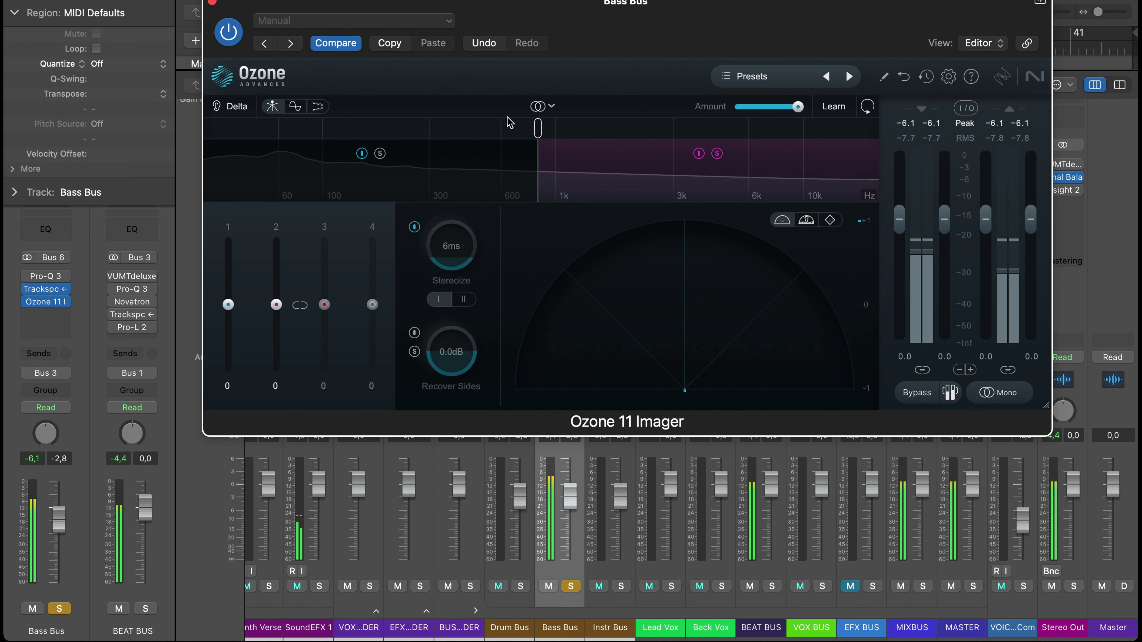
{"action": "left_click_drag", "start_coordinate": [537, 128], "coordinate": [349, 117]}
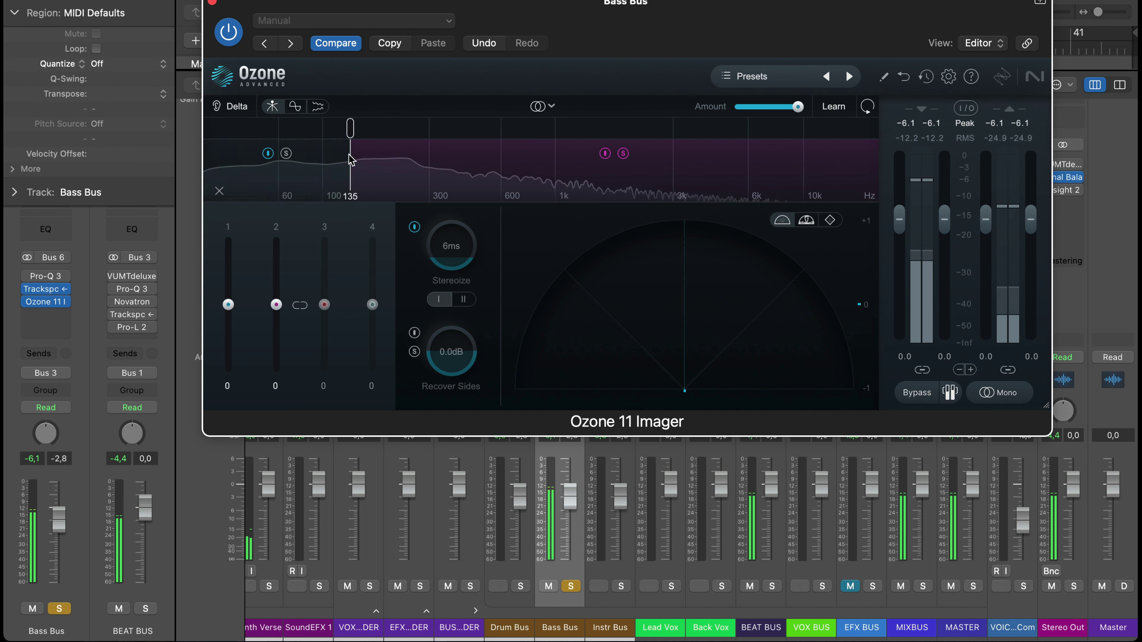
{"action": "left_click_drag", "start_coordinate": [277, 306], "coordinate": [278, 270]}
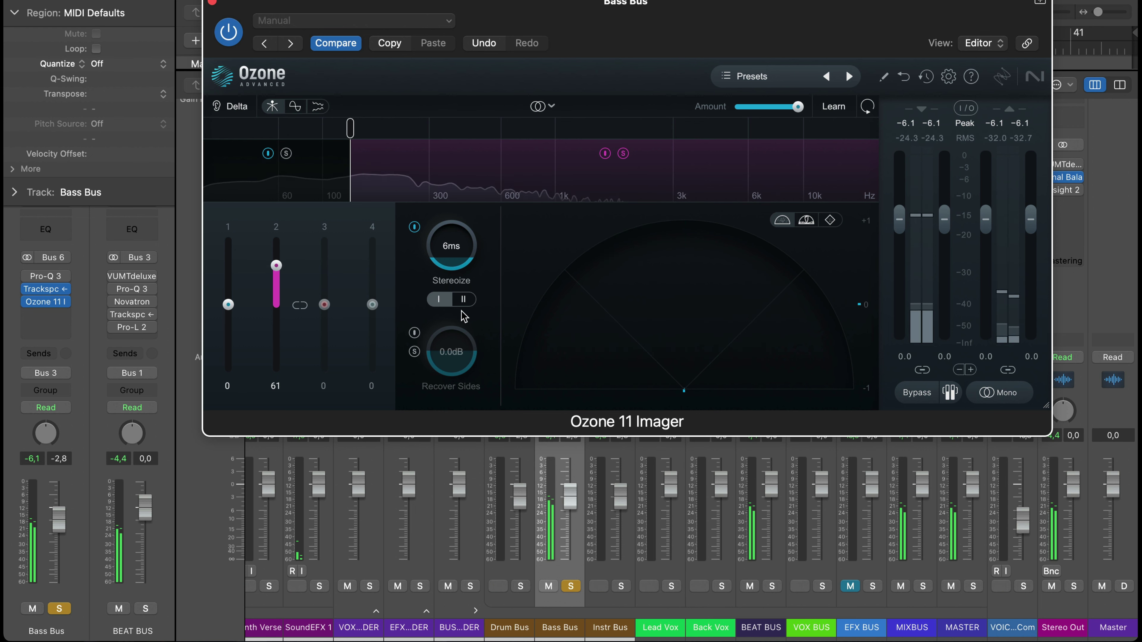
{"action": "left_click", "coordinate": [464, 302]}
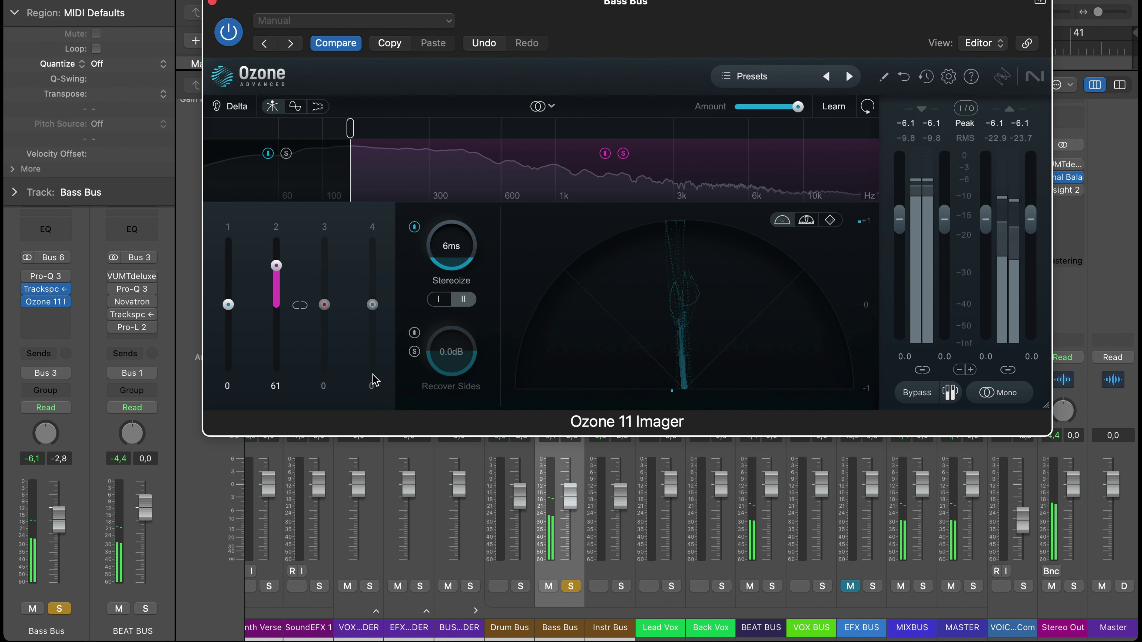
Step: Play the widened, soloed Bass Bus from the start of Verse 1 with the Imager kept in view
{"action": "key", "text": "space"}
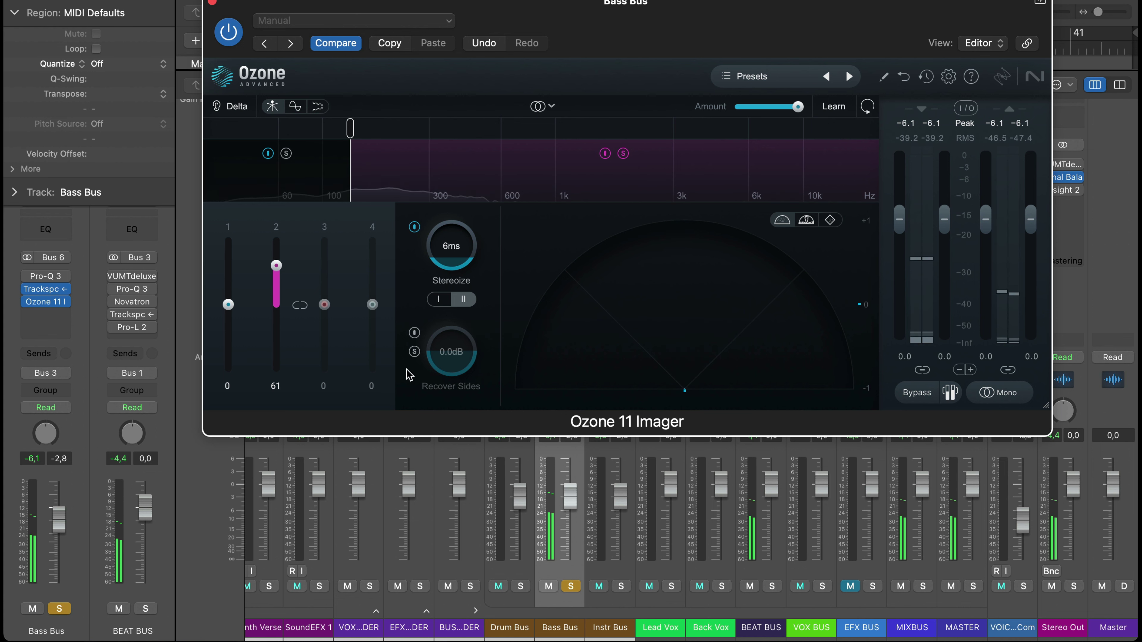
{"action": "left_click_drag", "start_coordinate": [560, 6], "coordinate": [577, 144]}
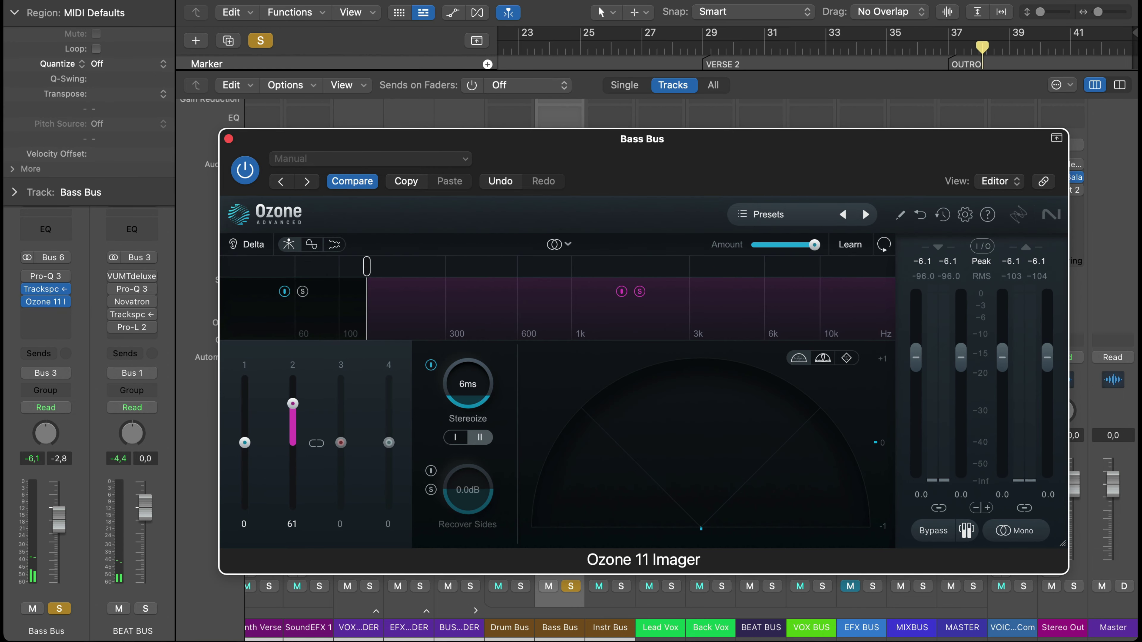
{"action": "key", "text": "Return"}
{"action": "double_click", "coordinate": [628, 50]}
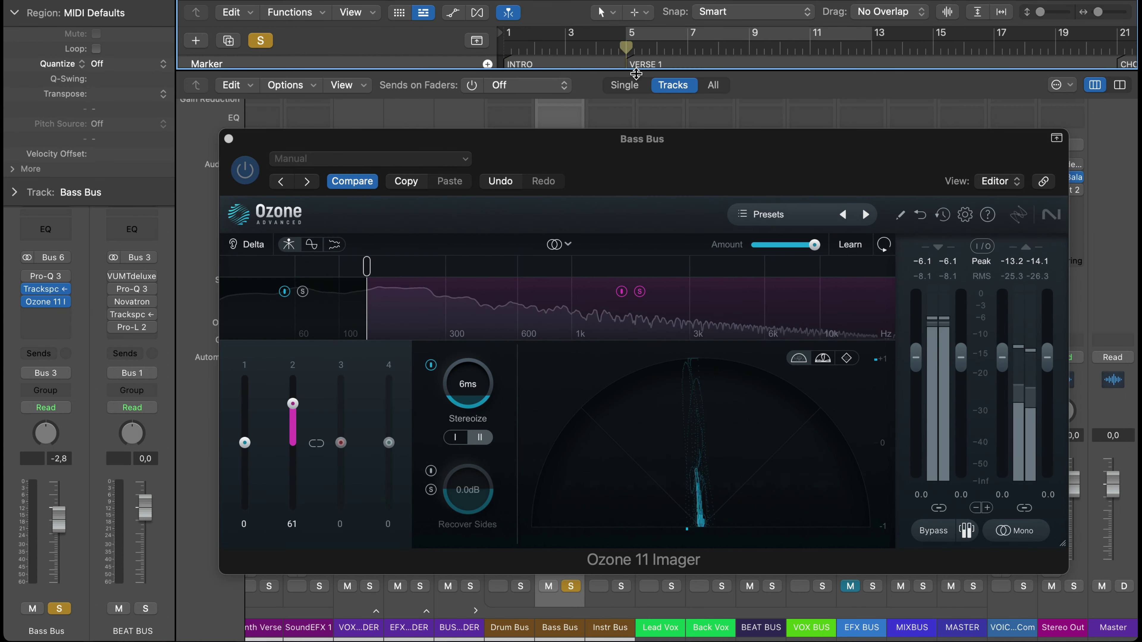
{"action": "left_click_drag", "start_coordinate": [678, 167], "coordinate": [660, 77]}
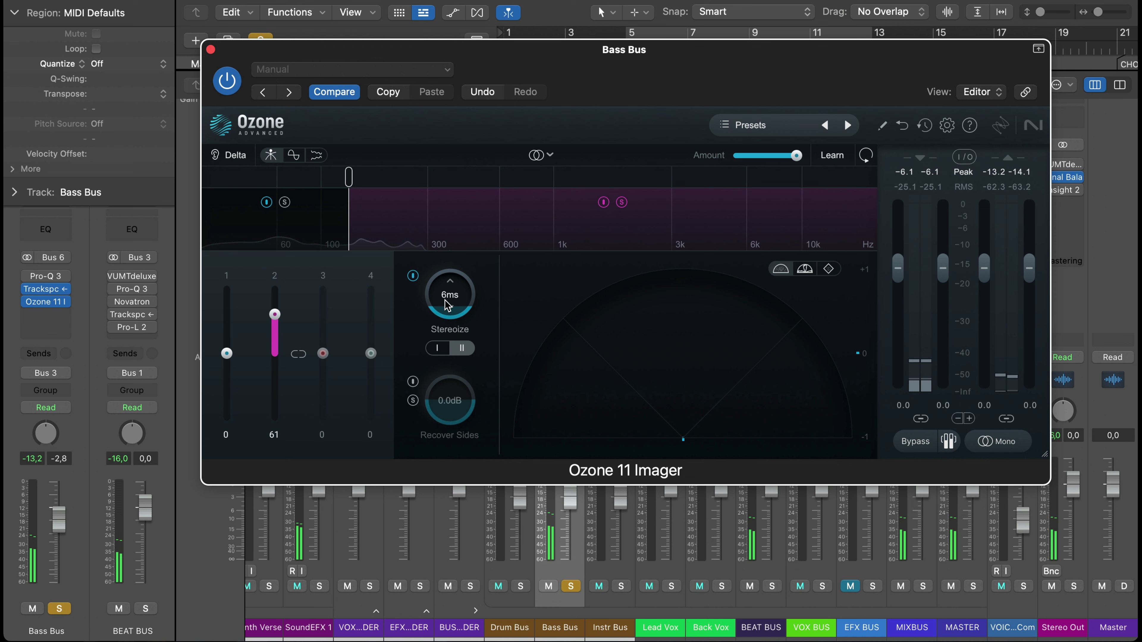
Step: Set the Imager's Stereoize delay to 9 ms and band 2 width to 54, and close the plug-in
{"action": "left_click_drag", "start_coordinate": [450, 292], "coordinate": [441, 256]}
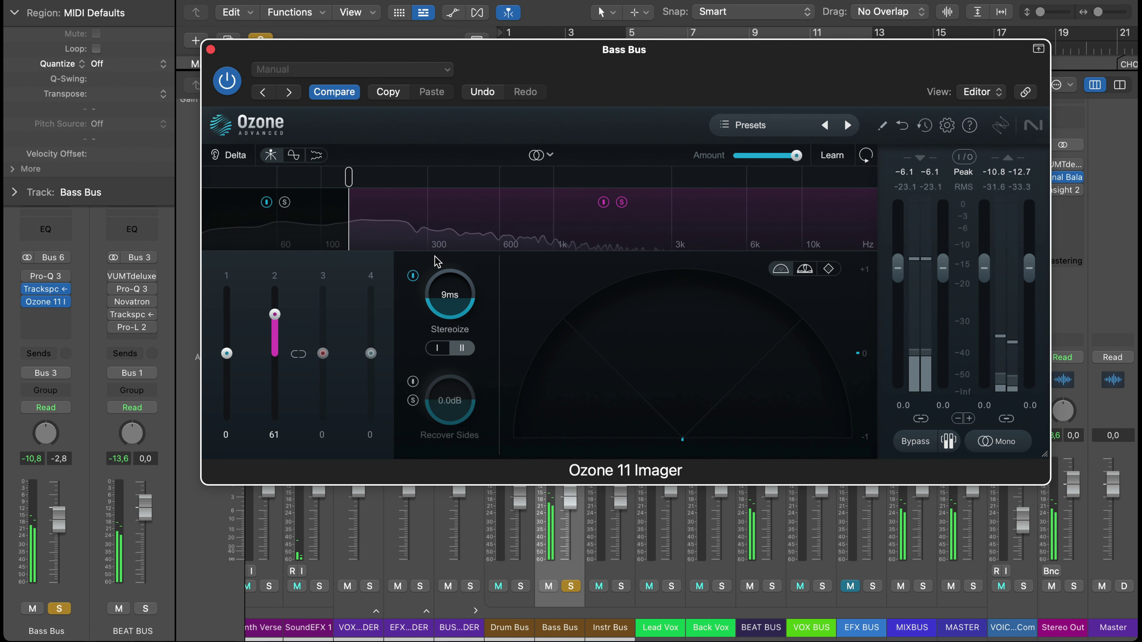
{"action": "left_click_drag", "start_coordinate": [275, 314], "coordinate": [278, 320]}
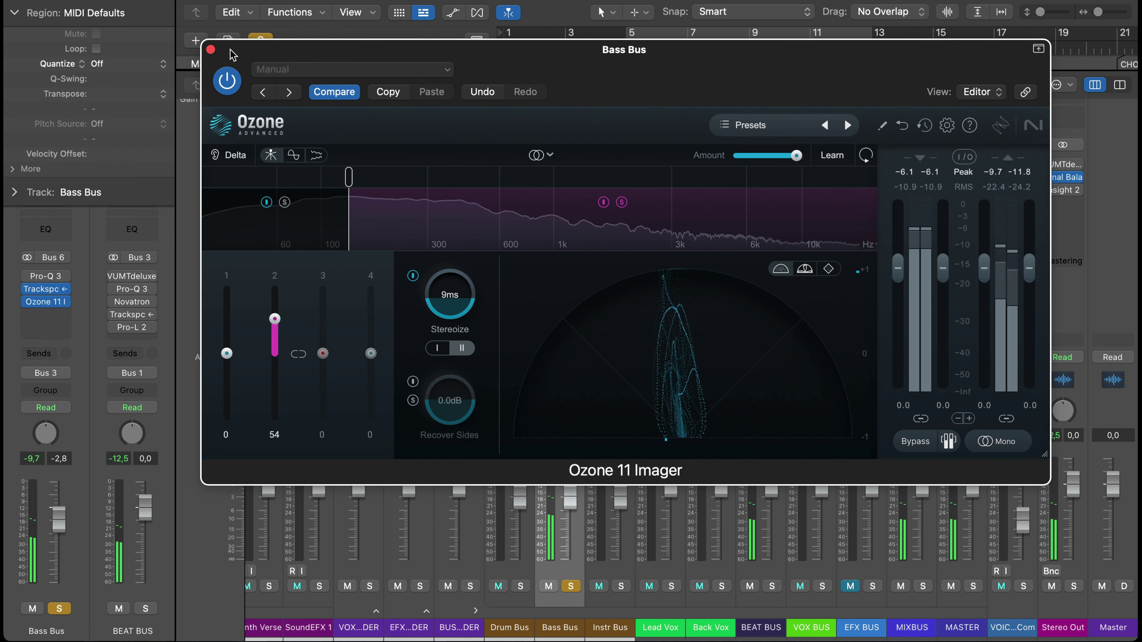
{"action": "left_click", "coordinate": [211, 49]}
{"action": "mouse_move", "coordinate": [64, 305]}
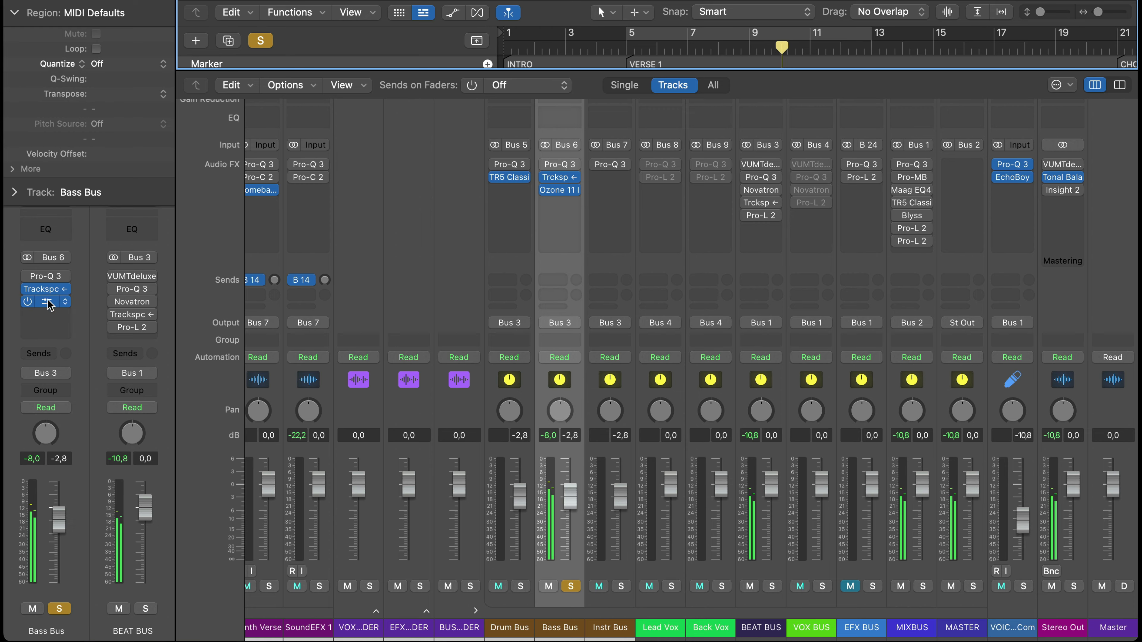
Step: Audition the soloed Bass Bus with its Imager opened, close the plug-in, and play the full mix without solo
{"action": "left_click", "coordinate": [46, 302]}
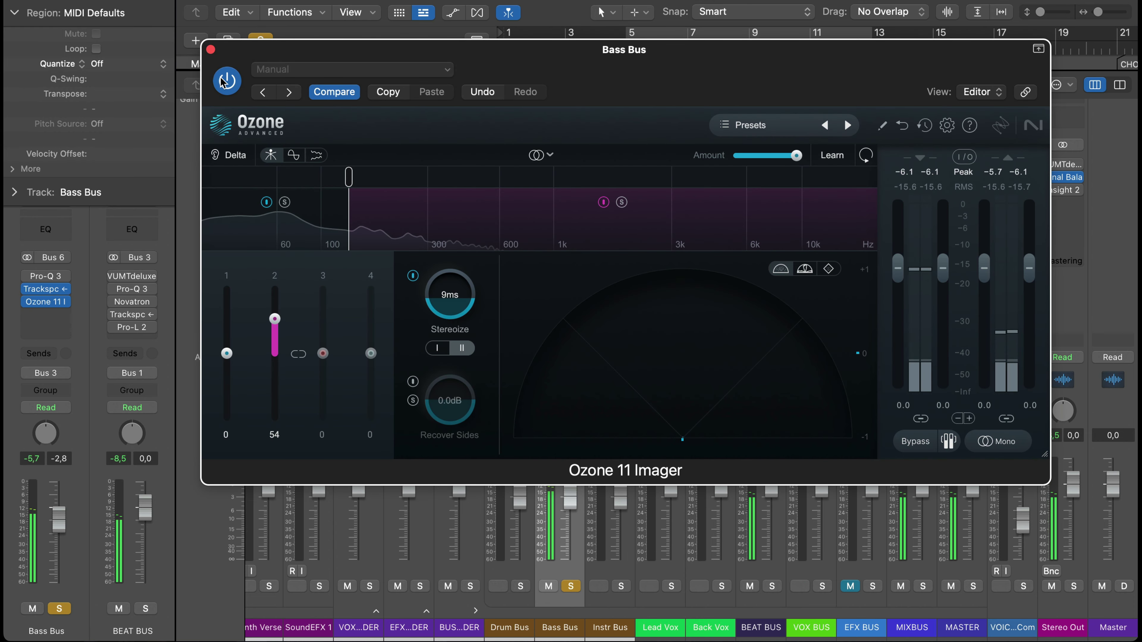
{"action": "left_click", "coordinate": [210, 50]}
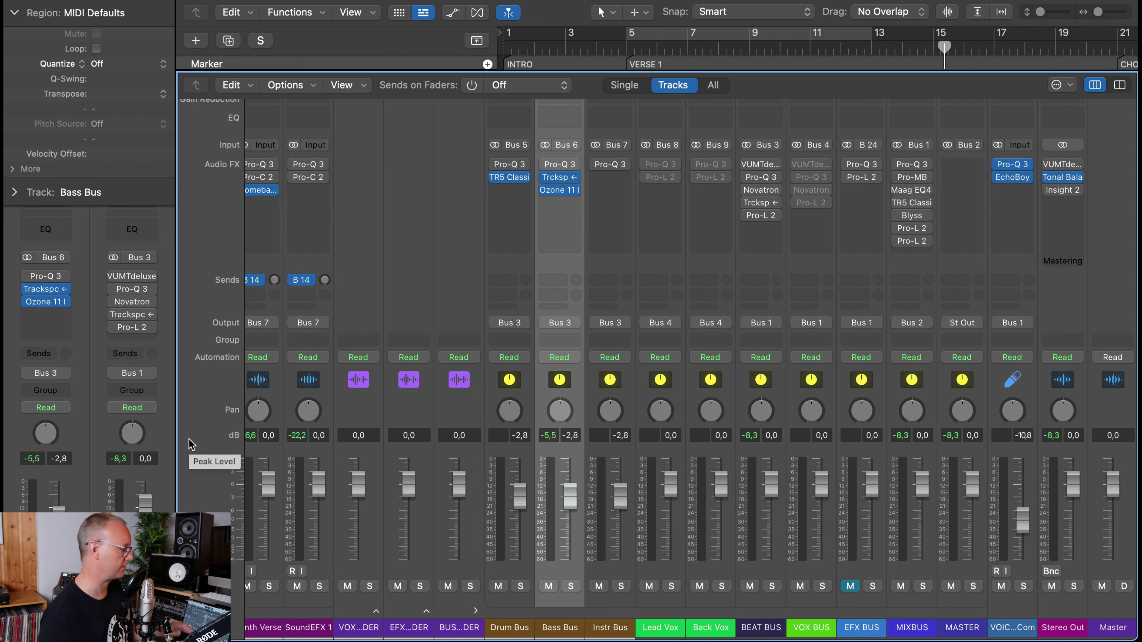
{"action": "key", "text": "space"}
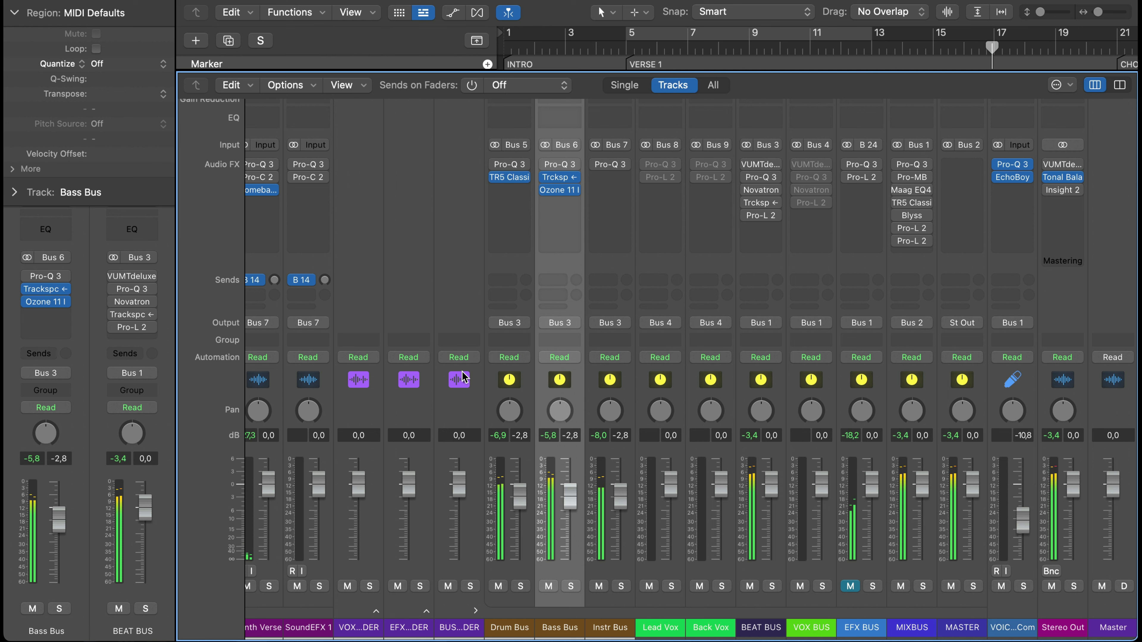
Step: Insert a stereo Transient Master after the Ozone 11 Imager on the Bass Bus
{"action": "left_click", "coordinate": [562, 203]}
{"action": "mouse_move", "coordinate": [580, 337]}
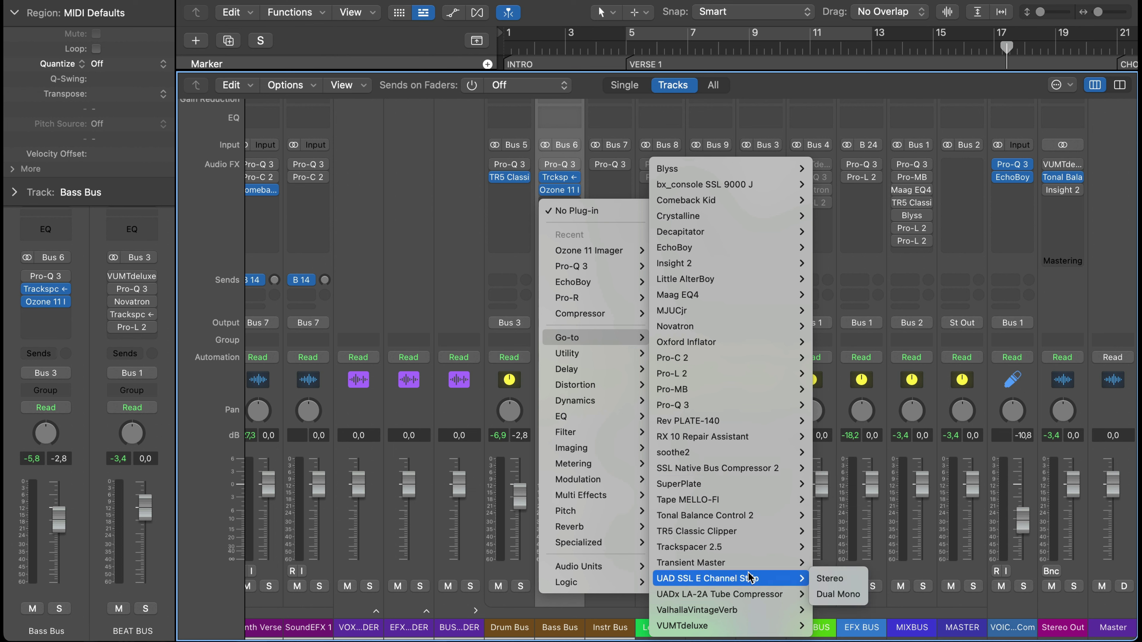
{"action": "mouse_move", "coordinate": [744, 554]}
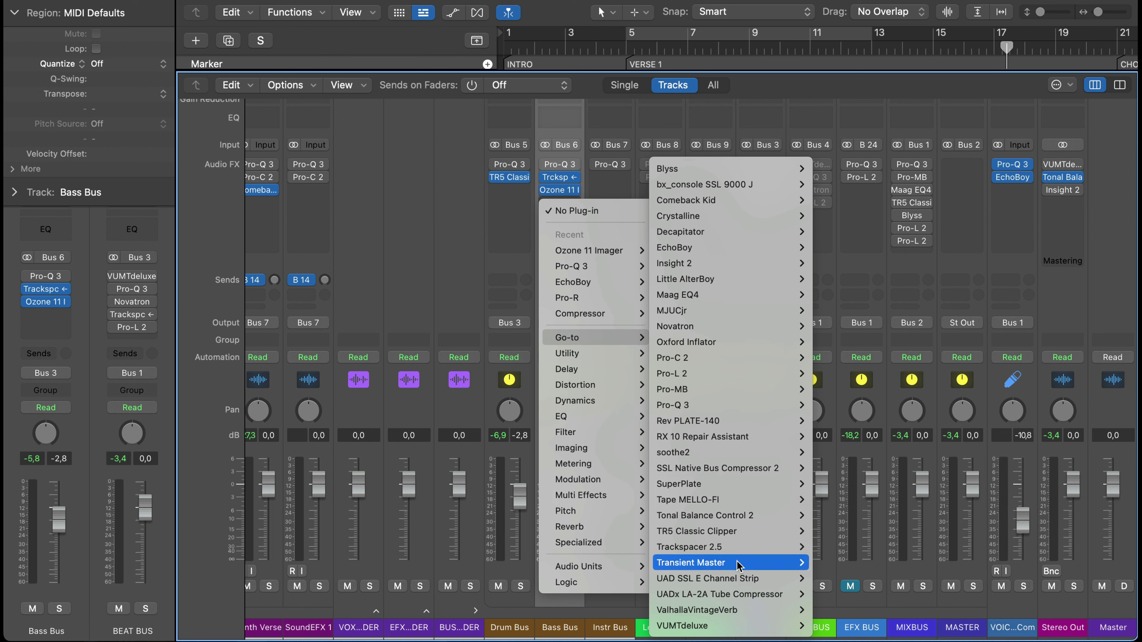
{"action": "left_click", "coordinate": [851, 561]}
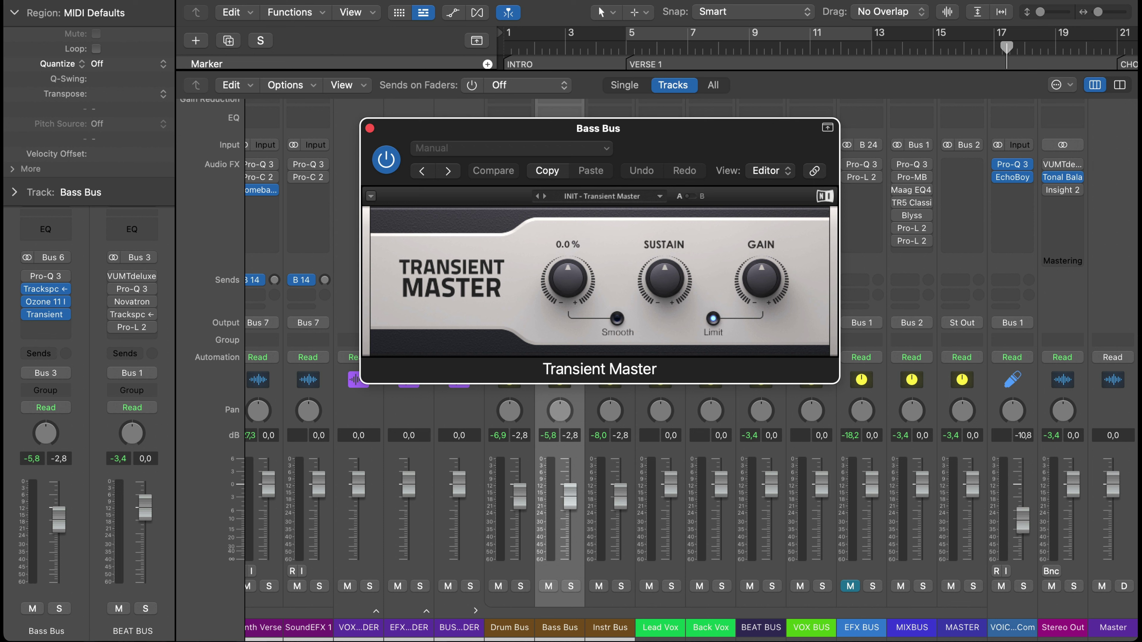
Step: Lower Transient Master's attack to -36.0 % while playing the soloed Bass Bus around the chorus, and close the plug-in
{"action": "left_click_drag", "start_coordinate": [567, 279], "coordinate": [562, 313]}
{"action": "key", "text": "space"}
{"action": "left_click", "coordinate": [566, 36]}
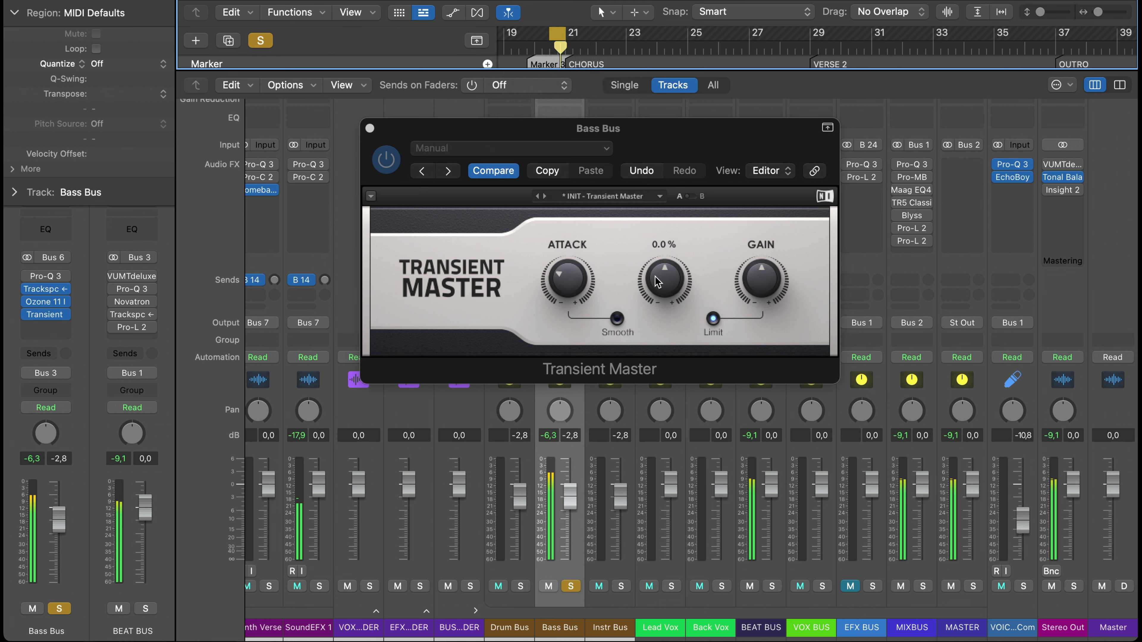
{"action": "left_click", "coordinate": [567, 264]}
{"action": "left_click_drag", "start_coordinate": [567, 279], "coordinate": [567, 290]}
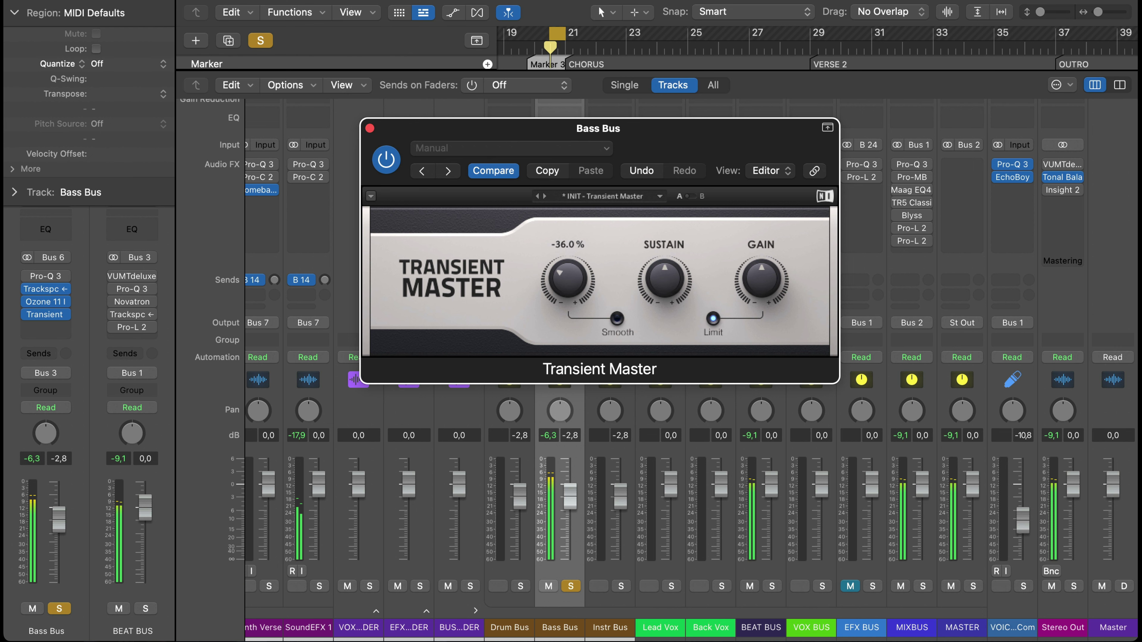
{"action": "left_click", "coordinate": [370, 128]}
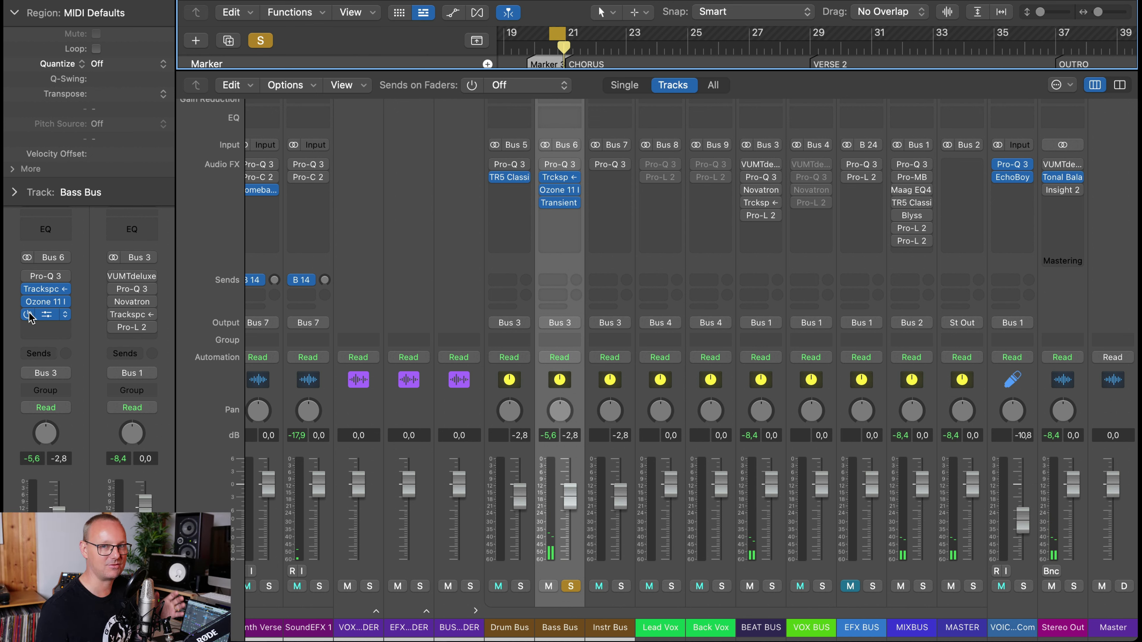
Step: Unsolo the Bass Bus, play the full mix, and lower the Instr Bus fader to -5,1 dB
{"action": "left_click", "coordinate": [570, 586]}
{"action": "key", "text": "space"}
{"action": "left_click", "coordinate": [597, 570]}
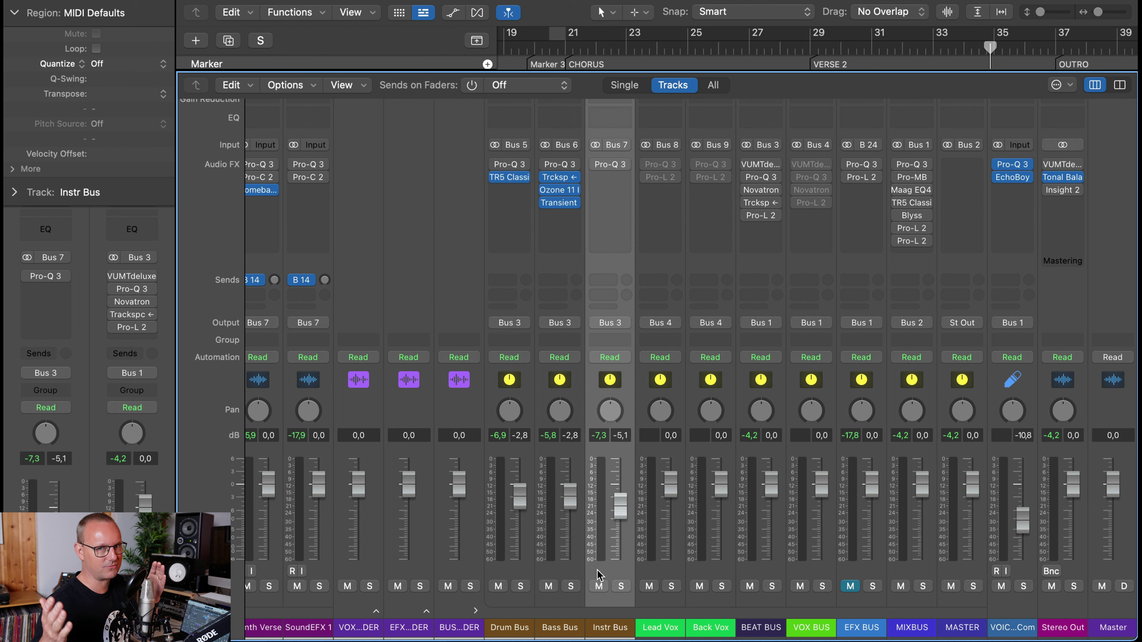
Step: Look through the project's tracks in the arrangement and return to the mixer
{"action": "key", "text": "x"}
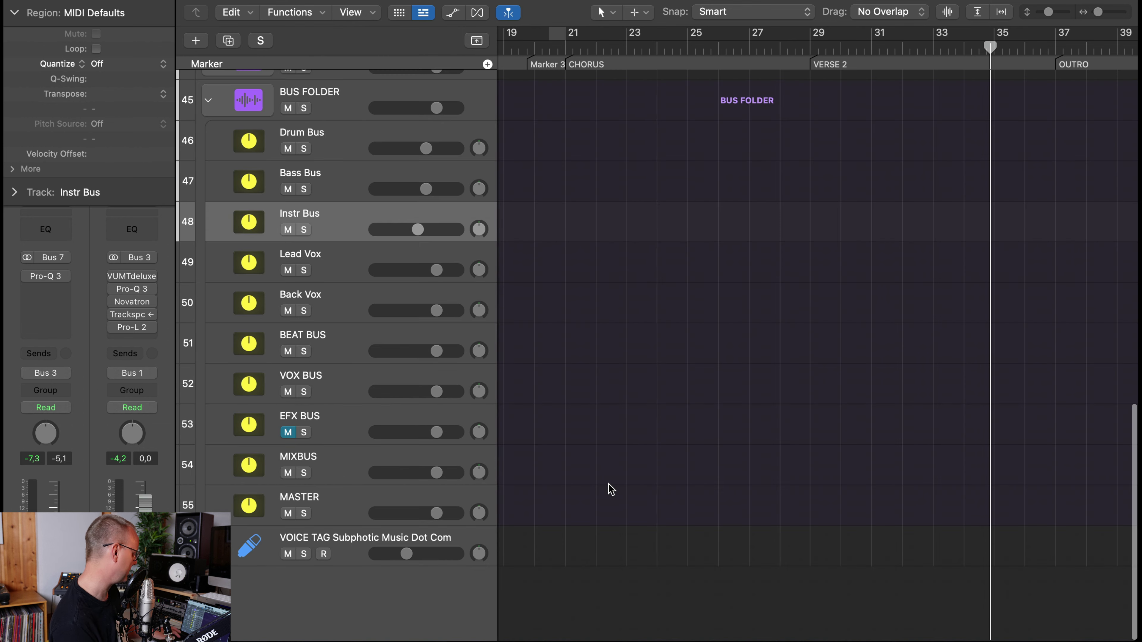
{"action": "scroll", "coordinate": [614, 466], "scroll_direction": "up", "scroll_amount": 20}
{"action": "scroll", "coordinate": [616, 463], "scroll_direction": "down", "scroll_amount": 3}
{"action": "scroll", "coordinate": [616, 464], "scroll_direction": "up", "scroll_amount": 3}
{"action": "scroll", "coordinate": [616, 463], "scroll_direction": "down", "scroll_amount": 4}
{"action": "scroll", "coordinate": [618, 465], "scroll_direction": "down", "scroll_amount": 1}
{"action": "key", "text": "x"}
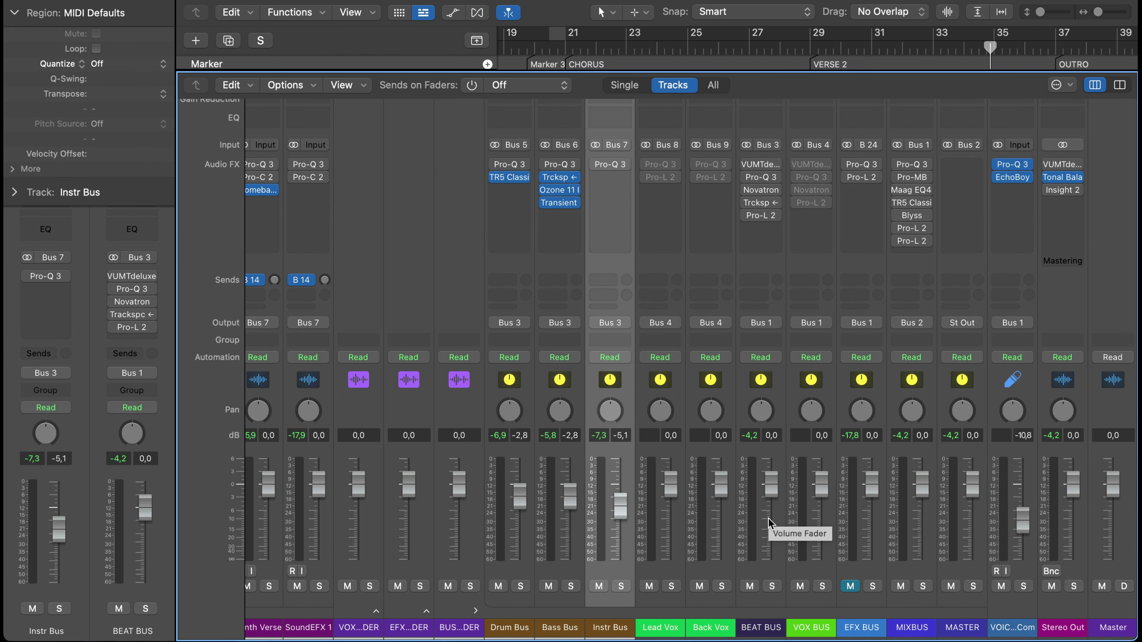
Step: Copy the Bass Bus's Trackspacer, side-chained to Bus 5, below Pro-Q 3 on the Instr Bus and open the copy
{"action": "left_click", "coordinate": [610, 178]}
{"action": "left_click", "coordinate": [553, 186]}
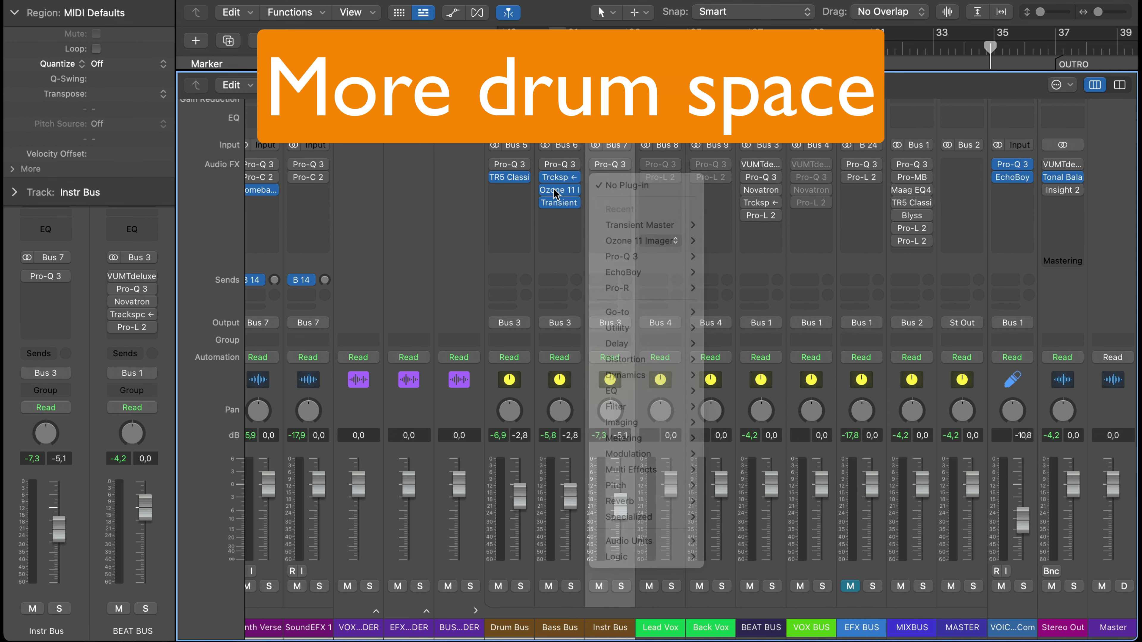
{"action": "left_click_drag", "start_coordinate": [562, 182], "coordinate": [612, 180]}
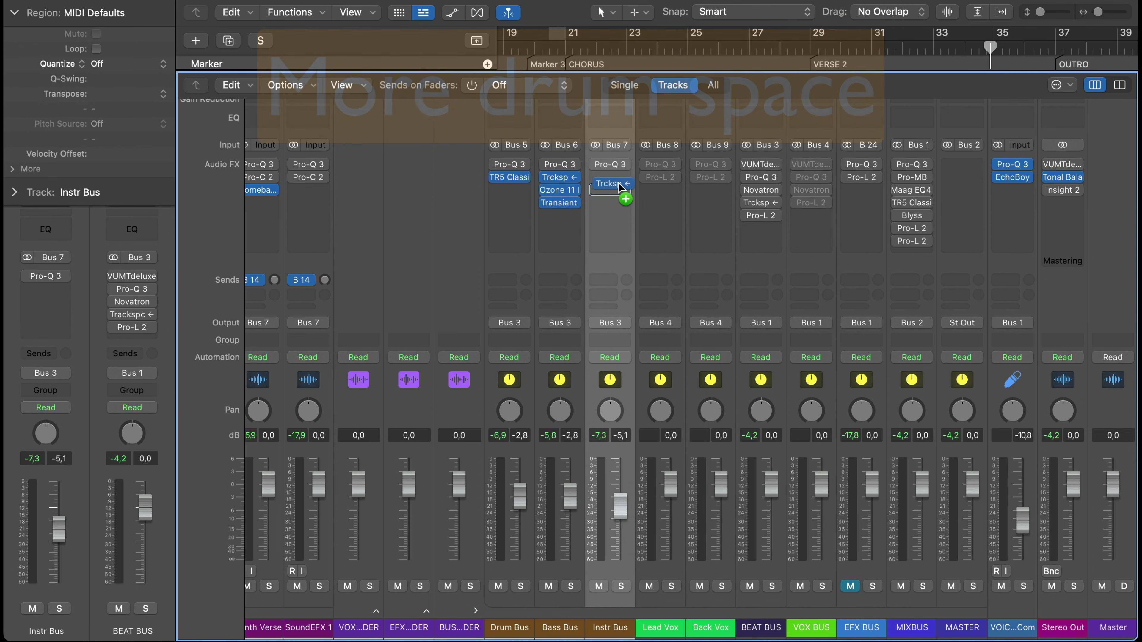
{"action": "left_click", "coordinate": [612, 180]}
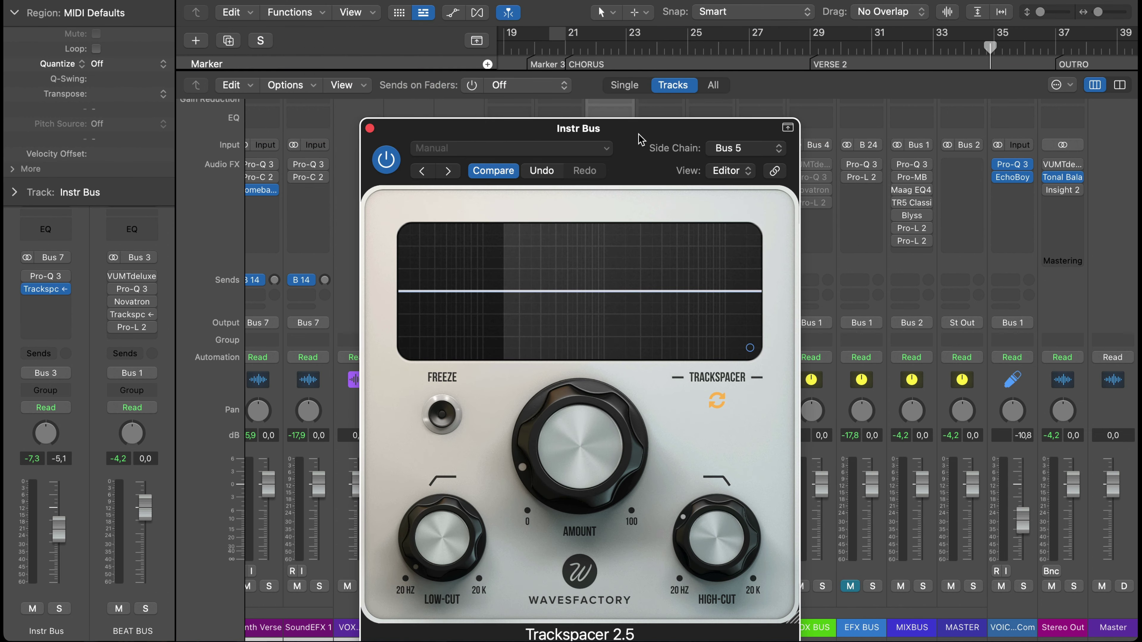
Step: Widen the Instr Bus Trackspacer's range with a high-cut close to 20 kHz and a low-cut slightly above 20 Hz
{"action": "left_click_drag", "start_coordinate": [636, 143], "coordinate": [598, 43]}
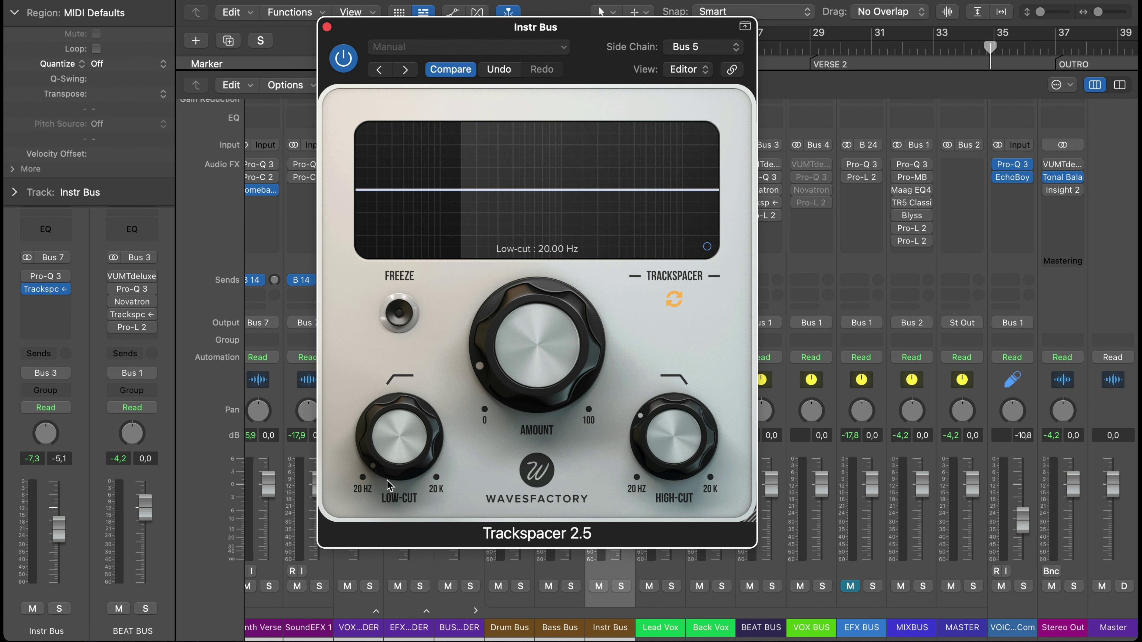
{"action": "mouse_move", "coordinate": [394, 468]}
{"action": "left_mouse_down"}
{"action": "mouse_move", "coordinate": [392, 386]}
{"action": "mouse_move", "coordinate": [386, 627]}
{"action": "left_mouse_up"}
{"action": "mouse_move", "coordinate": [681, 476]}
{"action": "left_mouse_down"}
{"action": "mouse_move", "coordinate": [696, 287]}
{"action": "mouse_move", "coordinate": [693, 342]}
{"action": "mouse_move", "coordinate": [696, 318]}
{"action": "left_mouse_up"}
{"action": "mouse_move", "coordinate": [392, 446]}
{"action": "left_mouse_down"}
{"action": "mouse_move", "coordinate": [393, 421]}
{"action": "mouse_move", "coordinate": [395, 454]}
{"action": "left_mouse_up"}
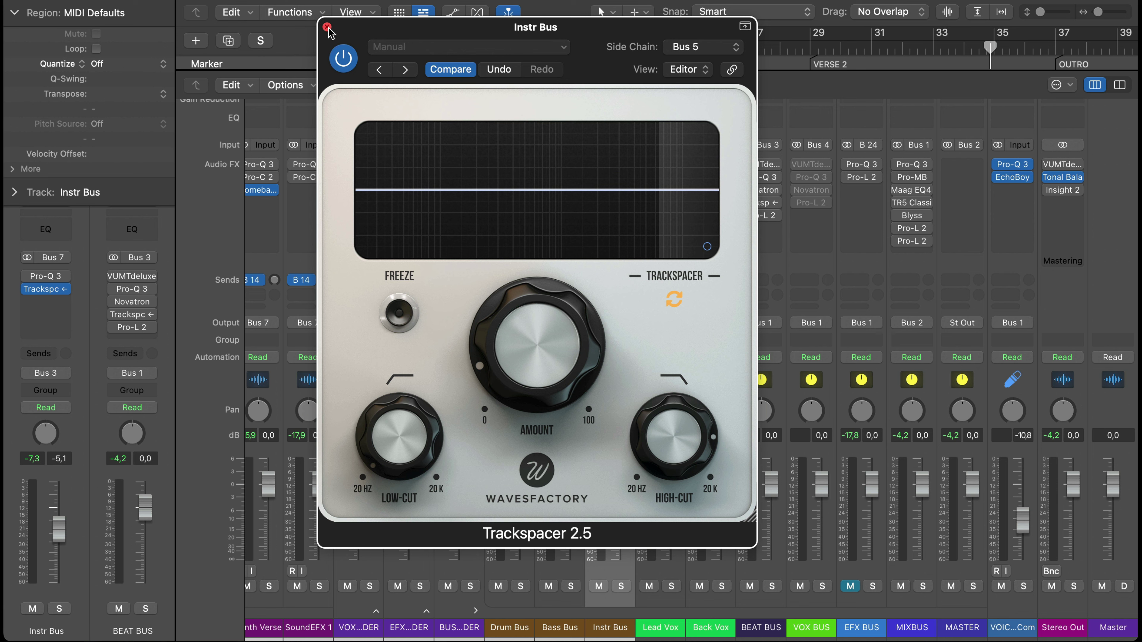
Step: Mute the Drum Bus and Bass Bus and set the Instr Bus Trackspacer's amount to 70.1 % during playback
{"action": "key", "text": "space"}
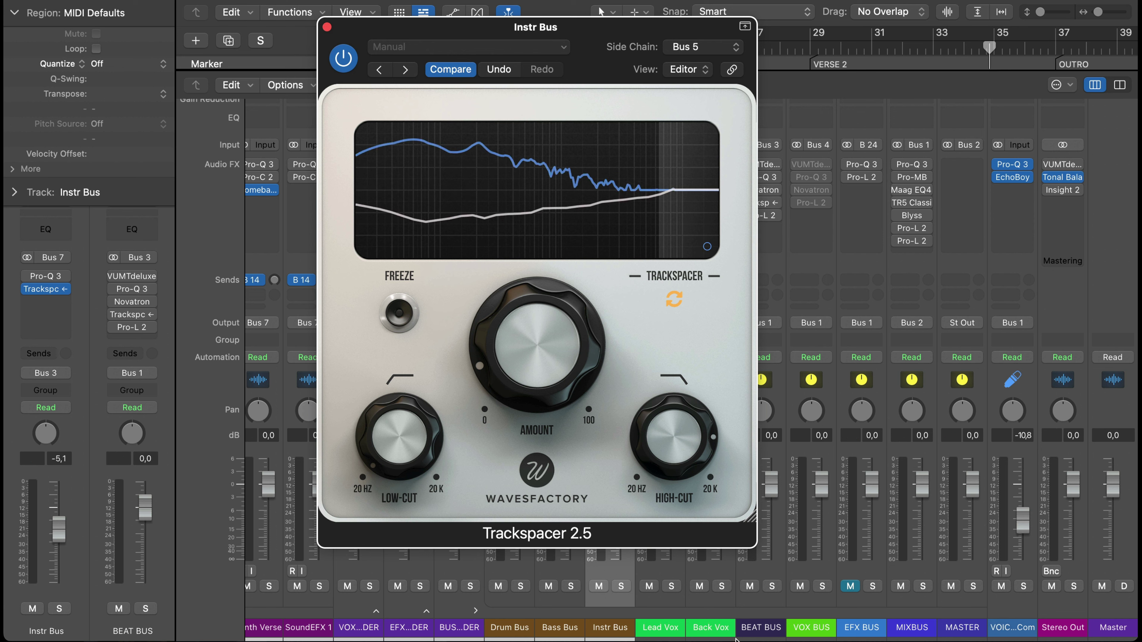
{"action": "left_click_drag", "start_coordinate": [498, 587], "coordinate": [548, 586]}
{"action": "left_click_drag", "start_coordinate": [482, 300], "coordinate": [600, 66]}
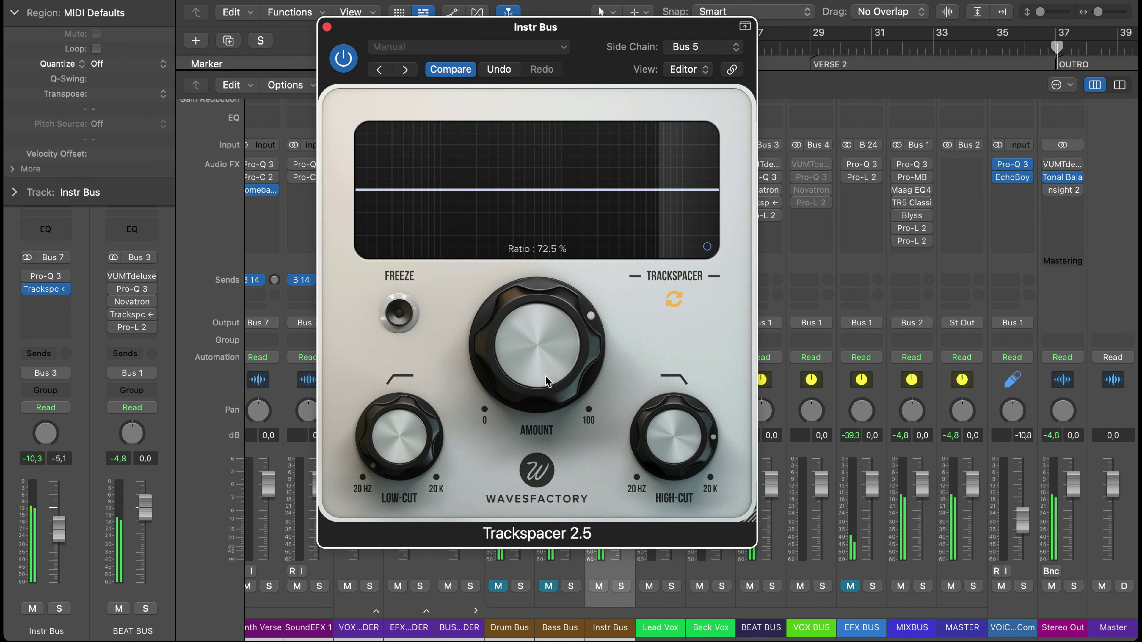
{"action": "mouse_move", "coordinate": [546, 378]}
{"action": "left_mouse_down"}
{"action": "mouse_move", "coordinate": [545, 322]}
{"action": "mouse_move", "coordinate": [550, 395]}
{"action": "left_mouse_up"}
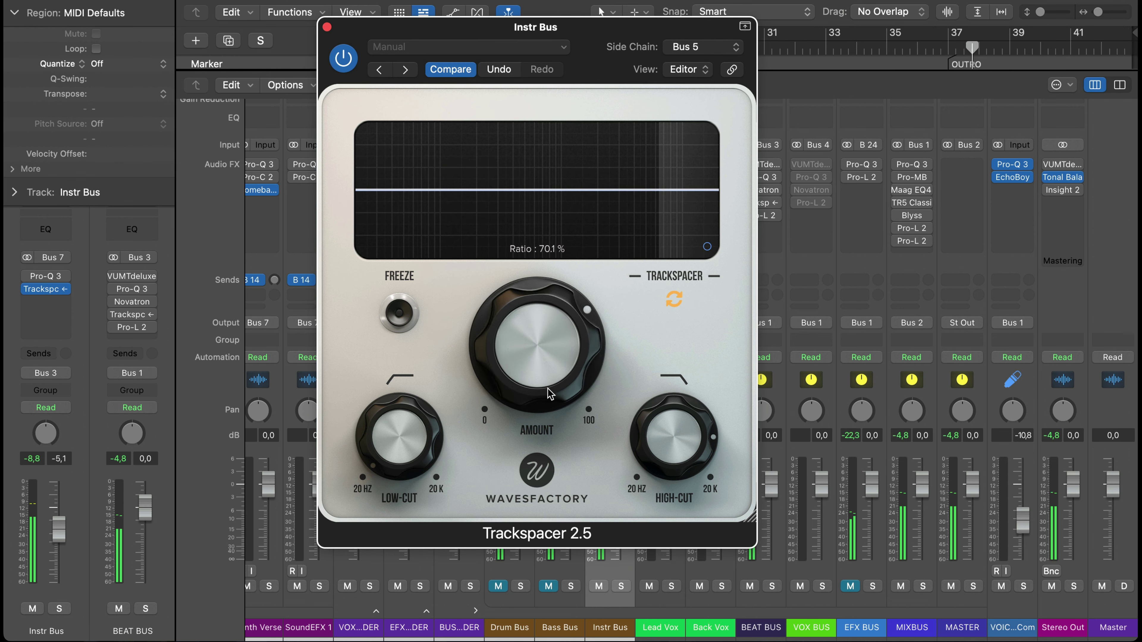
Step: Switch the Instr Bus Trackspacer from M/S to L/R processing in its advanced settings, centre its pan, and close it
{"action": "left_click", "coordinate": [707, 247]}
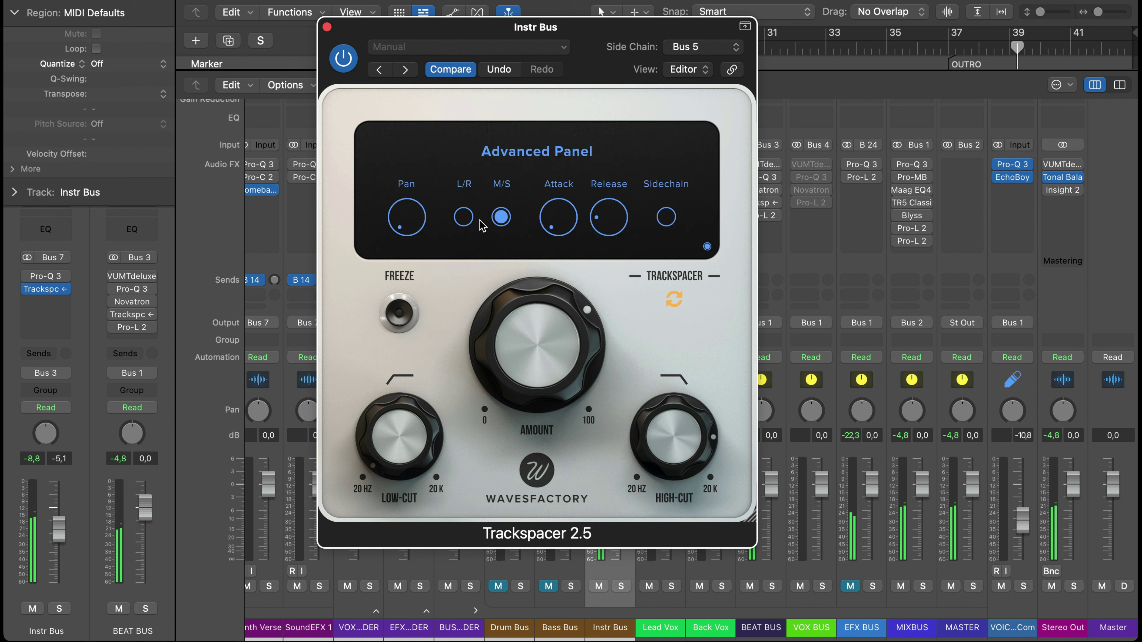
{"action": "left_click", "coordinate": [463, 217]}
{"action": "left_click_drag", "start_coordinate": [396, 223], "coordinate": [407, 78]}
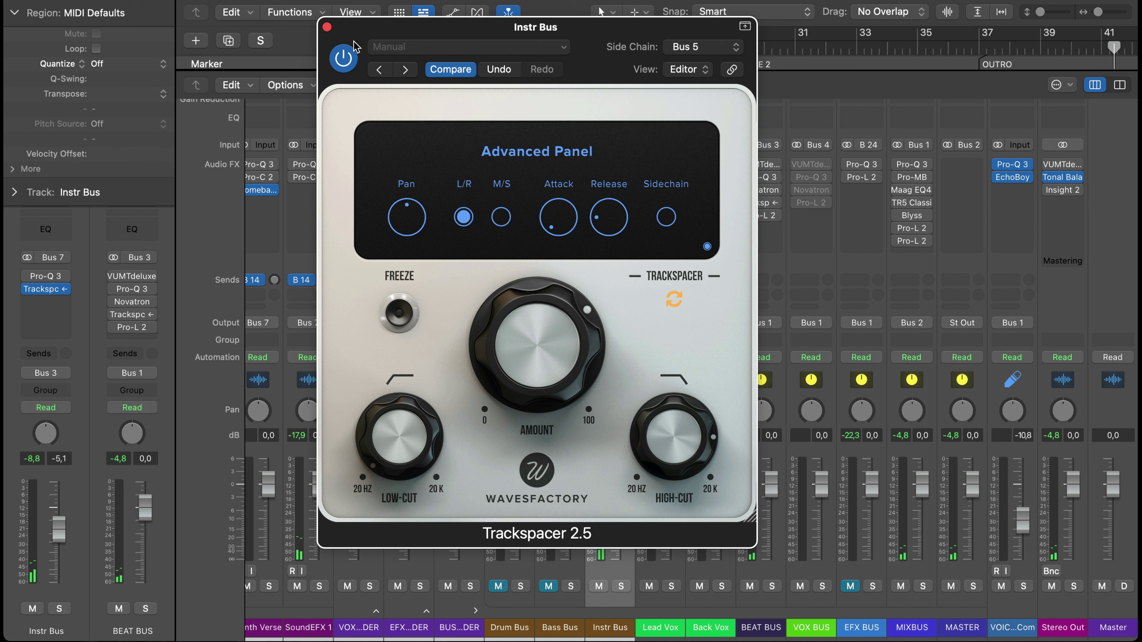
{"action": "mouse_move", "coordinate": [391, 235]}
{"action": "left_click", "coordinate": [327, 27]}
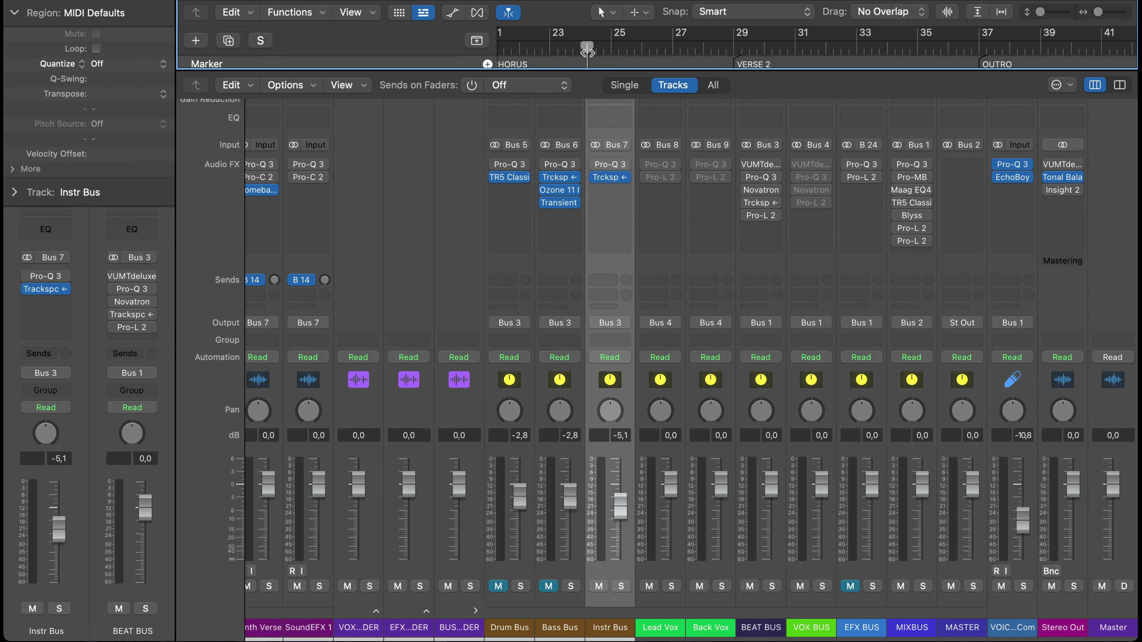
Step: Play the chorus, reduce the Instr Bus Trackspacer's amount to 21.6 %, check its ducking curve, and close the plug-in
{"action": "key", "text": "space"}
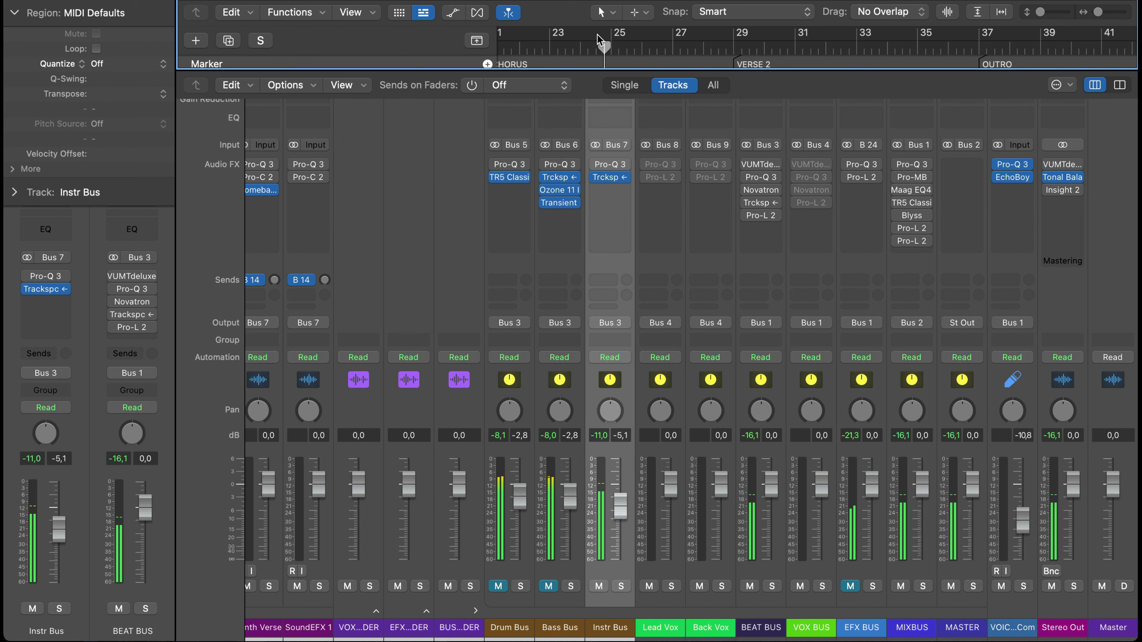
{"action": "left_click", "coordinate": [607, 178]}
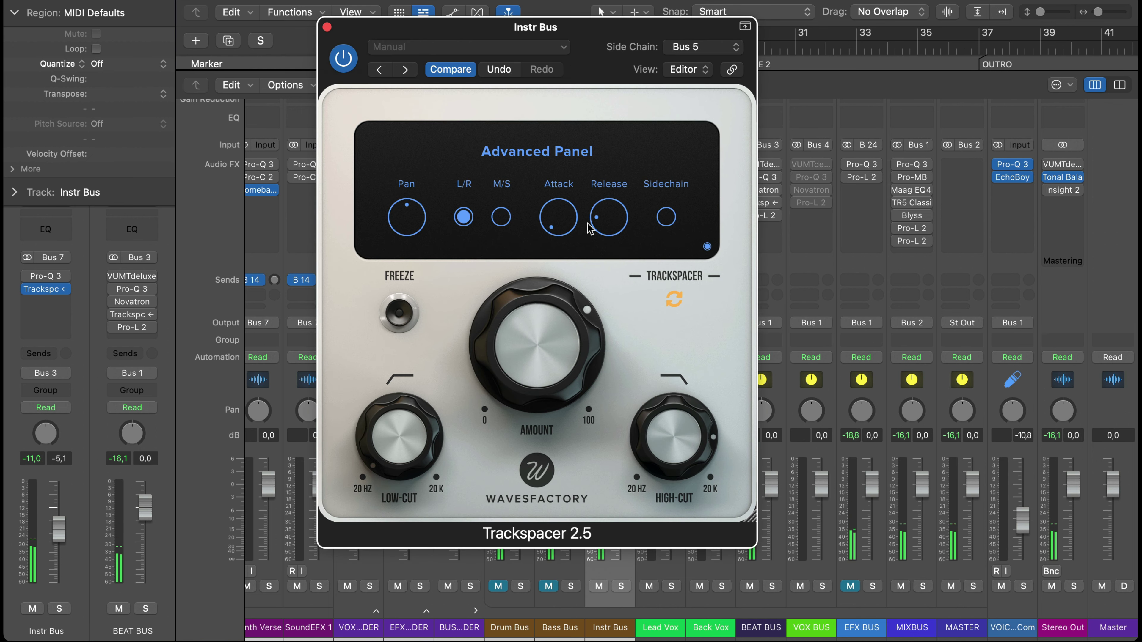
{"action": "mouse_move", "coordinate": [587, 306]}
{"action": "left_click_drag", "start_coordinate": [534, 310], "coordinate": [551, 517]}
{"action": "key", "text": "space"}
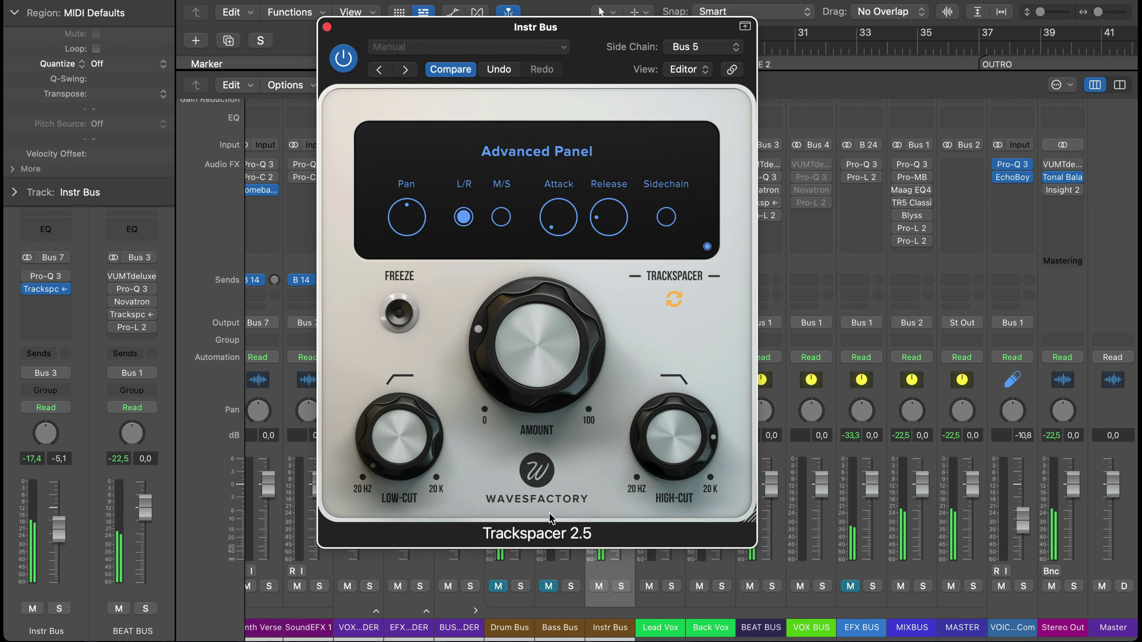
{"action": "left_click_drag", "start_coordinate": [554, 353], "coordinate": [551, 367]}
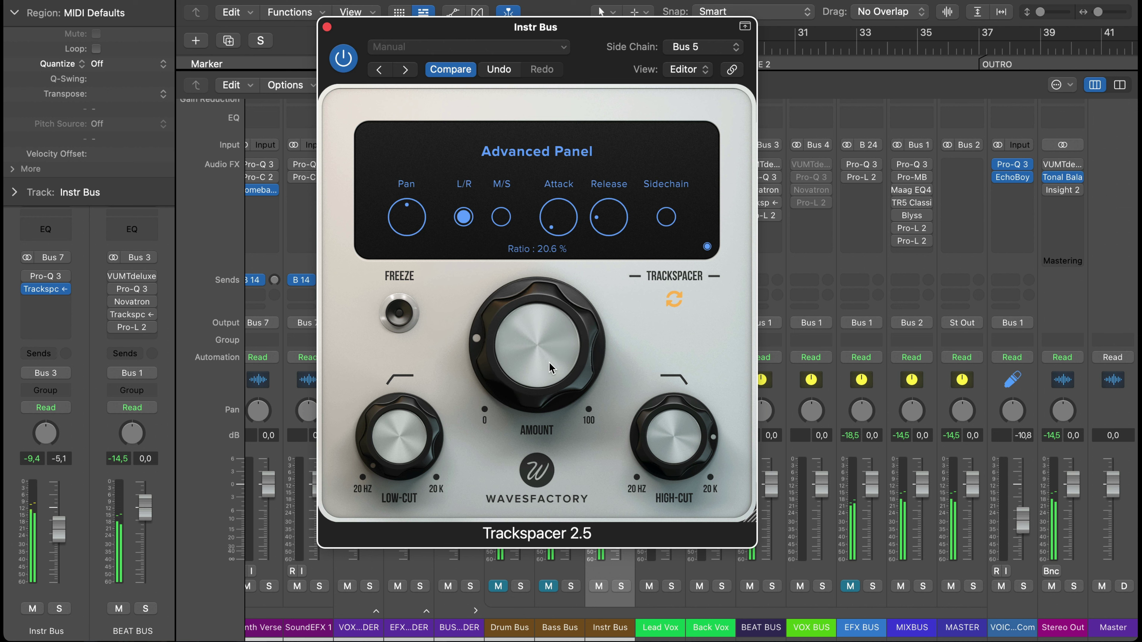
{"action": "mouse_move", "coordinate": [550, 368]}
{"action": "left_mouse_down"}
{"action": "mouse_move", "coordinate": [554, 290]}
{"action": "mouse_move", "coordinate": [546, 358]}
{"action": "left_mouse_up"}
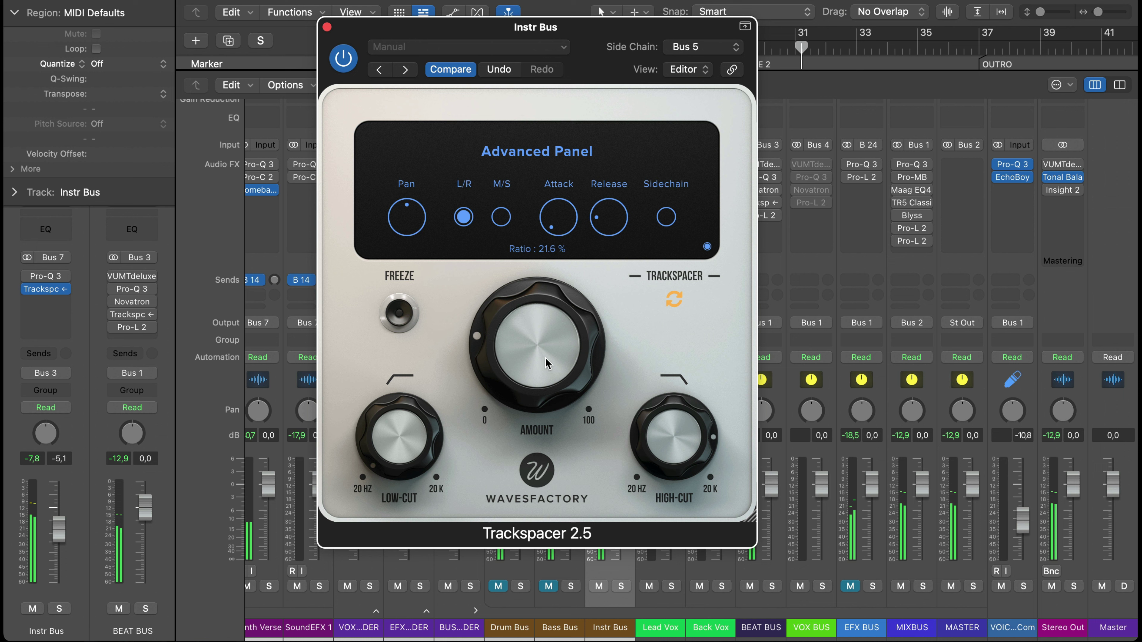
{"action": "left_click", "coordinate": [707, 247]}
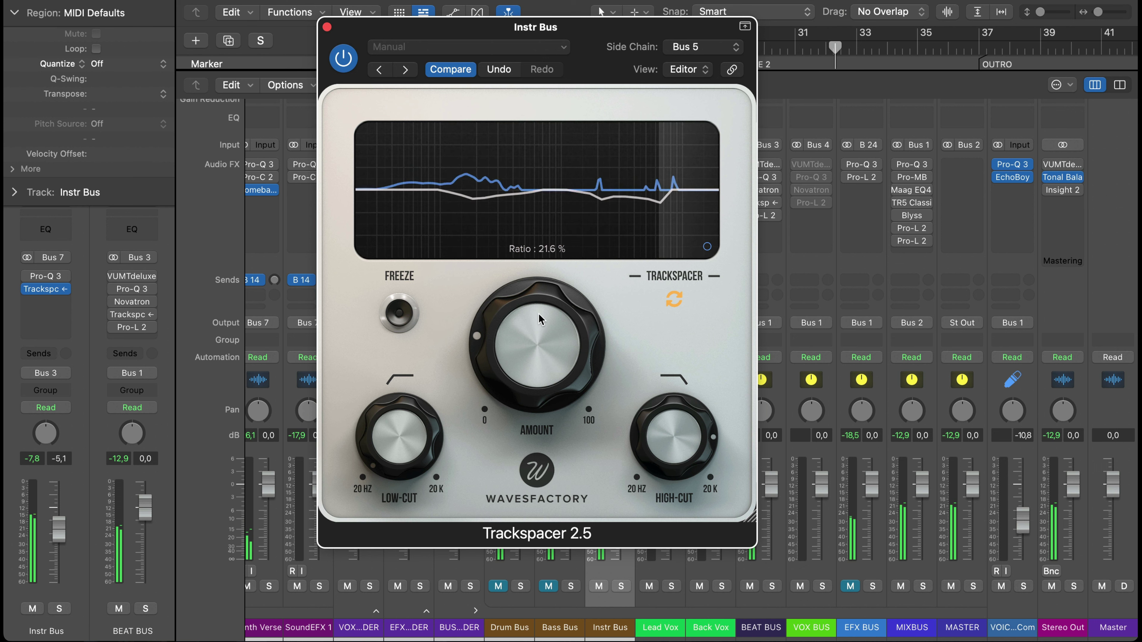
{"action": "left_click", "coordinate": [326, 27]}
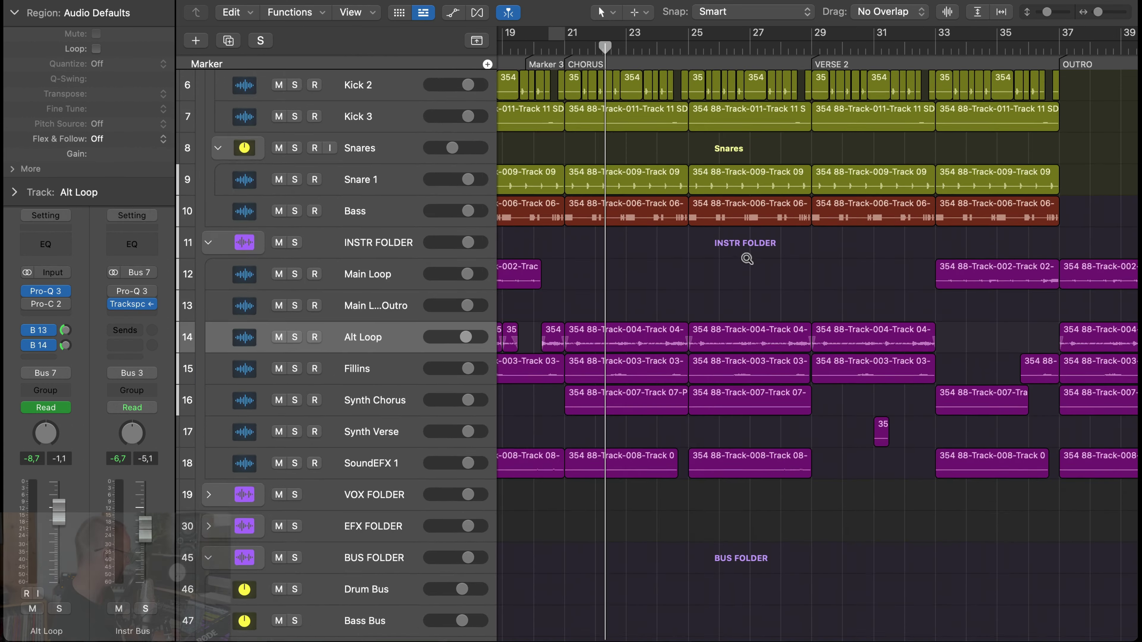
Step: Unmute the EFX BUS in the mixer while playing the soloed Alt Loop from the intro
{"action": "scroll", "coordinate": [745, 257], "scroll_direction": "up", "scroll_amount": 3}
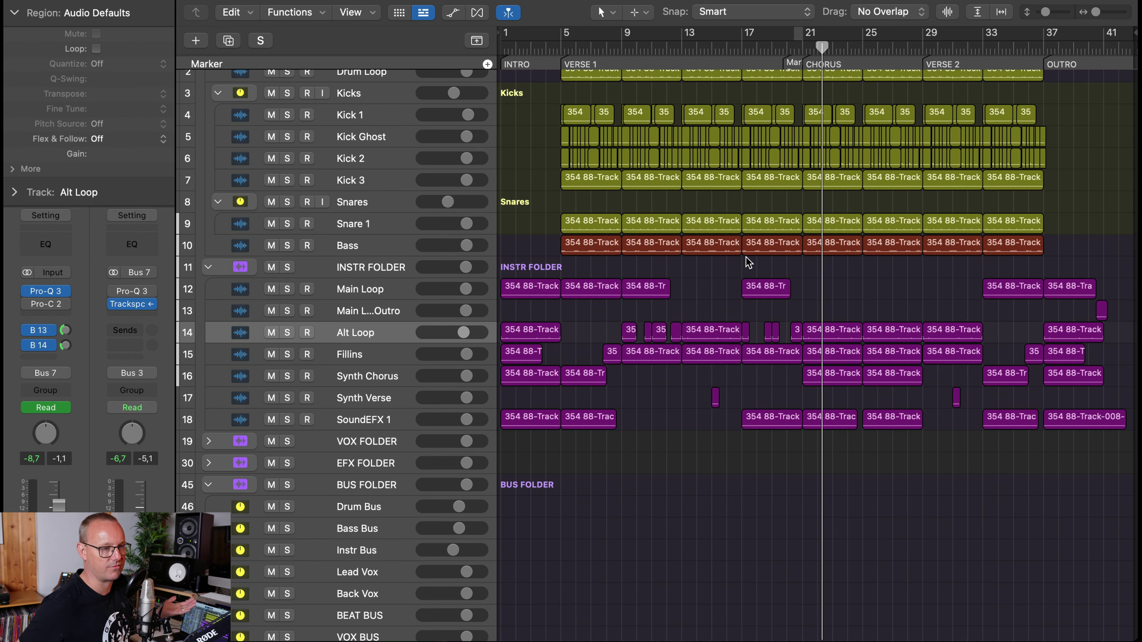
{"action": "key", "text": "x"}
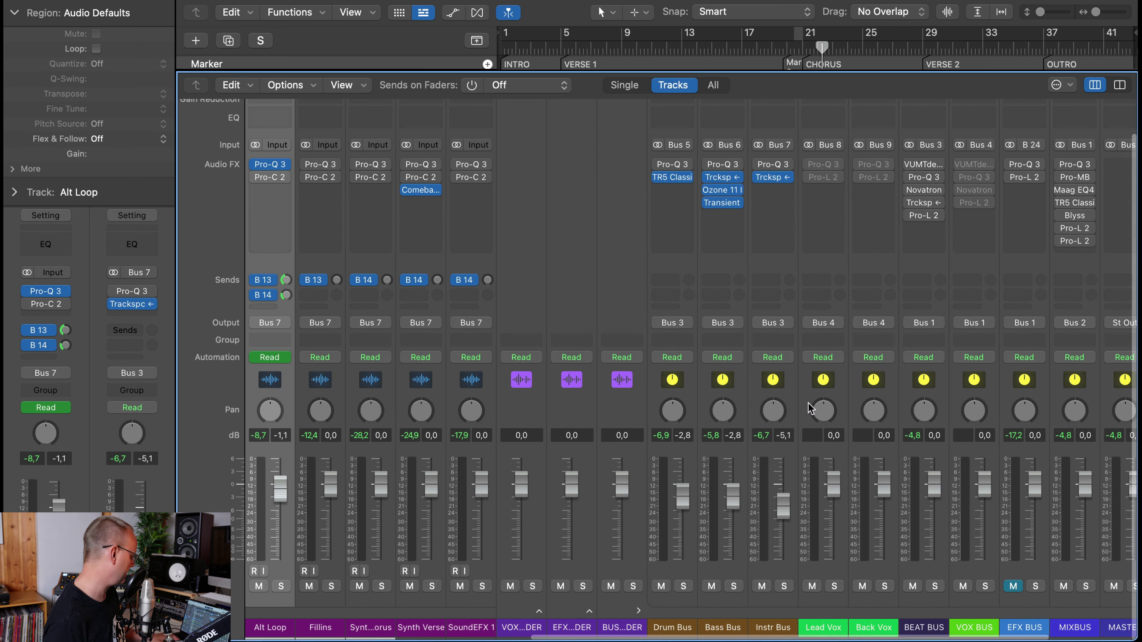
{"action": "scroll", "coordinate": [892, 225], "scroll_direction": "right", "scroll_amount": 4}
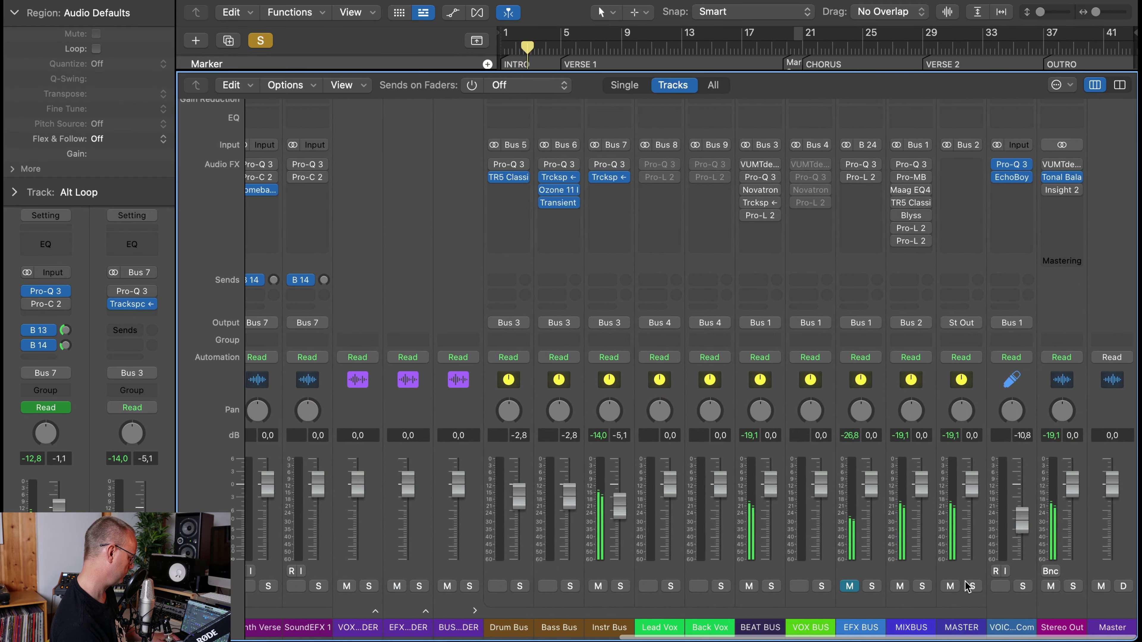
{"action": "left_click", "coordinate": [849, 586]}
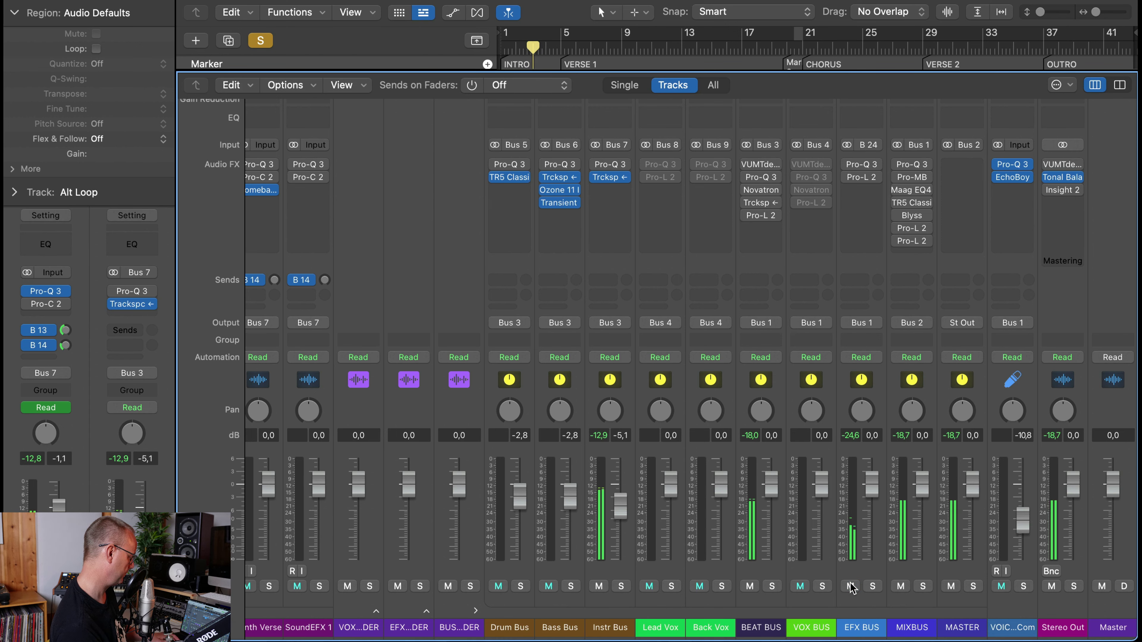
{"action": "scroll", "coordinate": [854, 571], "scroll_direction": "left", "scroll_amount": 15}
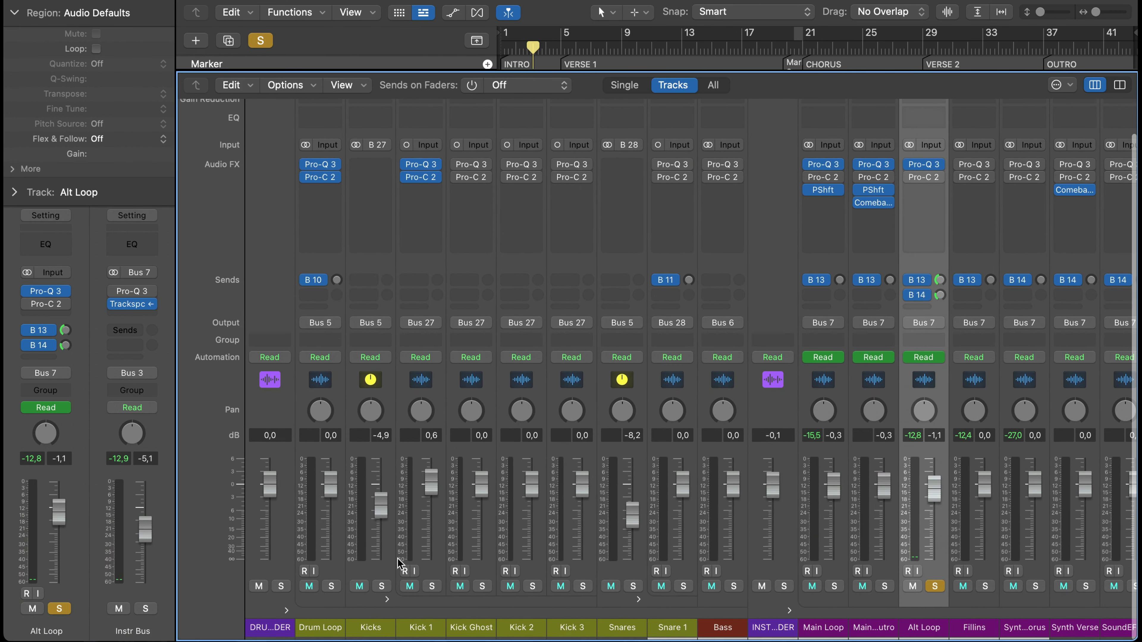
Step: Unsolo the Alt Loop, start playback, and raise the Drum Loop's Bus 10 reverb send to about -13.9 dB
{"action": "key", "text": "s"}
{"action": "key", "text": "space"}
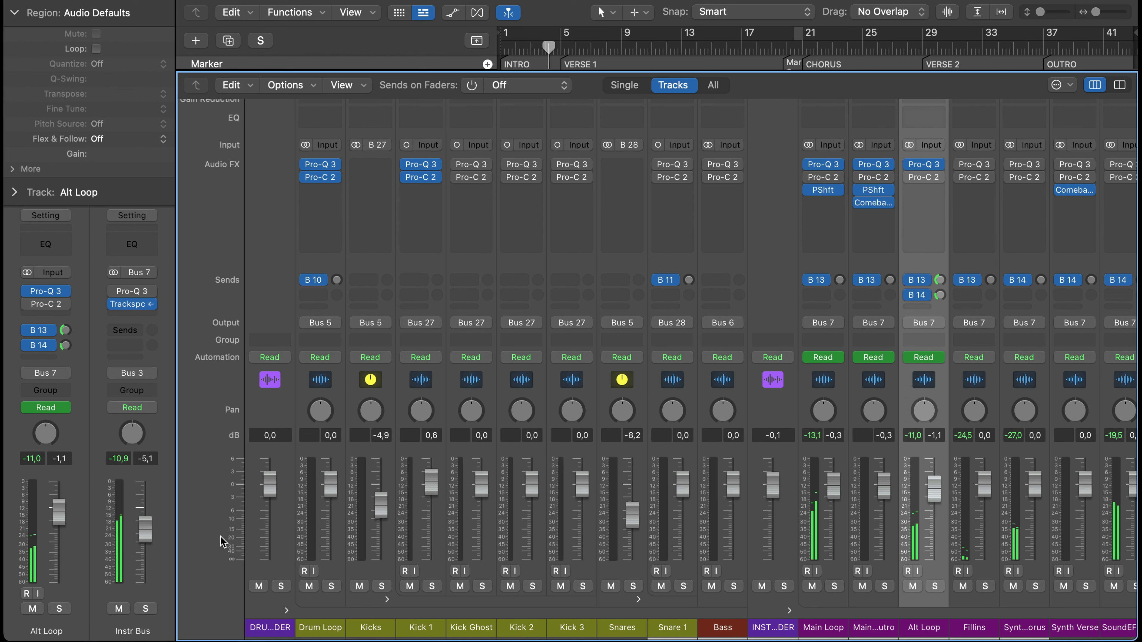
{"action": "left_click", "coordinate": [331, 601]}
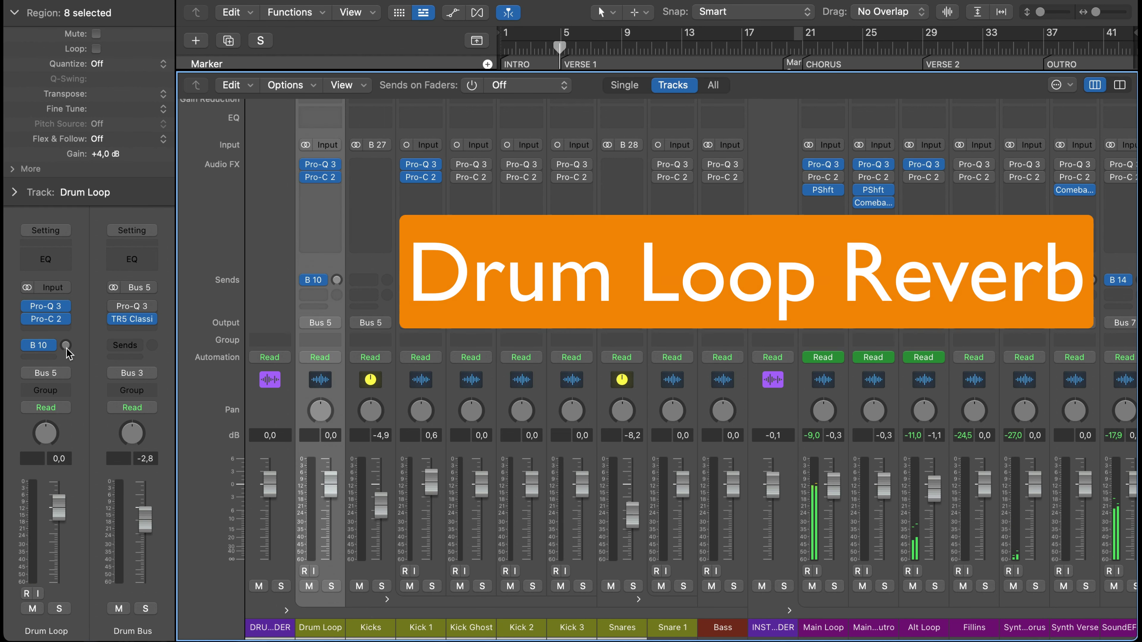
{"action": "left_click", "coordinate": [66, 345]}
{"action": "left_click_drag", "start_coordinate": [66, 346], "coordinate": [66, 297]}
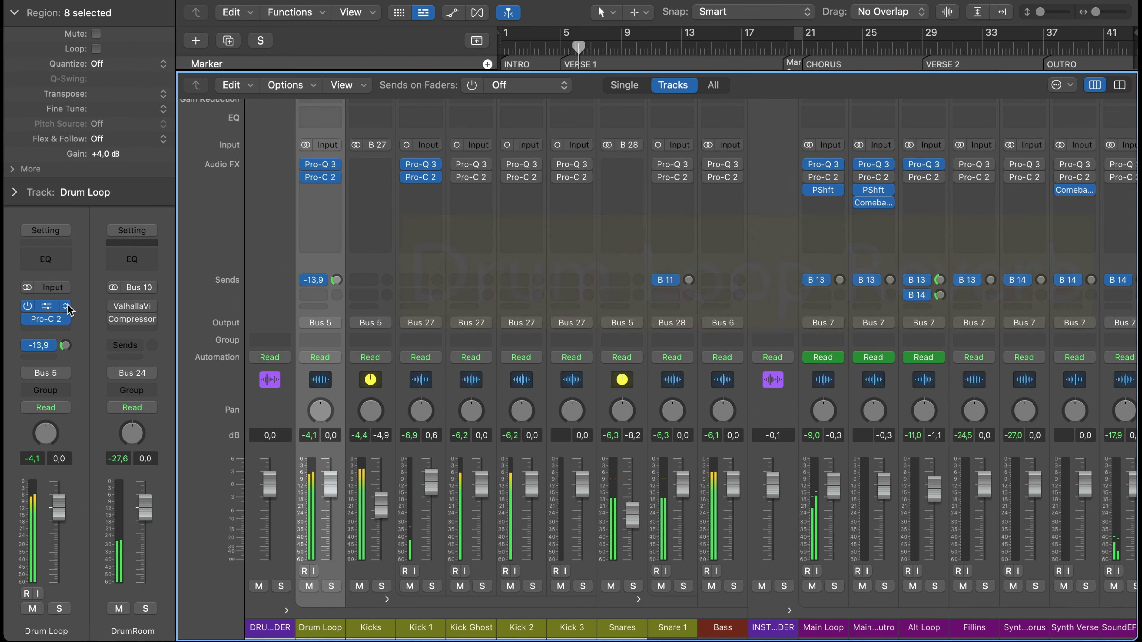
Step: Open ValhallaVintageVerb on the DrumRoom bus, lower the Drum Loop's Bus 10 send to about -23.4 dB, and solo the Drum Loop
{"action": "left_click", "coordinate": [117, 306]}
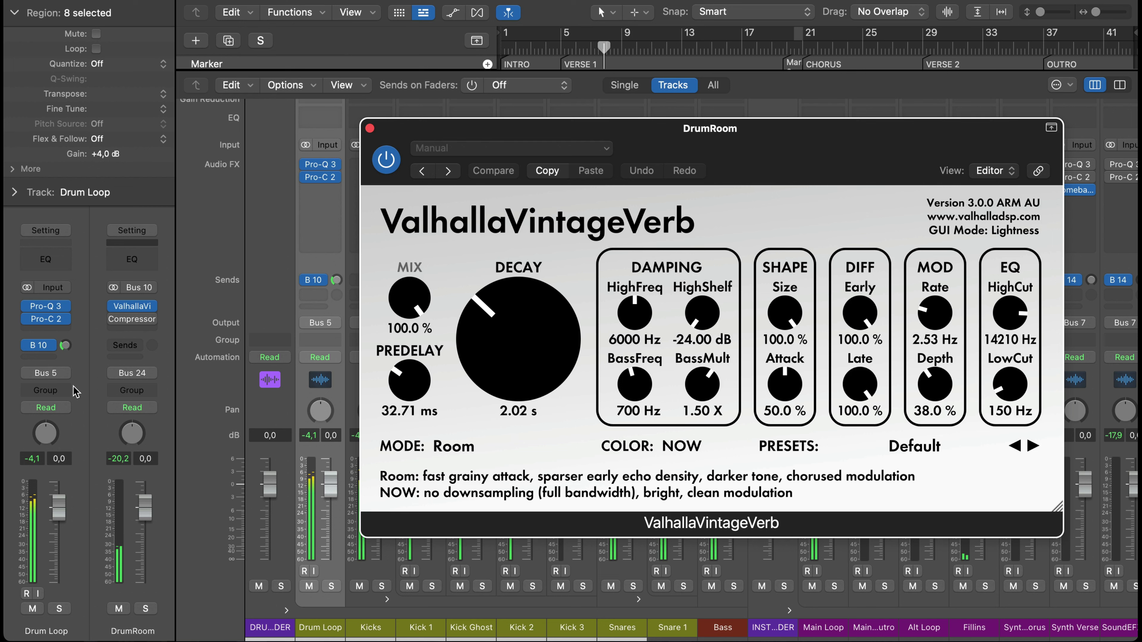
{"action": "left_click_drag", "start_coordinate": [67, 347], "coordinate": [41, 362]}
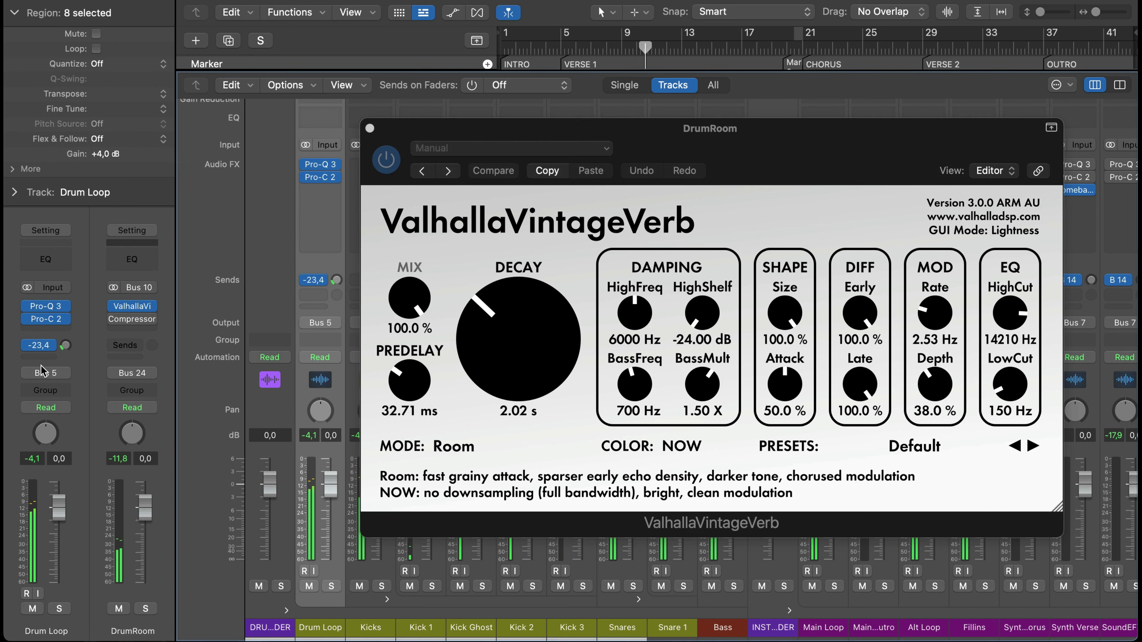
{"action": "left_click", "coordinate": [57, 610]}
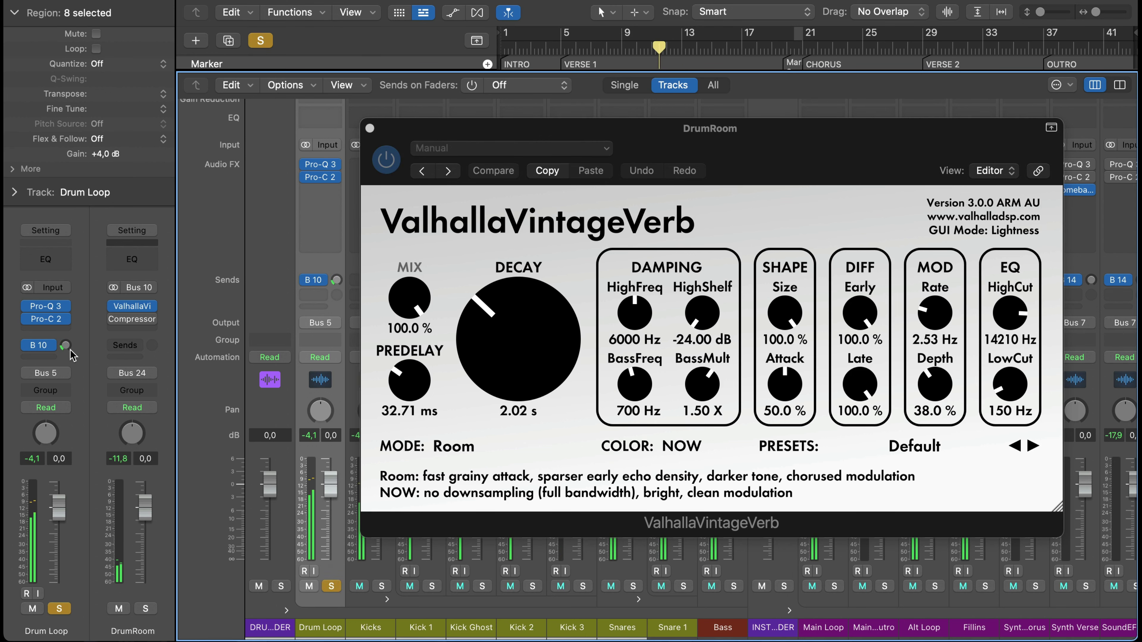
Step: Fine-tune the soloed Drum Loop's Bus 10 send by ear and close the DrumRoom reverb plug-in
{"action": "left_click_drag", "start_coordinate": [65, 343], "coordinate": [65, 334]}
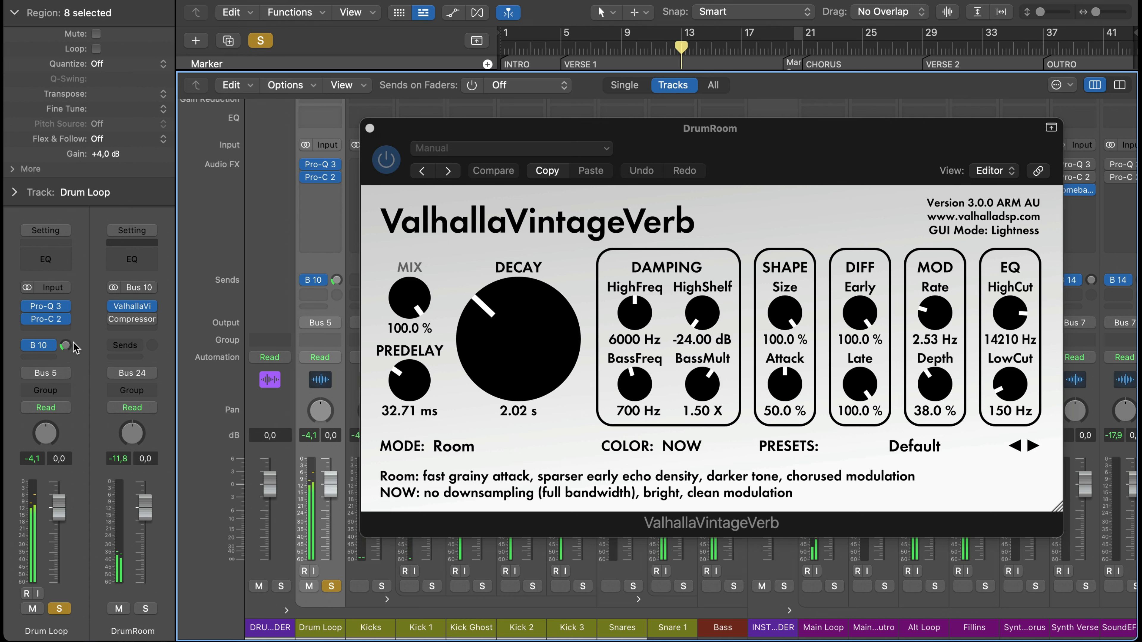
{"action": "left_click", "coordinate": [28, 347]}
{"action": "left_click_drag", "start_coordinate": [65, 345], "coordinate": [67, 354]}
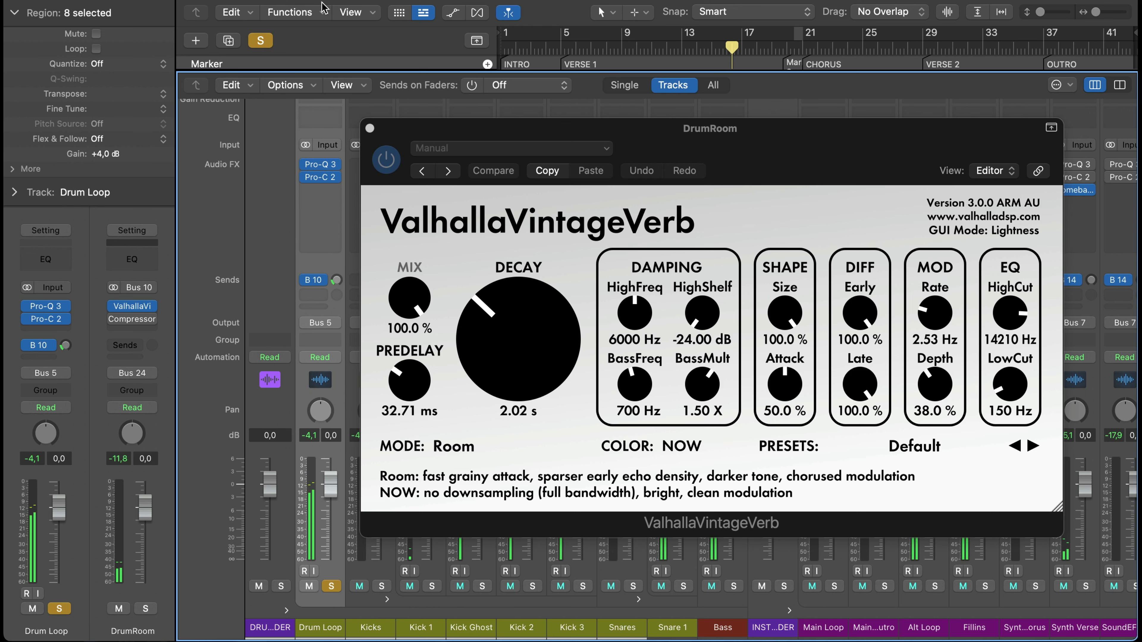
{"action": "left_click", "coordinate": [370, 129]}
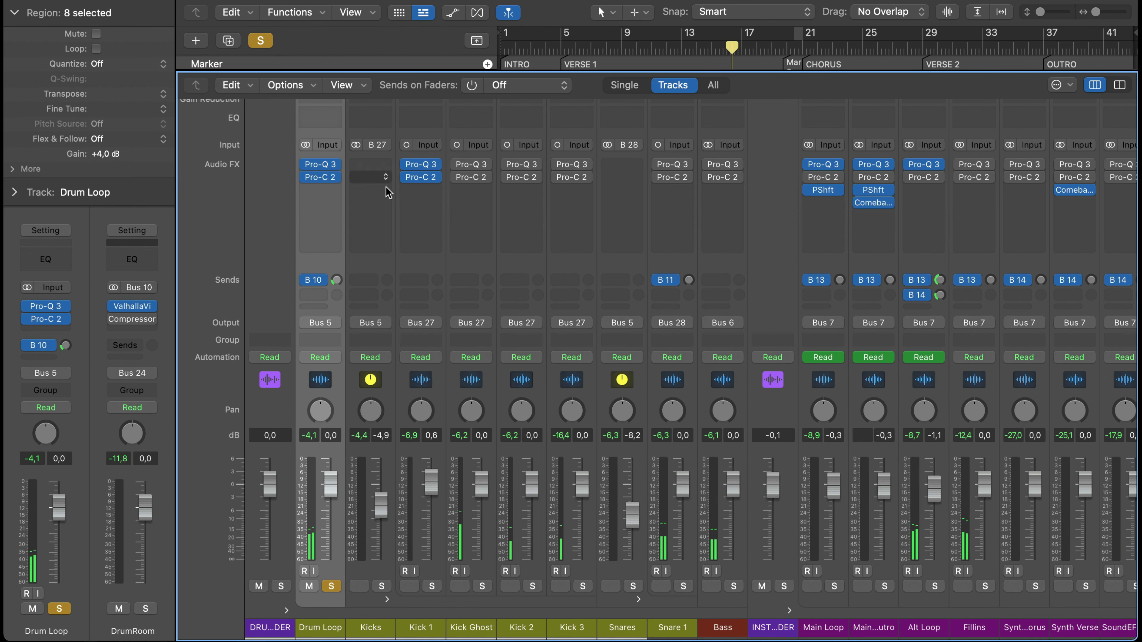
Step: Route the Snare 1 send to Bus 10 and raise its send level, starting playback to hear the DrumRoom reverb
{"action": "left_click", "coordinate": [360, 586]}
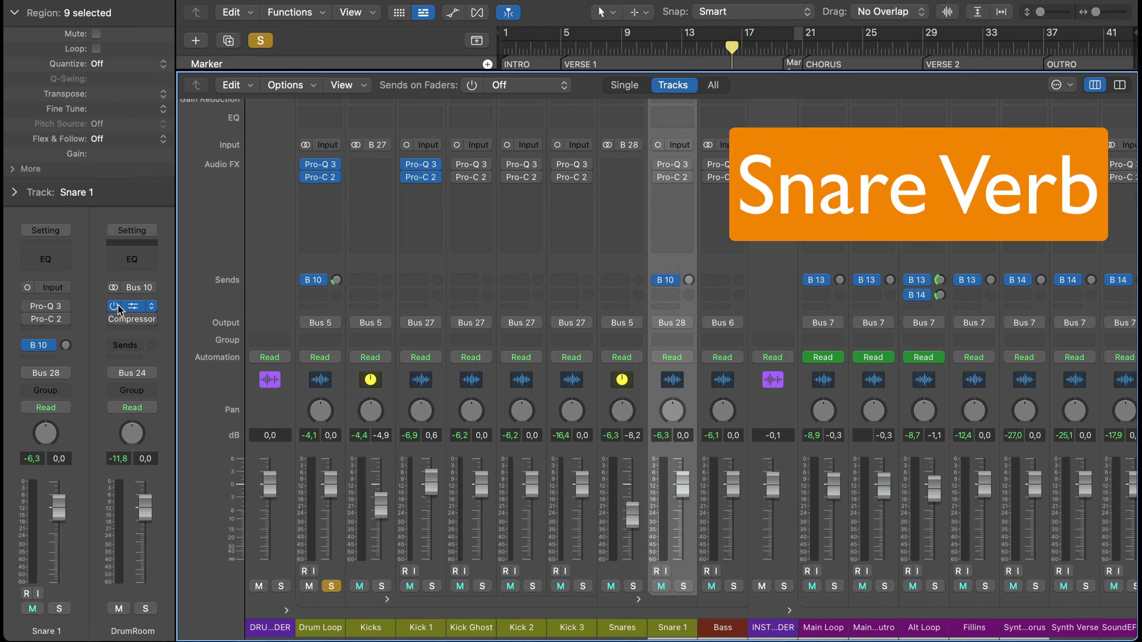
{"action": "left_click_drag", "start_coordinate": [67, 346], "coordinate": [69, 302]}
{"action": "key", "text": "space"}
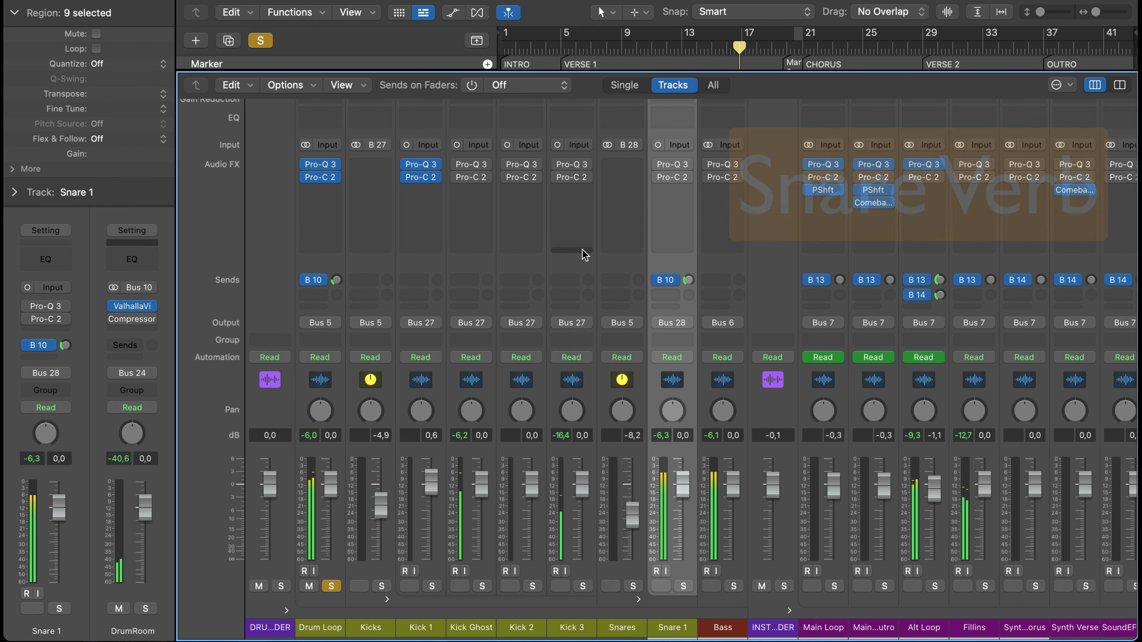
Step: Solo Snare 1, lower its Bus 10 reverb send during playback, and unsolo it
{"action": "left_click", "coordinate": [683, 586]}
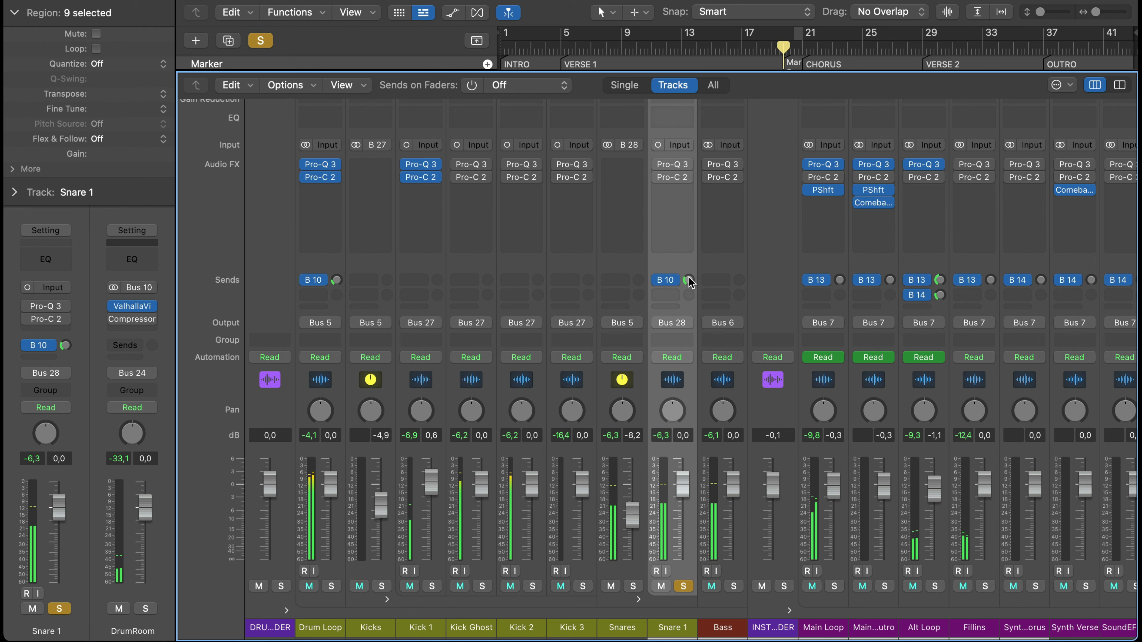
{"action": "left_click_drag", "start_coordinate": [688, 279], "coordinate": [687, 298]}
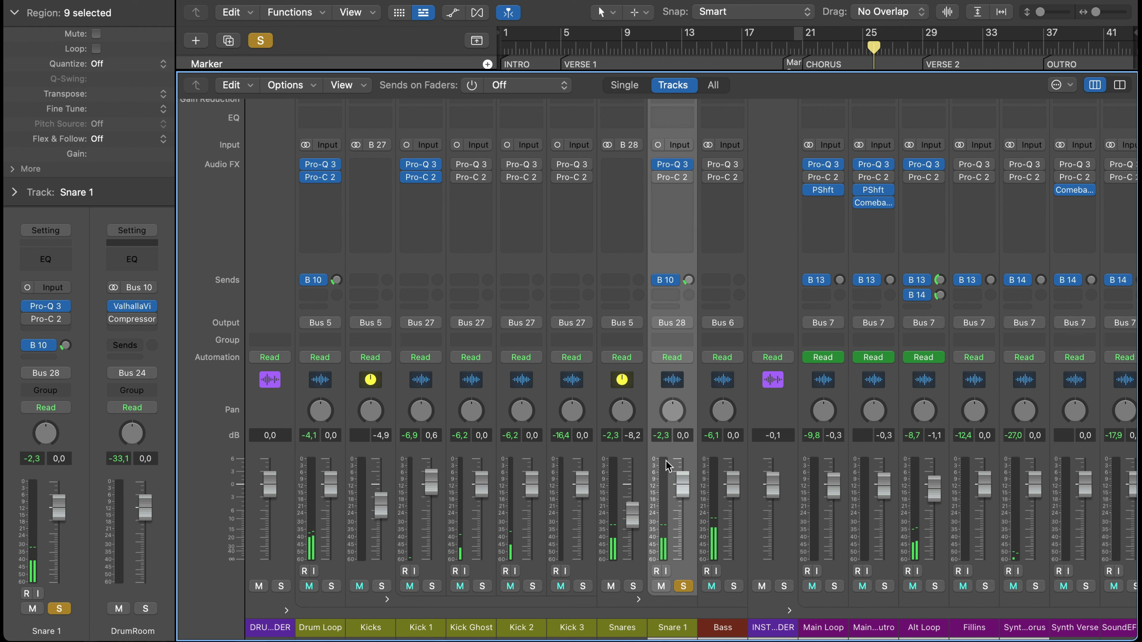
{"action": "left_click", "coordinate": [682, 587]}
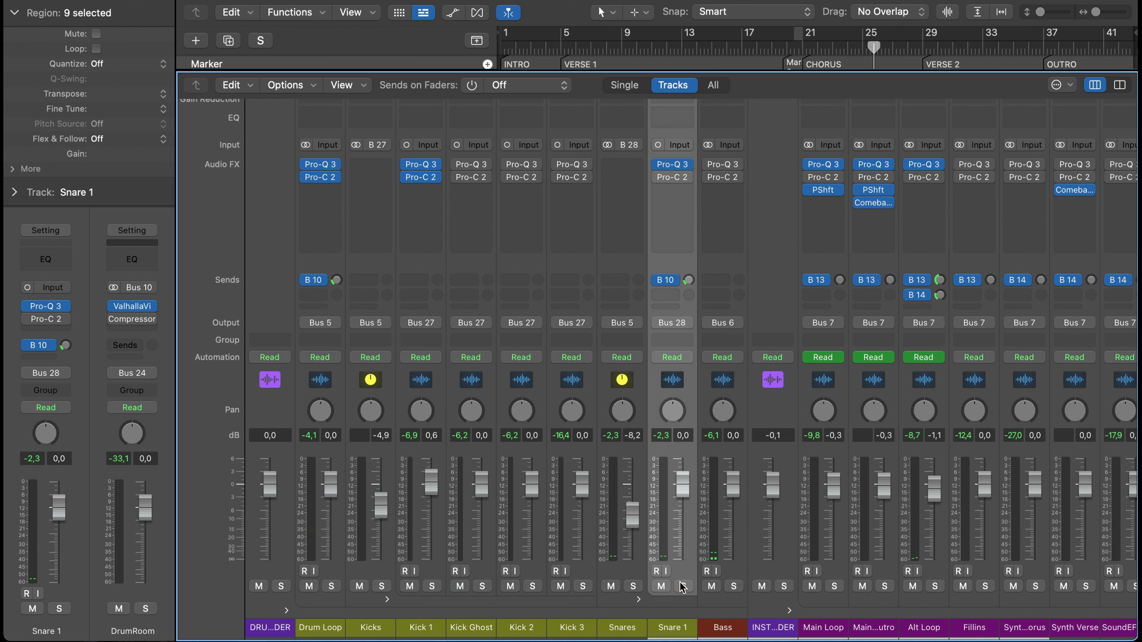
Step: Play the beat from Verse 1 and examine the effects and levels across the mixer from the drums to the buses
{"action": "key", "text": "space"}
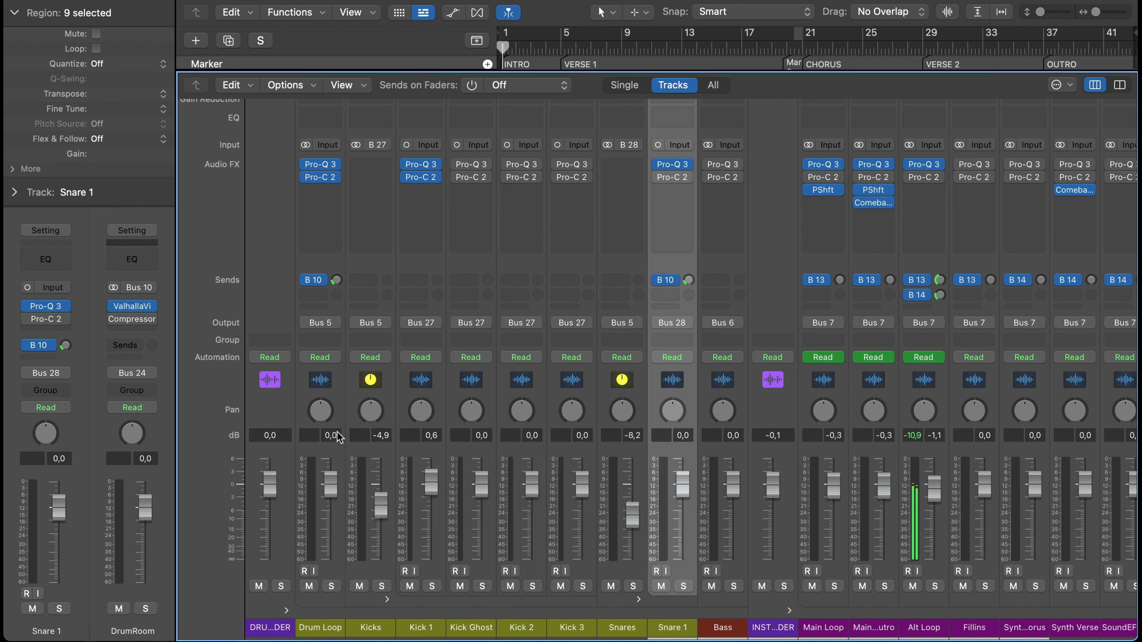
{"action": "left_click", "coordinate": [558, 31]}
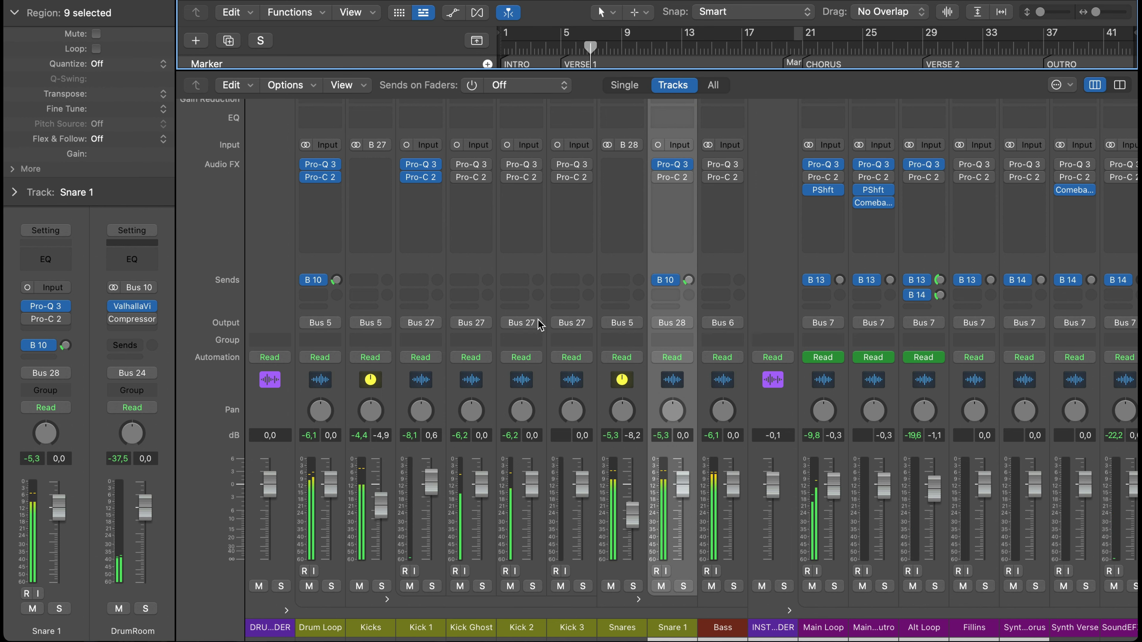
{"action": "scroll", "coordinate": [538, 320], "scroll_direction": "right", "scroll_amount": 5}
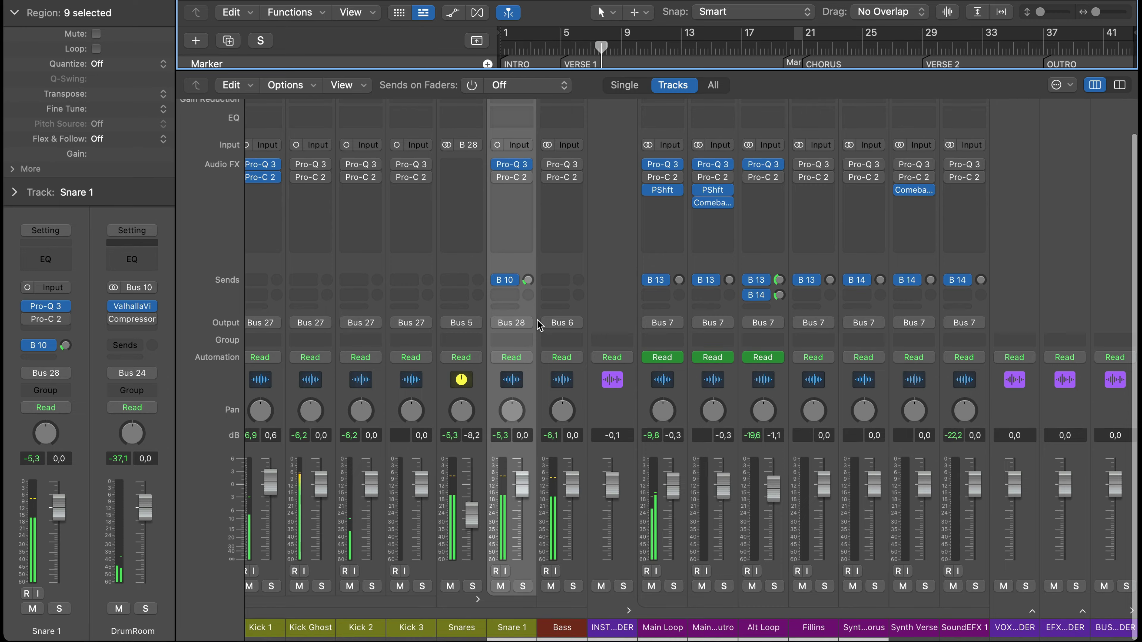
{"action": "scroll", "coordinate": [537, 320], "scroll_direction": "right", "scroll_amount": 5}
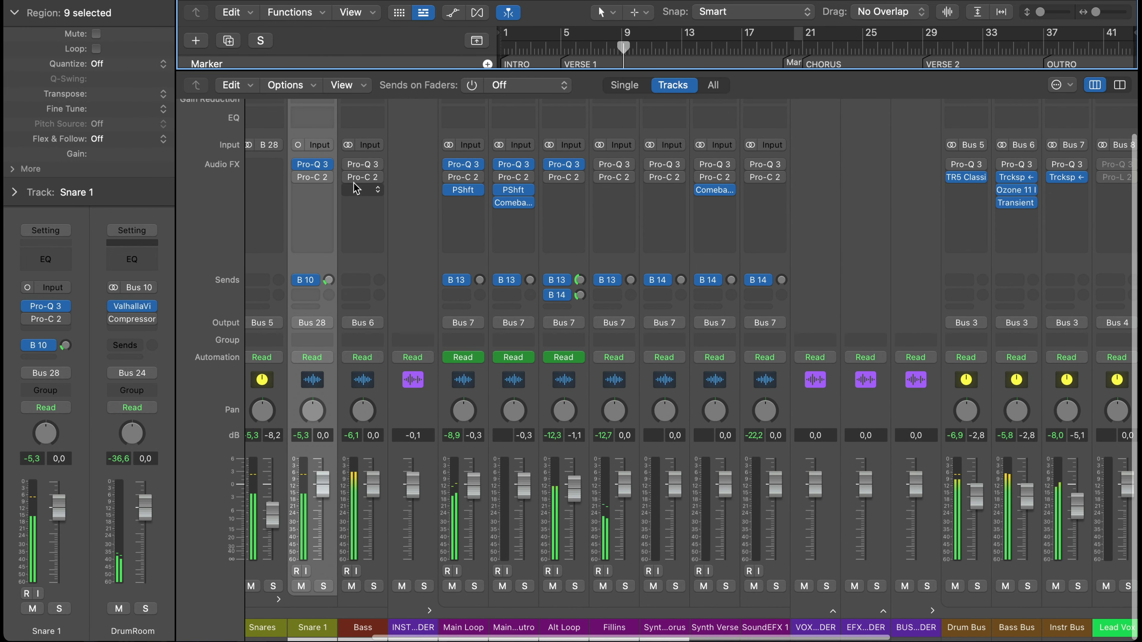
{"action": "scroll", "coordinate": [717, 422], "scroll_direction": "right", "scroll_amount": 2}
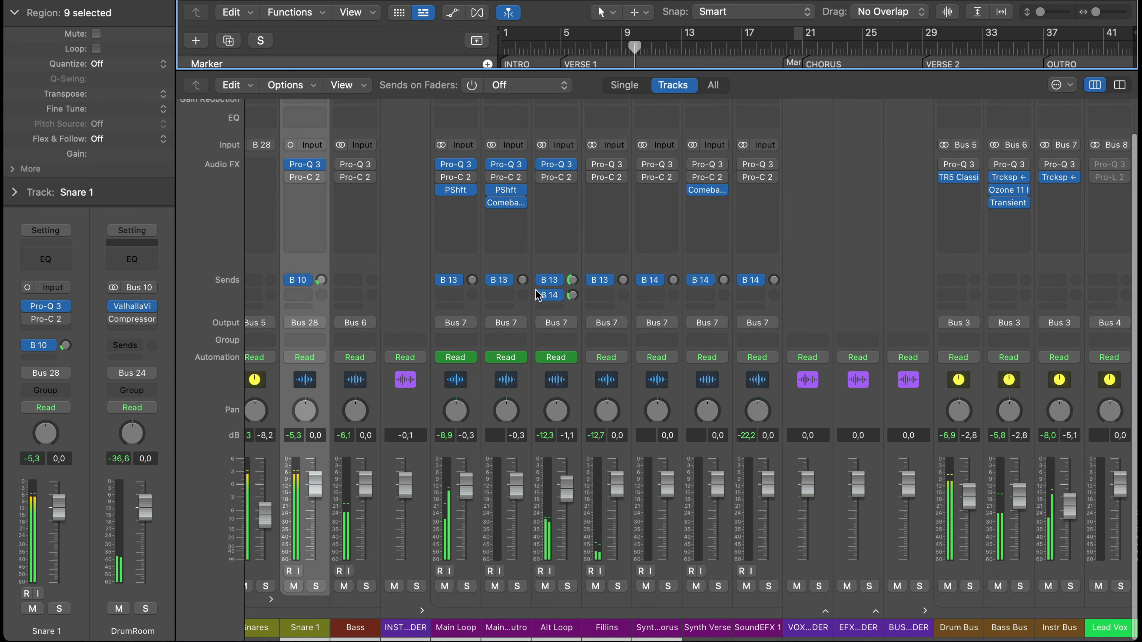
{"action": "scroll", "coordinate": [716, 421], "scroll_direction": "right", "scroll_amount": 3}
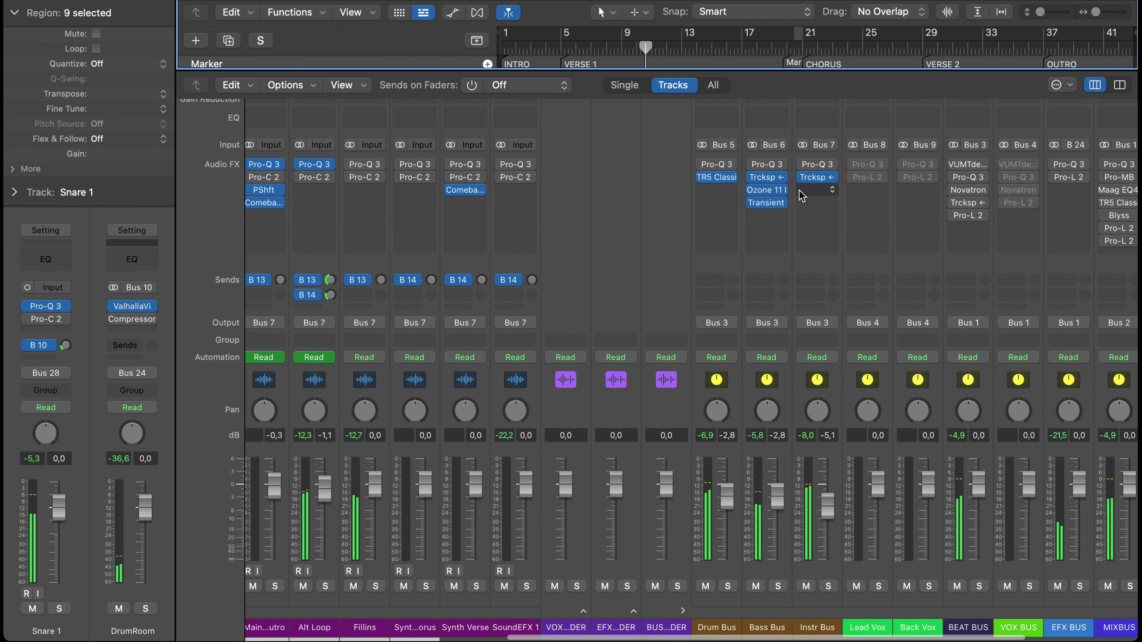
{"action": "scroll", "coordinate": [799, 194], "scroll_direction": "right", "scroll_amount": 1}
{"action": "scroll", "coordinate": [800, 191], "scroll_direction": "right", "scroll_amount": 3}
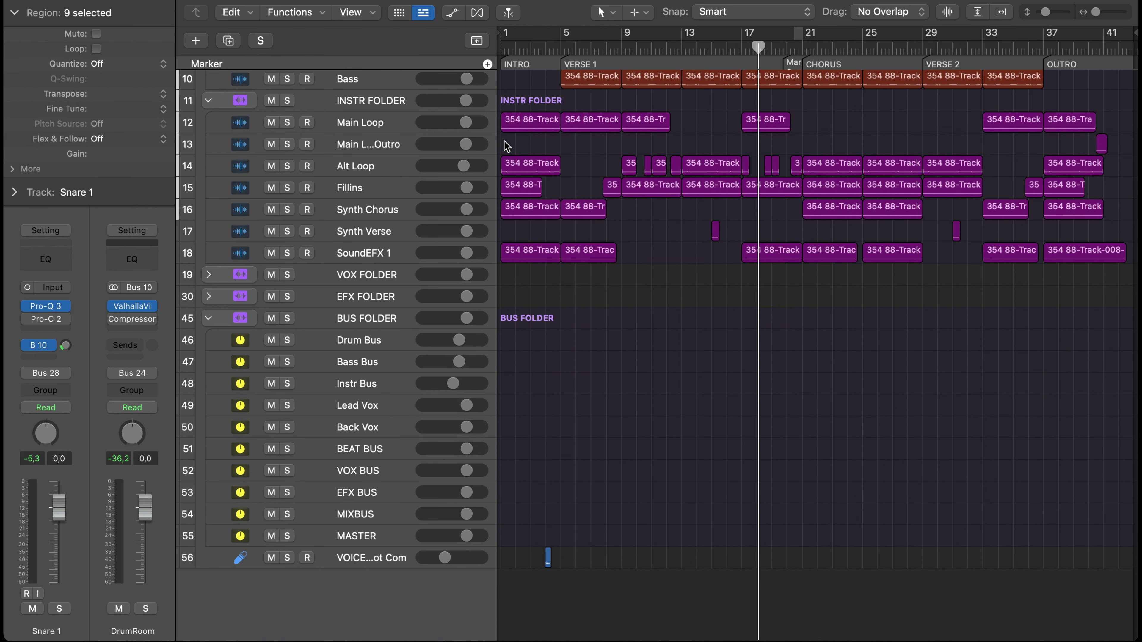
Step: Stop playback and load Transit on the soloed Main Loop track with the 1 - TRANSITION - ELONGATE preset
{"action": "scroll", "coordinate": [506, 143], "scroll_direction": "up", "scroll_amount": 3}
{"action": "key", "text": "space"}
{"action": "scroll", "coordinate": [505, 143], "scroll_direction": "up", "scroll_amount": 3}
{"action": "left_click", "coordinate": [377, 279]}
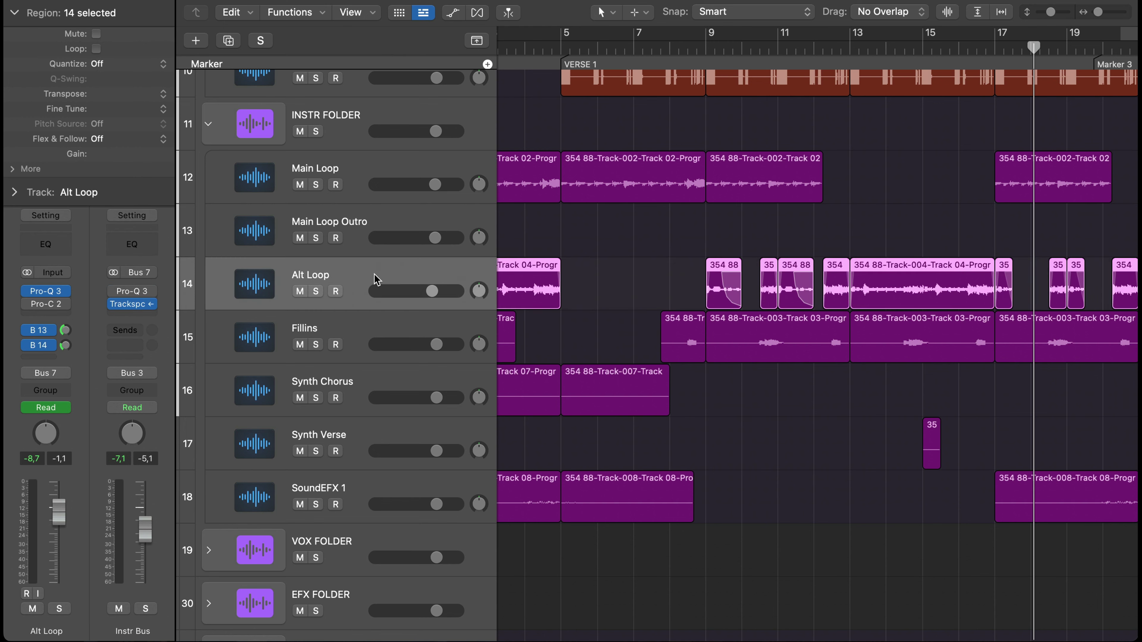
{"action": "left_click", "coordinate": [404, 216]}
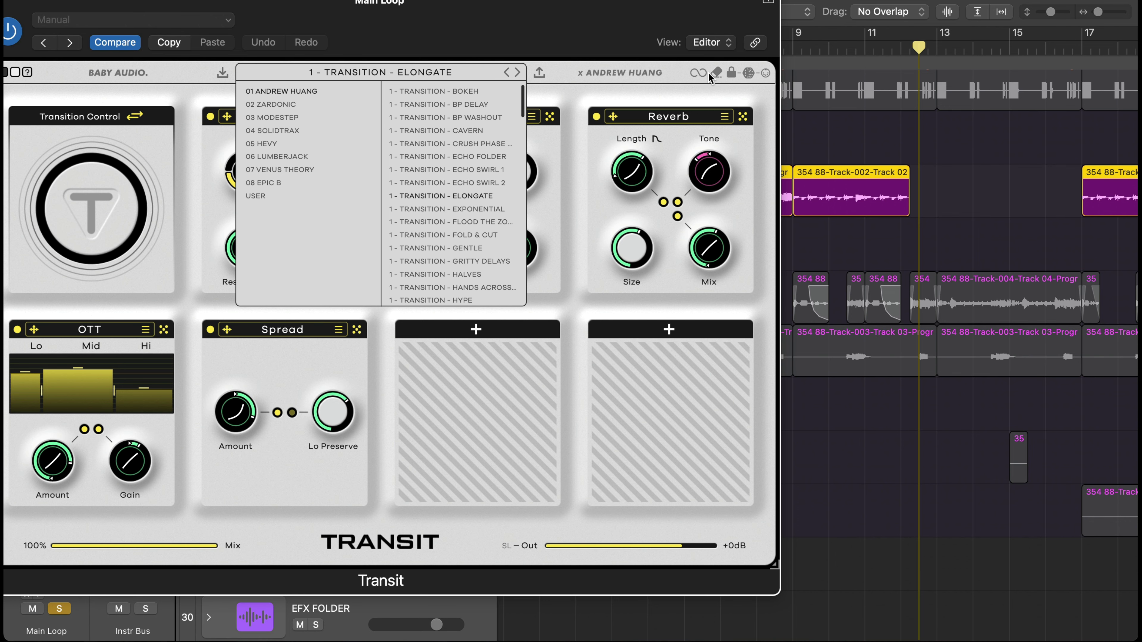
{"action": "left_click_drag", "start_coordinate": [547, 15], "coordinate": [641, 0]}
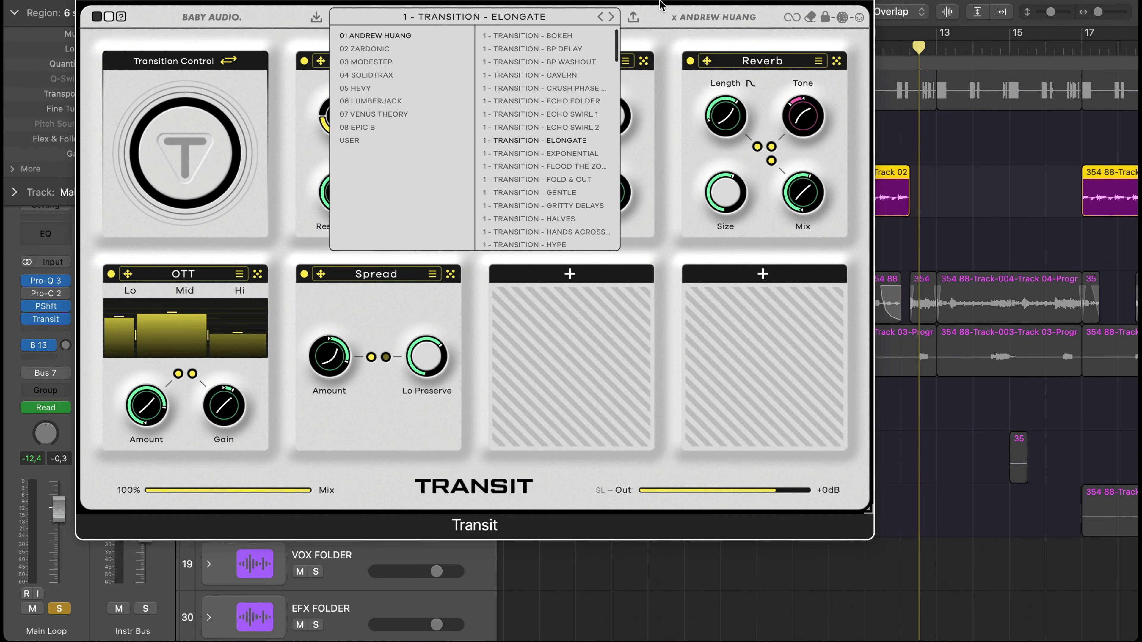
{"action": "left_click", "coordinate": [671, 113]}
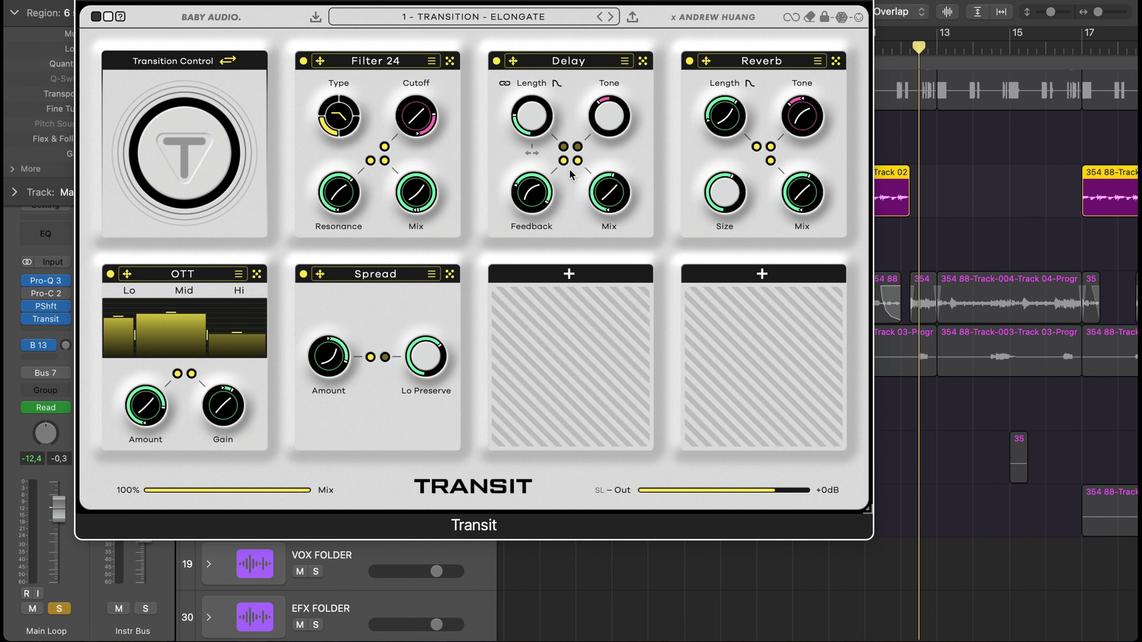
{"action": "left_click_drag", "start_coordinate": [520, 1], "coordinate": [493, 13]}
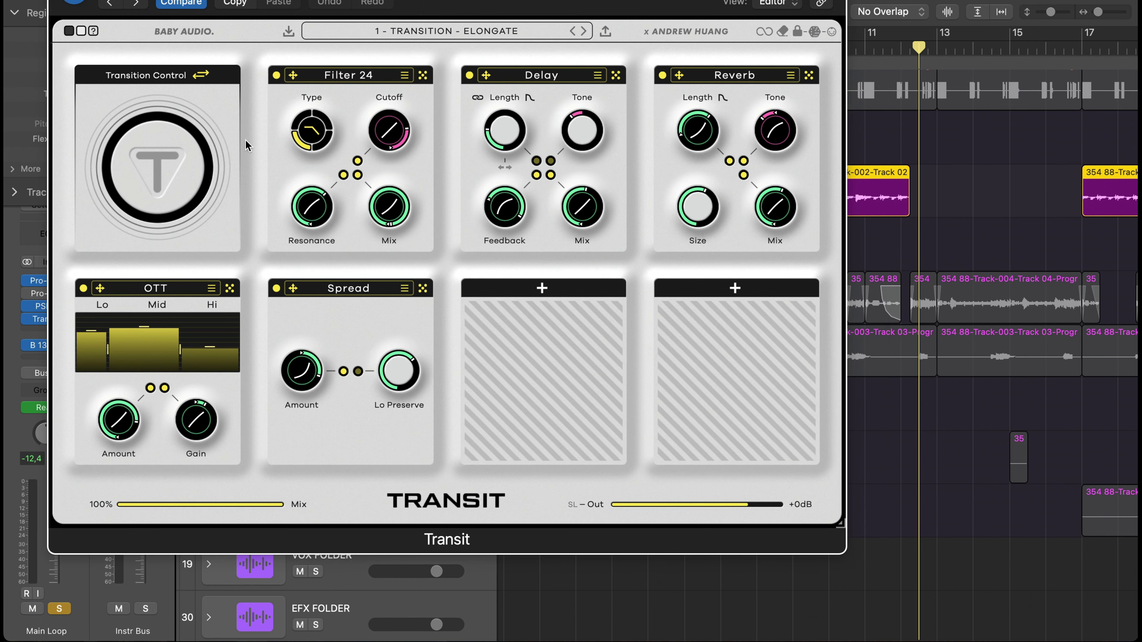
{"action": "left_click_drag", "start_coordinate": [350, 6], "coordinate": [604, 48]}
Step: Show automation and draw a Transition Control ramp on Main Loop from about bar 11 up to 64.38 at the region's end, dropping to 0
{"action": "key", "text": "a"}
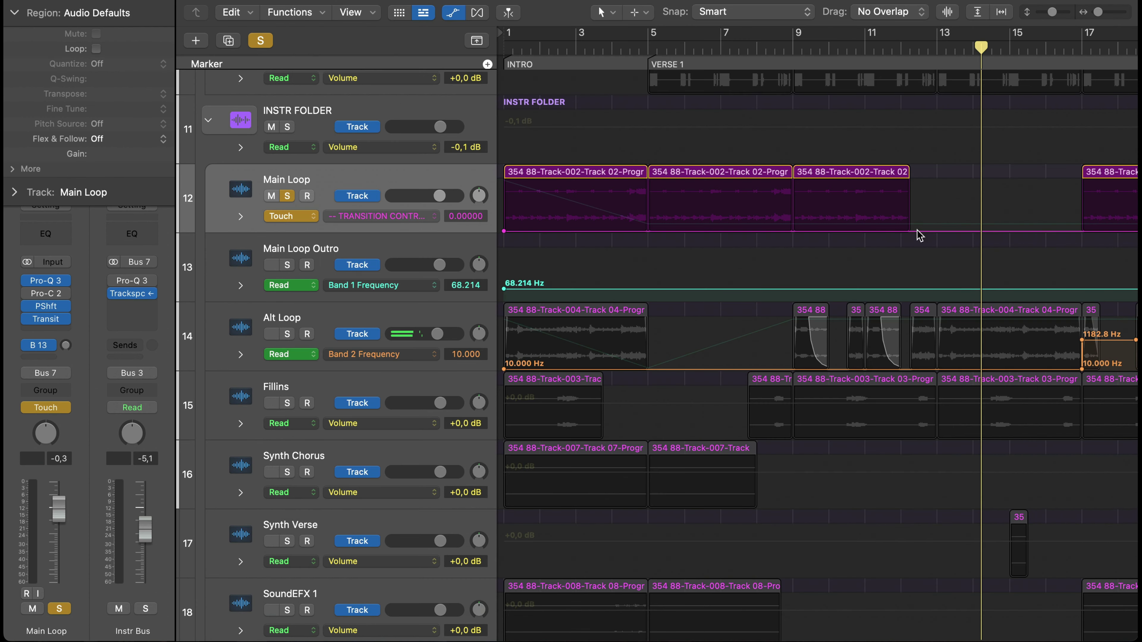
{"action": "left_click_drag", "start_coordinate": [907, 224], "coordinate": [886, 201]}
{"action": "left_click", "coordinate": [884, 224]}
{"action": "left_click", "coordinate": [865, 200]}
{"action": "key", "text": "BackSpace"}
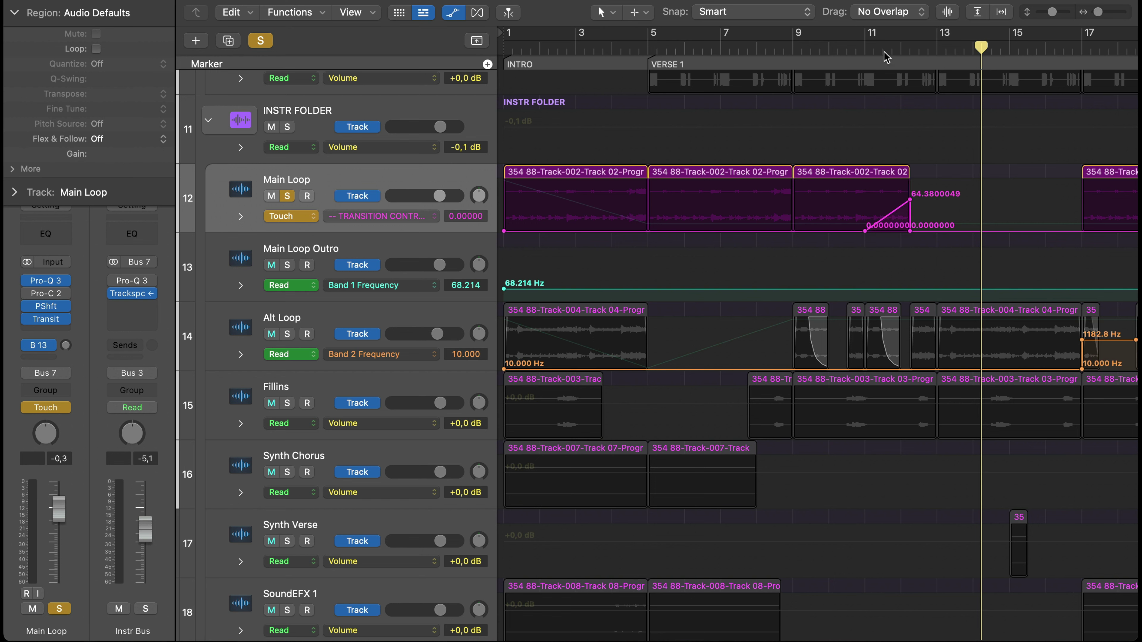
Step: Audition the ramp from about bar 11, clear all solos, and set the Main Loop's automation mode to Read
{"action": "left_click", "coordinate": [874, 49]}
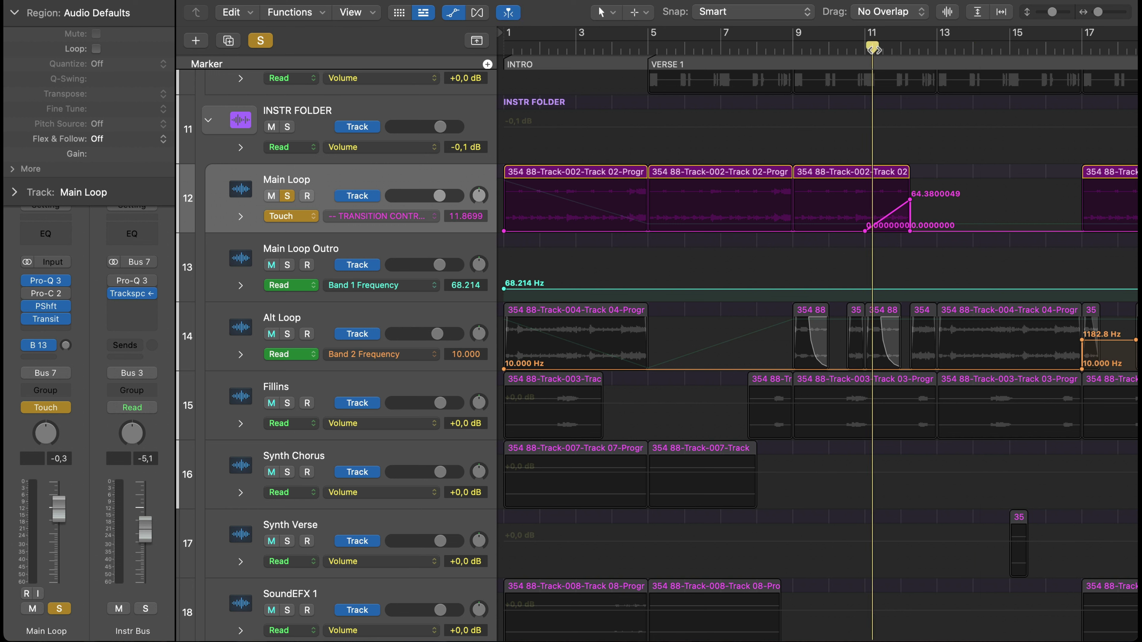
{"action": "key", "text": "space"}
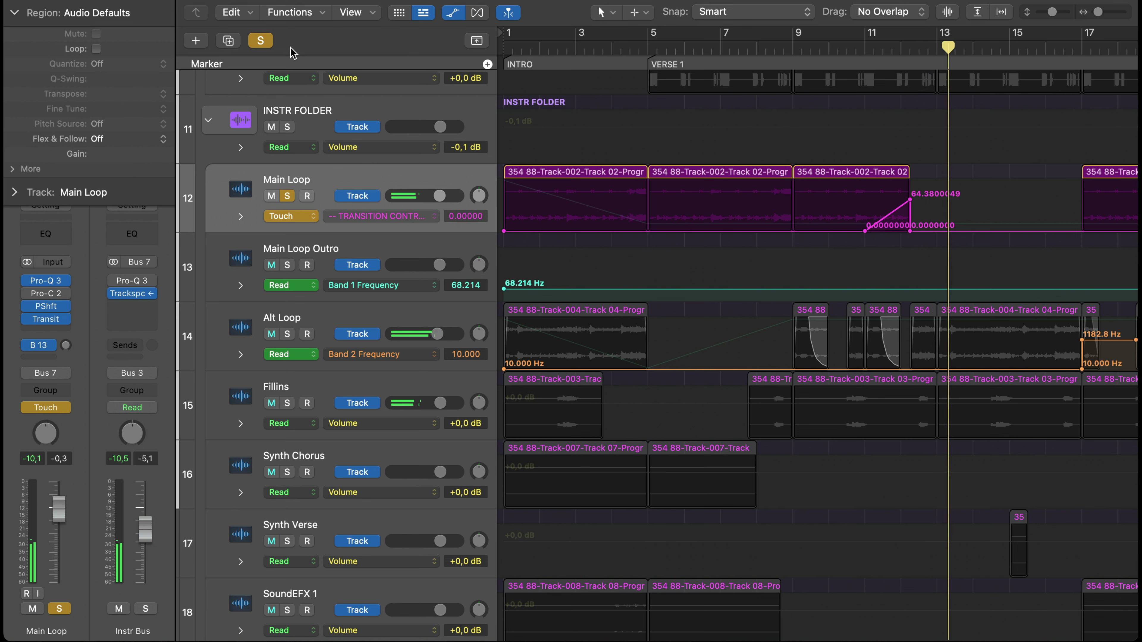
{"action": "left_click", "coordinate": [260, 41]}
{"action": "left_click", "coordinate": [303, 217]}
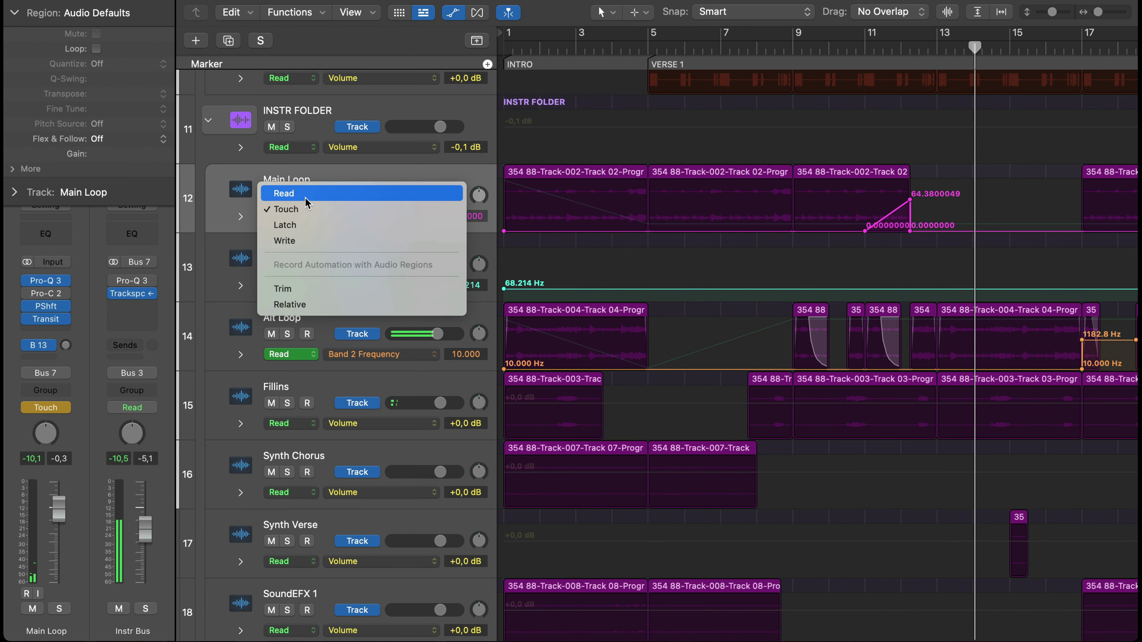
{"action": "left_click", "coordinate": [305, 190]}
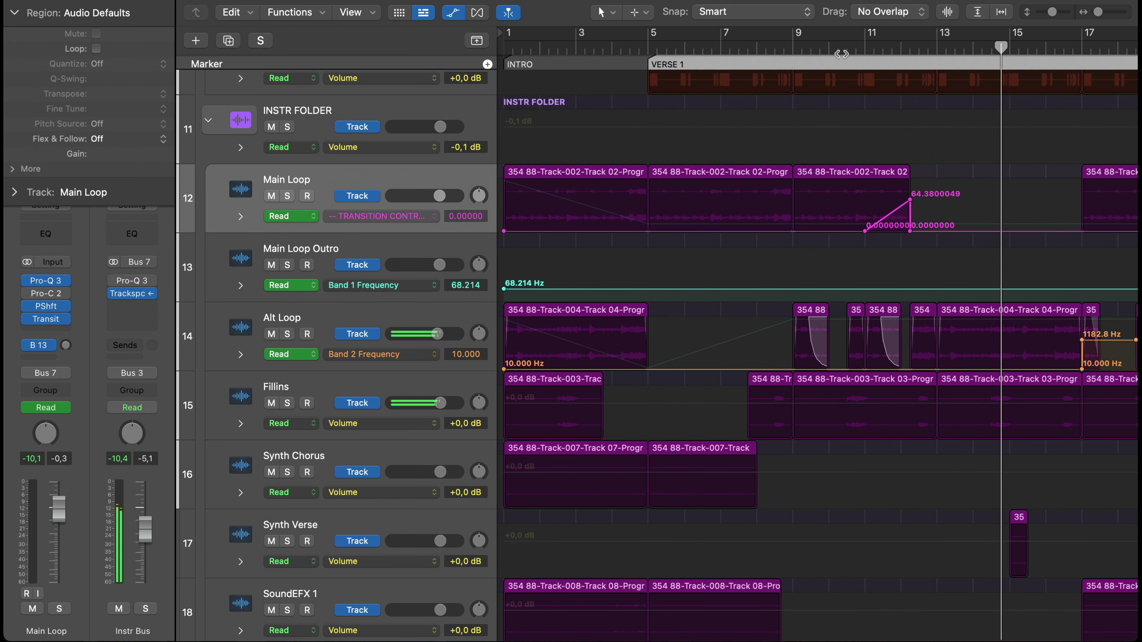
Step: Replay the Main Loop transition in the full beat and open its Transit plug-in to check the effect from about bar 11
{"action": "left_click_drag", "start_coordinate": [841, 50], "coordinate": [843, 50]}
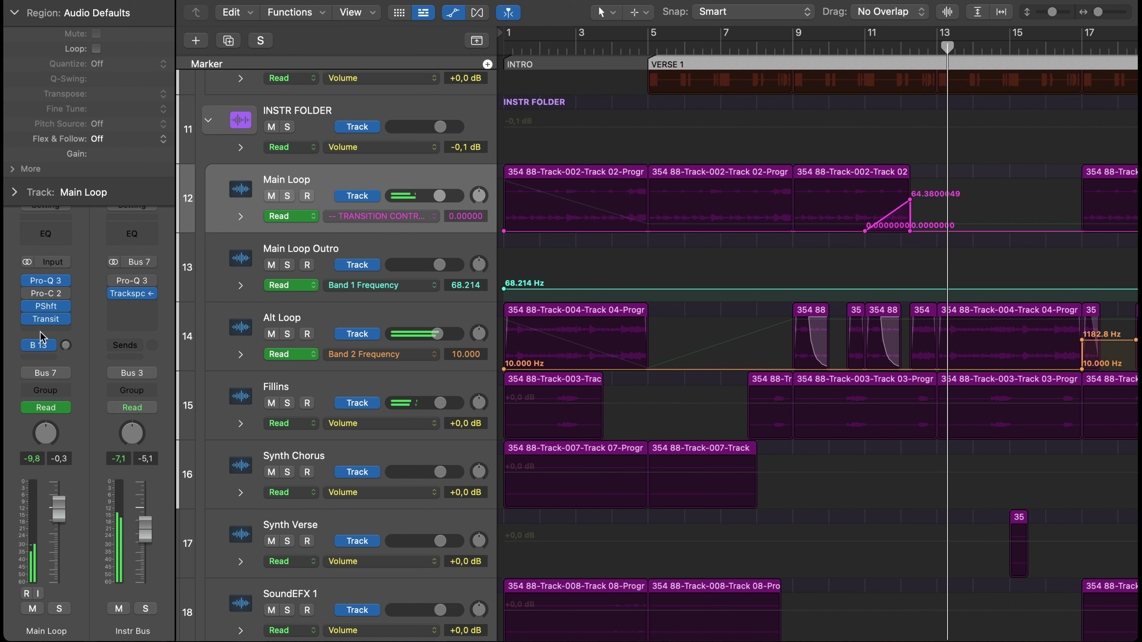
{"action": "left_click", "coordinate": [47, 319]}
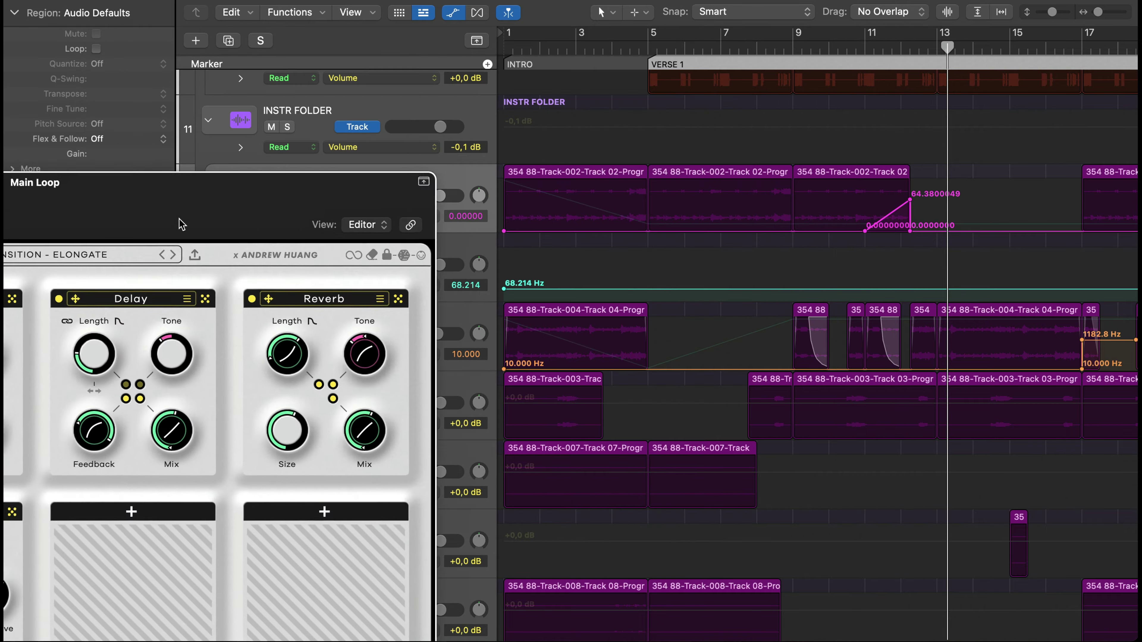
{"action": "left_click", "coordinate": [881, 46]}
{"action": "key", "text": "space"}
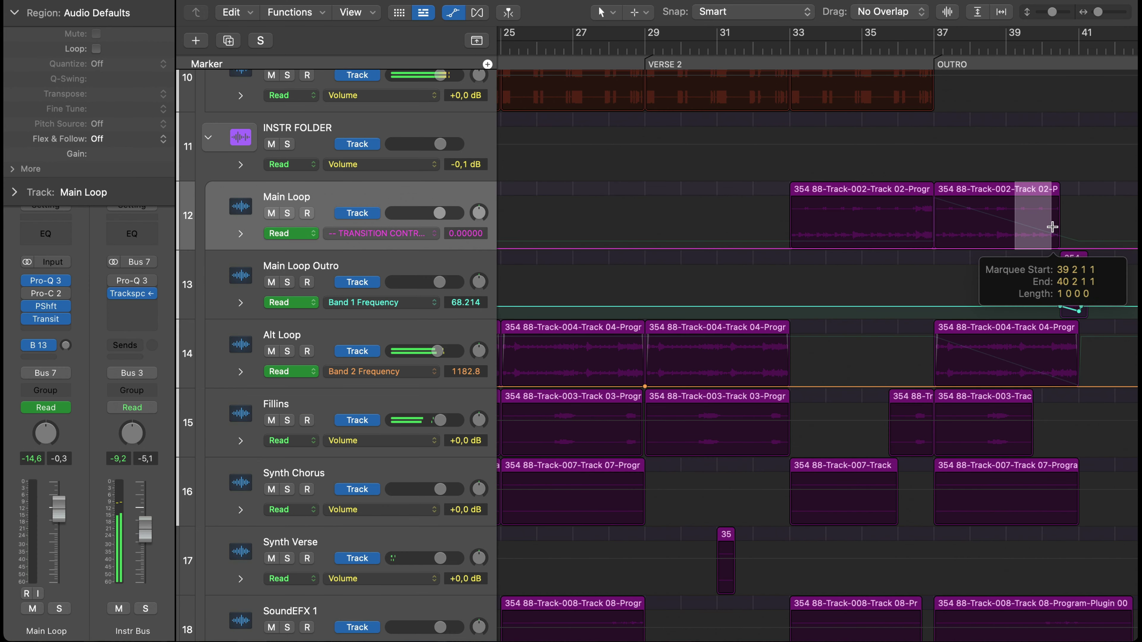
Step: Draw a Transition Control ramp on the outro's Main Loop region from about bar 39.5 up to 65.75 at its end, and audition it
{"action": "left_click_drag", "start_coordinate": [1046, 227], "coordinate": [1061, 227]}
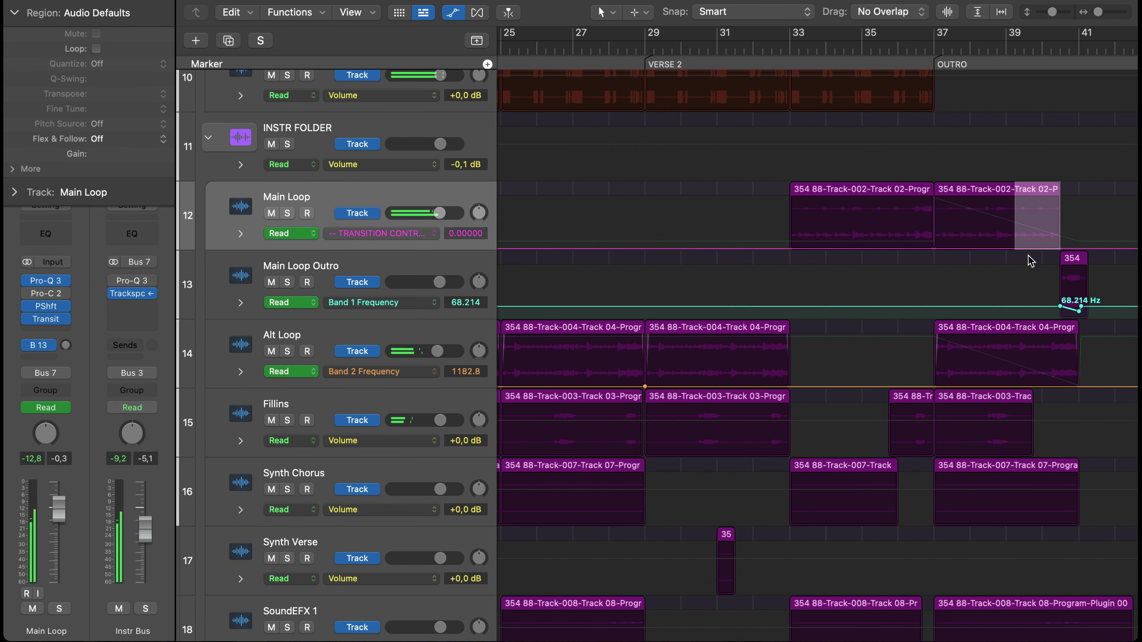
{"action": "left_click", "coordinate": [1036, 249]}
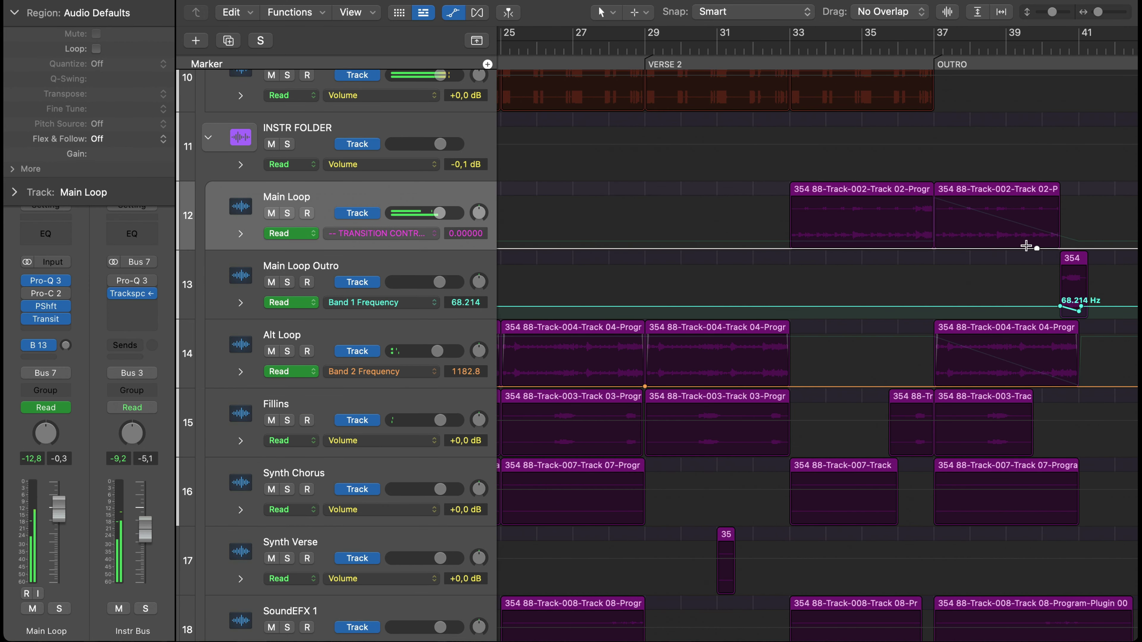
{"action": "mouse_move", "coordinate": [1021, 239]}
{"action": "left_mouse_down"}
{"action": "mouse_move", "coordinate": [1060, 238]}
{"action": "mouse_move", "coordinate": [1034, 229]}
{"action": "left_mouse_up"}
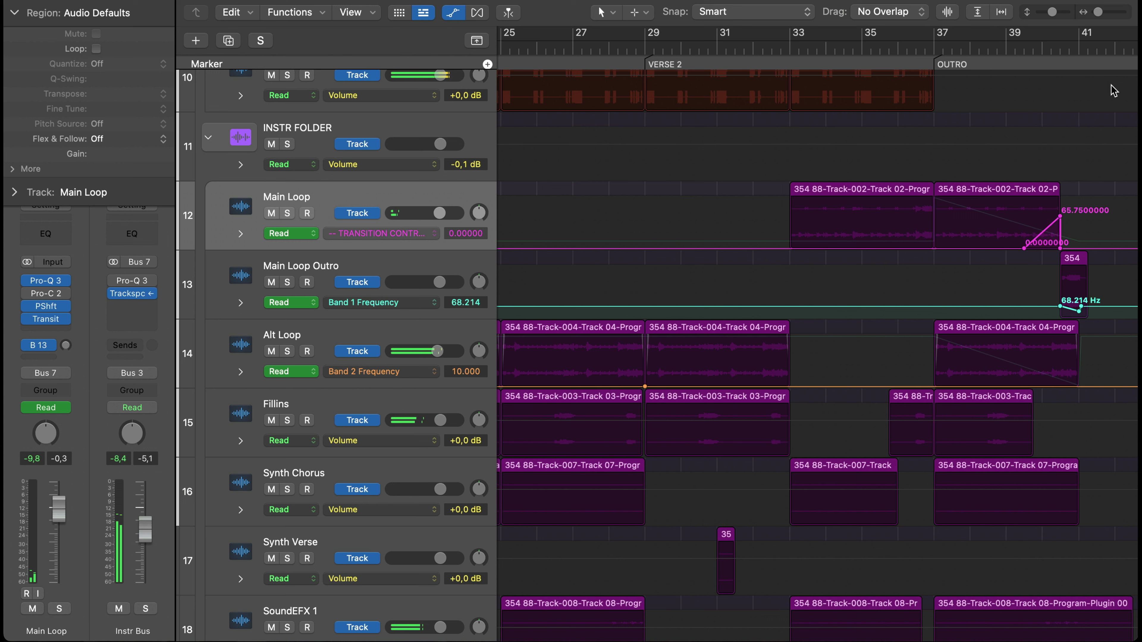
{"action": "left_click", "coordinate": [1023, 49]}
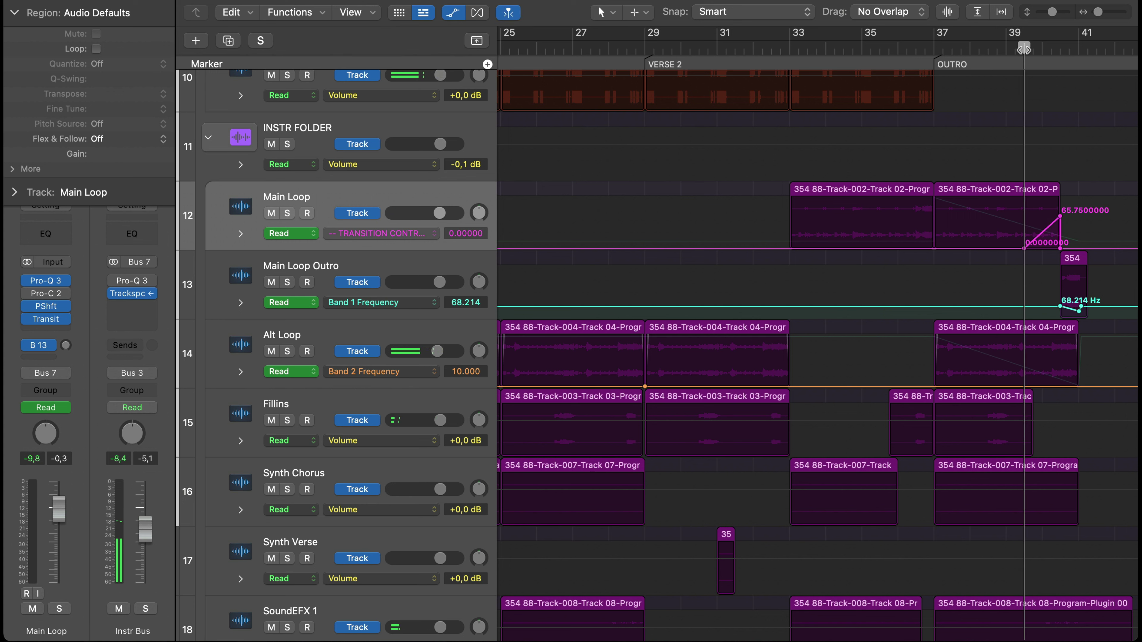
{"action": "key", "text": "space"}
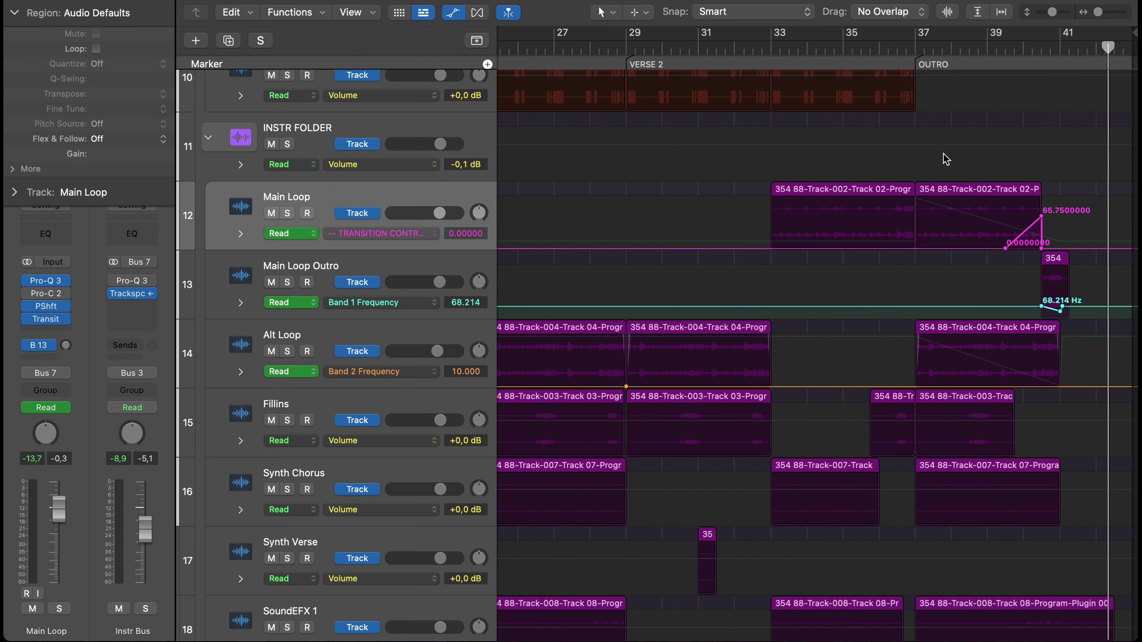
Step: Draw a Transition Control ramp on Main Loop from bar 19 up to 47.94 at the region's end before the chorus, and audition it
{"action": "scroll", "coordinate": [947, 159], "scroll_direction": "left", "scroll_amount": 14}
{"action": "mouse_move", "coordinate": [882, 48]}
{"action": "left_mouse_down"}
{"action": "mouse_move", "coordinate": [850, 56]}
{"action": "mouse_move", "coordinate": [876, 62]}
{"action": "left_mouse_up"}
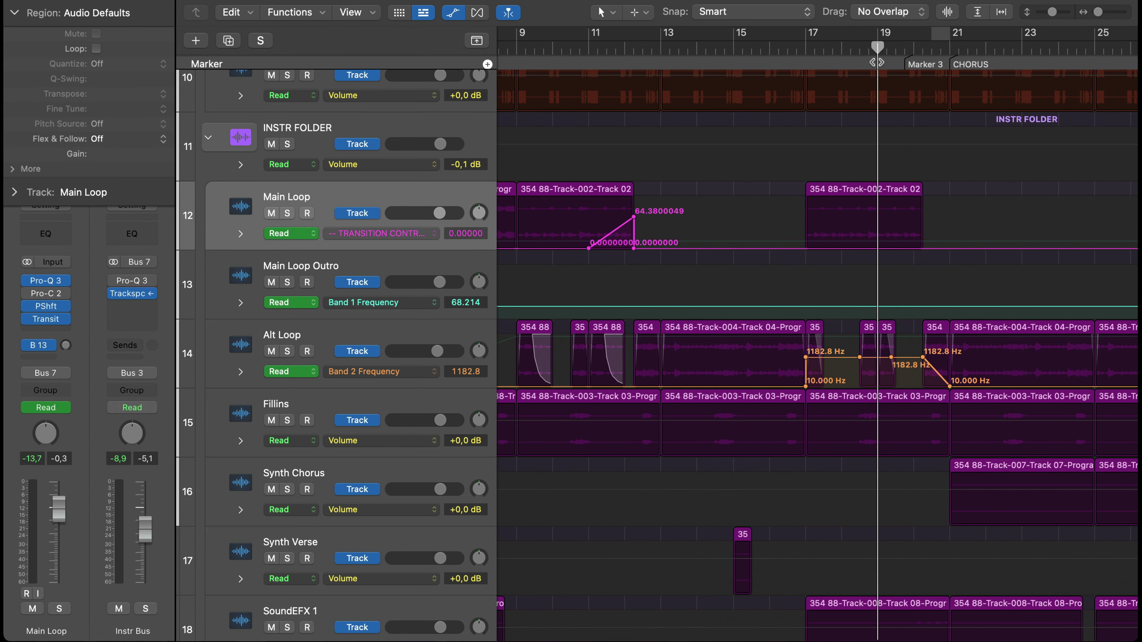
{"action": "left_click_drag", "start_coordinate": [877, 232], "coordinate": [904, 223]}
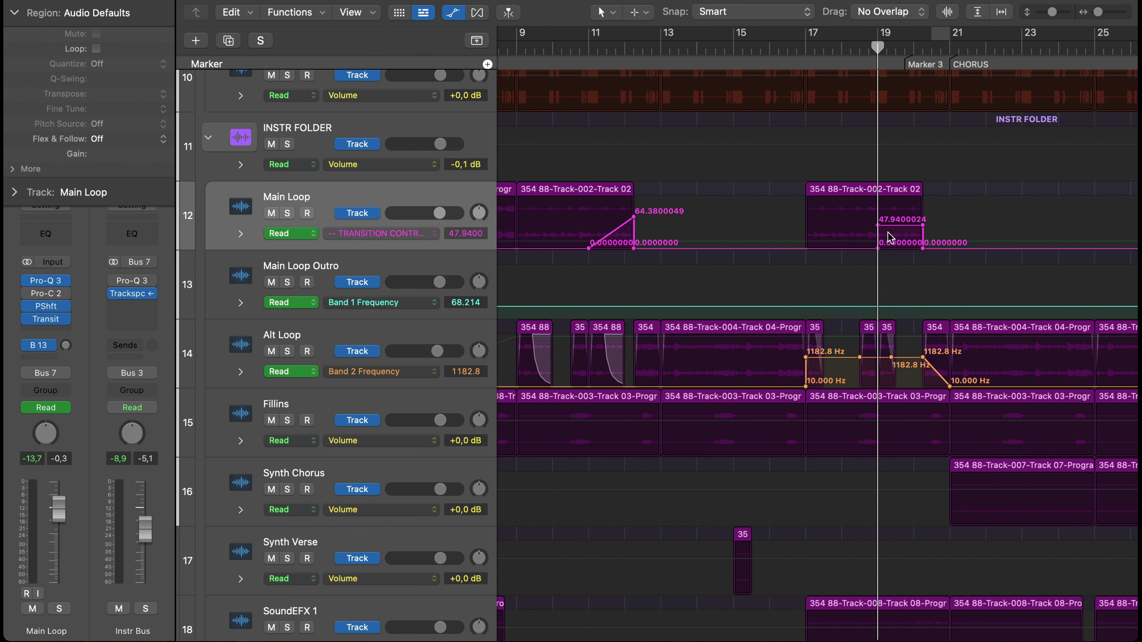
{"action": "key", "text": "space"}
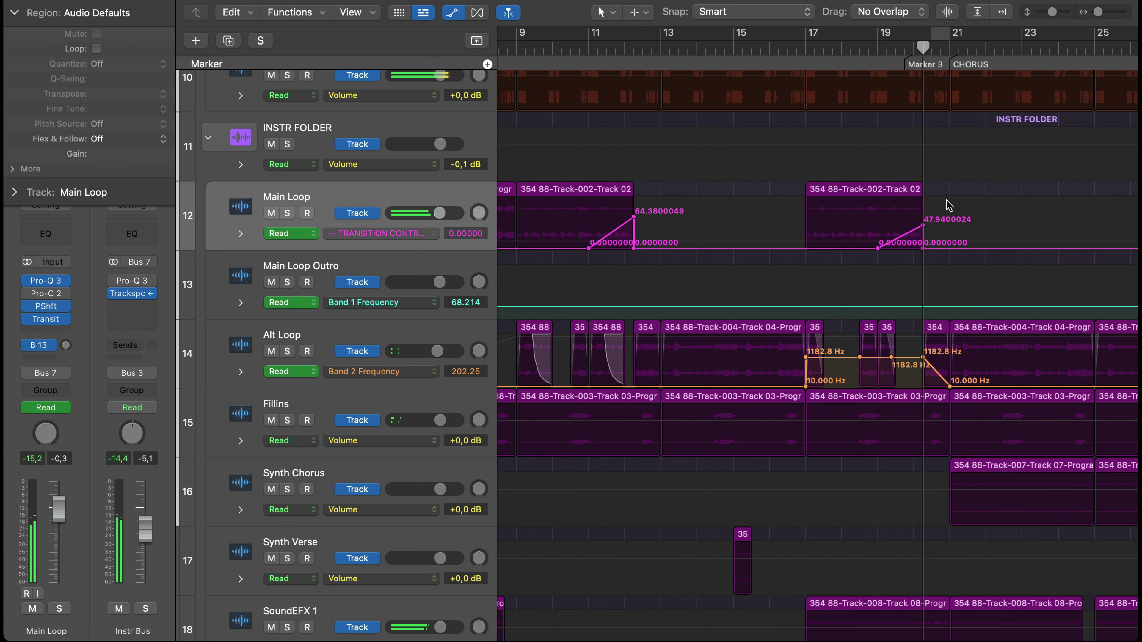
Step: Lower the Main Loop Transition Control peaks to 32.88 before the chorus and 56.17 at the end of the bar 11 ramp
{"action": "left_click", "coordinate": [923, 225]}
{"action": "left_click_drag", "start_coordinate": [922, 225], "coordinate": [922, 233]}
{"action": "left_click_drag", "start_coordinate": [635, 218], "coordinate": [634, 221]}
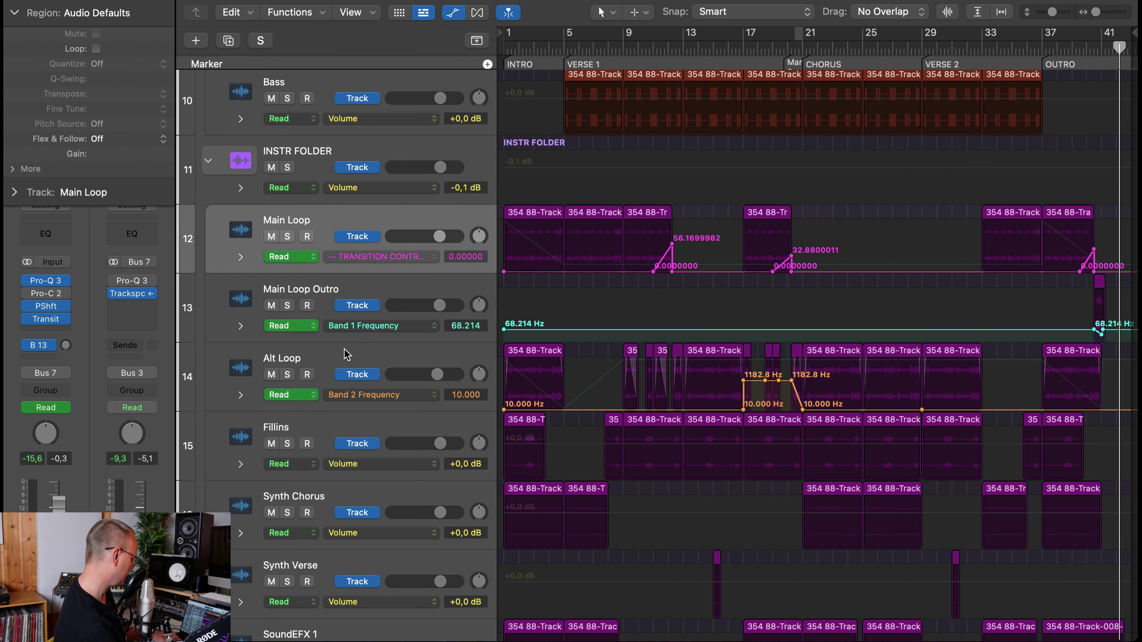
Step: Load Transit on the Alt Loop track with the 1 - TRANSITION - CRUSH PHASE VERB preset and set its automation mode to Read
{"action": "left_click", "coordinate": [346, 354]}
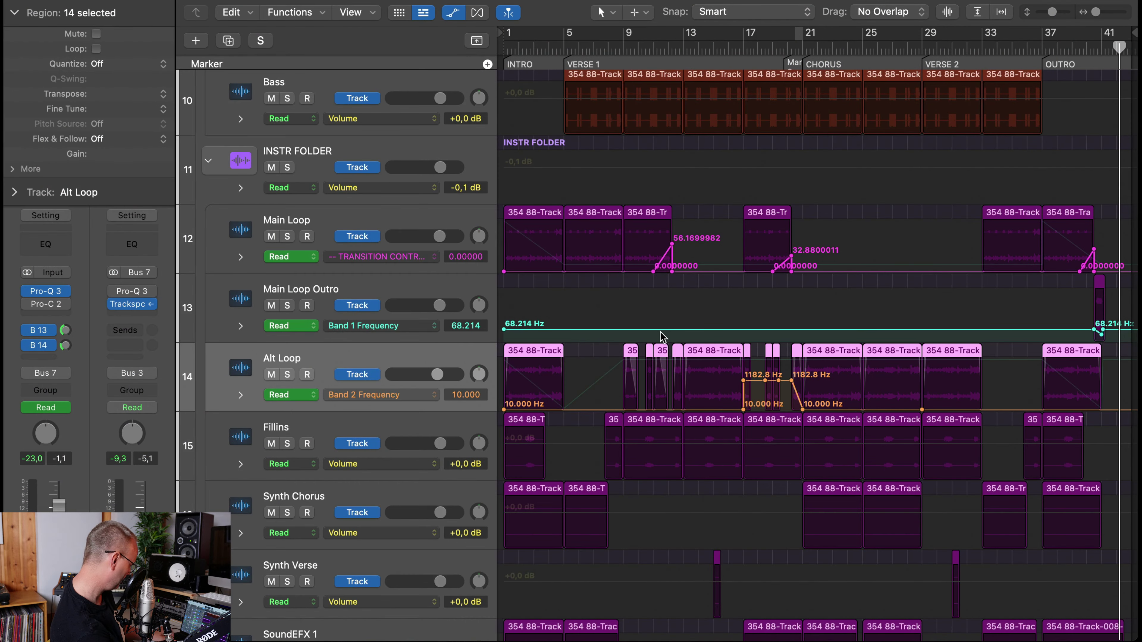
{"action": "key", "text": "super+Down"}
{"action": "key", "text": "super+Down"}
{"action": "key", "text": "super+Right"}
{"action": "key", "text": "super+Right"}
{"action": "left_click", "coordinate": [604, 47]}
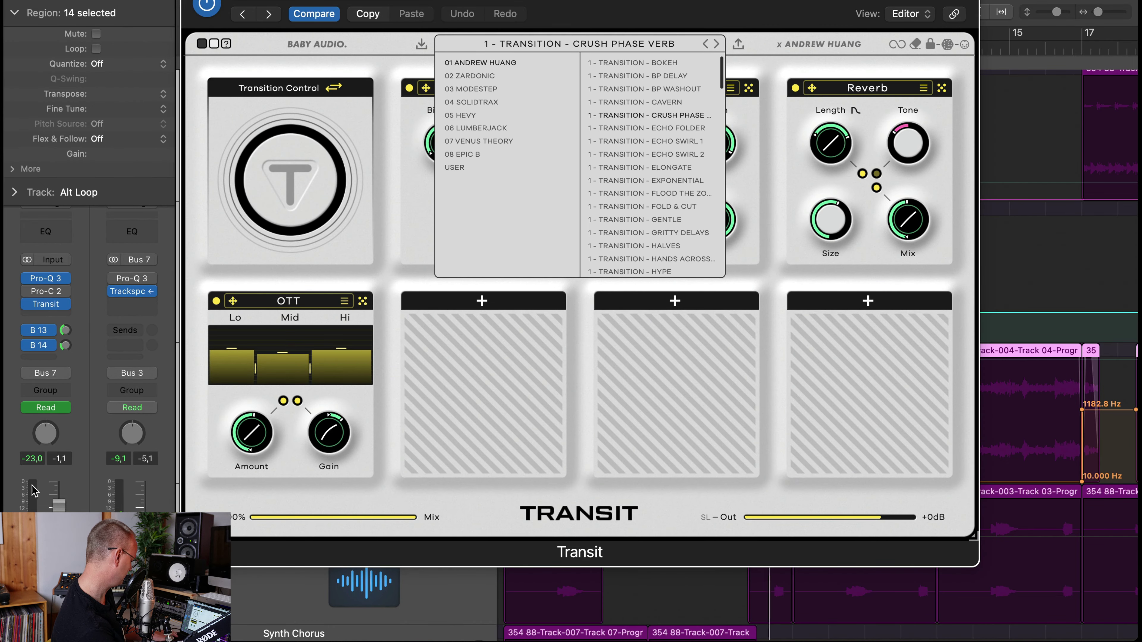
{"action": "left_click", "coordinate": [27, 408]}
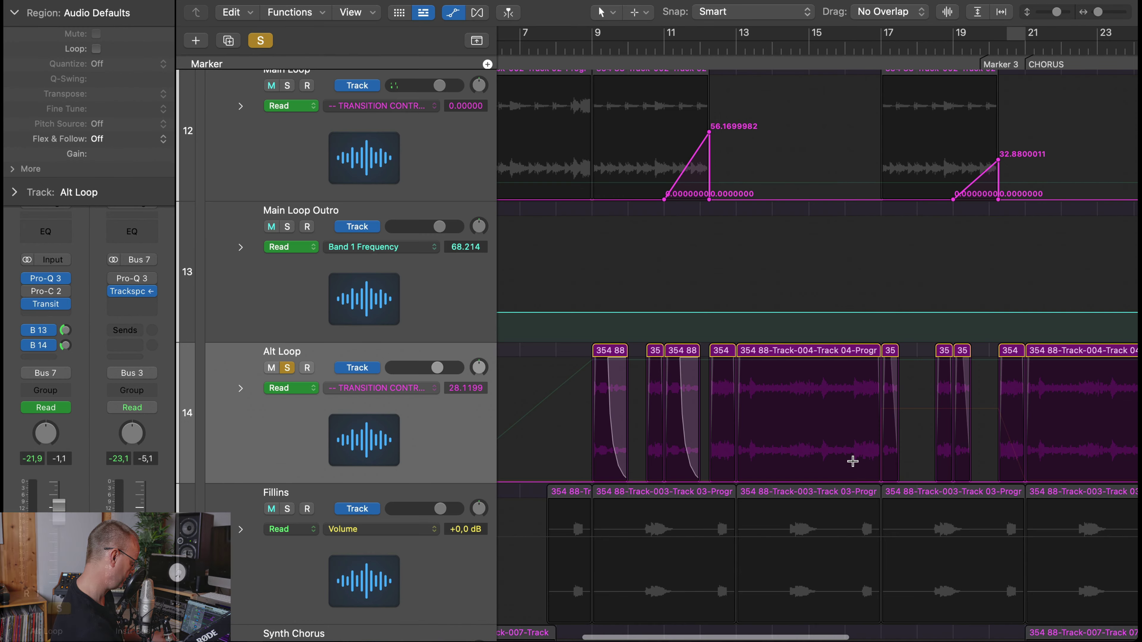
Step: Draw a Transition Control ramp on Alt Loop from about bar 16 up to 59.76 at about bar 17.5, and audition it
{"action": "left_click_drag", "start_coordinate": [855, 464], "coordinate": [881, 405]}
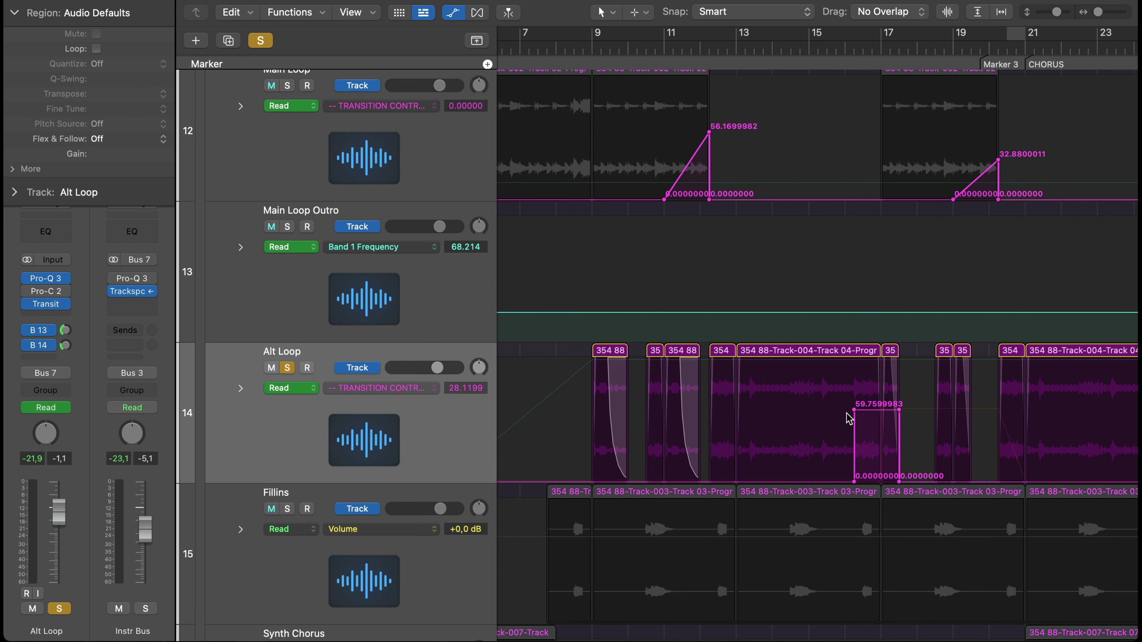
{"action": "scroll", "coordinate": [923, 175], "scroll_direction": "up", "scroll_amount": 3}
{"action": "scroll", "coordinate": [923, 176], "scroll_direction": "left", "scroll_amount": 1}
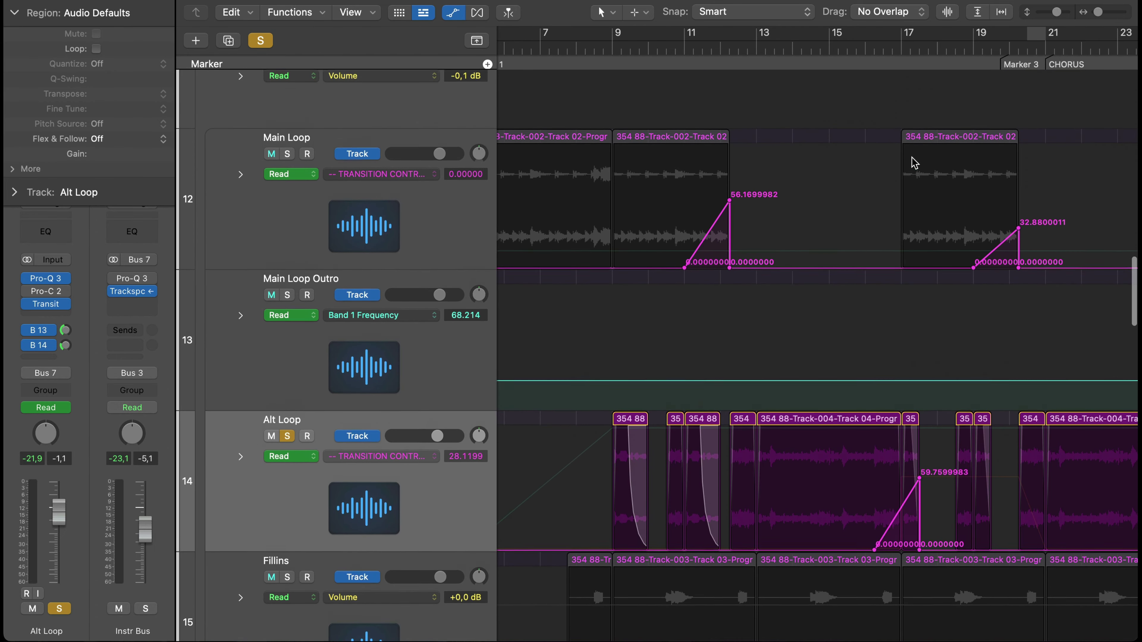
{"action": "key", "text": "space"}
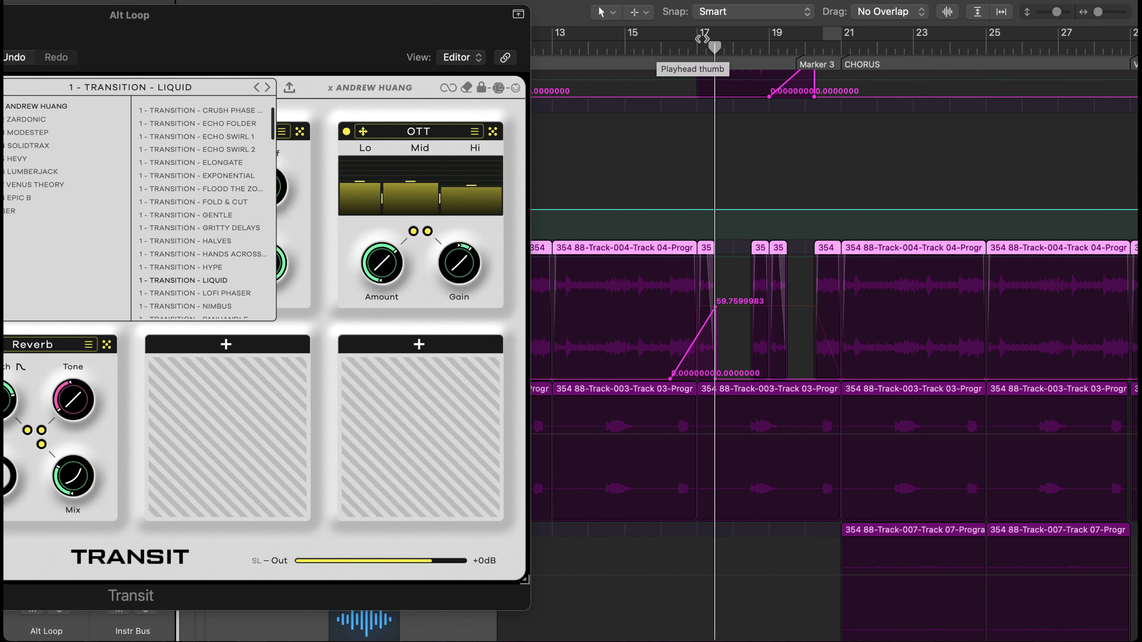
Step: Cycle bars 16 to 18 around the Alt Loop ramp and solo the Alt Loop track
{"action": "left_click_drag", "start_coordinate": [668, 33], "coordinate": [733, 34]}
{"action": "left_click_drag", "start_coordinate": [486, 28], "coordinate": [1139, 54]}
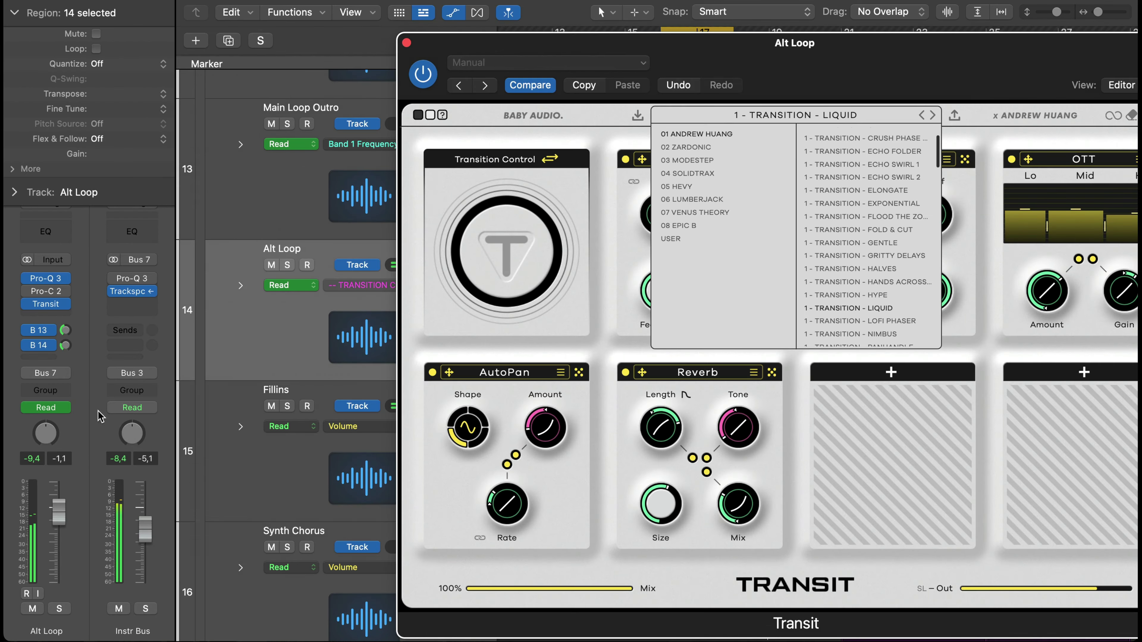
{"action": "left_click", "coordinate": [59, 609]}
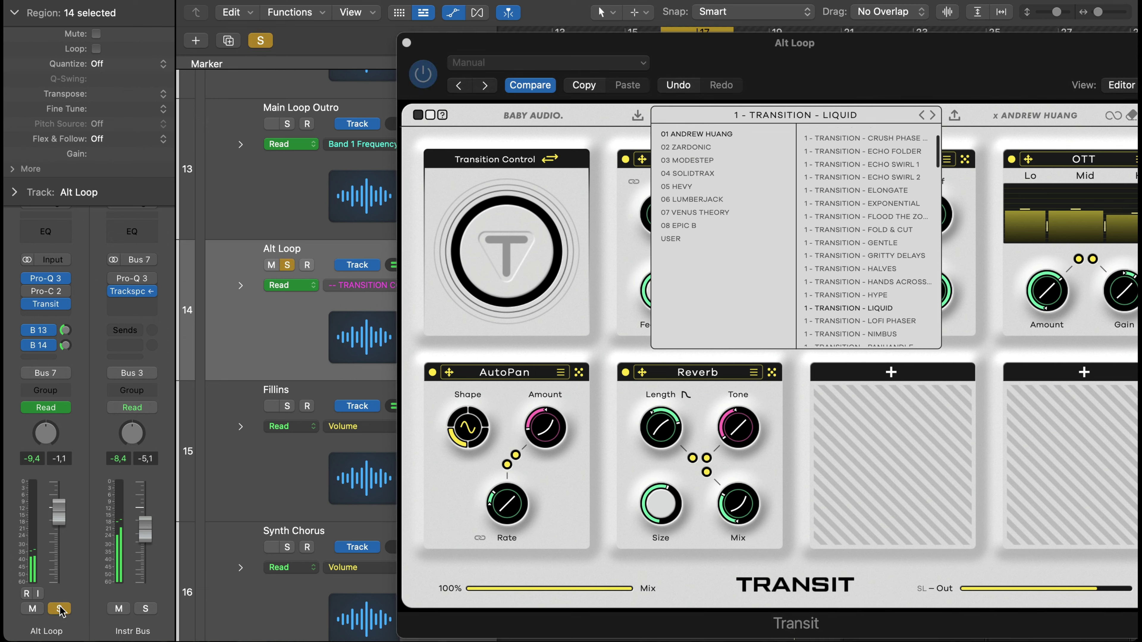
Step: Browse Transit's transition presets on Alt Loop and load 1 - TRANSITION - PULL IT DOWN
{"action": "left_click_drag", "start_coordinate": [982, 70], "coordinate": [475, 30]}
{"action": "left_click", "coordinate": [654, 46]}
{"action": "scroll", "coordinate": [318, 121], "scroll_direction": "down", "scroll_amount": 4}
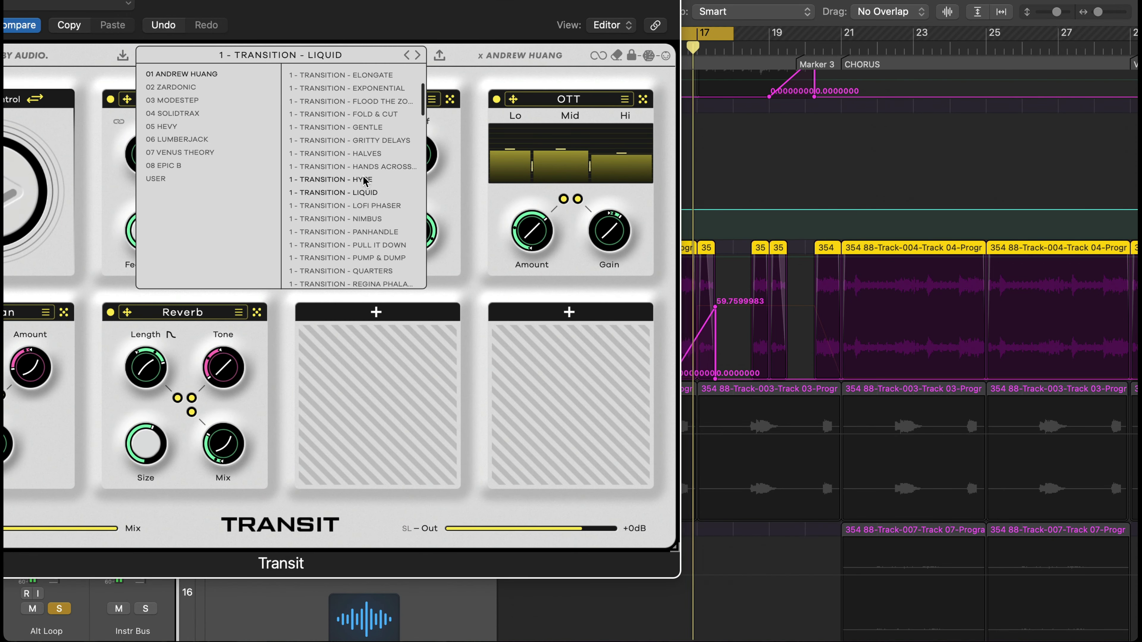
{"action": "left_click", "coordinate": [377, 245]}
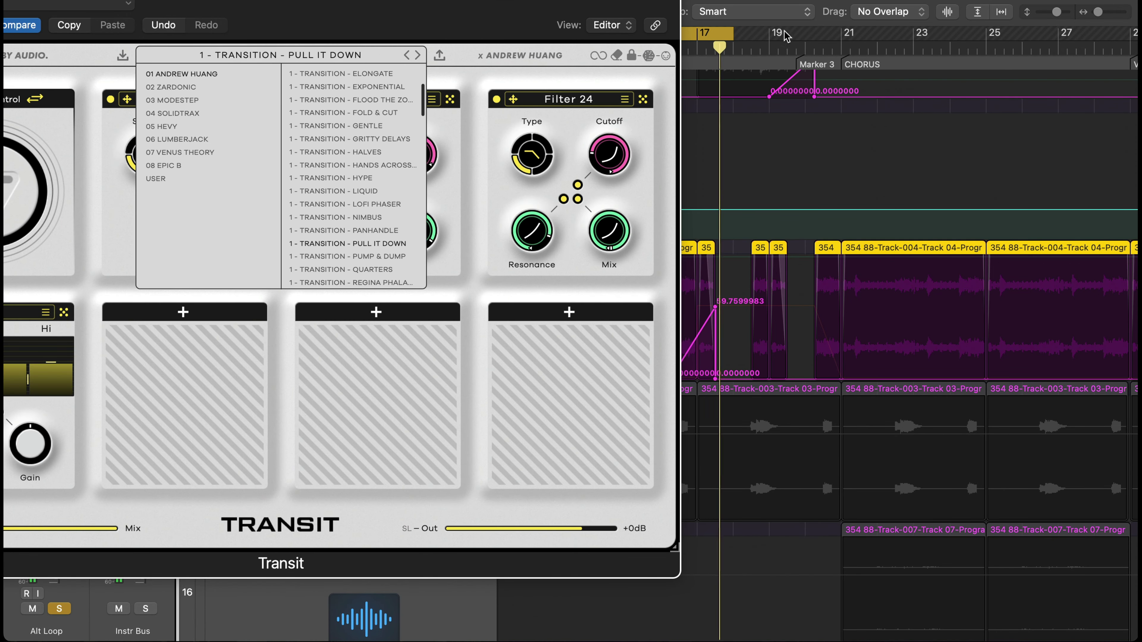
Step: Audition the cycled Alt Loop transition while watching Transit's controls, hide the plug-in window, stop playback and turn off cycling
{"action": "left_click_drag", "start_coordinate": [619, 9], "coordinate": [431, 3]}
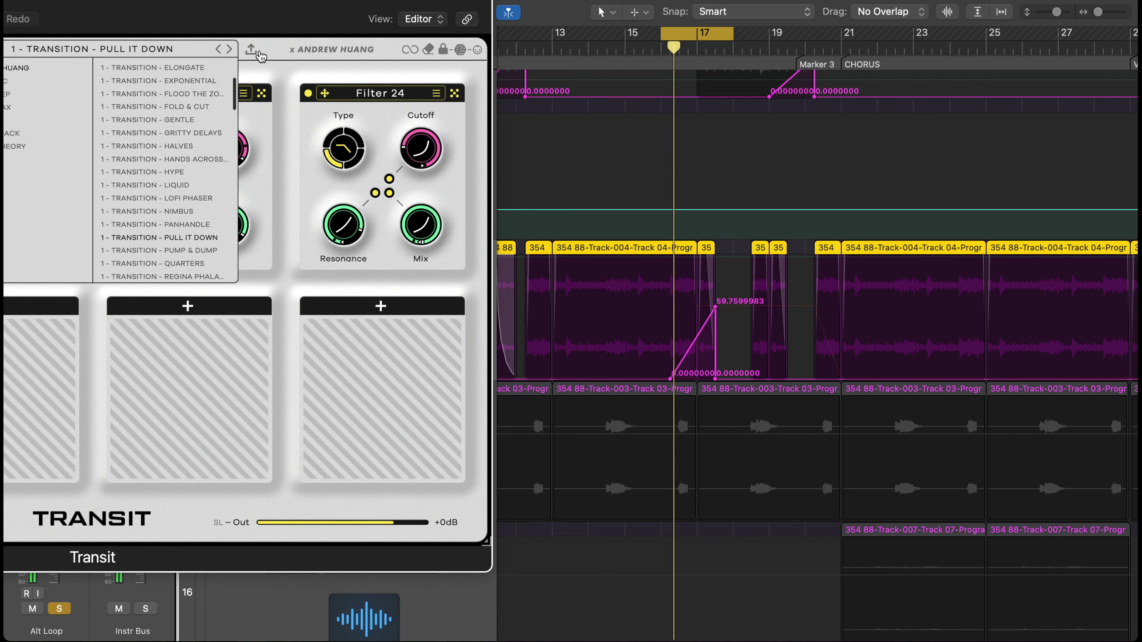
{"action": "left_click_drag", "start_coordinate": [270, 1], "coordinate": [431, 16]}
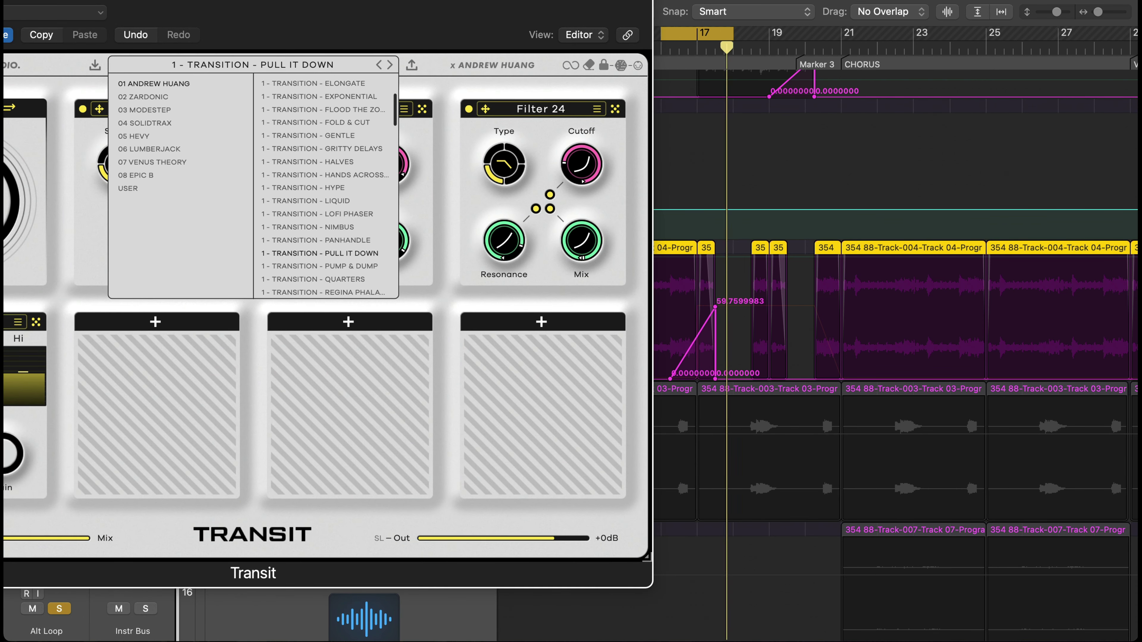
{"action": "left_click_drag", "start_coordinate": [351, 7], "coordinate": [584, 3]}
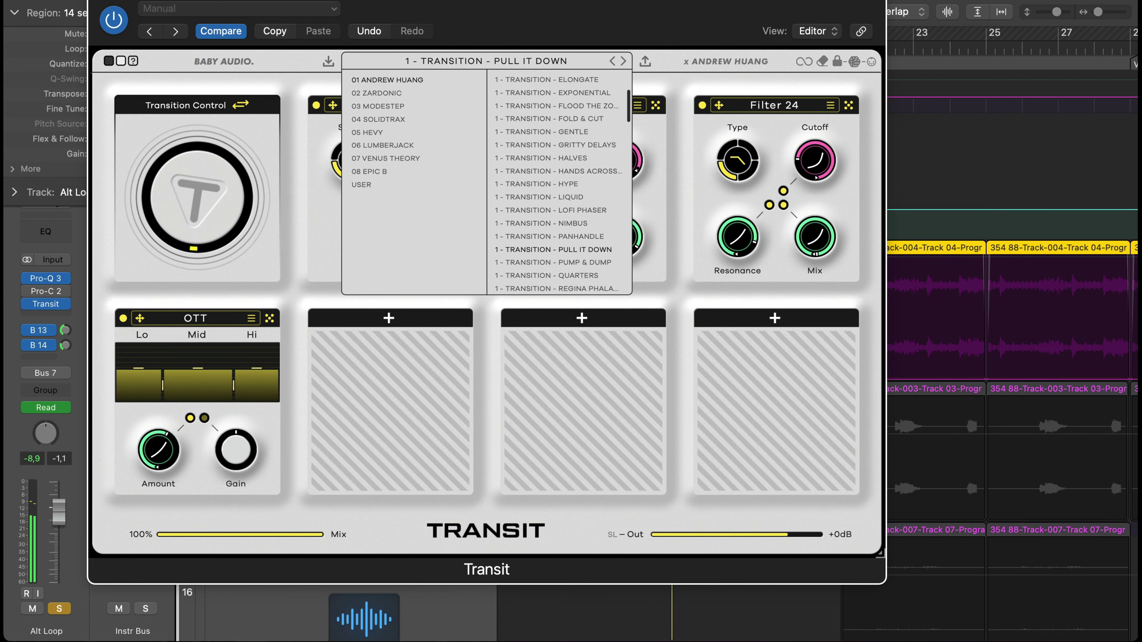
{"action": "key", "text": "v"}
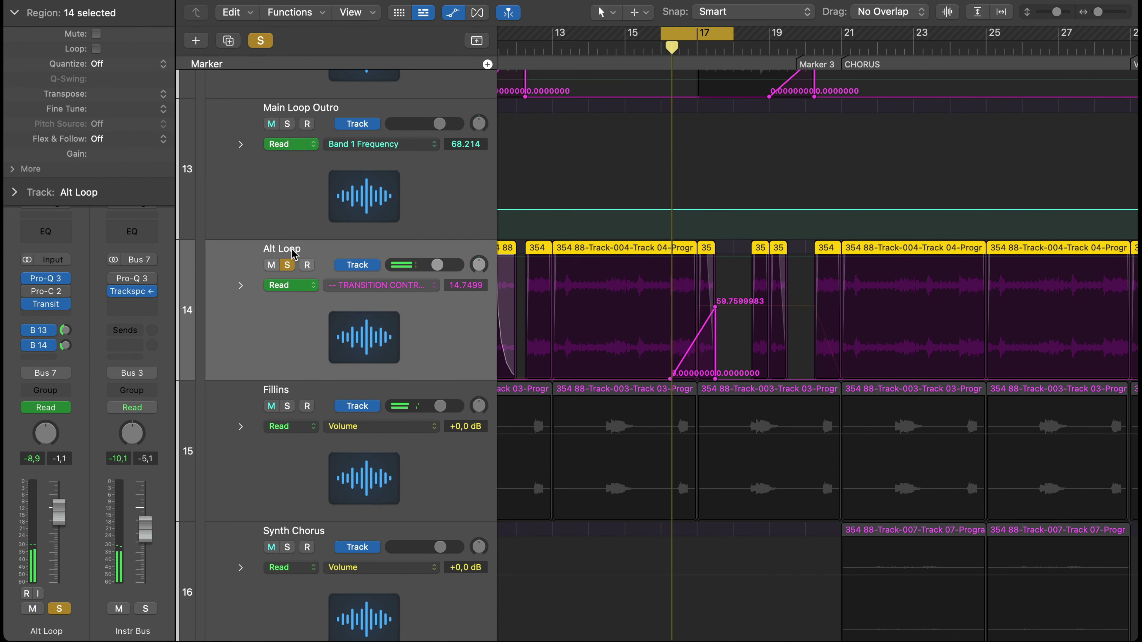
{"action": "key", "text": "space"}
{"action": "key", "text": "c"}
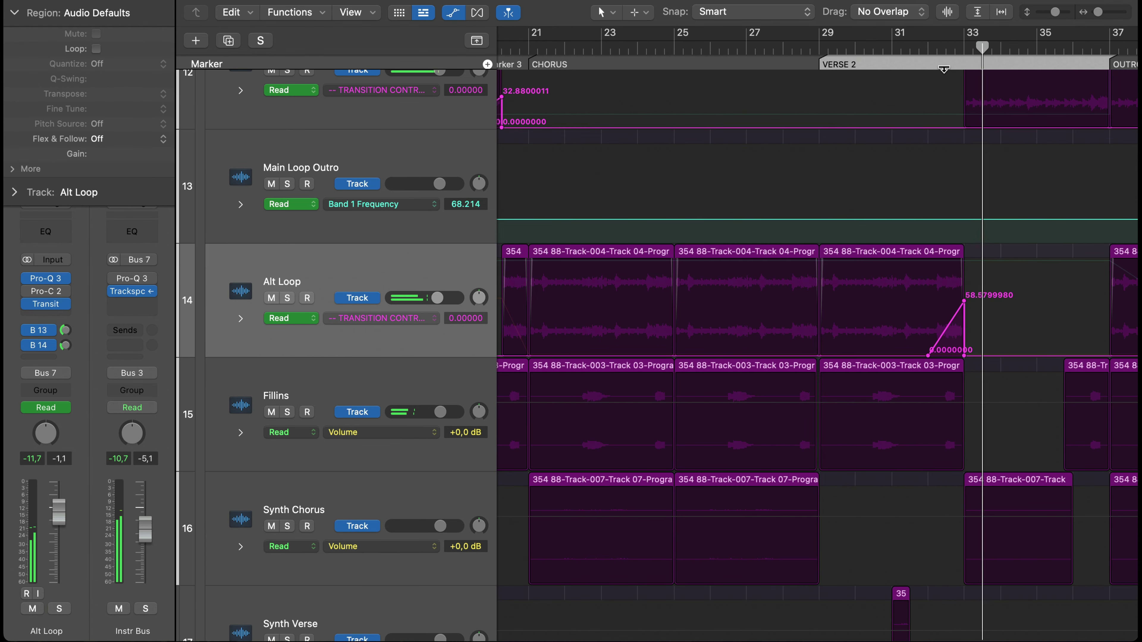
Step: Draw a Transition Control ramp on the outro's Alt Loop region from about bar 40 up to 28.56 at the region's end
{"action": "key", "text": "z"}
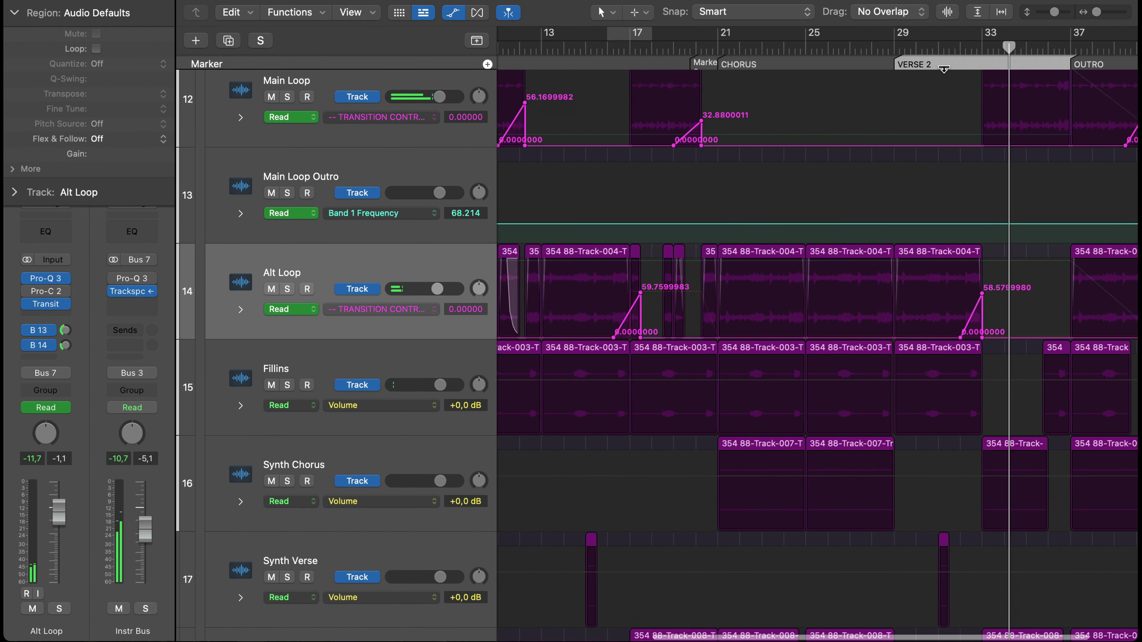
{"action": "scroll", "coordinate": [943, 68], "scroll_direction": "up", "scroll_amount": 5}
{"action": "scroll", "coordinate": [944, 67], "scroll_direction": "right", "scroll_amount": 4}
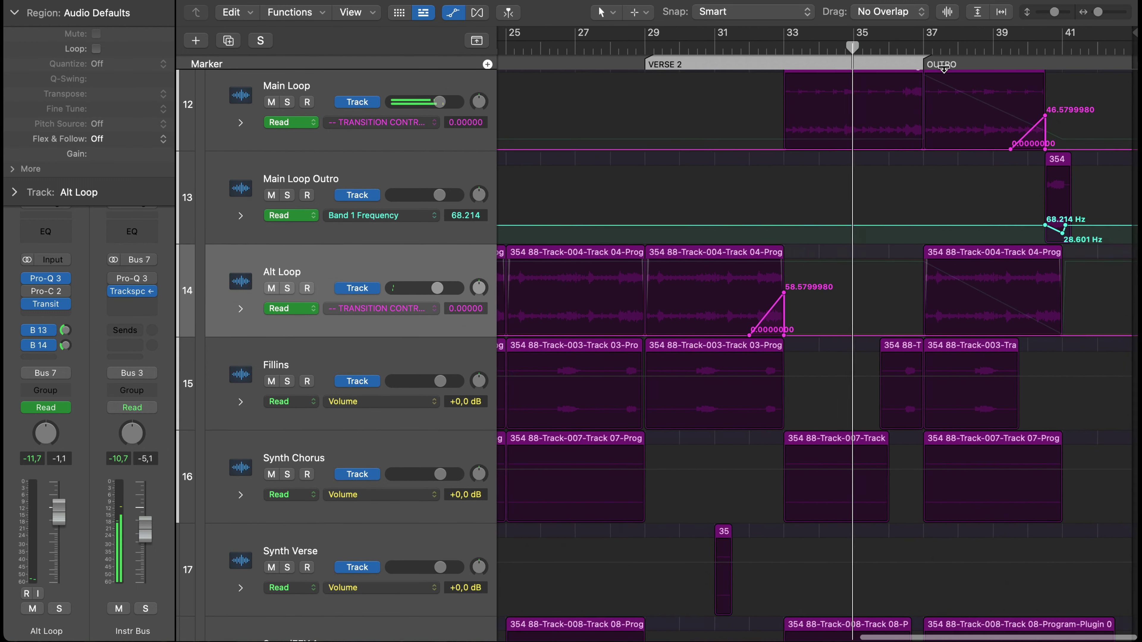
{"action": "scroll", "coordinate": [943, 67], "scroll_direction": "up", "scroll_amount": 1}
{"action": "mouse_move", "coordinate": [1035, 347]}
{"action": "left_mouse_down"}
{"action": "mouse_move", "coordinate": [1059, 355]}
{"action": "mouse_move", "coordinate": [1045, 353]}
{"action": "left_mouse_up"}
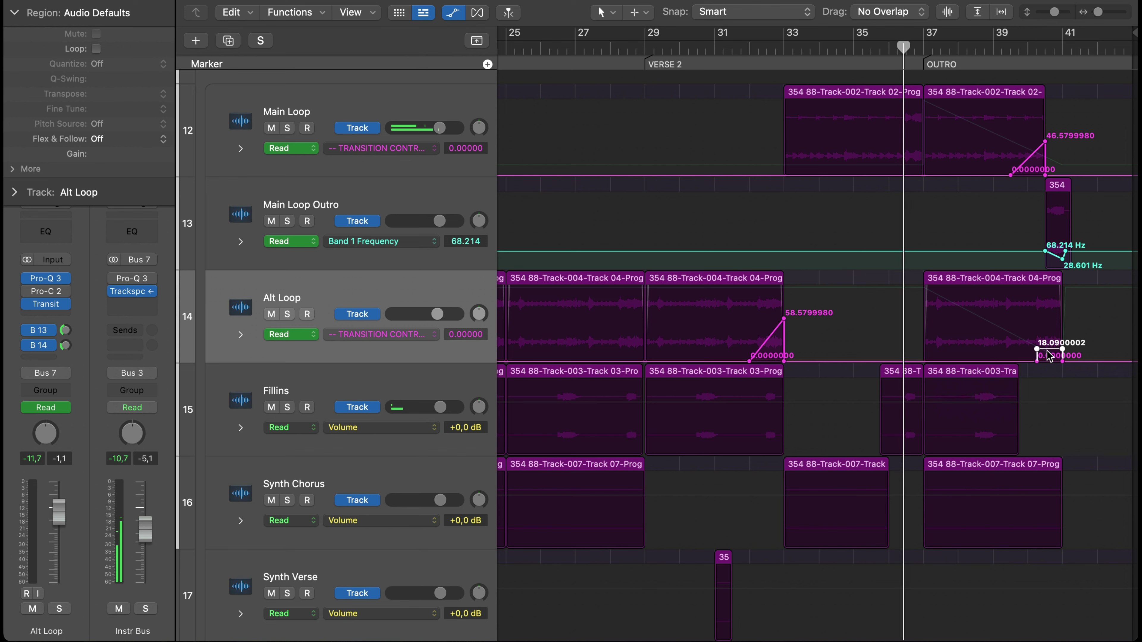
{"action": "left_click", "coordinate": [1037, 349]}
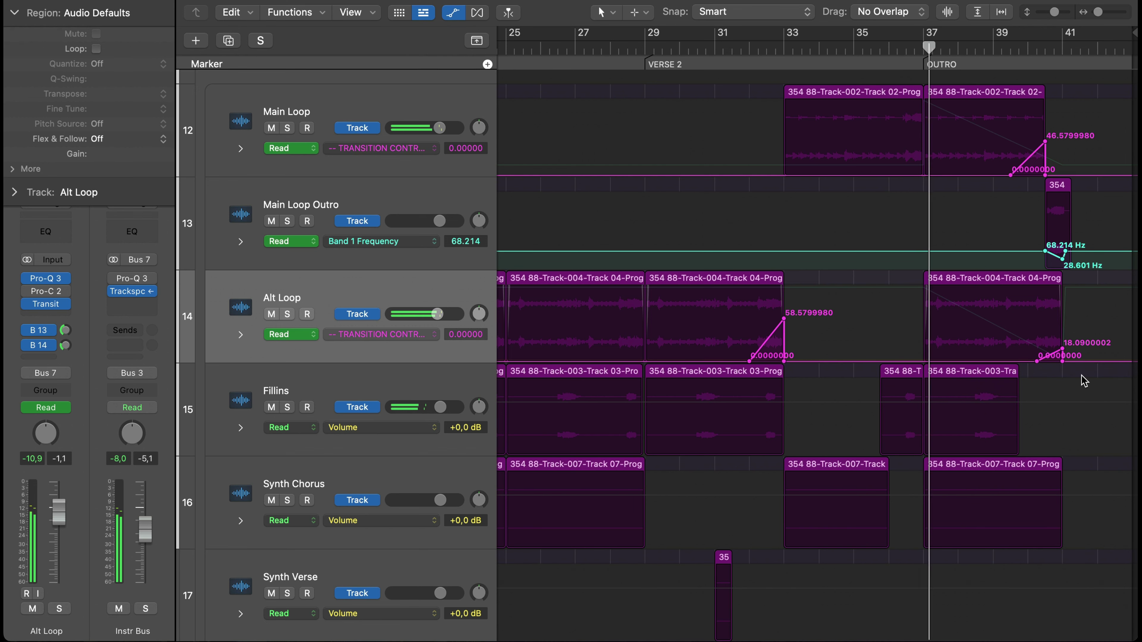
{"action": "left_click_drag", "start_coordinate": [1067, 353], "coordinate": [1067, 345]}
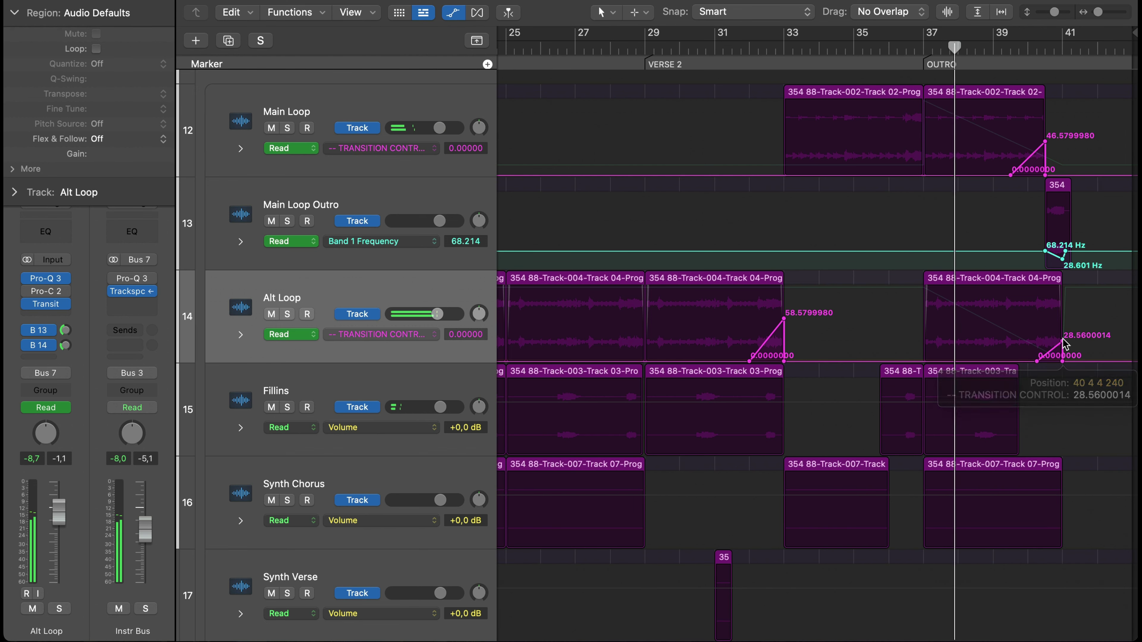
Step: Hide the track automation, listen to the outro through to its end, and stop playback
{"action": "key", "text": "a"}
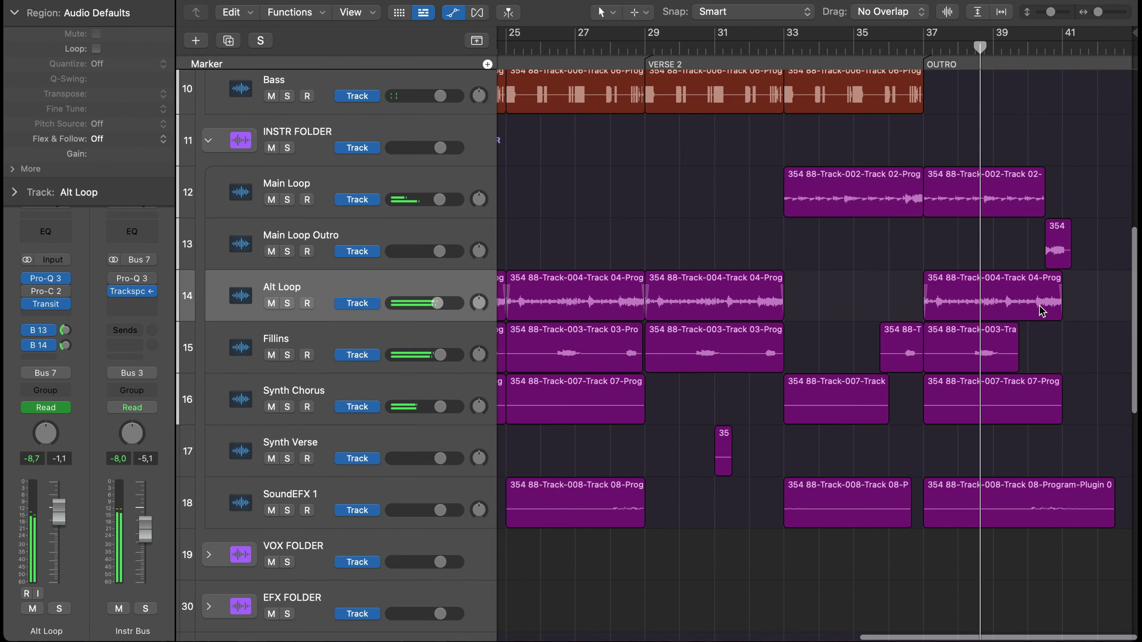
{"action": "key", "text": "z"}
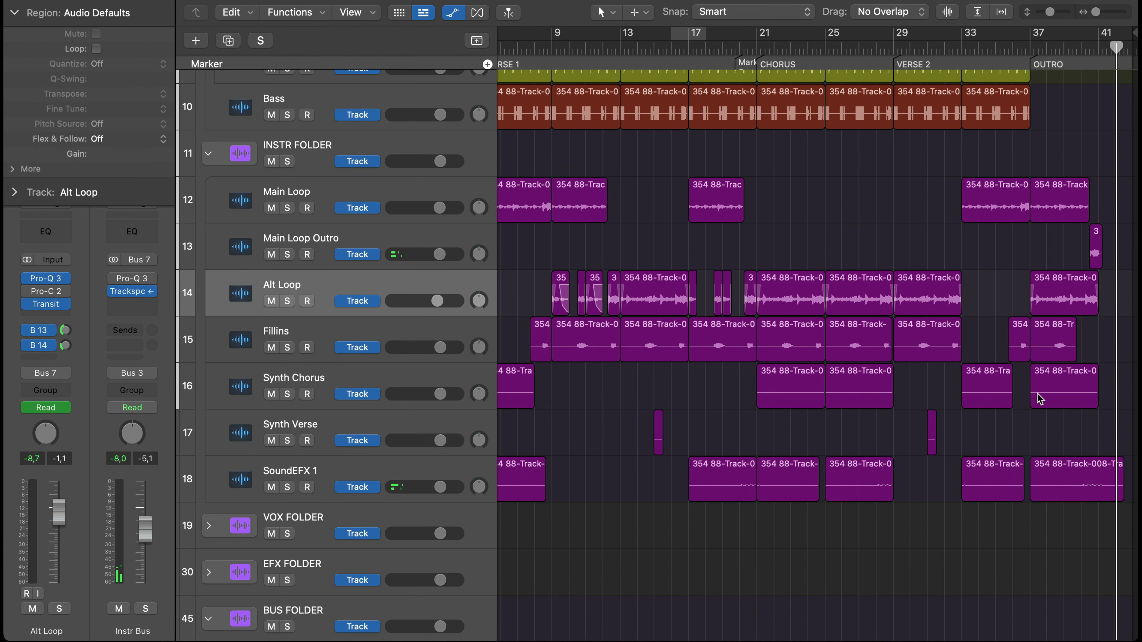
{"action": "key", "text": "space"}
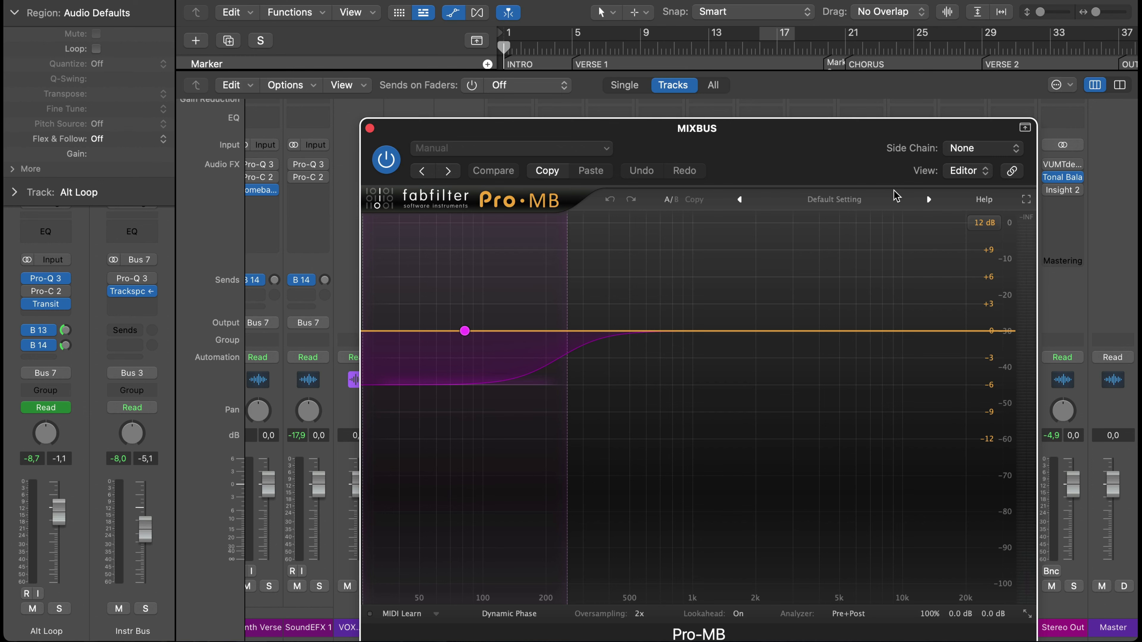
Step: Play from VERSE 1 and raise the low band's level in the MIXBUS Pro-MB by about 2 dB
{"action": "key", "text": "space"}
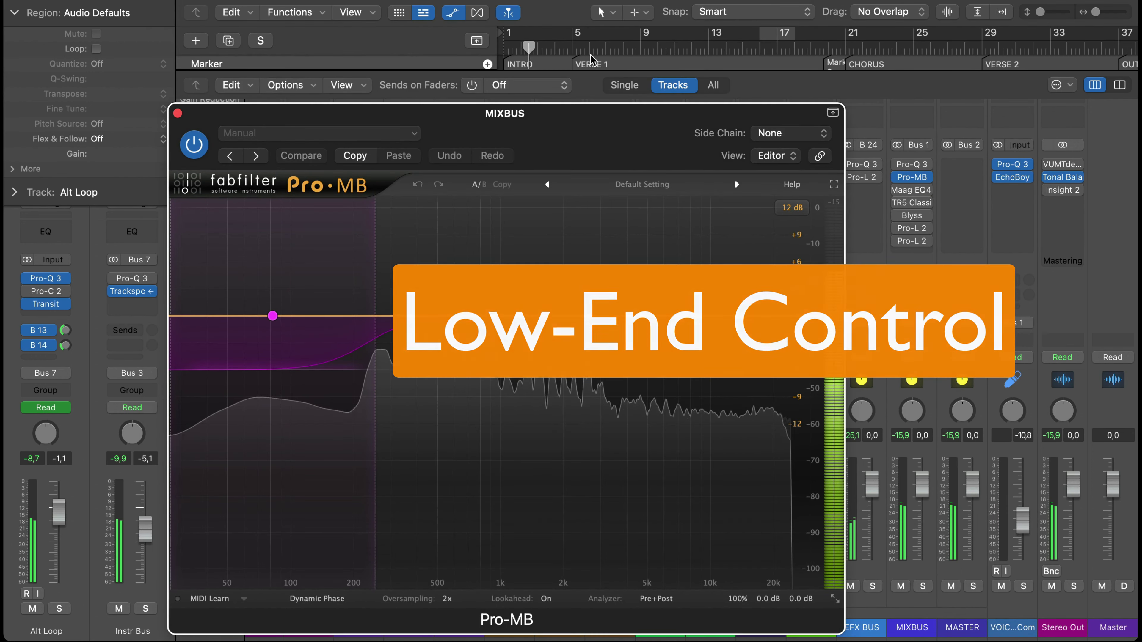
{"action": "left_click", "coordinate": [575, 46]}
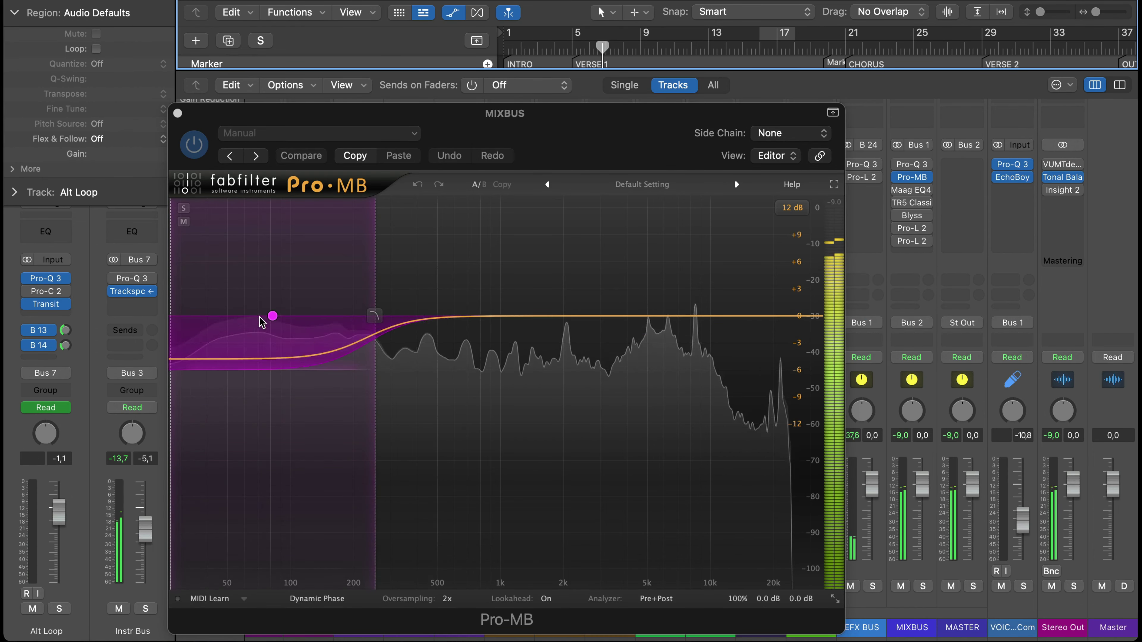
{"action": "left_click_drag", "start_coordinate": [272, 316], "coordinate": [273, 296]}
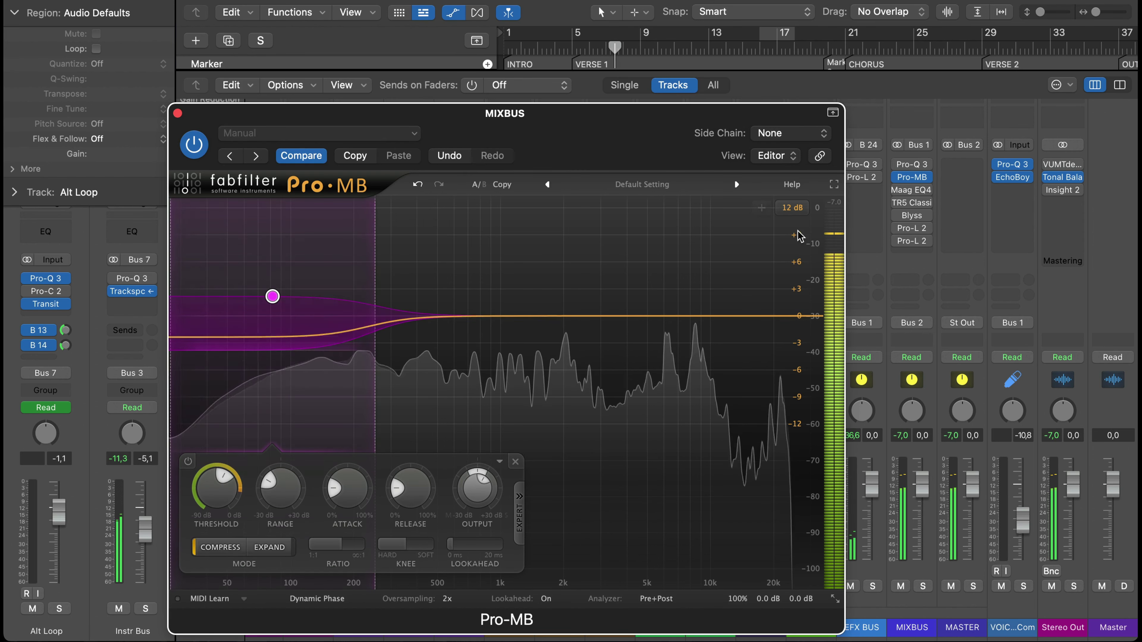
Step: Open the Blyss plug-in on the MIXBUS channel and start playback
{"action": "mouse_move", "coordinate": [897, 220]}
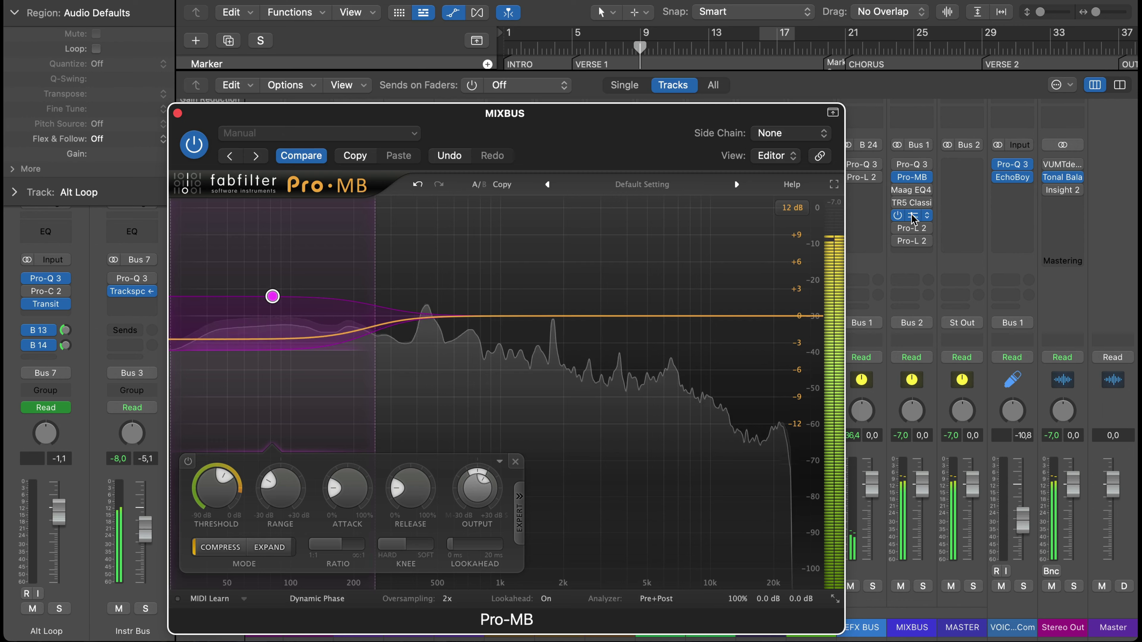
{"action": "left_click", "coordinate": [912, 216]}
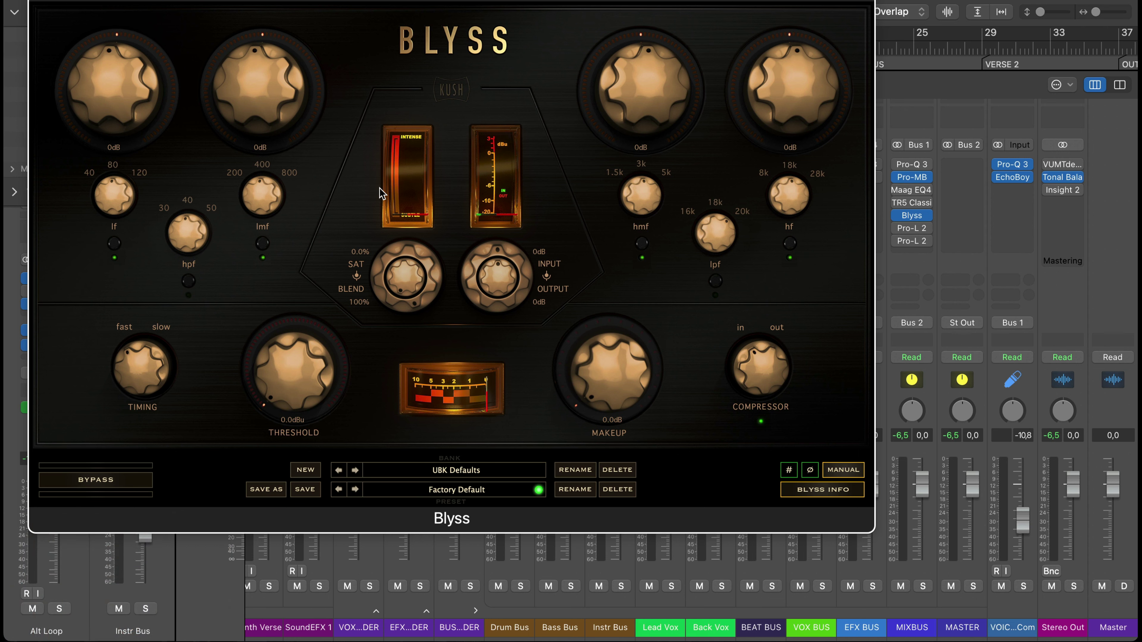
{"action": "key", "text": "space"}
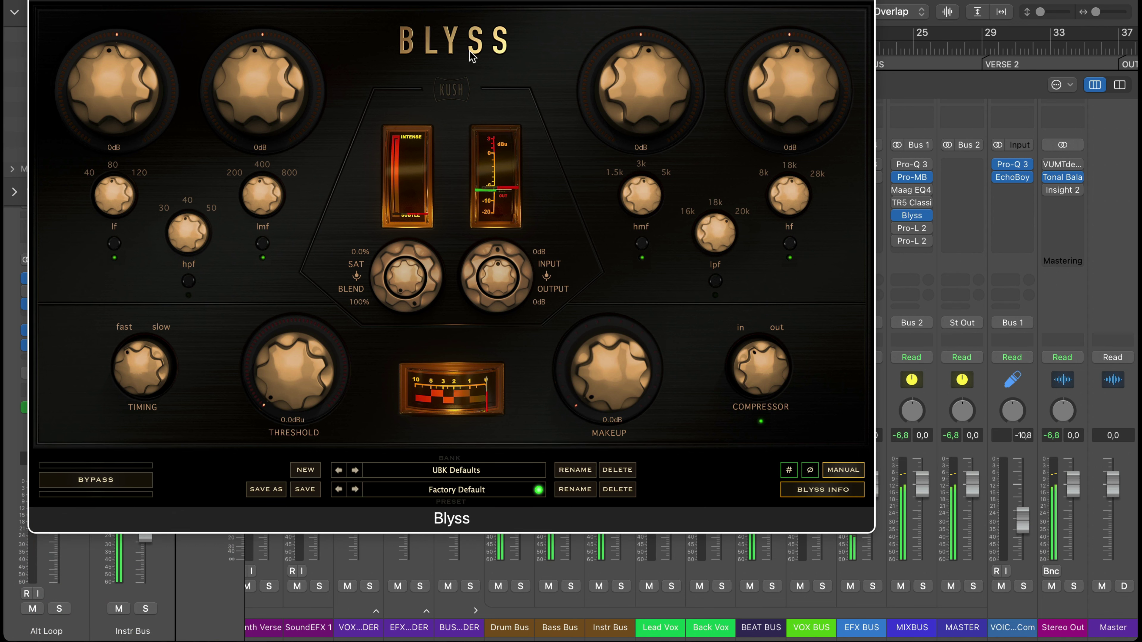
Step: Check the mix's low and low-mid balance in the Stereo Out's Tonal Balance Control and close its window
{"action": "left_click", "coordinate": [1064, 177]}
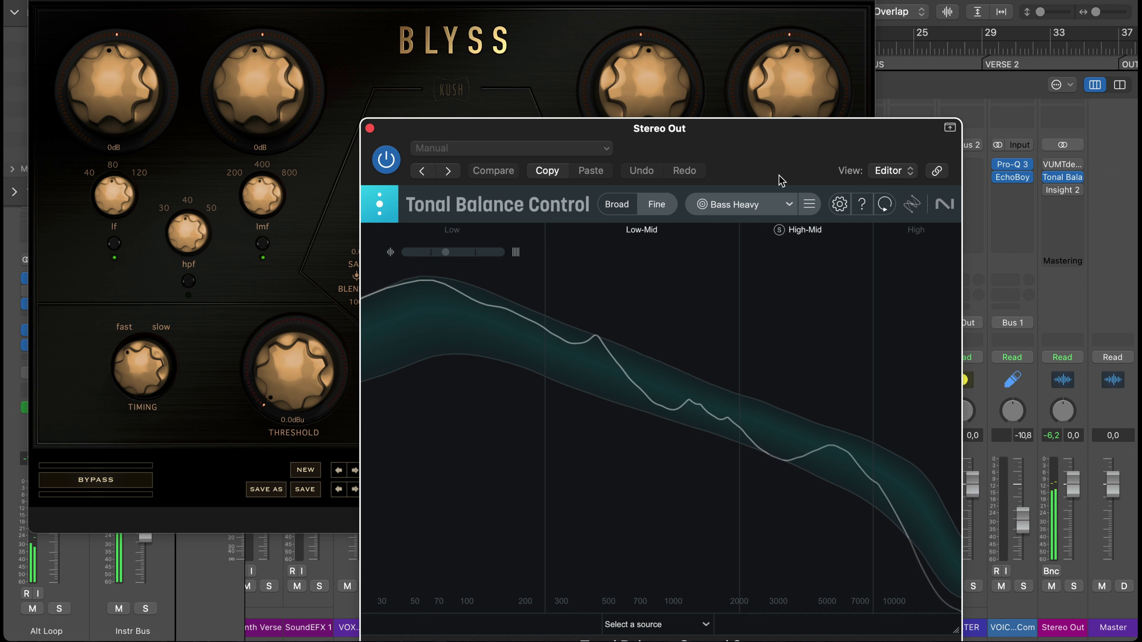
{"action": "left_click_drag", "start_coordinate": [759, 150], "coordinate": [759, 54]}
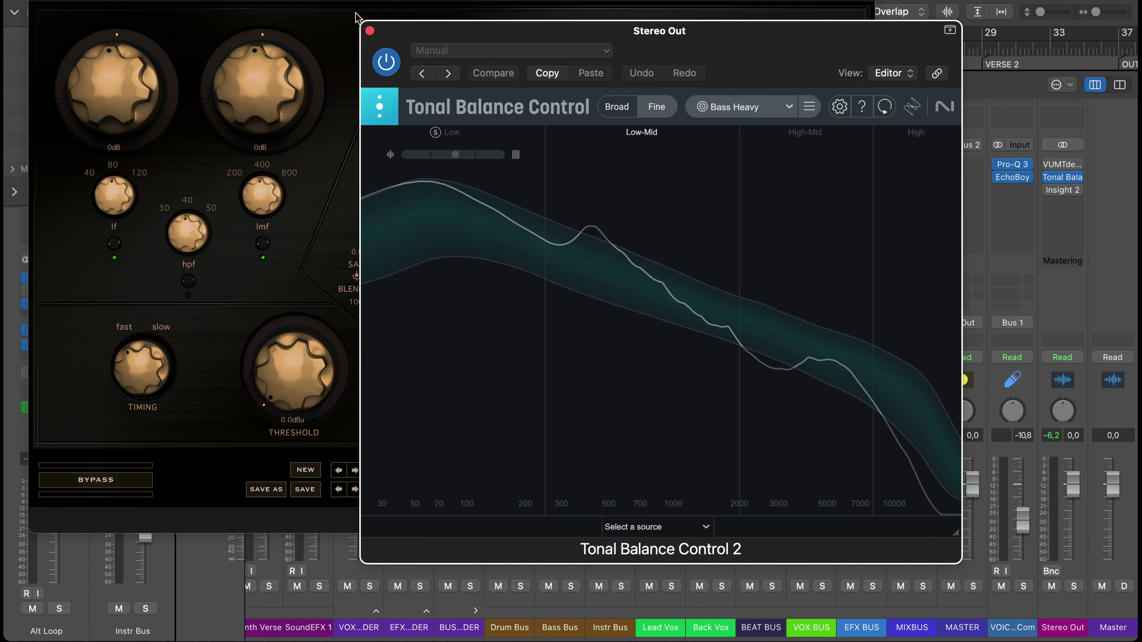
{"action": "left_click_drag", "start_coordinate": [462, 41], "coordinate": [1072, 33]}
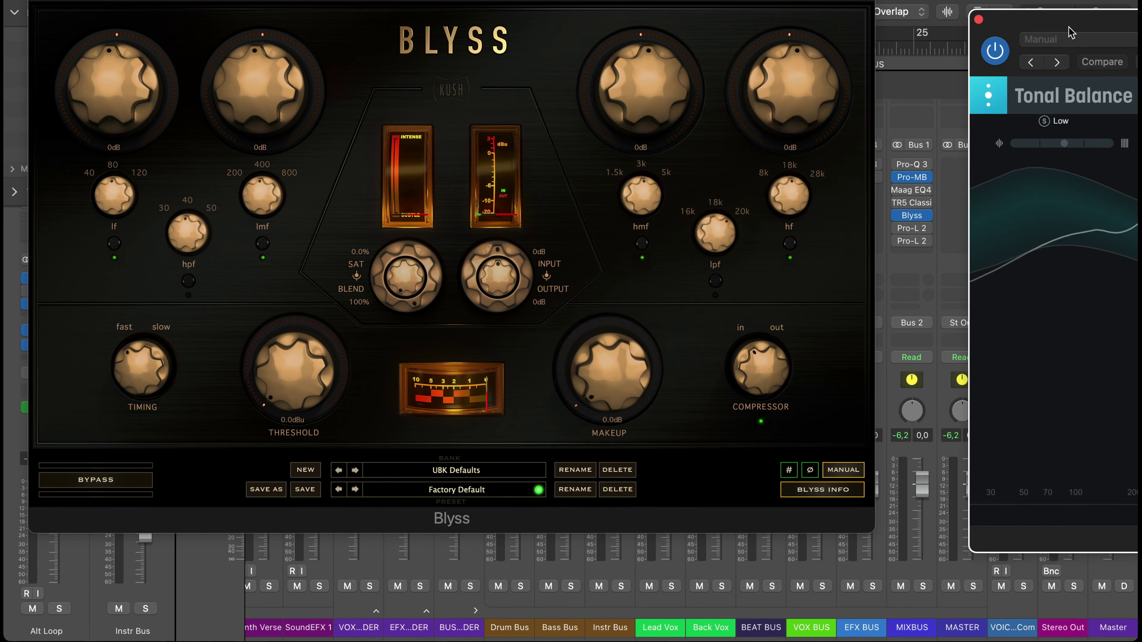
{"action": "left_click", "coordinate": [978, 19]}
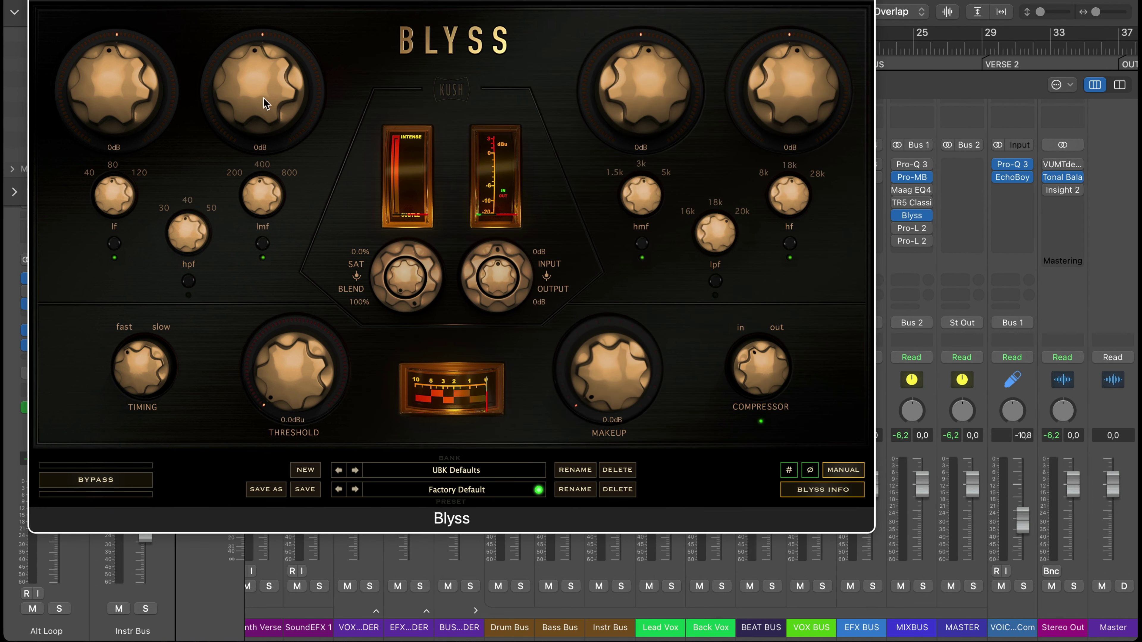
Step: Play the mix from about bar 8 and cut Blyss's low-mid (lmf) band to -2.25 dB
{"action": "left_click_drag", "start_coordinate": [250, 108], "coordinate": [250, 138]}
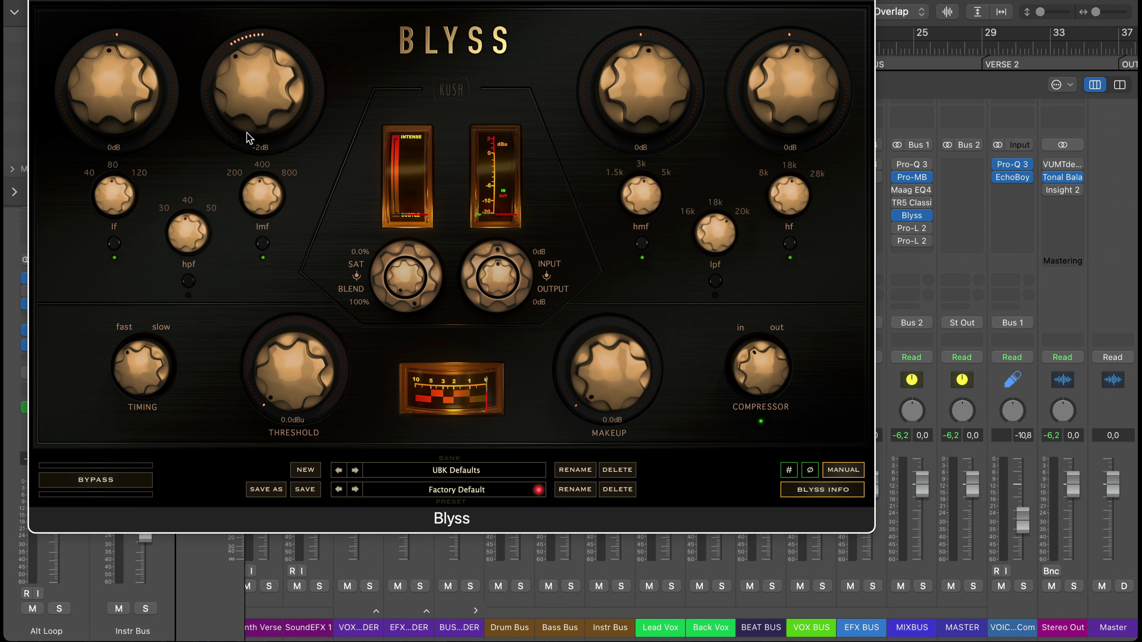
{"action": "key", "text": "space"}
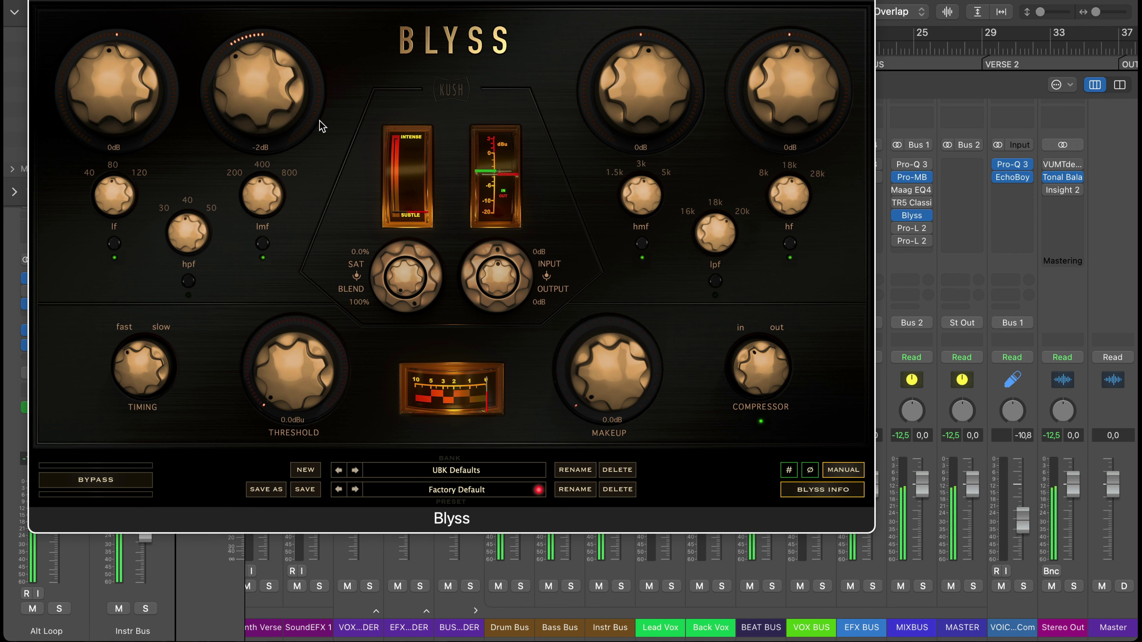
{"action": "left_click_drag", "start_coordinate": [249, 87], "coordinate": [250, 232]}
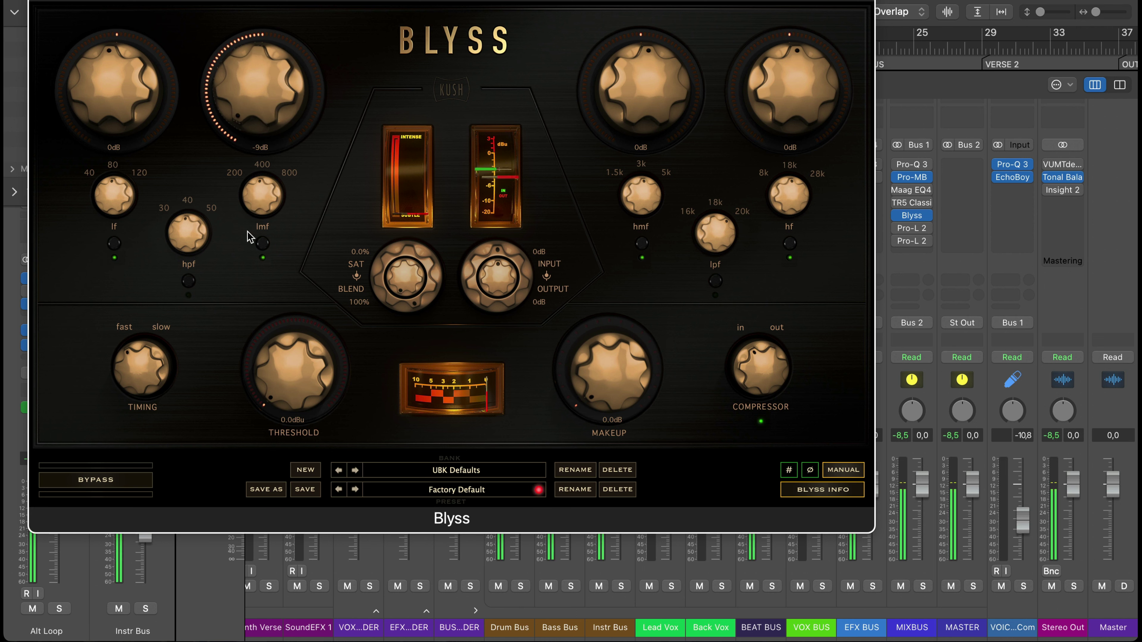
{"action": "left_click_drag", "start_coordinate": [247, 121], "coordinate": [249, 62]}
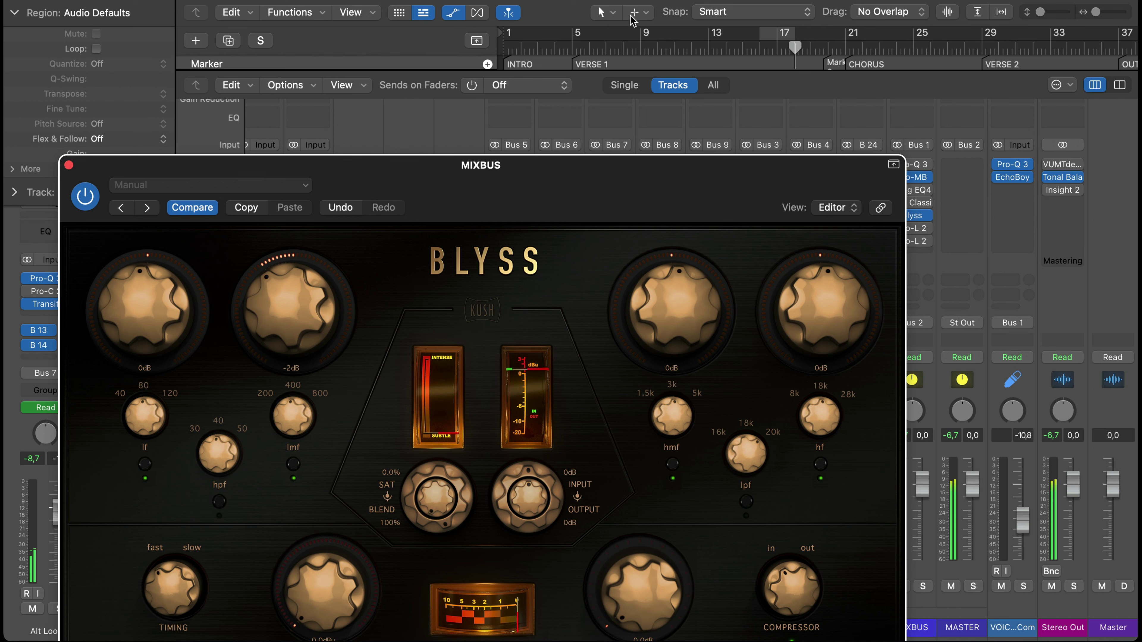
{"action": "left_click", "coordinate": [625, 47]}
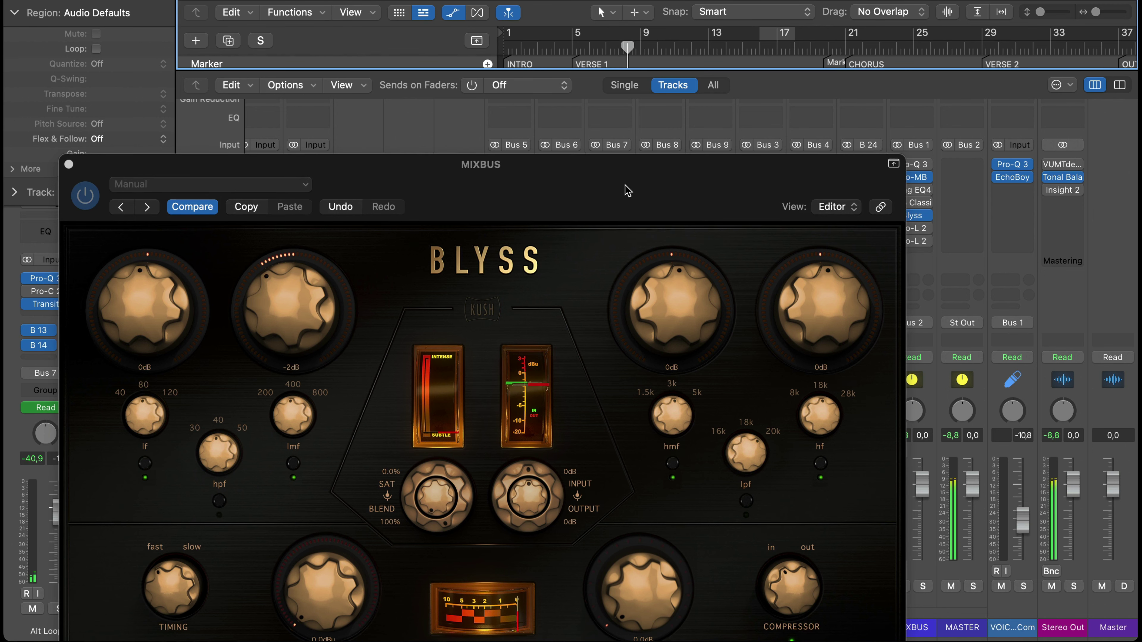
{"action": "left_click_drag", "start_coordinate": [625, 185], "coordinate": [605, 0]}
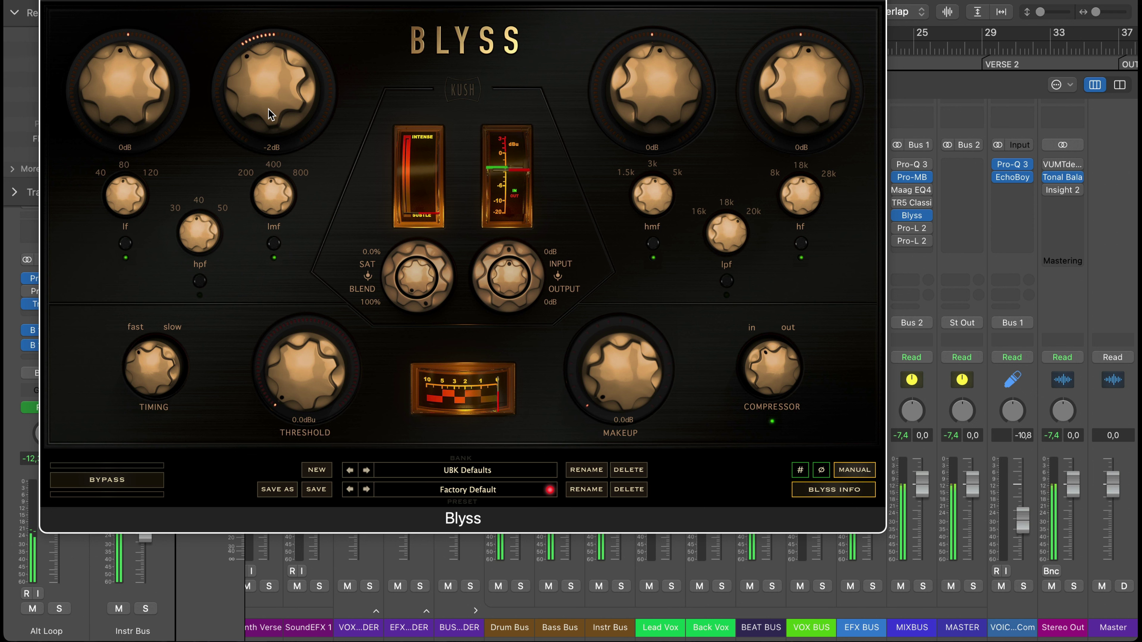
{"action": "scroll", "coordinate": [268, 111], "scroll_direction": "down", "scroll_amount": 1}
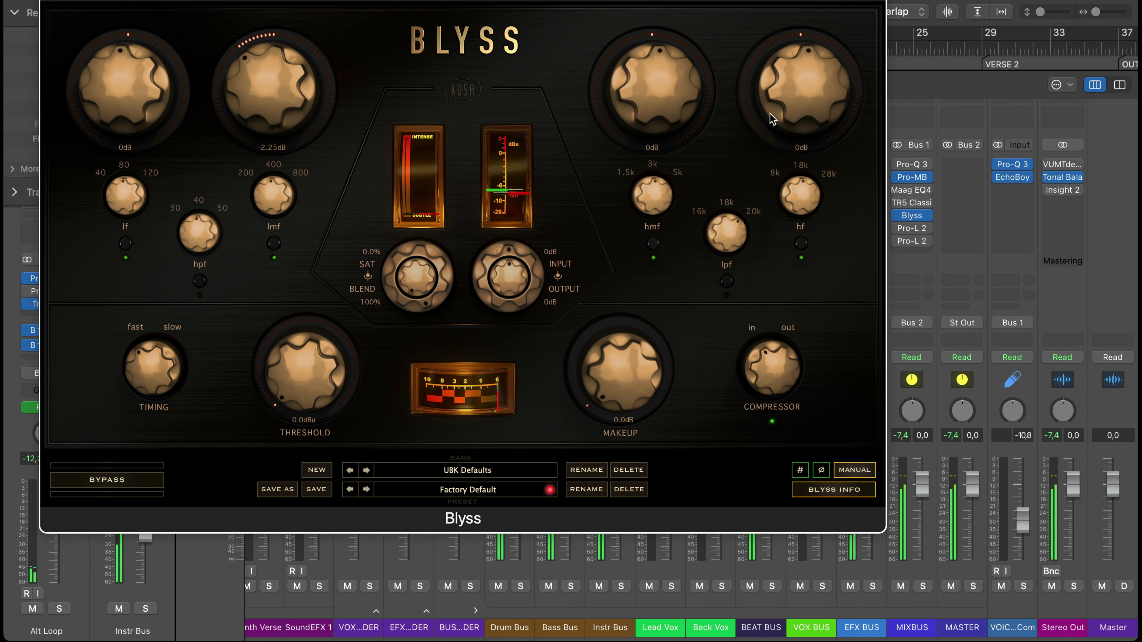
Step: Boost Blyss's high-mid (hmf) band to +2 dB and compare the sound with the plug-in bypassed and active
{"action": "left_click_drag", "start_coordinate": [650, 99], "coordinate": [639, 69]}
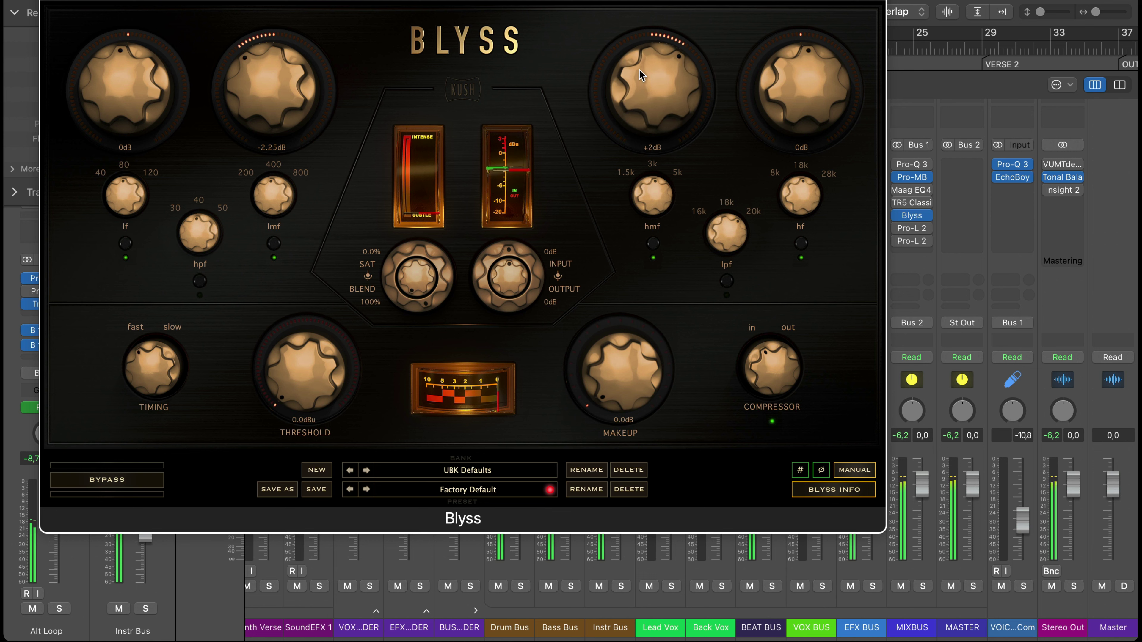
{"action": "left_click", "coordinate": [58, 1]}
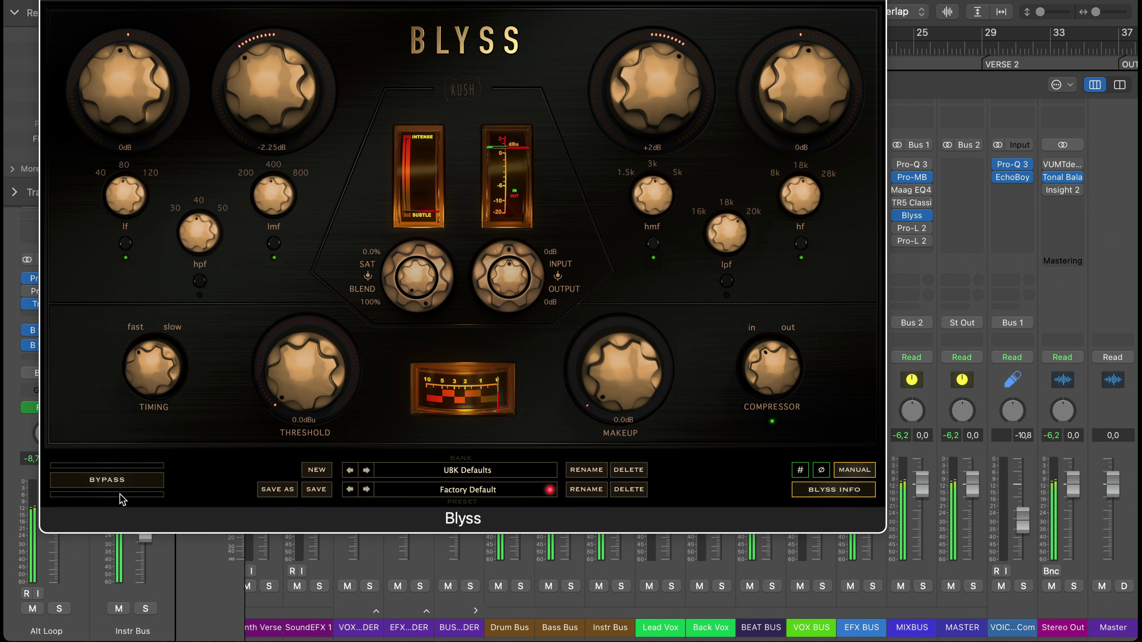
{"action": "left_click", "coordinate": [115, 485]}
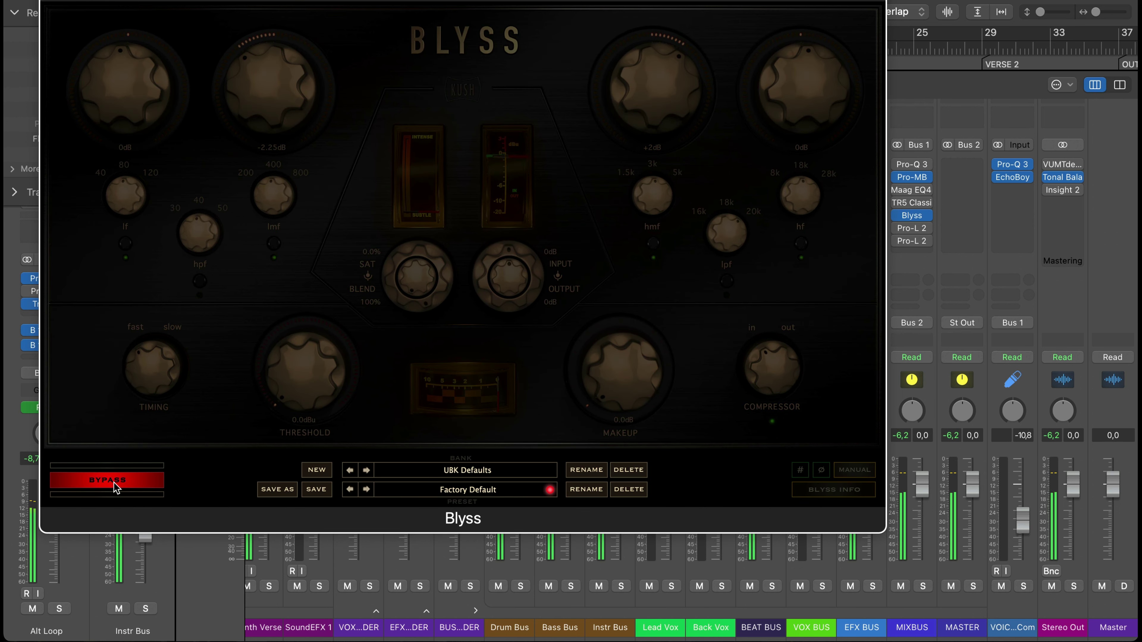
{"action": "left_click", "coordinate": [113, 484]}
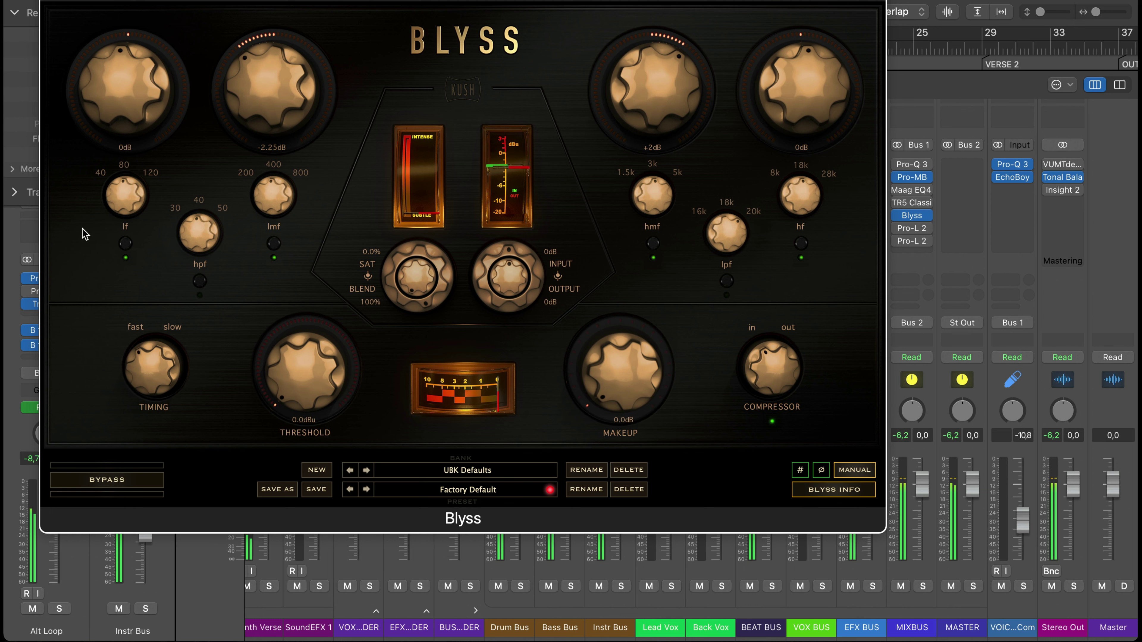
Step: Boost Blyss's low (lf) band to +1 dB and its high (hf) band to +2 dB
{"action": "left_click_drag", "start_coordinate": [127, 196], "coordinate": [127, 224]}
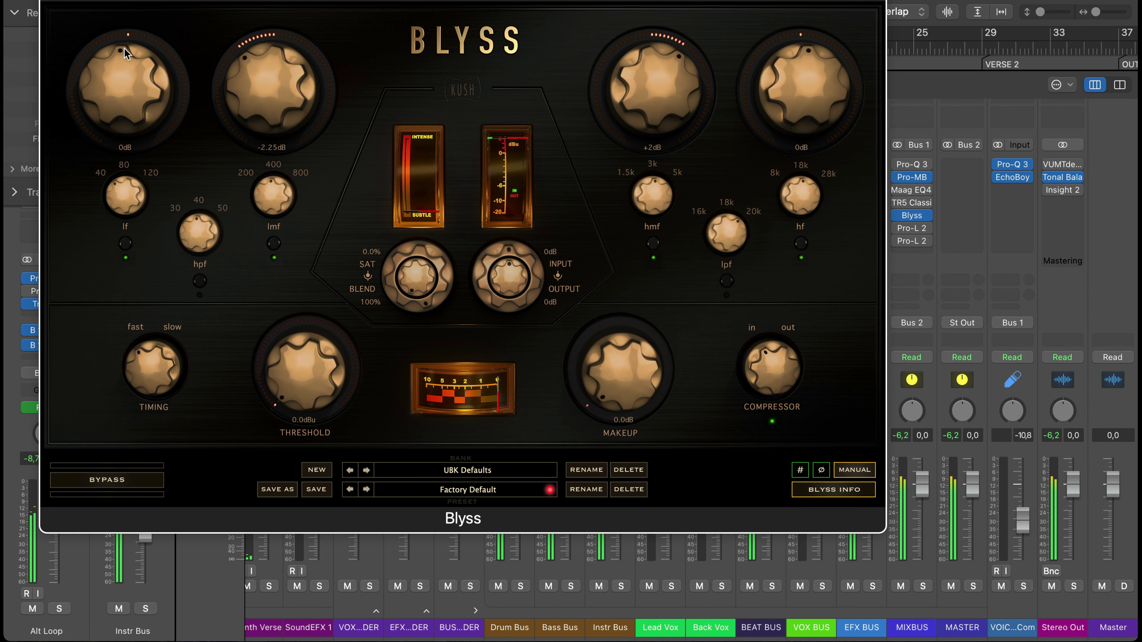
{"action": "left_click_drag", "start_coordinate": [121, 88], "coordinate": [125, 75]}
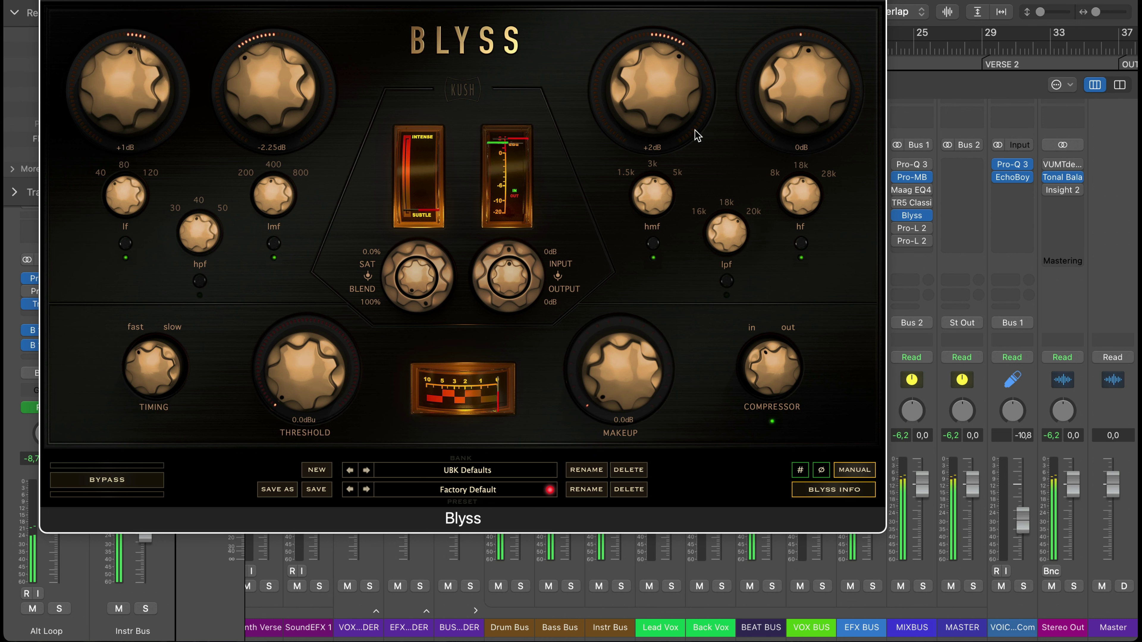
{"action": "left_click_drag", "start_coordinate": [791, 113], "coordinate": [800, 85]}
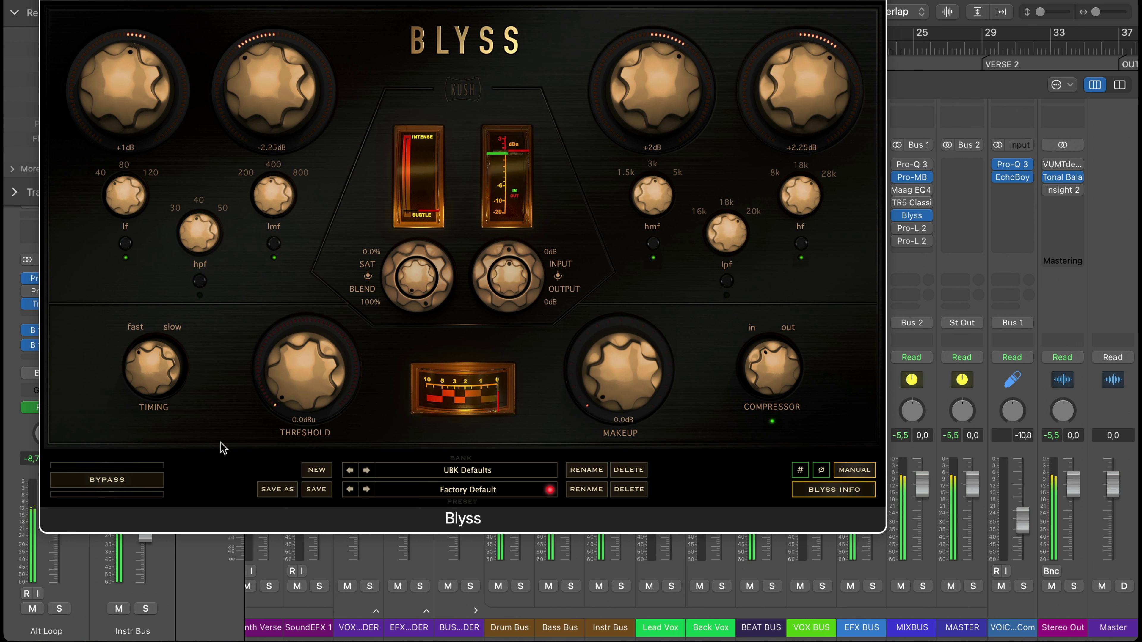
{"action": "left_click_drag", "start_coordinate": [798, 95], "coordinate": [801, 105]}
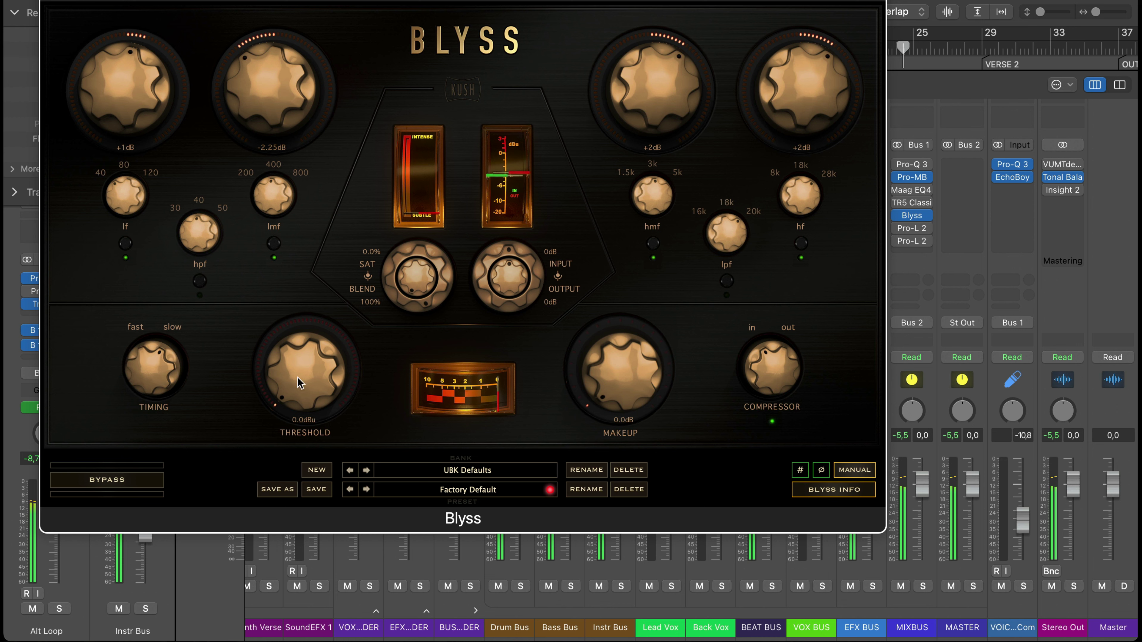
Step: Set Blyss's saturation to 55% and its blend to 36%
{"action": "left_click_drag", "start_coordinate": [413, 276], "coordinate": [416, 162]}
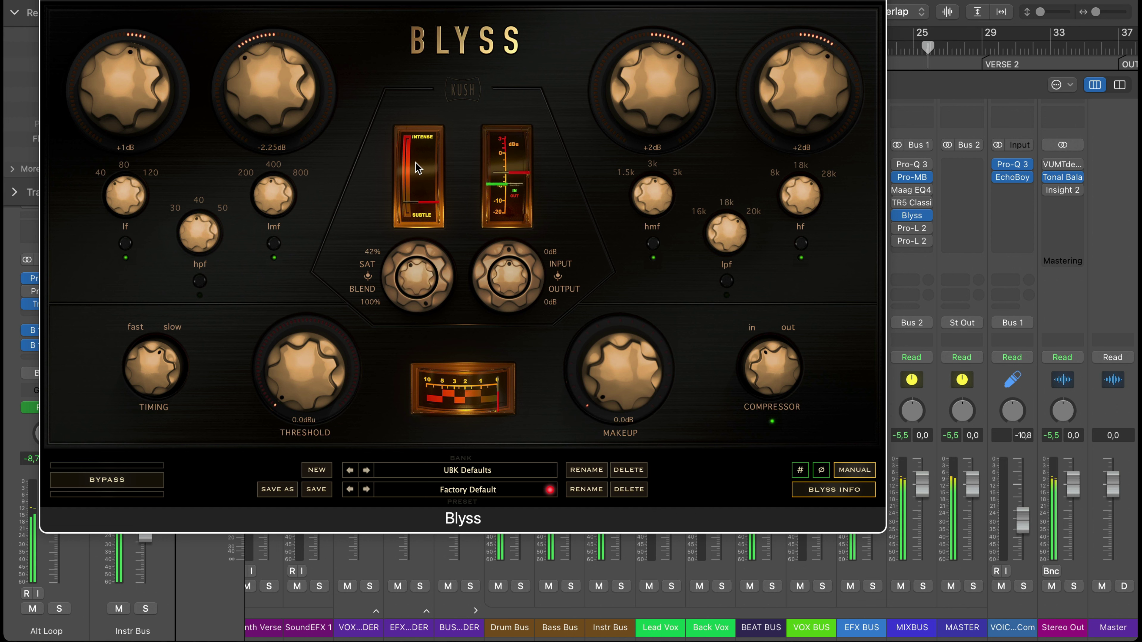
{"action": "left_click_drag", "start_coordinate": [414, 281], "coordinate": [404, 495]}
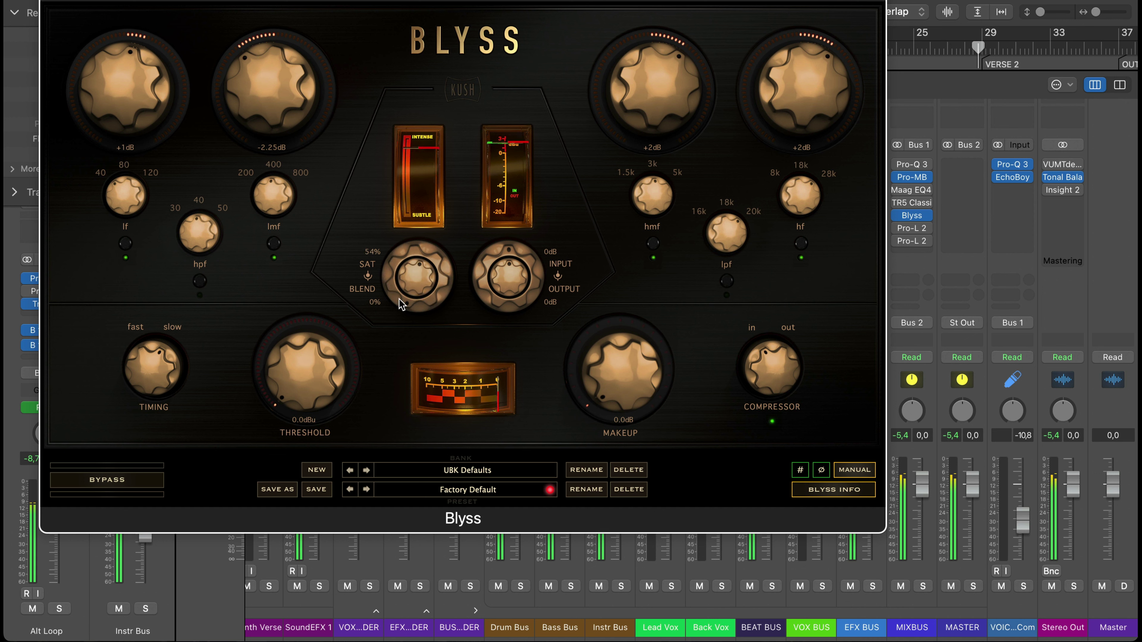
{"action": "left_click_drag", "start_coordinate": [402, 305], "coordinate": [404, 205]}
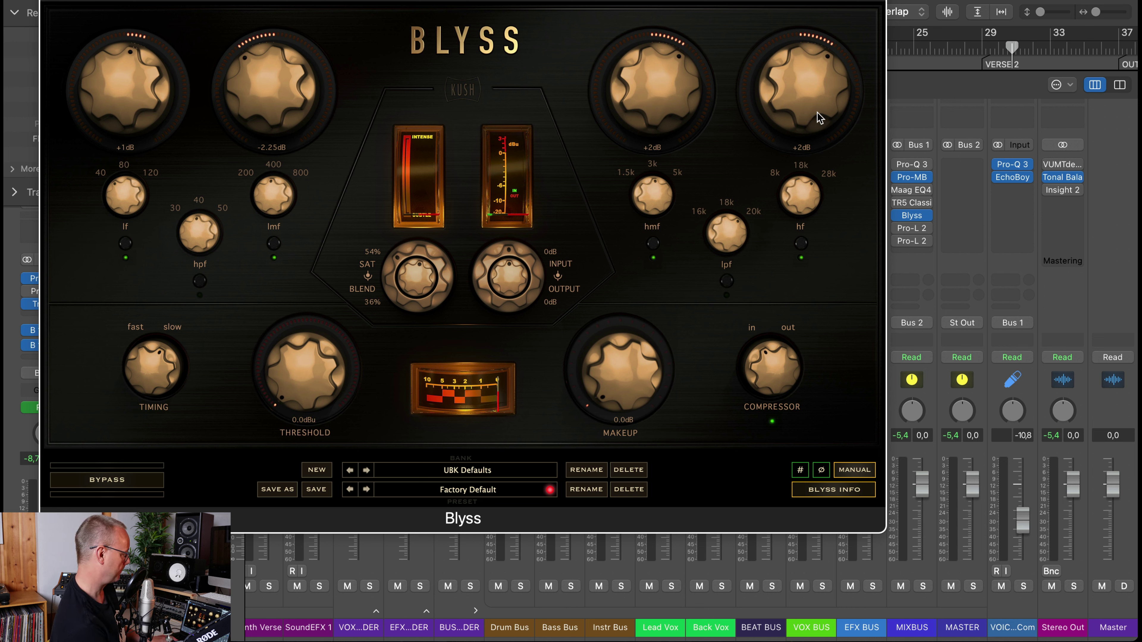
{"action": "left_click_drag", "start_coordinate": [816, 104], "coordinate": [816, 106]}
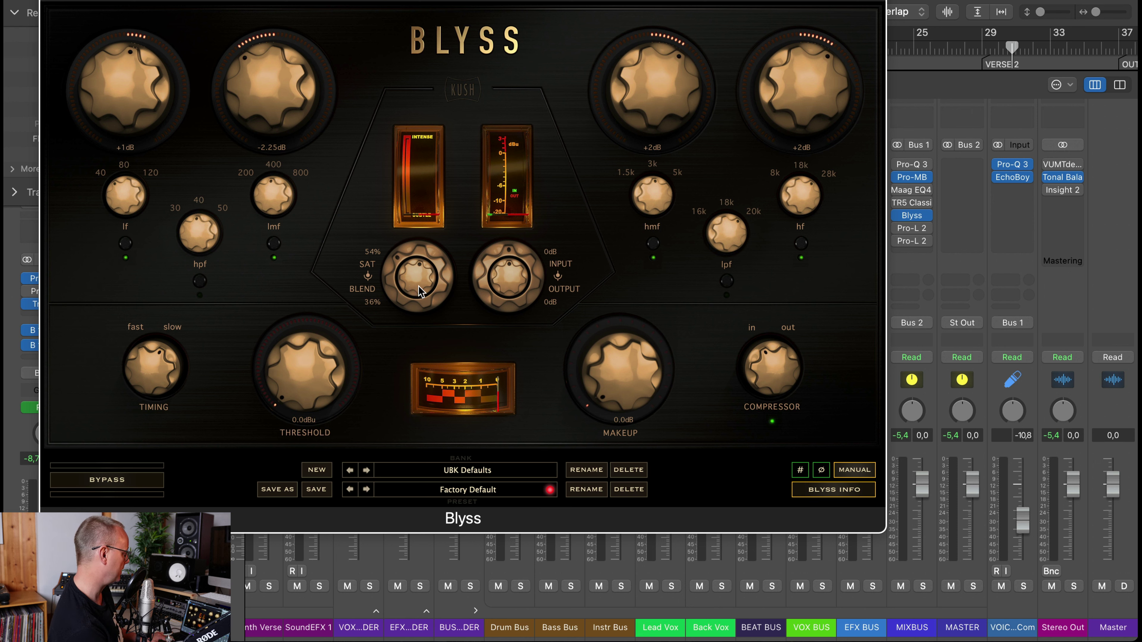
{"action": "left_click_drag", "start_coordinate": [418, 287], "coordinate": [418, 285]}
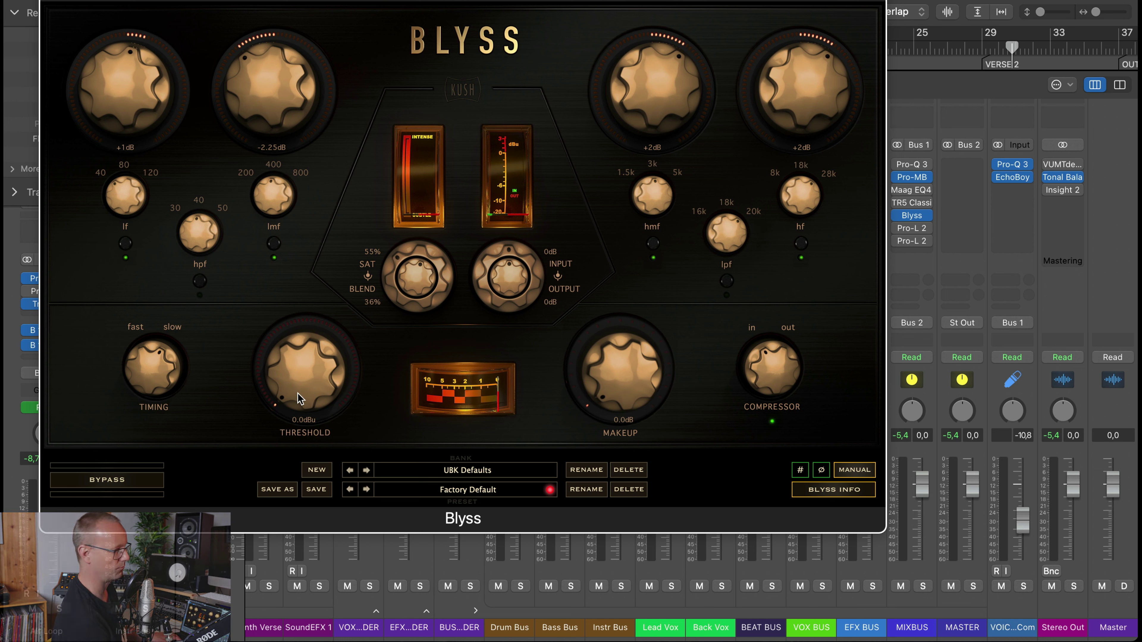
Step: Resume playback and set the Blyss compressor's threshold to -17.8 dBu
{"action": "key", "text": "space"}
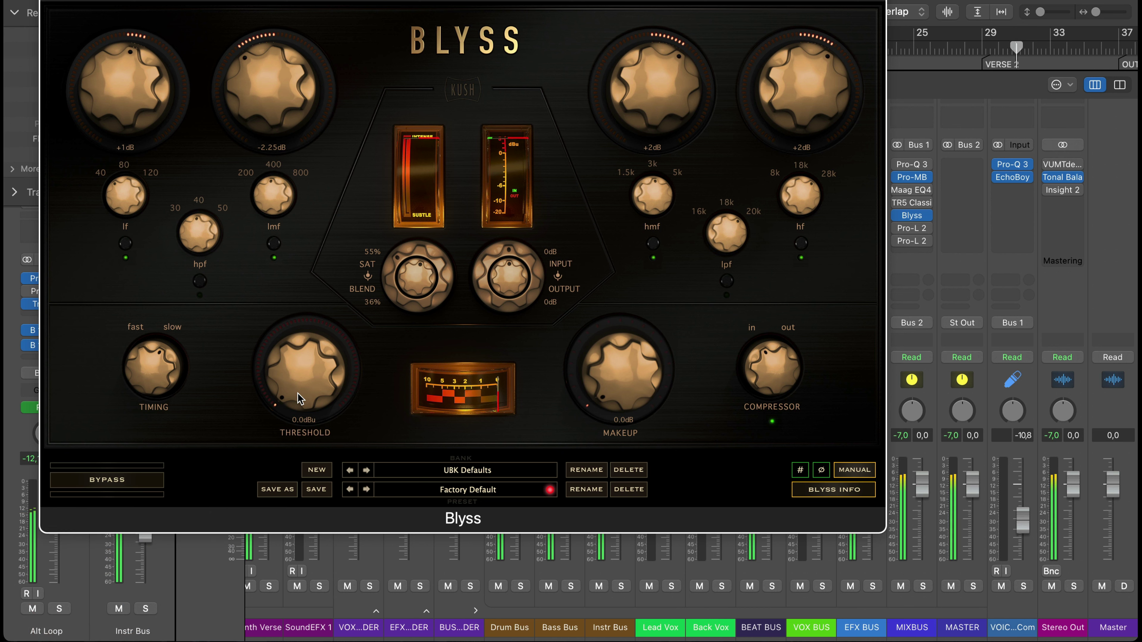
{"action": "left_click_drag", "start_coordinate": [300, 399], "coordinate": [365, 191]}
{"action": "left_click_drag", "start_coordinate": [303, 386], "coordinate": [303, 316]}
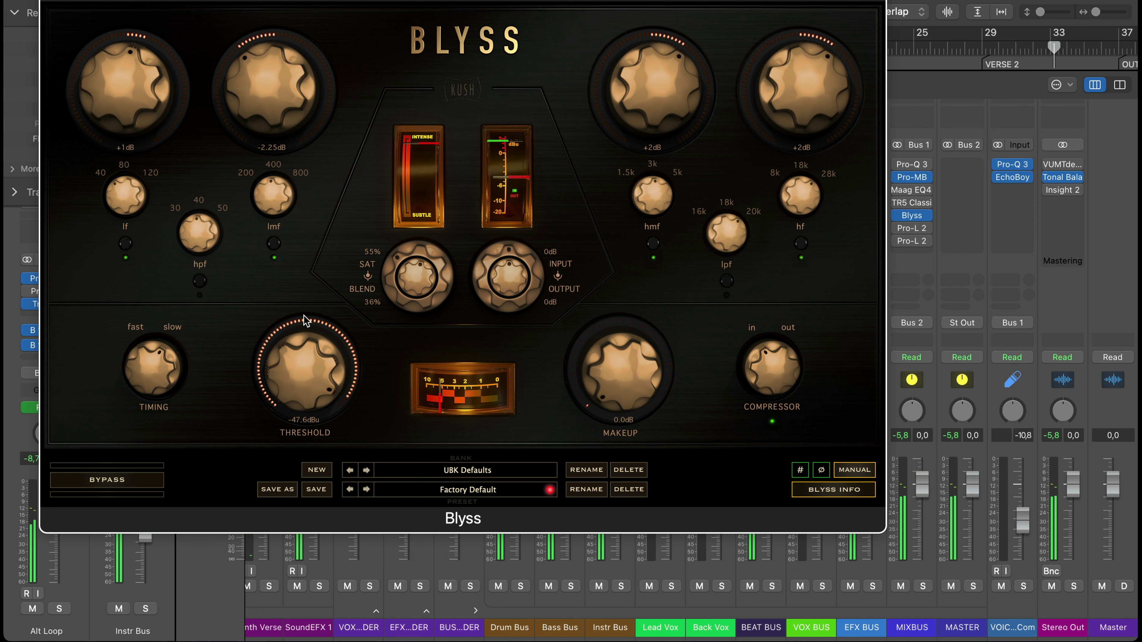
{"action": "left_click_drag", "start_coordinate": [304, 316], "coordinate": [288, 532]}
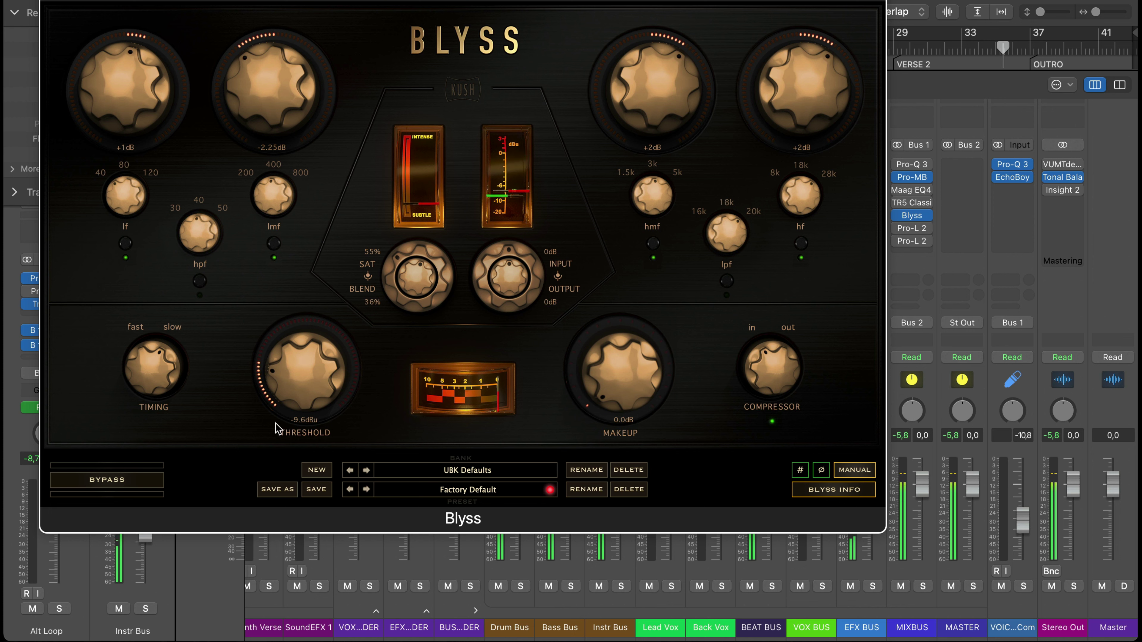
{"action": "left_click_drag", "start_coordinate": [288, 396], "coordinate": [287, 348]}
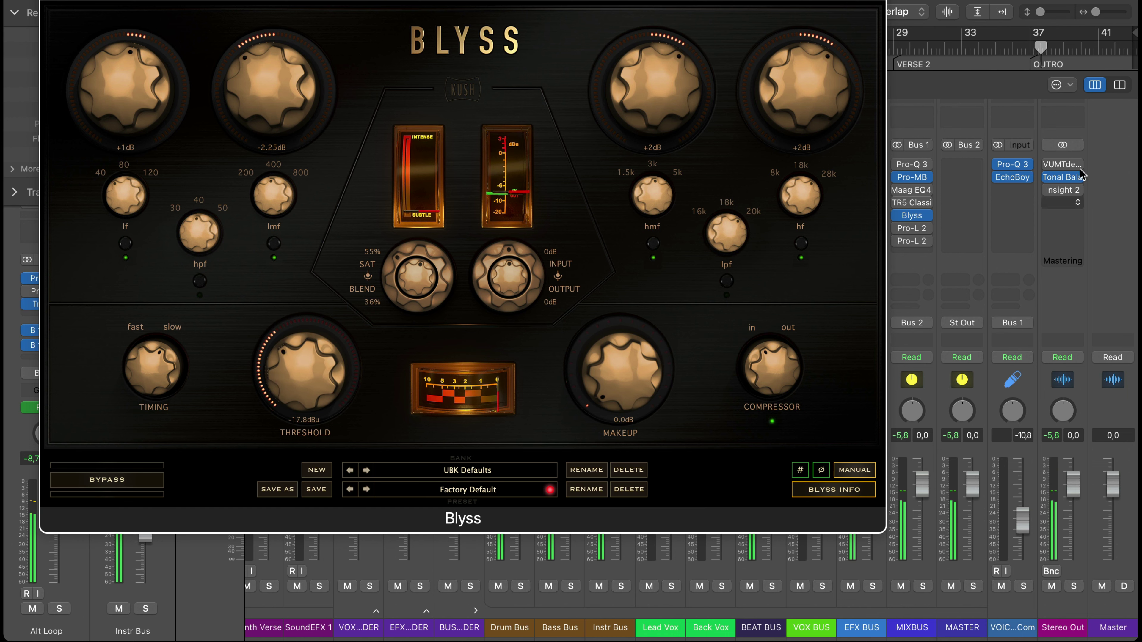
Step: Replay the mix from about bar 12 to listen to the Blyss processing, and close the plug-in window
{"action": "left_click_drag", "start_coordinate": [771, 0], "coordinate": [837, 199]}
{"action": "left_click", "coordinate": [613, 48]}
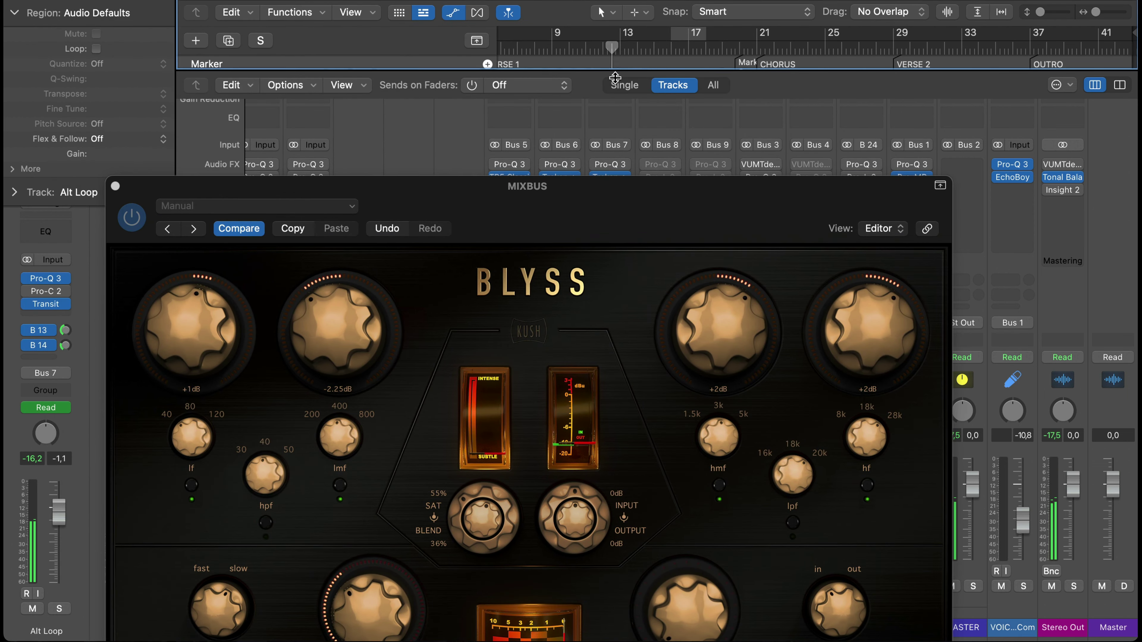
{"action": "left_click_drag", "start_coordinate": [637, 186], "coordinate": [637, 0]}
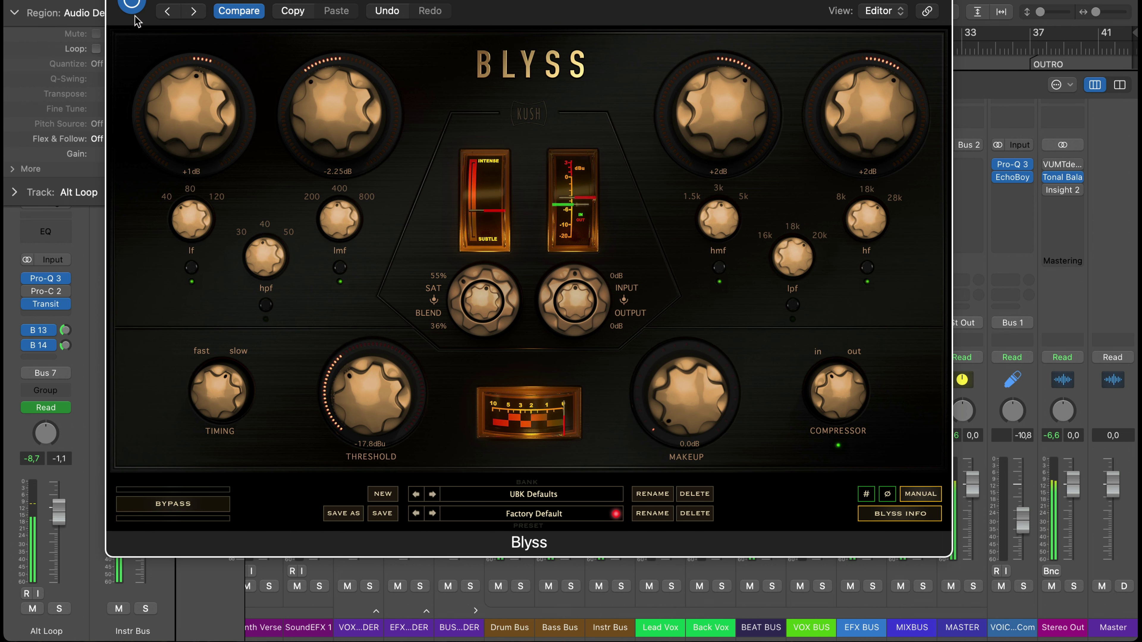
{"action": "key", "text": "super+w"}
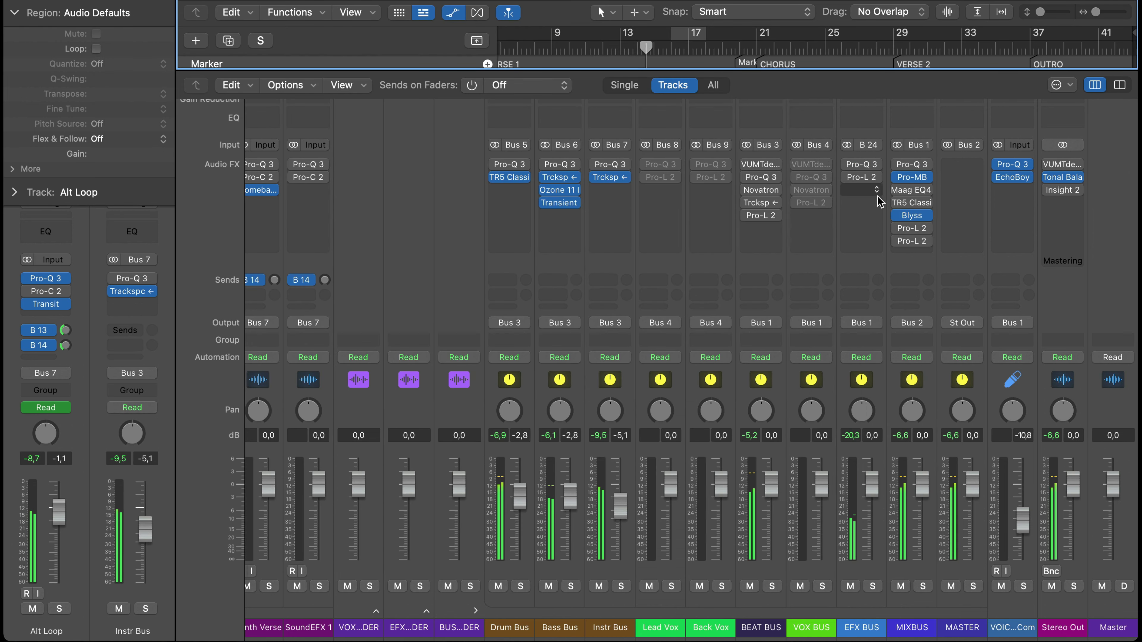
Step: Remove the TR5 Classic Clipper, Maag EQ4 and Pro-Q 3 plug-ins from the MIXBUS channel
{"action": "left_click", "coordinate": [926, 203]}
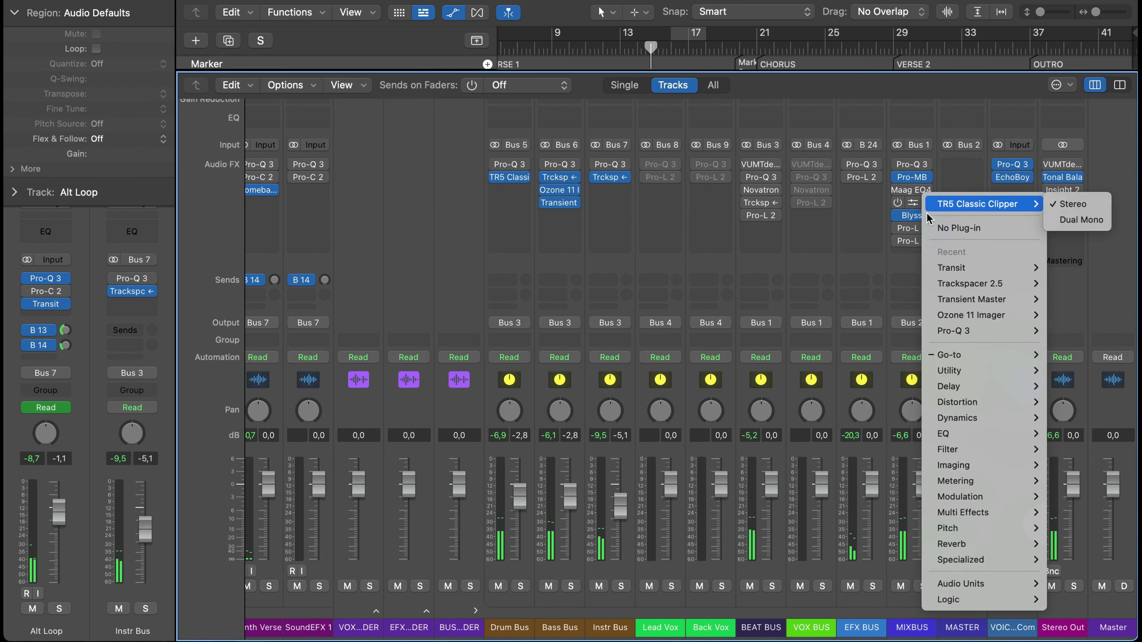
{"action": "left_click", "coordinate": [944, 224]}
{"action": "left_click", "coordinate": [927, 189]}
{"action": "left_click", "coordinate": [919, 214]}
{"action": "left_click", "coordinate": [926, 171]}
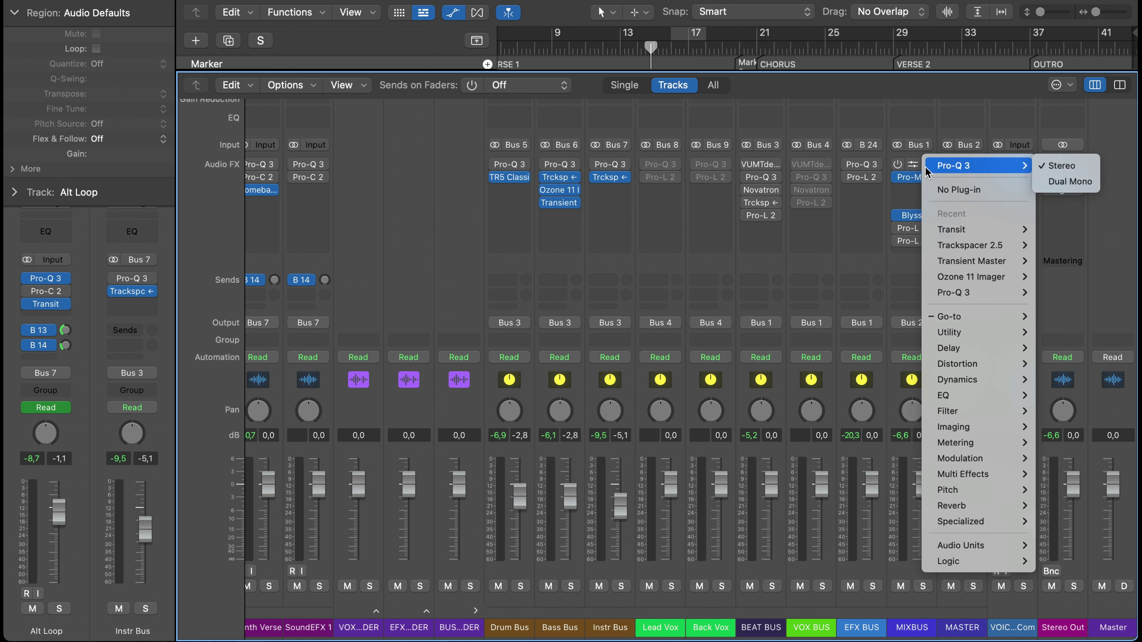
{"action": "left_click", "coordinate": [949, 190]}
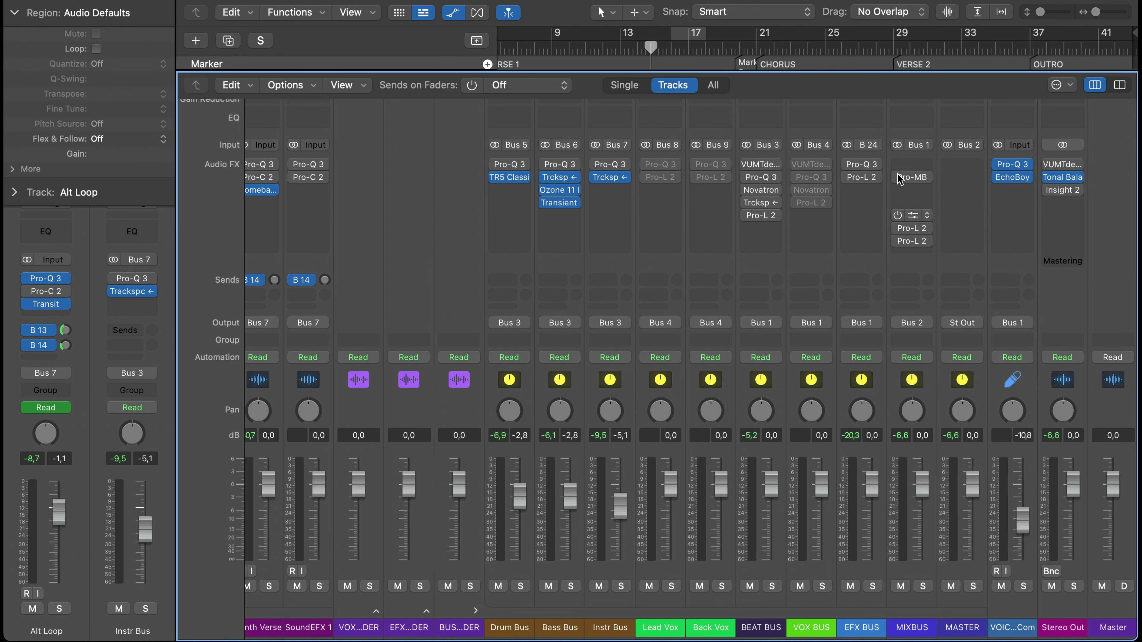
Step: Play the loop while switching MIXBUS's Pro-MB, Blyss and first Pro-L 2 on and off to compare, and check the Pro-L 2 window
{"action": "key", "text": "space"}
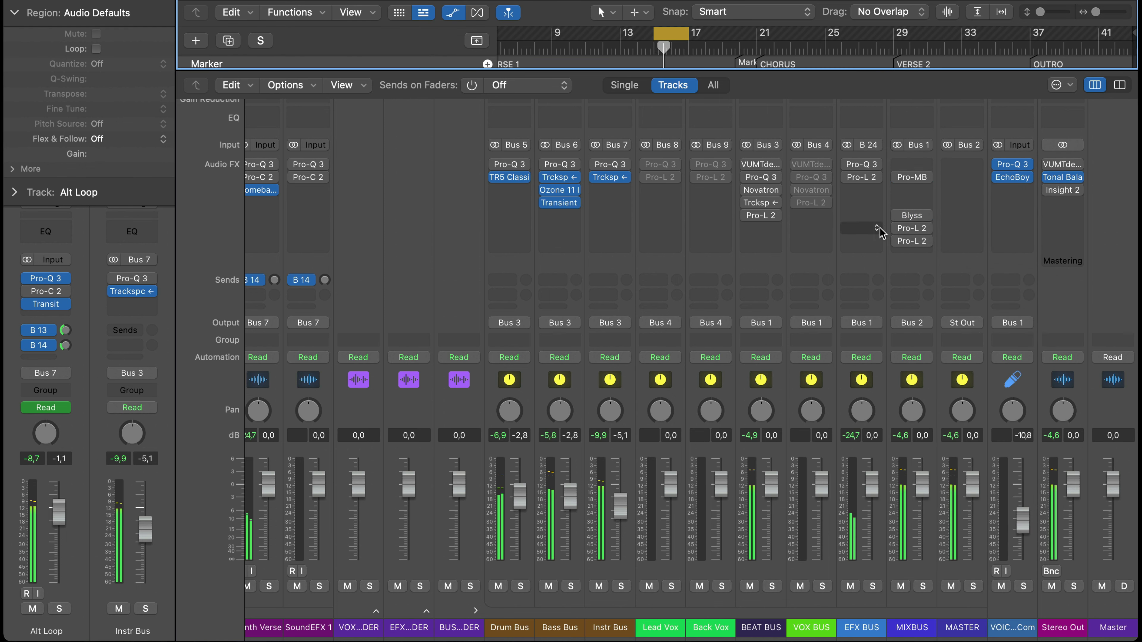
{"action": "left_click", "coordinate": [899, 180]}
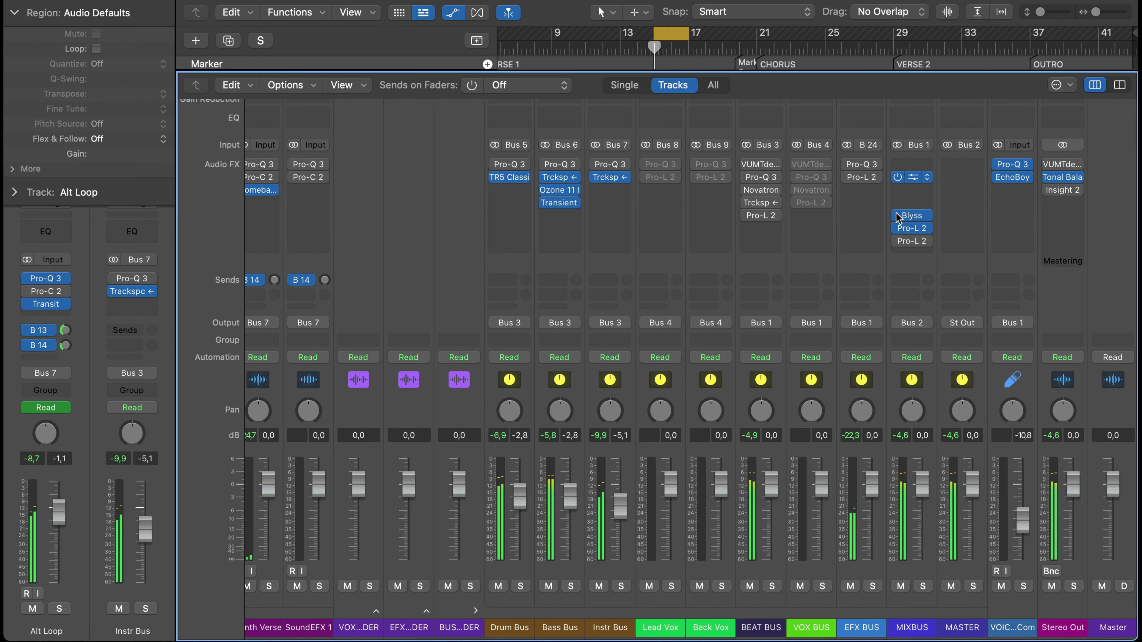
{"action": "left_click_drag", "start_coordinate": [899, 230], "coordinate": [853, 171]}
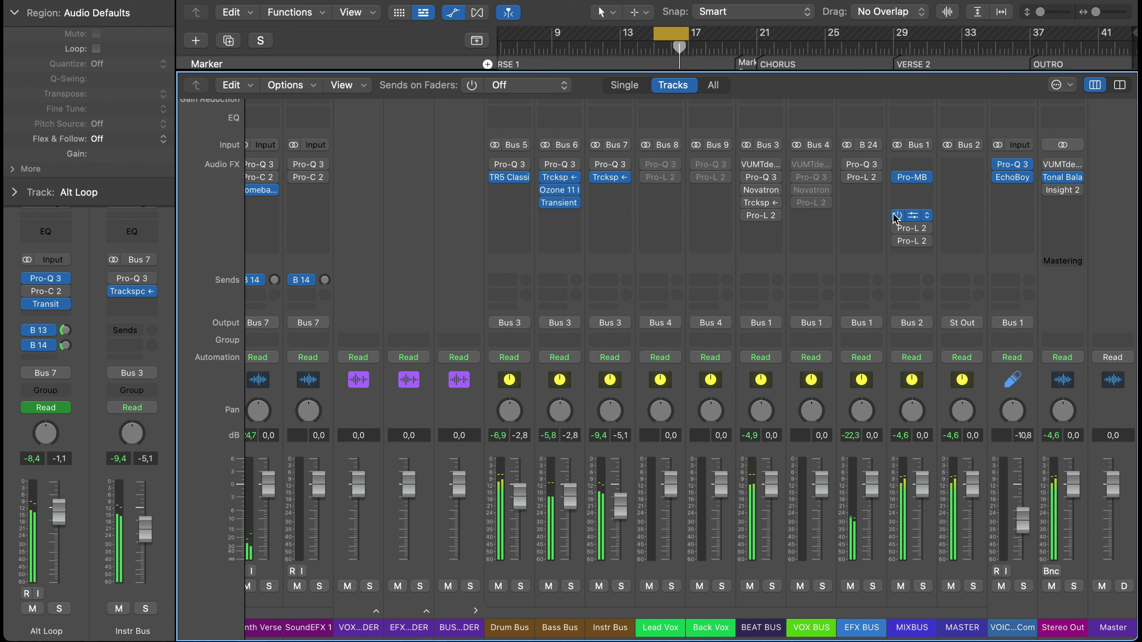
{"action": "left_click_drag", "start_coordinate": [896, 216], "coordinate": [895, 168]}
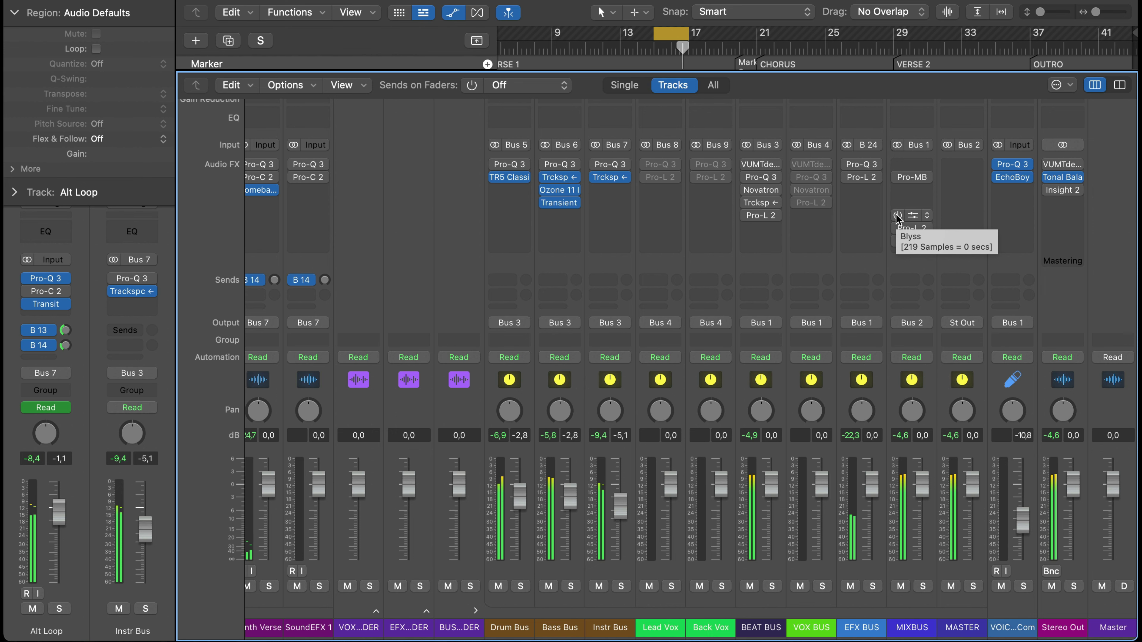
{"action": "left_click_drag", "start_coordinate": [896, 215], "coordinate": [876, 76]}
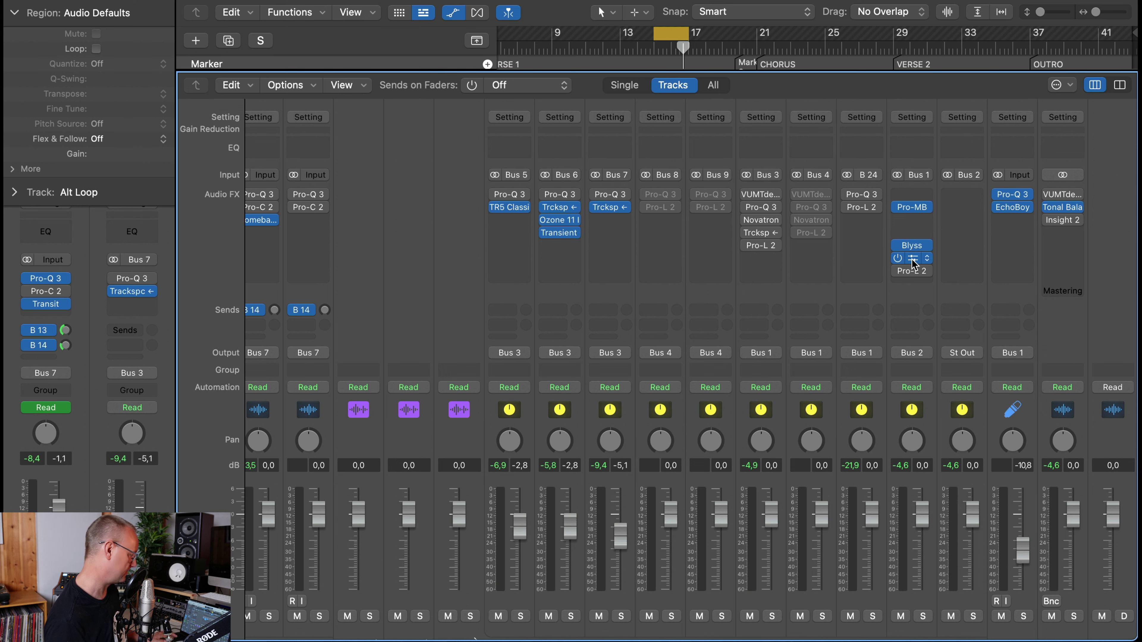
{"action": "left_click", "coordinate": [913, 263]}
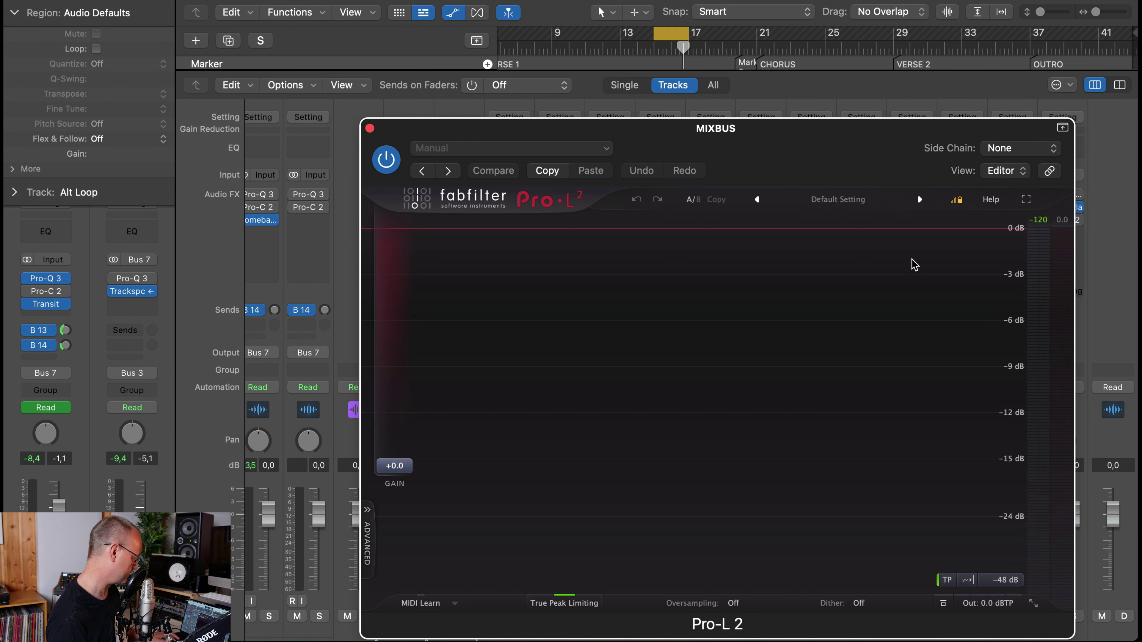
{"action": "left_click", "coordinate": [369, 130]}
Step: Insert Schwabe Digital's Orange Clip on MIXBUS between Blyss and the first Pro-L 2
{"action": "left_click", "coordinate": [911, 258]}
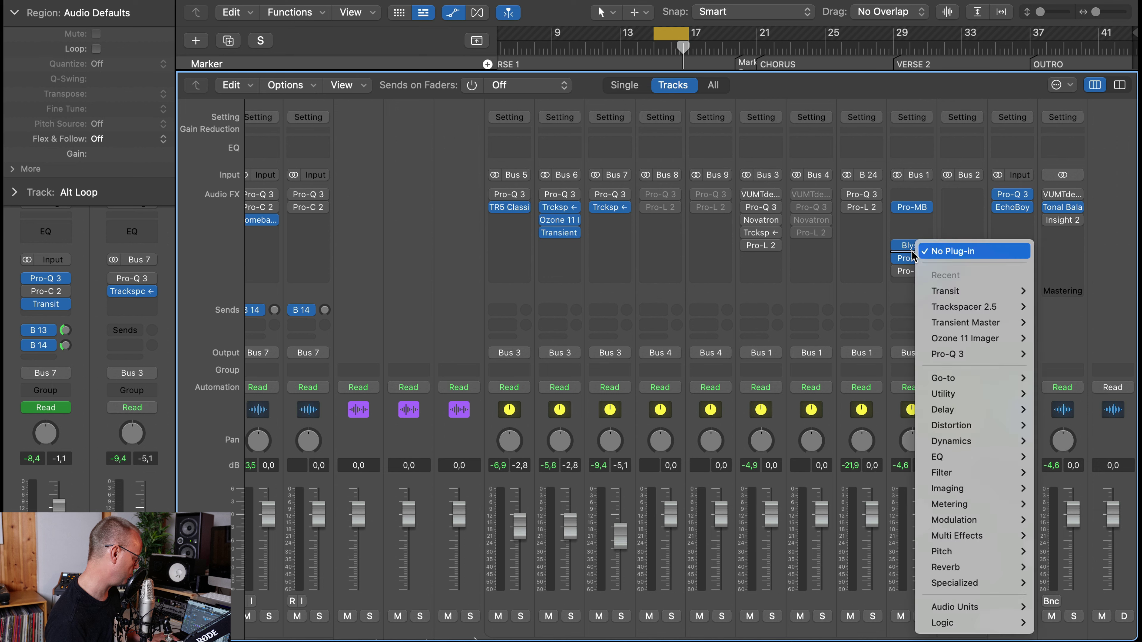
{"action": "mouse_move", "coordinate": [969, 358]}
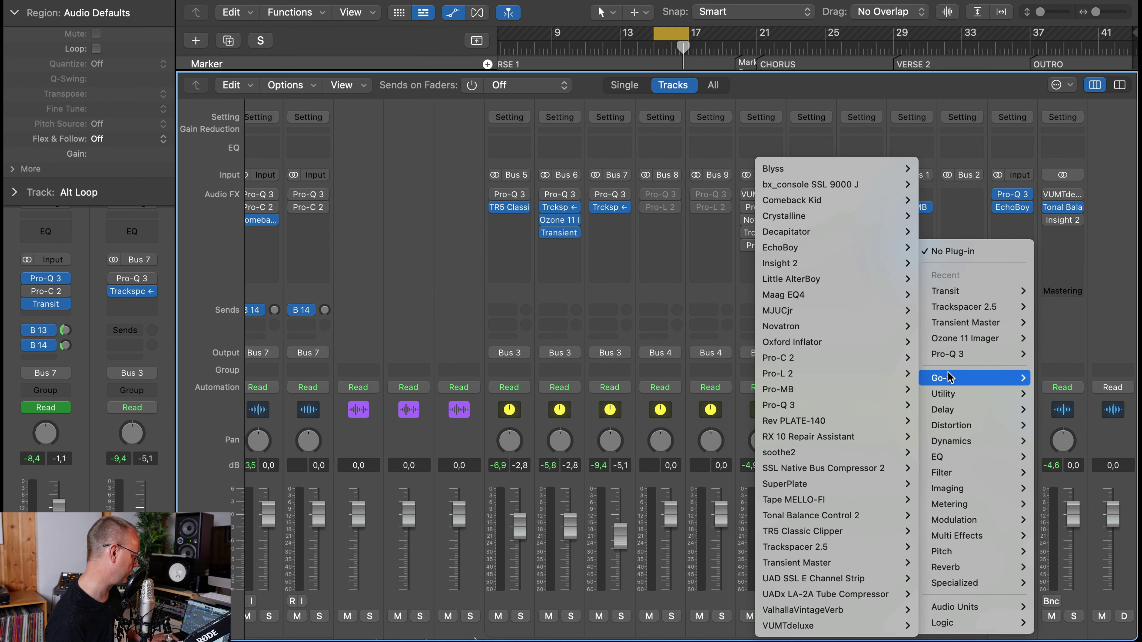
{"action": "mouse_move", "coordinate": [793, 463]}
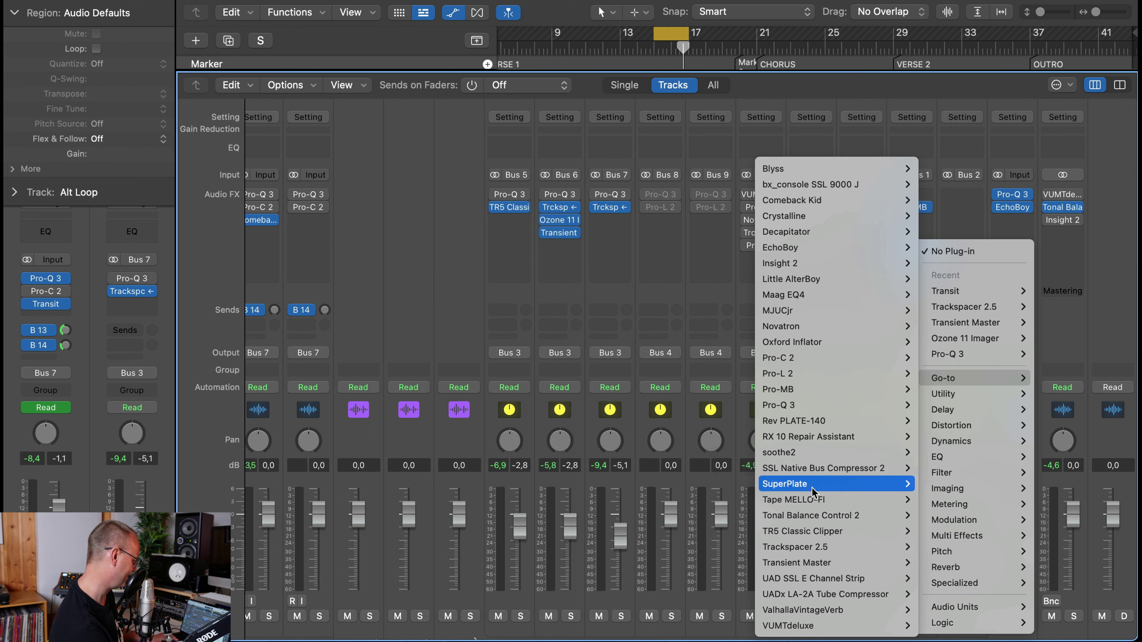
{"action": "mouse_move", "coordinate": [814, 512]}
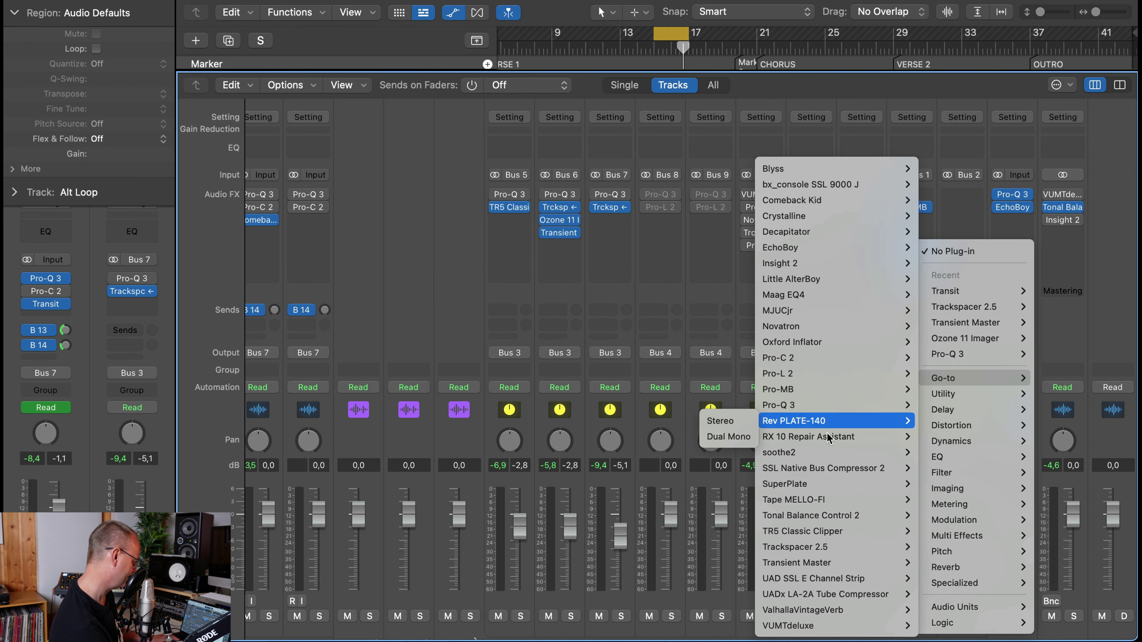
{"action": "mouse_move", "coordinate": [827, 537]}
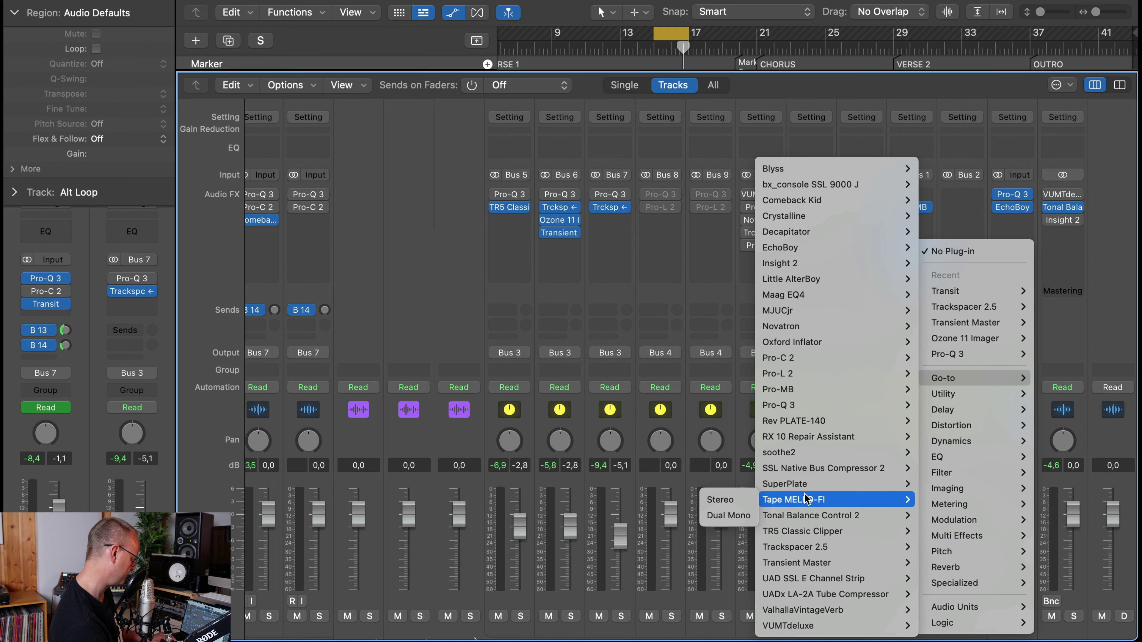
{"action": "mouse_move", "coordinate": [966, 607]}
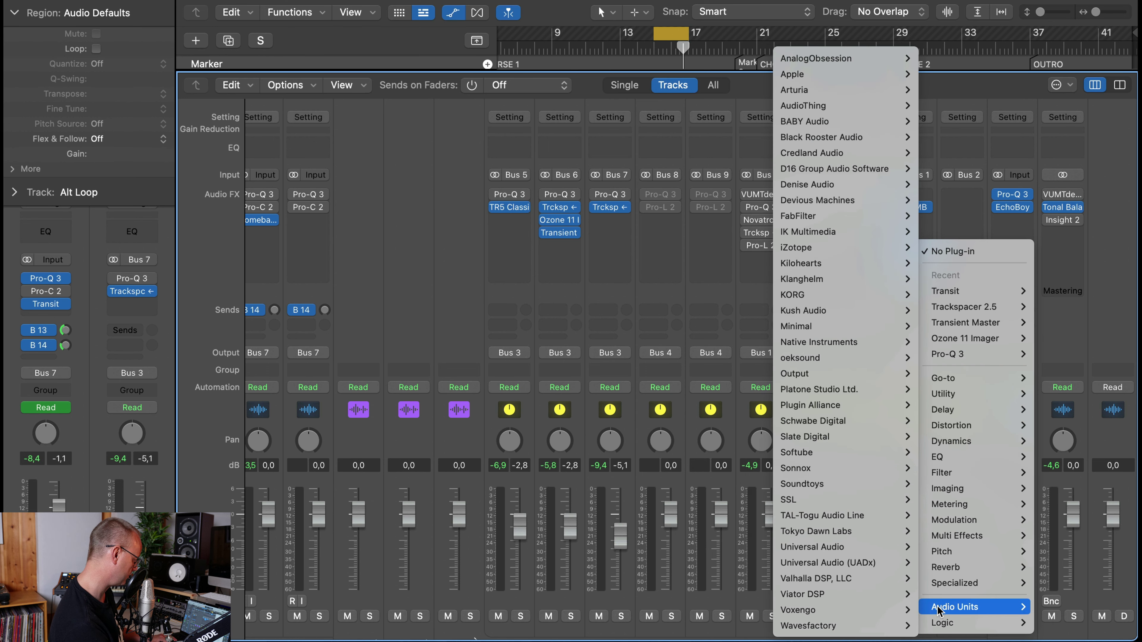
{"action": "mouse_move", "coordinate": [858, 424]}
{"action": "mouse_move", "coordinate": [729, 434]}
{"action": "left_click", "coordinate": [678, 437]}
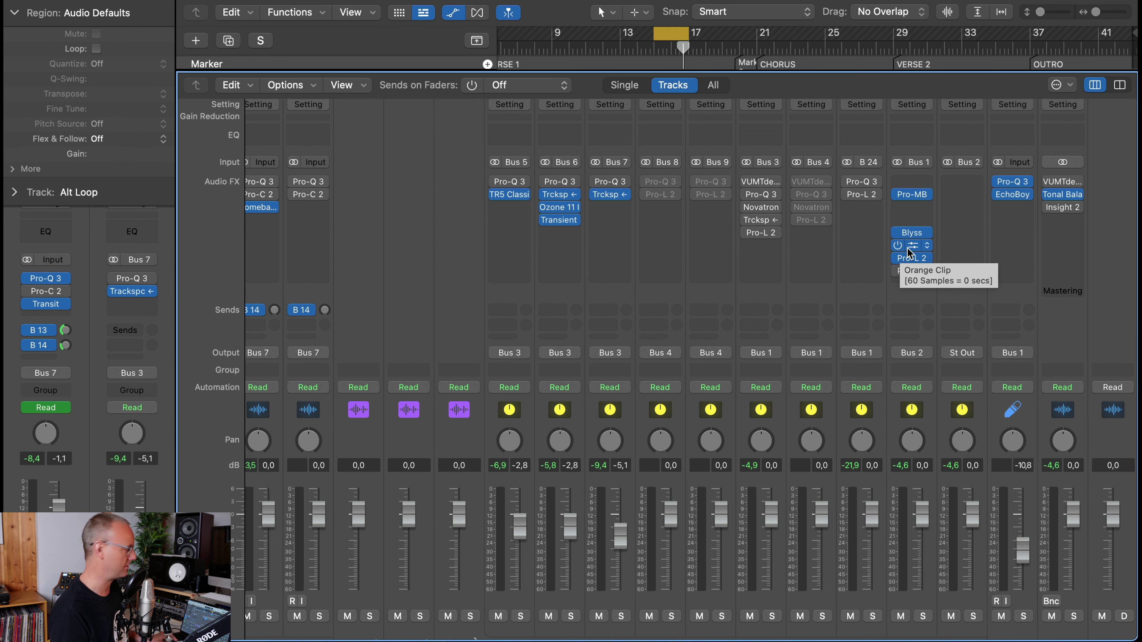
Step: Set Orange Clip's Orange knob to -9.8 and its ceiling to -1.4 during playback, and close the plug-in window
{"action": "left_click", "coordinate": [912, 246]}
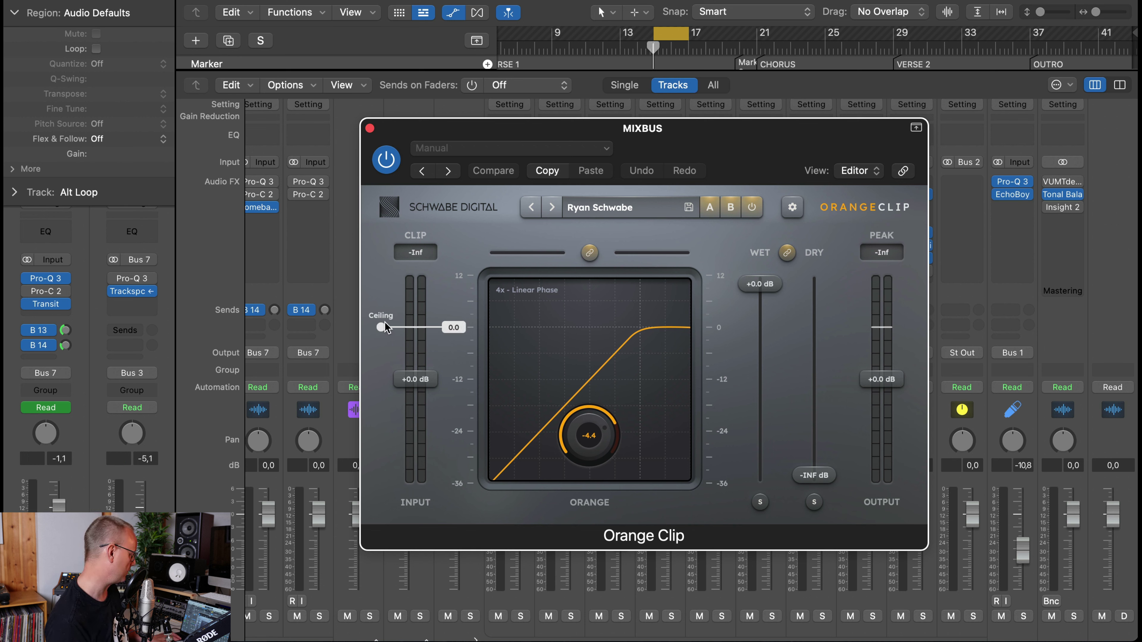
{"action": "key", "text": "space"}
{"action": "left_click_drag", "start_coordinate": [385, 328], "coordinate": [384, 396]}
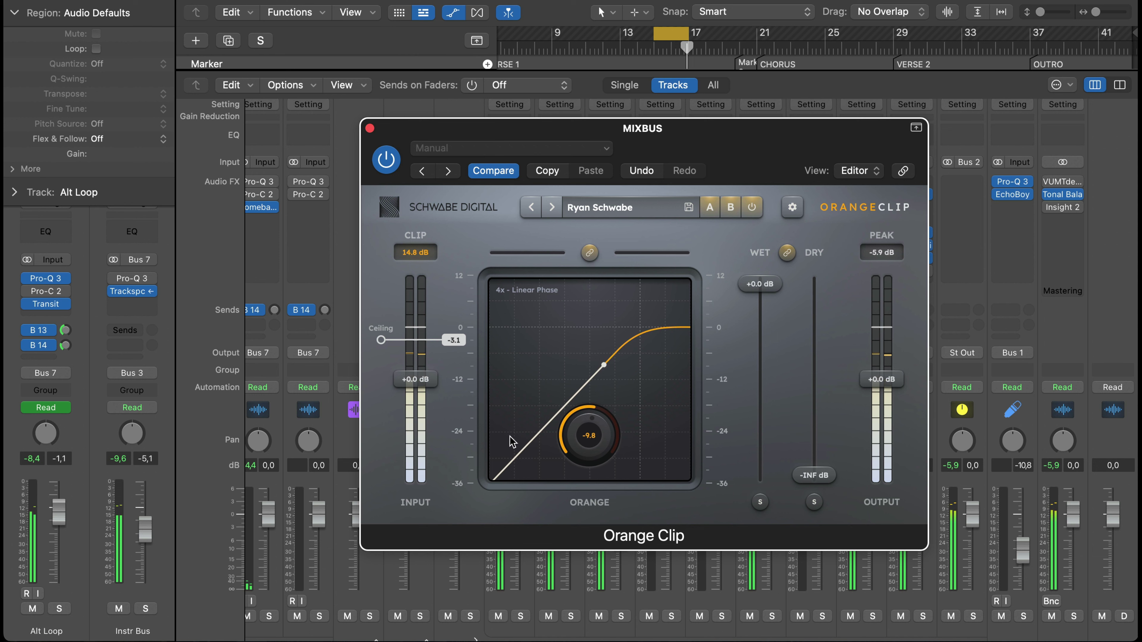
{"action": "left_click_drag", "start_coordinate": [378, 332], "coordinate": [379, 330]}
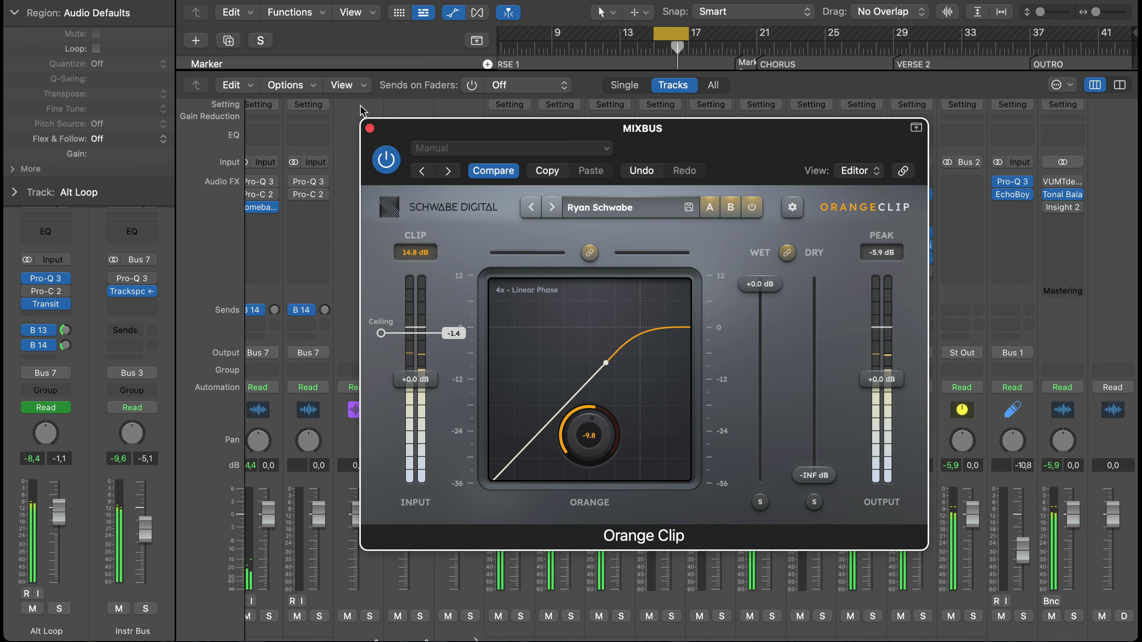
{"action": "left_click", "coordinate": [370, 129]}
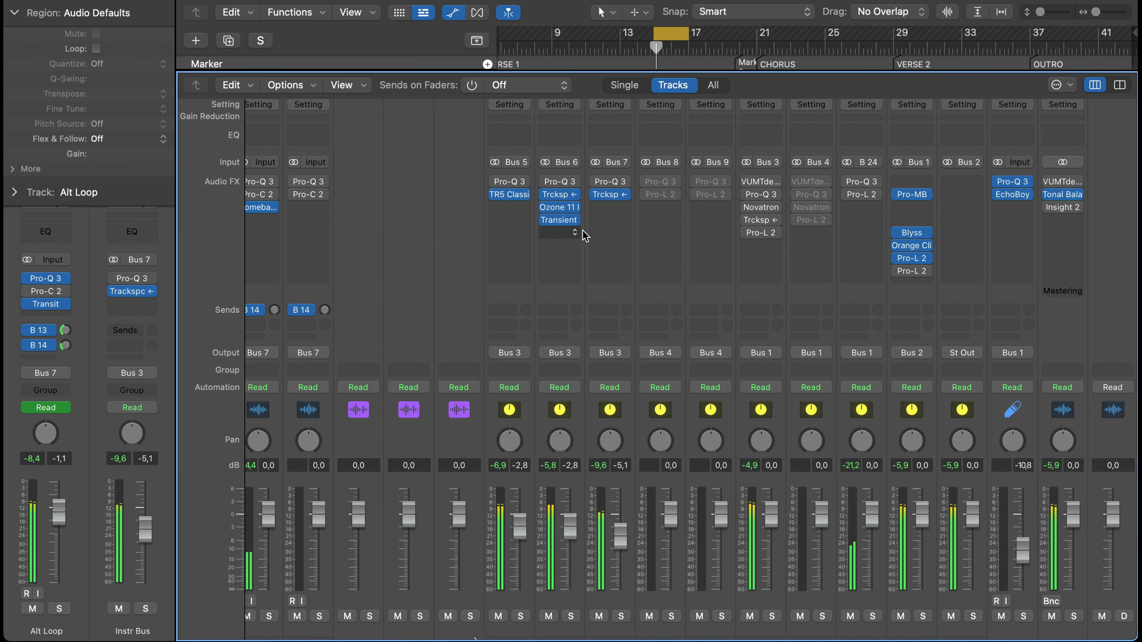
Step: Replace Orange Clip on MIXBUS with Schwabe Digital's Gold Clip
{"action": "left_click", "coordinate": [927, 246]}
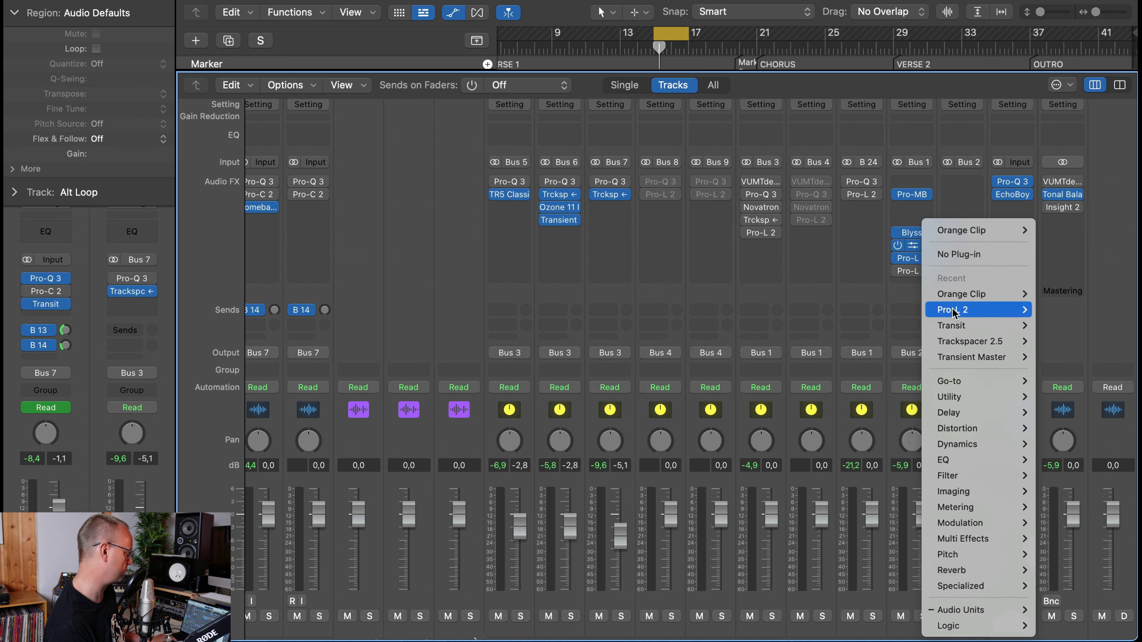
{"action": "mouse_move", "coordinate": [969, 608]}
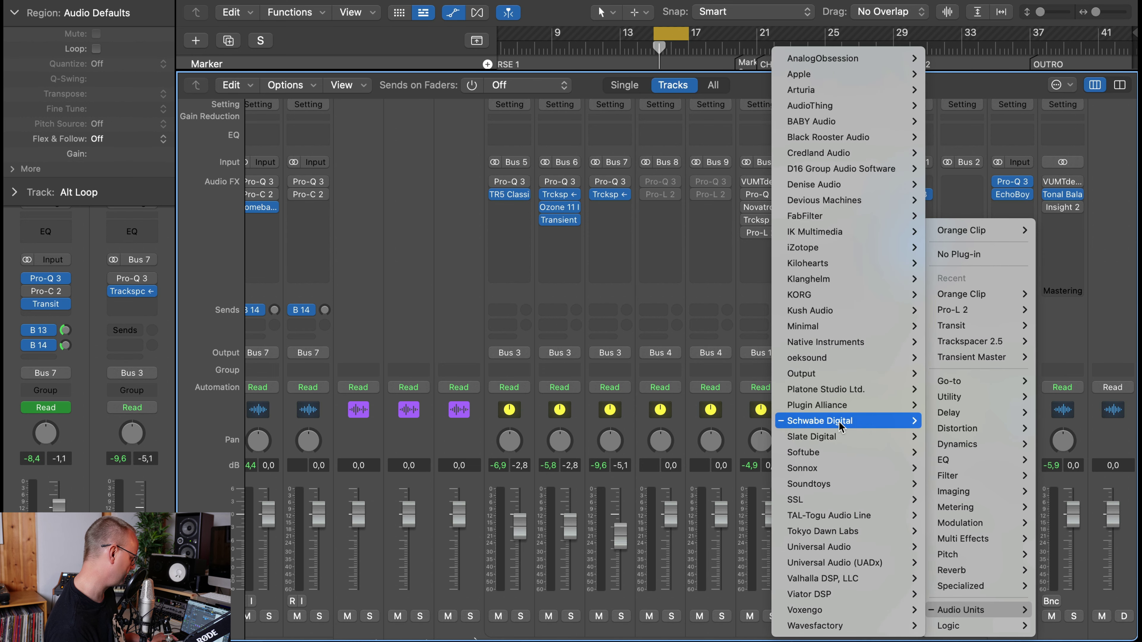
{"action": "mouse_move", "coordinate": [818, 423]}
{"action": "left_click", "coordinate": [732, 422]}
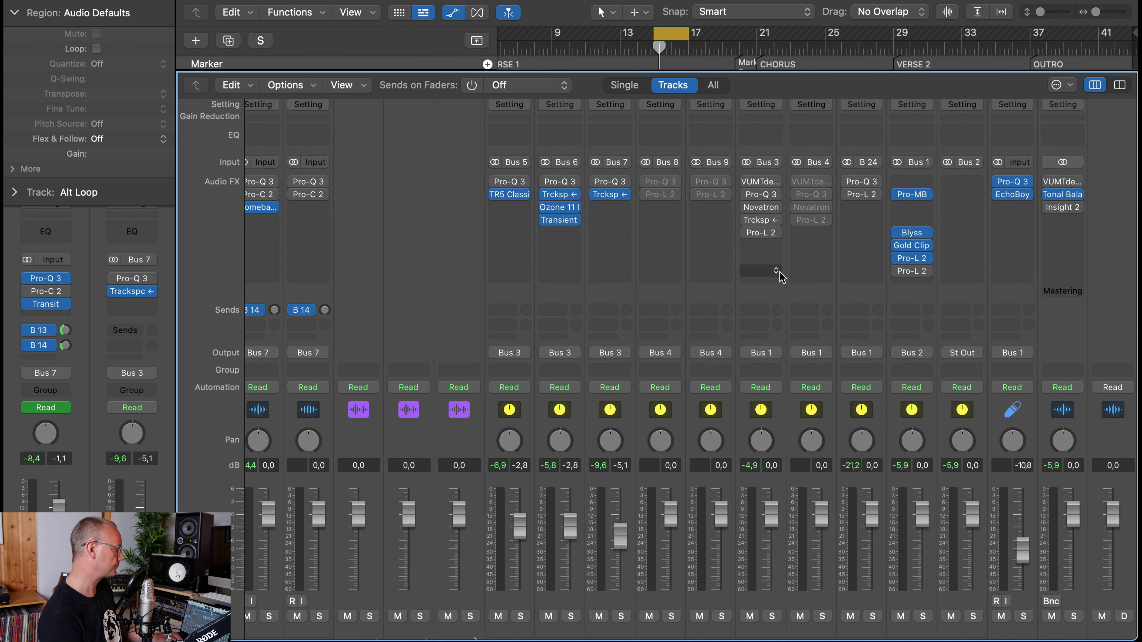
Step: Open Gold Clip on the MIXBUS, play the song and lower the clipper's ceiling to -8.0 dB
{"action": "left_click", "coordinate": [912, 246]}
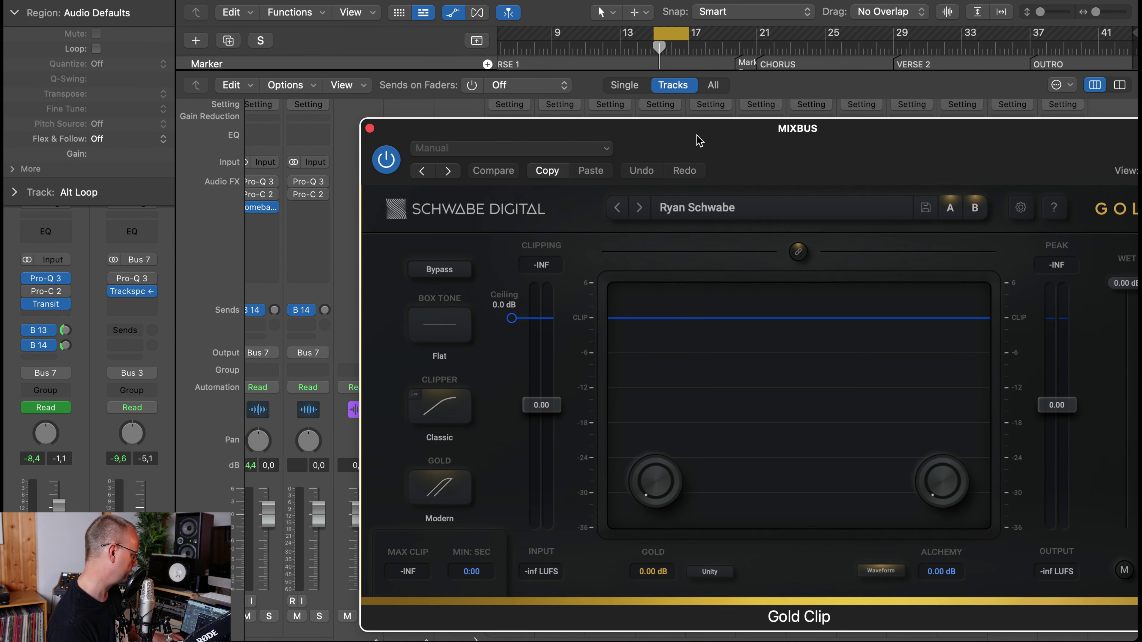
{"action": "left_click_drag", "start_coordinate": [698, 140], "coordinate": [358, 0]}
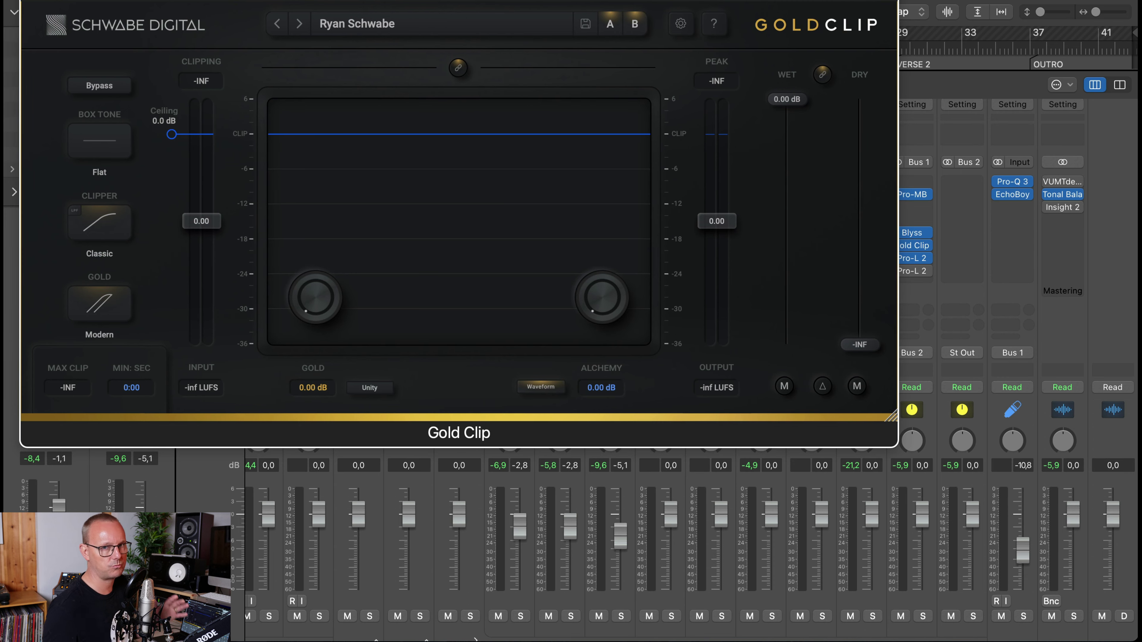
{"action": "key", "text": "space"}
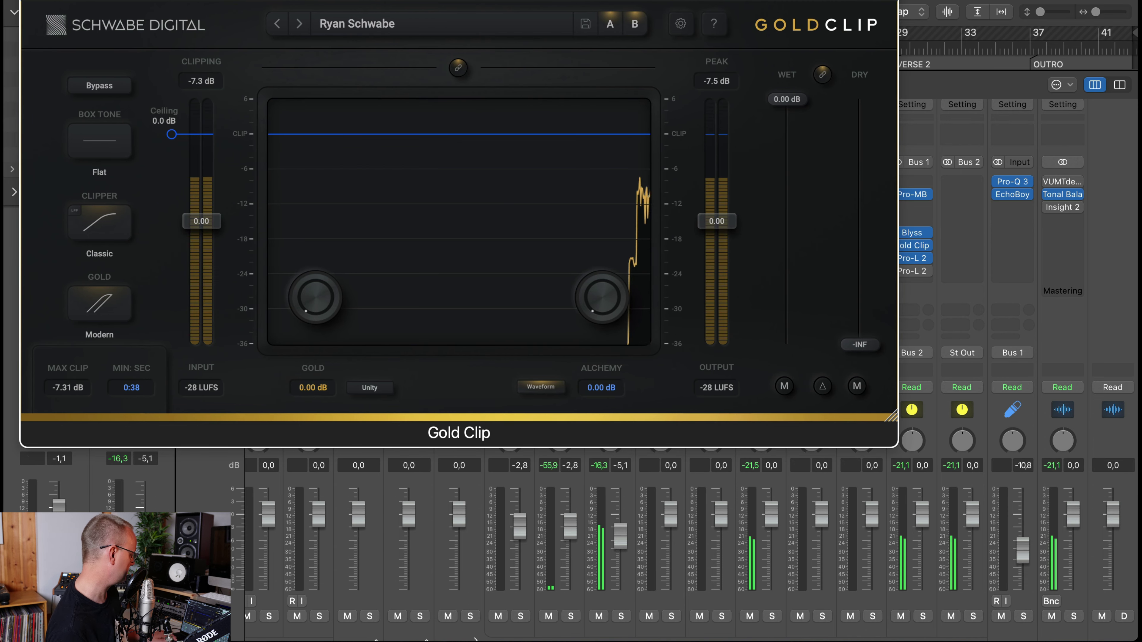
{"action": "left_click_drag", "start_coordinate": [172, 143], "coordinate": [171, 181]}
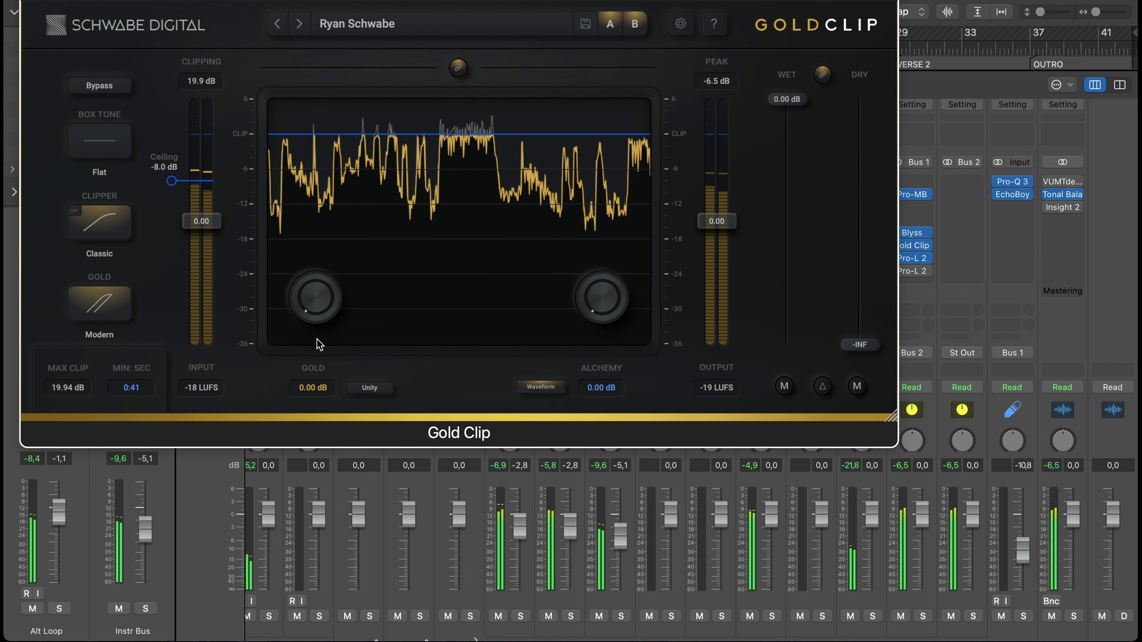
Step: Switch Gold Clip's Gold mode to Classic, raise the Gold amount to 1.76 dB during playback and reset the max clip reading
{"action": "left_click", "coordinate": [116, 299]}
{"action": "key", "text": "super+space"}
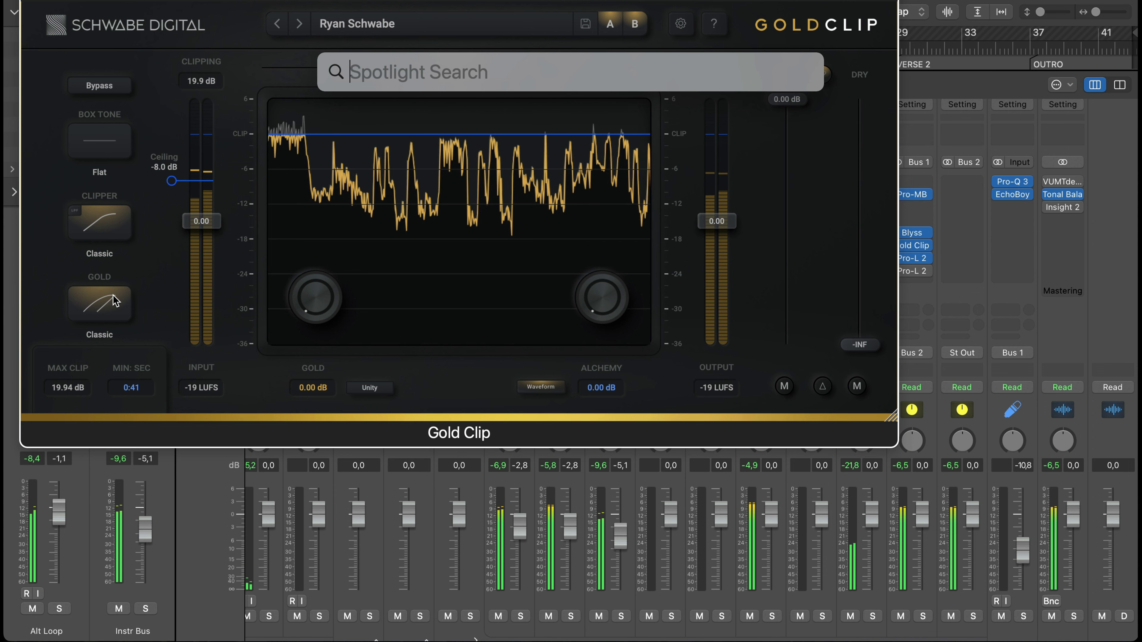
{"action": "left_click", "coordinate": [242, 413]}
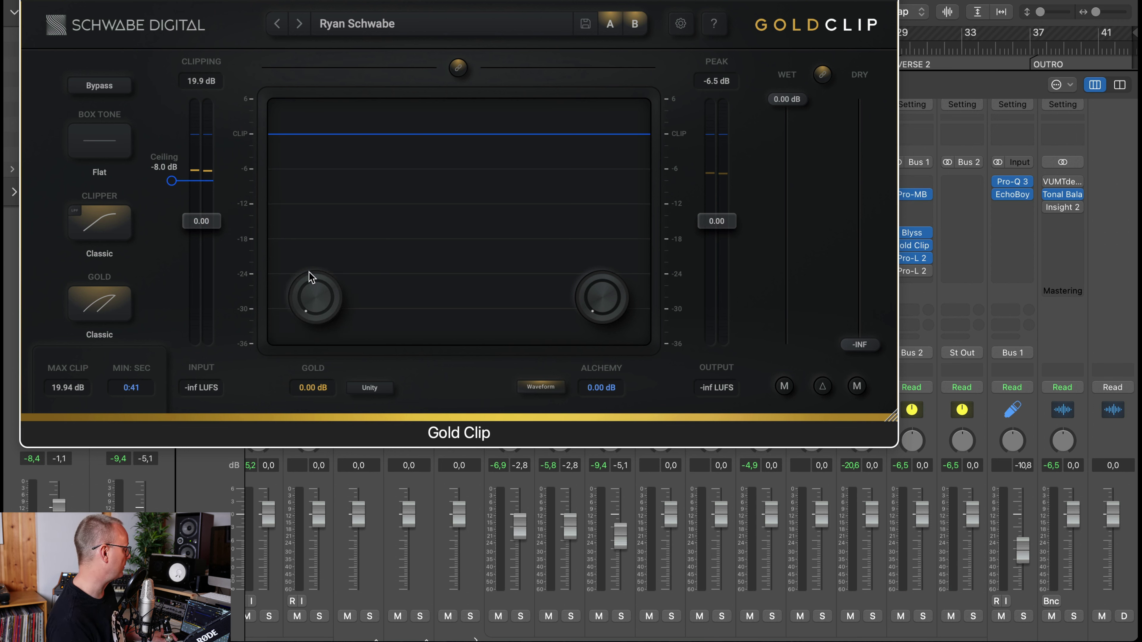
{"action": "left_click_drag", "start_coordinate": [312, 297], "coordinate": [315, 244]}
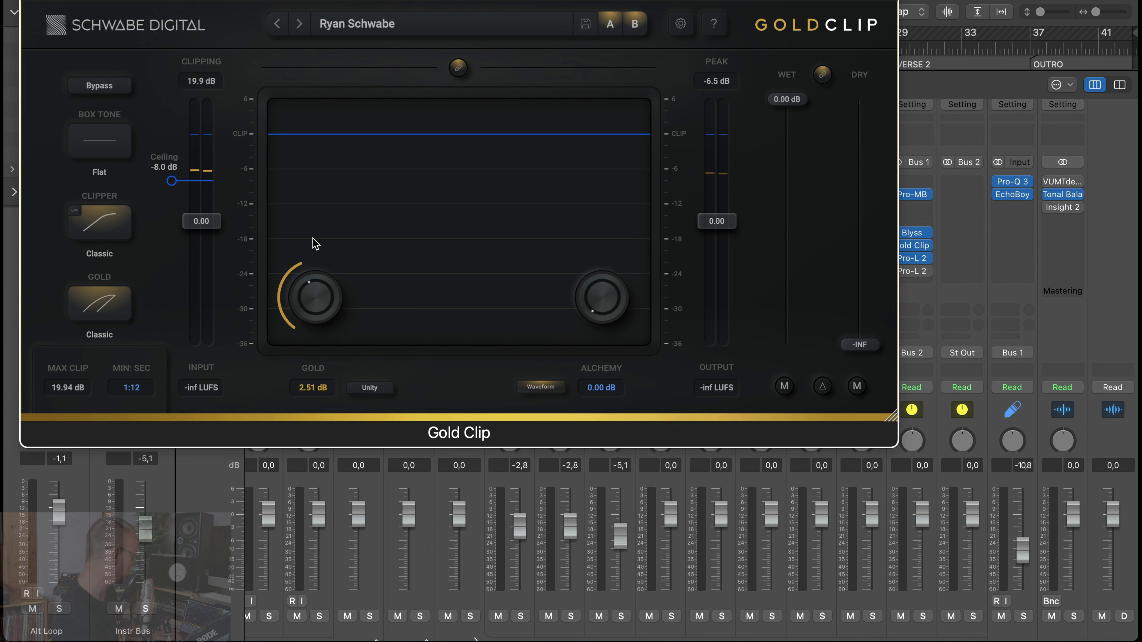
{"action": "key", "text": "space"}
{"action": "mouse_move", "coordinate": [305, 292]}
{"action": "left_mouse_down"}
{"action": "mouse_move", "coordinate": [308, 248]}
{"action": "mouse_move", "coordinate": [305, 330]}
{"action": "mouse_move", "coordinate": [309, 293]}
{"action": "left_mouse_up"}
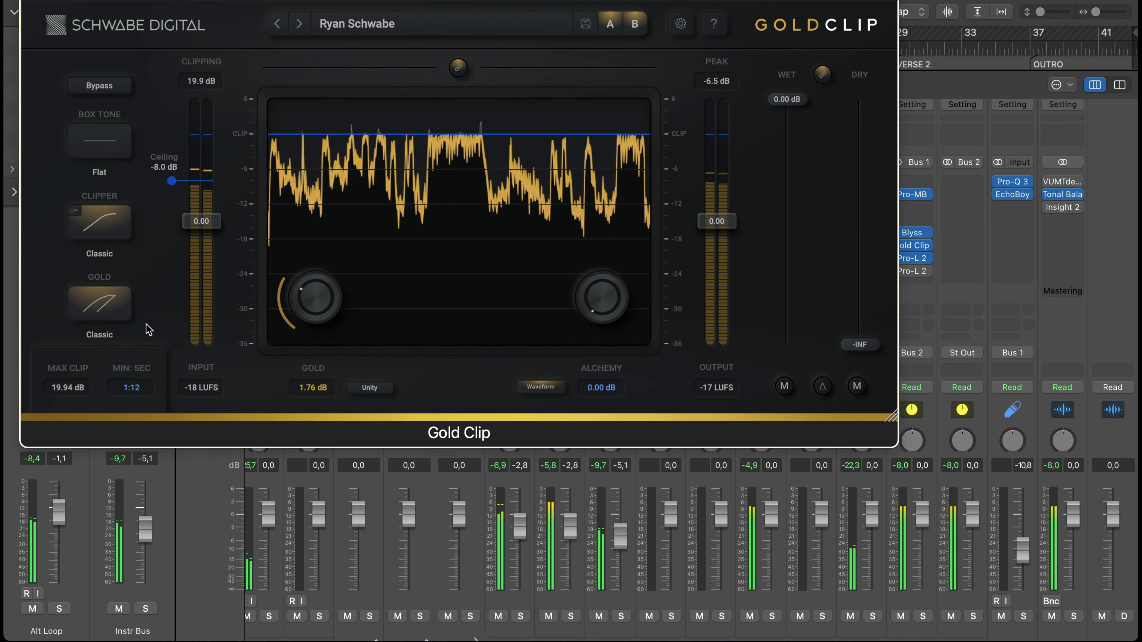
{"action": "left_click", "coordinate": [50, 387]}
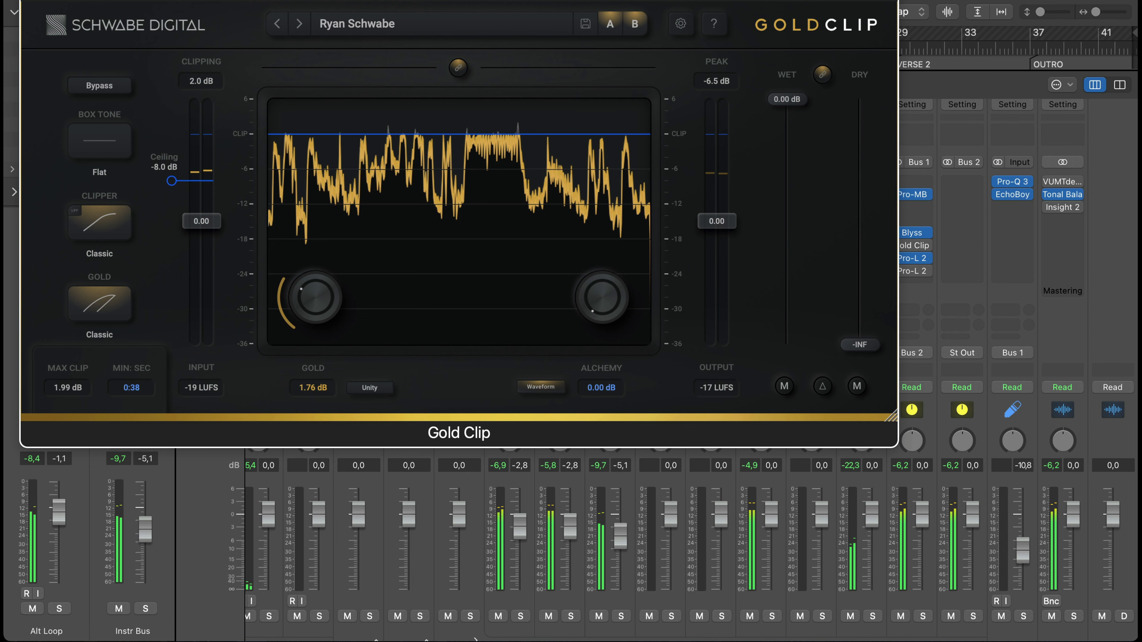
Step: Close the Gold Clip window and remove Gold Clip from the MIXBUS inserts
{"action": "left_click", "coordinate": [35, 1]}
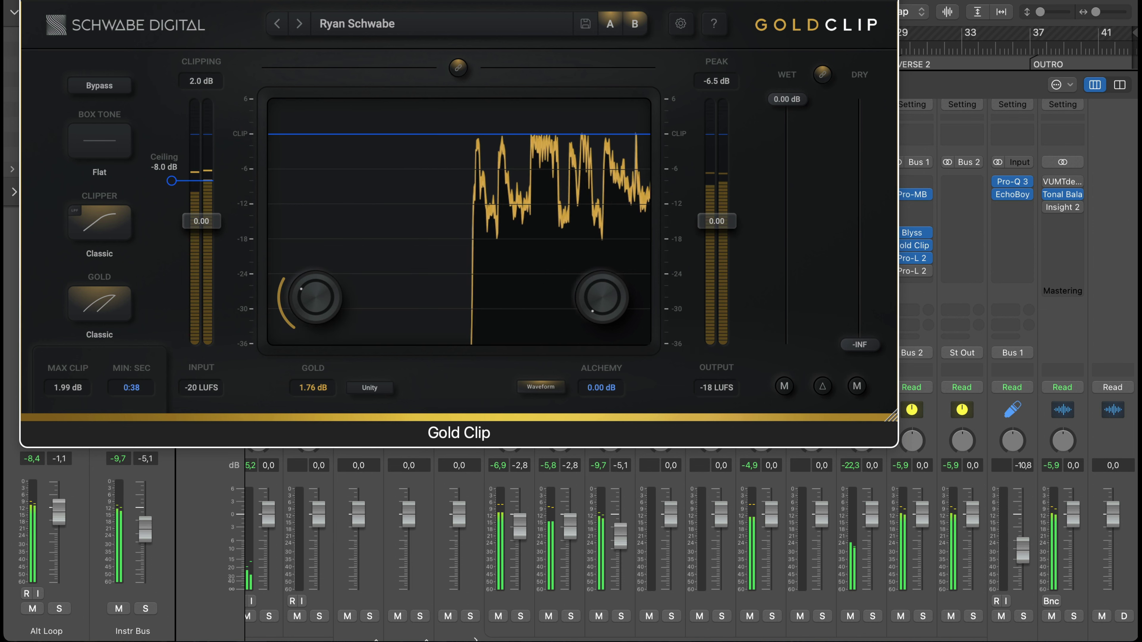
{"action": "key", "text": "super+w"}
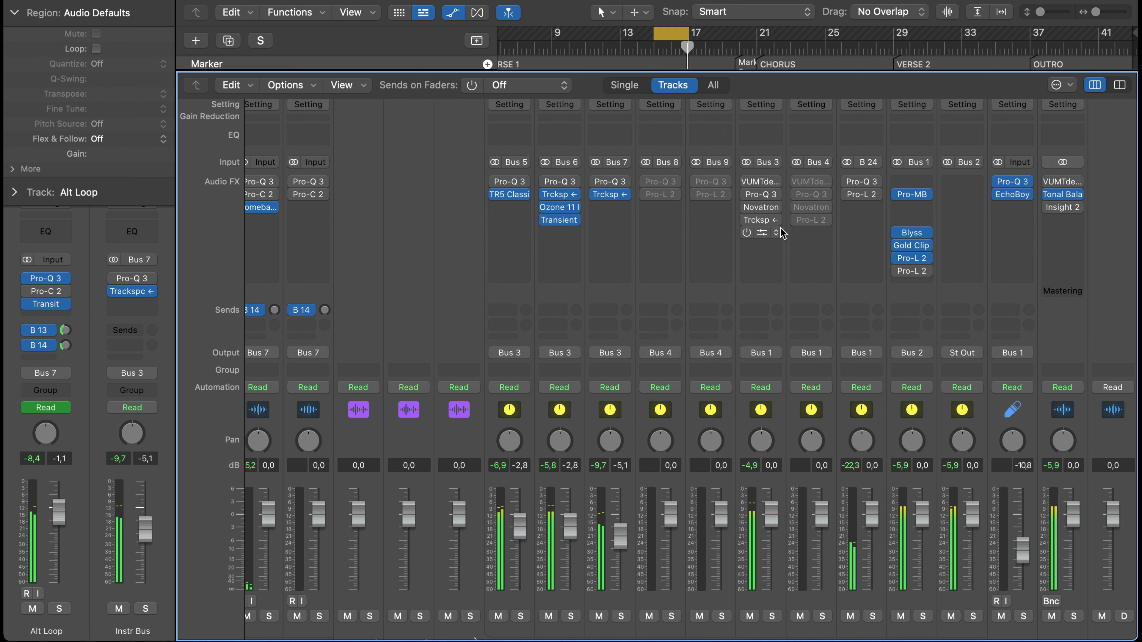
{"action": "left_click", "coordinate": [928, 246]}
{"action": "left_click", "coordinate": [940, 253]}
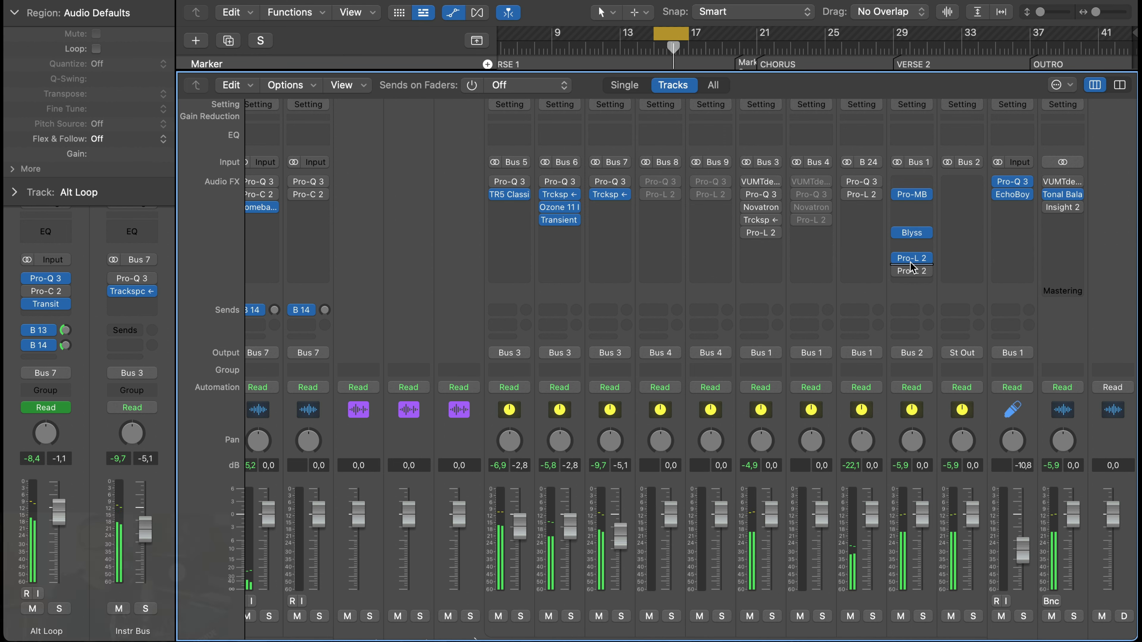
Step: Open the first Pro-L 2 on the MIXBUS, start playback, turn off True Peak Limiting and set oversampling to 4x
{"action": "left_click", "coordinate": [913, 264]}
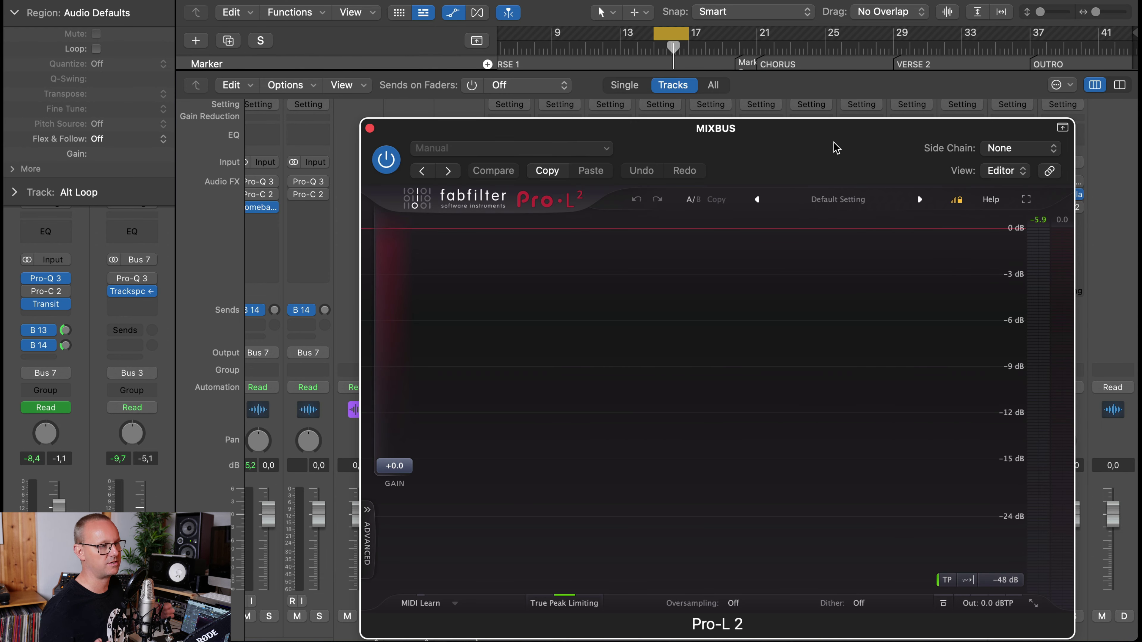
{"action": "left_click_drag", "start_coordinate": [834, 147], "coordinate": [529, 0]}
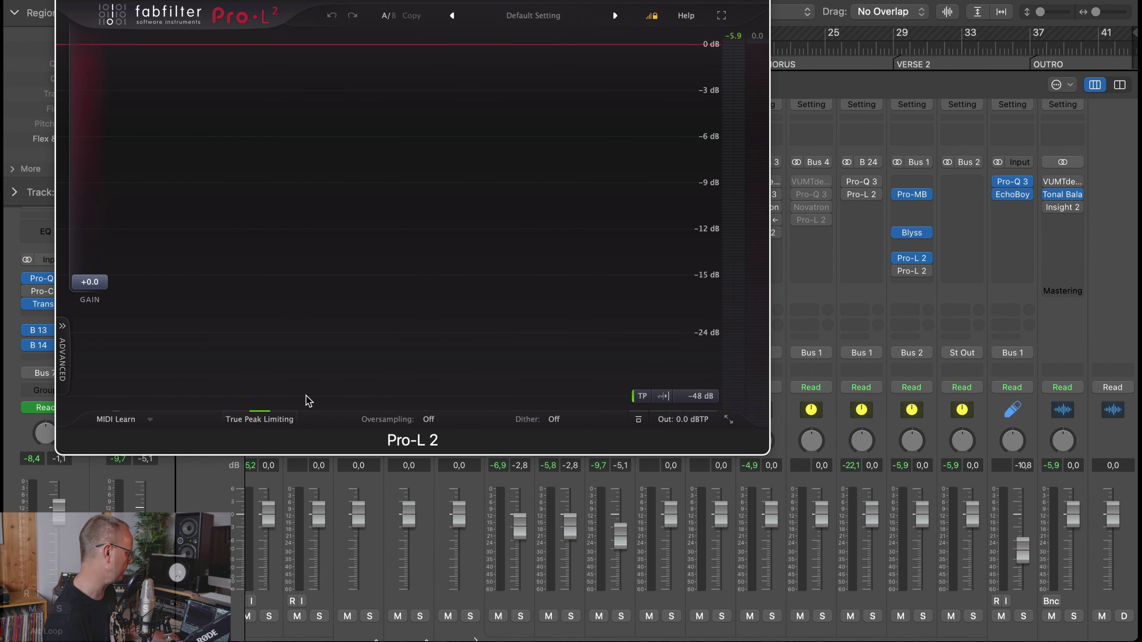
{"action": "key", "text": "space"}
{"action": "left_click", "coordinate": [258, 419]}
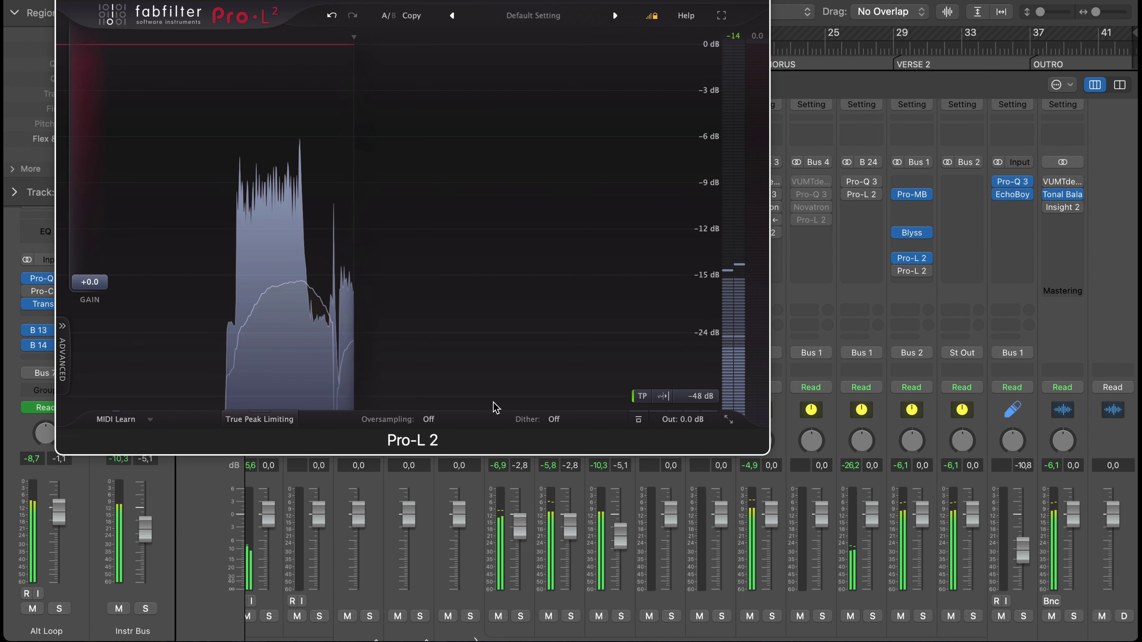
{"action": "left_click", "coordinate": [429, 420]}
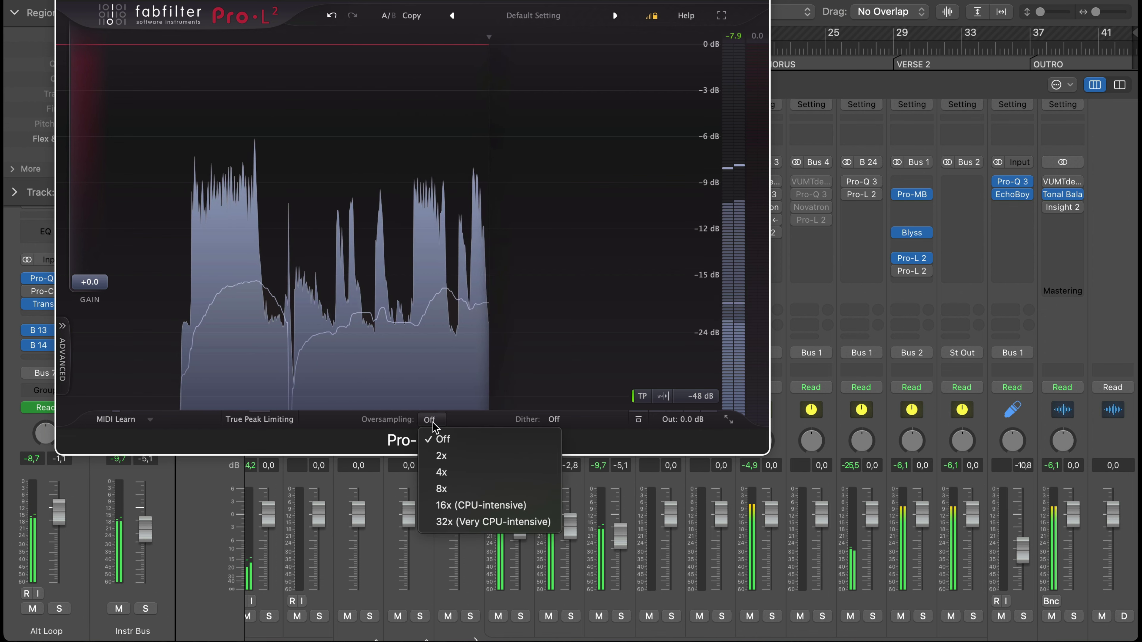
{"action": "left_click", "coordinate": [456, 473]}
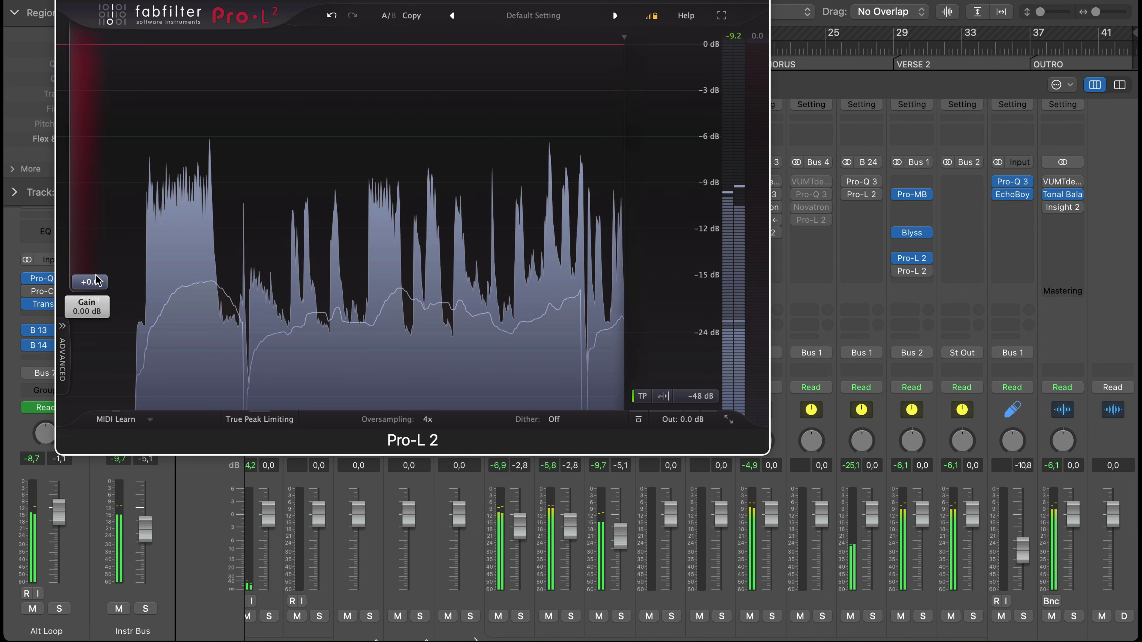
Step: Drive the Pro-L 2 limiter hard with +21.2 dB of gain and lower its output level to -16.2 dB
{"action": "left_click_drag", "start_coordinate": [89, 282], "coordinate": [94, 173]}
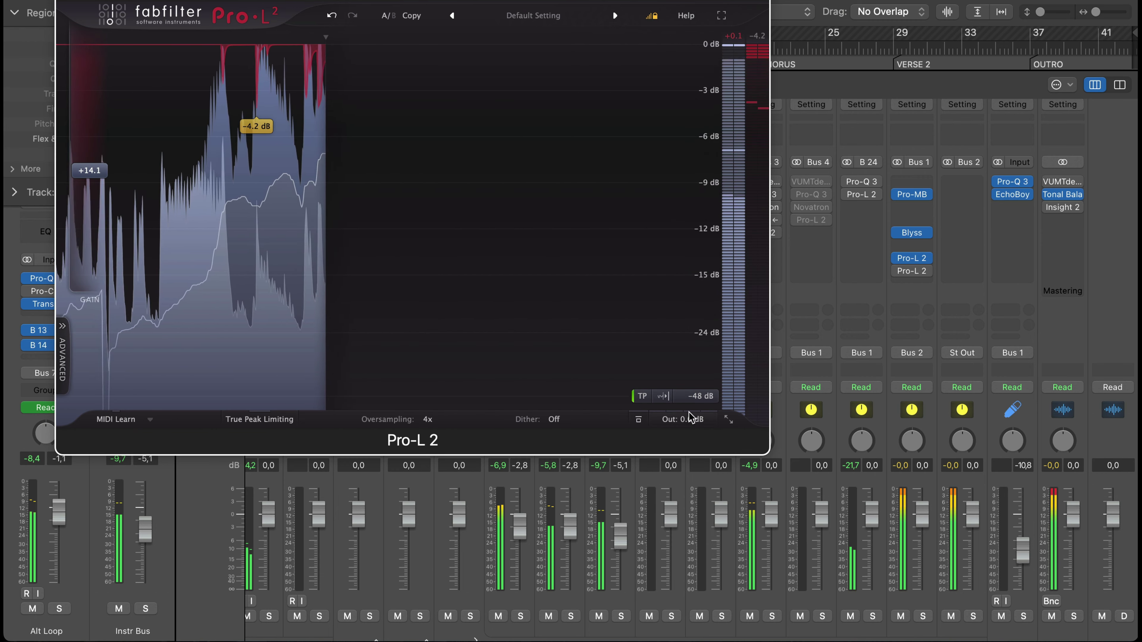
{"action": "left_click_drag", "start_coordinate": [688, 418], "coordinate": [689, 420]}
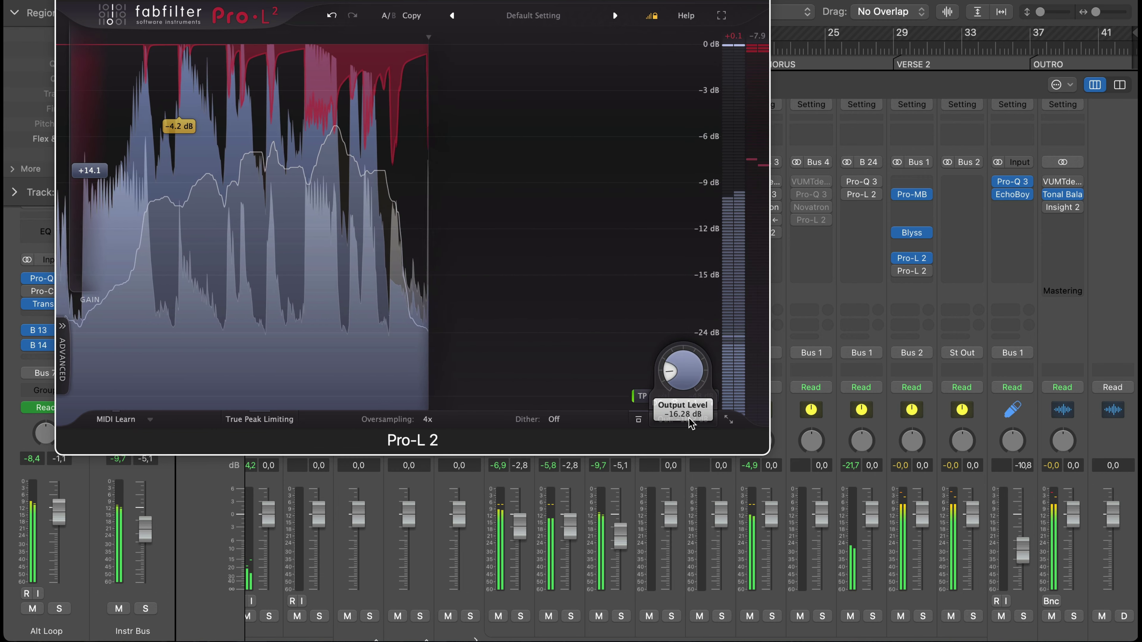
{"action": "left_click_drag", "start_coordinate": [80, 158], "coordinate": [81, 107]}
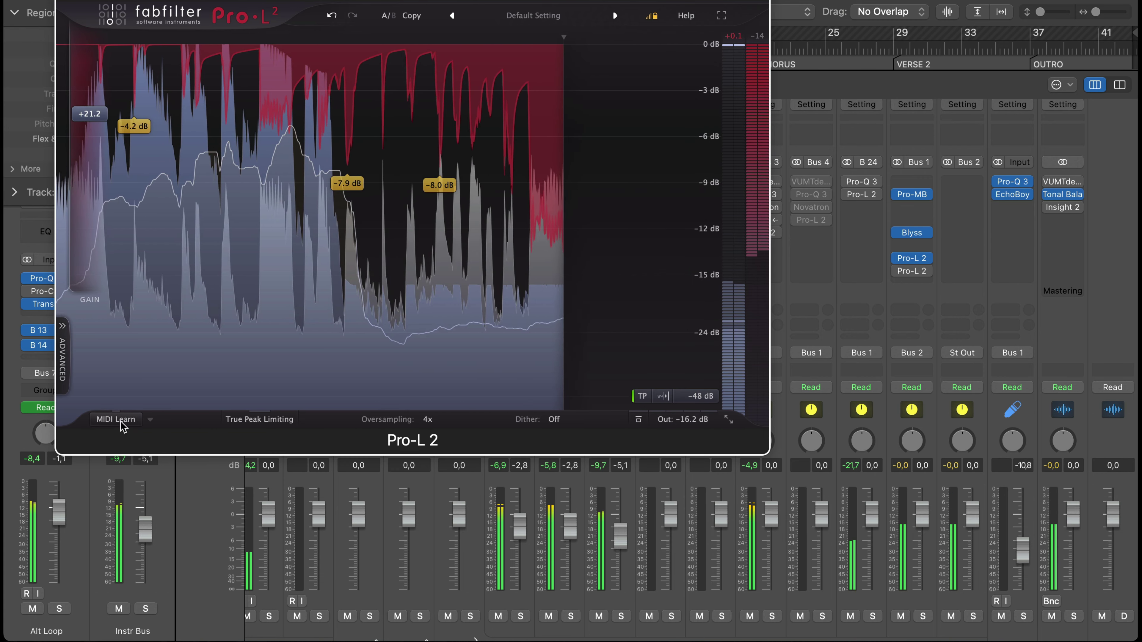
Step: Show the limiter's advanced settings, adjust the attack time by ear and set the release to 244 ms
{"action": "left_click", "coordinate": [65, 358]}
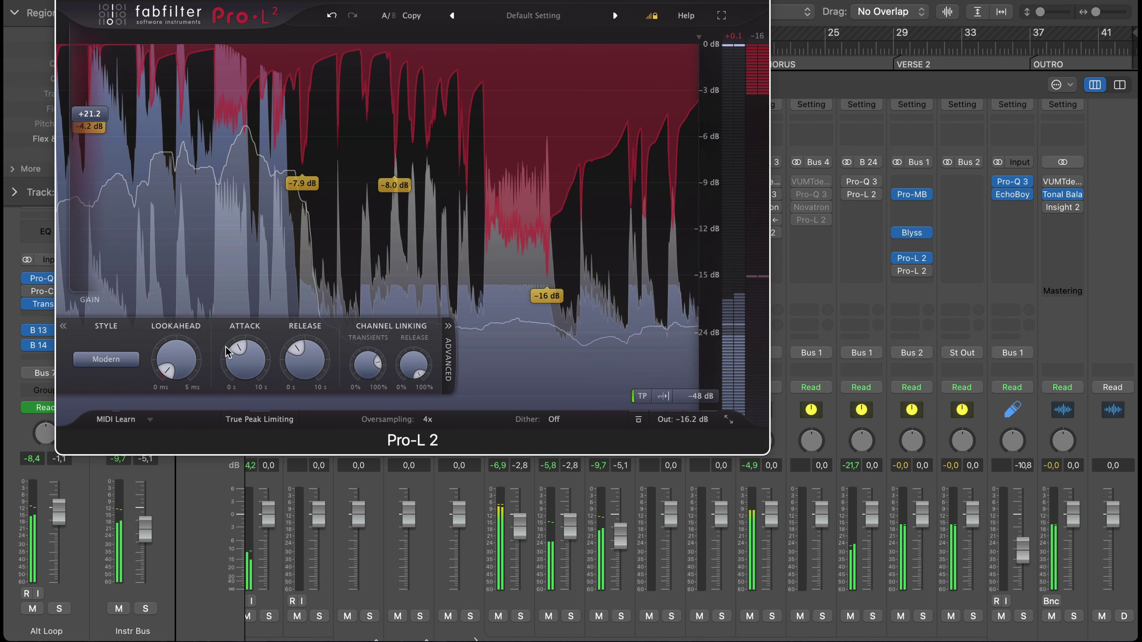
{"action": "left_click_drag", "start_coordinate": [223, 383], "coordinate": [216, 322]}
{"action": "left_click_drag", "start_coordinate": [214, 318], "coordinate": [244, 363]}
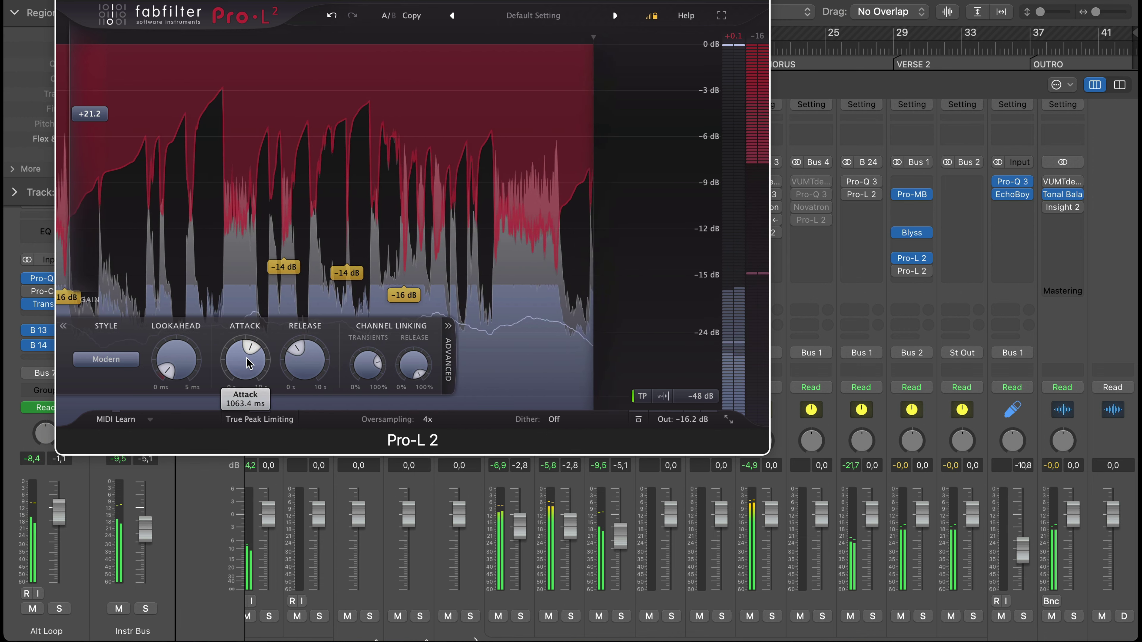
{"action": "left_click_drag", "start_coordinate": [293, 362], "coordinate": [291, 441]}
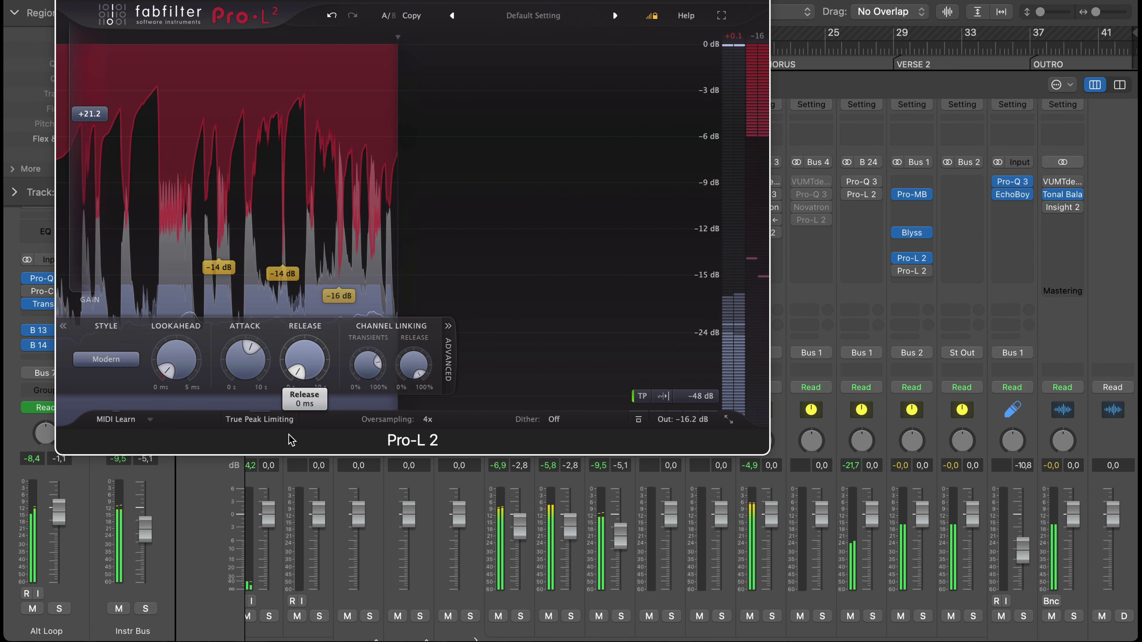
{"action": "left_click_drag", "start_coordinate": [229, 382], "coordinate": [243, 400]}
{"action": "left_click_drag", "start_coordinate": [298, 377], "coordinate": [285, 350]}
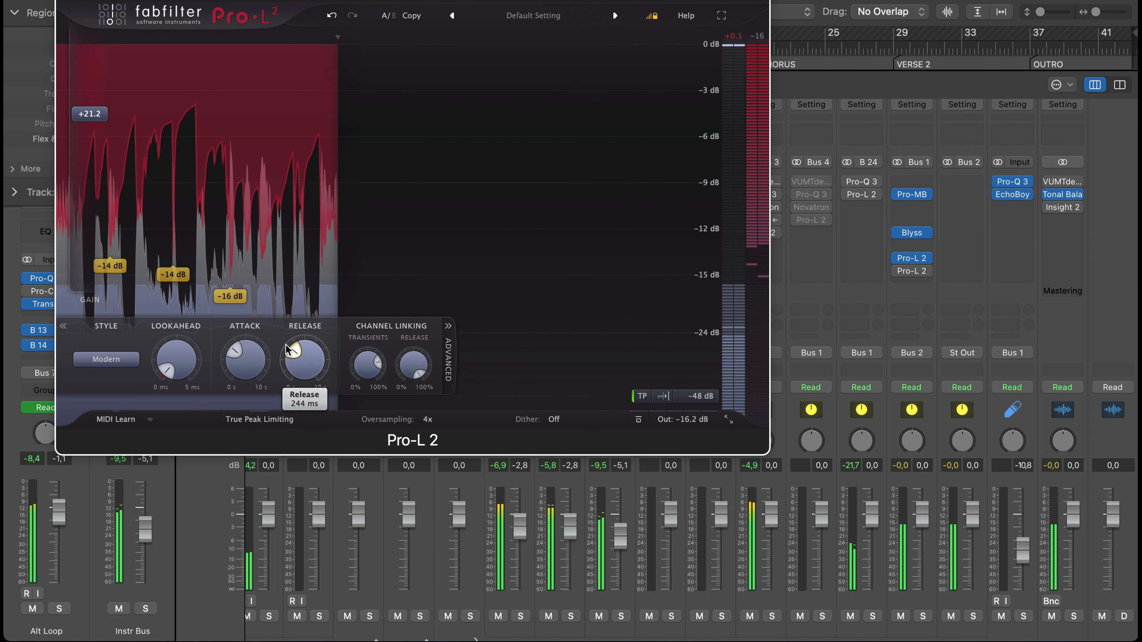
Step: Reduce the limiter's gain to +3.3 dB and set its output level to -1.0 dB
{"action": "left_click_drag", "start_coordinate": [93, 135], "coordinate": [99, 266]}
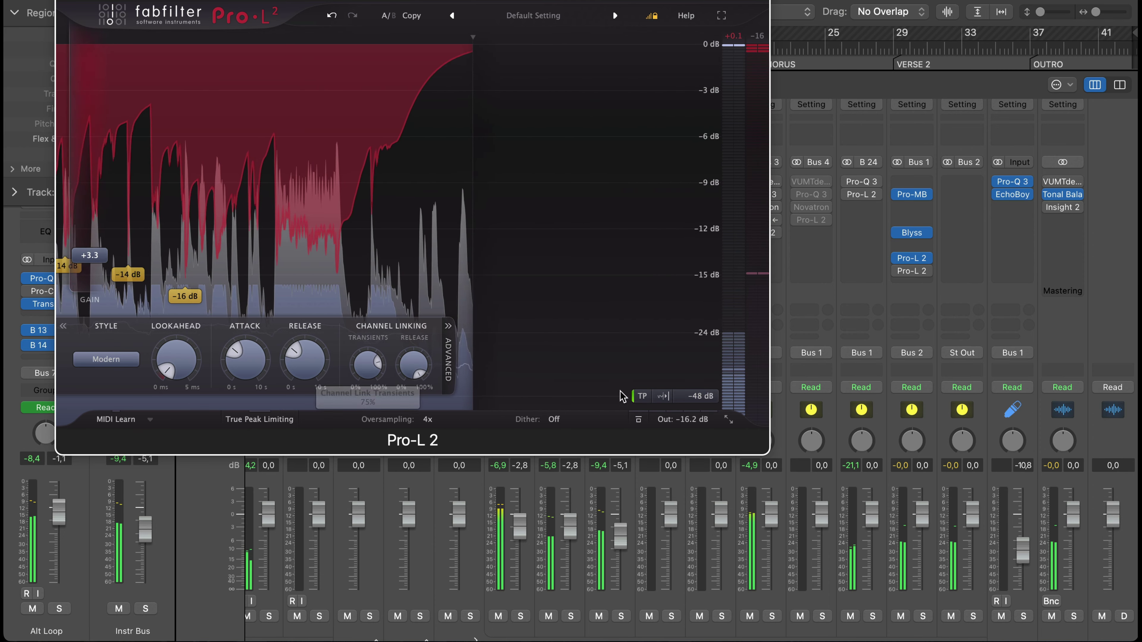
{"action": "mouse_move", "coordinate": [678, 377]}
{"action": "left_click_drag", "start_coordinate": [682, 378], "coordinate": [671, 335]}
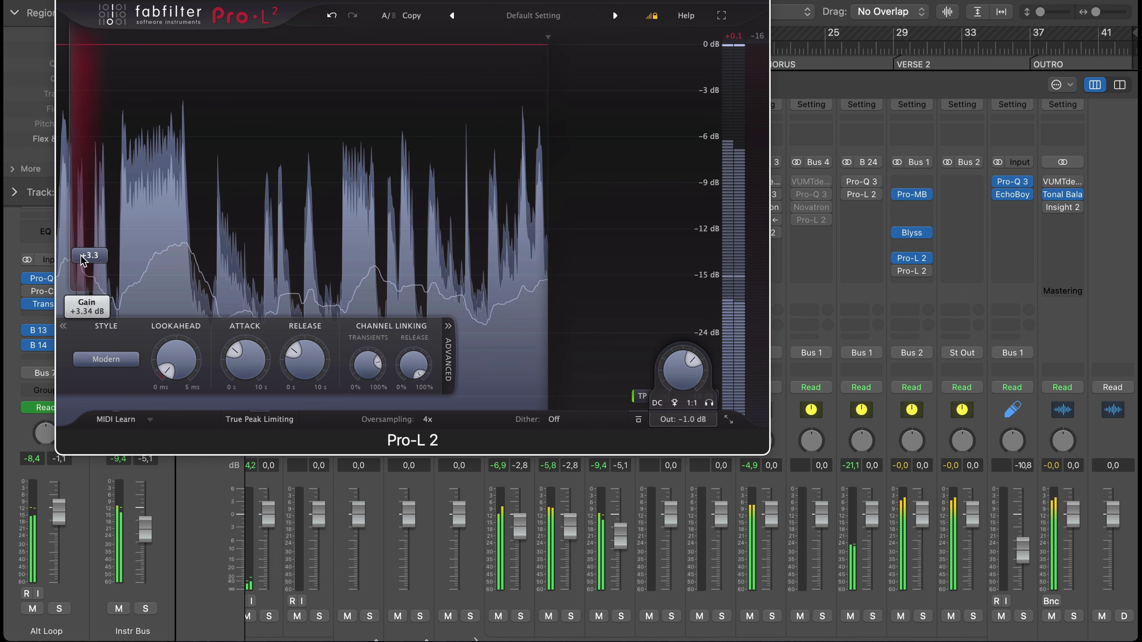
Step: Try different limiter gain amounts during playback and settle on +8.9 dB
{"action": "left_click_drag", "start_coordinate": [88, 256], "coordinate": [94, 227]}
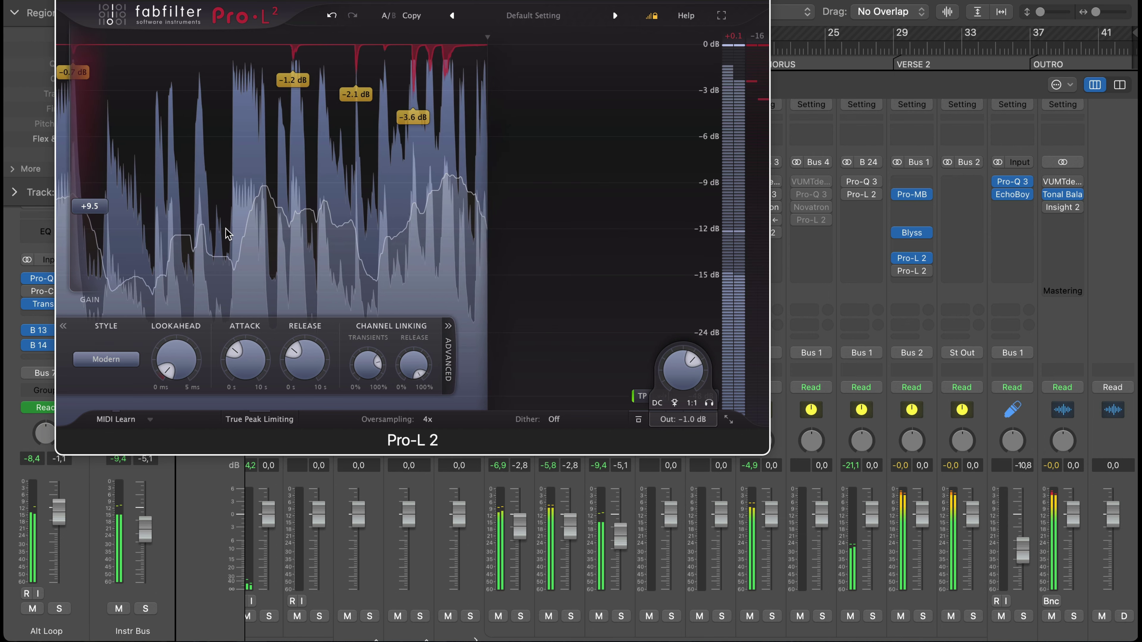
{"action": "left_click_drag", "start_coordinate": [85, 205], "coordinate": [97, 180]}
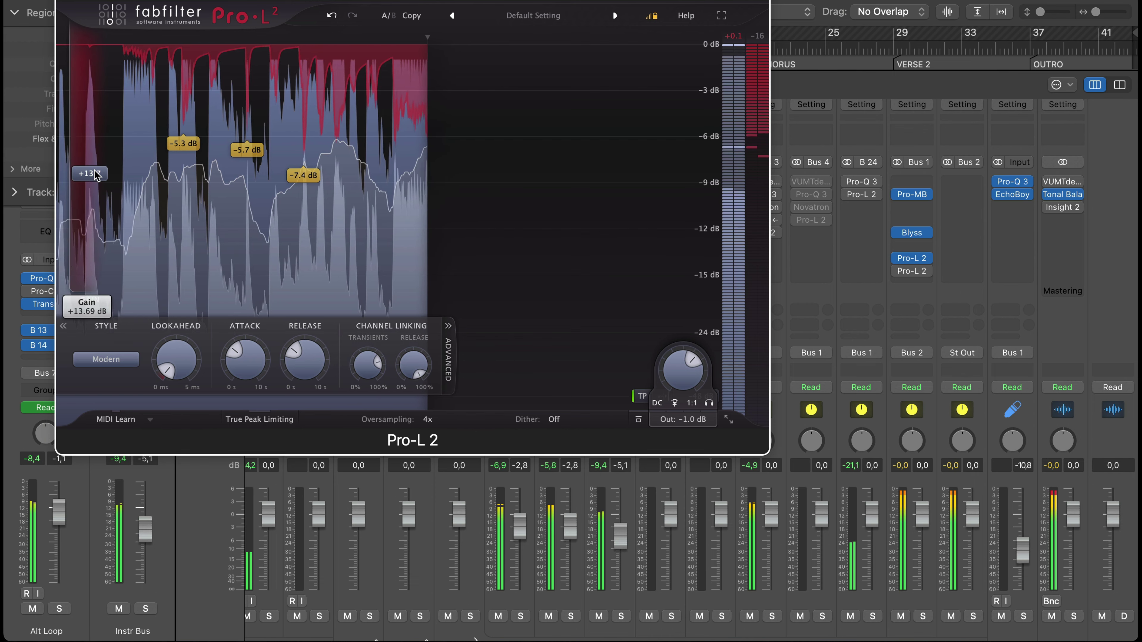
{"action": "left_click_drag", "start_coordinate": [96, 176], "coordinate": [110, 217]}
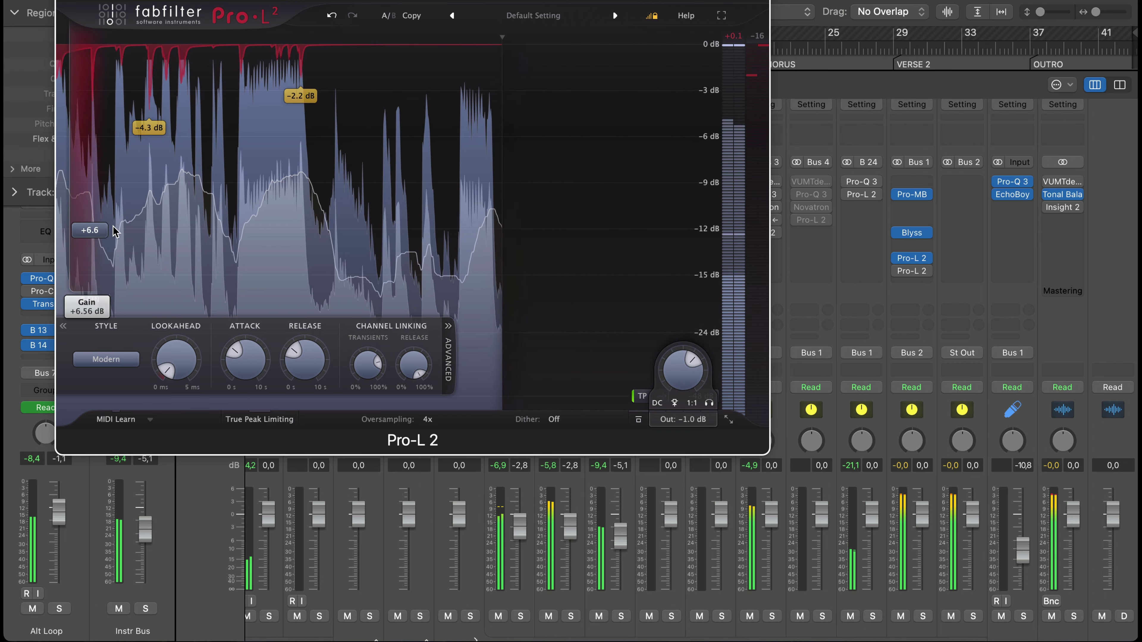
{"action": "left_click_drag", "start_coordinate": [115, 231], "coordinate": [114, 226]}
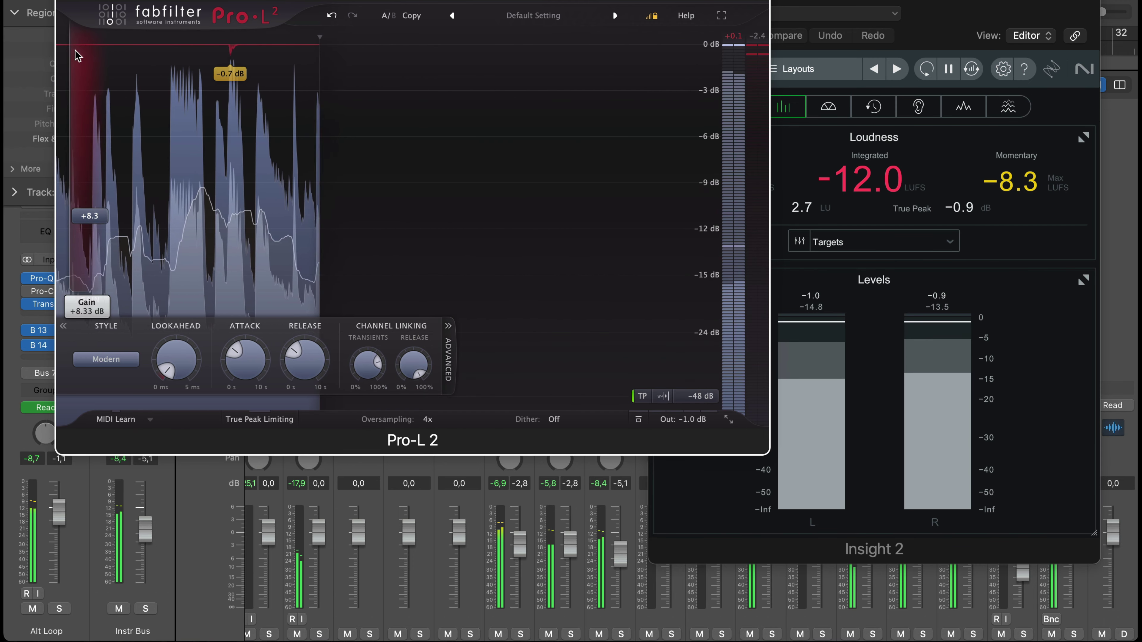
{"action": "left_click_drag", "start_coordinate": [89, 217], "coordinate": [89, 215]}
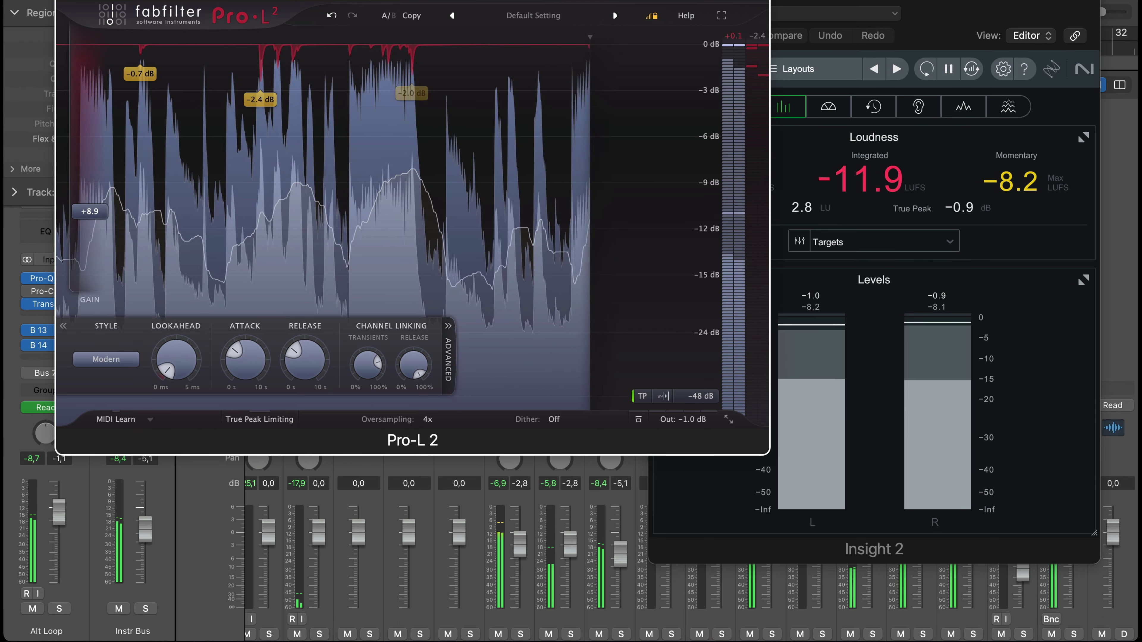
Step: Close the limiter and insert a stereo Orange Clip on the Drum Bus below the TR5 Classic plug-in
{"action": "key", "text": "super+w"}
{"action": "scroll", "coordinate": [409, 450], "scroll_direction": "left", "scroll_amount": 18}
{"action": "scroll", "coordinate": [409, 450], "scroll_direction": "down", "scroll_amount": 2}
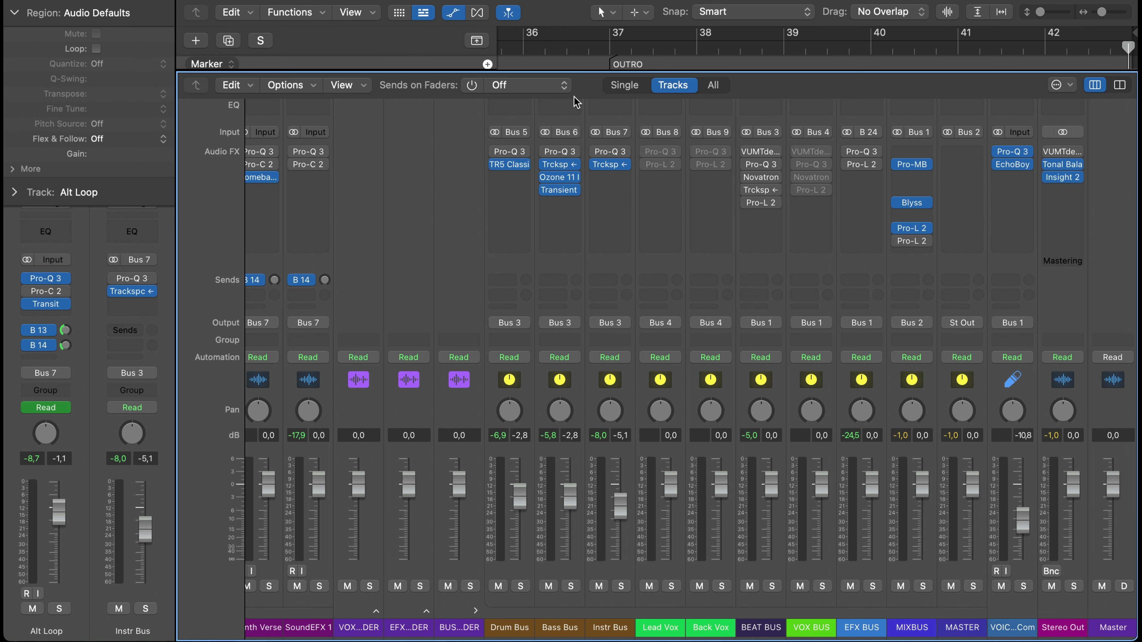
{"action": "left_click", "coordinate": [517, 181]}
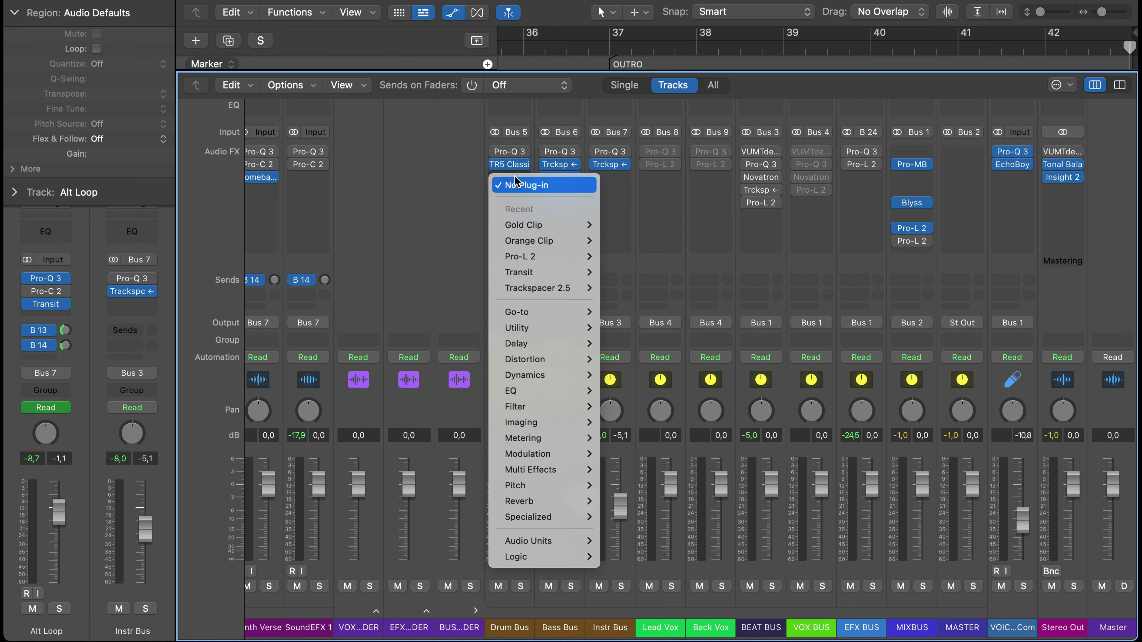
{"action": "mouse_move", "coordinate": [562, 241]}
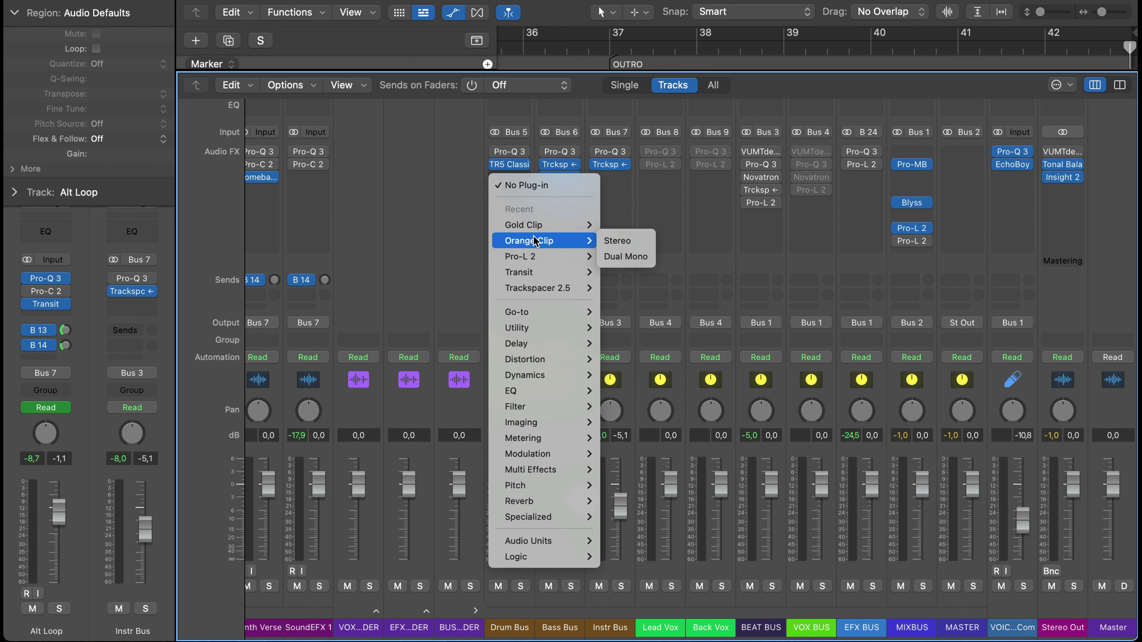
{"action": "left_click", "coordinate": [636, 246]}
{"action": "left_click_drag", "start_coordinate": [674, 125], "coordinate": [343, 0]}
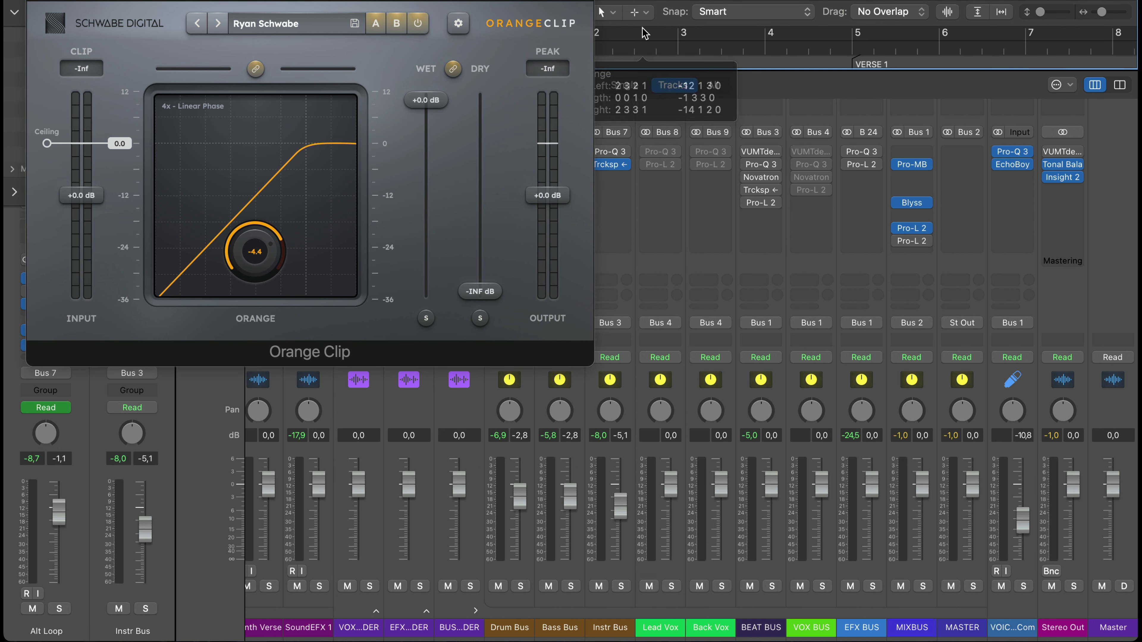
Step: Play the mix from bar 5 and lower the Orange Clip ceiling on the Drum Bus to -12.1
{"action": "left_click", "coordinate": [632, 38]}
{"action": "key", "text": "space"}
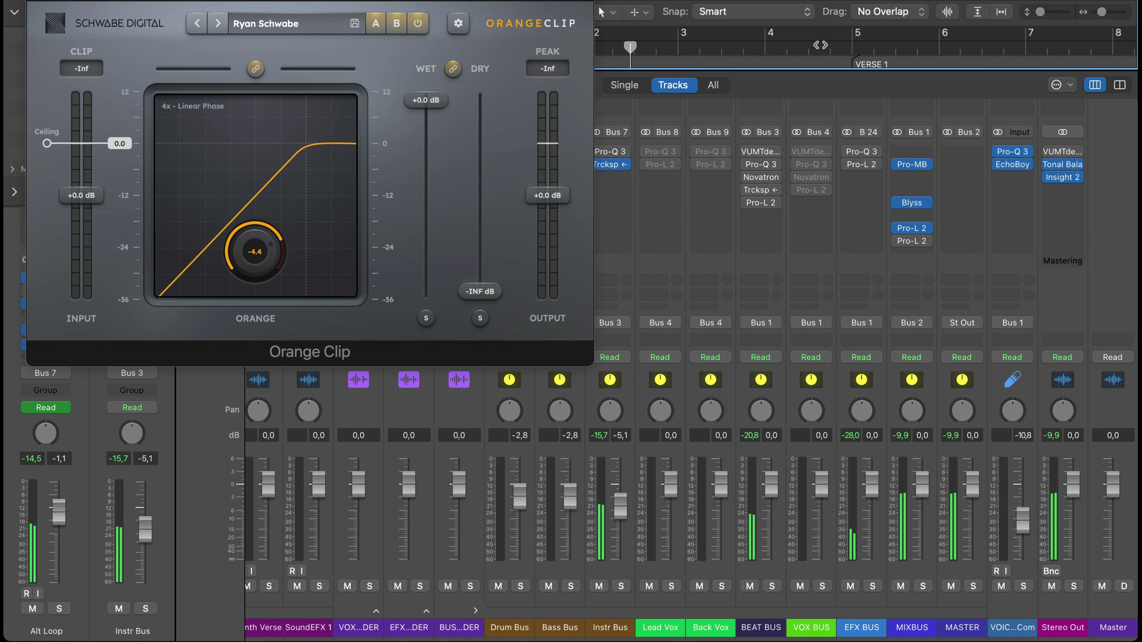
{"action": "left_click", "coordinate": [877, 48]}
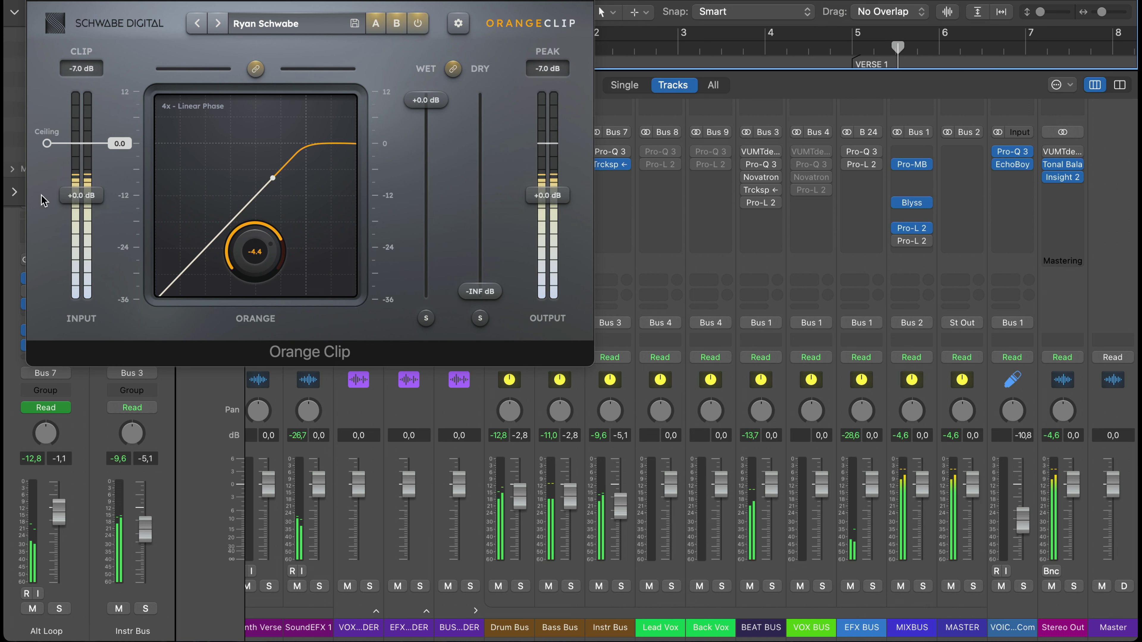
{"action": "left_click_drag", "start_coordinate": [50, 147], "coordinate": [48, 195]}
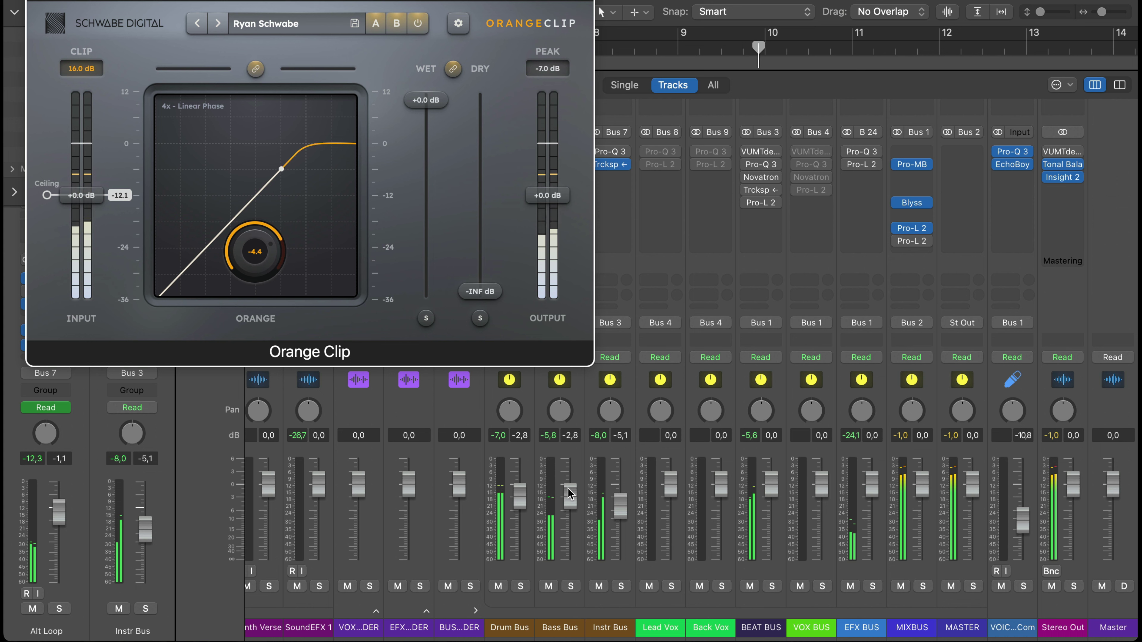
Step: Lower the Bass Bus fader slightly, play the mix through the MIXBUS limiter and move the limiter's window aside
{"action": "left_click", "coordinate": [570, 507]}
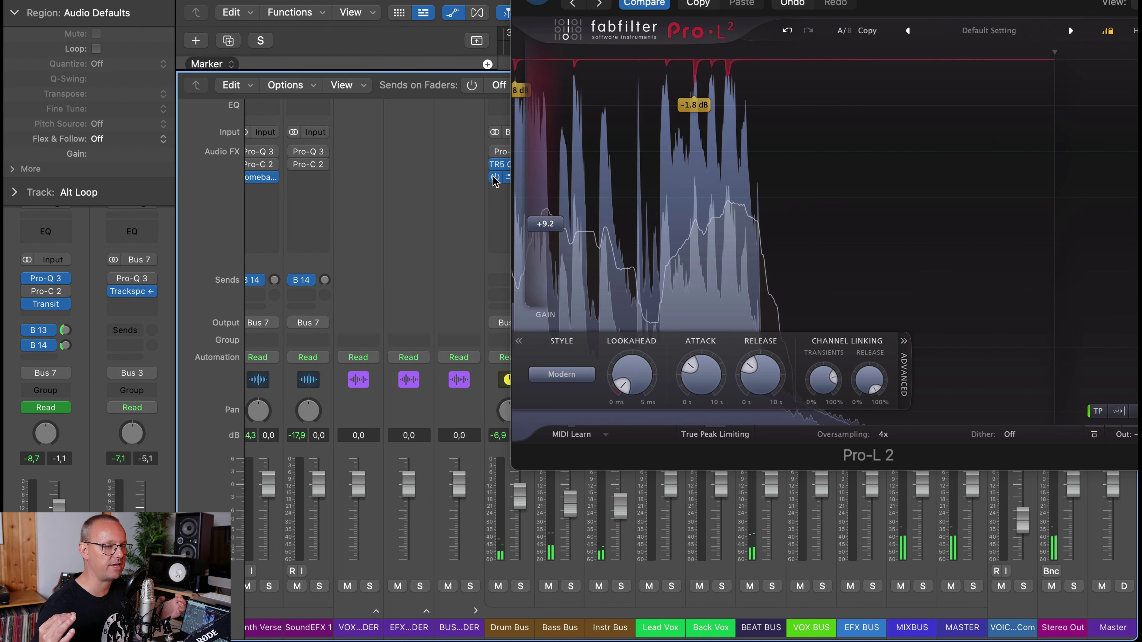
{"action": "key", "text": "space"}
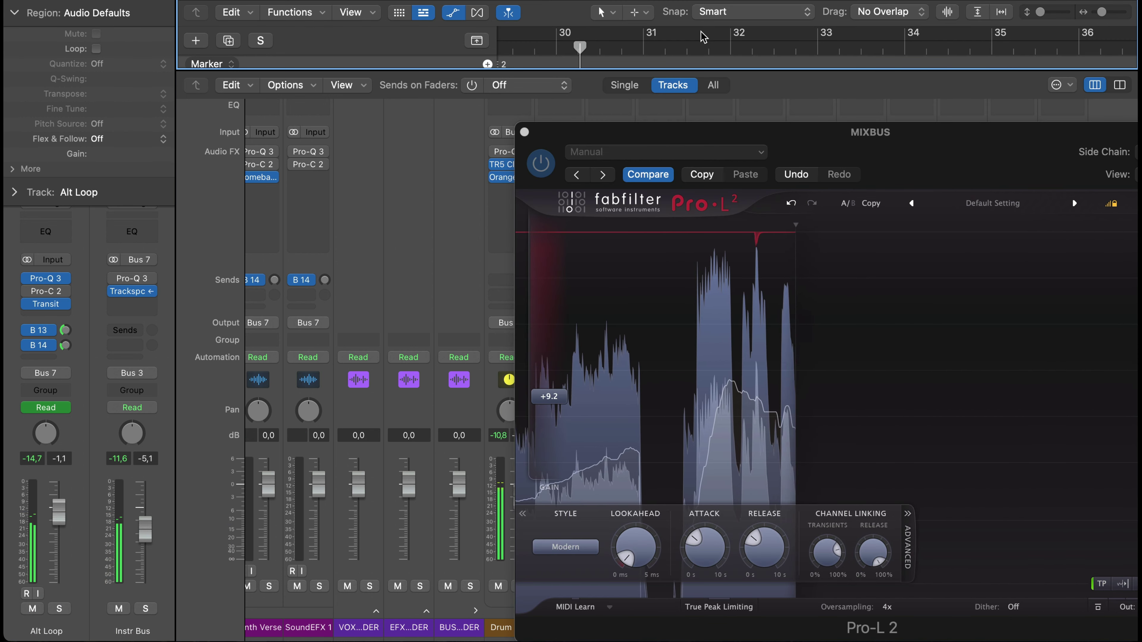
{"action": "left_click_drag", "start_coordinate": [825, 138], "coordinate": [941, 0]}
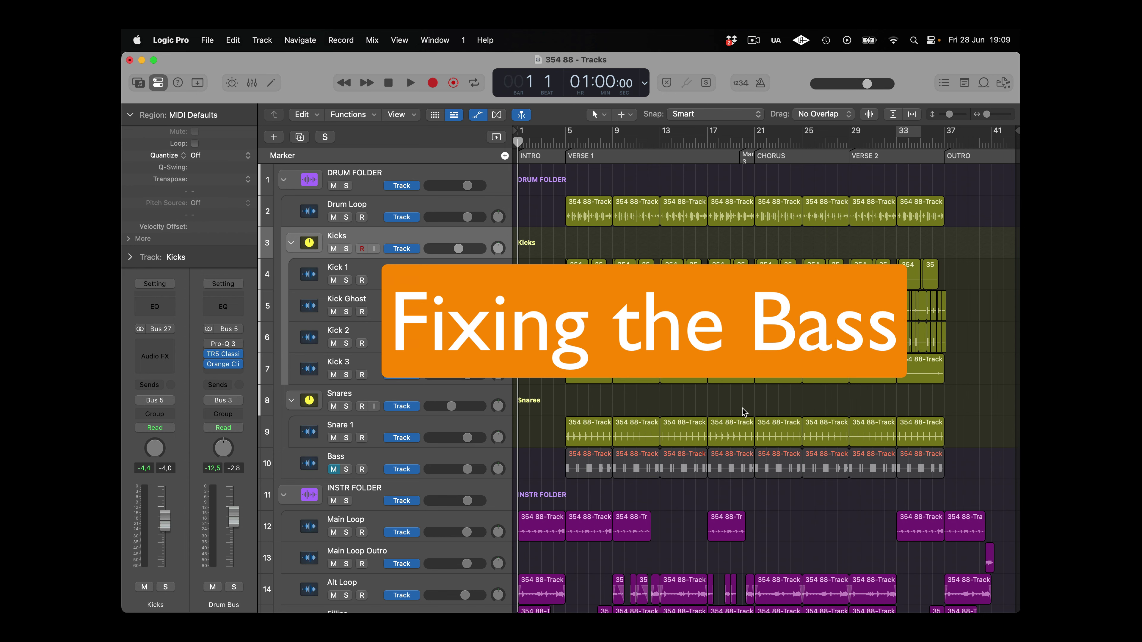
Step: Play the song from the intro and unmute the Bass track
{"action": "scroll", "coordinate": [742, 409], "scroll_direction": "up", "scroll_amount": 3}
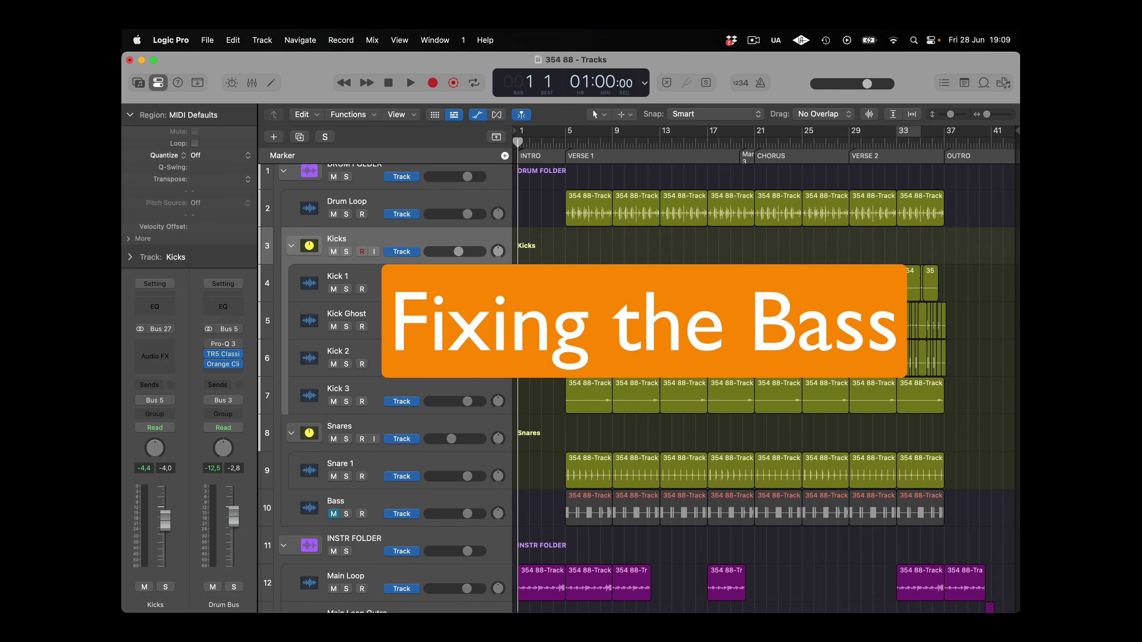
{"action": "key", "text": "space"}
{"action": "scroll", "coordinate": [610, 284], "scroll_direction": "down", "scroll_amount": 4}
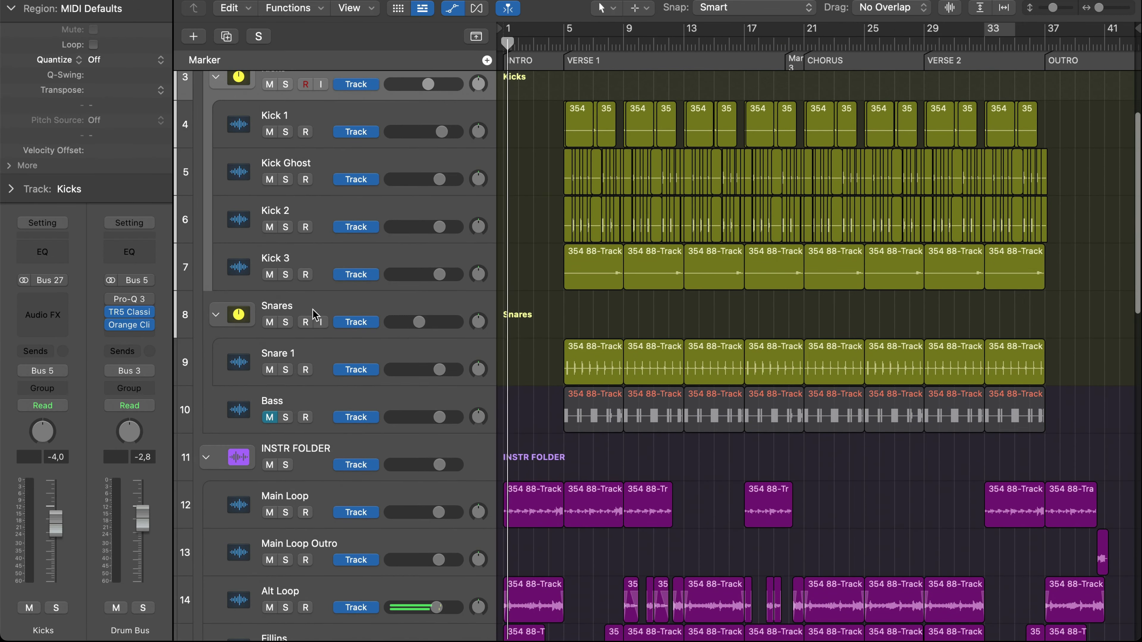
{"action": "left_click", "coordinate": [269, 416]}
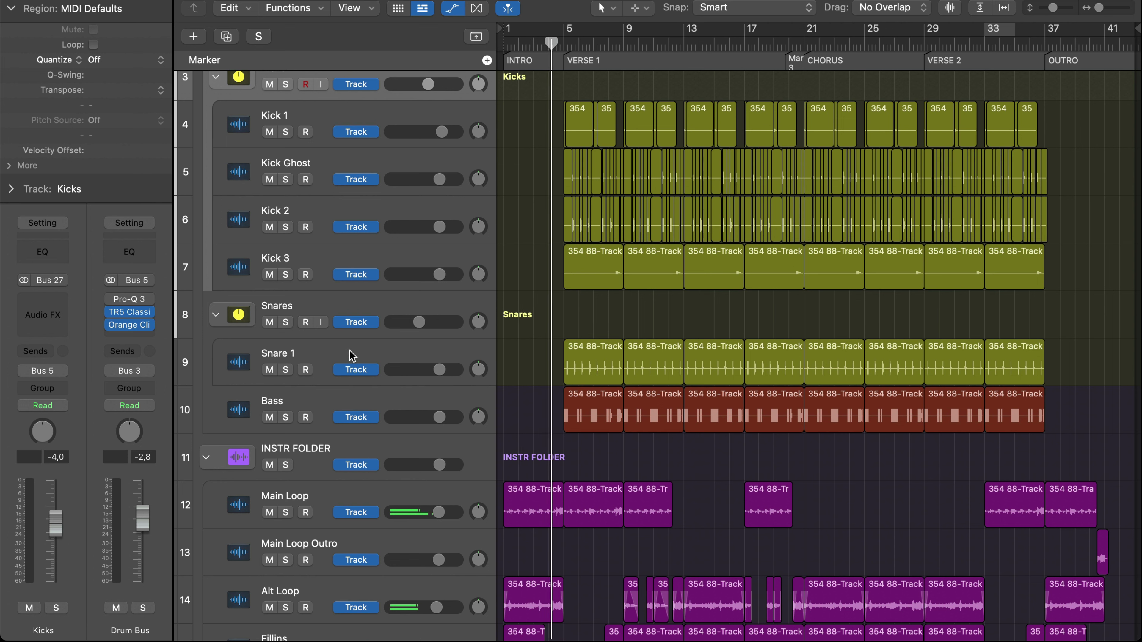
Step: Lower the Bass track's volume to -6.4 dB and select the track
{"action": "left_click_drag", "start_coordinate": [443, 424], "coordinate": [398, 418]}
{"action": "left_click", "coordinate": [400, 414]}
{"action": "left_click", "coordinate": [331, 410]}
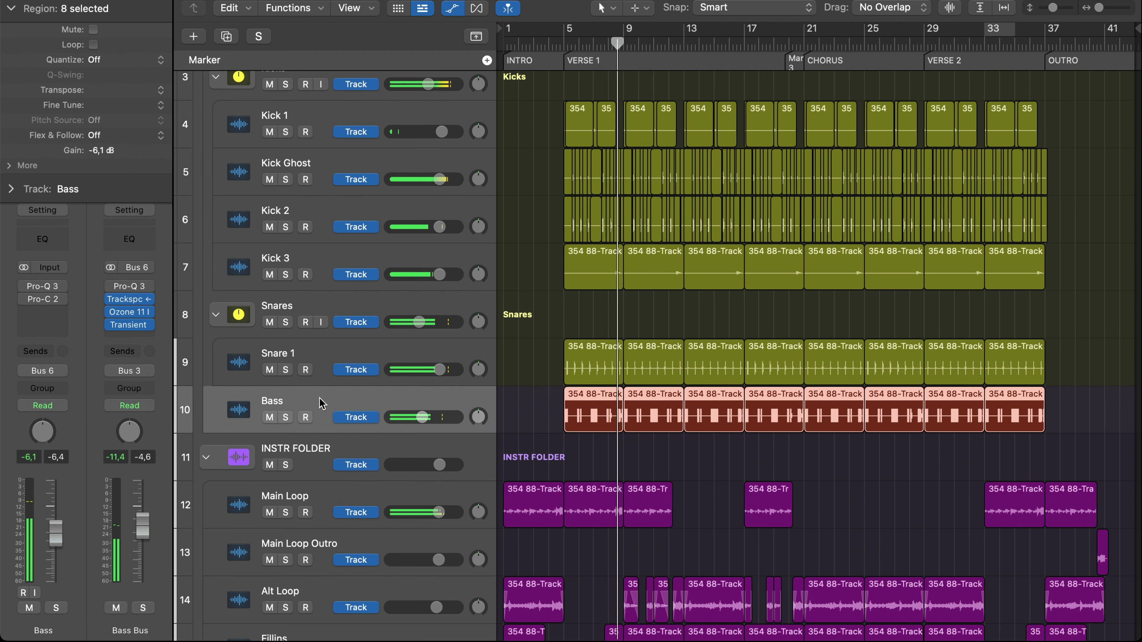
Step: Insert a stereo Decapitator below Pro-C 2 on the Bass track and move its window clear of the track list
{"action": "left_click", "coordinate": [61, 321]}
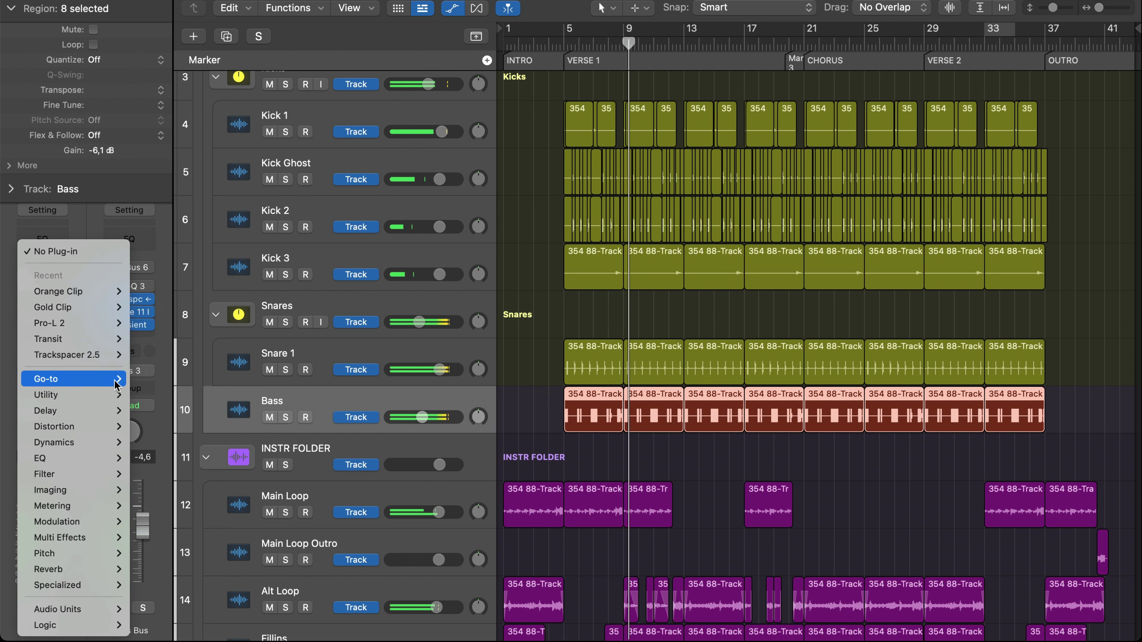
{"action": "mouse_move", "coordinate": [89, 378]}
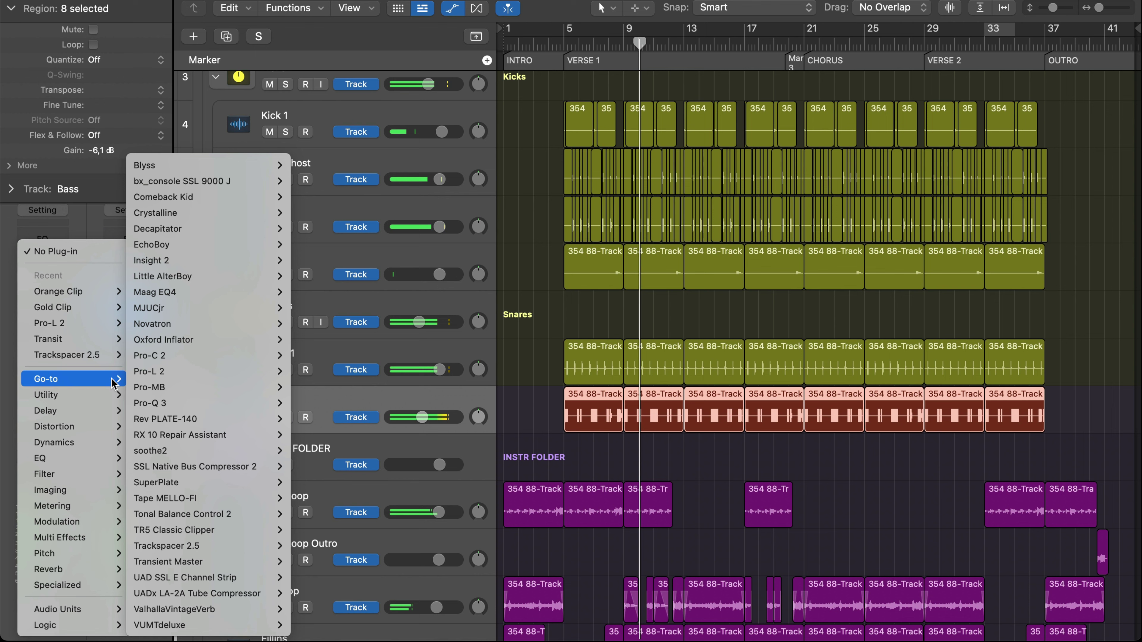
{"action": "mouse_move", "coordinate": [247, 198]}
{"action": "mouse_move", "coordinate": [252, 229]}
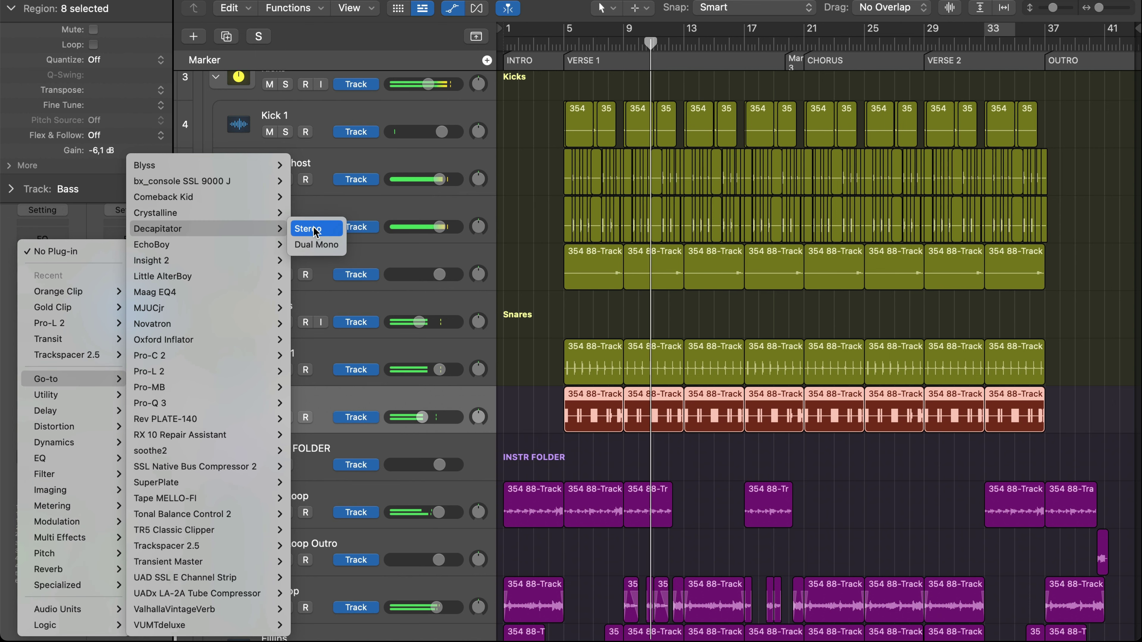
{"action": "left_click", "coordinate": [315, 229]}
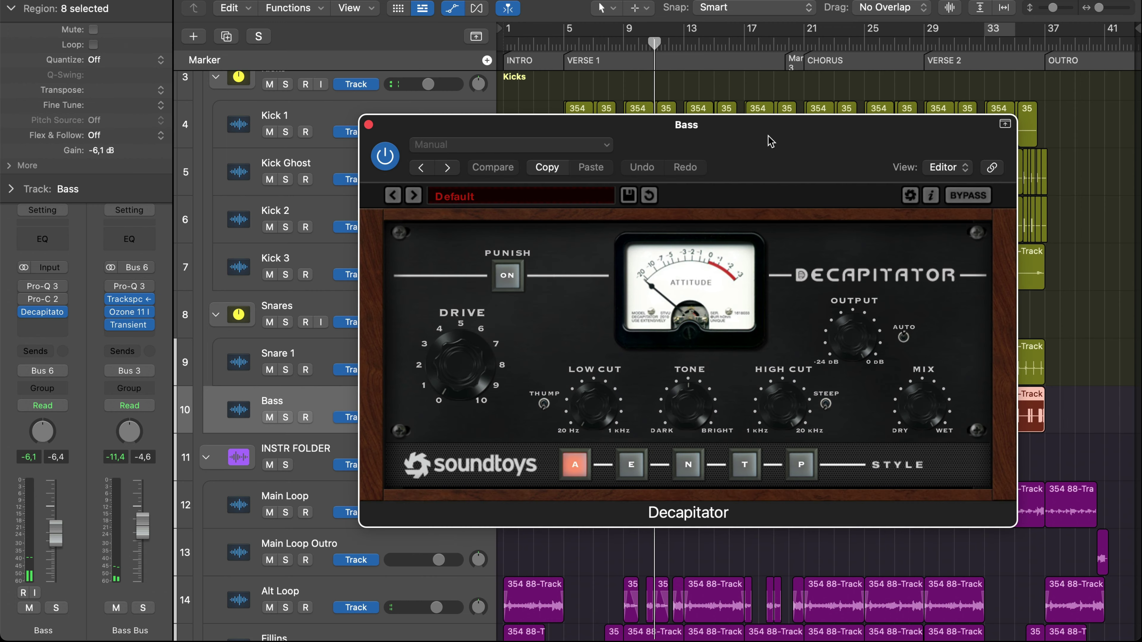
{"action": "left_click_drag", "start_coordinate": [768, 141], "coordinate": [410, 0]}
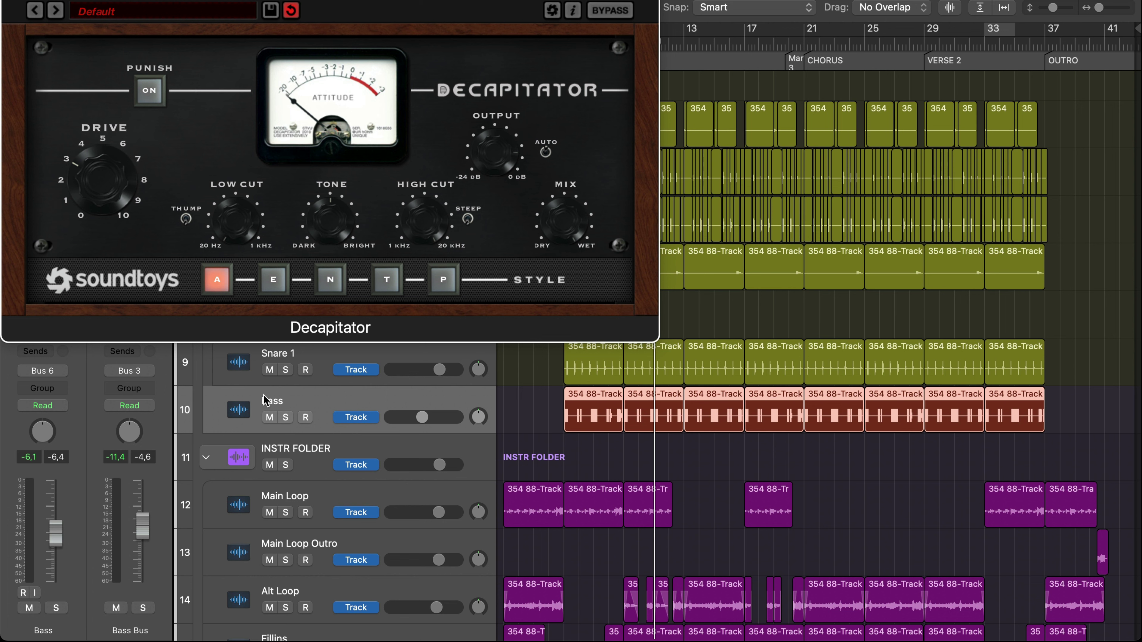
Step: Solo the Bass track and loop playback over the second half of bar 8
{"action": "left_click", "coordinate": [286, 417]}
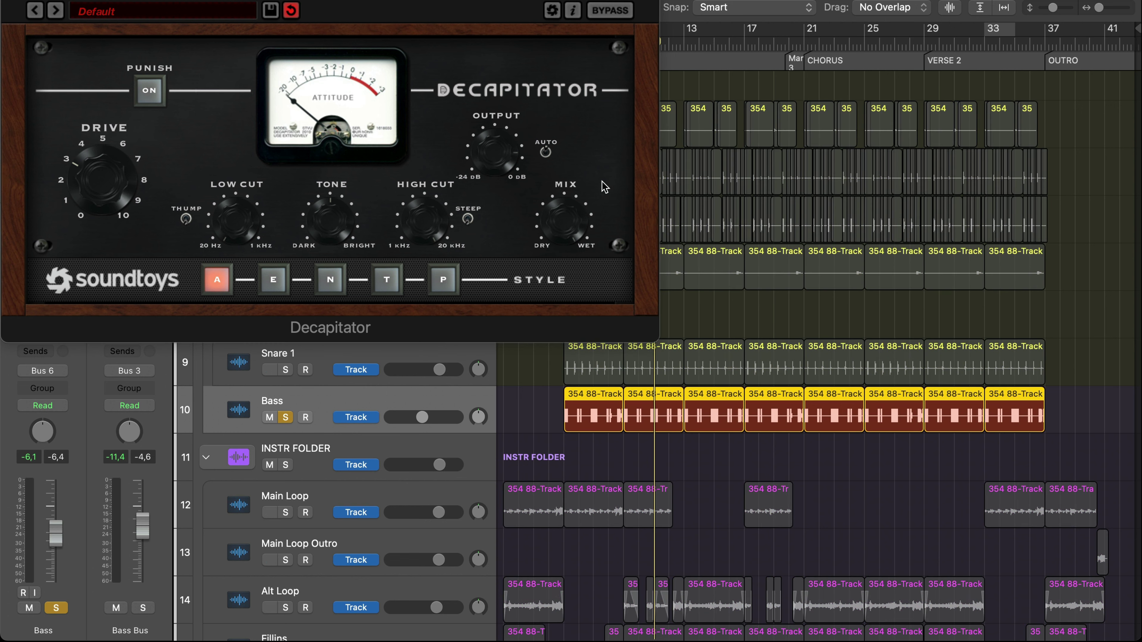
{"action": "left_click", "coordinate": [729, 35]}
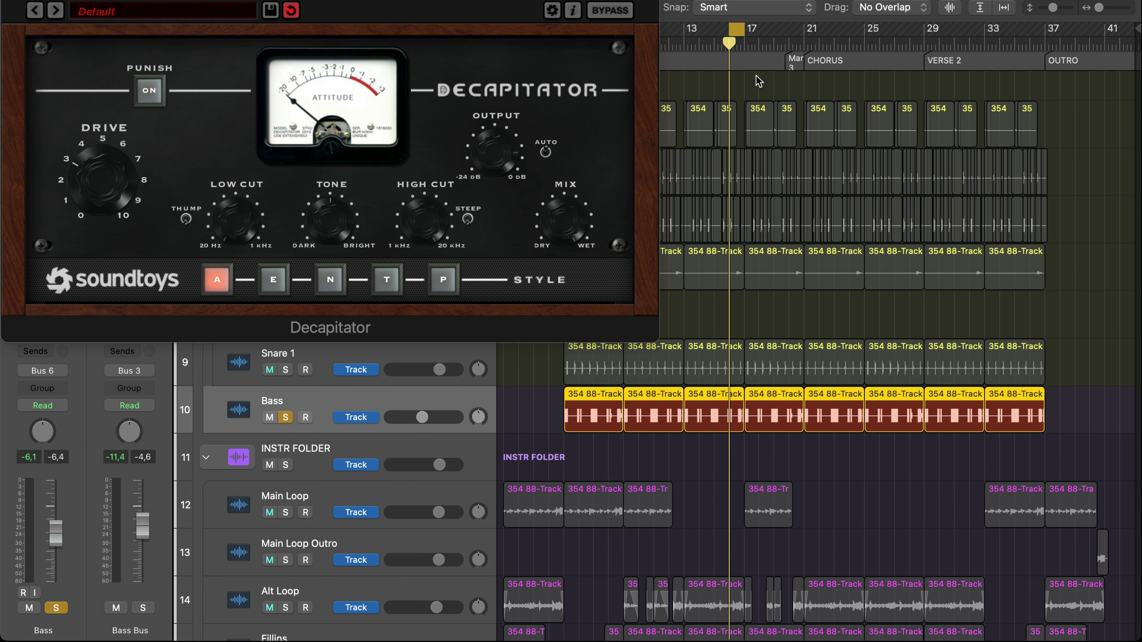
{"action": "scroll", "coordinate": [755, 87], "scroll_direction": "up", "scroll_amount": 5}
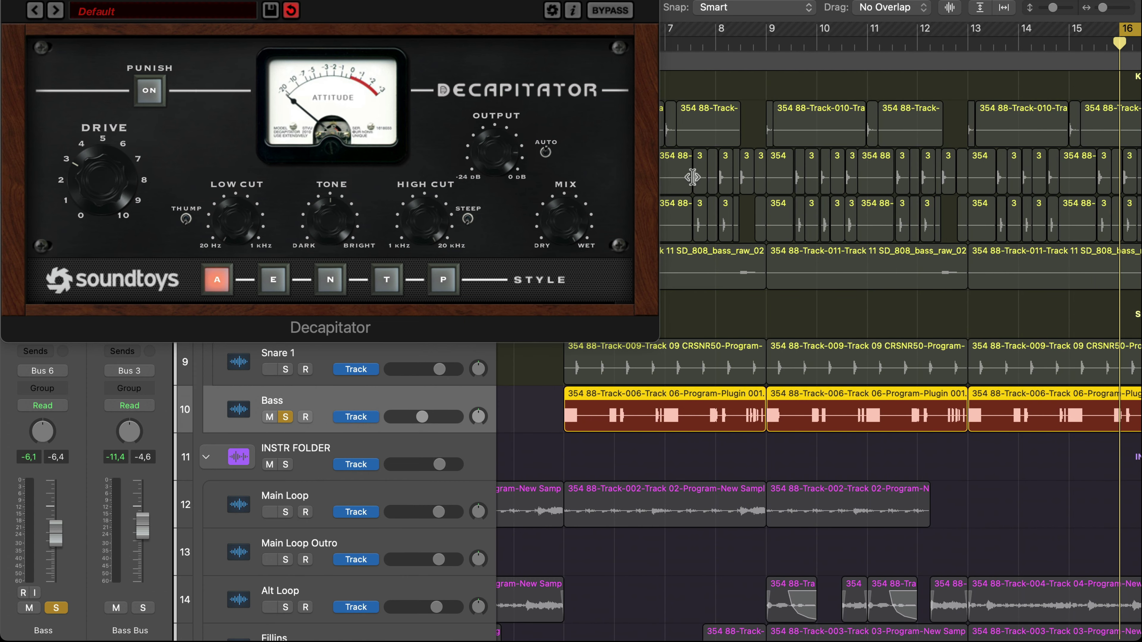
{"action": "left_click_drag", "start_coordinate": [733, 29], "coordinate": [756, 30]}
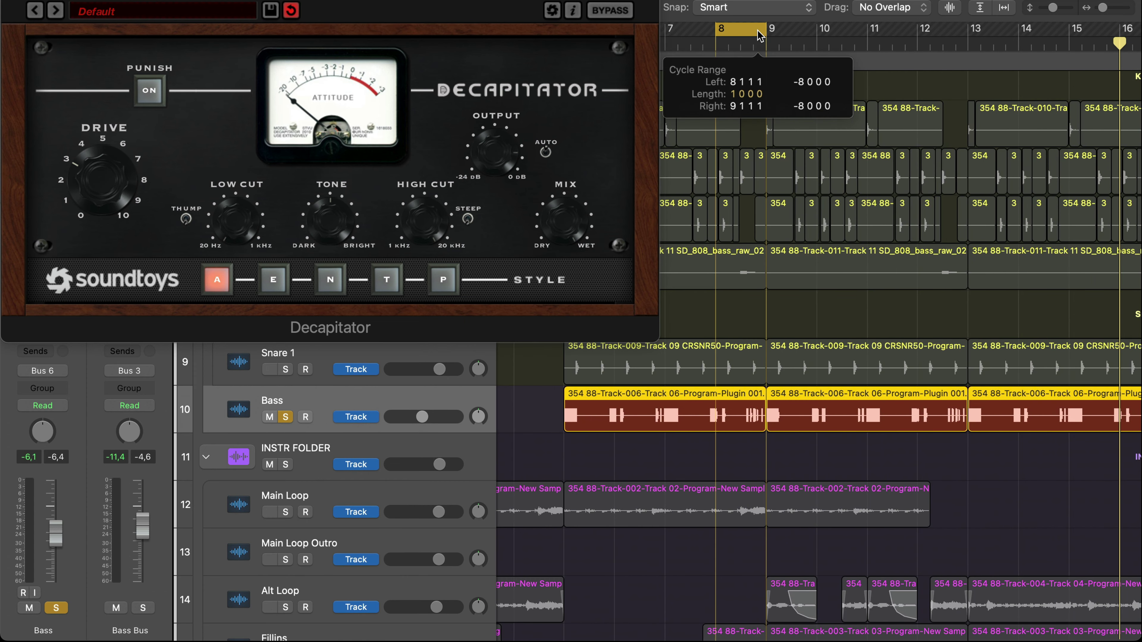
{"action": "left_click", "coordinate": [717, 41]}
{"action": "key", "text": "space"}
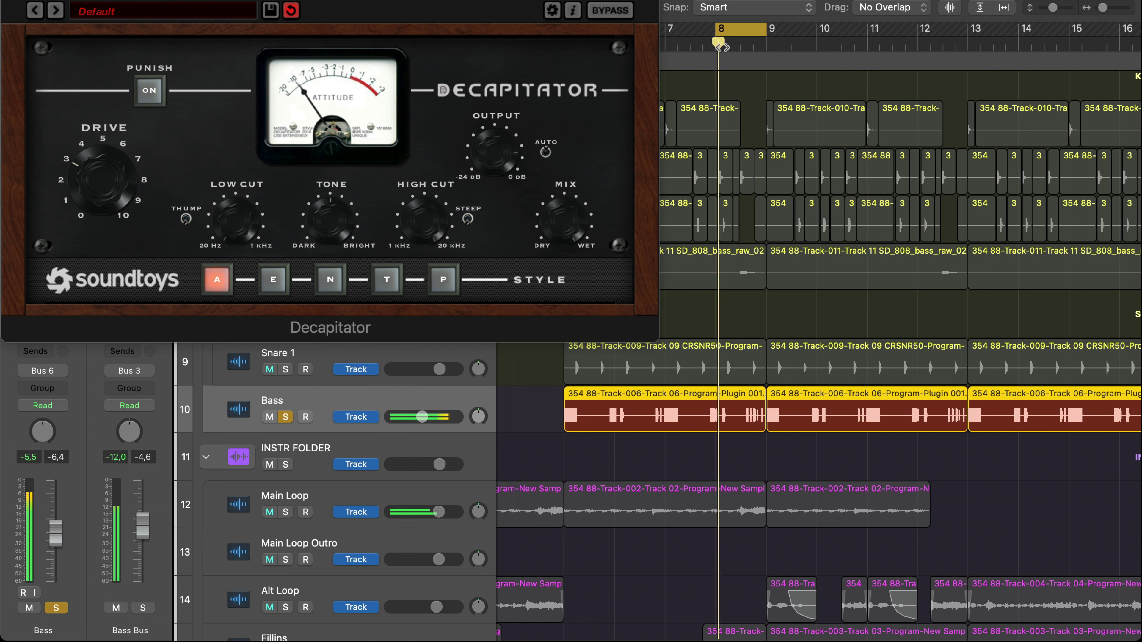
{"action": "left_click_drag", "start_coordinate": [716, 41], "coordinate": [740, 54]}
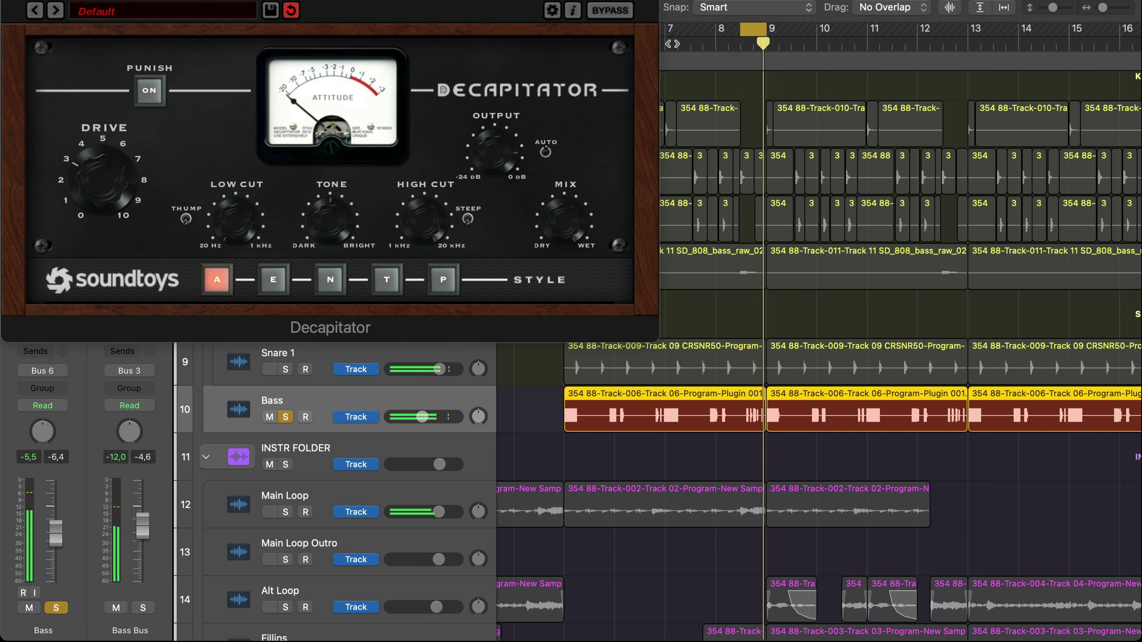
Step: Try the Decapitator's drive by ear and replace the plug-in with a stereo ChromaGlow on the Bass track
{"action": "left_click_drag", "start_coordinate": [107, 180], "coordinate": [108, 176]}
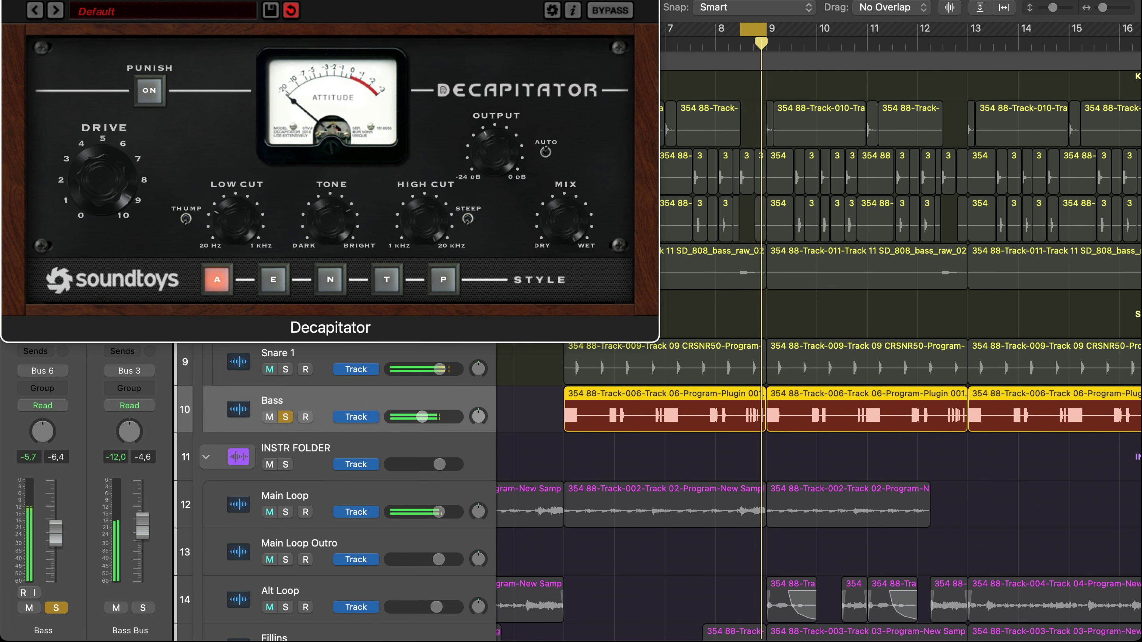
{"action": "key", "text": "super+w"}
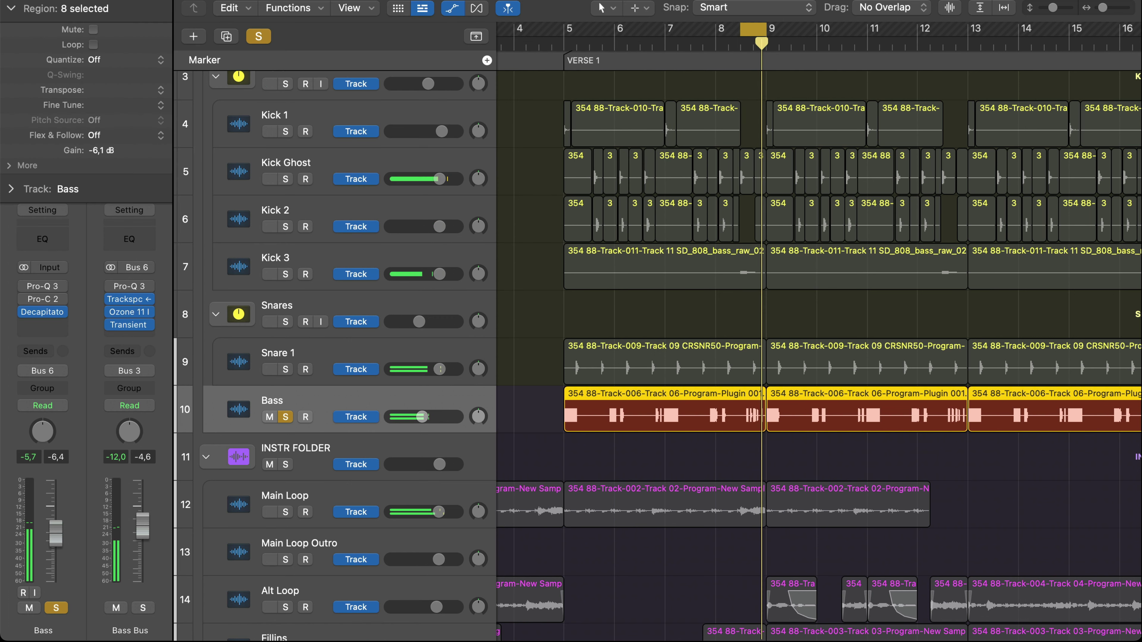
{"action": "left_click", "coordinate": [63, 312]}
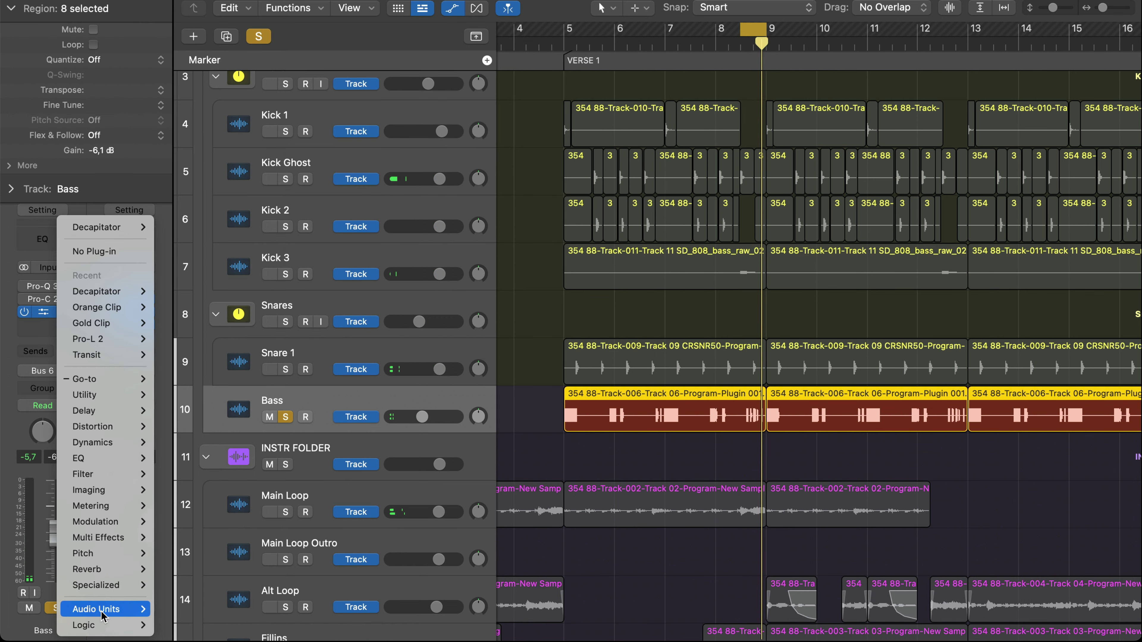
{"action": "mouse_move", "coordinate": [135, 438]}
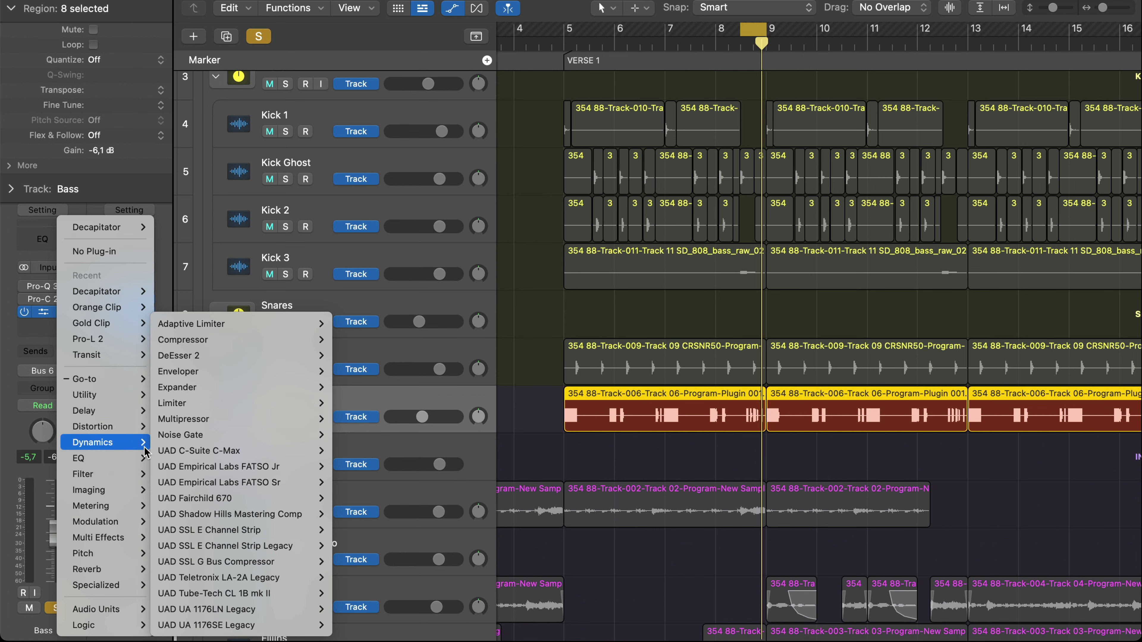
{"action": "mouse_move", "coordinate": [107, 490]}
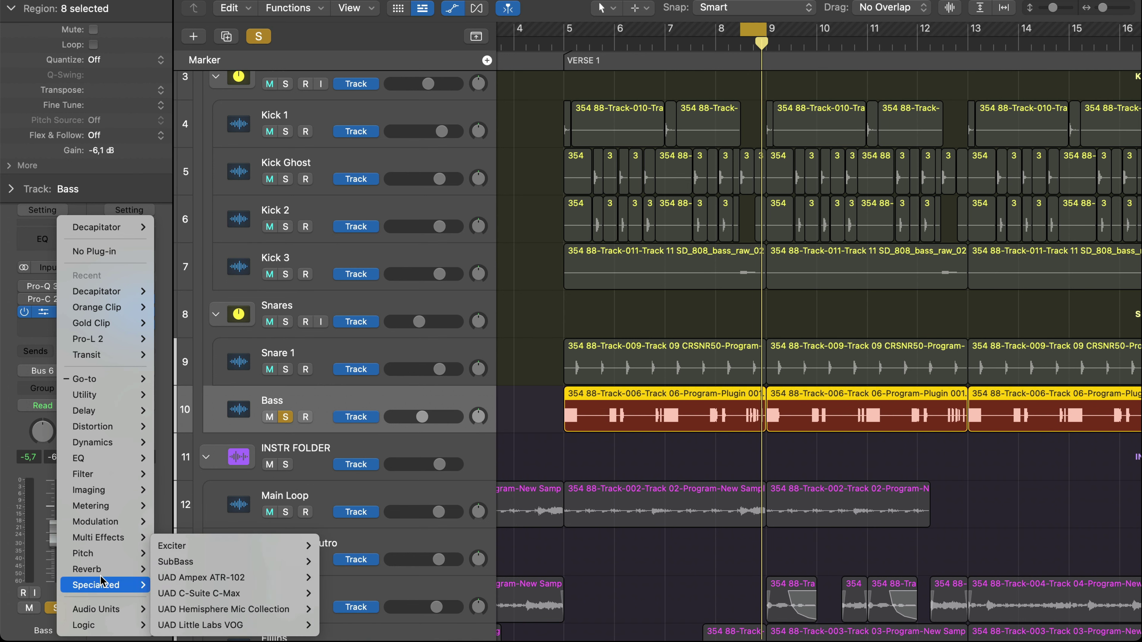
{"action": "mouse_move", "coordinate": [248, 443]}
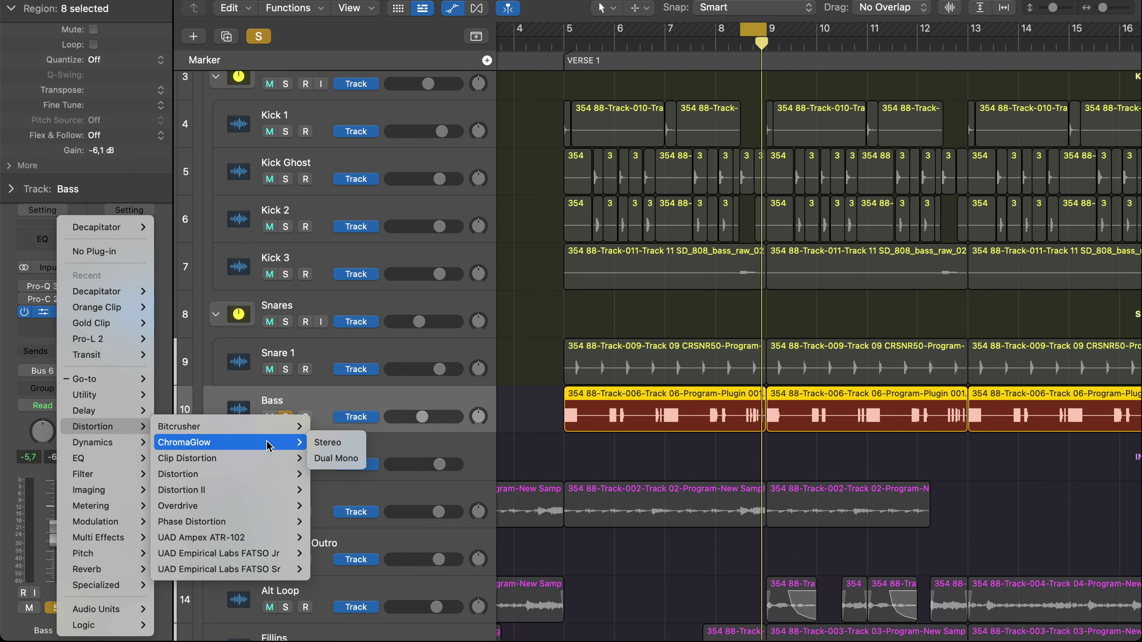
{"action": "left_click", "coordinate": [320, 443]}
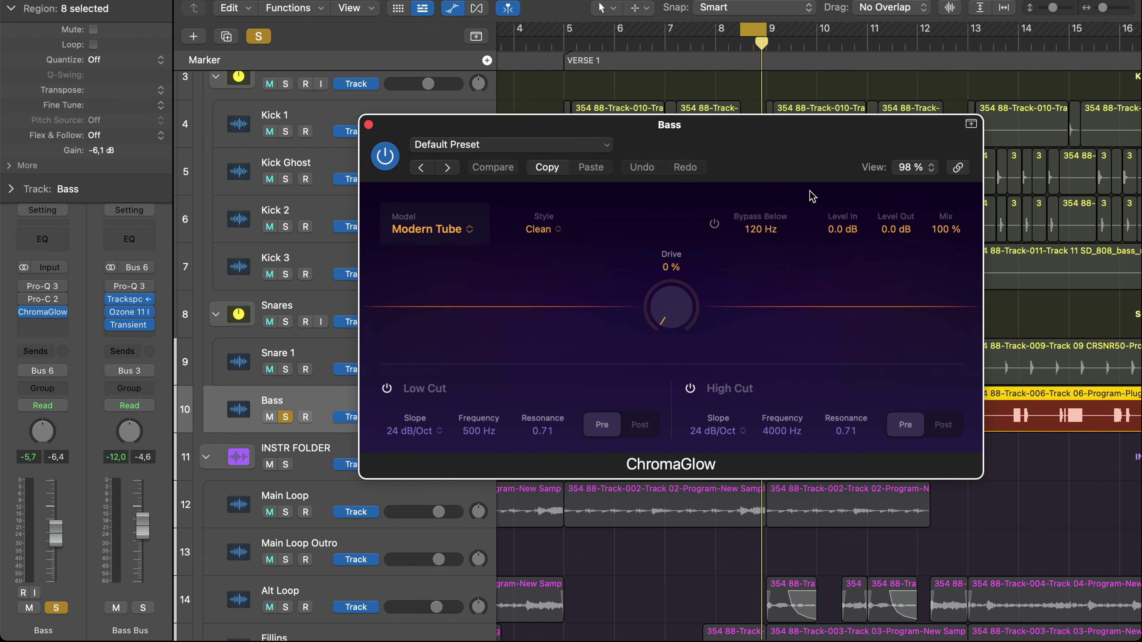
Step: Set ChromaGlow's Drive to 86 % during playback and enable Bypass Below at 168 Hz
{"action": "key", "text": "space"}
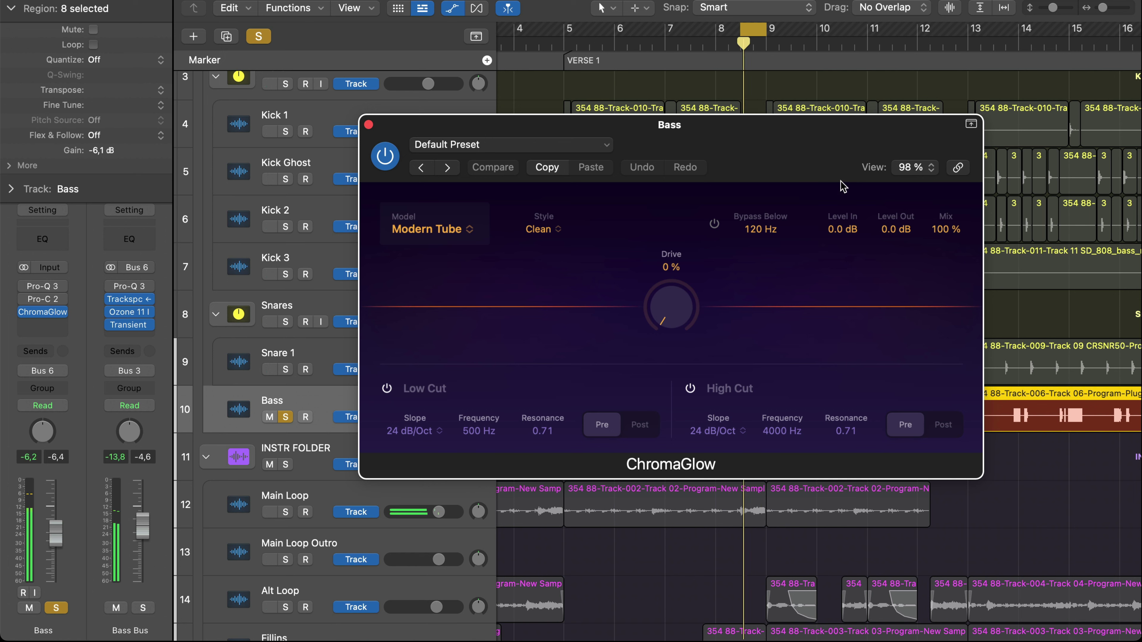
{"action": "left_click_drag", "start_coordinate": [729, 228], "coordinate": [754, 142]}
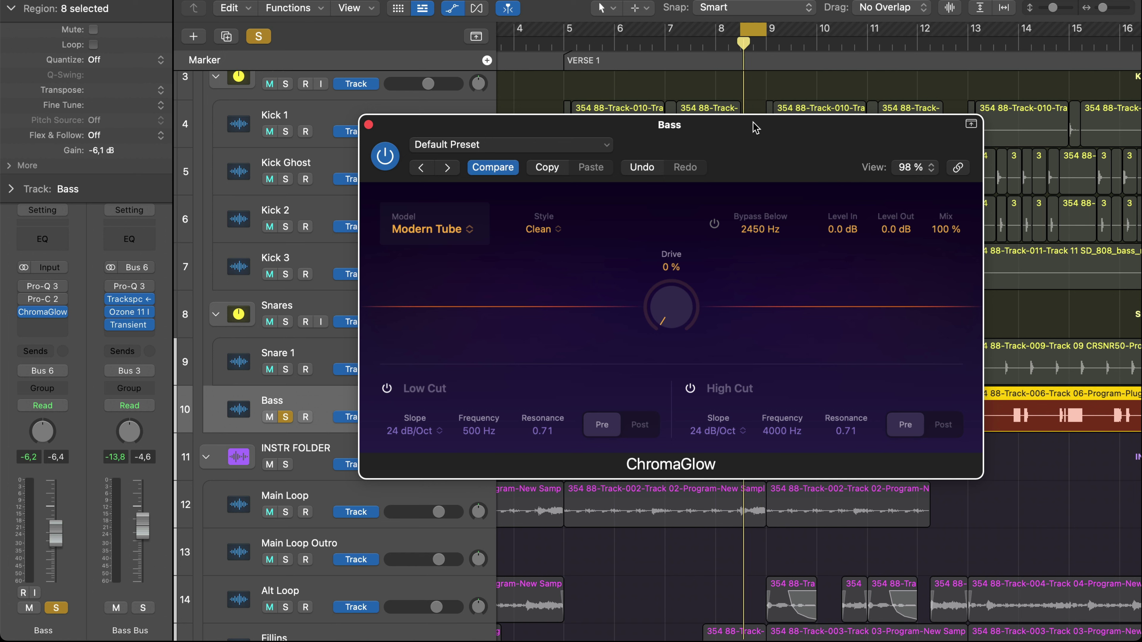
{"action": "key", "text": "space"}
{"action": "left_click_drag", "start_coordinate": [676, 305], "coordinate": [674, 198]}
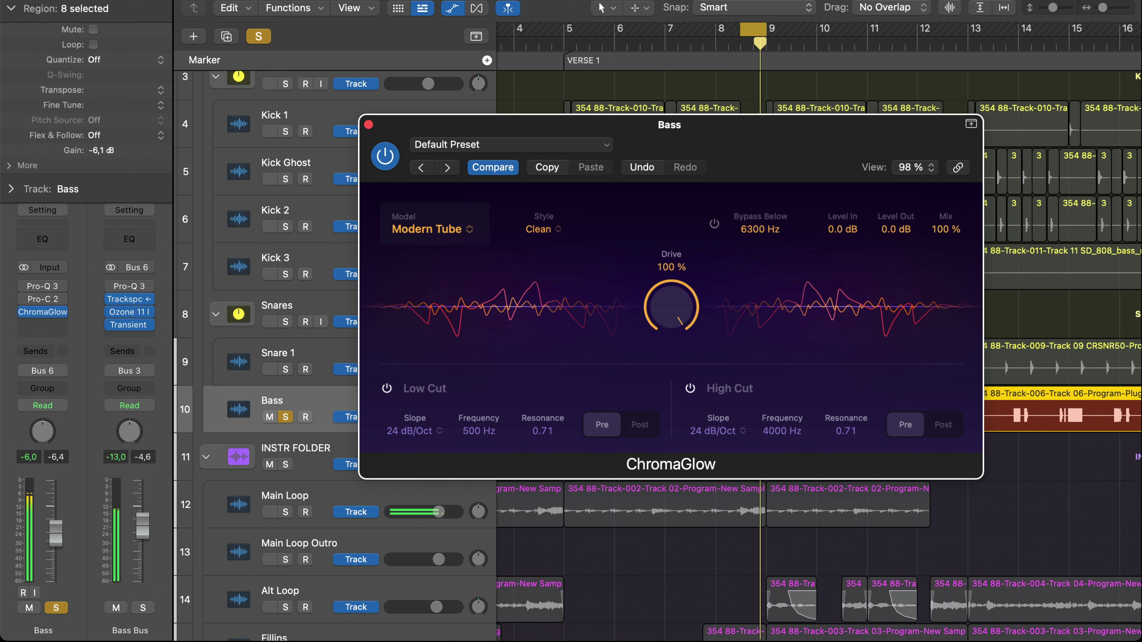
{"action": "mouse_move", "coordinate": [670, 306]}
{"action": "left_mouse_down"}
{"action": "mouse_move", "coordinate": [671, 342]}
{"action": "mouse_move", "coordinate": [671, 321]}
{"action": "left_mouse_up"}
{"action": "left_click", "coordinate": [714, 224]}
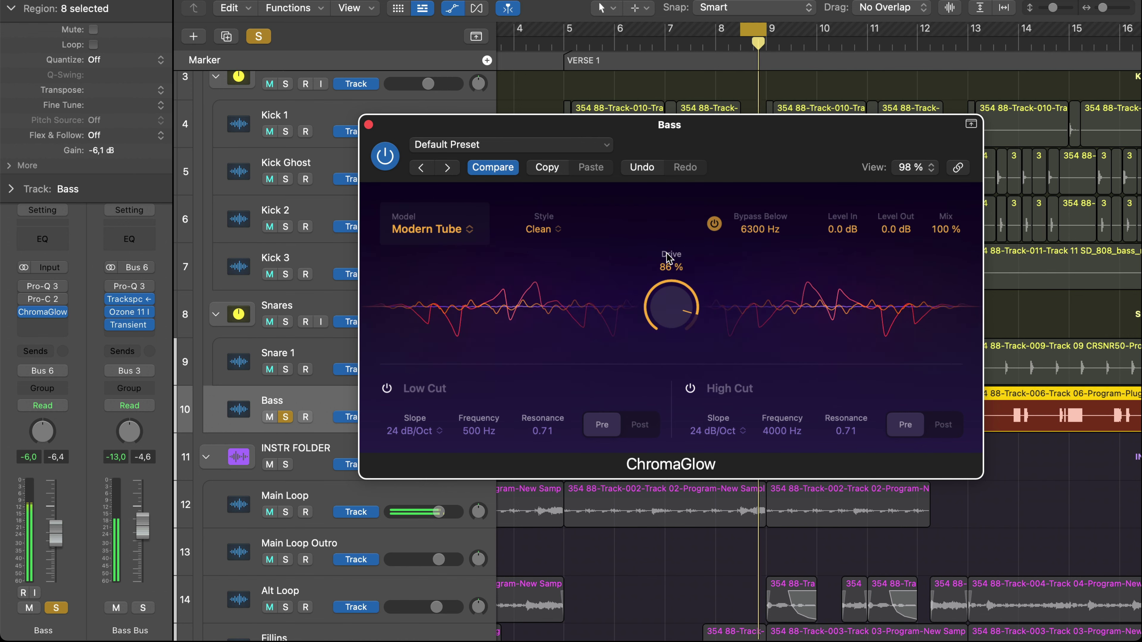
{"action": "left_click_drag", "start_coordinate": [766, 281], "coordinate": [765, 341]}
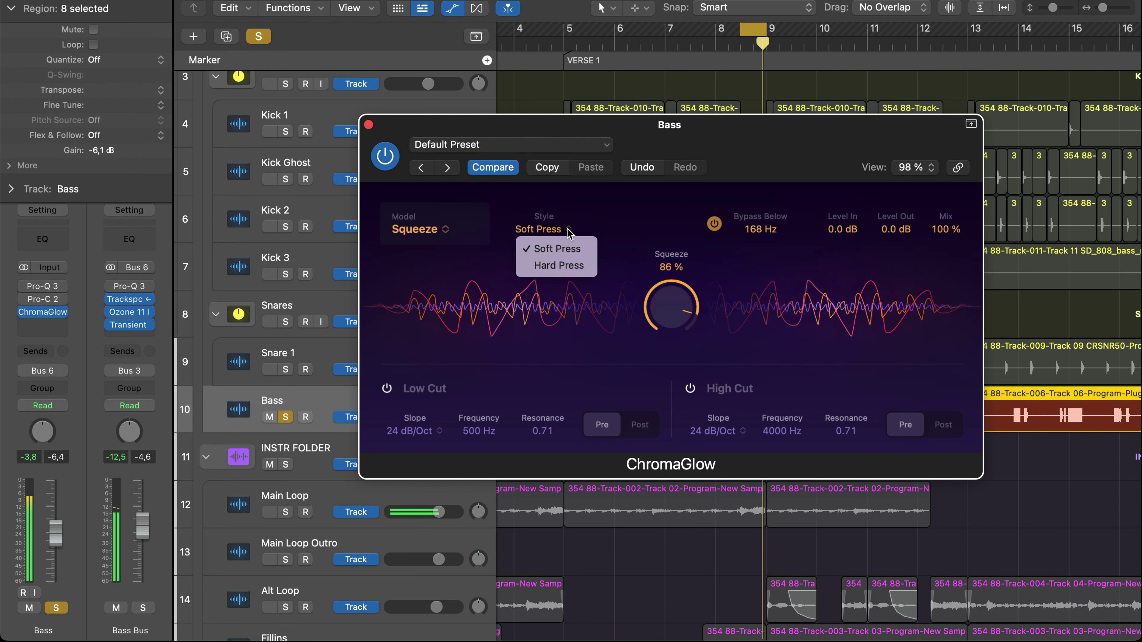
Step: Audition ChromaGlow's Squeeze model with Hard Press and its Analog Preamp model with the Colorful style
{"action": "left_click", "coordinate": [559, 265]}
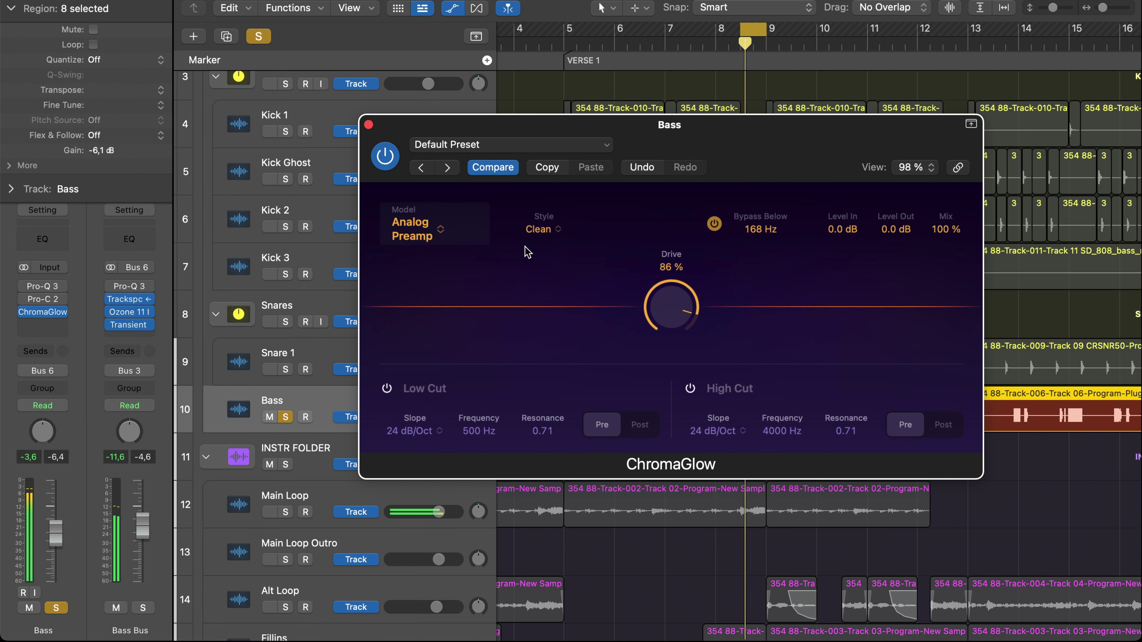
{"action": "left_click", "coordinate": [555, 229]}
{"action": "left_click", "coordinate": [557, 265]}
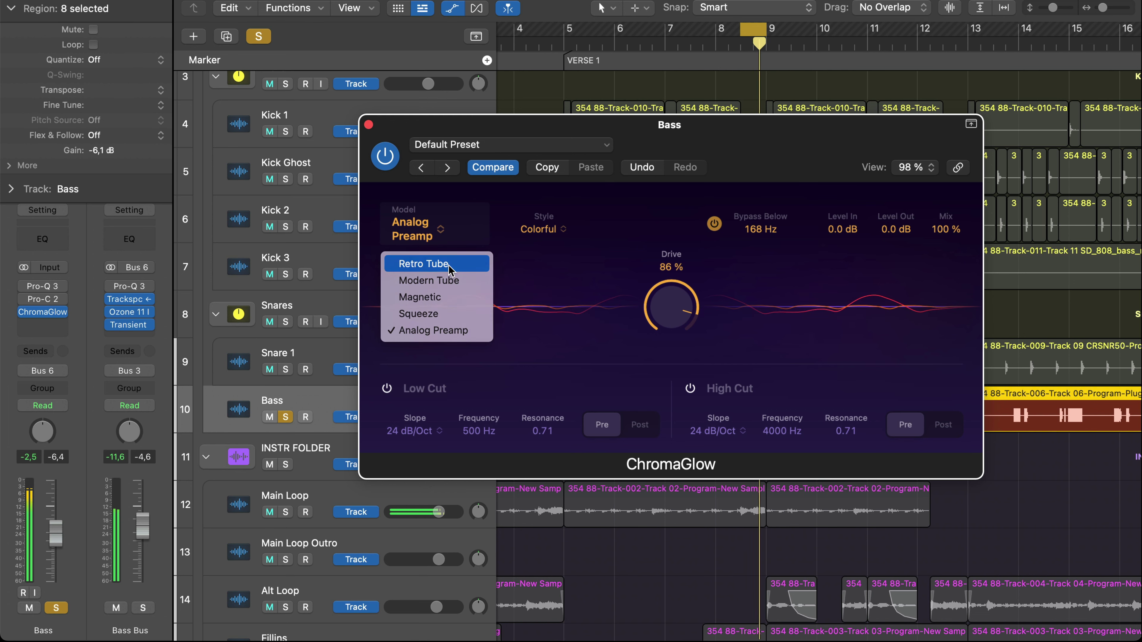
Step: Switch ChromaGlow on the Bass track to the Modern Tube model with the Colorful style
{"action": "left_click", "coordinate": [450, 268]}
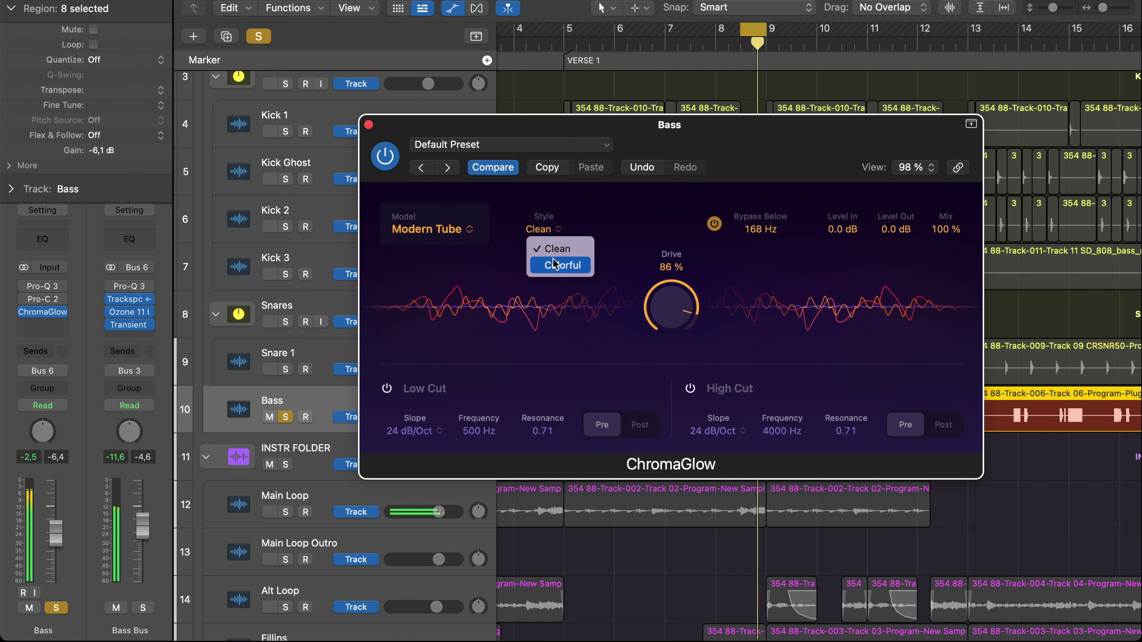
{"action": "left_click", "coordinate": [554, 265]}
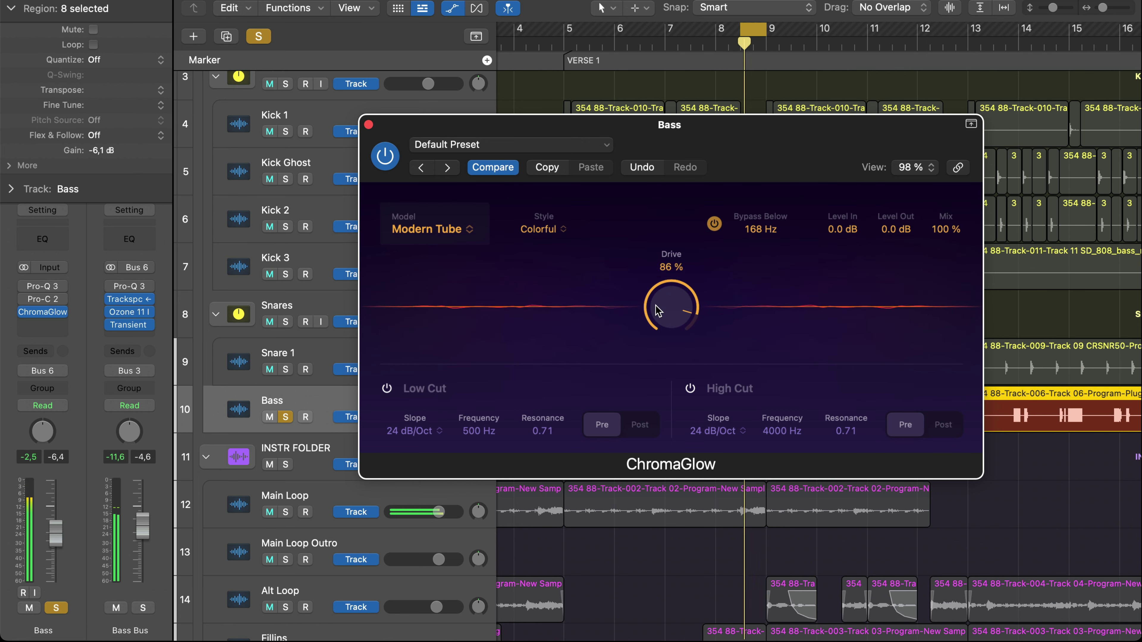
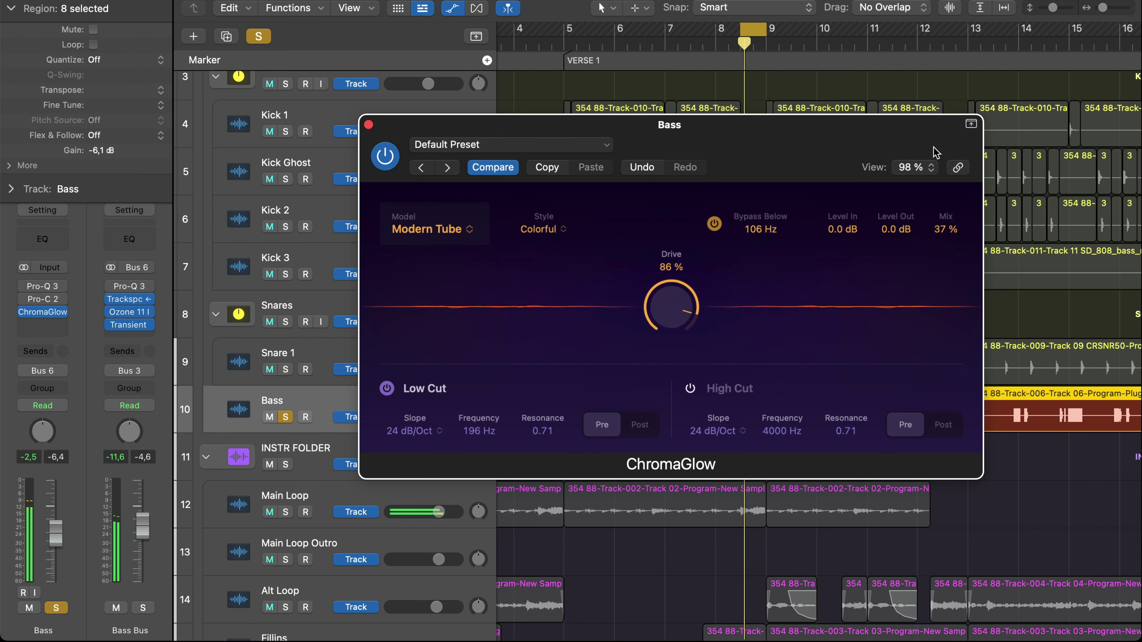
Step: Move Pro-C 2 to the slot after ChromaGlow on the Bass track and switch it on
{"action": "left_click", "coordinate": [45, 324]}
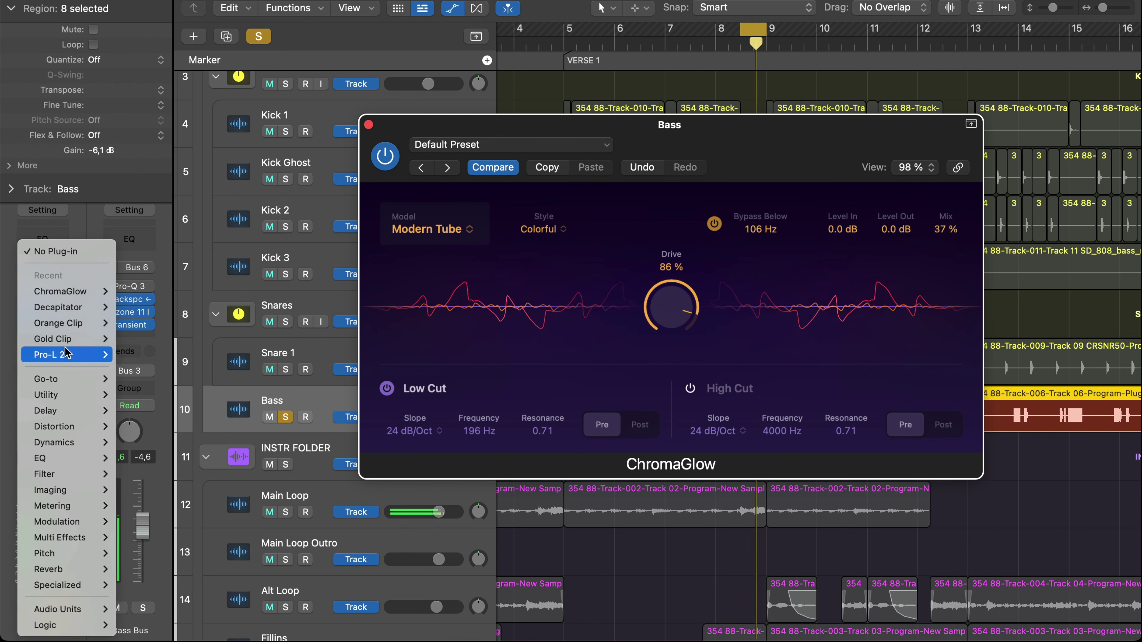
{"action": "left_click", "coordinate": [77, 233]}
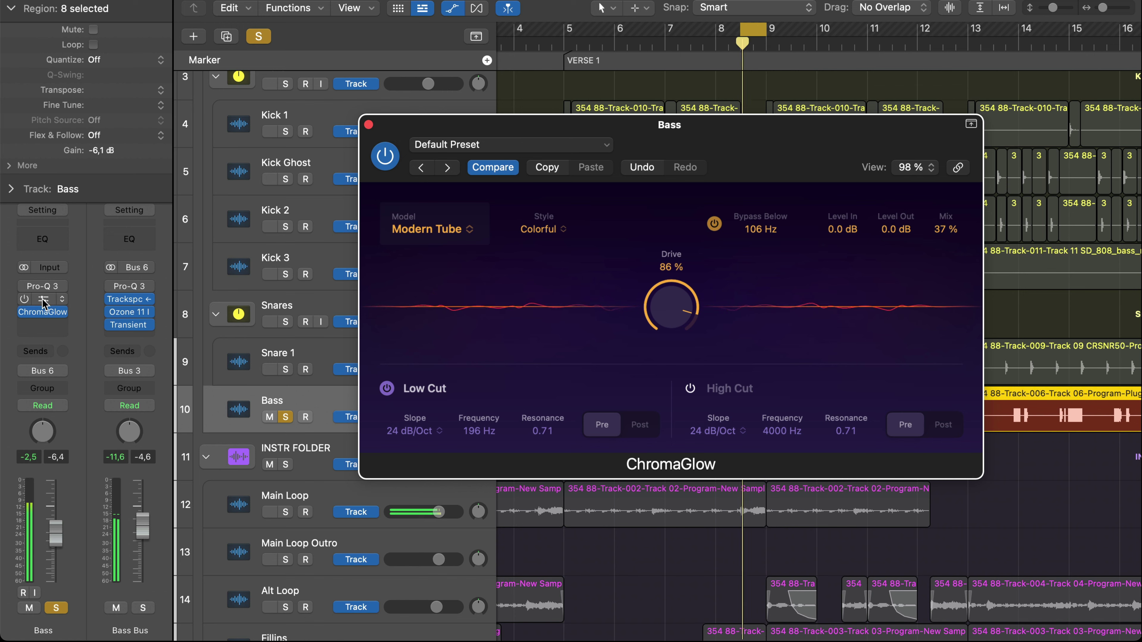
{"action": "left_click_drag", "start_coordinate": [45, 325], "coordinate": [44, 326]}
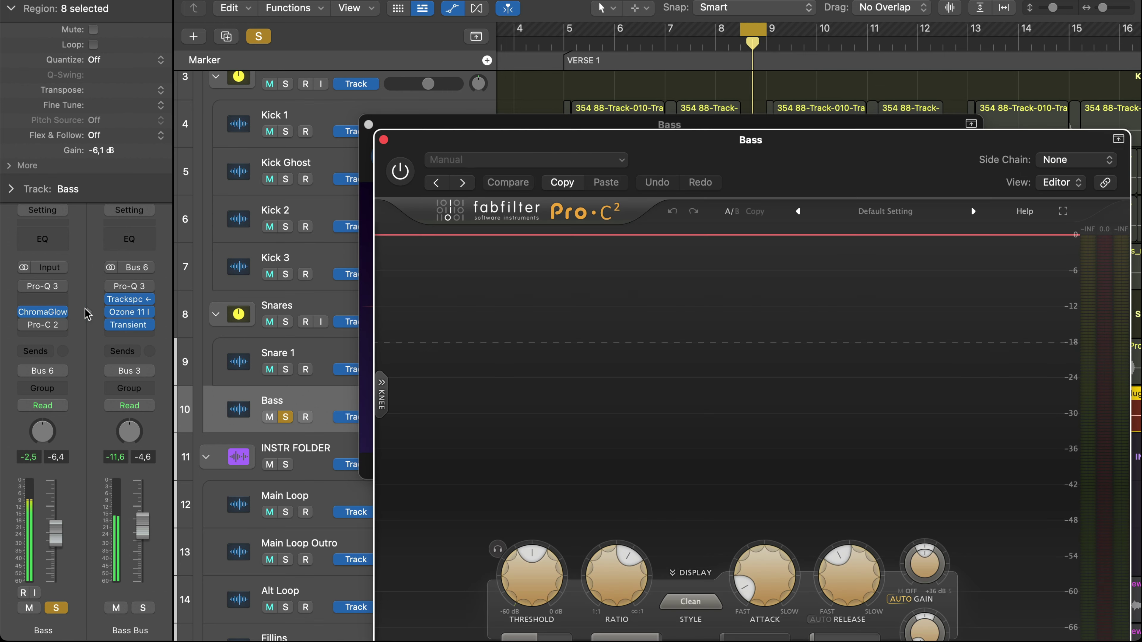
{"action": "left_click", "coordinate": [28, 324]}
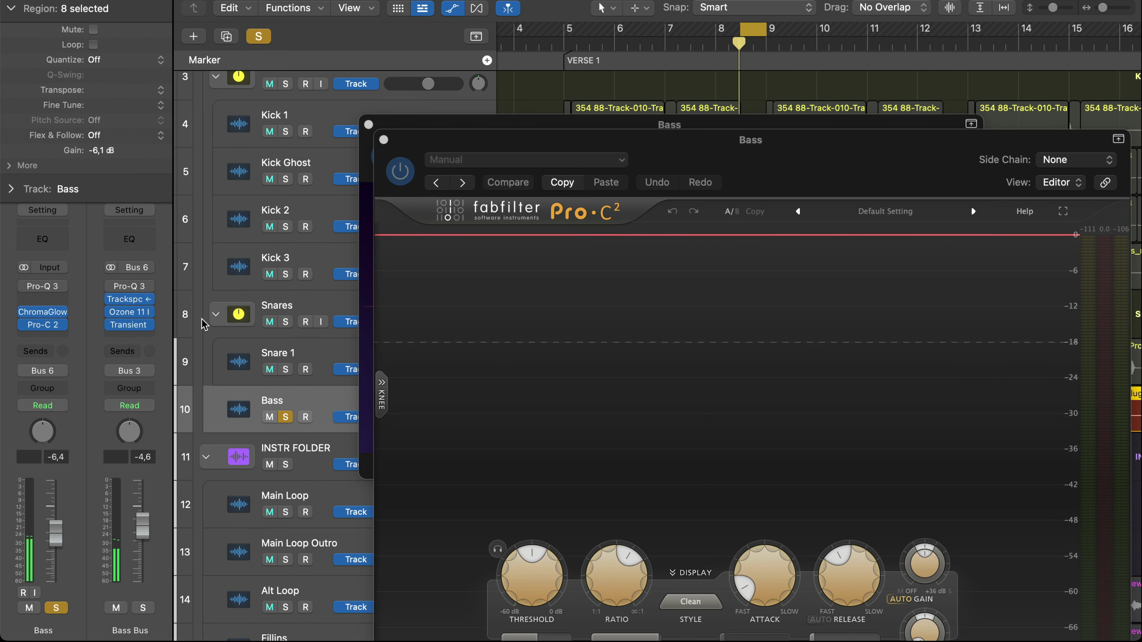
Step: Set Pro-C 2's threshold to -20.32 dB and attack to 0.005 ms, with a faster release and the Clean style
{"action": "left_click_drag", "start_coordinate": [844, 142], "coordinate": [687, 0]}
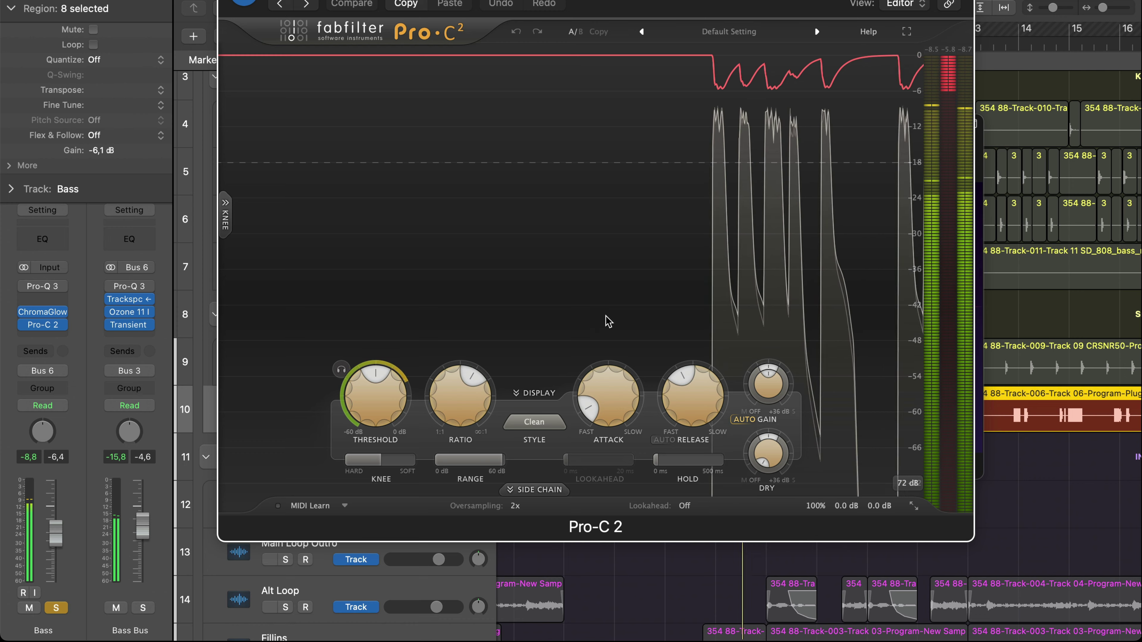
{"action": "left_click_drag", "start_coordinate": [381, 392], "coordinate": [382, 403]}
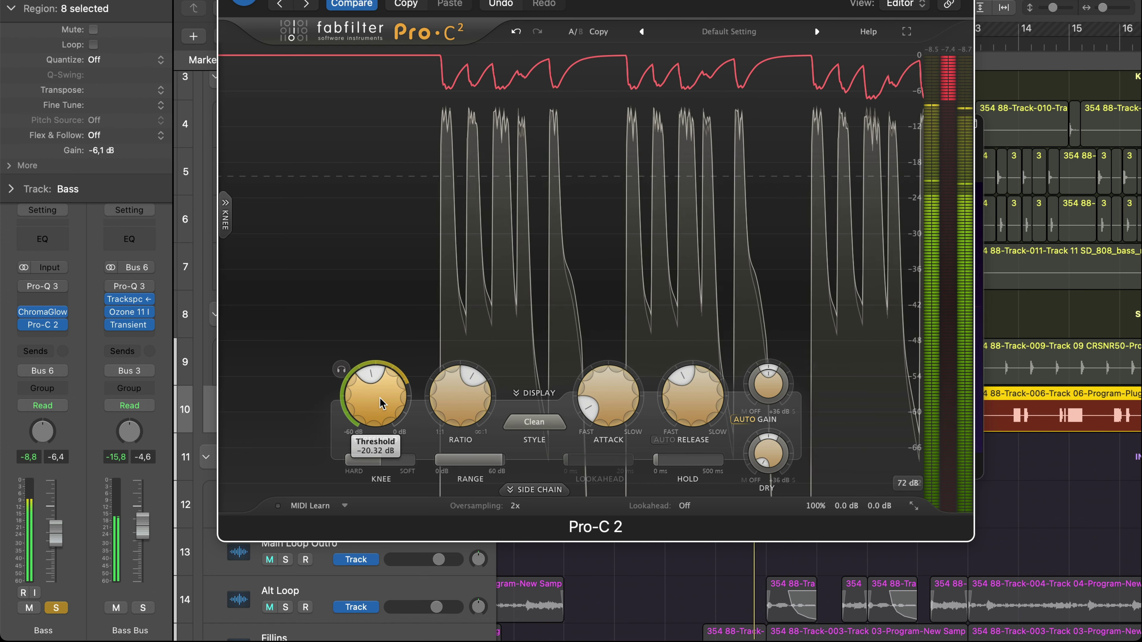
{"action": "left_click_drag", "start_coordinate": [603, 416], "coordinate": [610, 437]}
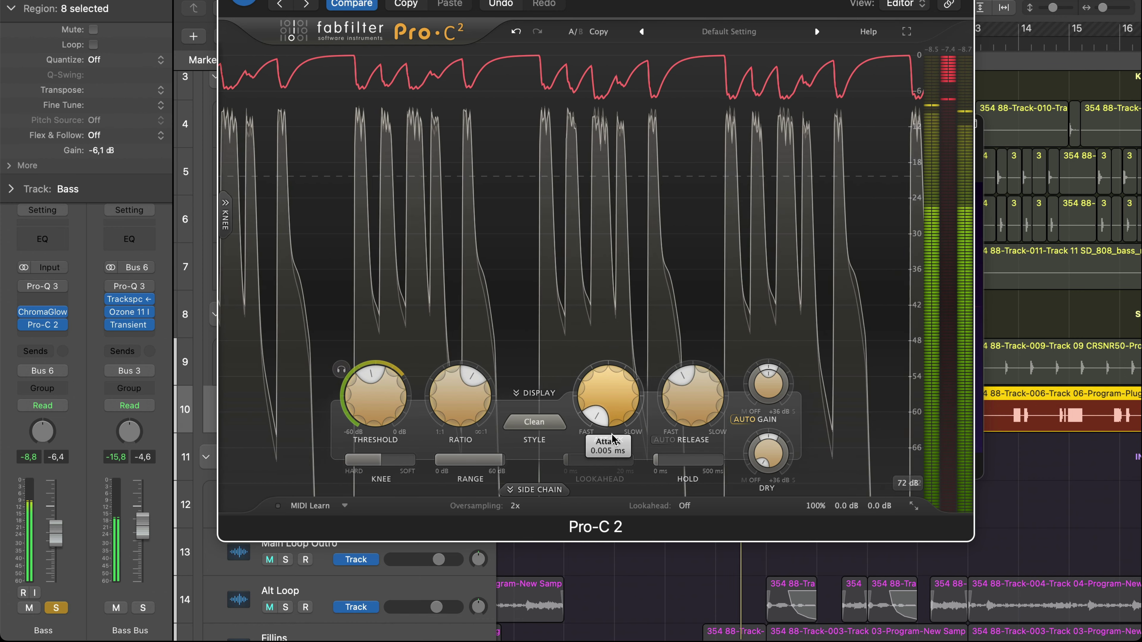
{"action": "mouse_move", "coordinate": [711, 399]}
{"action": "left_mouse_down"}
{"action": "mouse_move", "coordinate": [705, 442]}
{"action": "mouse_move", "coordinate": [693, 402]}
{"action": "left_mouse_up"}
{"action": "left_click", "coordinate": [534, 422]}
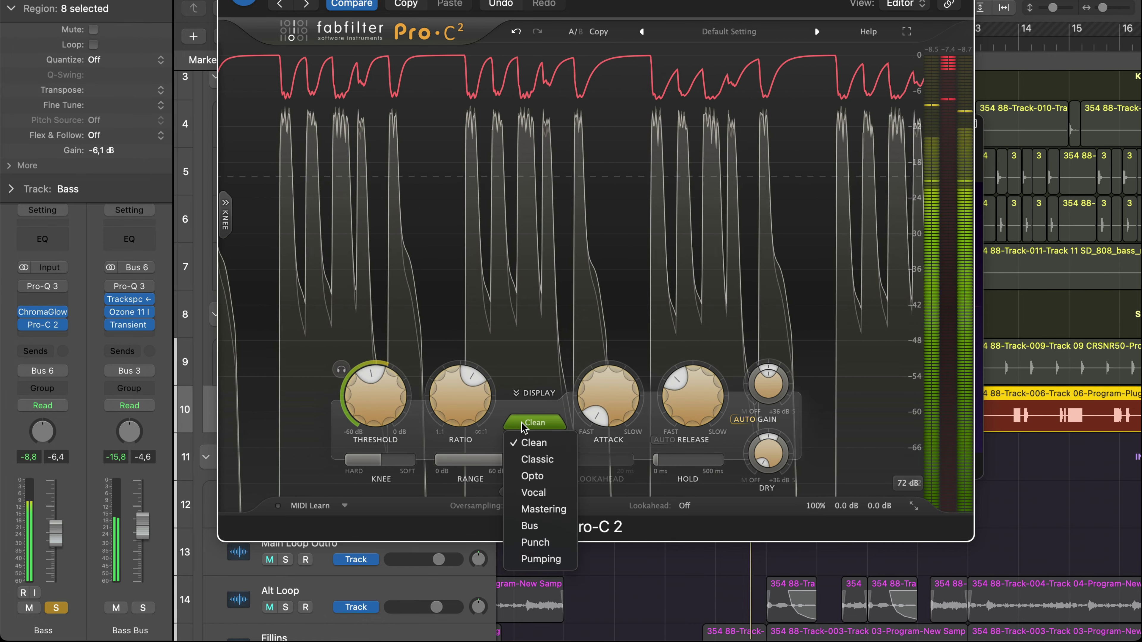
{"action": "left_click", "coordinate": [537, 430]}
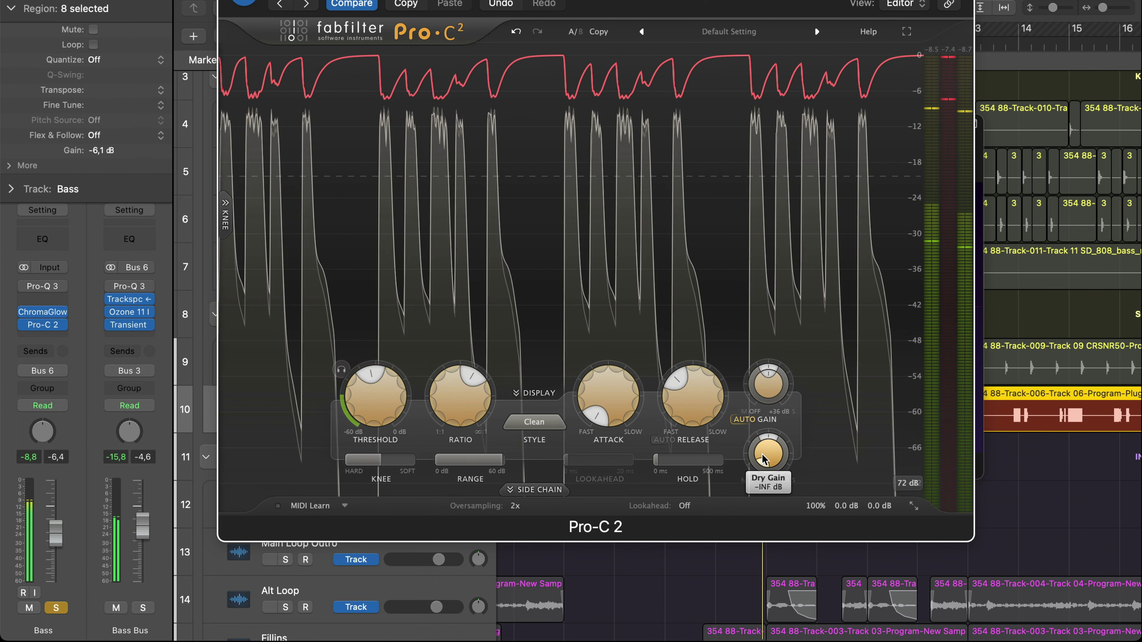
Step: Raise Pro-C 2's threshold for lighter compression and lower its output level to -1.8 dB
{"action": "left_click_drag", "start_coordinate": [375, 418], "coordinate": [416, 311]}
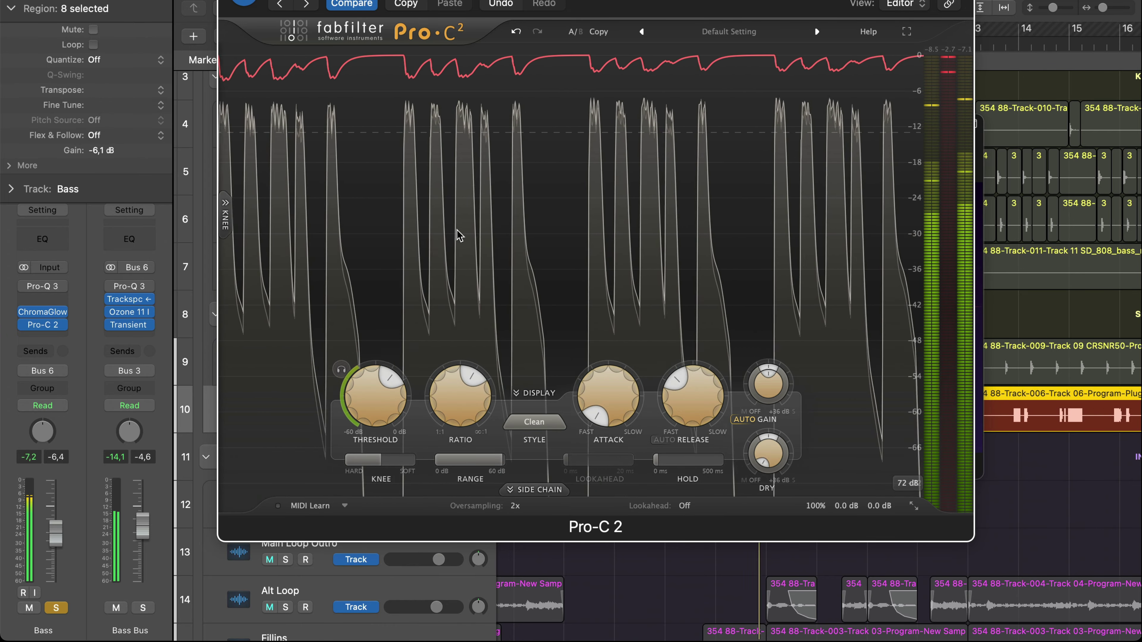
{"action": "mouse_move", "coordinate": [881, 508]}
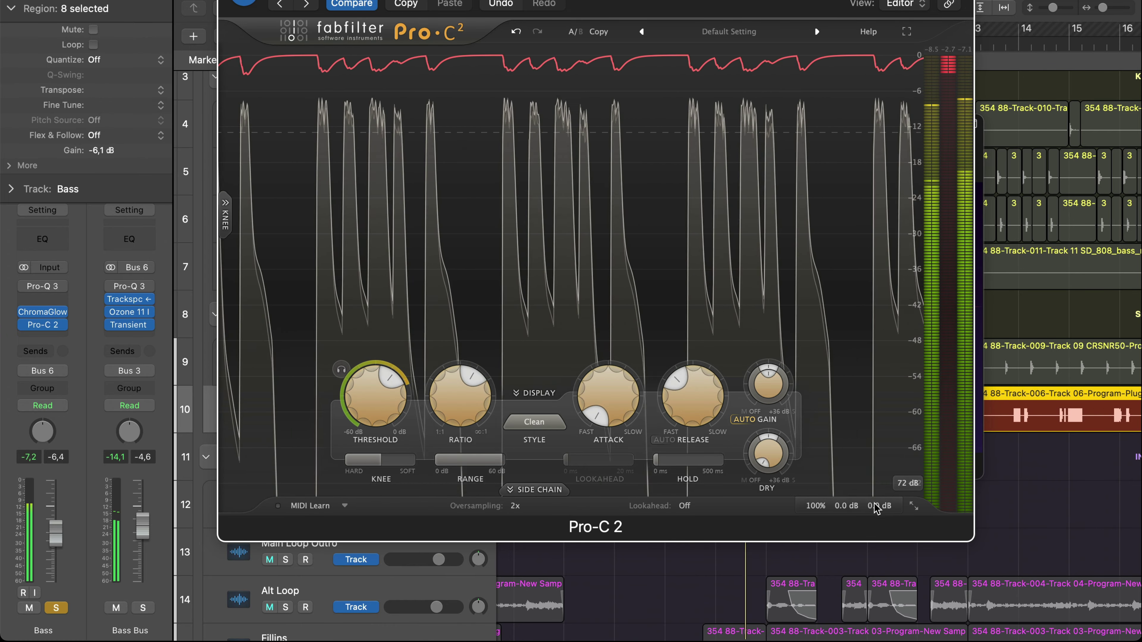
{"action": "scroll", "coordinate": [881, 508], "scroll_direction": "down", "scroll_amount": 4}
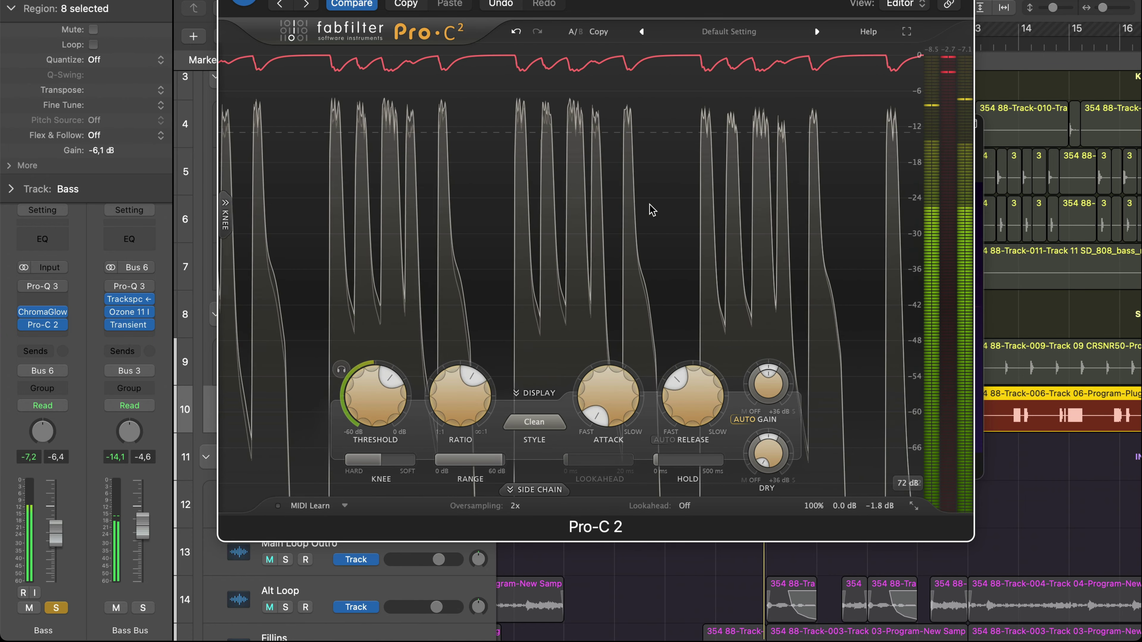
Step: Close the Bass track's plug-in windows and compare the looped bass with ChromaGlow bypassed and active
{"action": "key", "text": "super+w"}
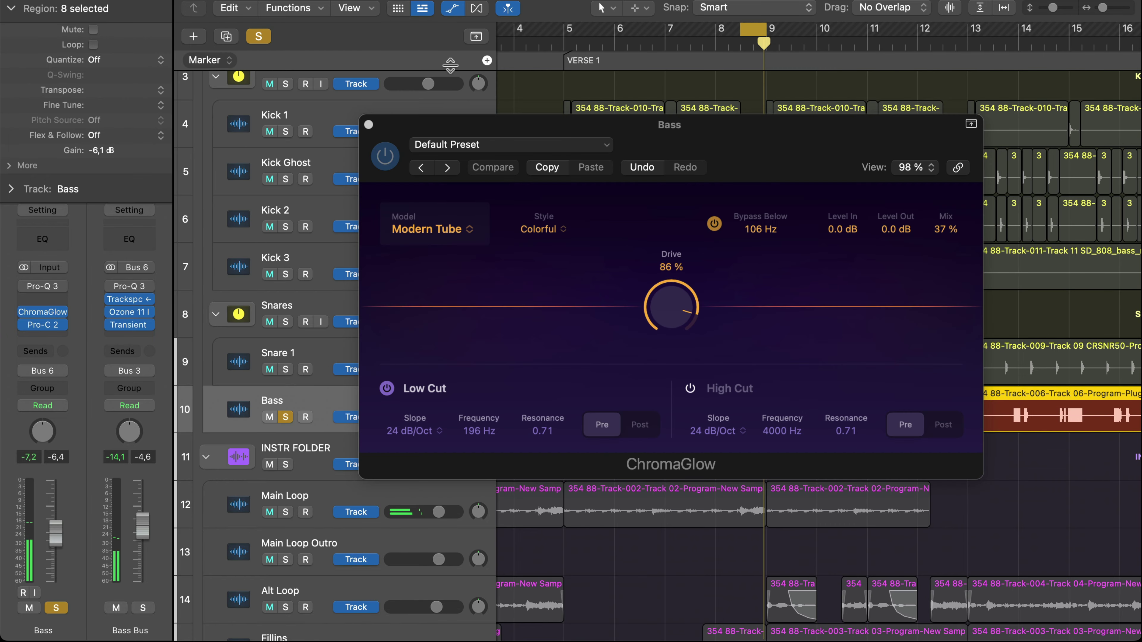
{"action": "left_click", "coordinate": [368, 124]}
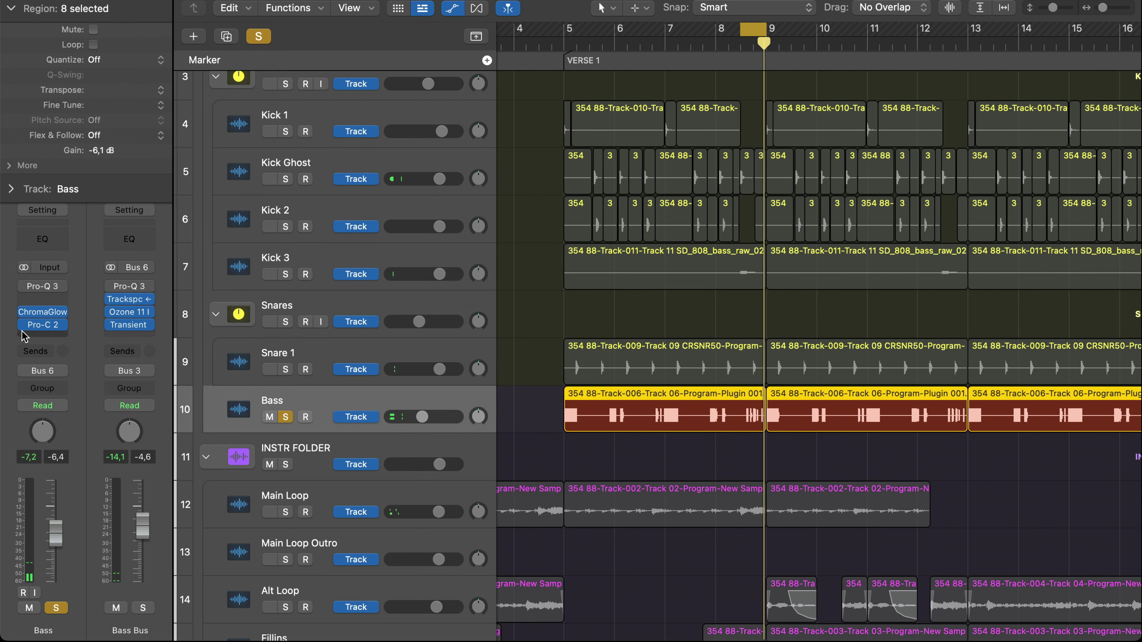
{"action": "key", "text": "space"}
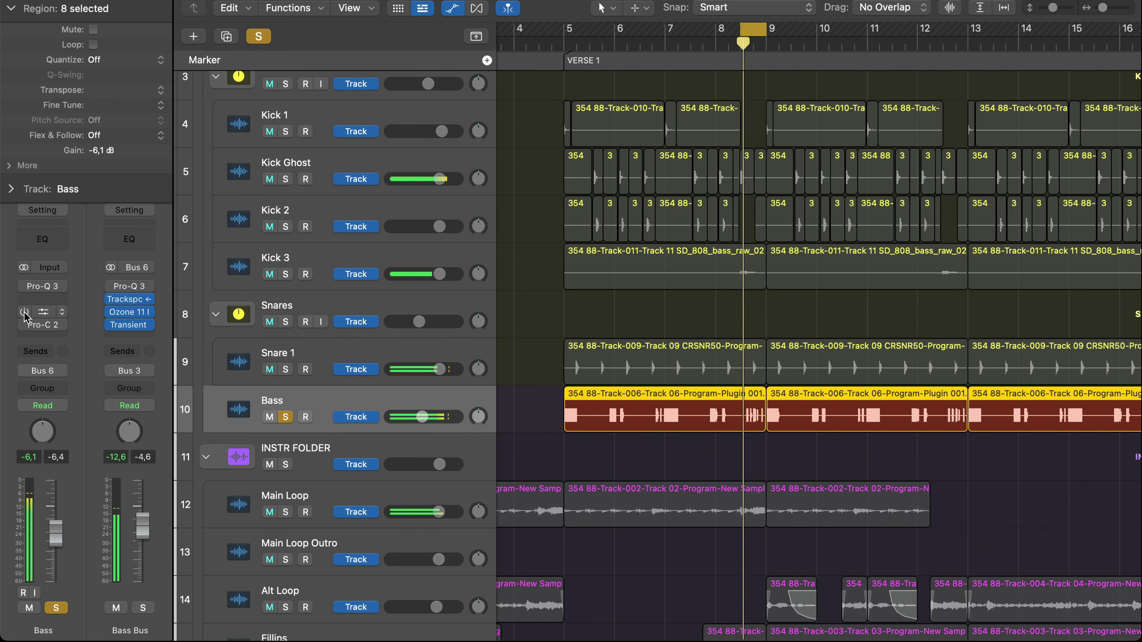
{"action": "left_click", "coordinate": [23, 311]}
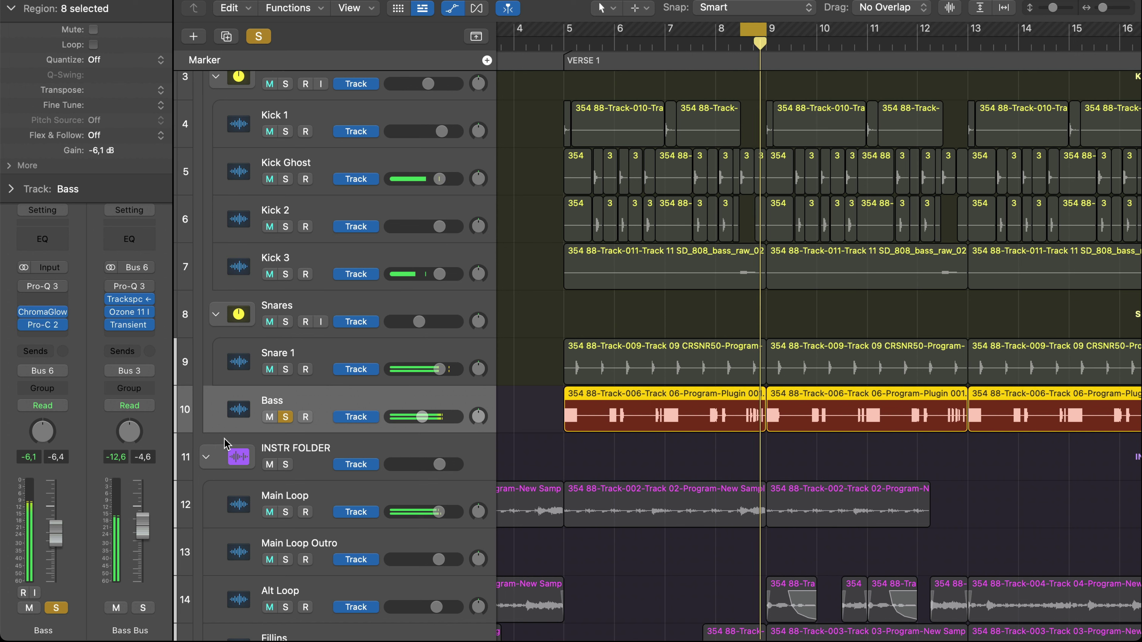
Step: Unsolo the Bass track, play the full mix from just before bar 5 and check the channels in the Mixer
{"action": "left_click", "coordinate": [279, 416]}
{"action": "left_click", "coordinate": [555, 48]}
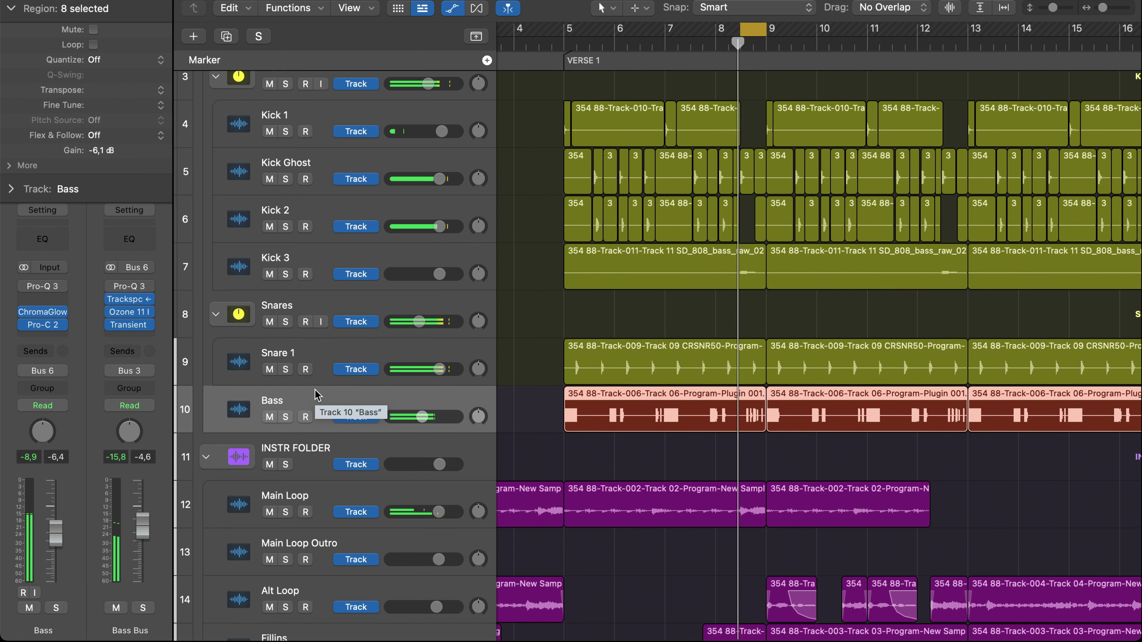
{"action": "key", "text": "x"}
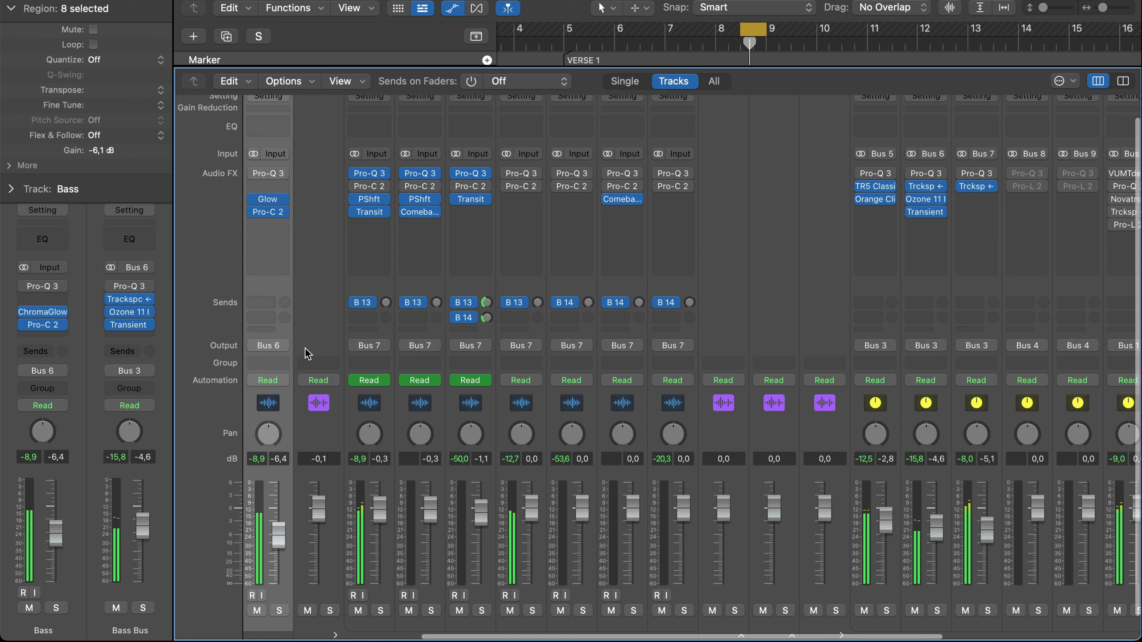
{"action": "key", "text": "x"}
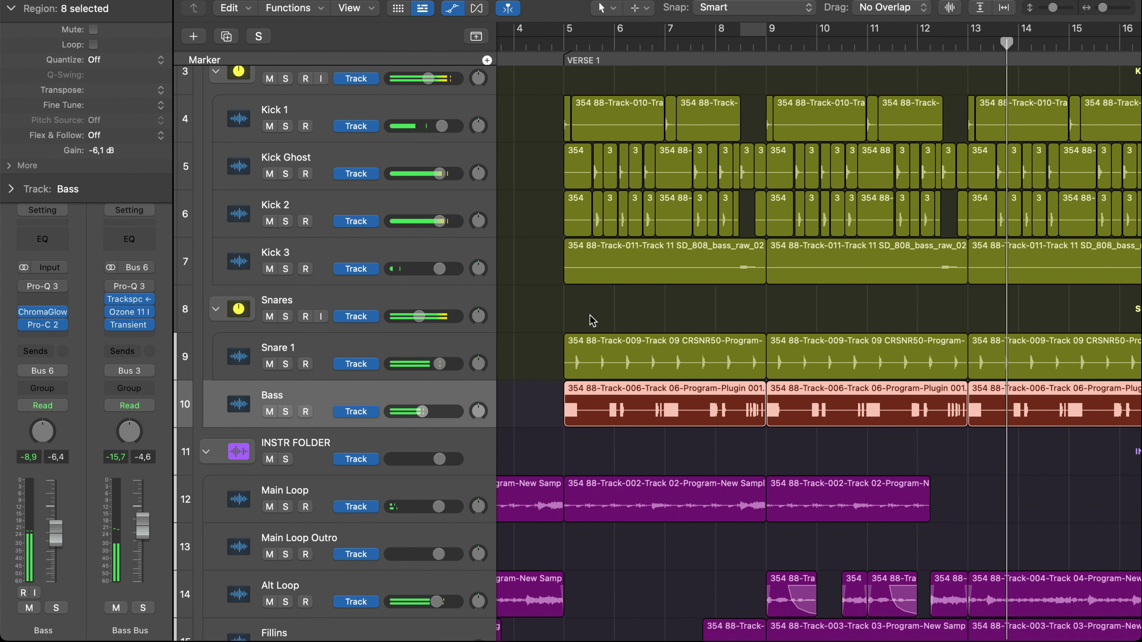
{"action": "scroll", "coordinate": [741, 322], "scroll_direction": "up", "scroll_amount": 5}
{"action": "scroll", "coordinate": [740, 322], "scroll_direction": "down", "scroll_amount": 1}
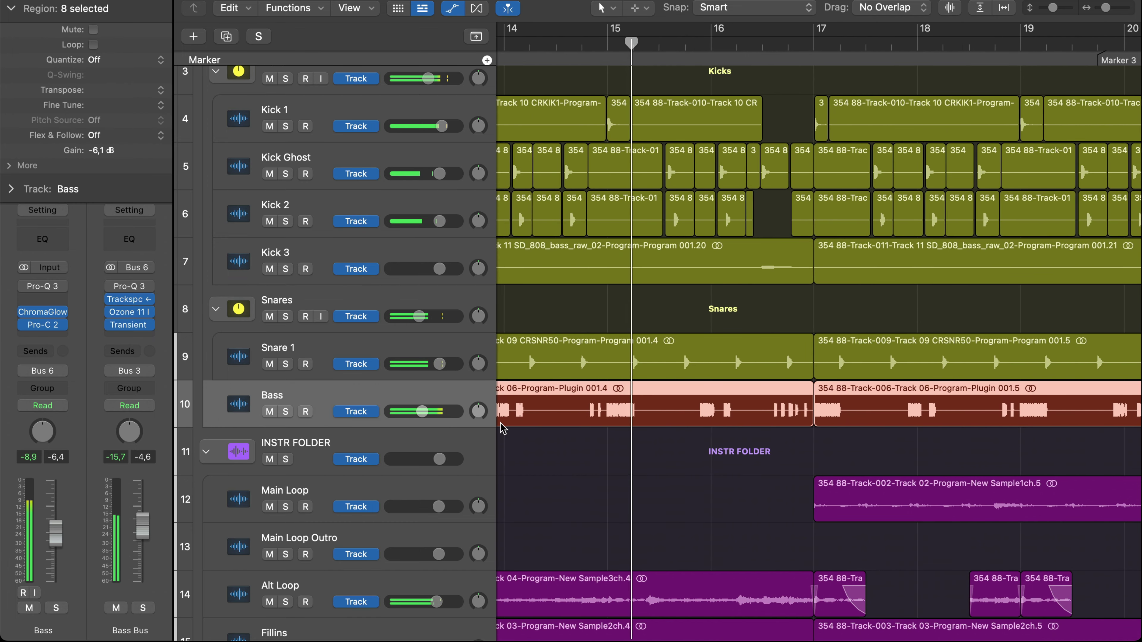
Step: Insert a stereo Compressor after Pro-C 2 on the Bass track and close its window
{"action": "left_click", "coordinate": [43, 337]}
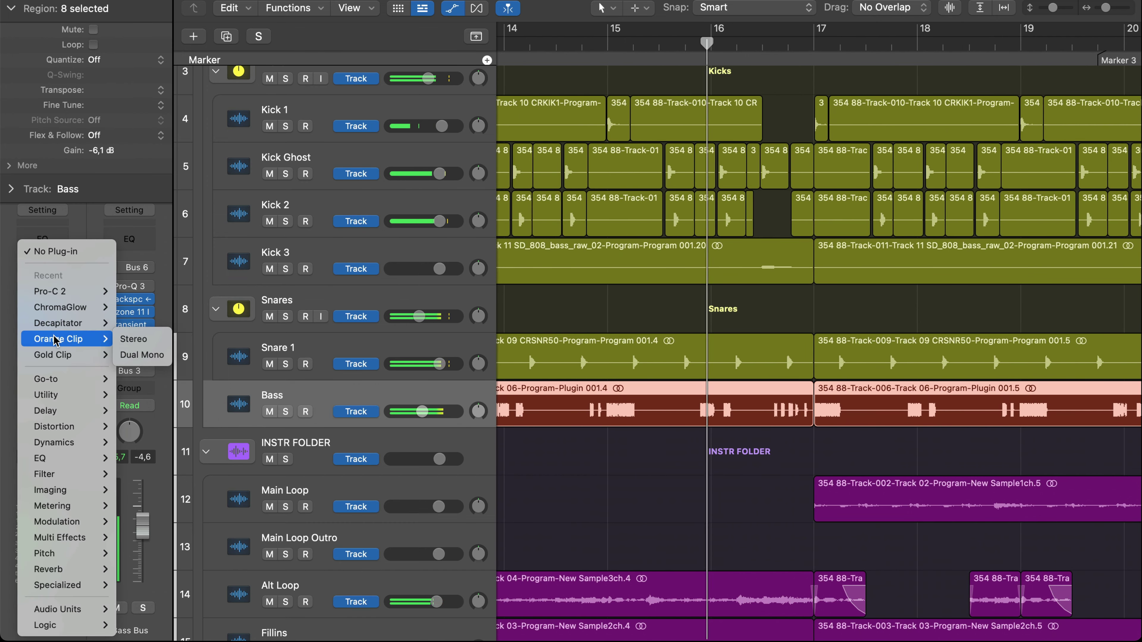
{"action": "mouse_move", "coordinate": [62, 380]}
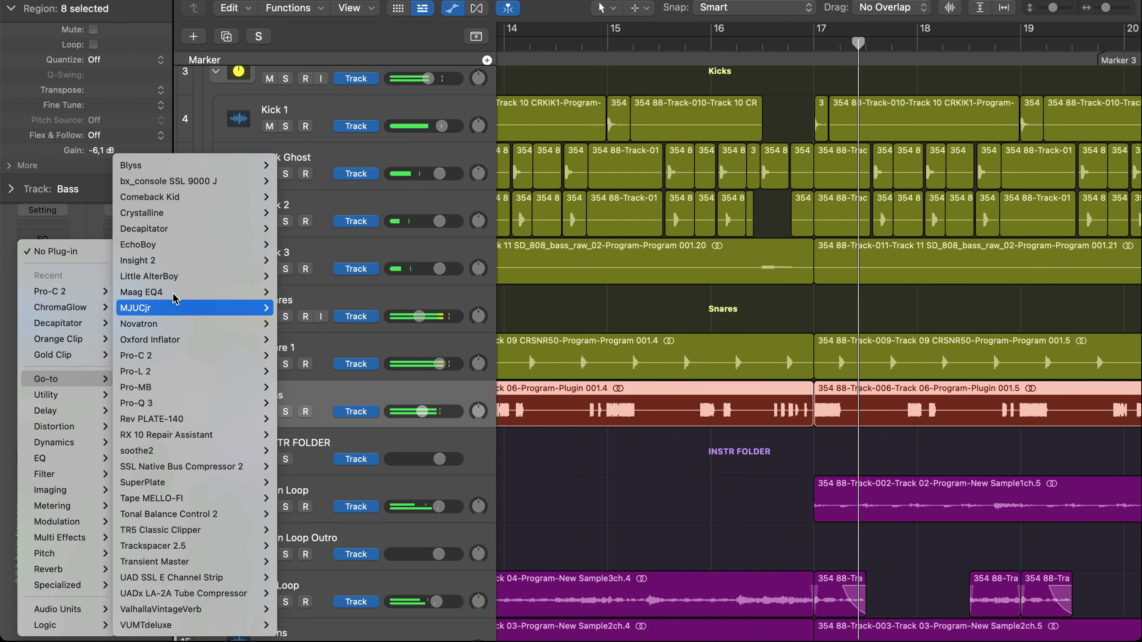
{"action": "mouse_move", "coordinate": [63, 442]}
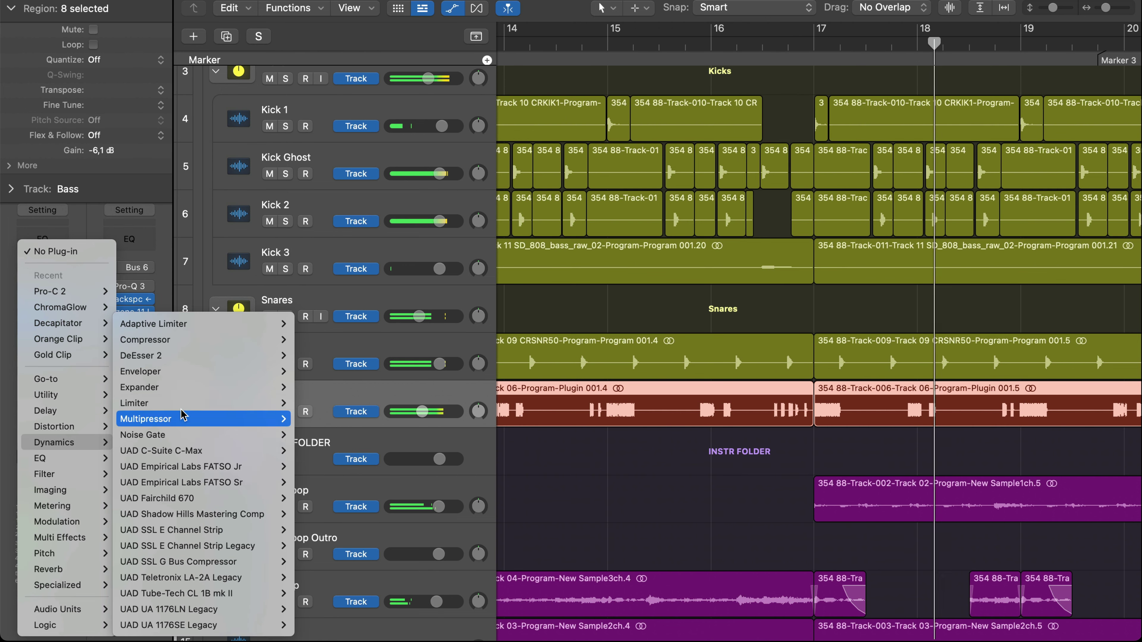
{"action": "mouse_move", "coordinate": [211, 338]}
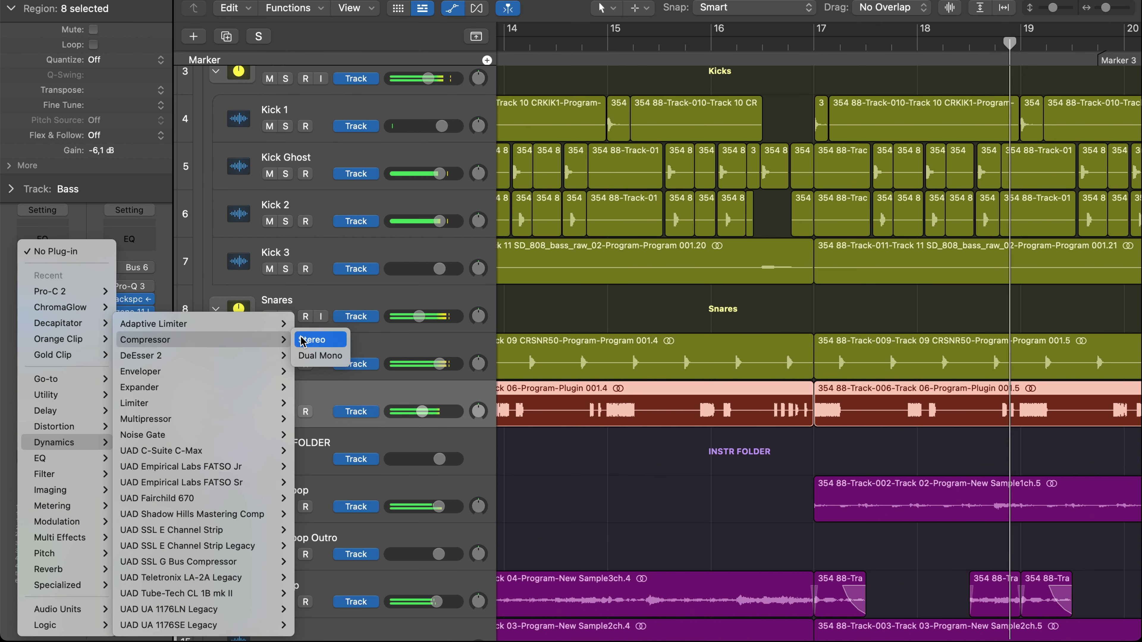
{"action": "left_click", "coordinate": [311, 340]}
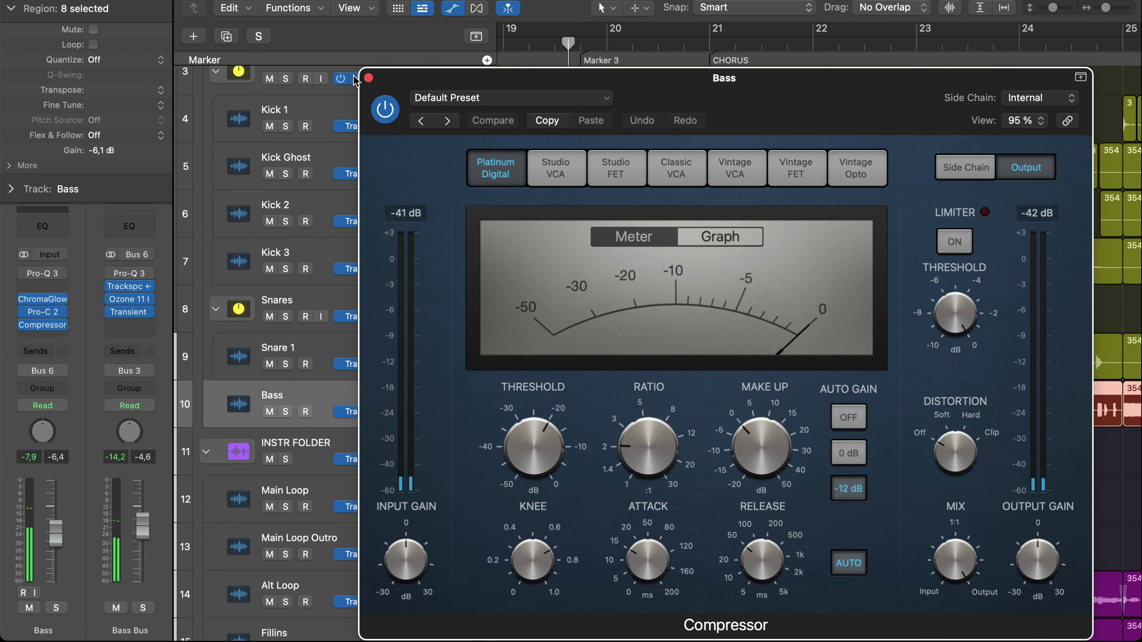
{"action": "left_click", "coordinate": [369, 75]}
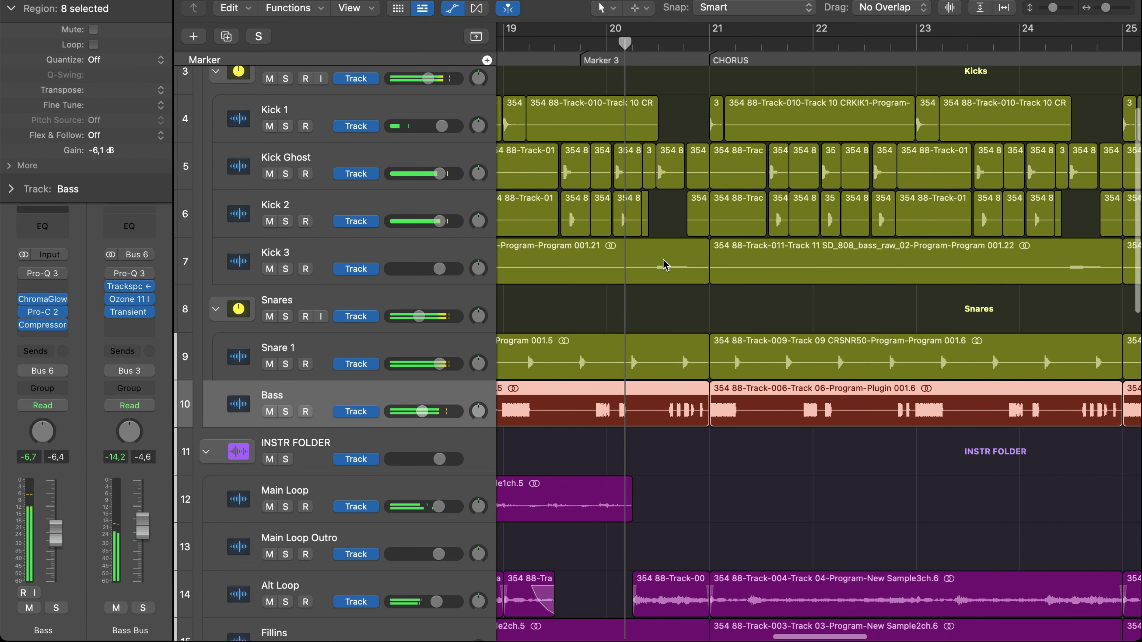
Step: Reopen the Bass track's Compressor and select the Kick 3 region spanning bars 17 to 21
{"action": "scroll", "coordinate": [670, 288], "scroll_direction": "left", "scroll_amount": 5}
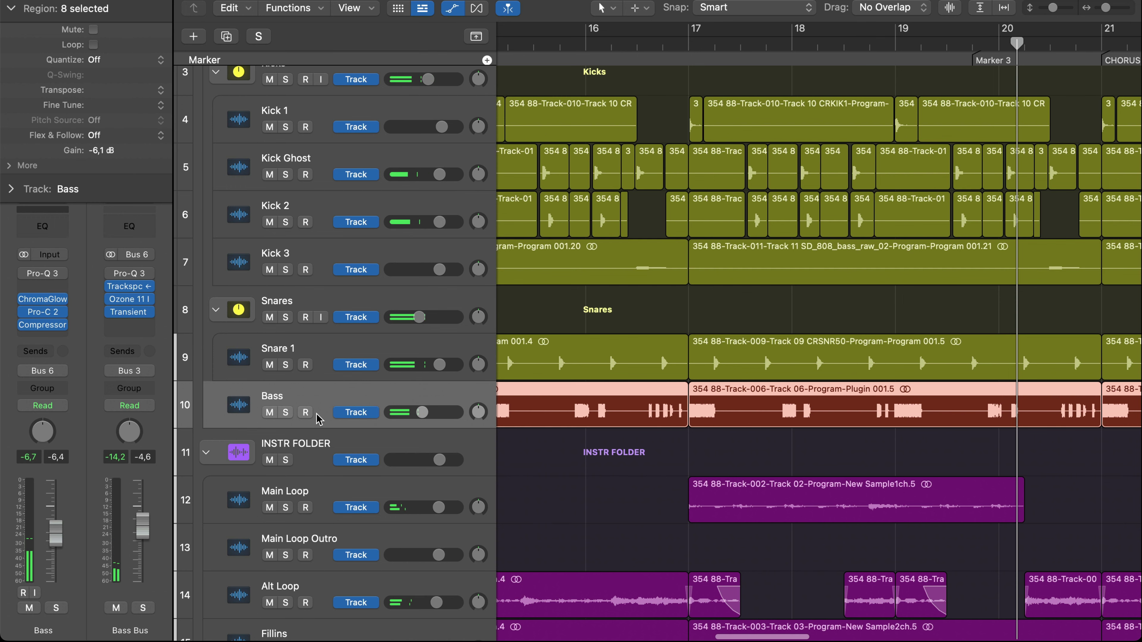
{"action": "left_click", "coordinate": [44, 324]}
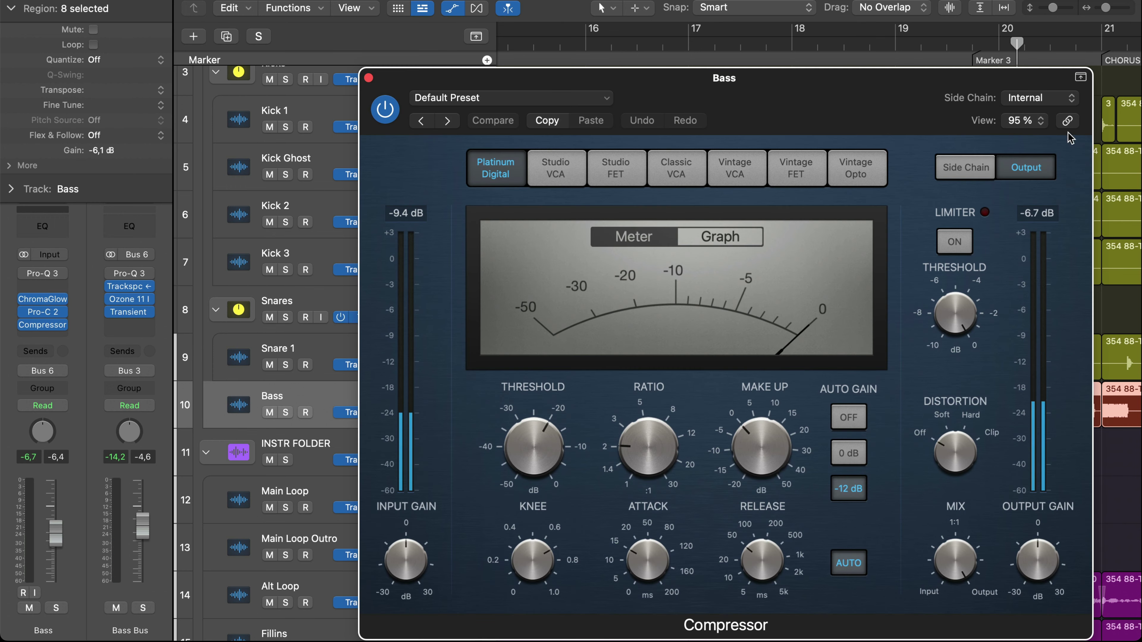
{"action": "left_click_drag", "start_coordinate": [896, 98], "coordinate": [394, 18]}
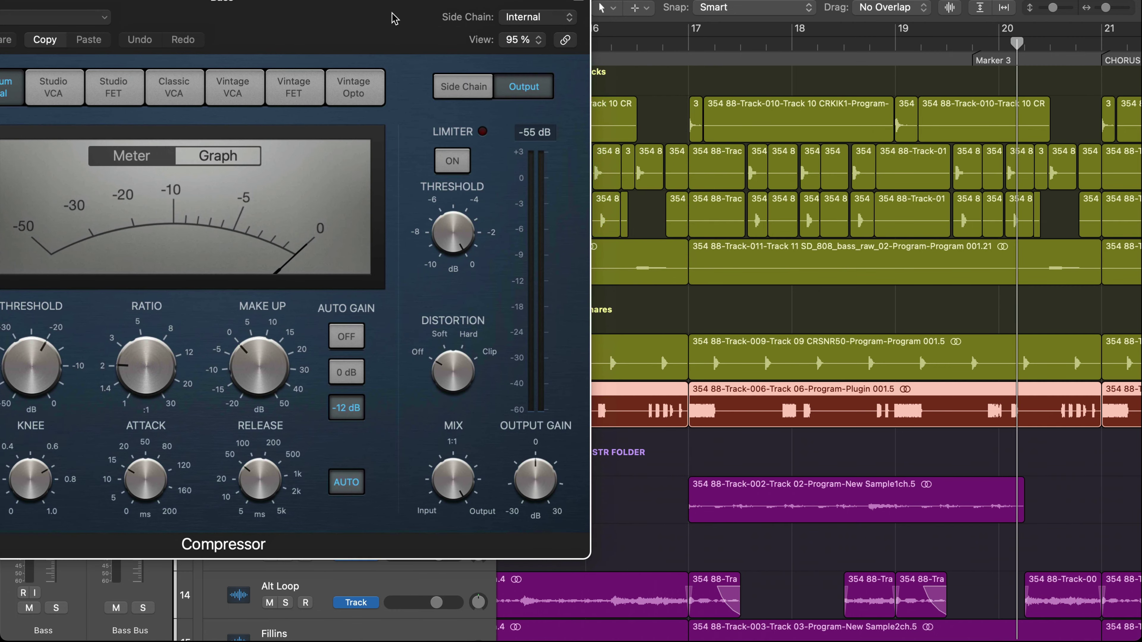
{"action": "left_click", "coordinate": [1055, 261]}
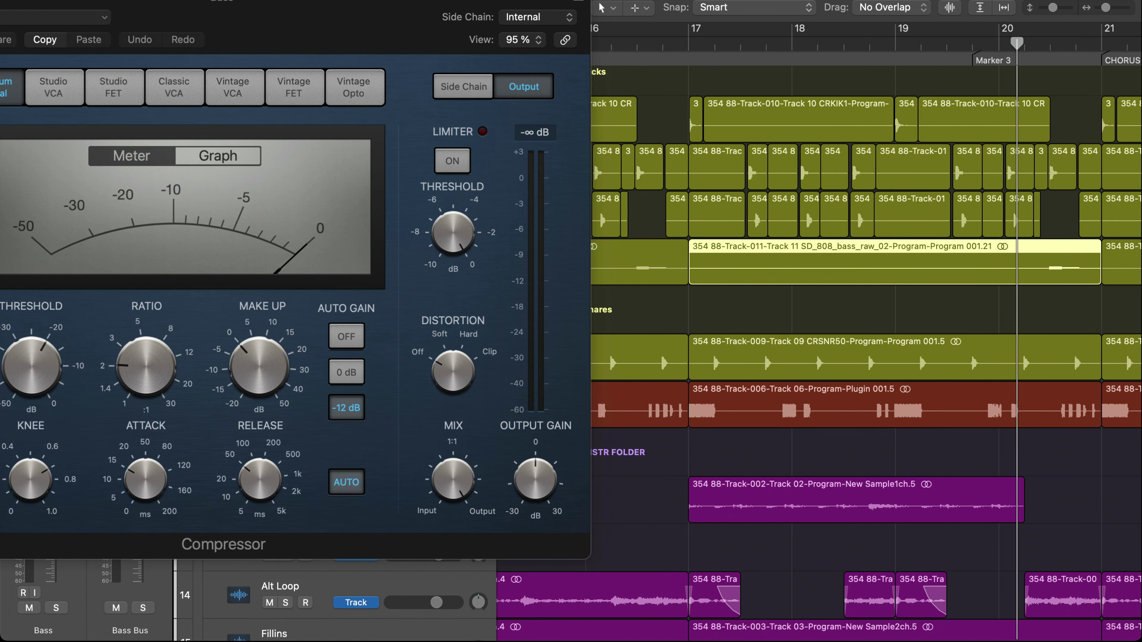
Step: Set the Bass Compressor's side chain to Audio 3, lower its threshold and turn off auto gain
{"action": "left_click_drag", "start_coordinate": [284, 14], "coordinate": [488, 0]}
{"action": "left_click", "coordinate": [772, 8]}
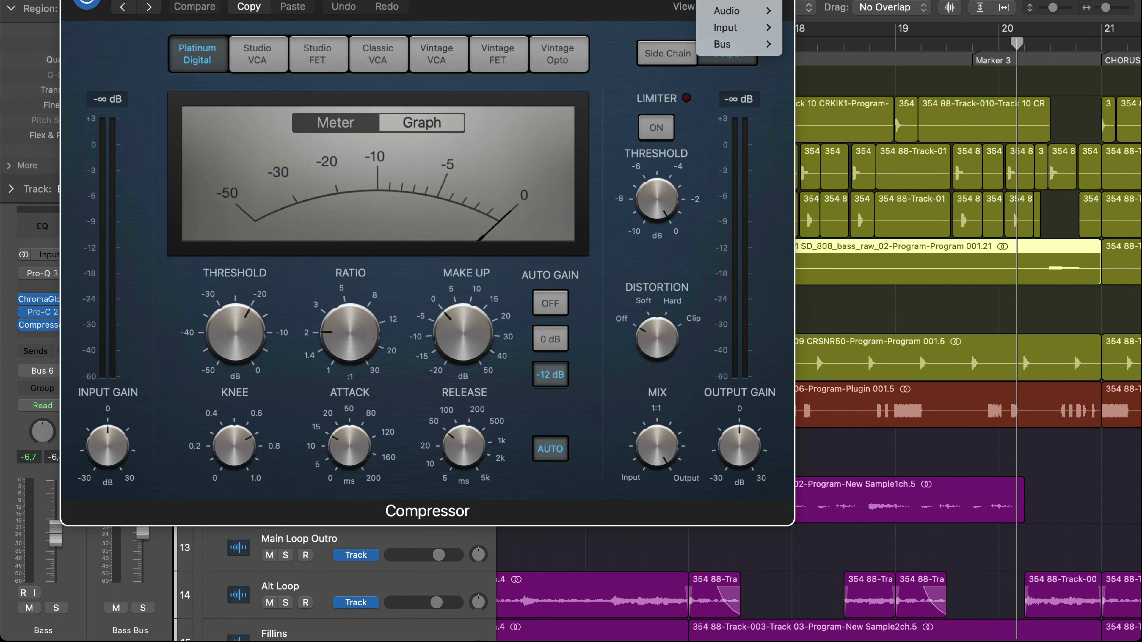
{"action": "left_click", "coordinate": [744, 1]}
{"action": "left_click_drag", "start_coordinate": [686, 1], "coordinate": [769, 0]}
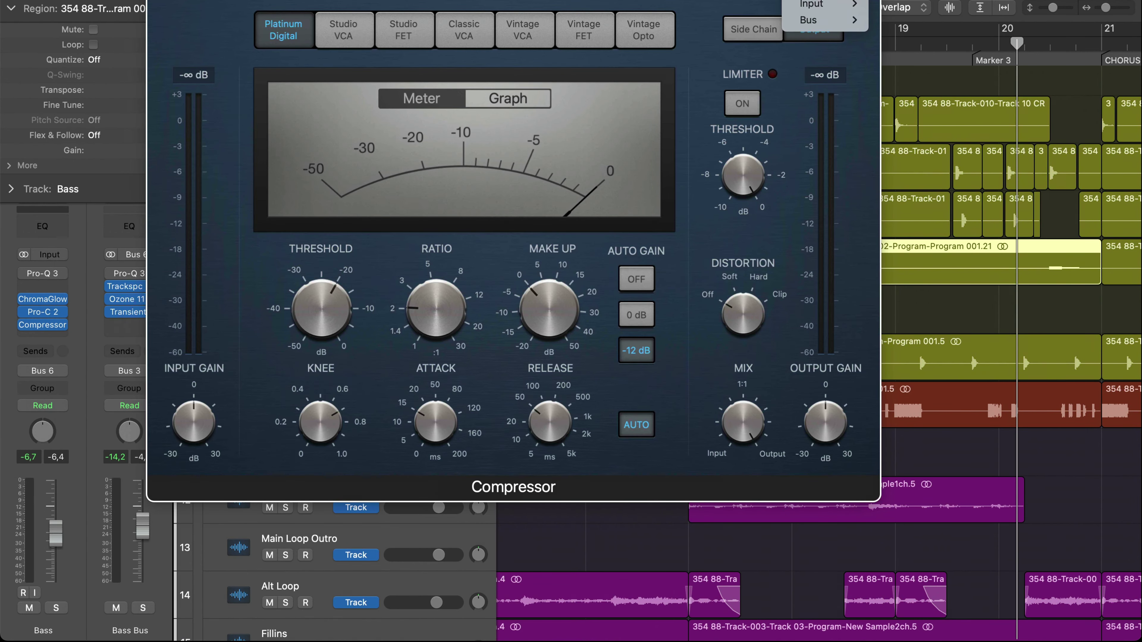
{"action": "left_click", "coordinate": [942, 9]}
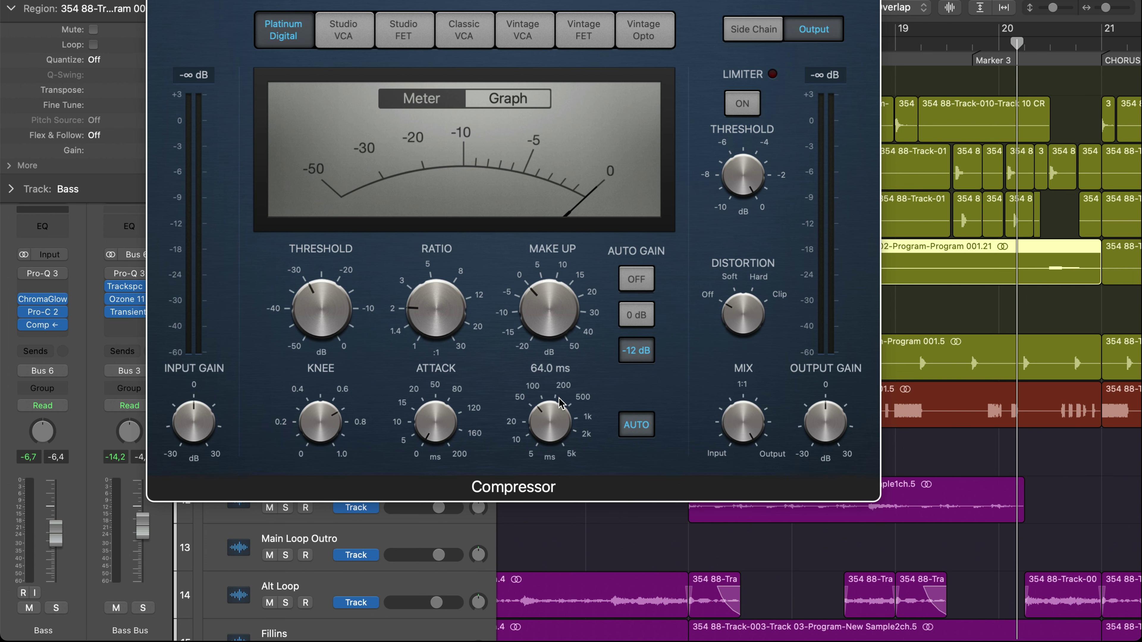
{"action": "left_click_drag", "start_coordinate": [513, 0], "coordinate": [364, 0]}
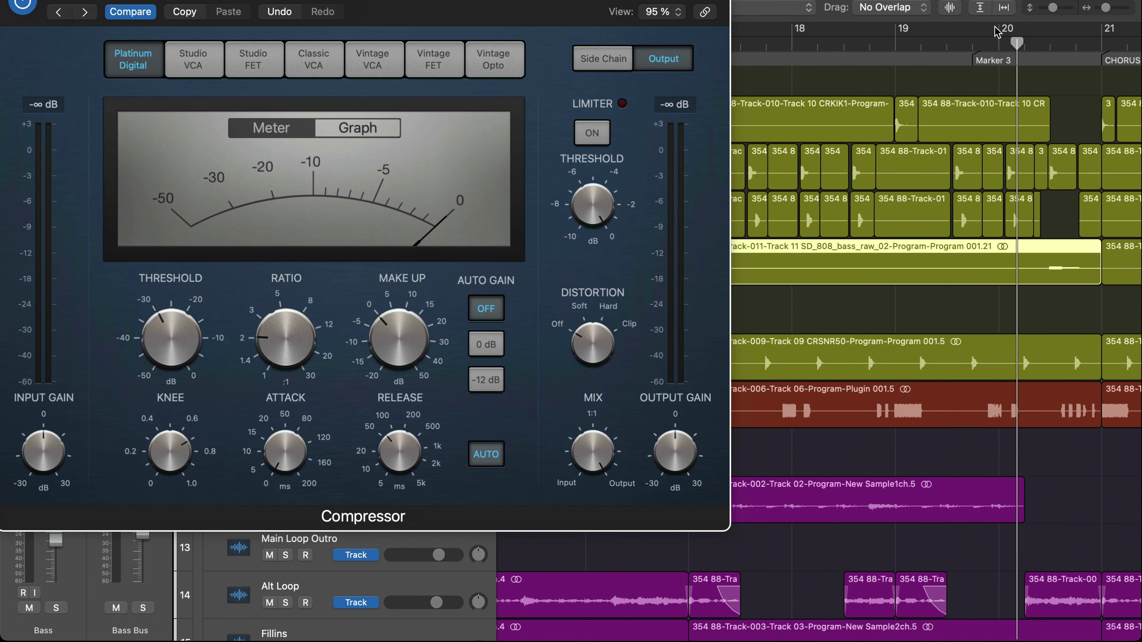
Step: Set the cycle range to the second half of bar 20, ending at bar 21, and play the loop
{"action": "left_click_drag", "start_coordinate": [995, 31], "coordinate": [1044, 42]}
{"action": "left_click", "coordinate": [1046, 44]}
{"action": "key", "text": "space"}
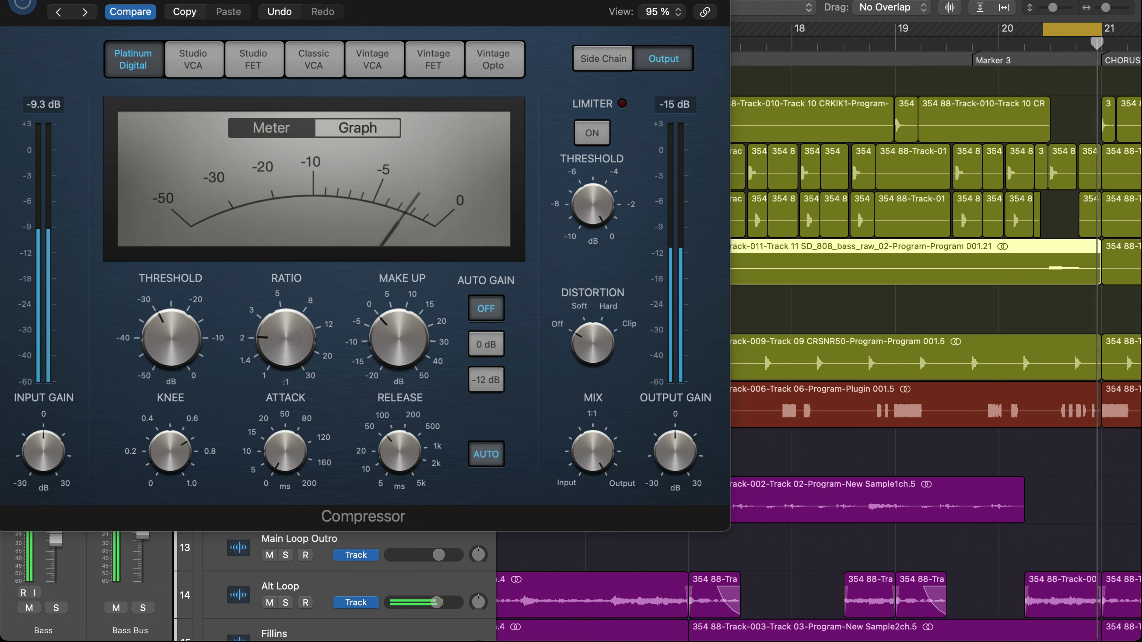
{"action": "left_click_drag", "start_coordinate": [1043, 29], "coordinate": [1048, 28]}
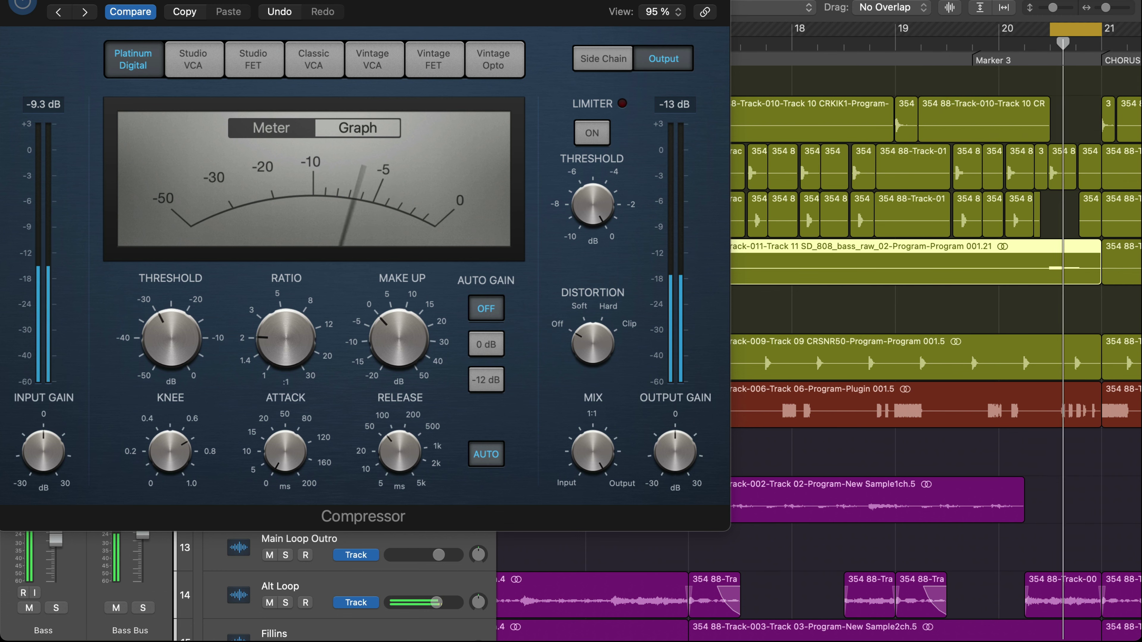
Step: Solo the Kick 3 and Bass tracks and play the loop while watching the Compressor's gain reduction
{"action": "left_click_drag", "start_coordinate": [511, 3], "coordinate": [732, 411]}
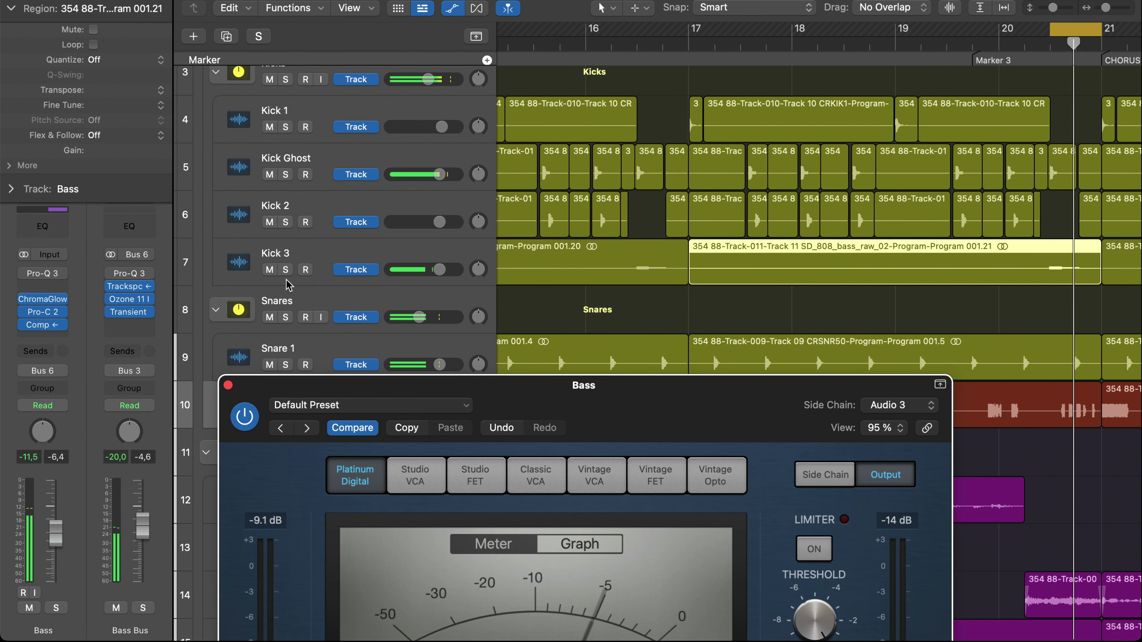
{"action": "left_click", "coordinate": [284, 270]}
{"action": "left_click_drag", "start_coordinate": [344, 392], "coordinate": [648, 497]}
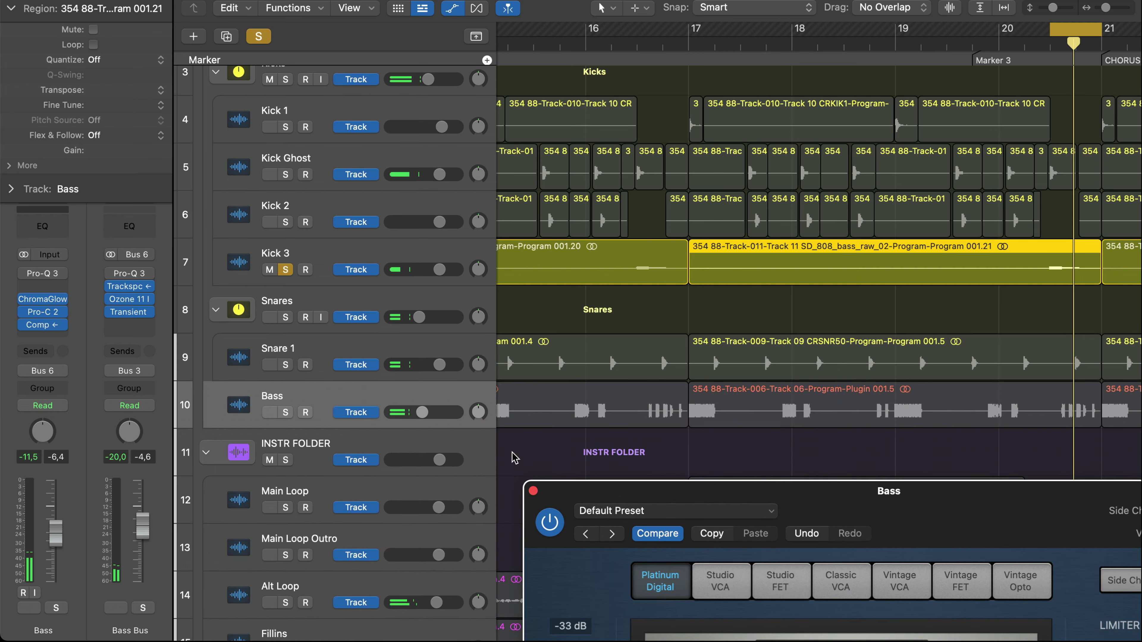
{"action": "left_click", "coordinate": [285, 413]}
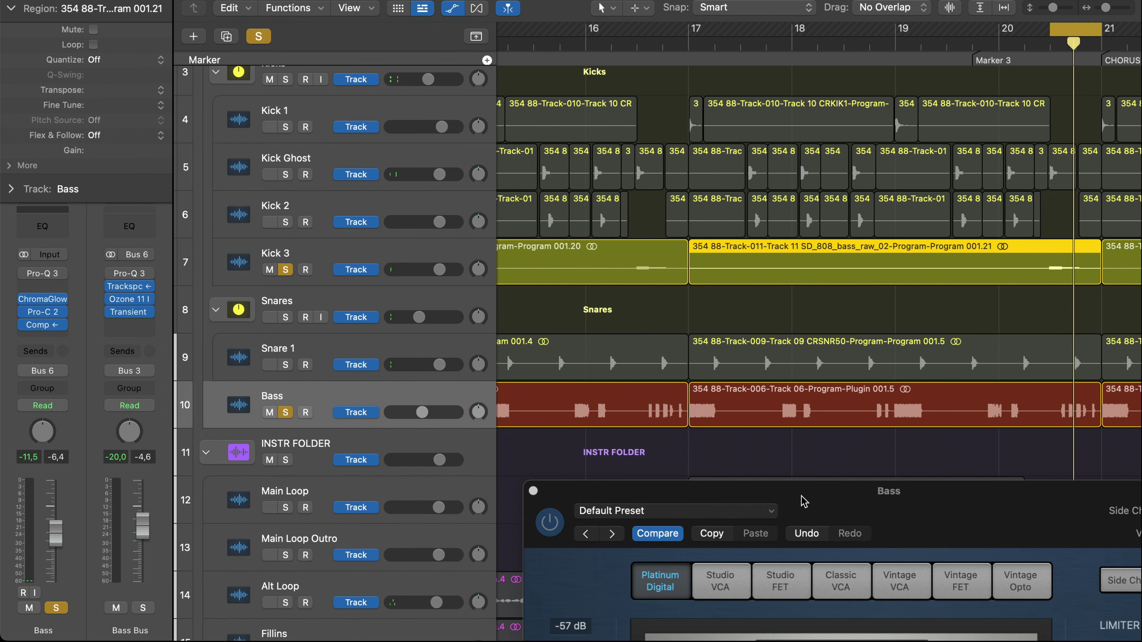
{"action": "left_click_drag", "start_coordinate": [803, 502], "coordinate": [232, 1]}
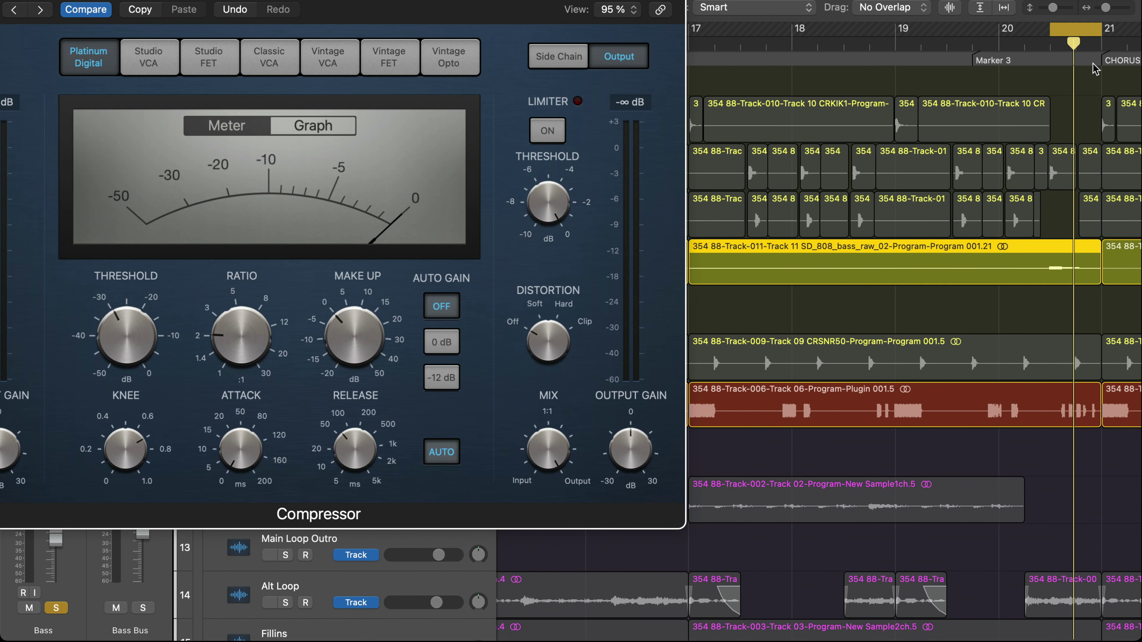
{"action": "key", "text": "space"}
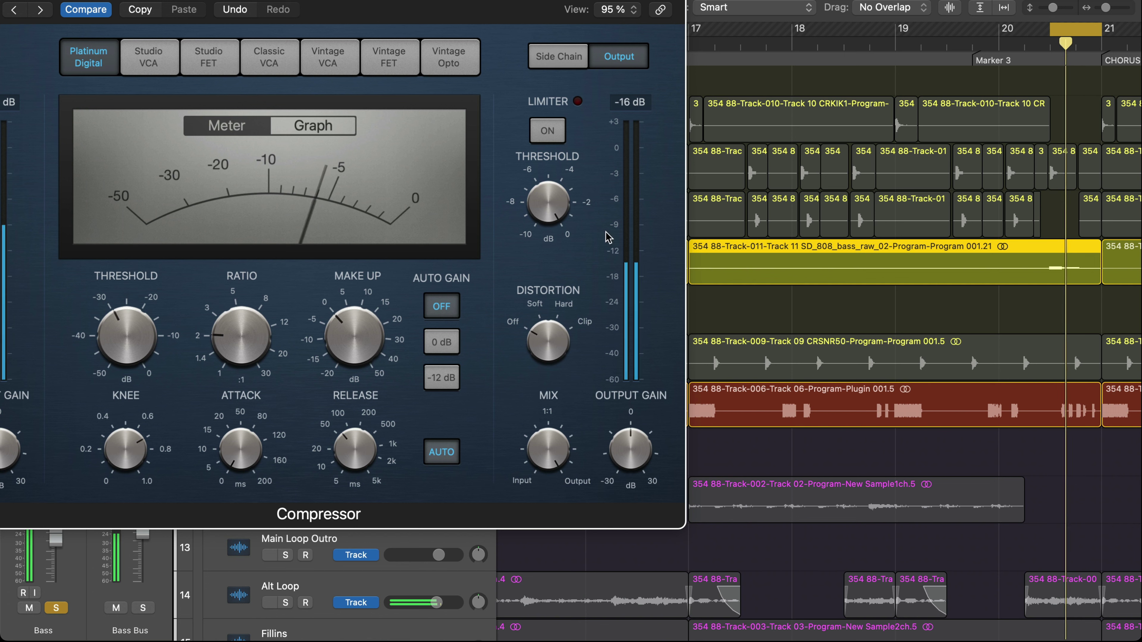
Step: Try lower Compressor thresholds against the looped kick, from -45.5 dB back up to -39.5 dB
{"action": "left_click_drag", "start_coordinate": [127, 352], "coordinate": [128, 382]}
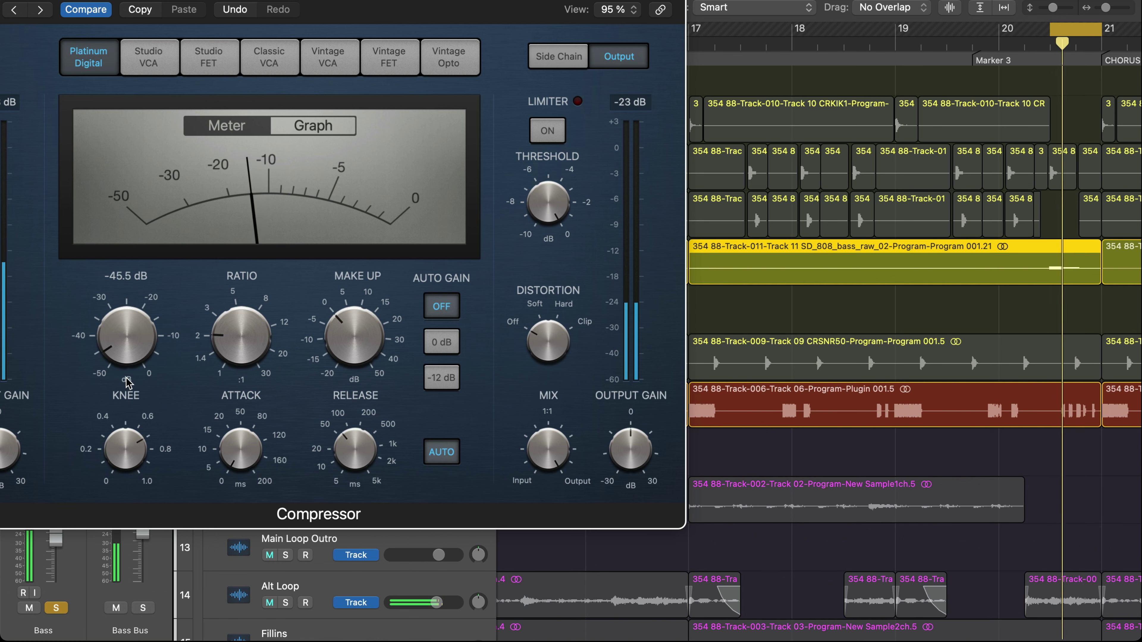
{"action": "left_click_drag", "start_coordinate": [128, 382], "coordinate": [132, 351]}
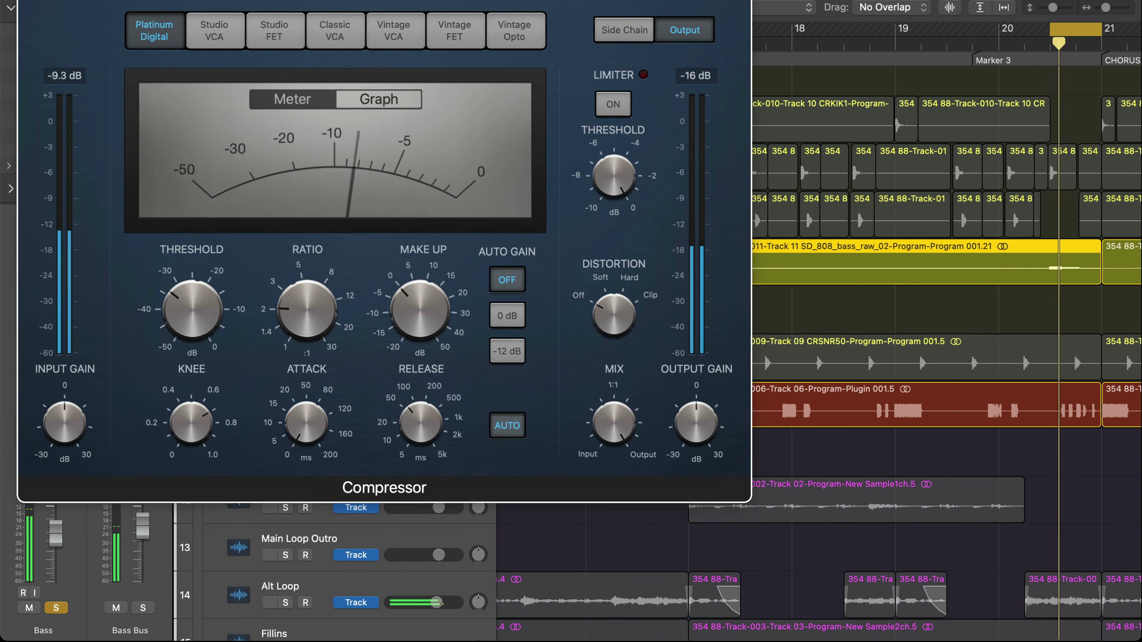
{"action": "left_click_drag", "start_coordinate": [193, 0], "coordinate": [258, 0]}
{"action": "left_click_drag", "start_coordinate": [250, 296], "coordinate": [251, 321]}
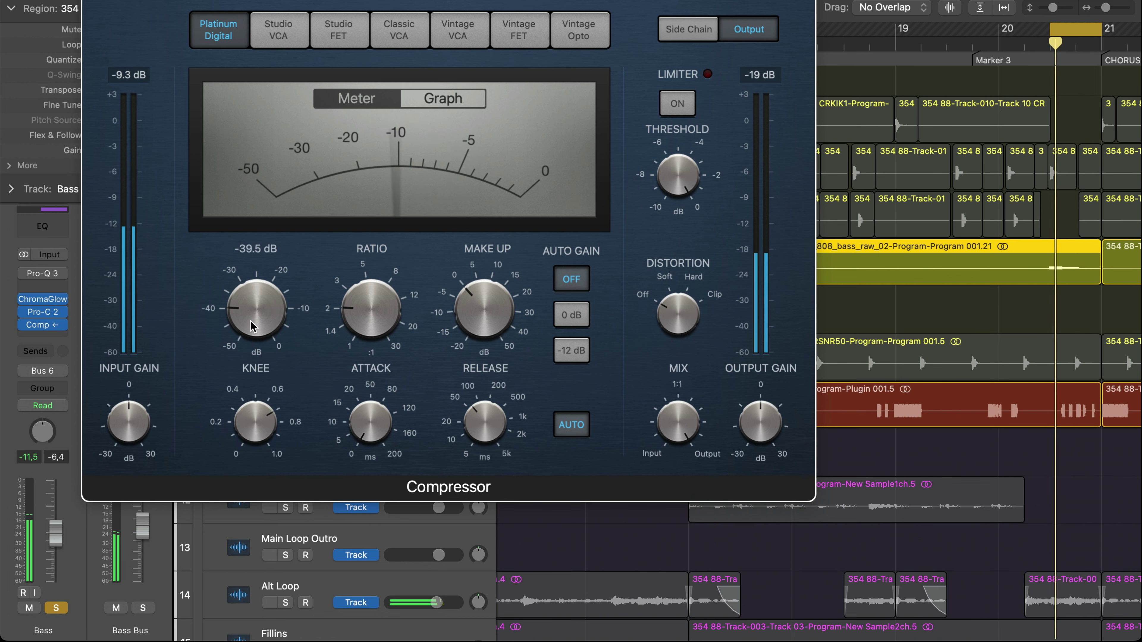
Step: Close the Compressor's window and replace the plug-in on the Bass track with a stereo Trackspacer 2.5
{"action": "key", "text": "super+w"}
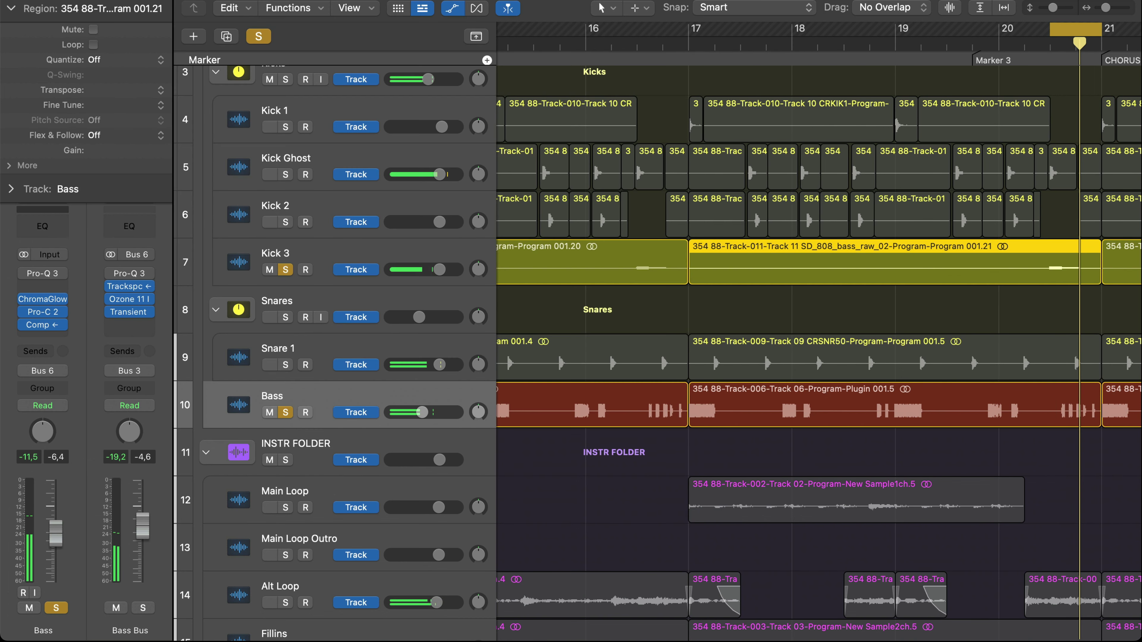
{"action": "left_click", "coordinate": [61, 327]}
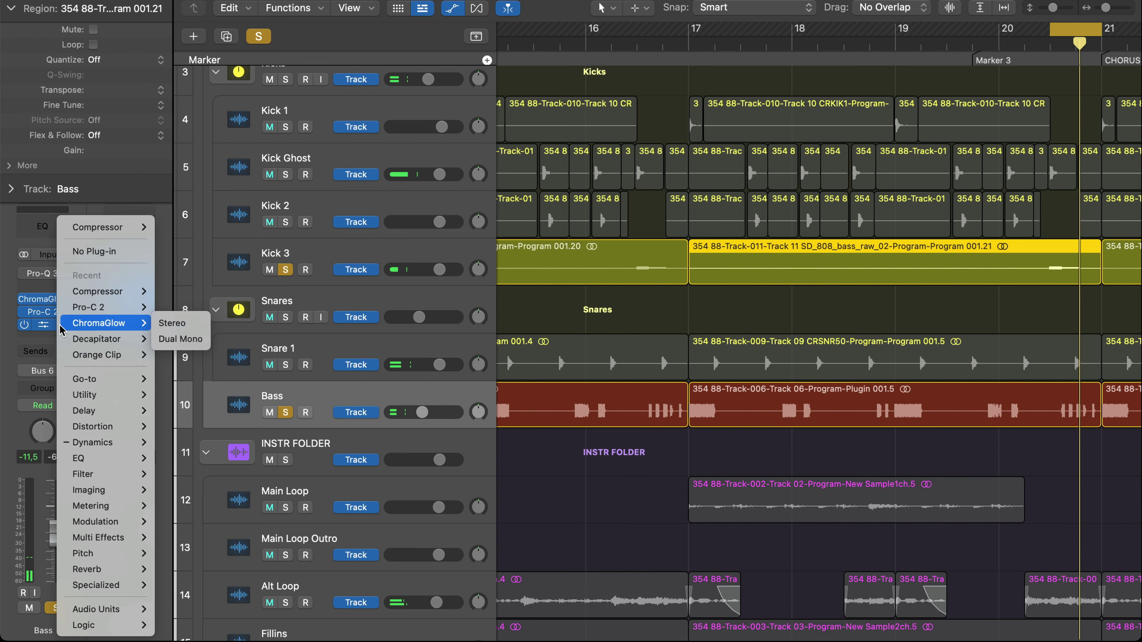
{"action": "mouse_move", "coordinate": [123, 386]}
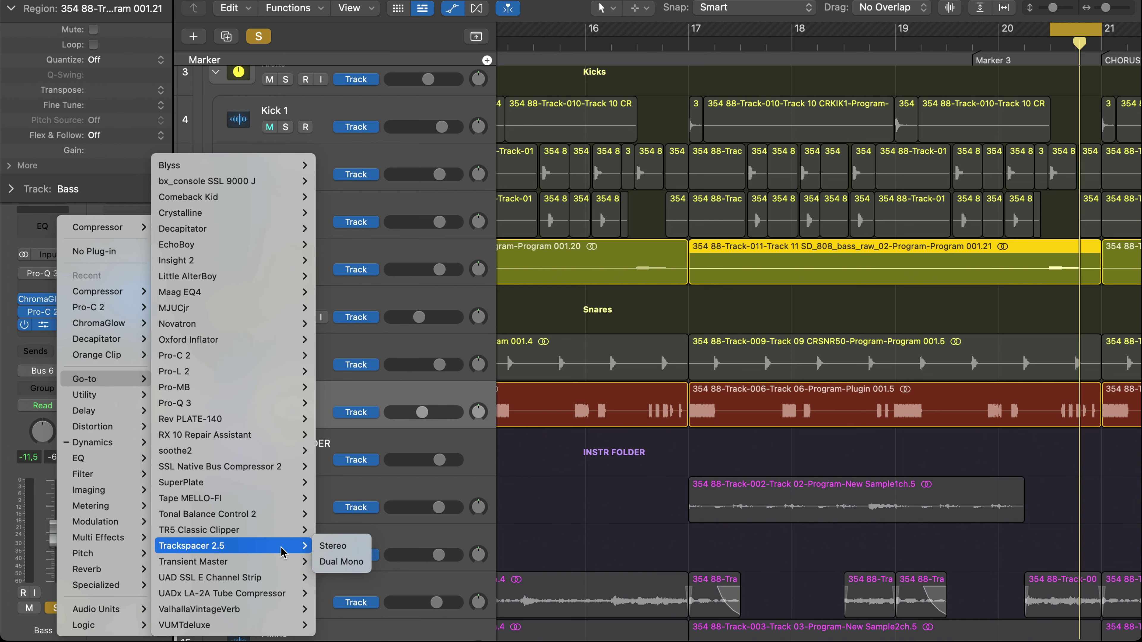
{"action": "left_click", "coordinate": [332, 547]}
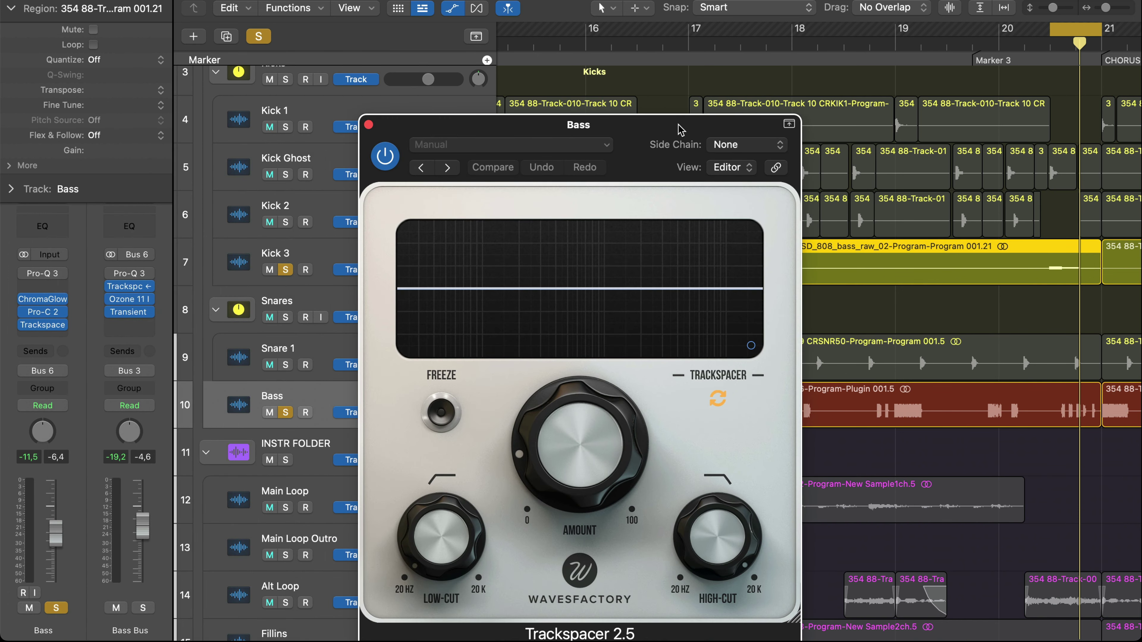
Step: Set Trackspacer's side chain to Audio 3 and raise its low-cut frequency
{"action": "left_click_drag", "start_coordinate": [679, 130], "coordinate": [590, 57]}
{"action": "left_click", "coordinate": [667, 73]}
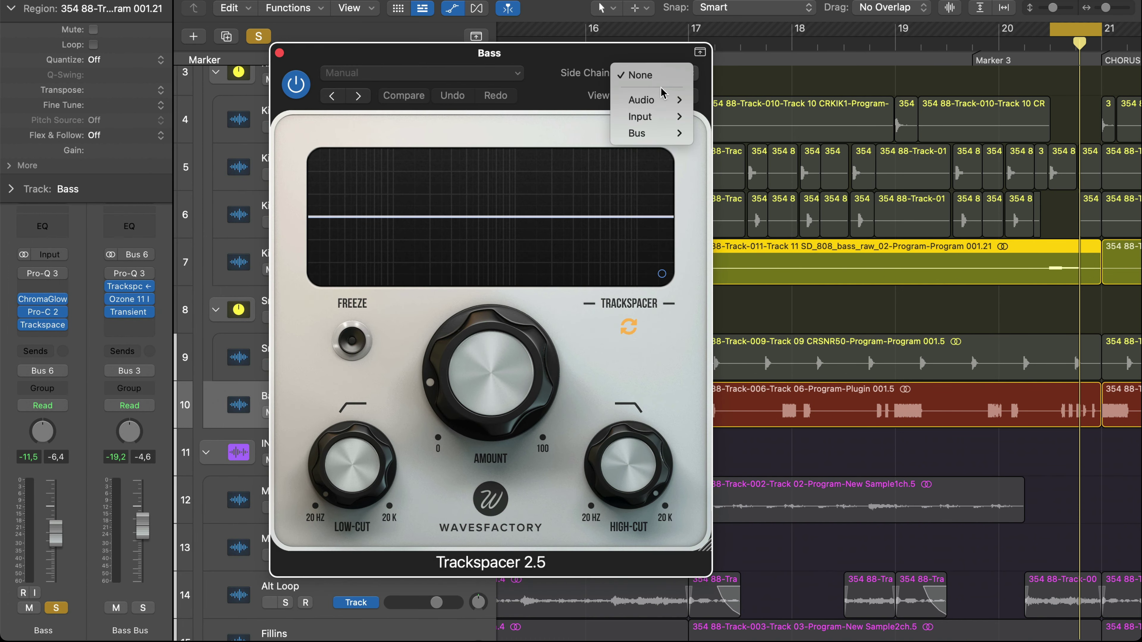
{"action": "mouse_move", "coordinate": [647, 100]}
{"action": "left_click", "coordinate": [744, 116]}
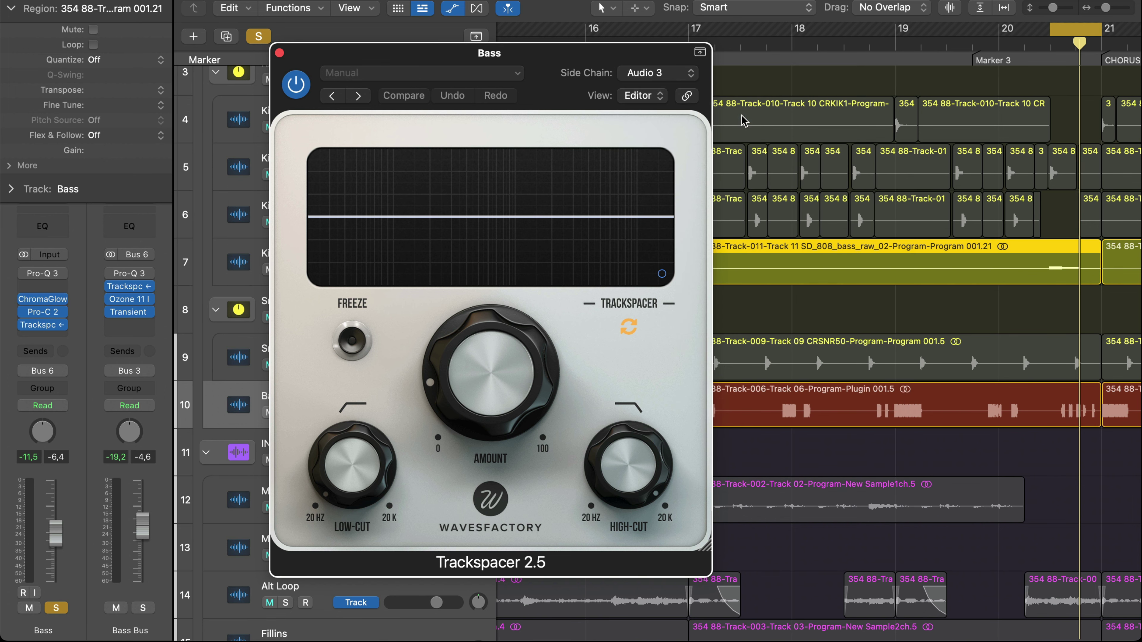
{"action": "left_click_drag", "start_coordinate": [570, 66], "coordinate": [517, 21]}
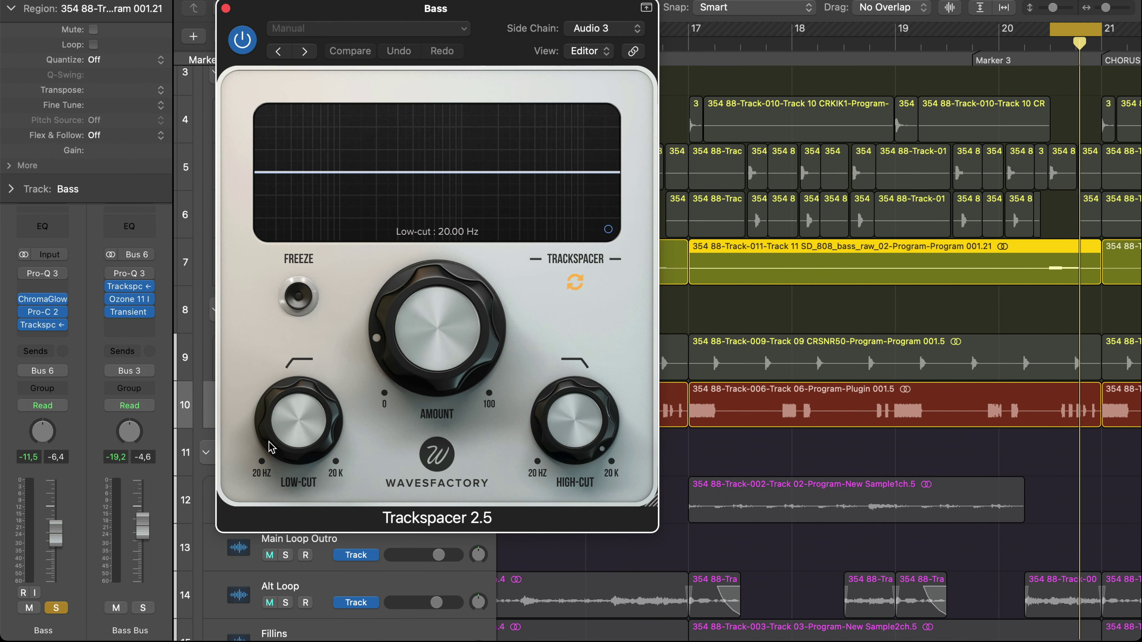
{"action": "left_click_drag", "start_coordinate": [271, 447], "coordinate": [271, 347]}
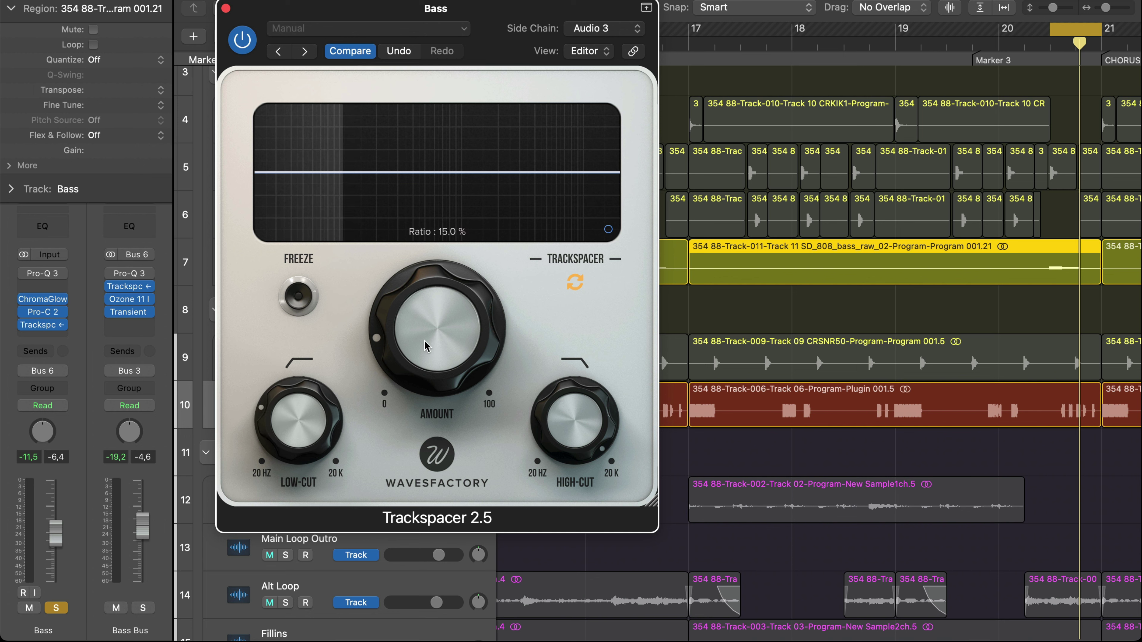
Step: Play the loop, check Trackspacer's Advanced Panel and raise the ducking amount to nearly halfway
{"action": "key", "text": "space"}
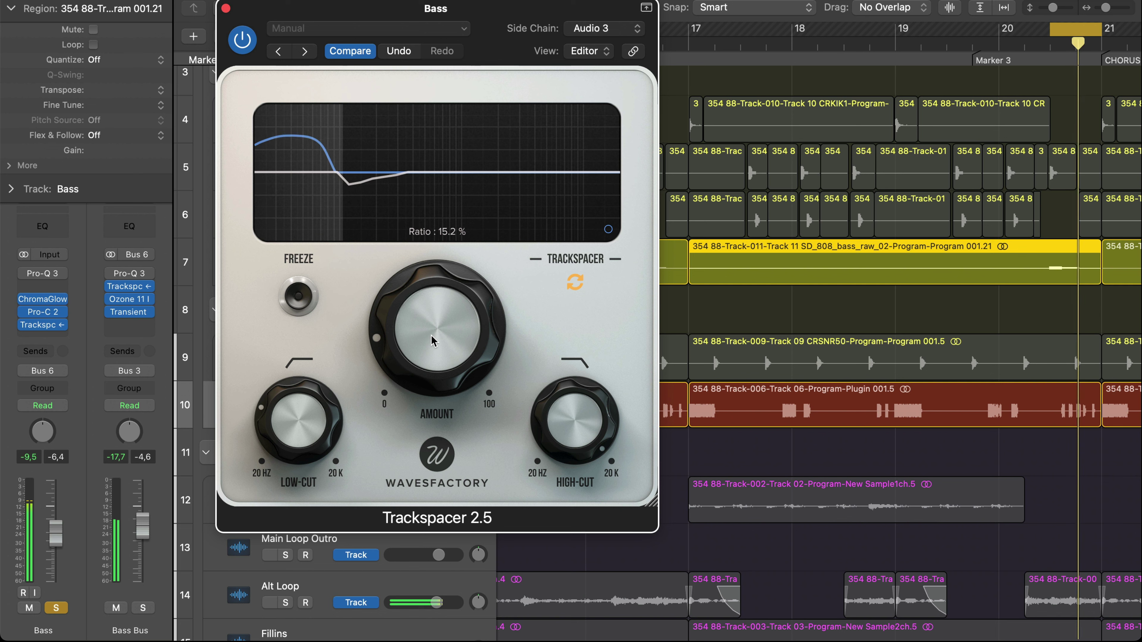
{"action": "left_click", "coordinate": [608, 229]}
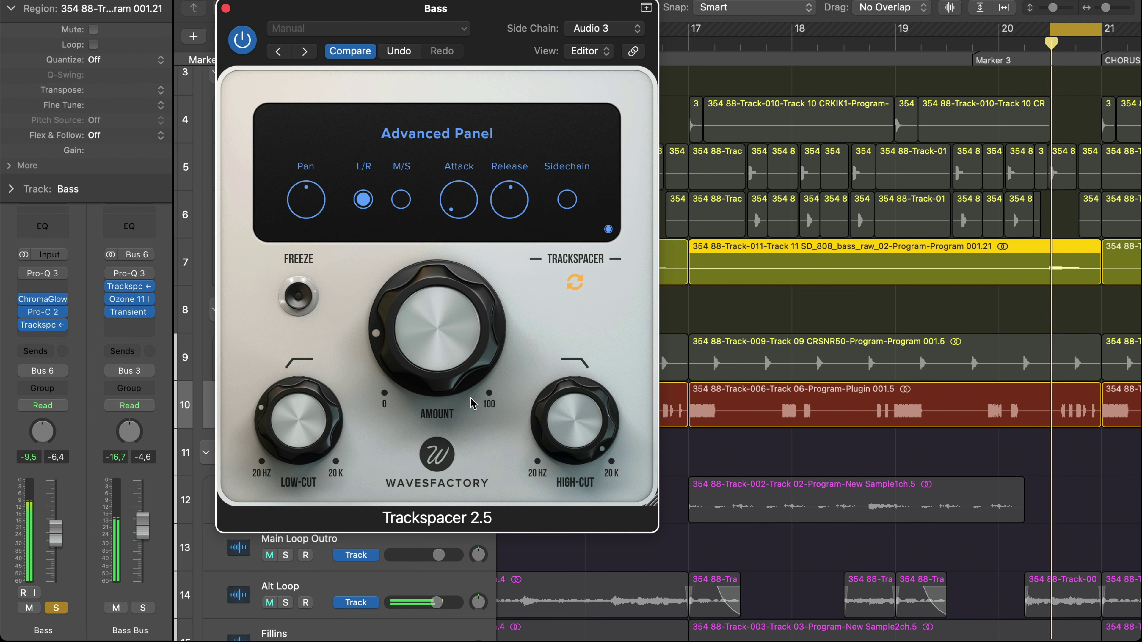
{"action": "left_click", "coordinate": [608, 229]}
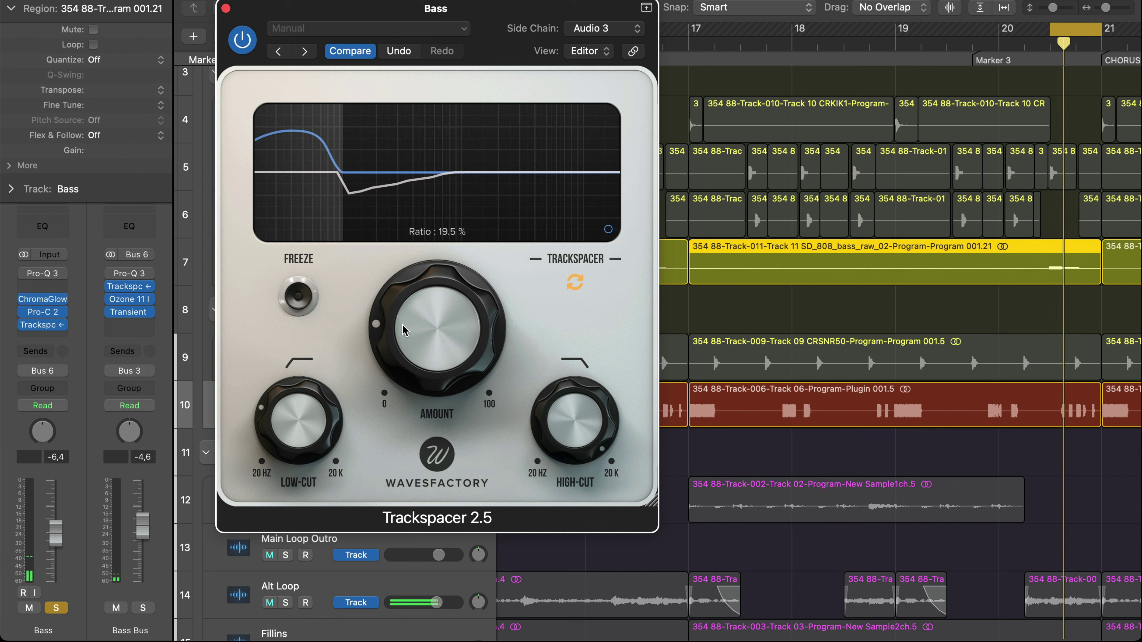
{"action": "left_click_drag", "start_coordinate": [403, 331], "coordinate": [405, 214]}
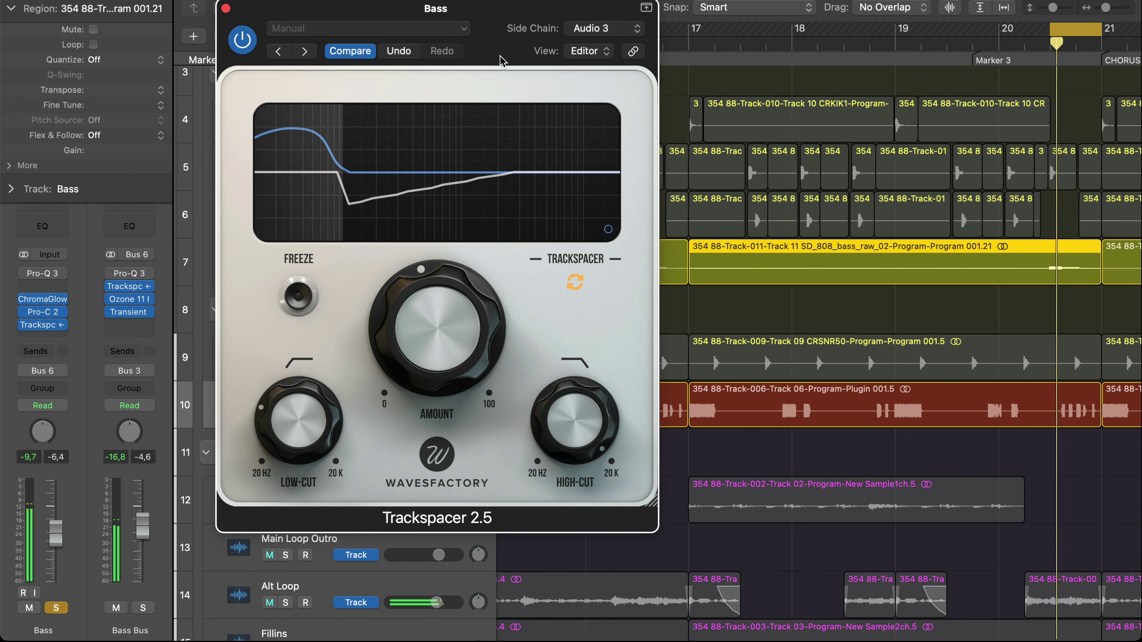
Step: Unsolo the Kick 3 and Bass tracks and close the Trackspacer window
{"action": "left_click_drag", "start_coordinate": [460, 9], "coordinate": [850, 387]}
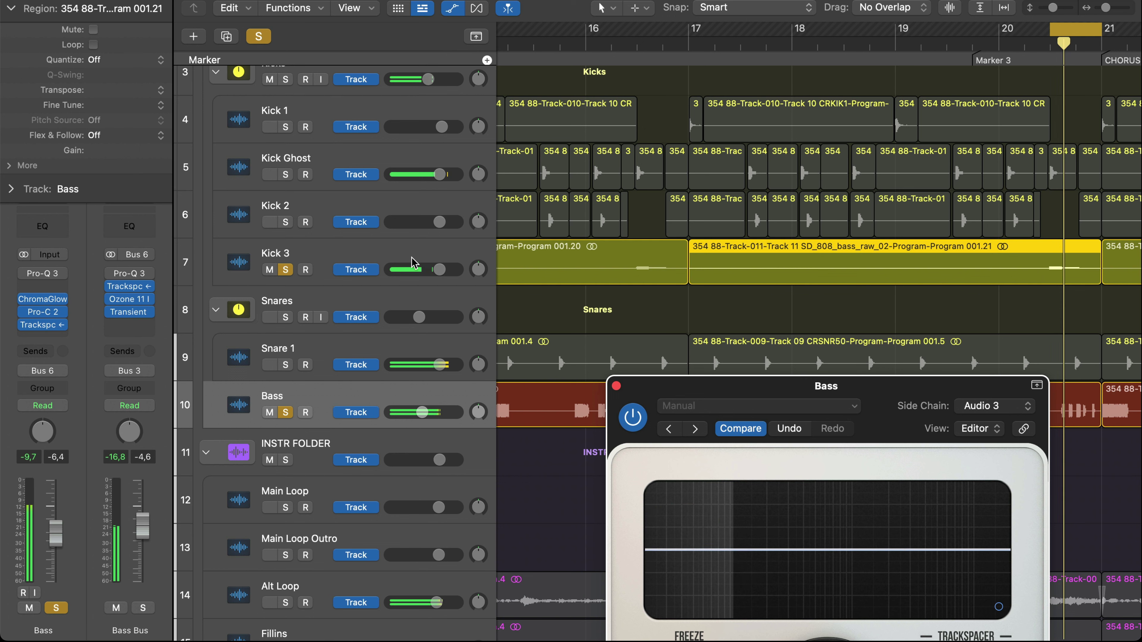
{"action": "left_click", "coordinate": [286, 270]}
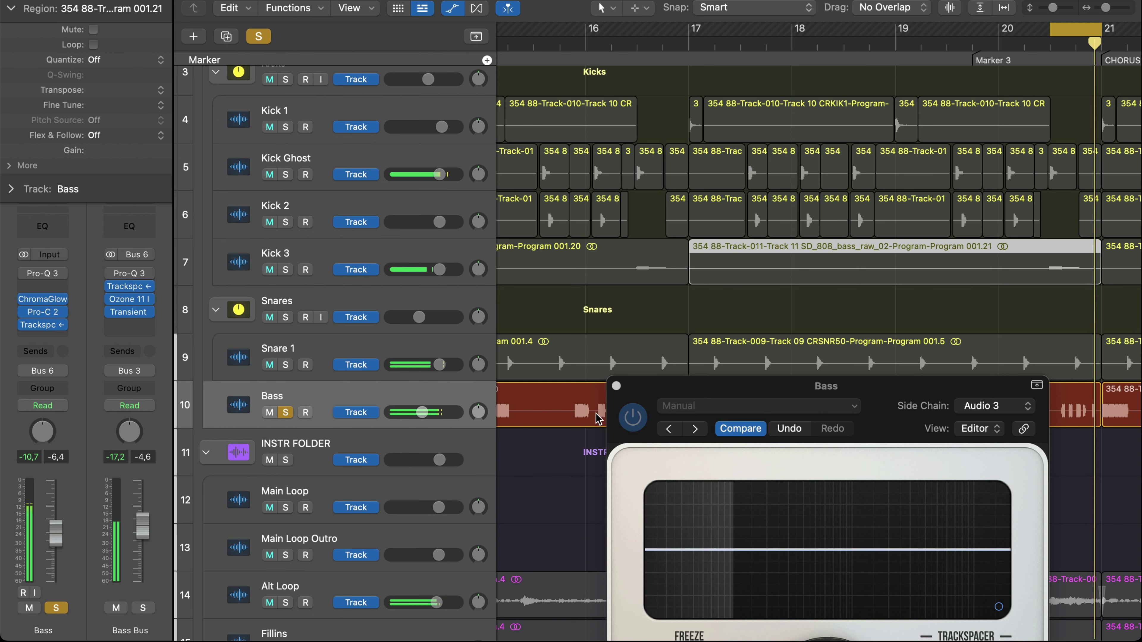
{"action": "left_click", "coordinate": [615, 386]}
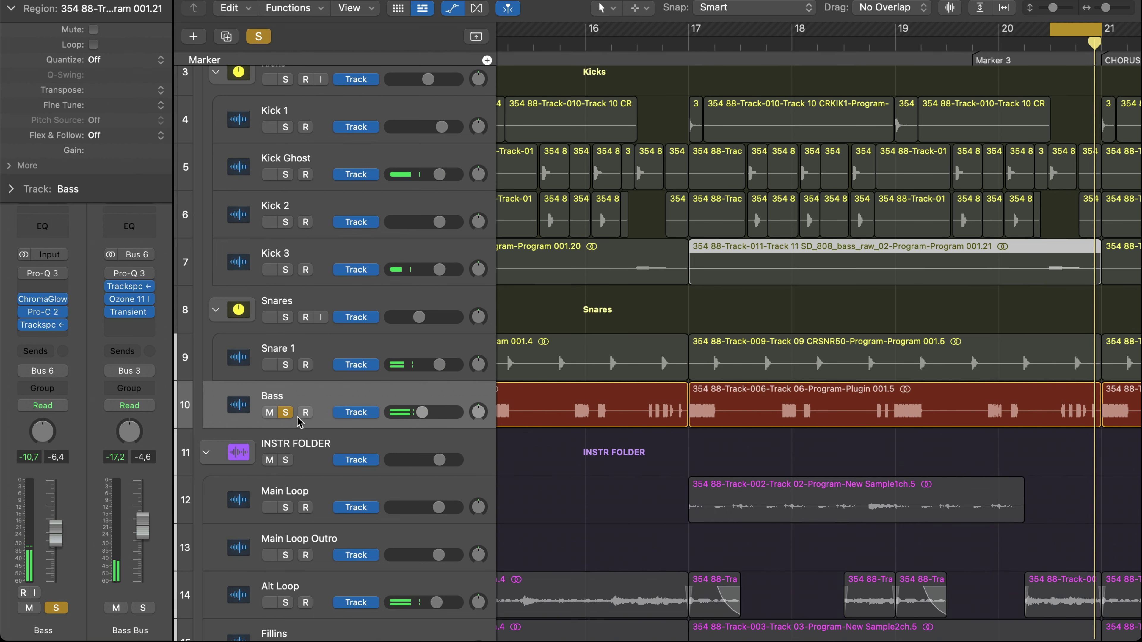
{"action": "left_click", "coordinate": [285, 413]}
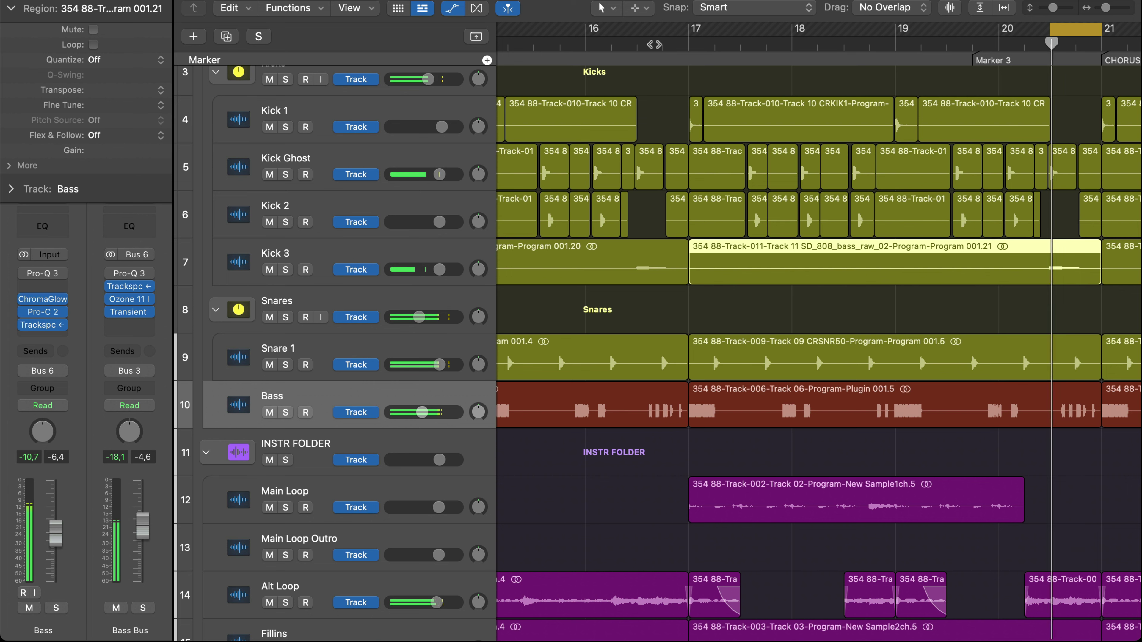
Step: Play the full mix from the second half of bar 18 into the chorus with cycling off and nothing selected
{"action": "left_click", "coordinate": [863, 39]}
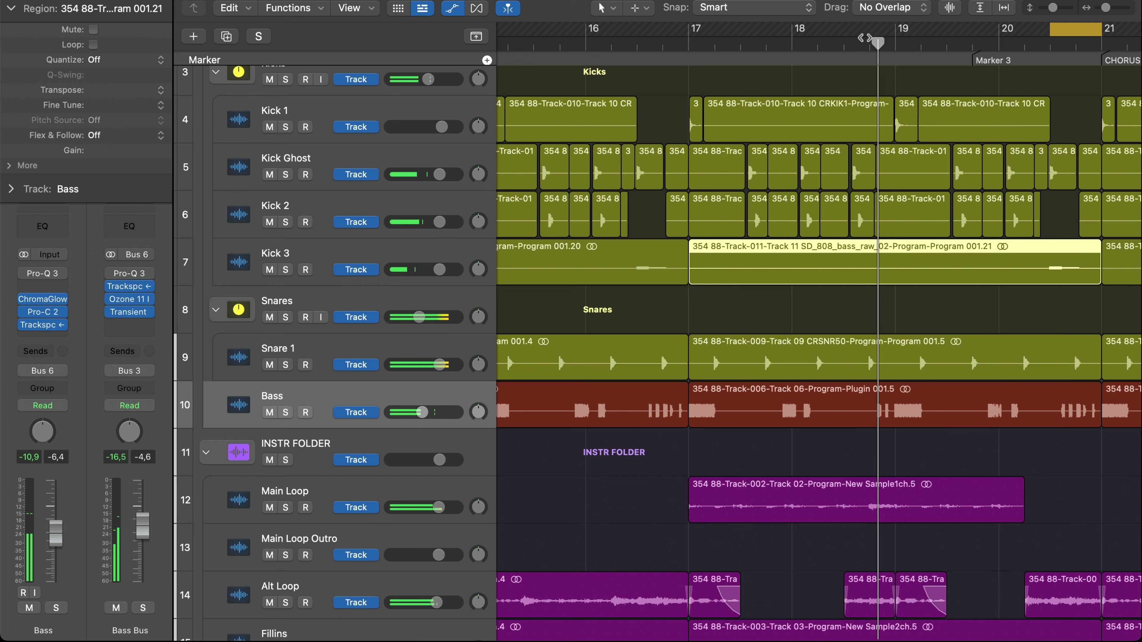
{"action": "left_click", "coordinate": [953, 294]}
{"action": "key", "text": "super+Left"}
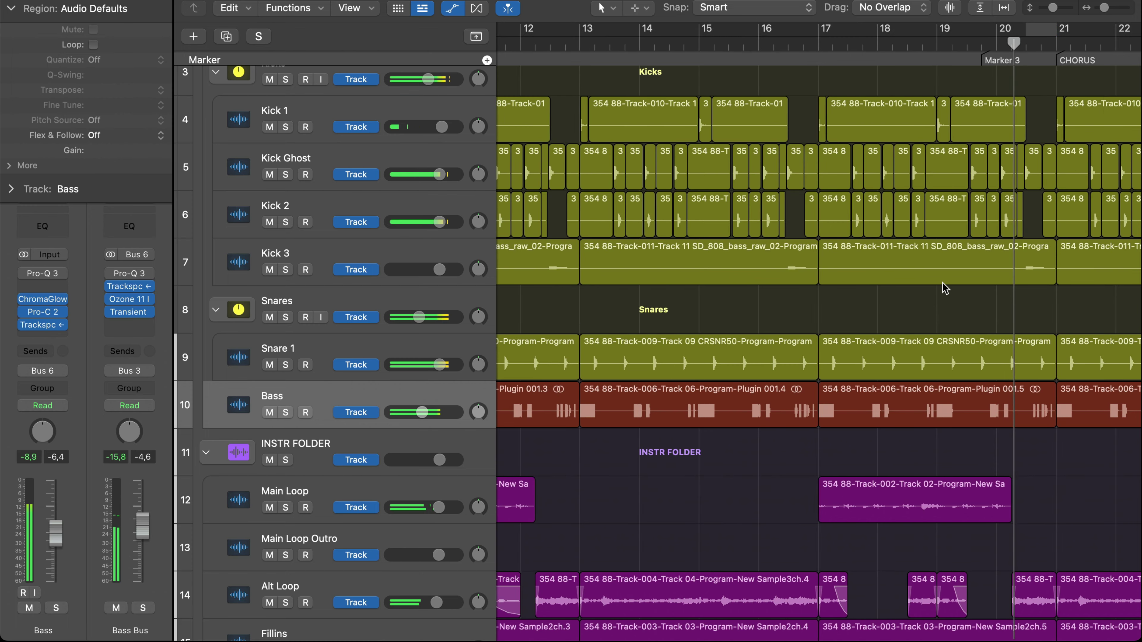
{"action": "key", "text": "super+Left"}
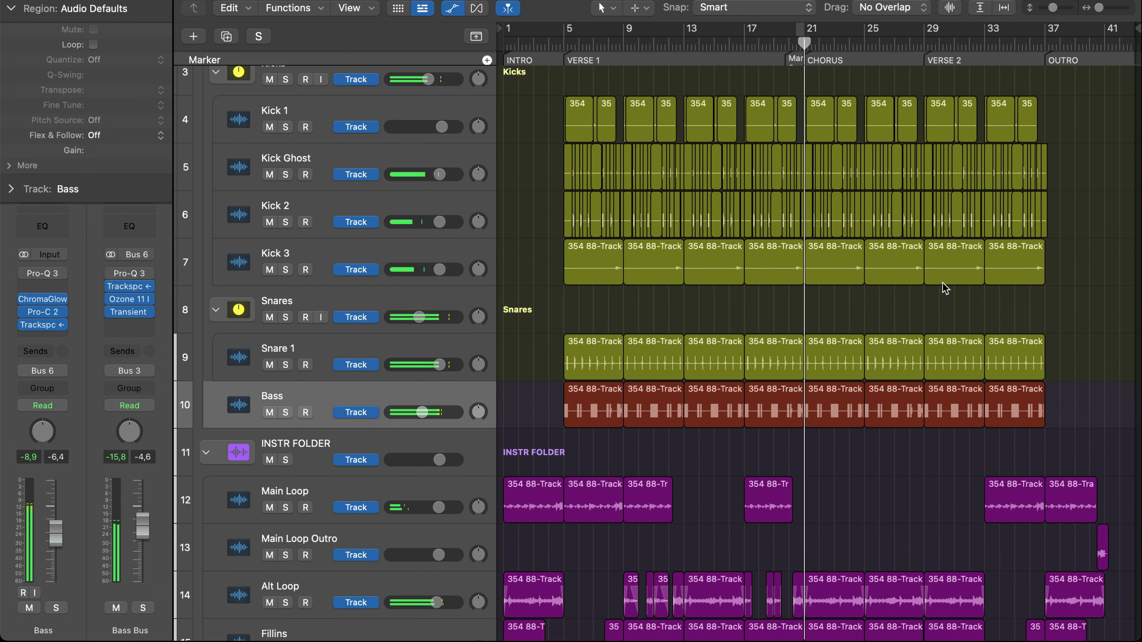
{"action": "key", "text": "super+Right"}
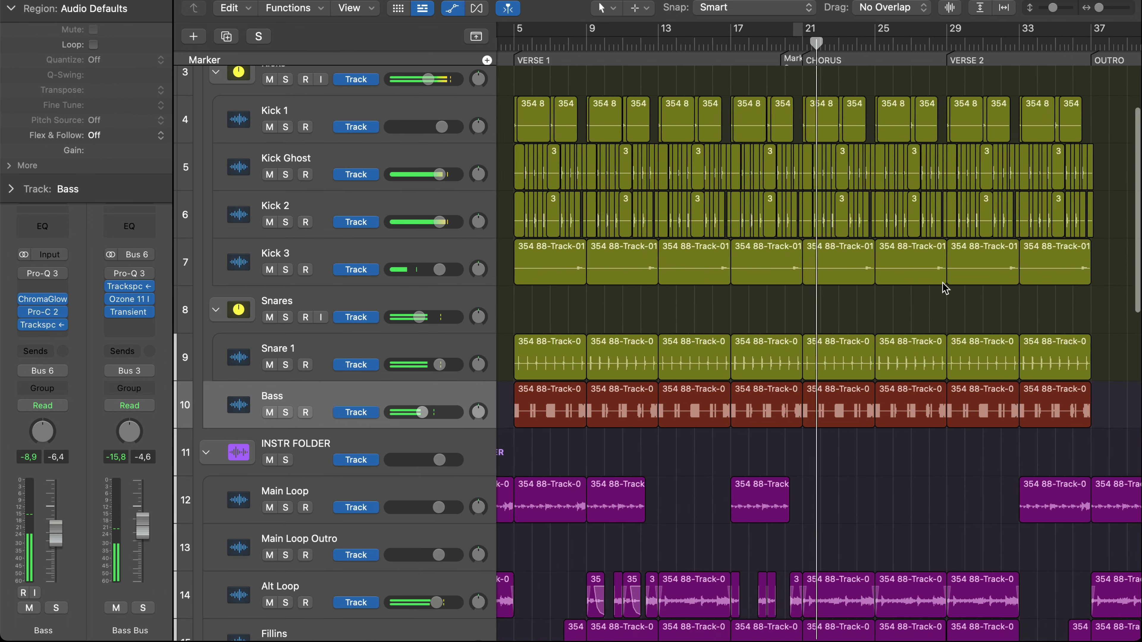
{"action": "key", "text": "super+Up"}
{"action": "key", "text": "super+Up"}
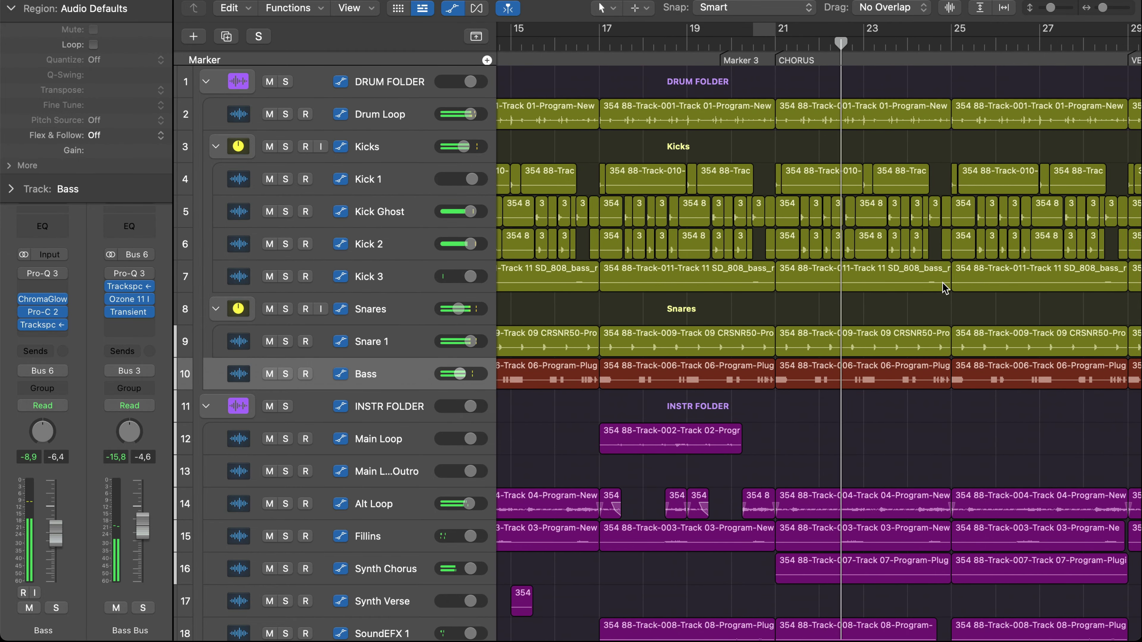
Step: Stop playback and play the full mix again from bar 13 in the first verse
{"action": "key", "text": "super+Left"}
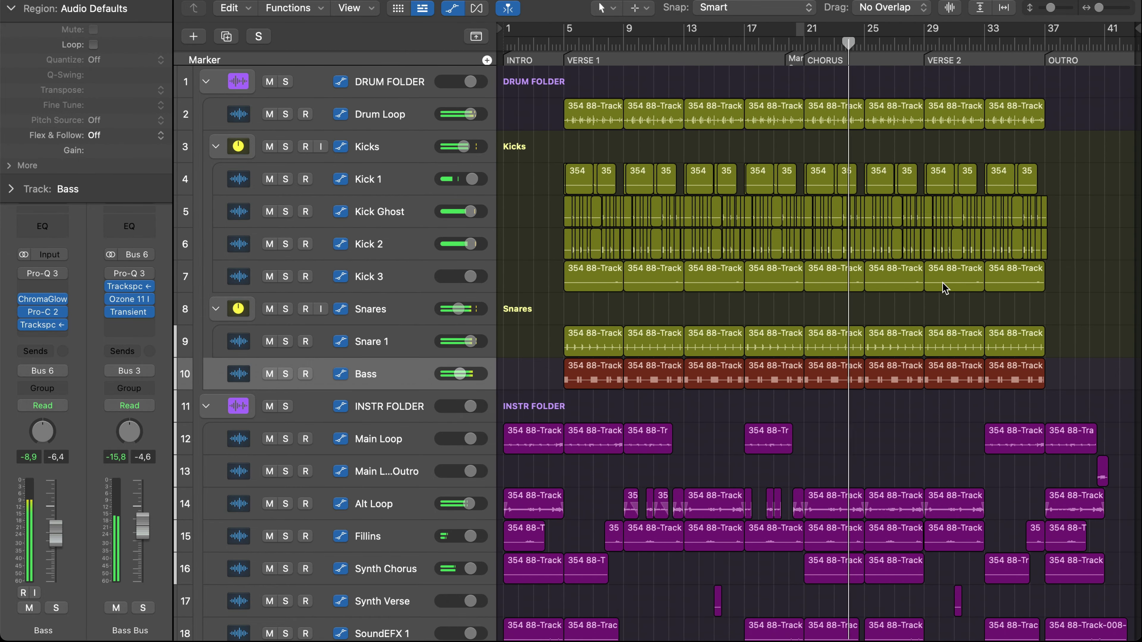
{"action": "key", "text": "super+Up"}
{"action": "key", "text": "super+Up"}
{"action": "key", "text": "super+Up"}
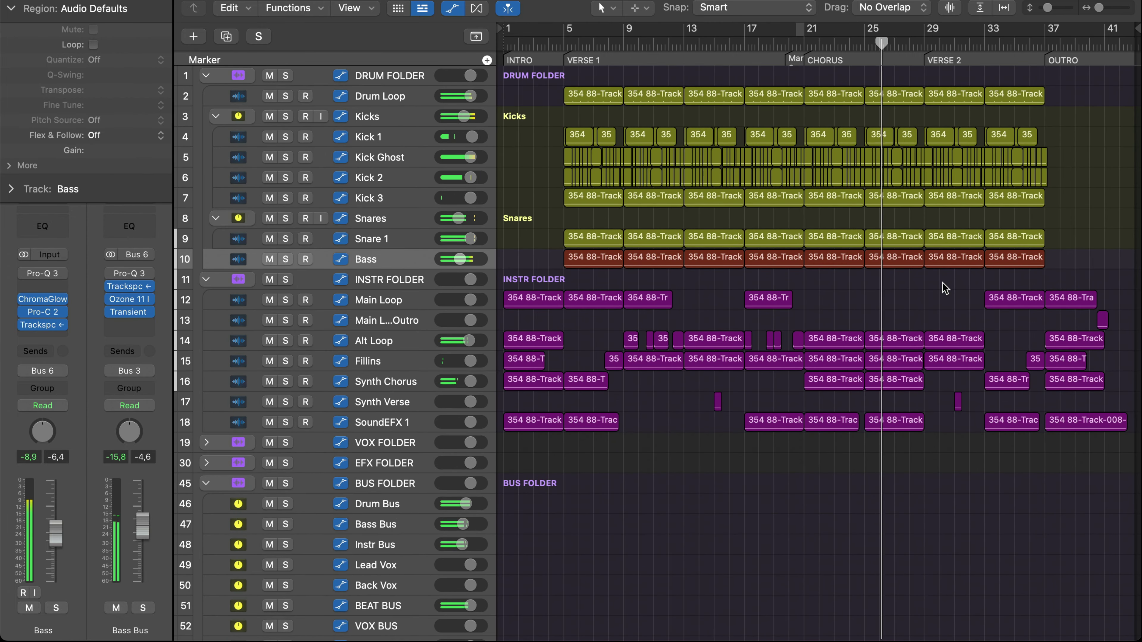
{"action": "key", "text": "super+Down"}
{"action": "key", "text": "super+Down"}
{"action": "key", "text": "super+Down"}
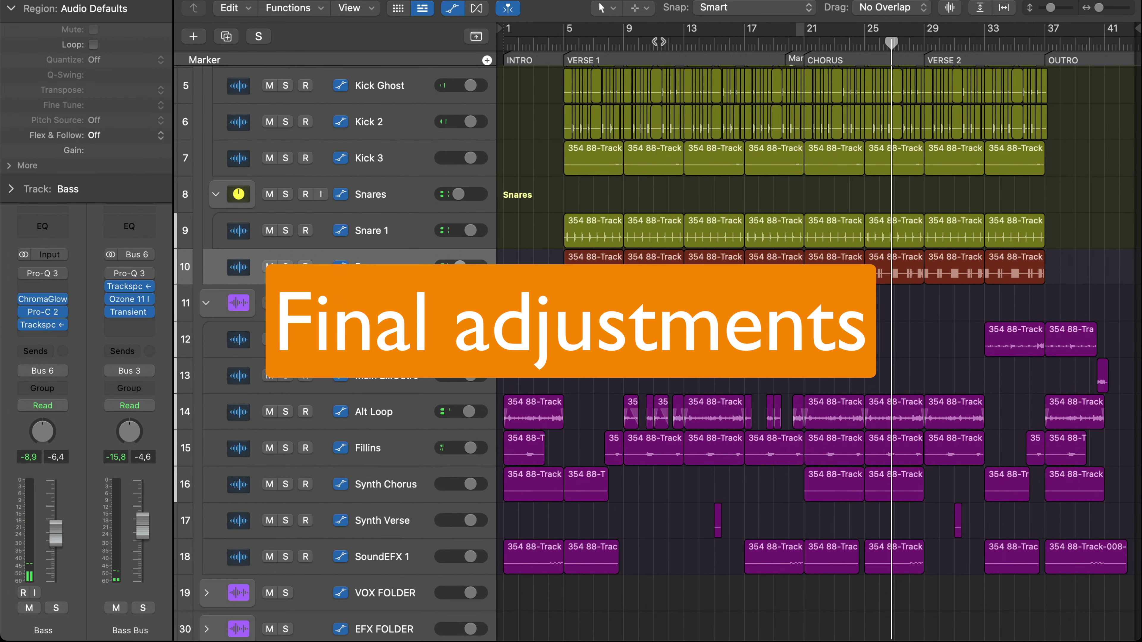
{"action": "key", "text": "space"}
{"action": "left_click_drag", "start_coordinate": [568, 45], "coordinate": [503, 84]}
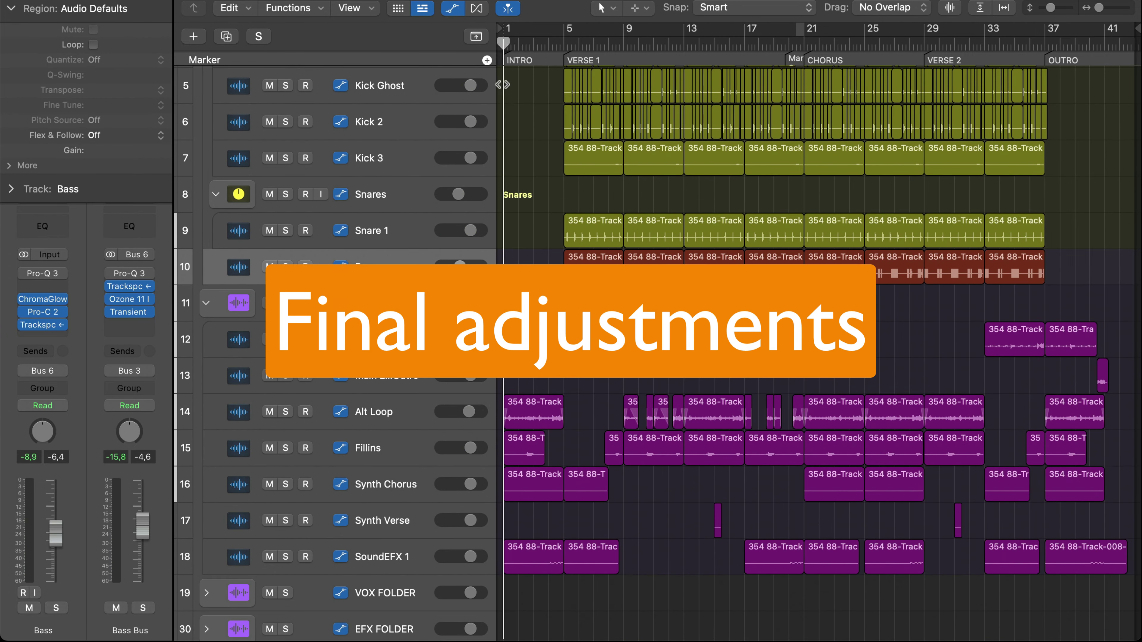
{"action": "left_click_drag", "start_coordinate": [578, 86], "coordinate": [744, 20]}
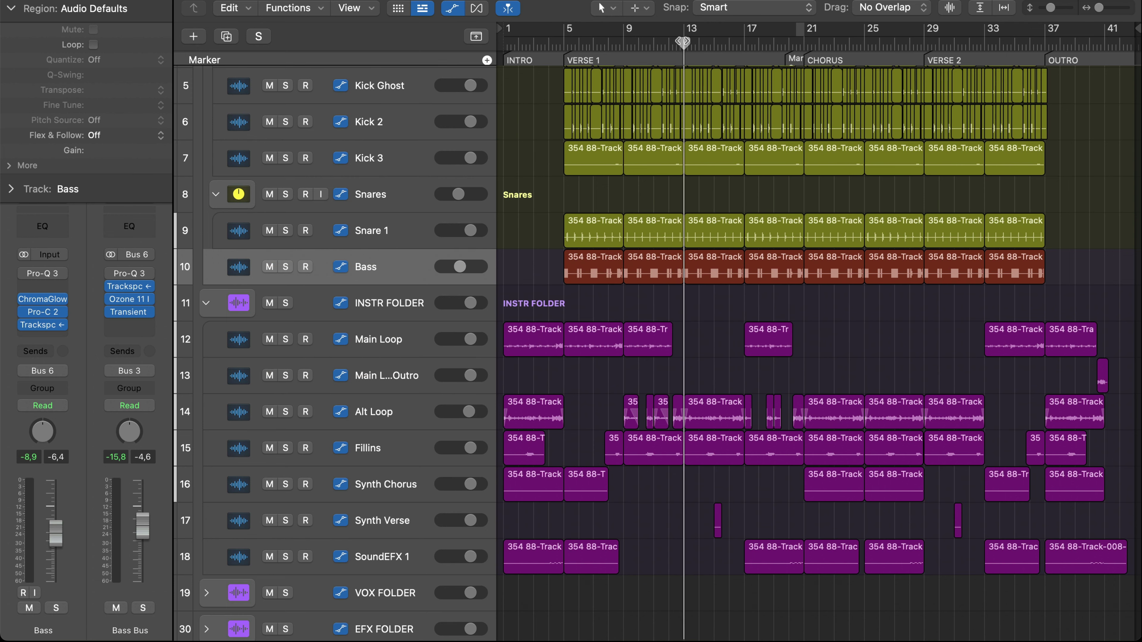
{"action": "key", "text": "space"}
Step: Shorten the Alt Loop region at bar 13 so it ends in the middle of bar 15
{"action": "key", "text": "super+Right"}
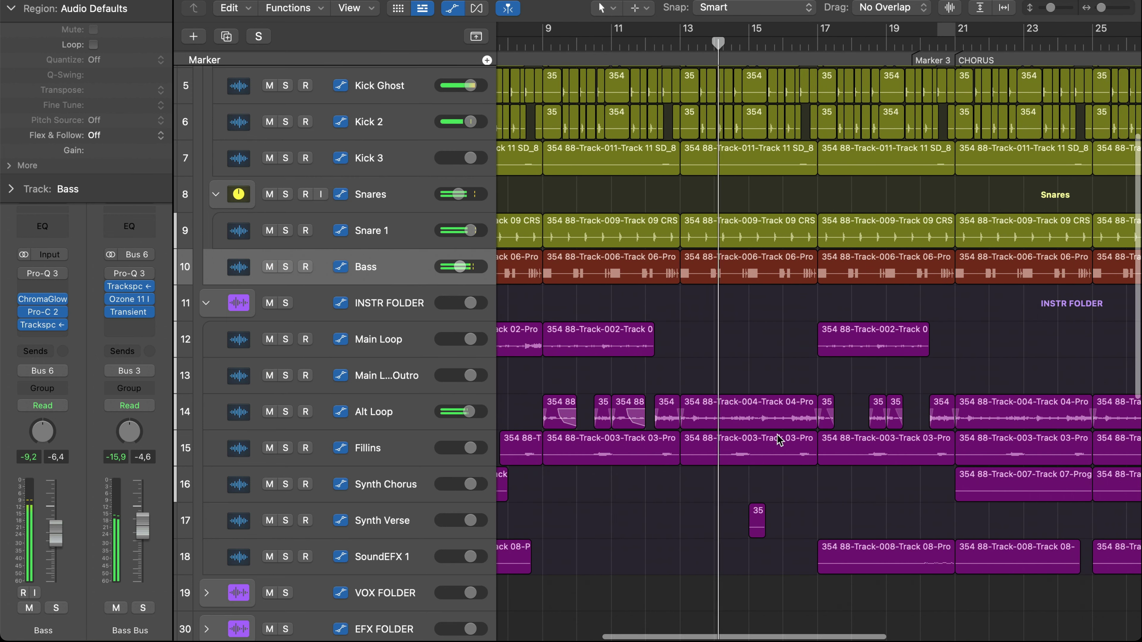
{"action": "left_click", "coordinate": [802, 417]}
{"action": "left_click_drag", "start_coordinate": [809, 419], "coordinate": [766, 416]}
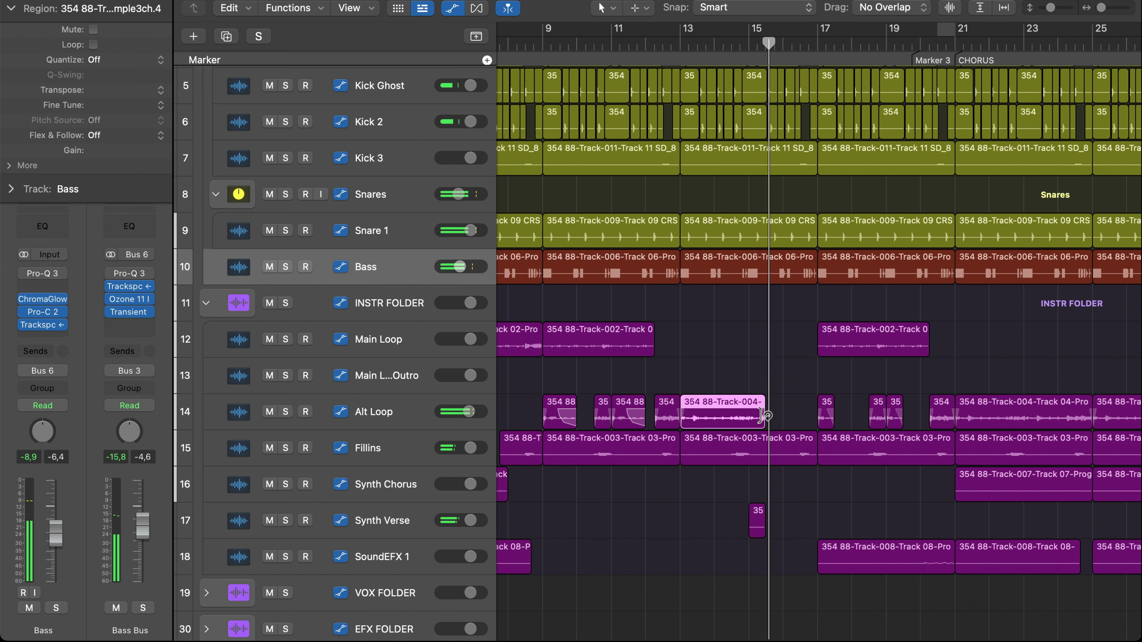
Step: Copy the faded Alt Loop region from bar 11 to bar 15 and play from the middle of bar 14
{"action": "key", "text": "super+Right"}
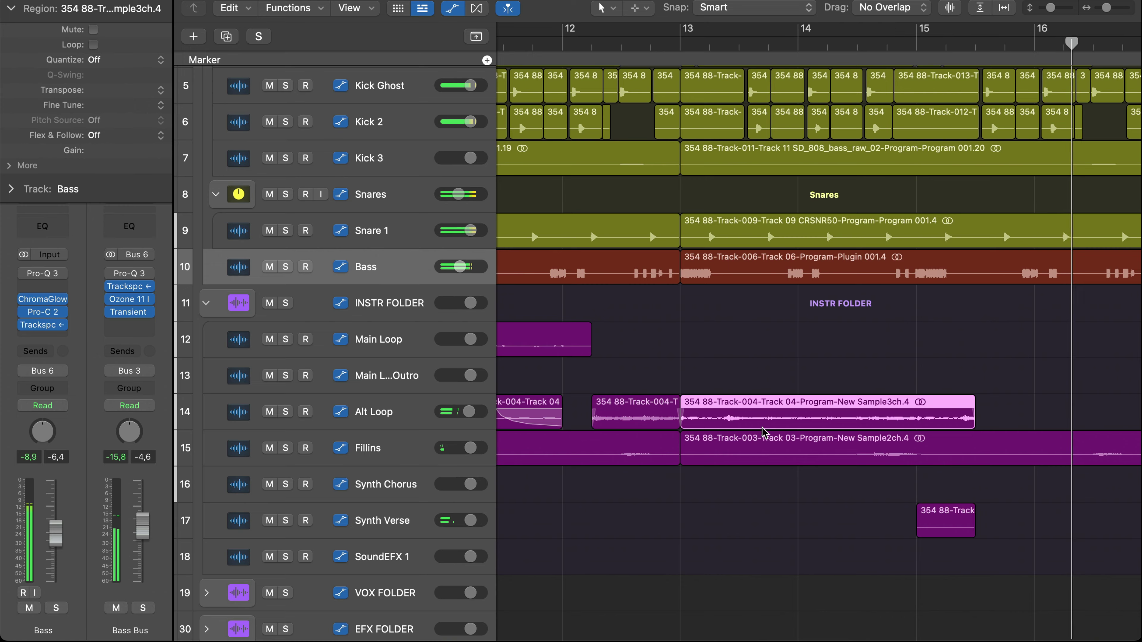
{"action": "key", "text": "super+Left"}
{"action": "mouse_move", "coordinate": [597, 416]}
{"action": "left_mouse_down"}
{"action": "mouse_move", "coordinate": [810, 418]}
{"action": "mouse_move", "coordinate": [797, 418]}
{"action": "left_mouse_up"}
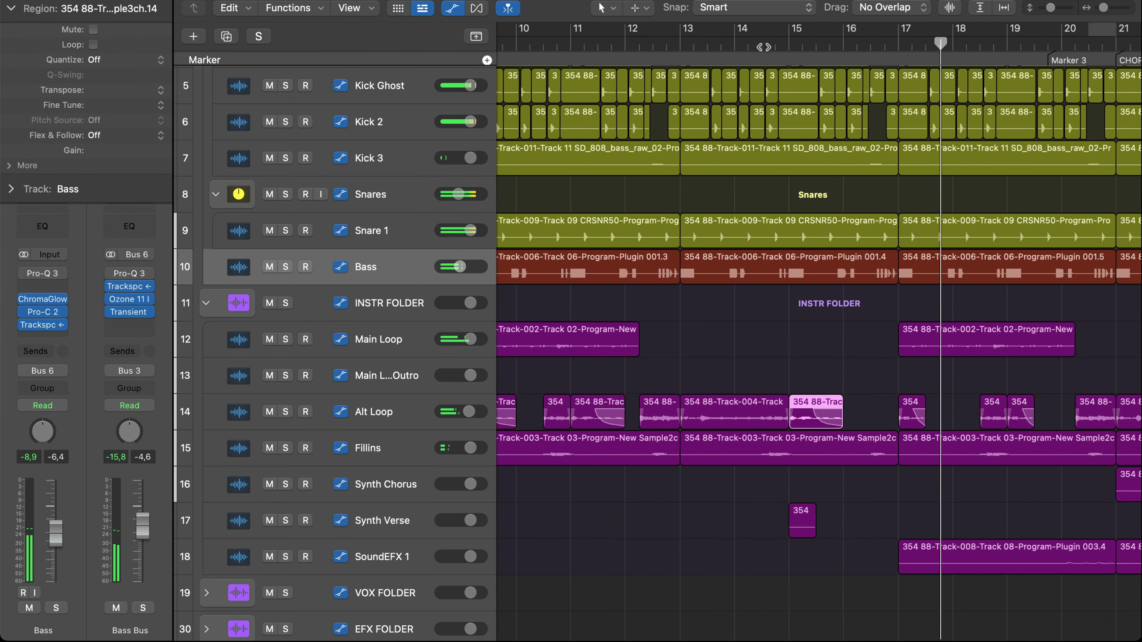
{"action": "left_click", "coordinate": [762, 52]}
{"action": "left_click", "coordinate": [761, 44]}
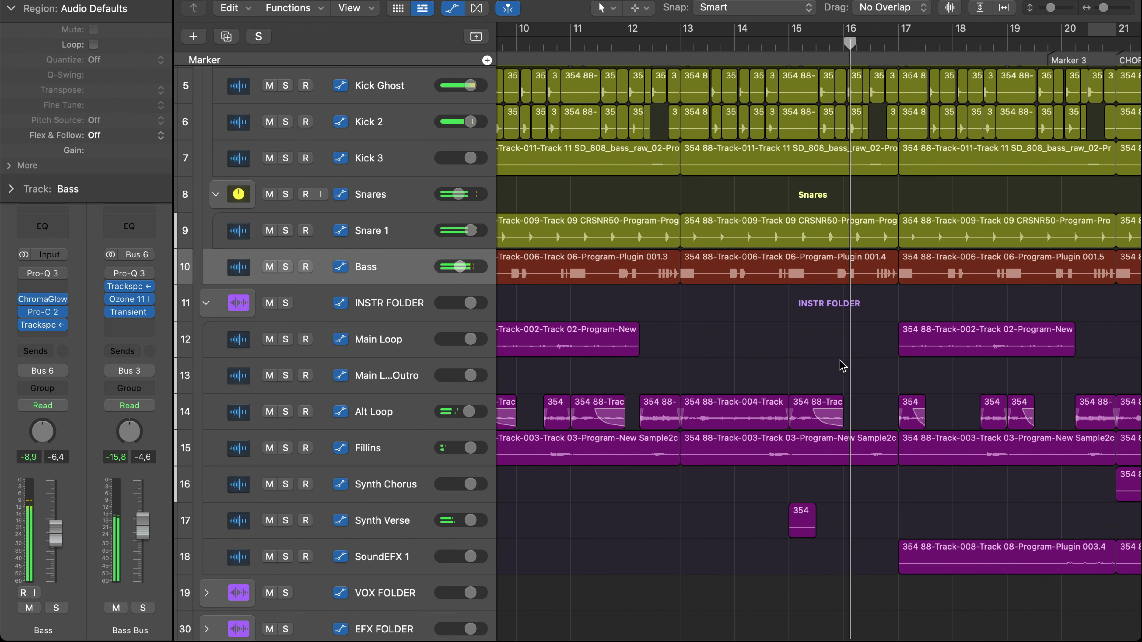
Step: Trim the start of the bar 17 Main Loop region to bar 19 and replay from just before bar 17
{"action": "scroll", "coordinate": [840, 360], "scroll_direction": "down", "scroll_amount": 3}
{"action": "scroll", "coordinate": [842, 363], "scroll_direction": "right", "scroll_amount": 2}
{"action": "scroll", "coordinate": [859, 391], "scroll_direction": "right", "scroll_amount": 2}
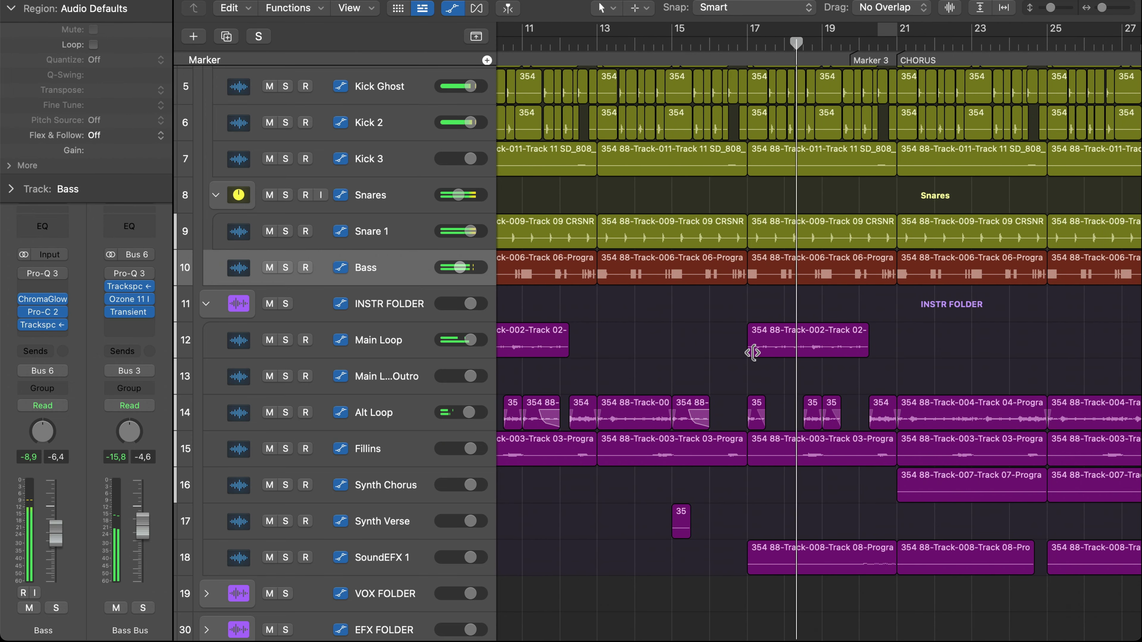
{"action": "left_click_drag", "start_coordinate": [749, 360], "coordinate": [825, 365]}
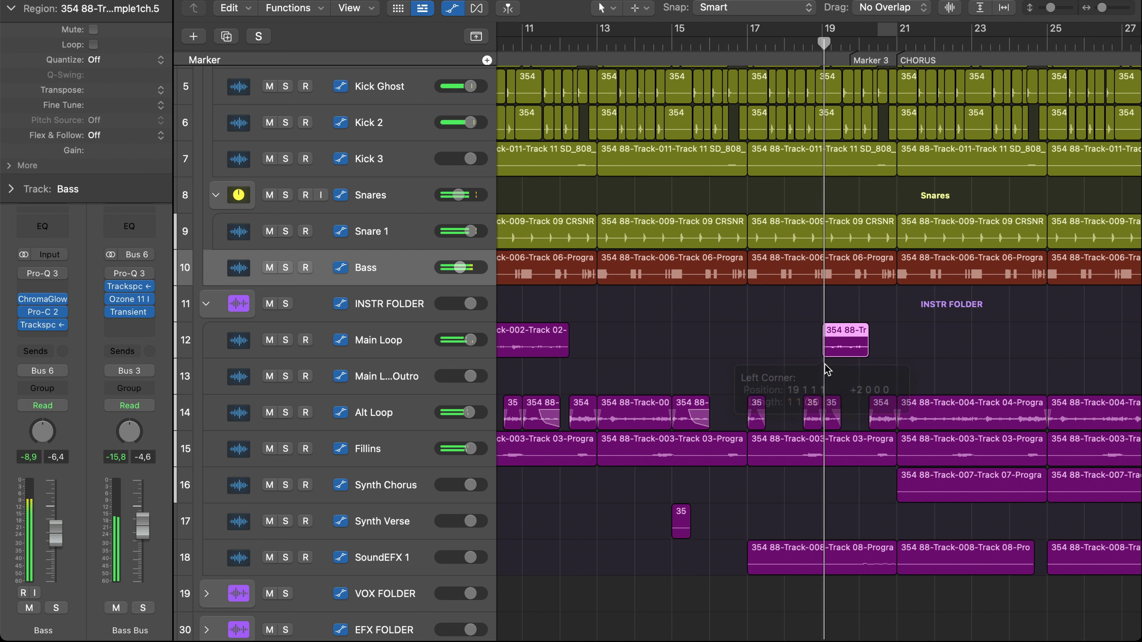
{"action": "left_click", "coordinate": [738, 42]}
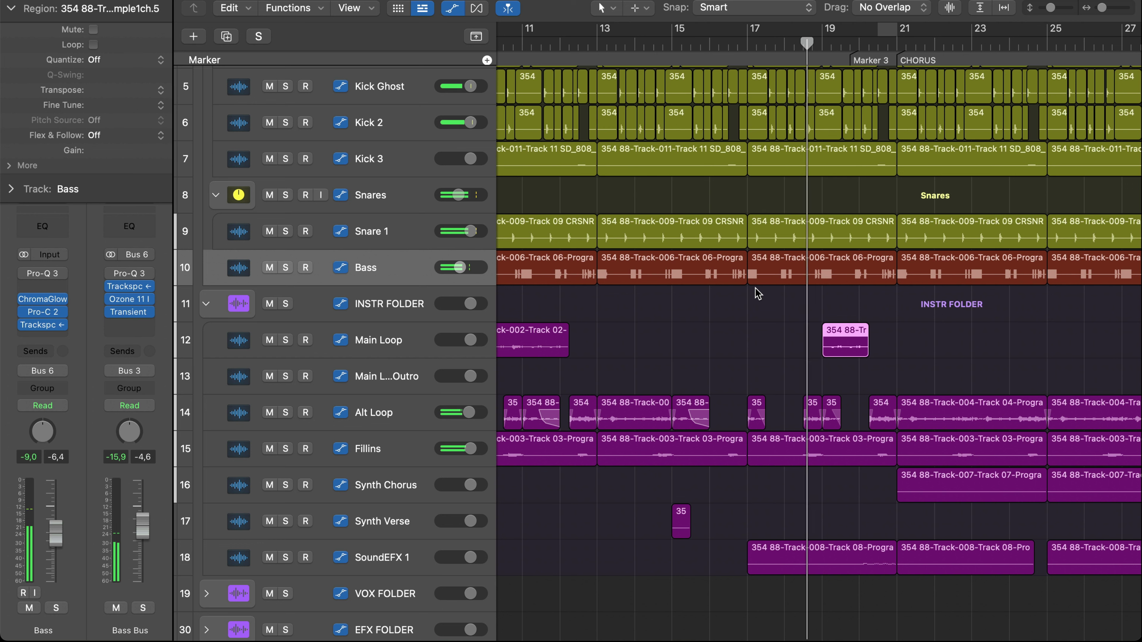
Step: Delete the Alt Loop region and the Main Loop region that start at bar 19
{"action": "left_click", "coordinate": [845, 415]}
{"action": "left_click", "coordinate": [833, 412]}
{"action": "key", "text": "Delete"}
{"action": "left_click", "coordinate": [836, 345]}
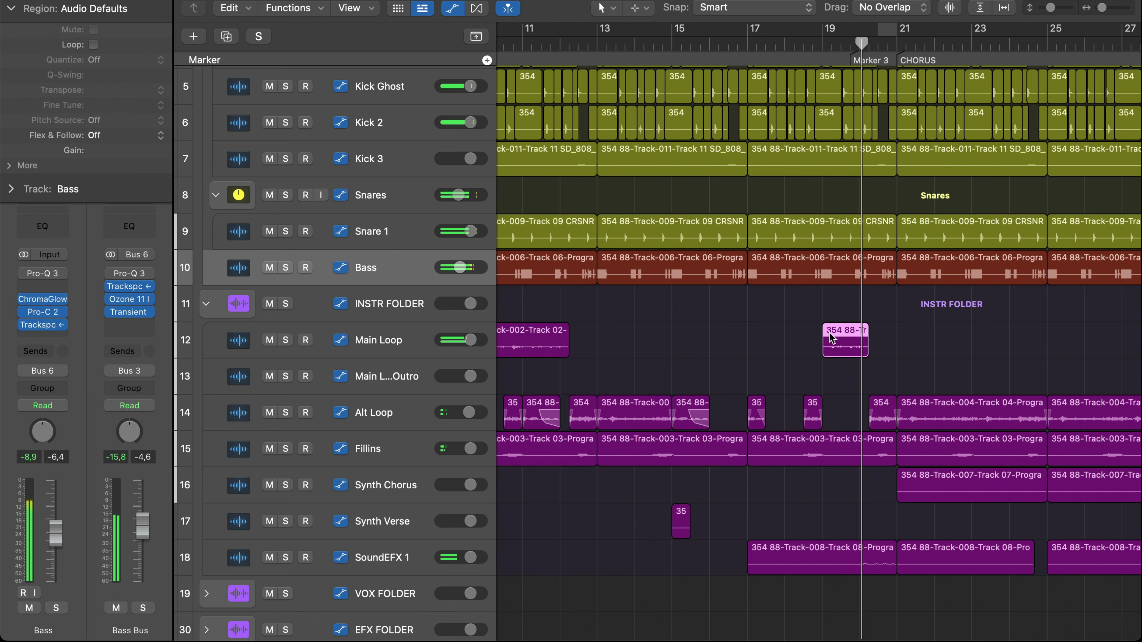
{"action": "key", "text": "Delete"}
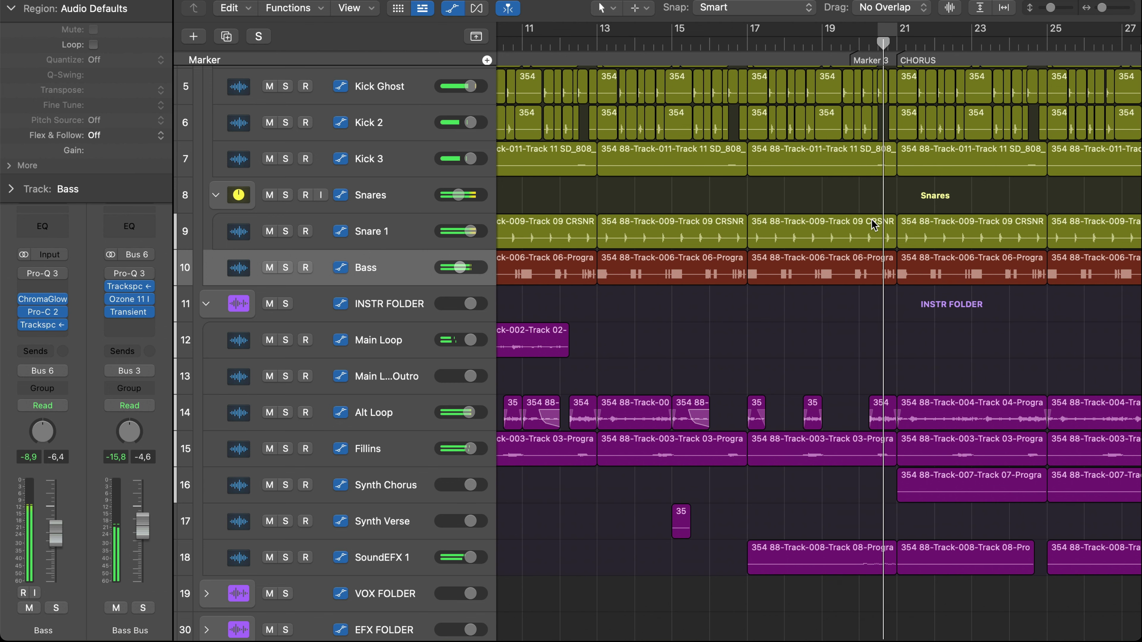
Step: Play the first verse again from bar 10 with track automation hidden
{"action": "scroll", "coordinate": [854, 229], "scroll_direction": "left", "scroll_amount": 5}
{"action": "scroll", "coordinate": [799, 241], "scroll_direction": "up", "scroll_amount": 2}
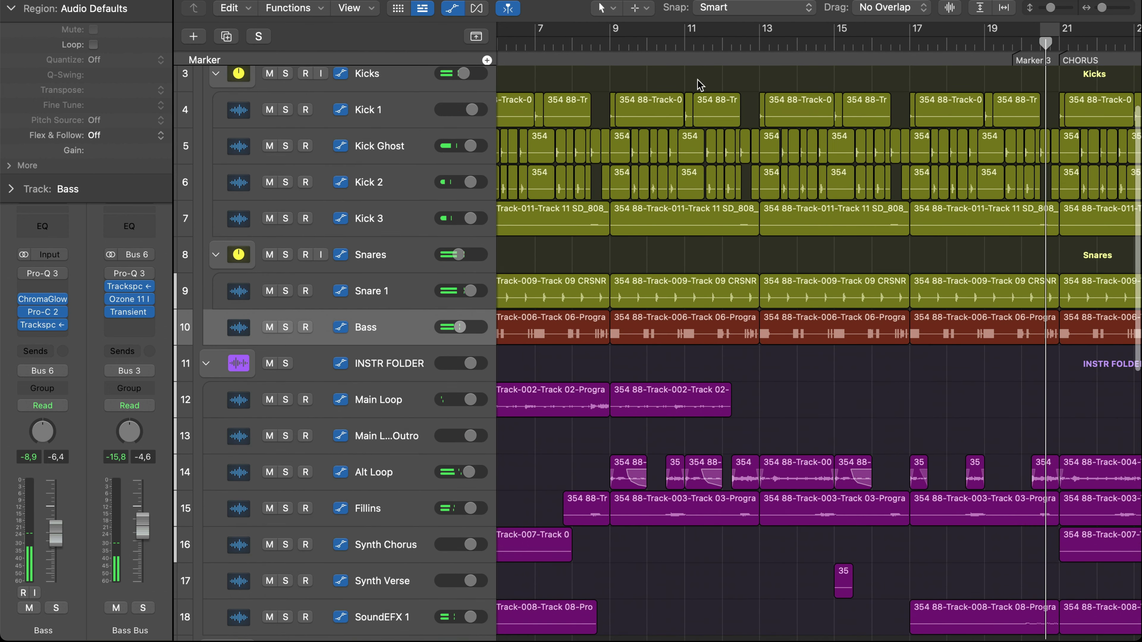
{"action": "left_click", "coordinate": [648, 46]}
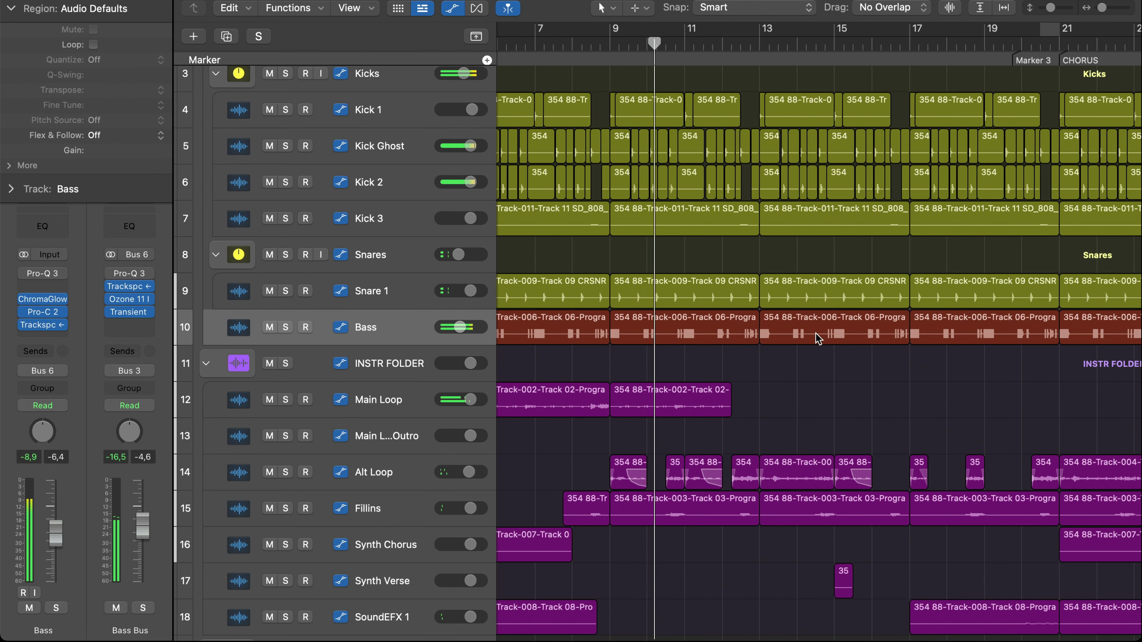
{"action": "key", "text": "super+Right"}
{"action": "key", "text": "super+Right"}
{"action": "key", "text": "super+Down"}
{"action": "key", "text": "super+Down"}
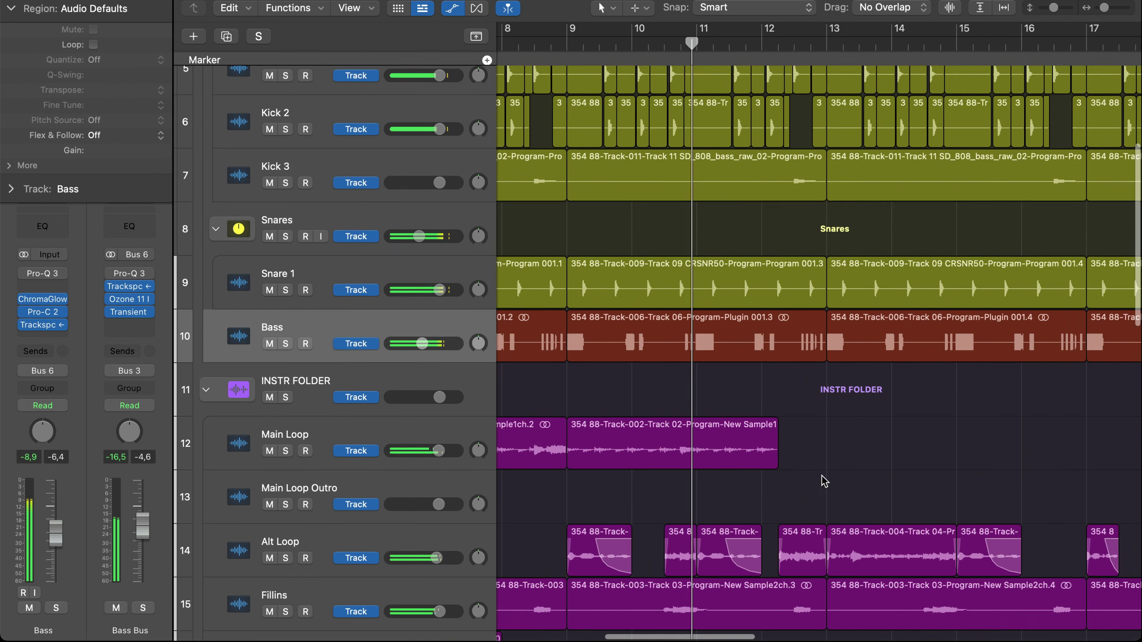
{"action": "key", "text": "a"}
{"action": "scroll", "coordinate": [824, 481], "scroll_direction": "down", "scroll_amount": 3}
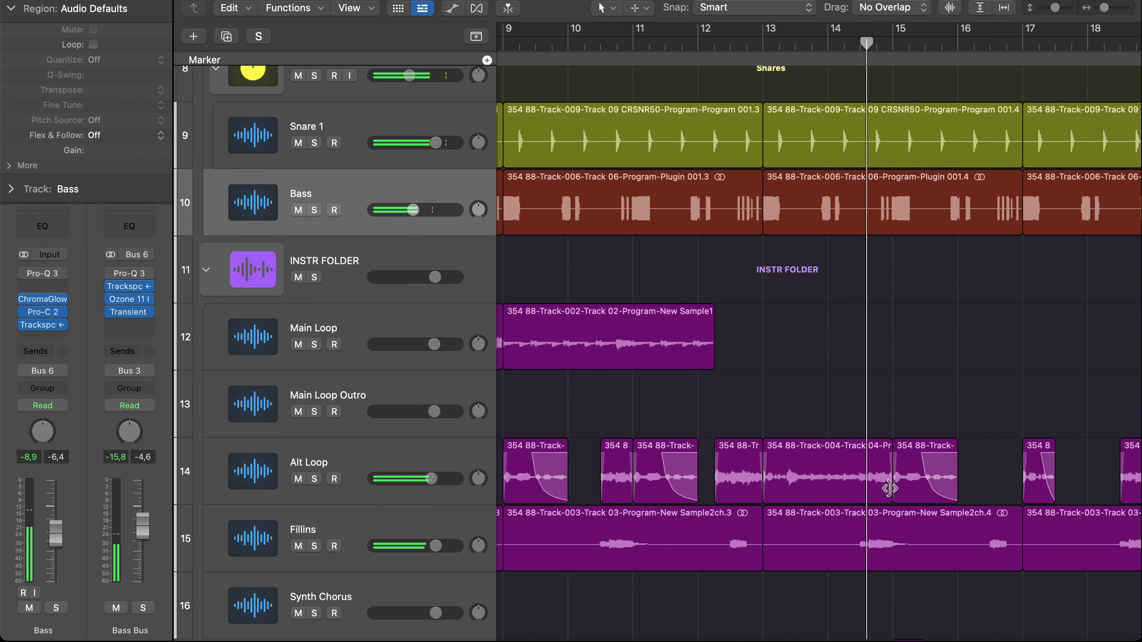
Step: Delete the Alt Loop region at bar 15, shorten the bar 13 one to mid-bar 14, and replay from just before bar 13
{"action": "left_click", "coordinate": [930, 489]}
{"action": "key", "text": "Delete"}
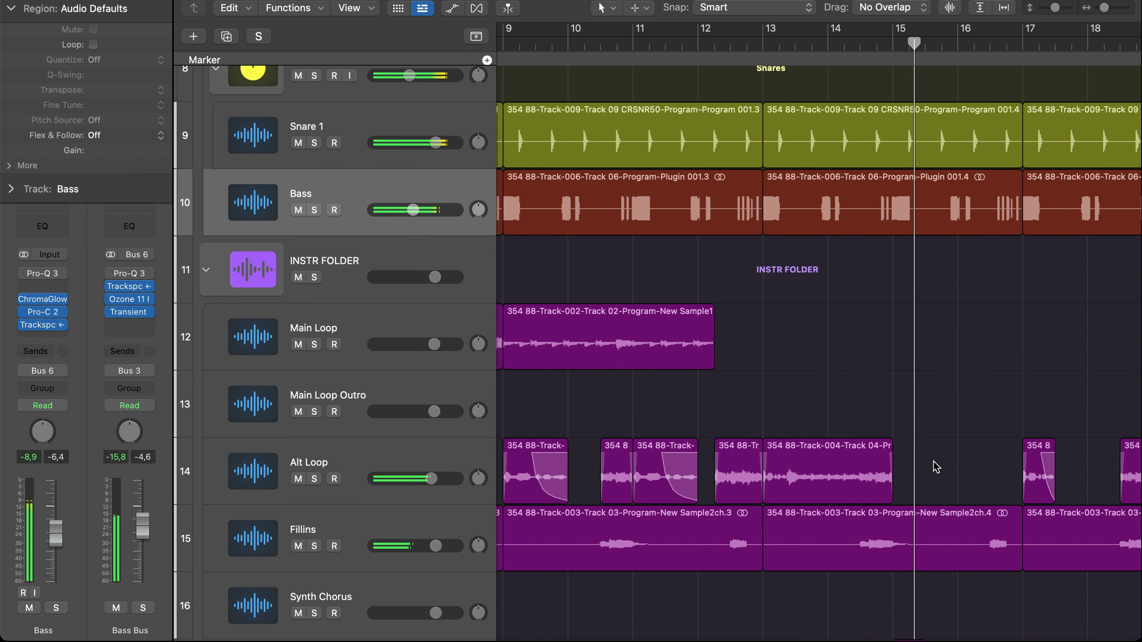
{"action": "left_click", "coordinate": [887, 494]}
{"action": "left_click_drag", "start_coordinate": [886, 493], "coordinate": [859, 494]}
{"action": "left_click", "coordinate": [754, 44]}
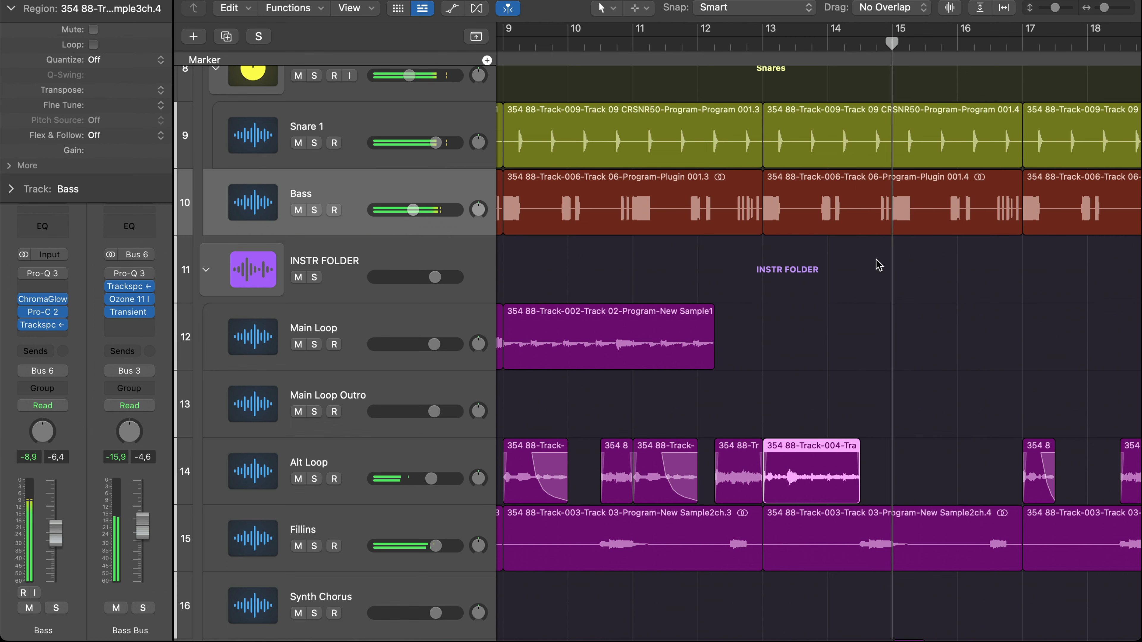
Step: Delete the short Alt Loop region at bar 17
{"action": "scroll", "coordinate": [1032, 406], "scroll_direction": "down", "scroll_amount": 3}
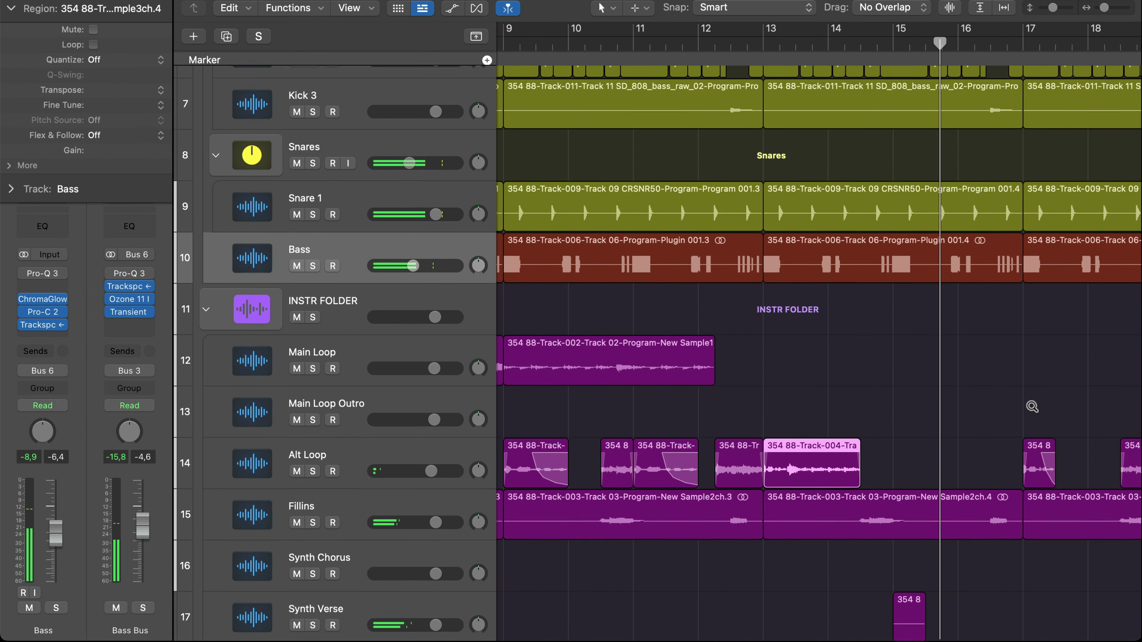
{"action": "scroll", "coordinate": [1032, 406], "scroll_direction": "down", "scroll_amount": 10}
{"action": "left_click", "coordinate": [1032, 407]}
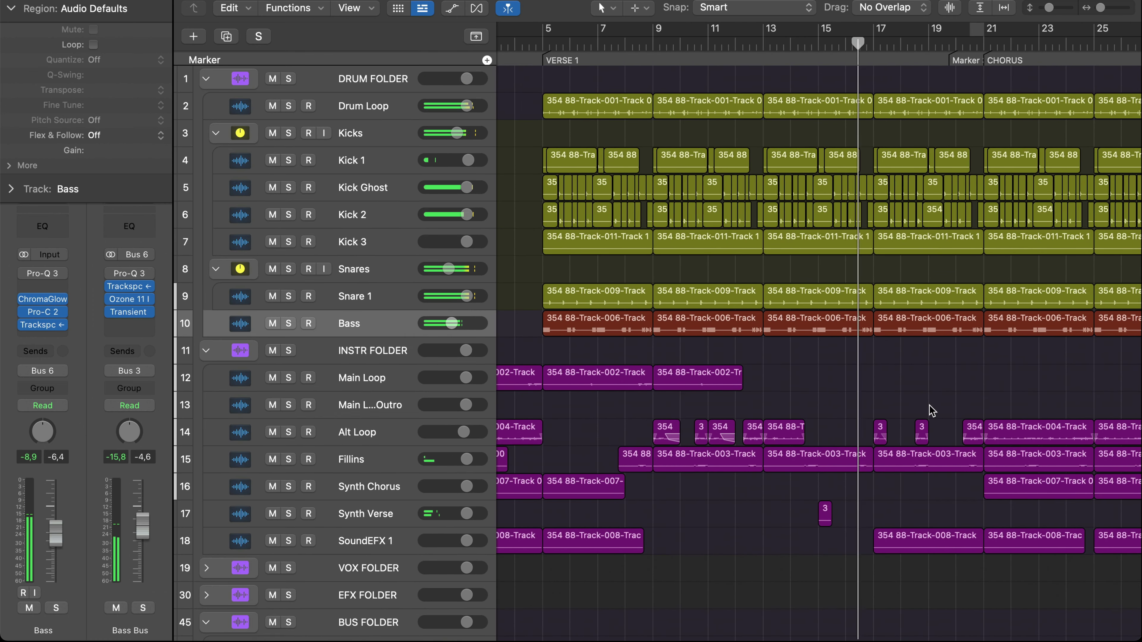
{"action": "left_click", "coordinate": [880, 434]}
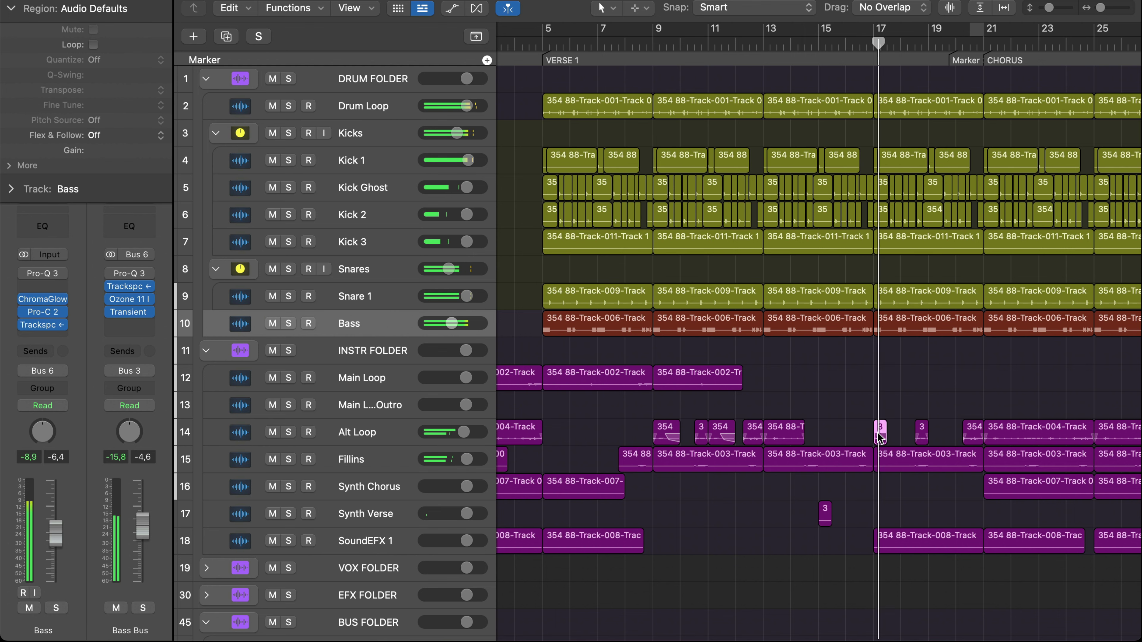
{"action": "key", "text": "Delete"}
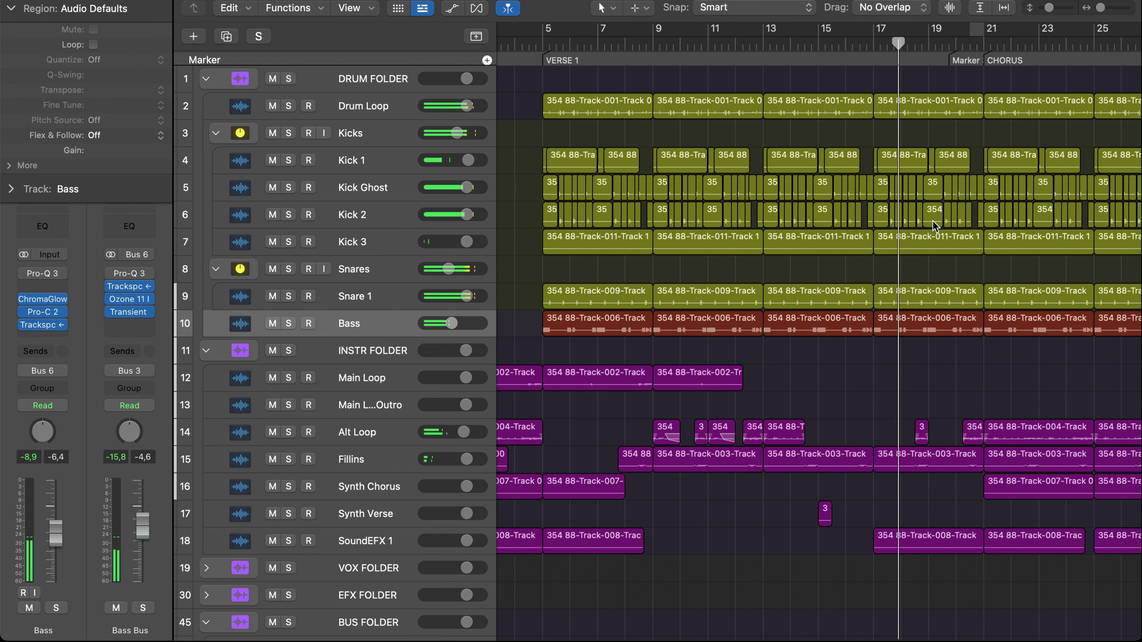
Step: Listen on into the chorus and review the regions on the instrument tracks
{"action": "scroll", "coordinate": [936, 374], "scroll_direction": "up", "scroll_amount": 5}
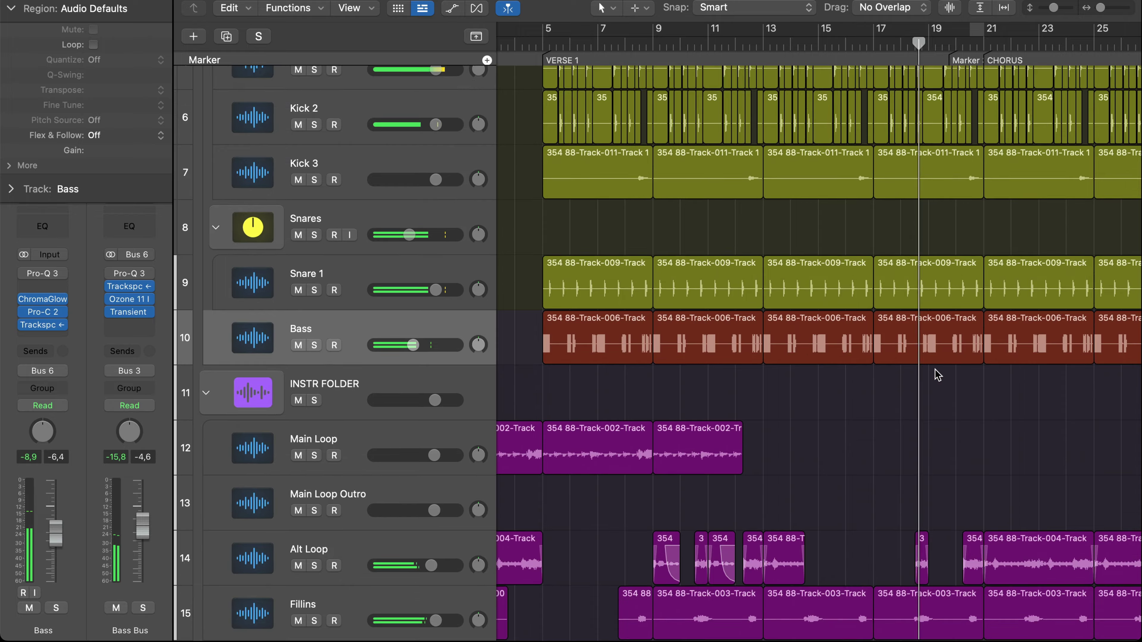
{"action": "scroll", "coordinate": [935, 374], "scroll_direction": "up", "scroll_amount": 2}
{"action": "scroll", "coordinate": [936, 374], "scroll_direction": "down", "scroll_amount": 9}
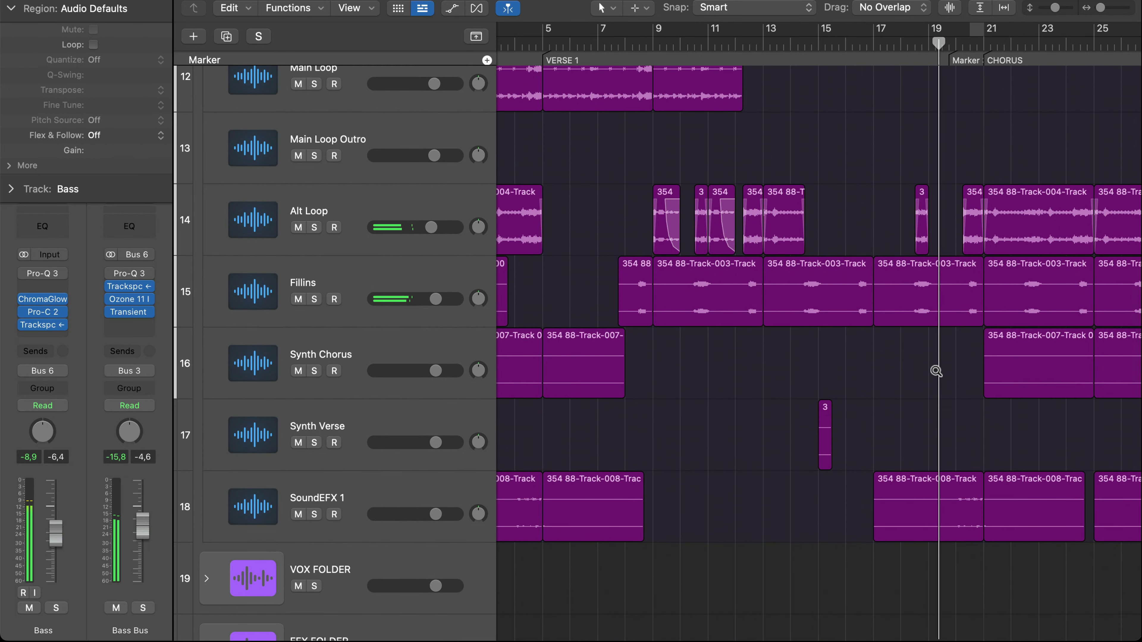
{"action": "scroll", "coordinate": [936, 372], "scroll_direction": "down", "scroll_amount": 6}
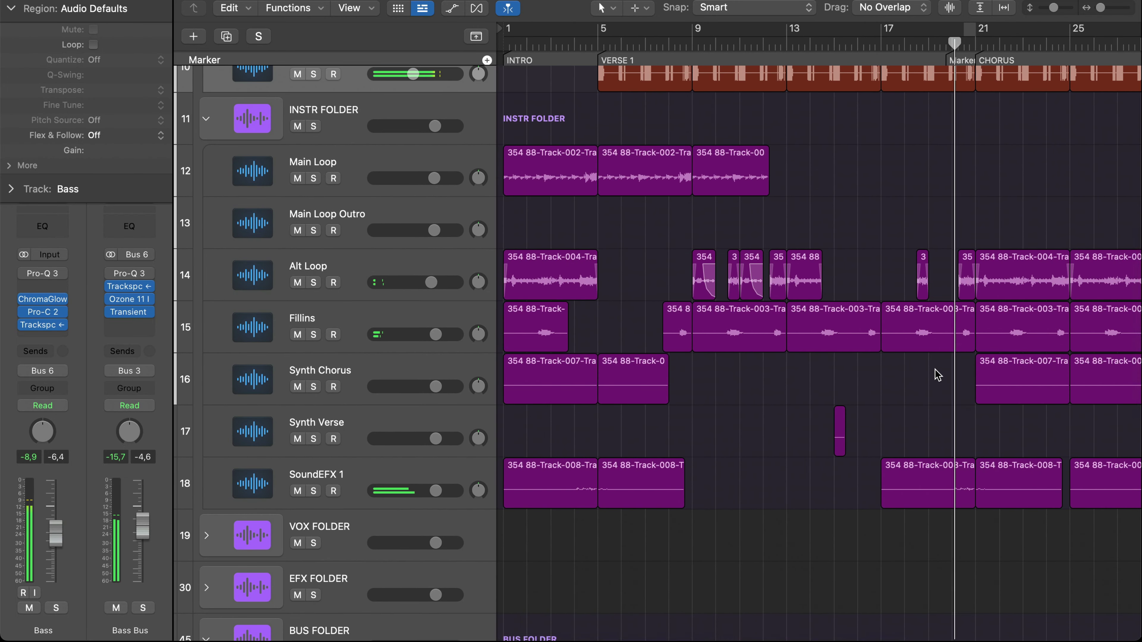
{"action": "scroll", "coordinate": [935, 374], "scroll_direction": "right", "scroll_amount": 5}
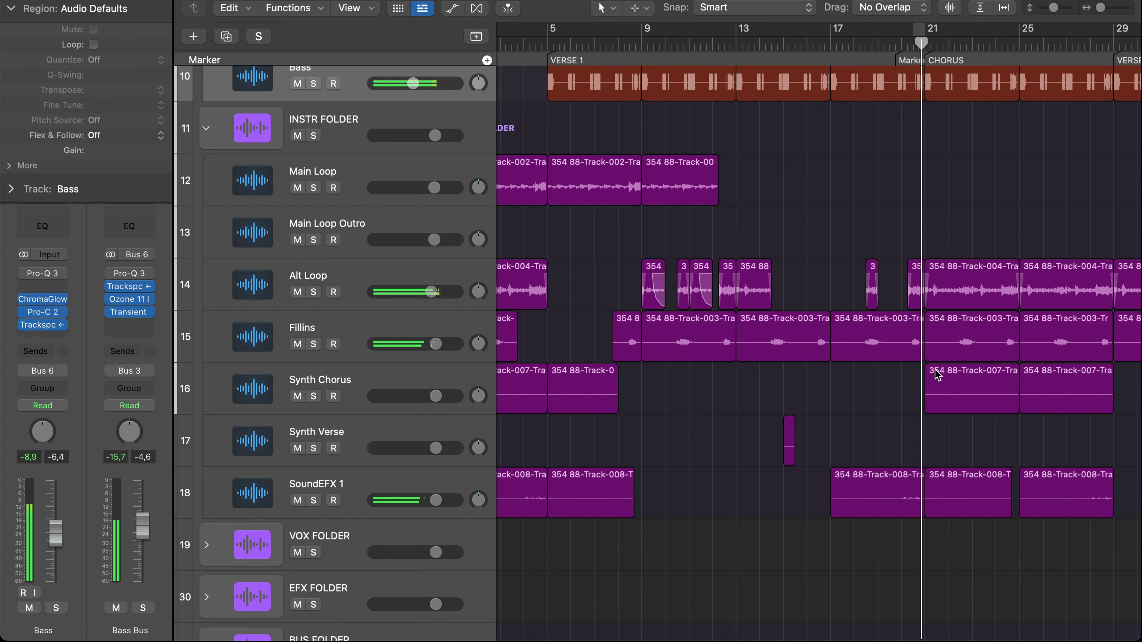
{"action": "scroll", "coordinate": [948, 383], "scroll_direction": "right", "scroll_amount": 3}
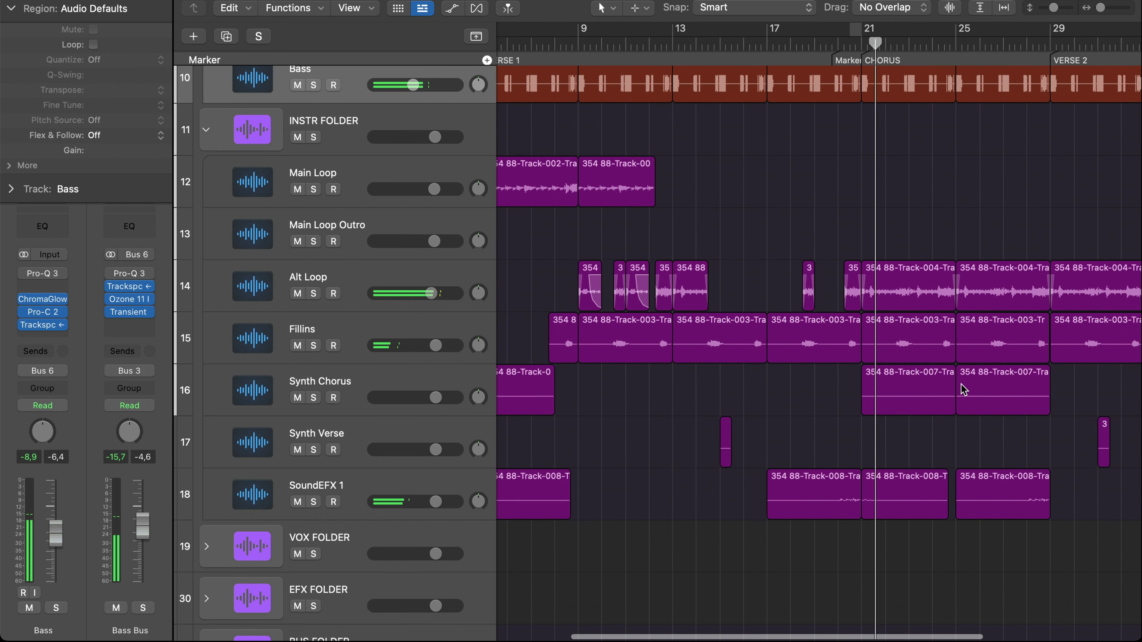
{"action": "scroll", "coordinate": [962, 389], "scroll_direction": "right", "scroll_amount": 5}
{"action": "scroll", "coordinate": [866, 255], "scroll_direction": "up", "scroll_amount": 1}
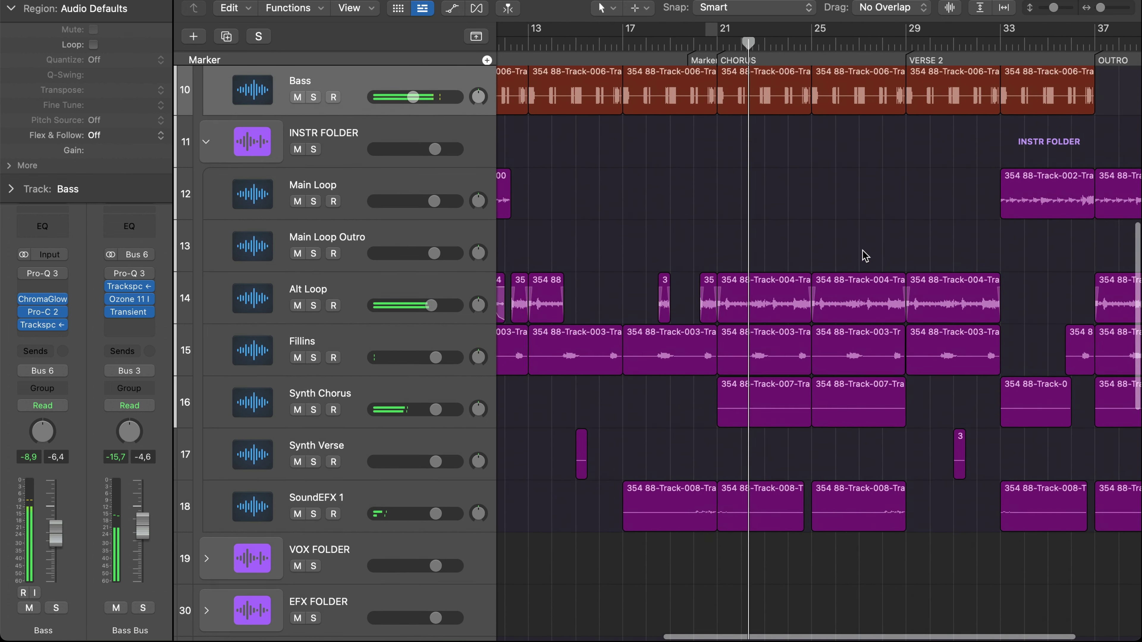
{"action": "scroll", "coordinate": [865, 255], "scroll_direction": "up", "scroll_amount": 2}
{"action": "scroll", "coordinate": [865, 256], "scroll_direction": "up", "scroll_amount": 4}
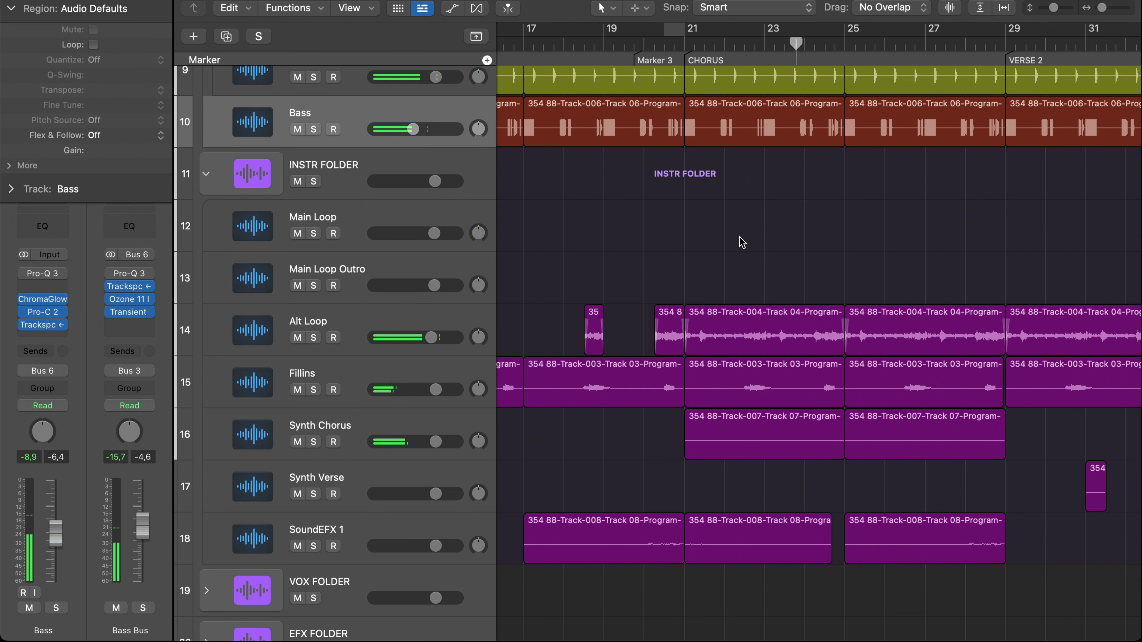
Step: Raise the gain of the mix bus's first Pro-L 2 to +12.7 dB in the mixer
{"action": "key", "text": "x"}
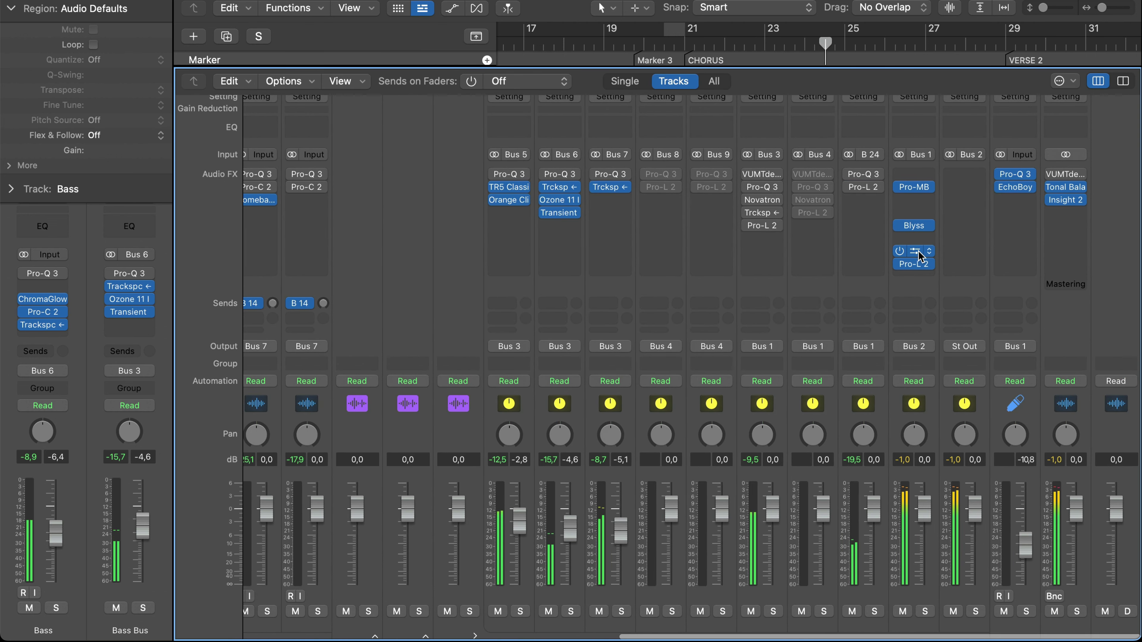
{"action": "left_click", "coordinate": [914, 251]}
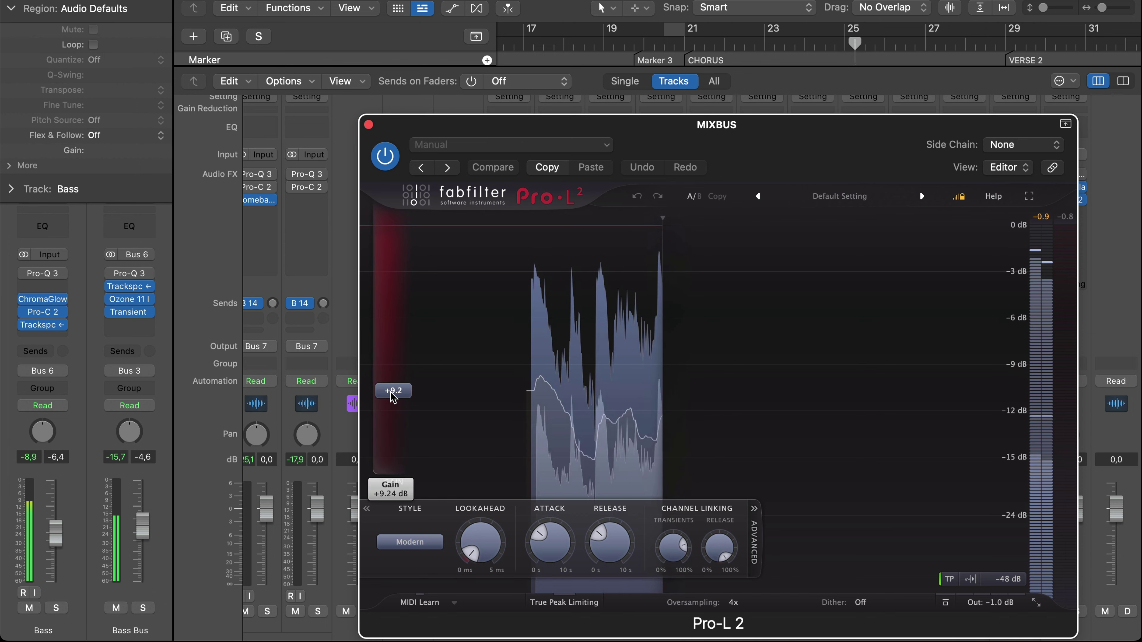
{"action": "left_click_drag", "start_coordinate": [392, 395], "coordinate": [391, 367]}
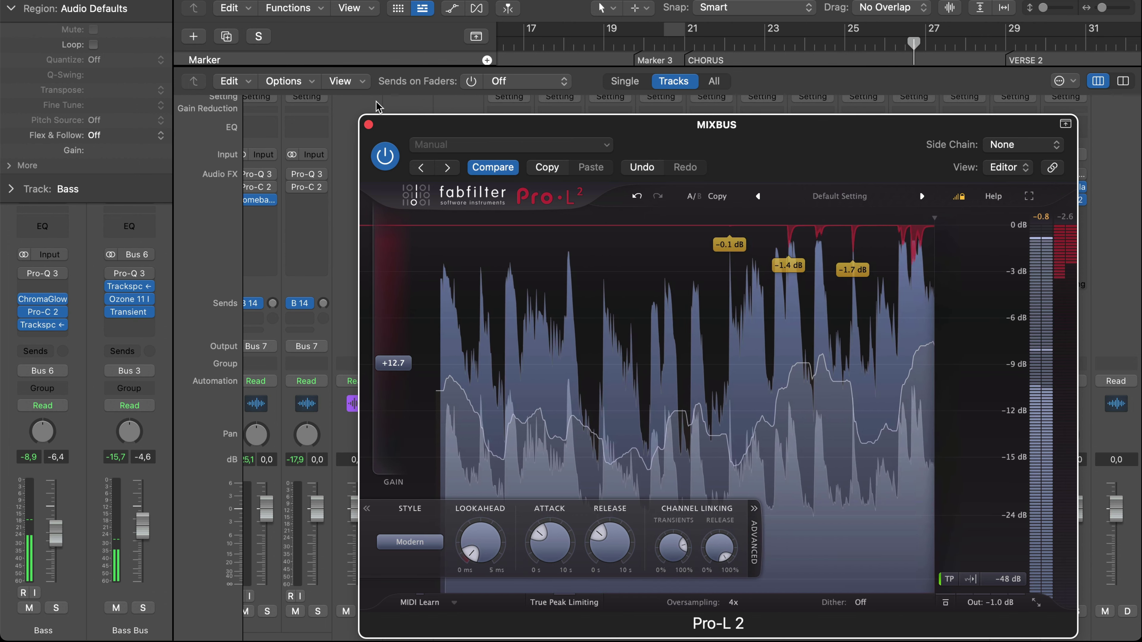
Step: Inspect the gain reduction on the mix bus's second Pro-L 2 and leave both limiter windows closed
{"action": "left_click", "coordinate": [368, 125]}
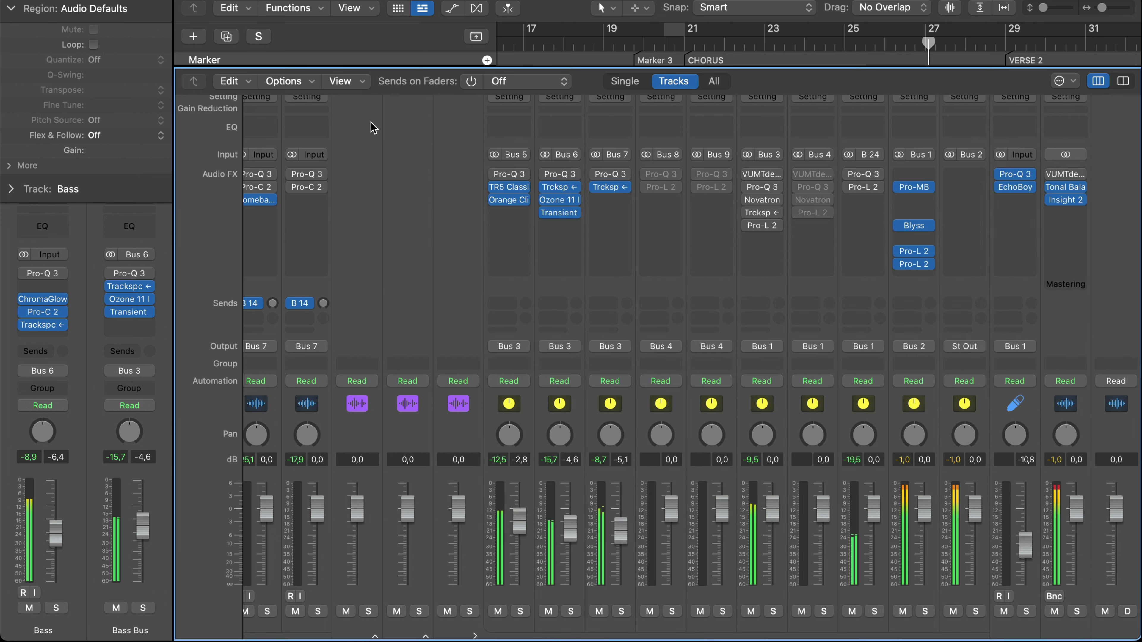
{"action": "left_click", "coordinate": [914, 264]}
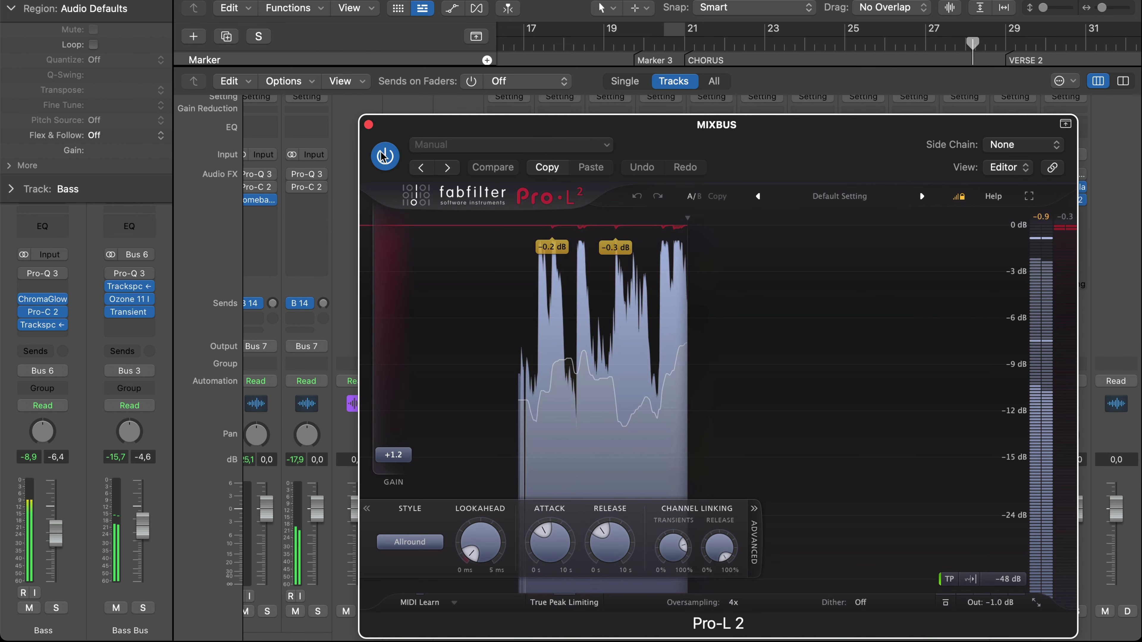
{"action": "left_click", "coordinate": [368, 125]}
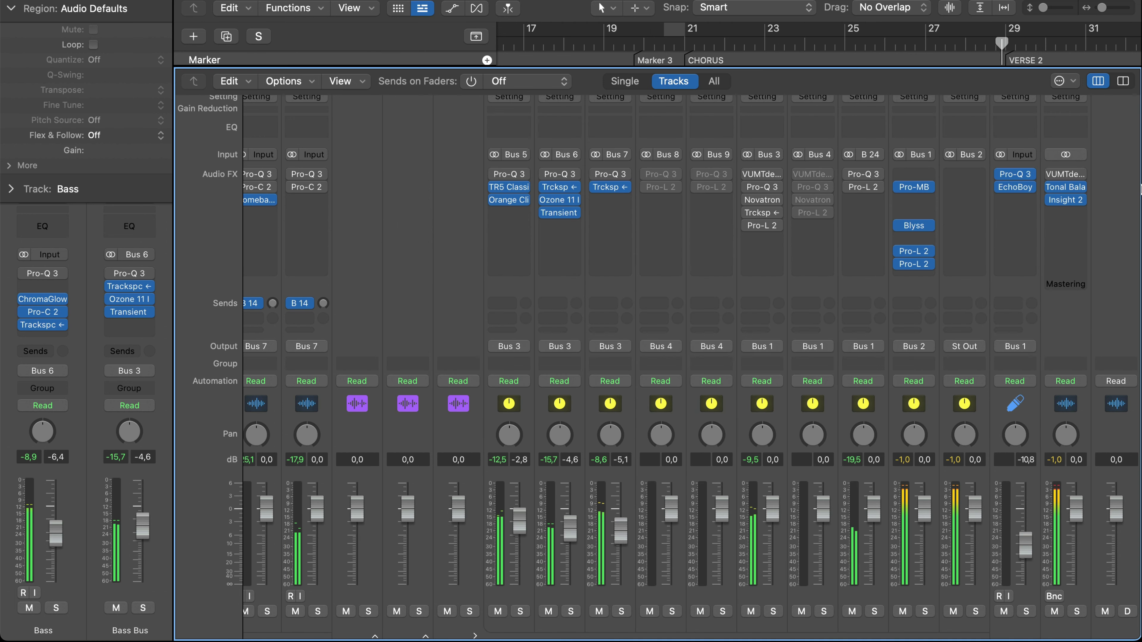
Step: Reset the loudness measurements in Insight 2 on the Stereo Out, read the new loudness levels, and close the meter
{"action": "left_click", "coordinate": [1066, 201]}
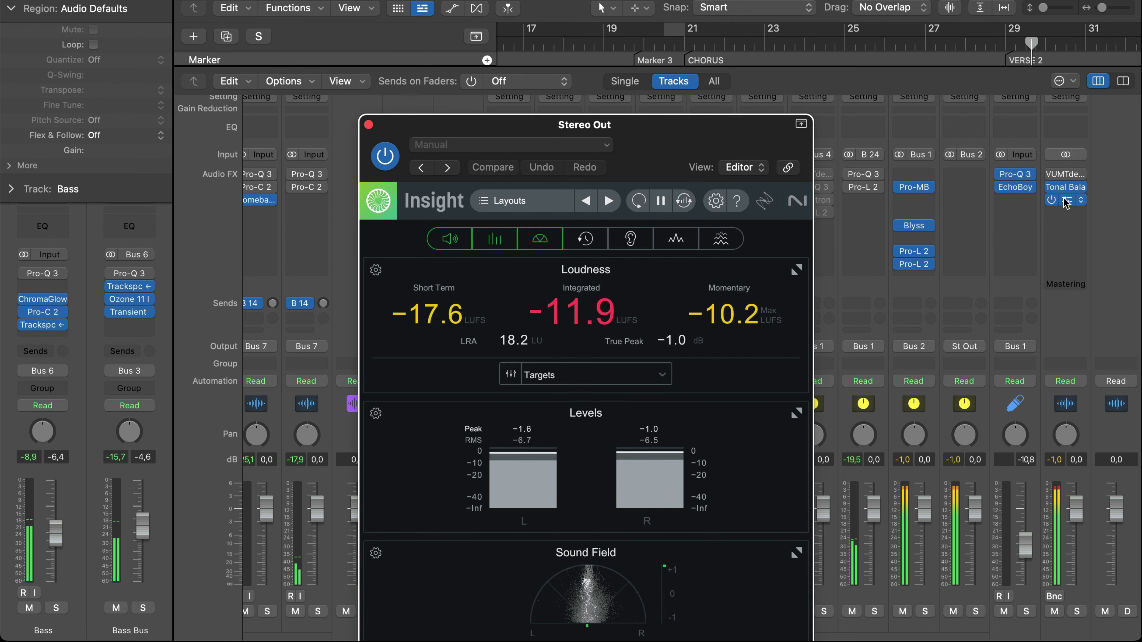
{"action": "left_click", "coordinate": [639, 201]}
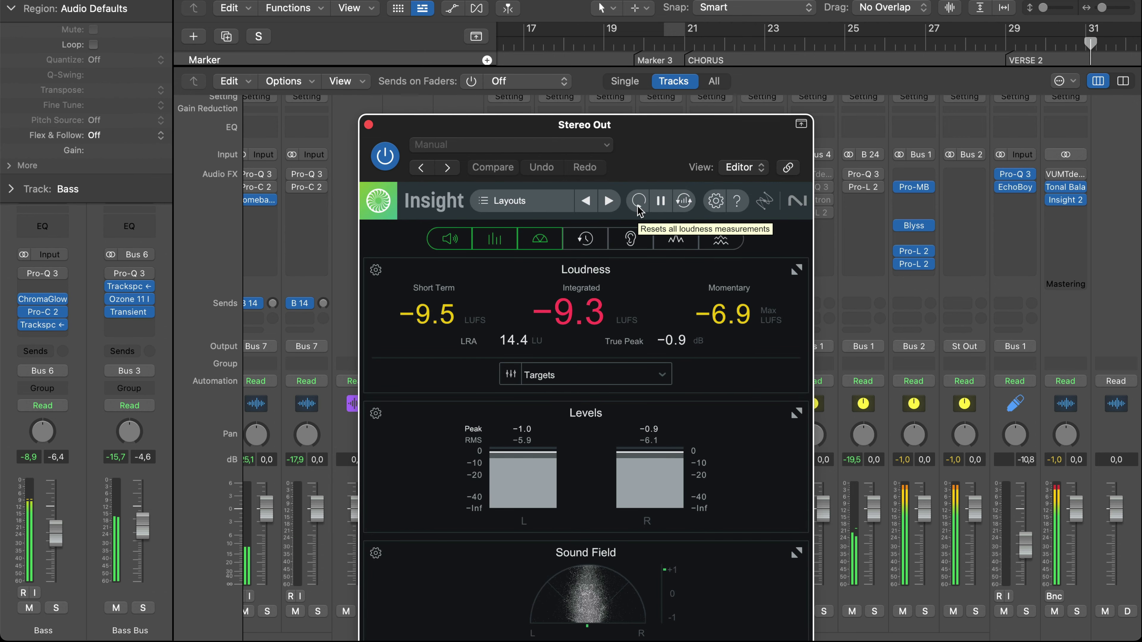
{"action": "left_click_drag", "start_coordinate": [459, 121], "coordinate": [378, 13]}
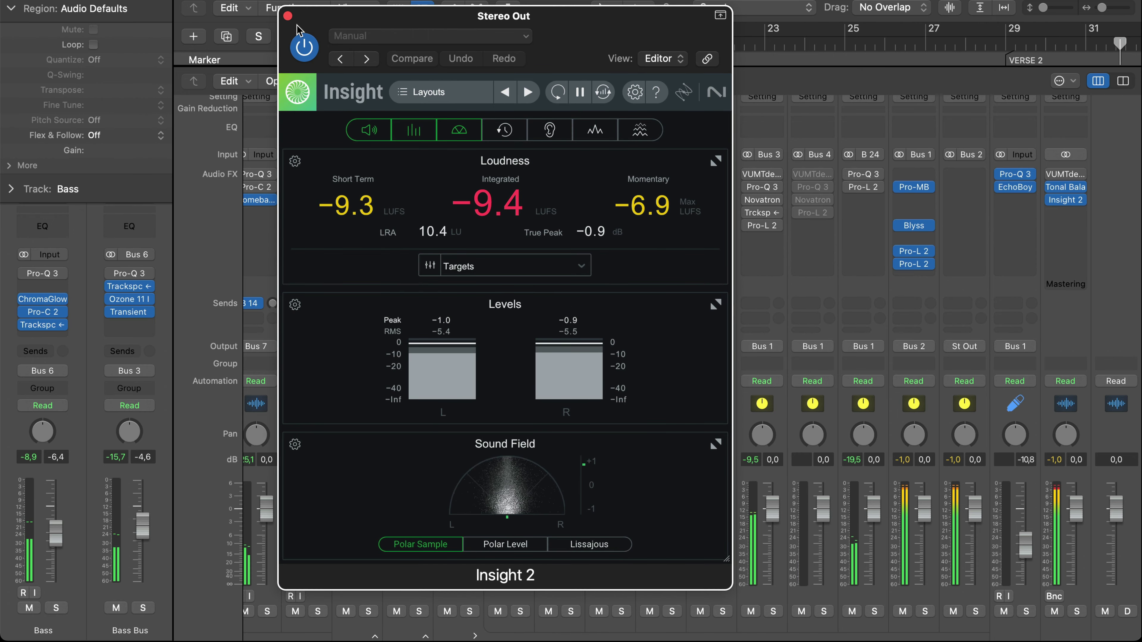
{"action": "left_click", "coordinate": [289, 17]}
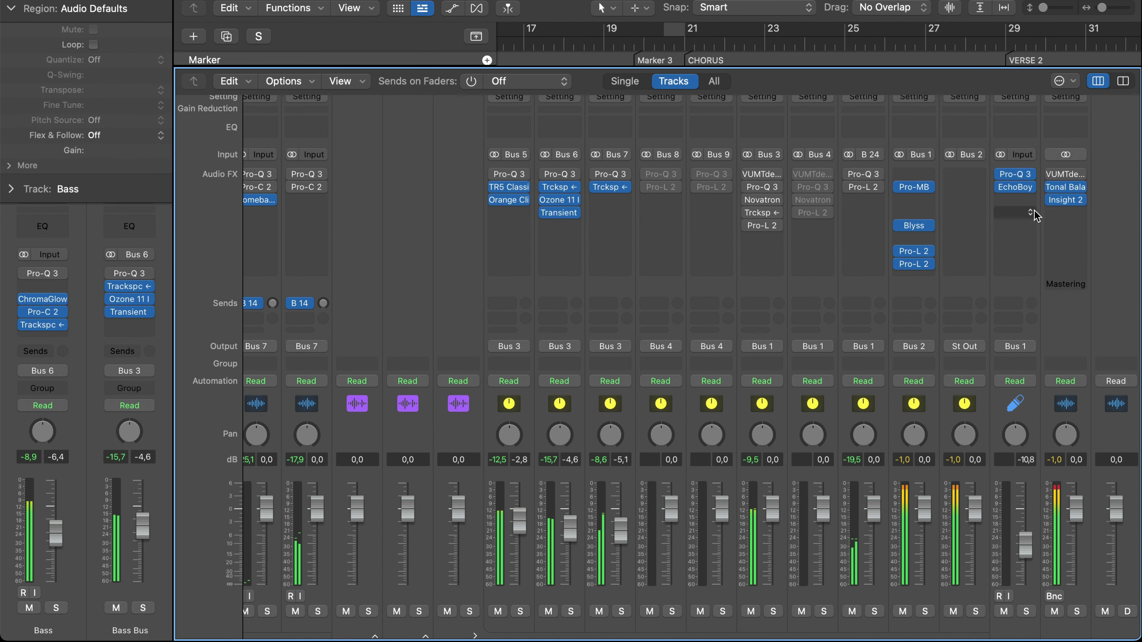
Step: Insert a stereo MultiMeter below Insight 2 on the Stereo Out and move its window aside
{"action": "left_click", "coordinate": [1066, 213]}
{"action": "mouse_move", "coordinate": [983, 380]}
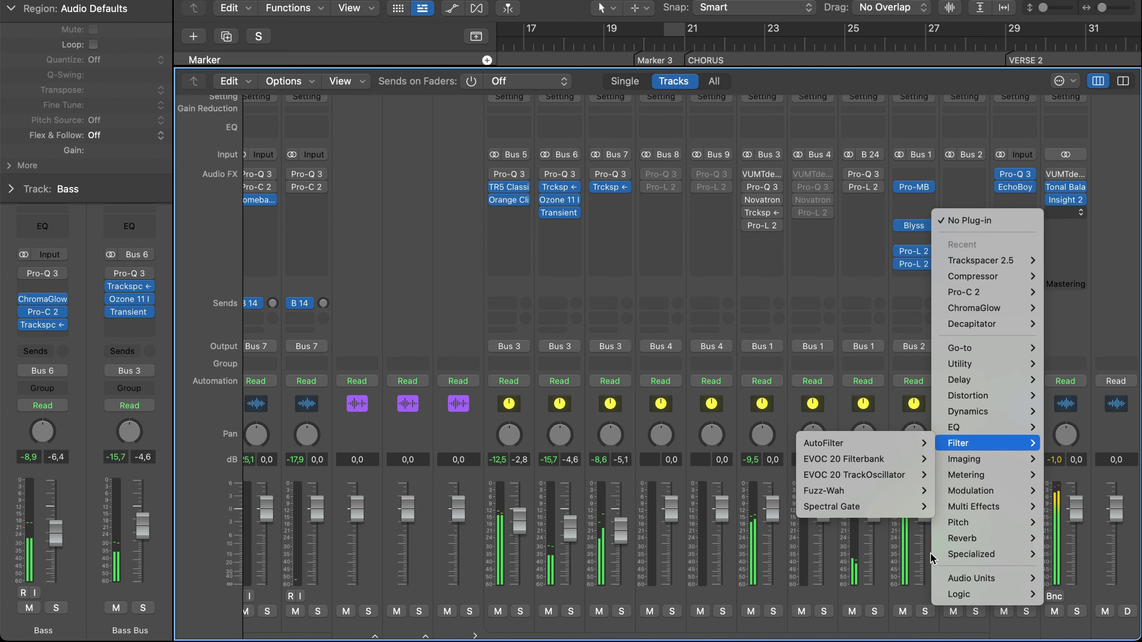
{"action": "mouse_move", "coordinate": [973, 477]}
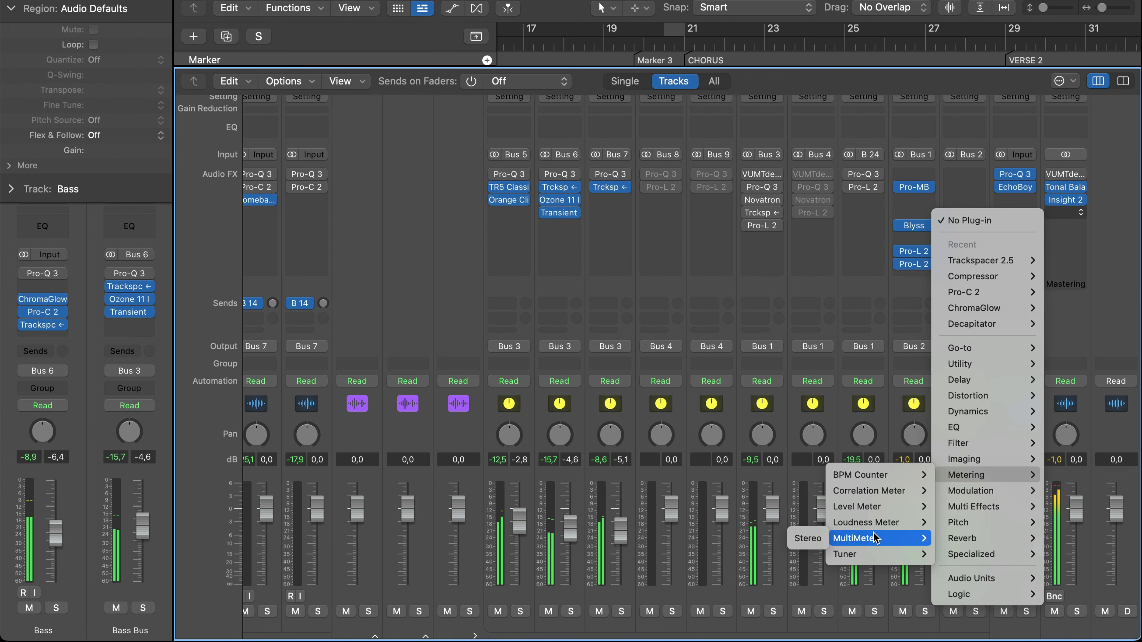
{"action": "mouse_move", "coordinate": [874, 539]}
{"action": "left_click", "coordinate": [803, 540]}
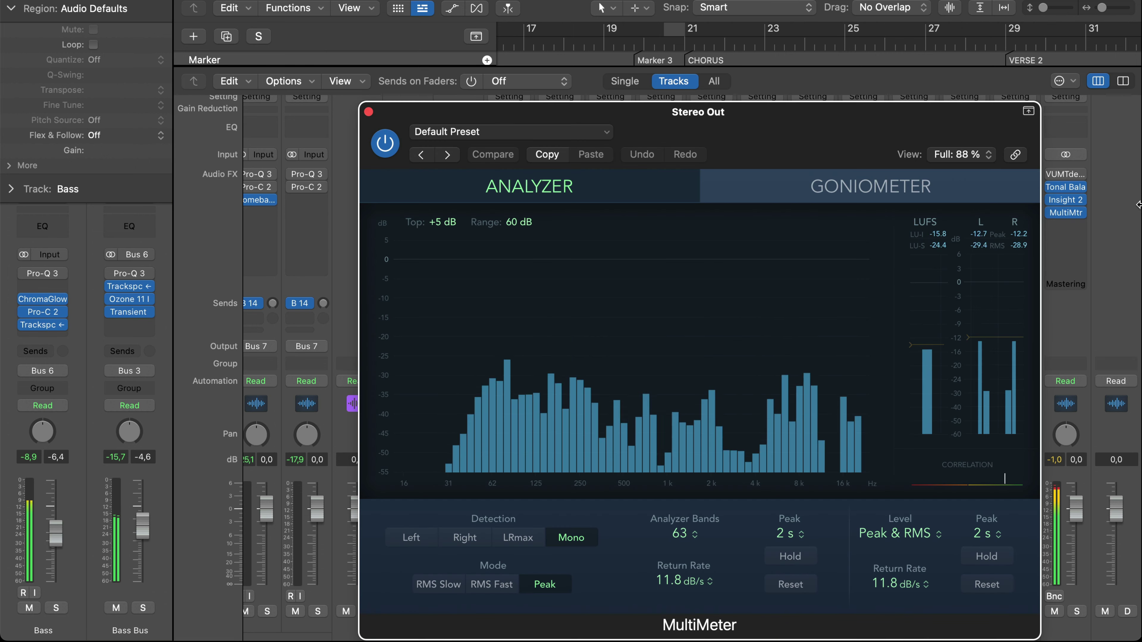
{"action": "left_click_drag", "start_coordinate": [858, 115], "coordinate": [552, 0]}
Step: Examine the spectrum and correlation in MultiMeter and the Lissajous sound field in Insight 2, and close both meters
{"action": "key", "text": "space"}
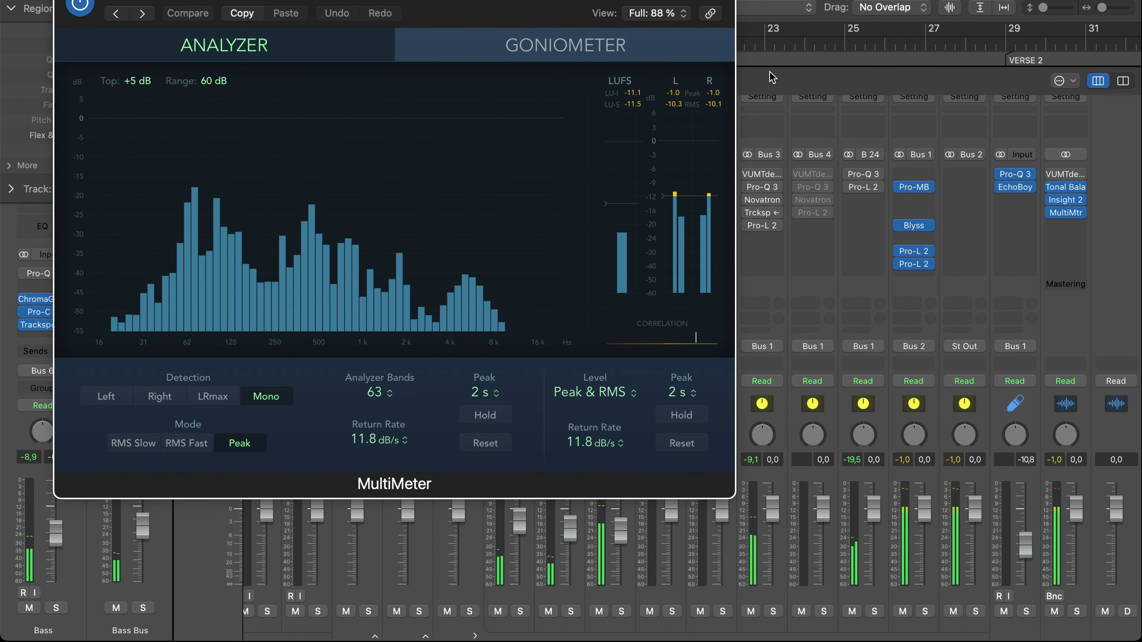
{"action": "left_click_drag", "start_coordinate": [552, 0], "coordinate": [500, 0]}
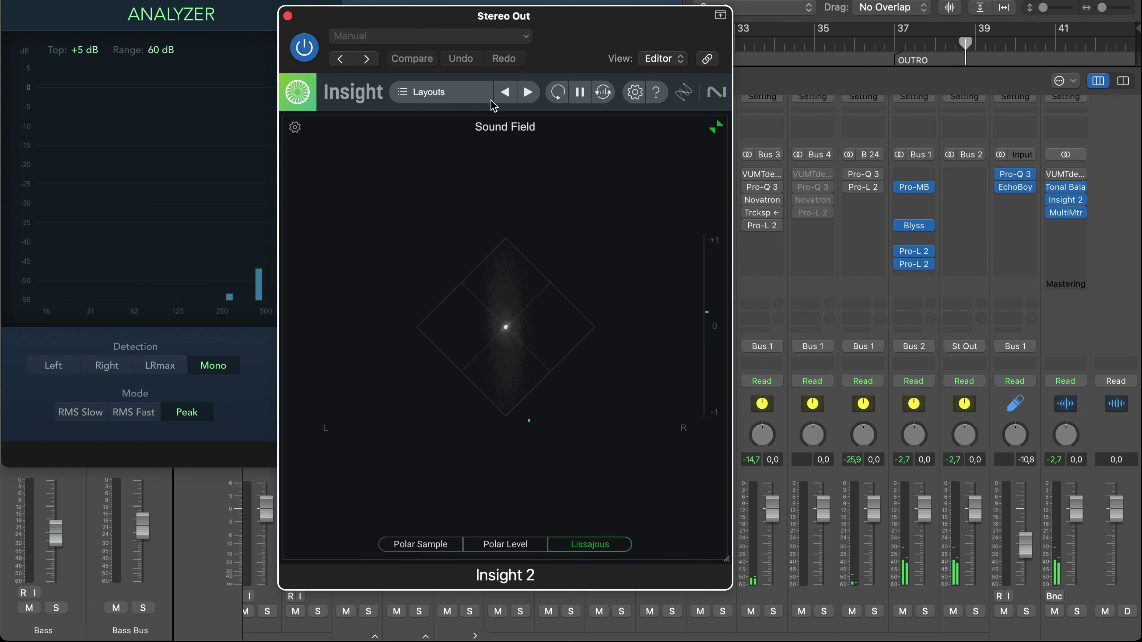
{"action": "left_click", "coordinate": [287, 16]}
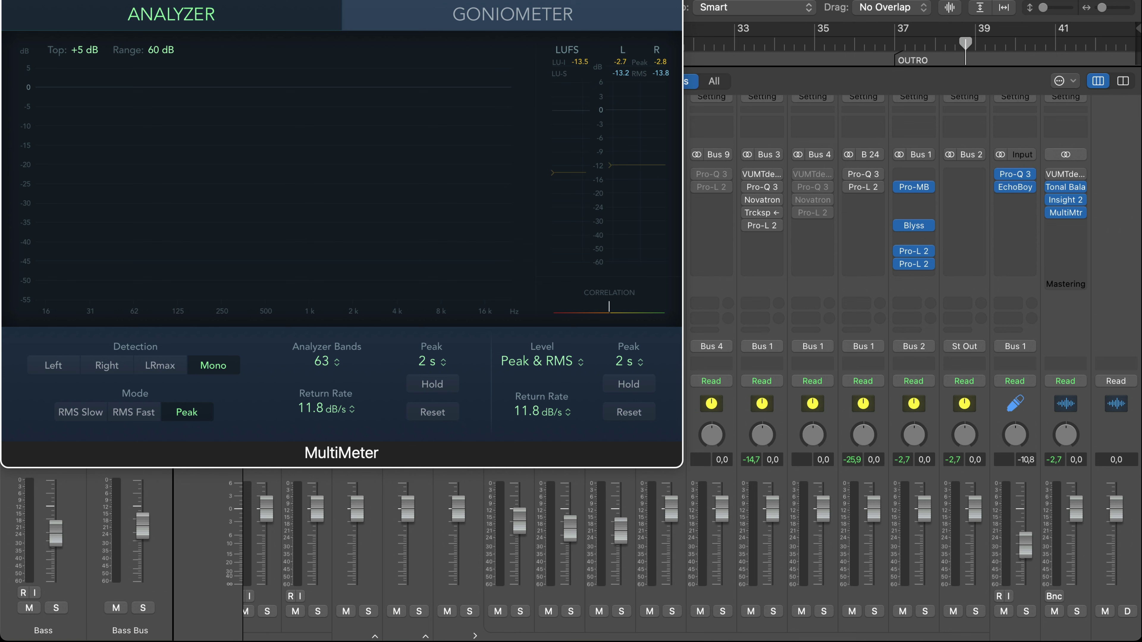
{"action": "key", "text": "super+w"}
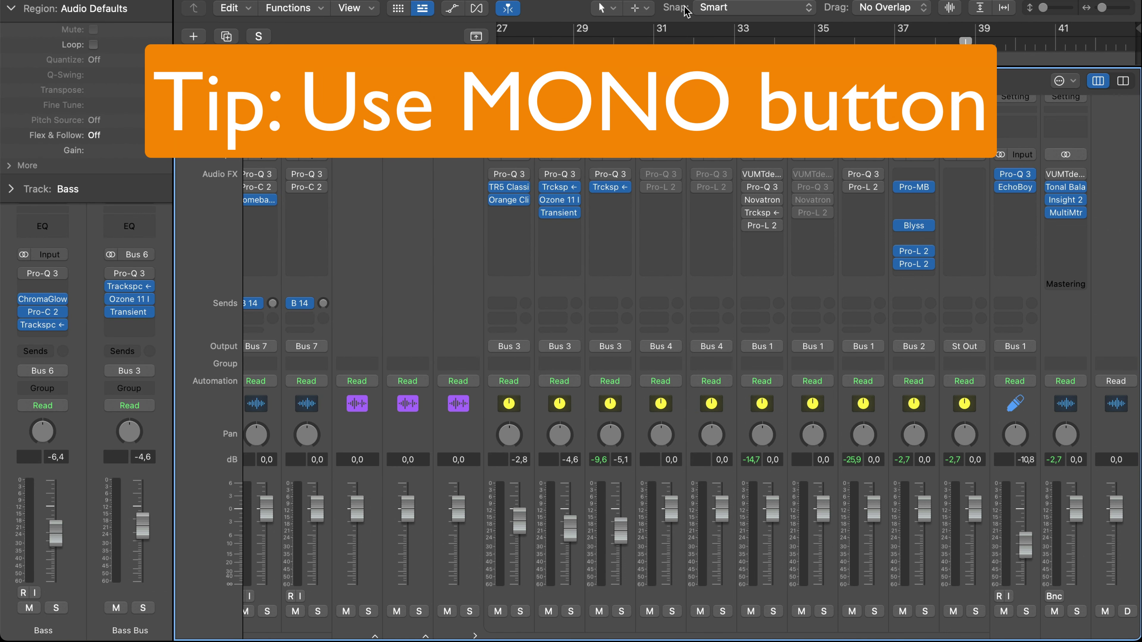
Step: Show the MIXBUS volume automation and set the intro to -3.0 dB, stepping up to +0.0 dB at bar 5
{"action": "key", "text": "space"}
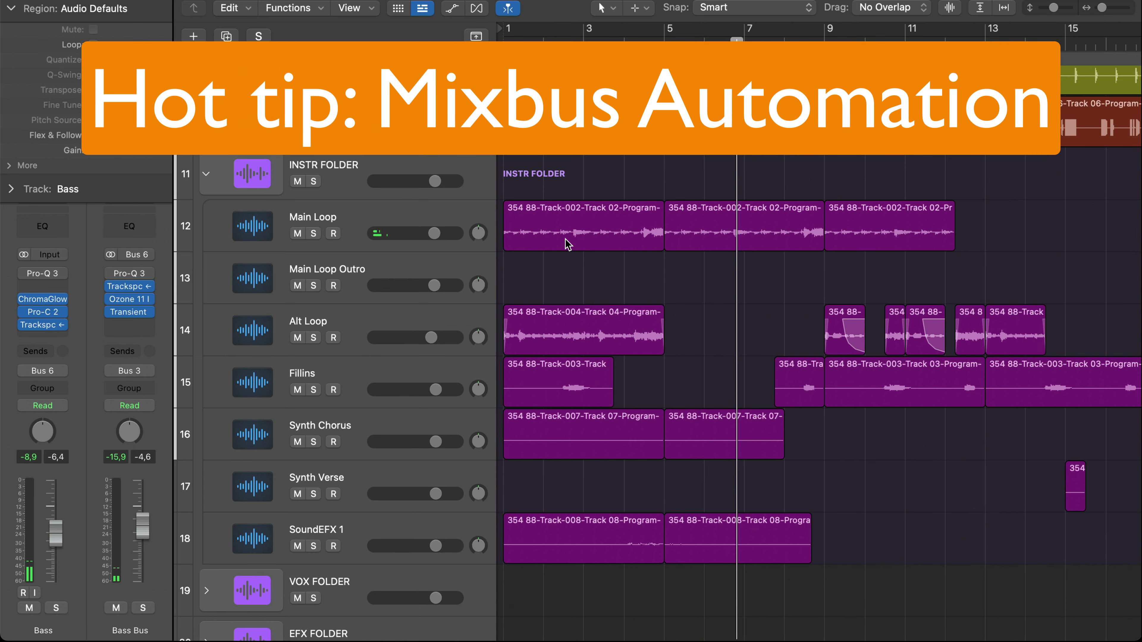
{"action": "scroll", "coordinate": [583, 241], "scroll_direction": "down", "scroll_amount": 20}
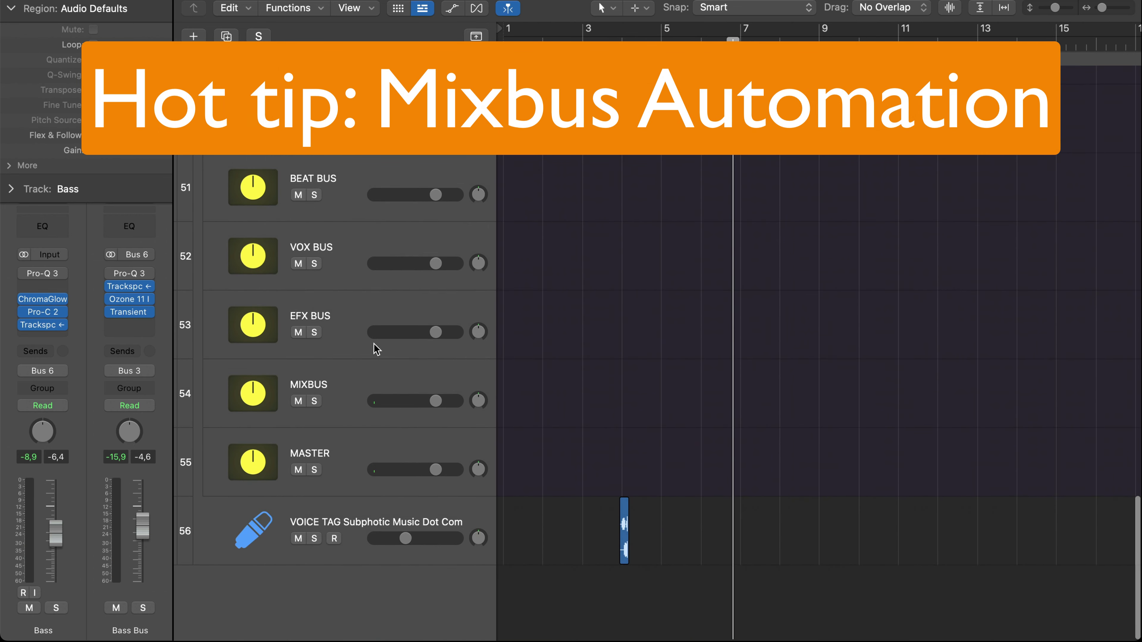
{"action": "left_click", "coordinate": [395, 385]}
{"action": "key", "text": "a"}
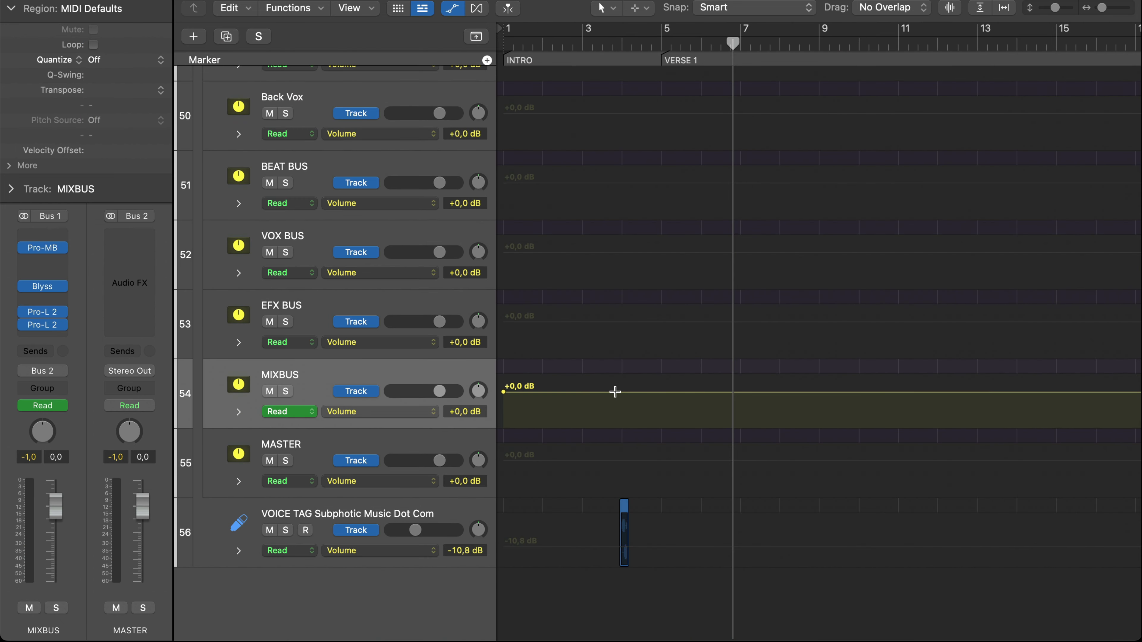
{"action": "left_click_drag", "start_coordinate": [659, 392], "coordinate": [620, 404]}
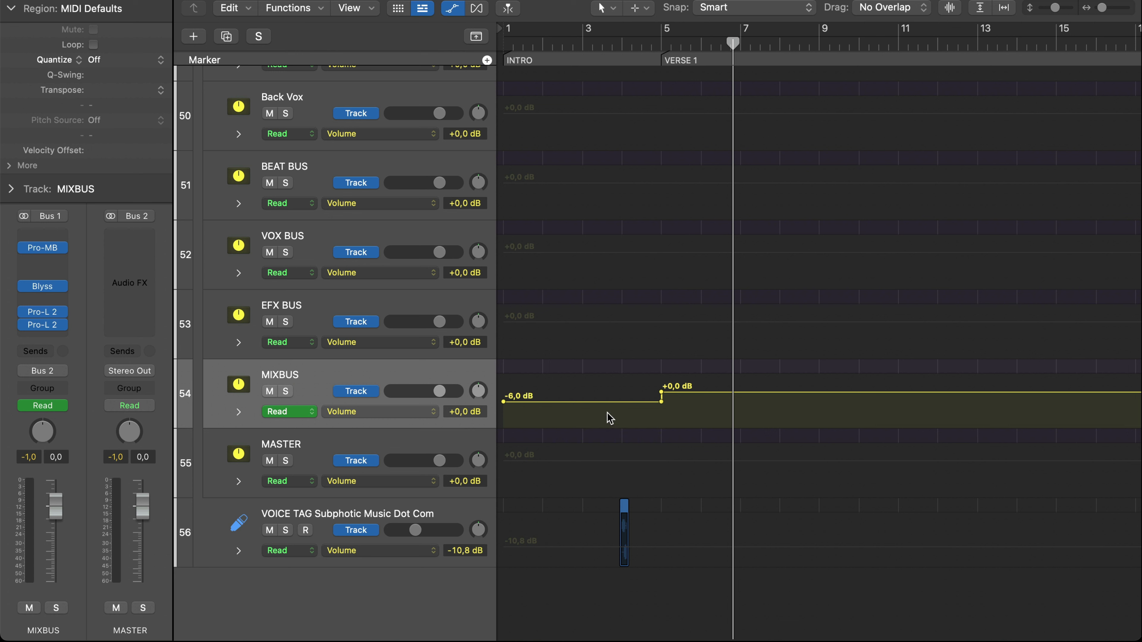
{"action": "left_click", "coordinate": [608, 401]}
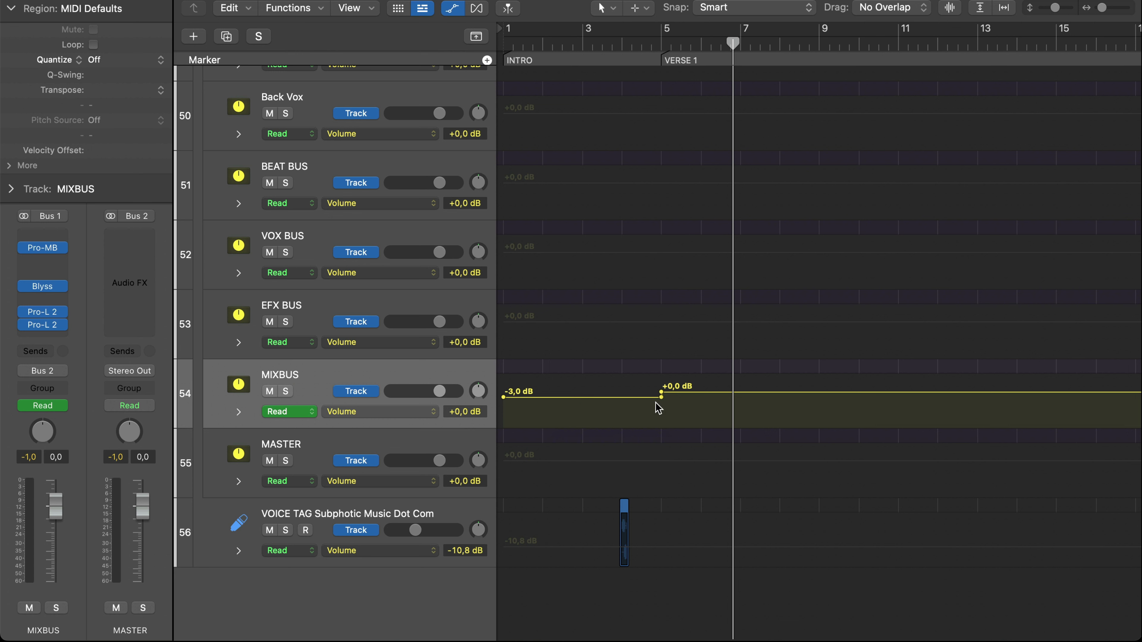
Step: Play the transition from the end of the intro into verse 1, starting around bar 4
{"action": "key", "text": "super+Right"}
{"action": "key", "text": "super+Right"}
{"action": "key", "text": "super+Right"}
{"action": "key", "text": "super+Right"}
{"action": "key", "text": "super+Left"}
{"action": "key", "text": "super+Left"}
{"action": "key", "text": "super+Left"}
{"action": "key", "text": "super+Left"}
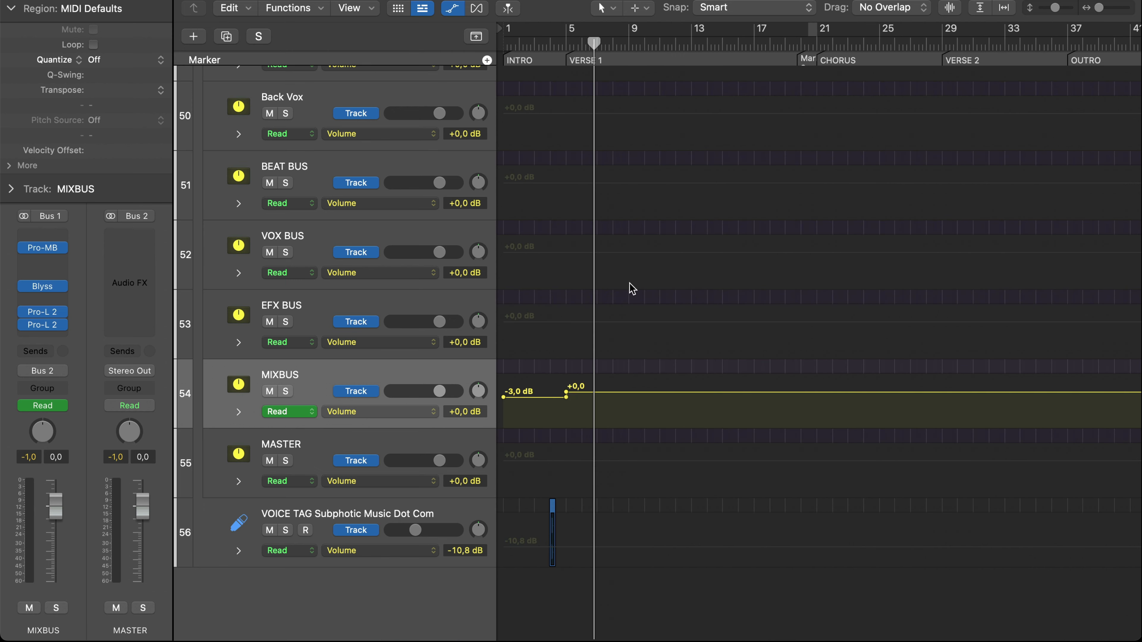
{"action": "left_click", "coordinate": [549, 44]}
{"action": "key", "text": "space"}
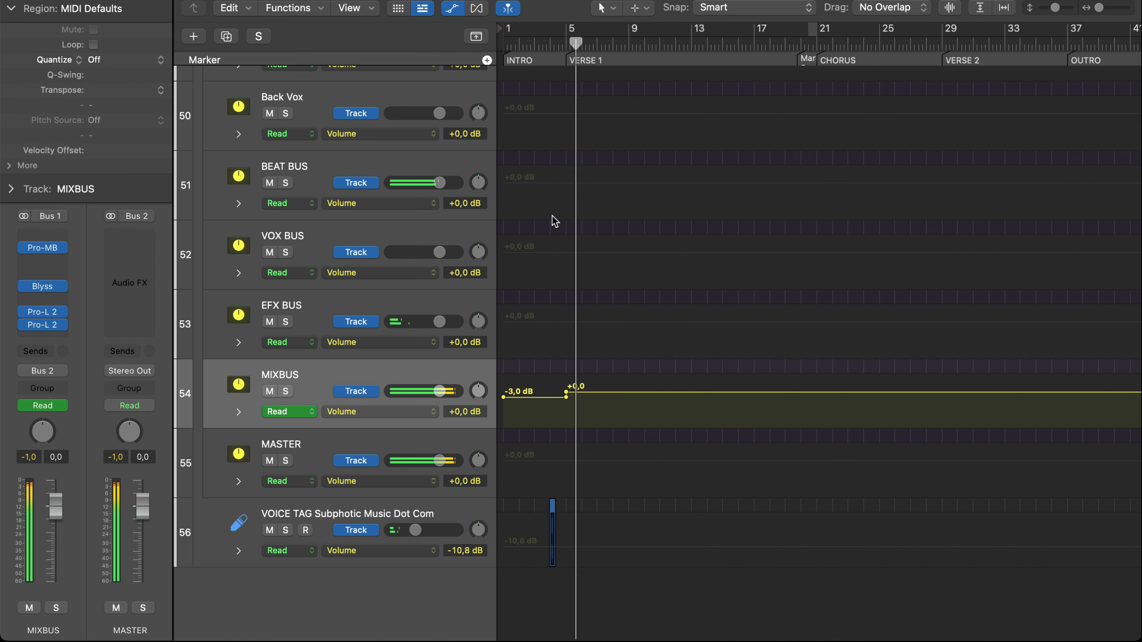
Step: Raise the MIXBUS volume automation over the intro to -1.5 dB and replay the passage into bar 5
{"action": "scroll", "coordinate": [552, 216], "scroll_direction": "up", "scroll_amount": 10}
{"action": "scroll", "coordinate": [555, 221], "scroll_direction": "left", "scroll_amount": 5}
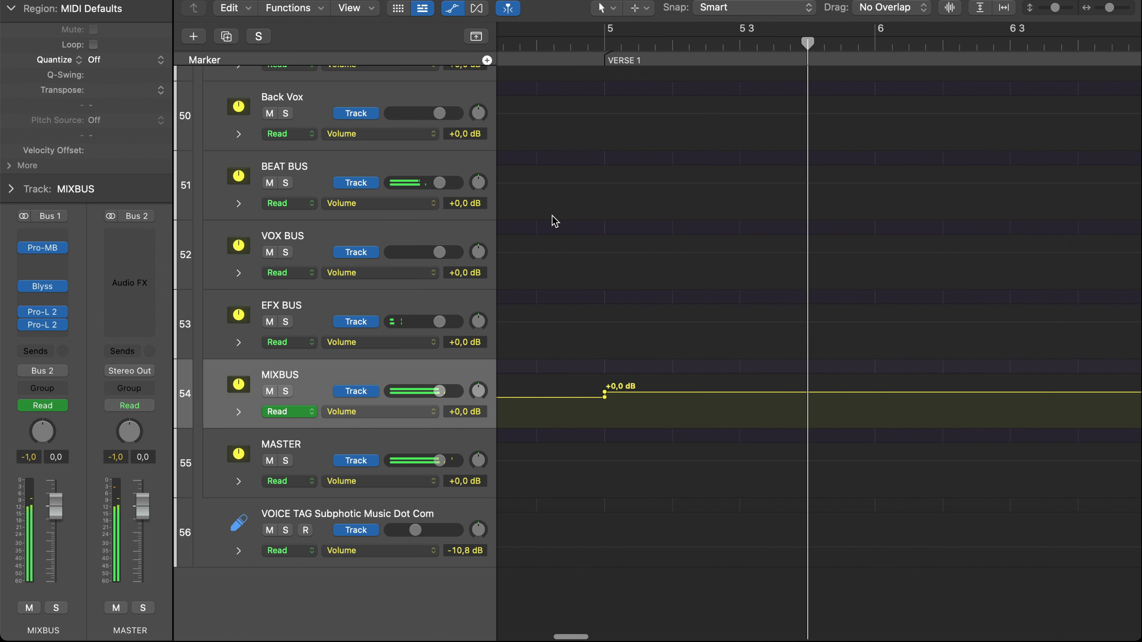
{"action": "scroll", "coordinate": [555, 222], "scroll_direction": "up", "scroll_amount": 5}
{"action": "scroll", "coordinate": [480, 452], "scroll_direction": "down", "scroll_amount": 1}
{"action": "scroll", "coordinate": [480, 452], "scroll_direction": "left", "scroll_amount": 3}
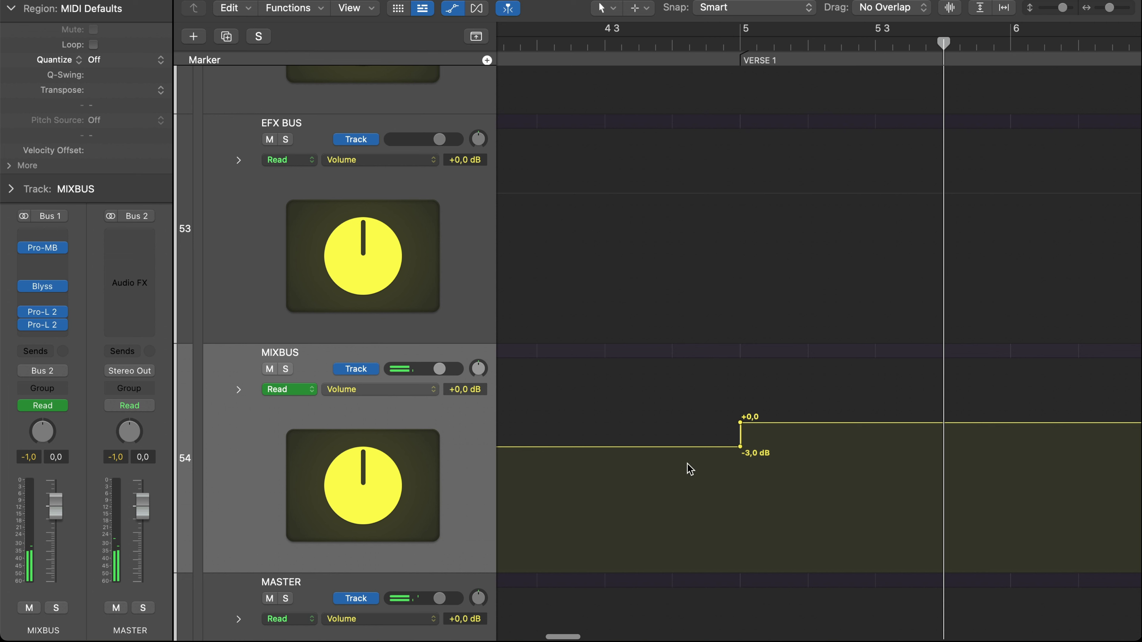
{"action": "left_click", "coordinate": [692, 446]}
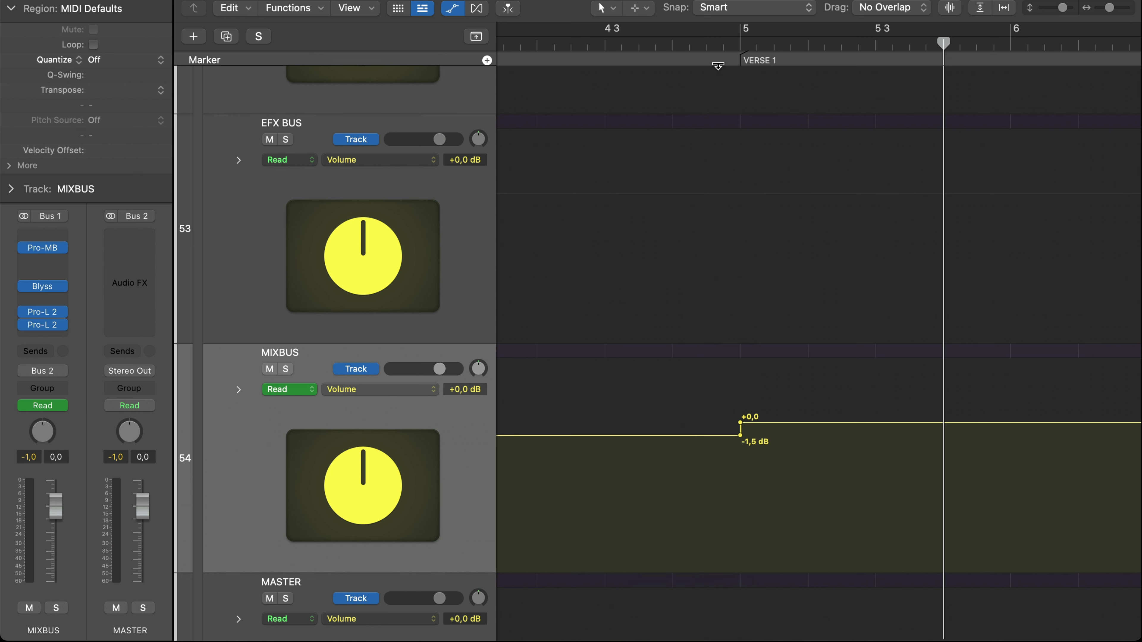
{"action": "left_click", "coordinate": [664, 41]}
{"action": "key", "text": "space"}
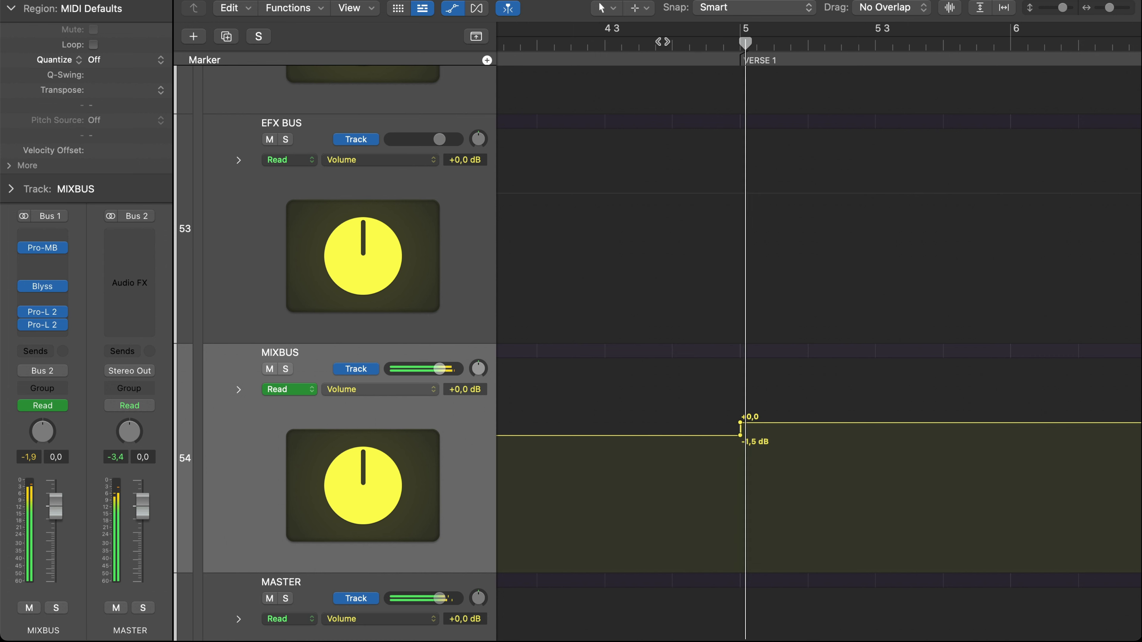
Step: Add a MIXBUS volume point of -1.5 dB around bar 4 and ramp down to -2.0 dB just before the step at bar 5
{"action": "scroll", "coordinate": [737, 377], "scroll_direction": "down", "scroll_amount": 2}
{"action": "scroll", "coordinate": [738, 376], "scroll_direction": "down", "scroll_amount": 2}
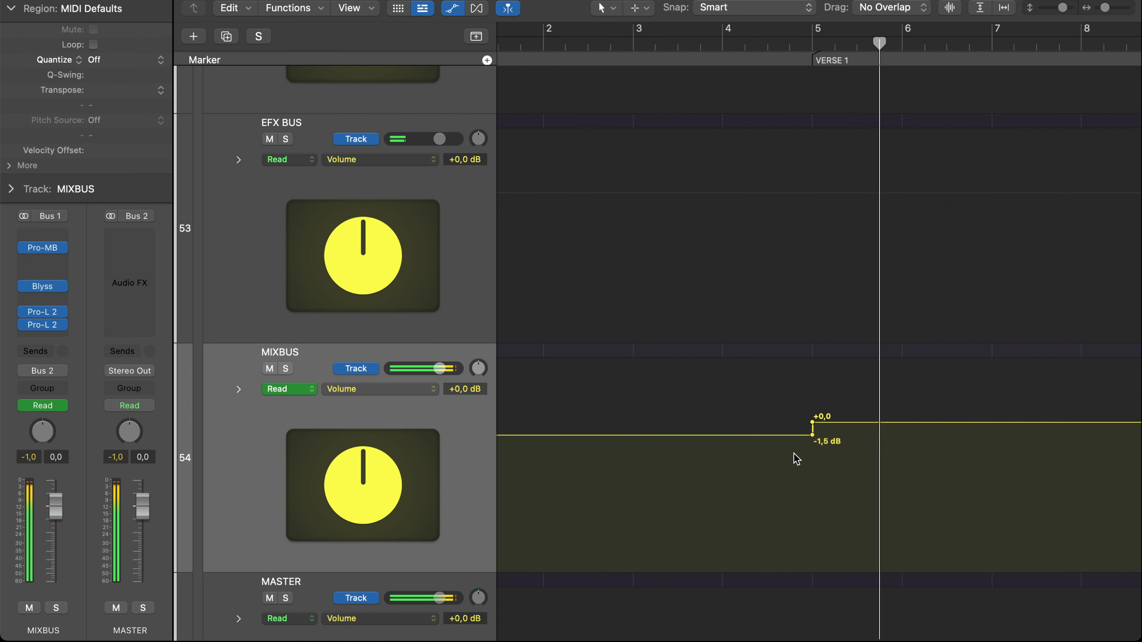
{"action": "left_click_drag", "start_coordinate": [812, 435], "coordinate": [726, 435]}
{"action": "left_click", "coordinate": [750, 436]}
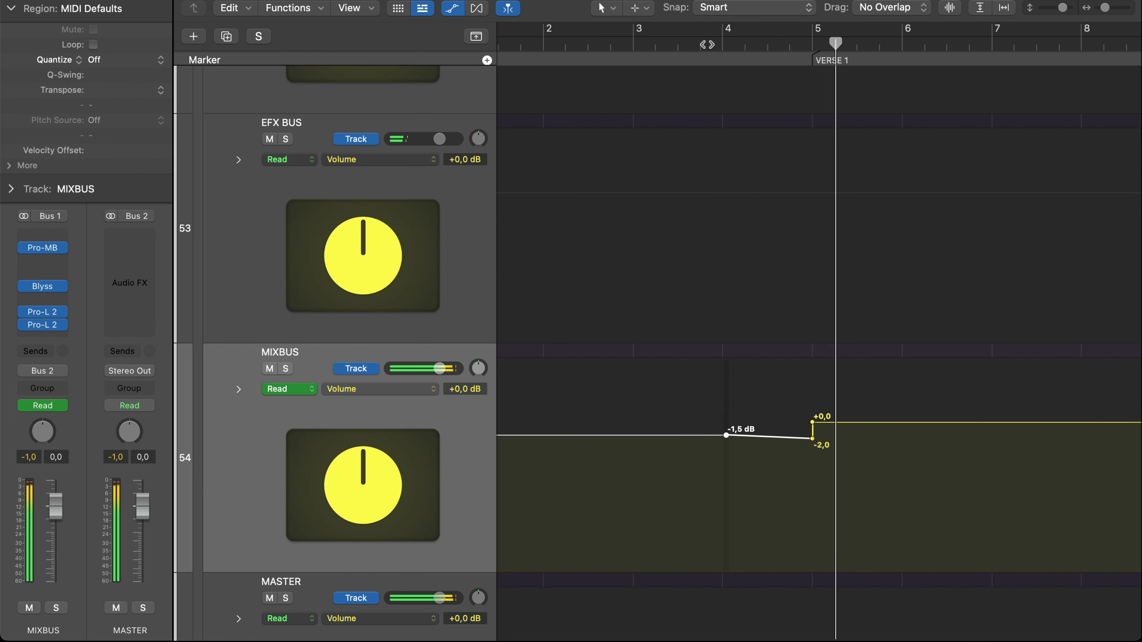
Step: Review the instrument and bus tracks across the arrangement during playback, and return to the MIXBUS volume automation around the intro
{"action": "key", "text": "super+Left"}
{"action": "key", "text": "super+Left"}
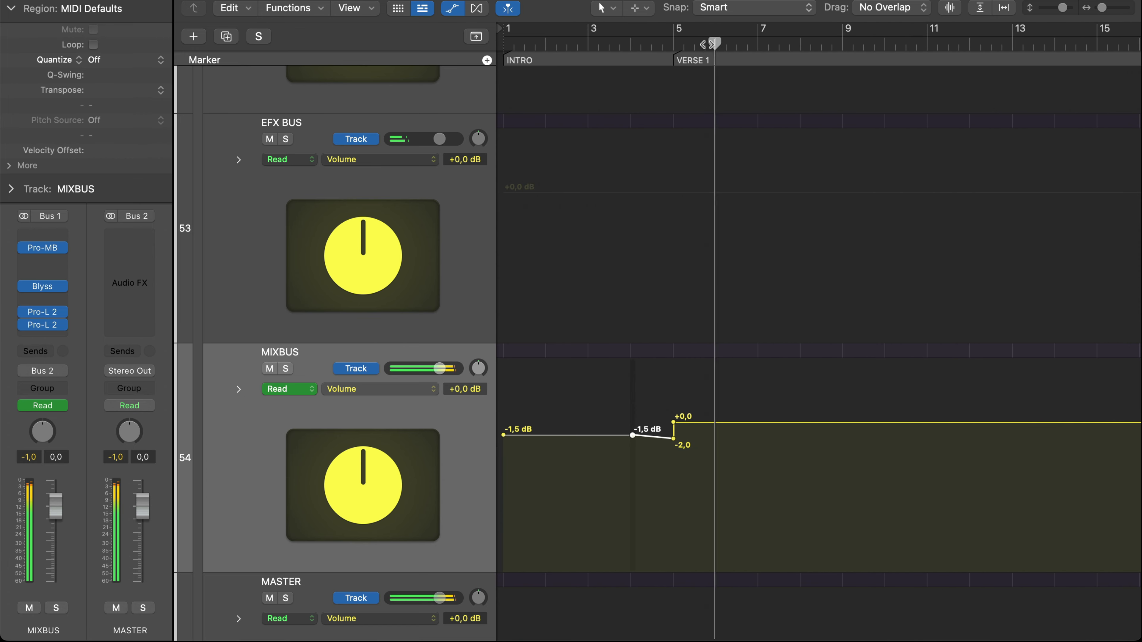
{"action": "key", "text": "super+Up"}
{"action": "key", "text": "super+Left"}
{"action": "key", "text": "super+Left"}
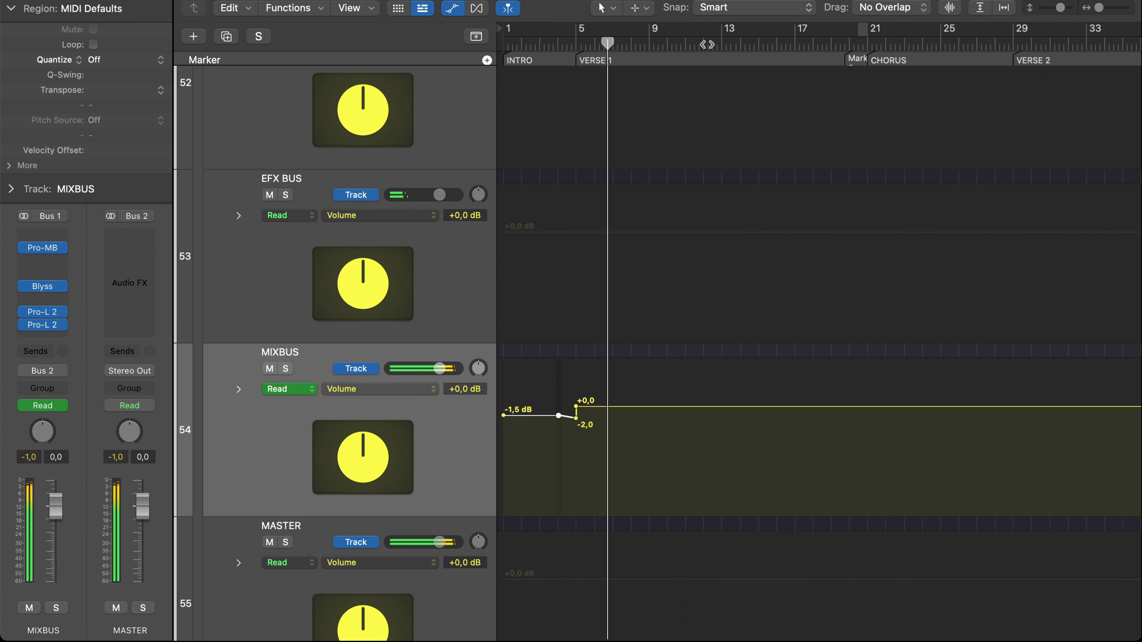
{"action": "key", "text": "super+Up"}
{"action": "key", "text": "super+Up"}
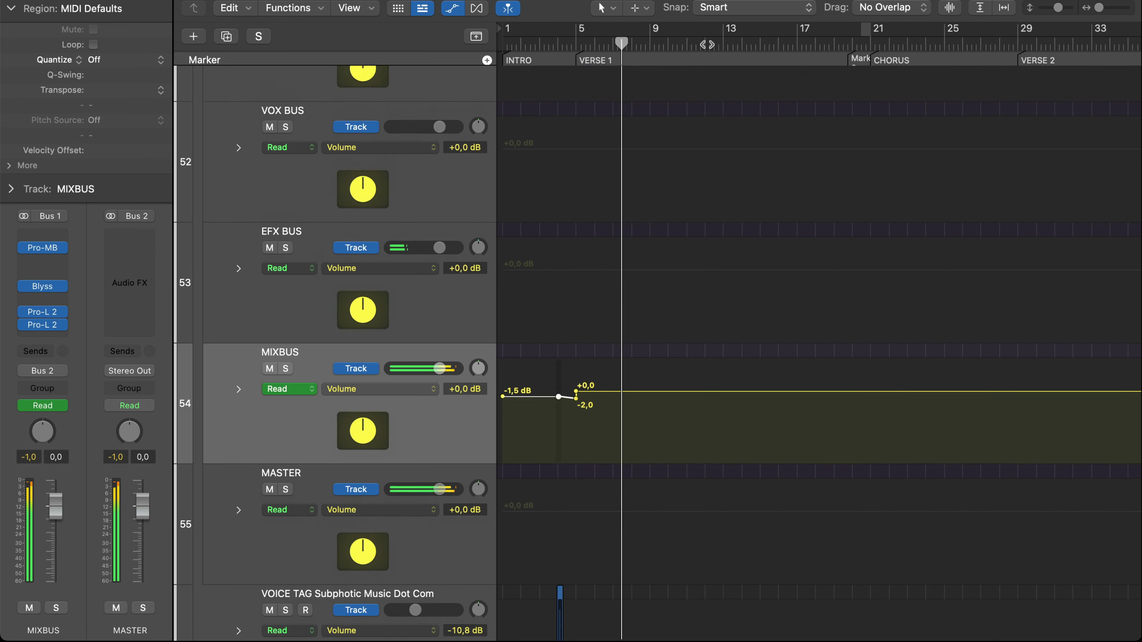
{"action": "scroll", "coordinate": [819, 351], "scroll_direction": "up", "scroll_amount": 20}
{"action": "scroll", "coordinate": [707, 44], "scroll_direction": "up", "scroll_amount": 5}
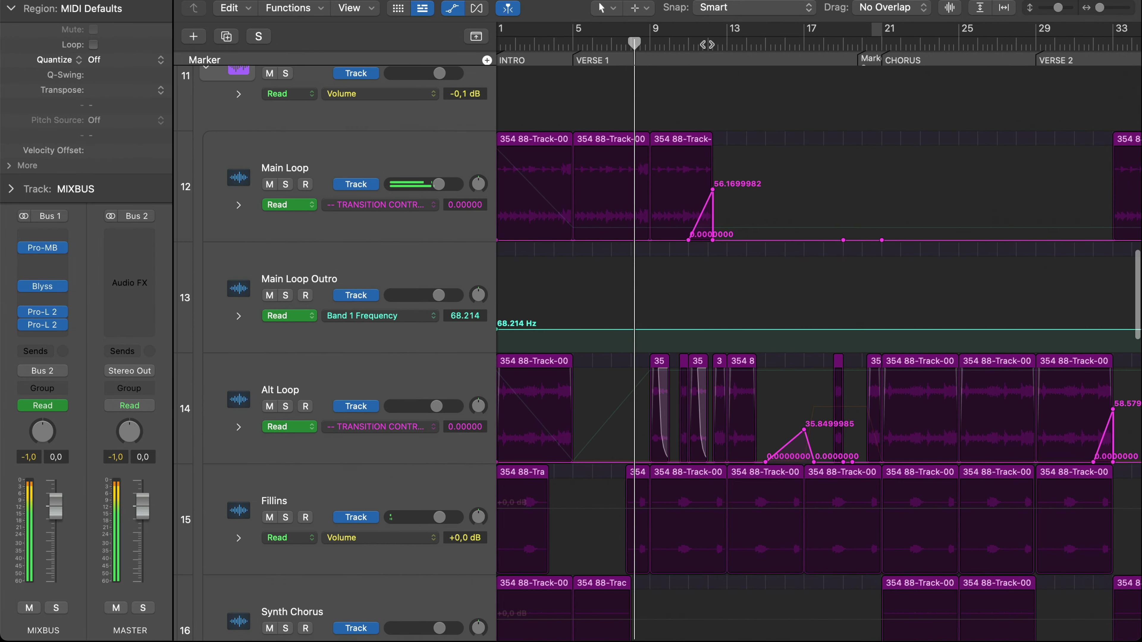
{"action": "scroll", "coordinate": [707, 45], "scroll_direction": "right", "scroll_amount": 3}
{"action": "key", "text": "a"}
{"action": "scroll", "coordinate": [707, 44], "scroll_direction": "down", "scroll_amount": 4}
{"action": "scroll", "coordinate": [708, 44], "scroll_direction": "down", "scroll_amount": 8}
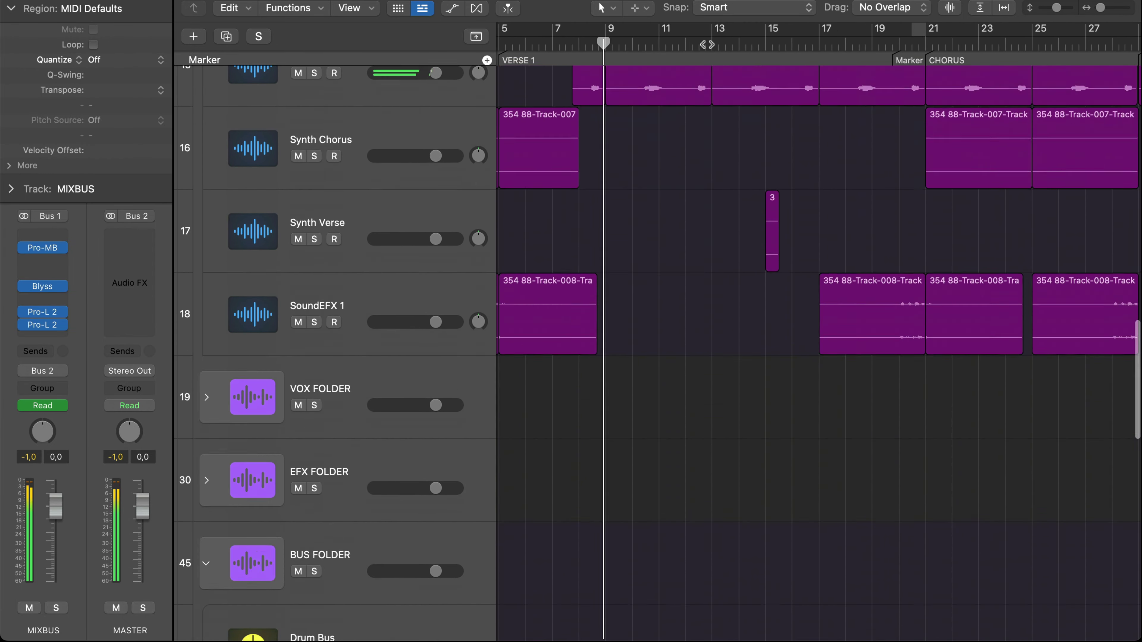
{"action": "scroll", "coordinate": [707, 45], "scroll_direction": "up", "scroll_amount": 4}
{"action": "scroll", "coordinate": [707, 45], "scroll_direction": "down", "scroll_amount": 10}
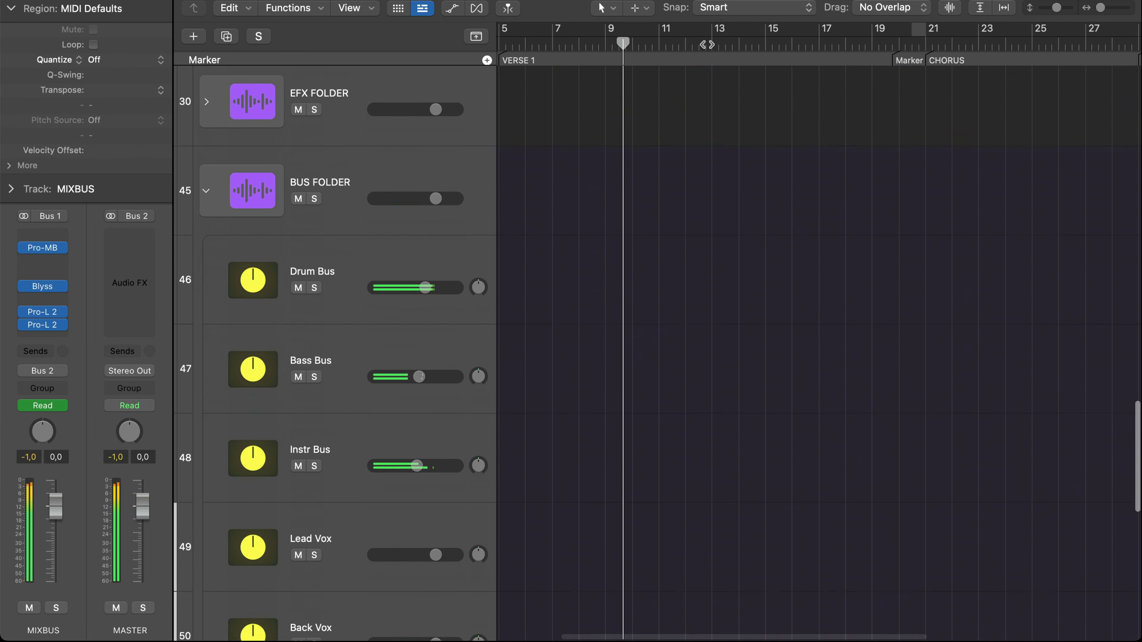
{"action": "key", "text": "a"}
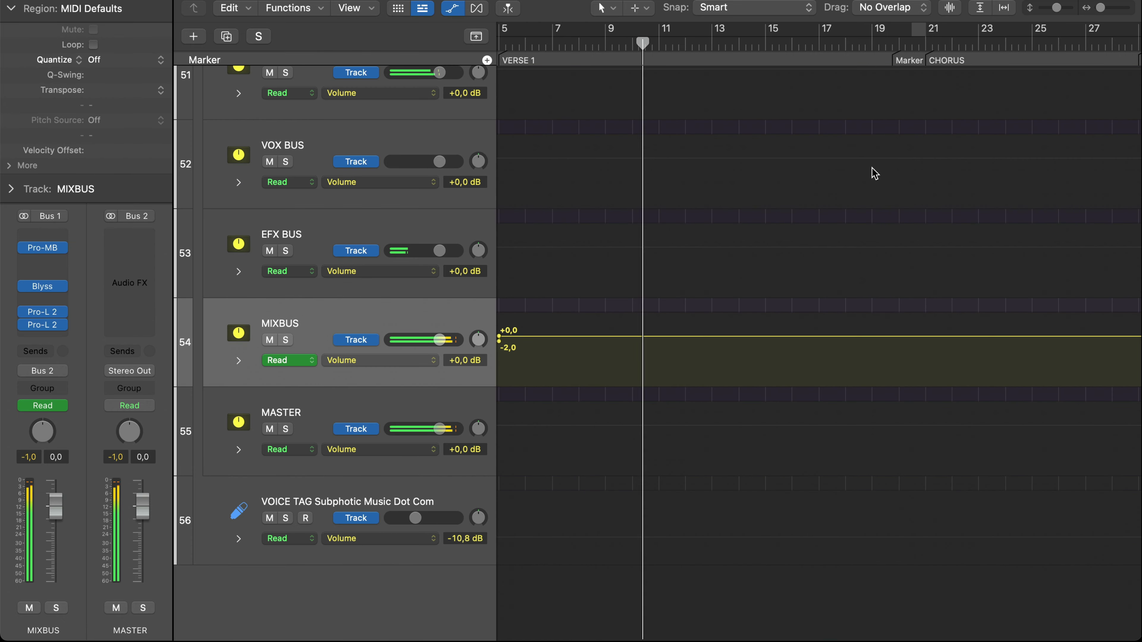
{"action": "scroll", "coordinate": [606, 391], "scroll_direction": "left", "scroll_amount": 5}
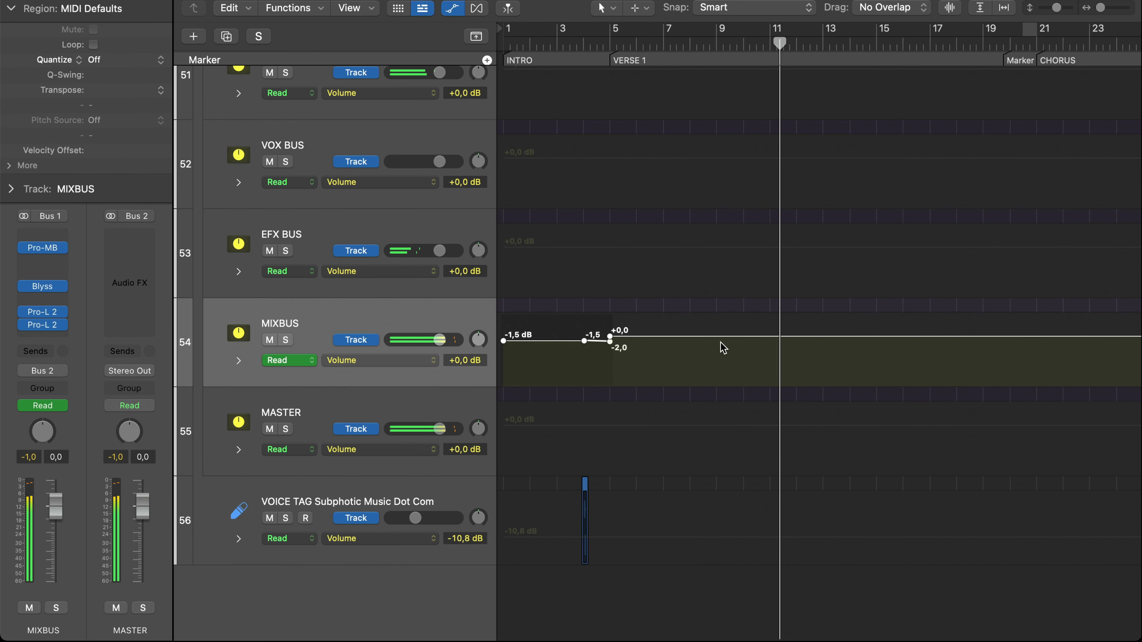
Step: Lower the whole MIXBUS volume automation curve so the intro sits at -2.6 dB and verse 1 at -1.1 dB
{"action": "left_click_drag", "start_coordinate": [720, 342], "coordinate": [471, 316]}
{"action": "left_click_drag", "start_coordinate": [655, 336], "coordinate": [655, 337]}
{"action": "left_click_drag", "start_coordinate": [635, 384], "coordinate": [403, 280]}
{"action": "left_click_drag", "start_coordinate": [550, 342], "coordinate": [550, 342]}
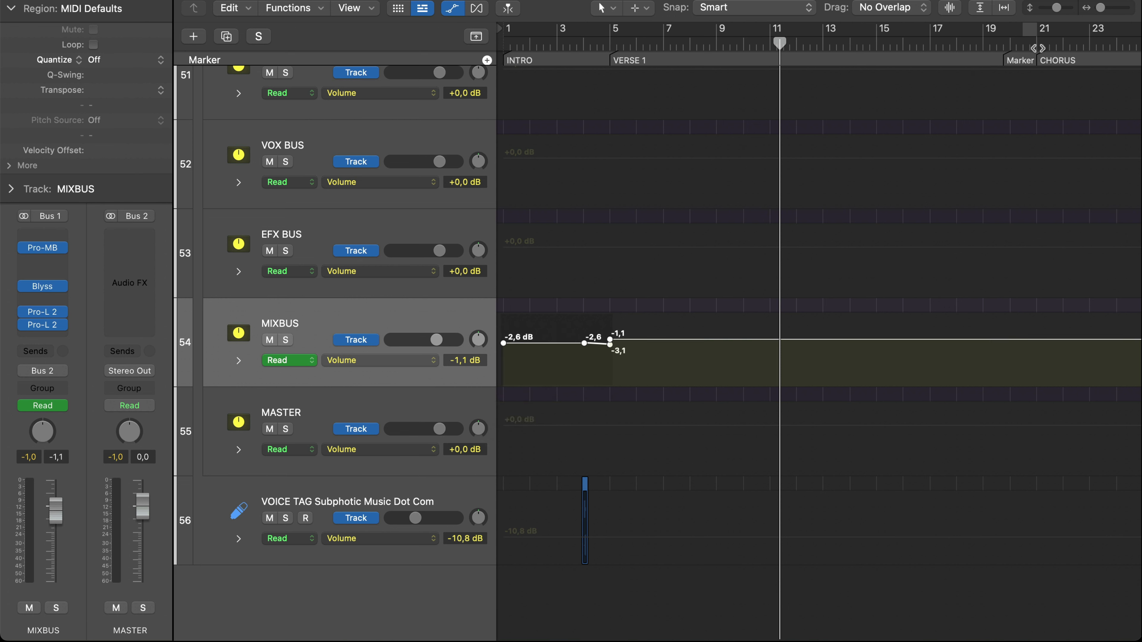
Step: Raise the MIXBUS volume automation over the chorus, bars 21 to 29, to -0.1 dB and set verse 2 to -0.9 dB
{"action": "left_click", "coordinate": [1054, 49]}
{"action": "scroll", "coordinate": [1054, 50], "scroll_direction": "up", "scroll_amount": 20}
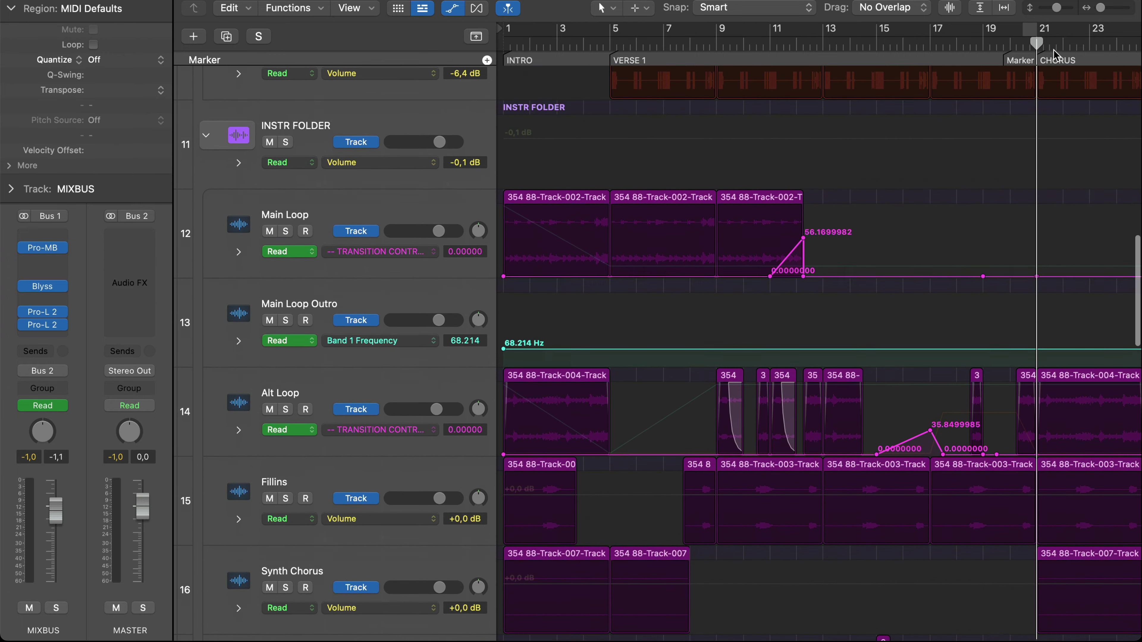
{"action": "left_click", "coordinate": [1022, 43]}
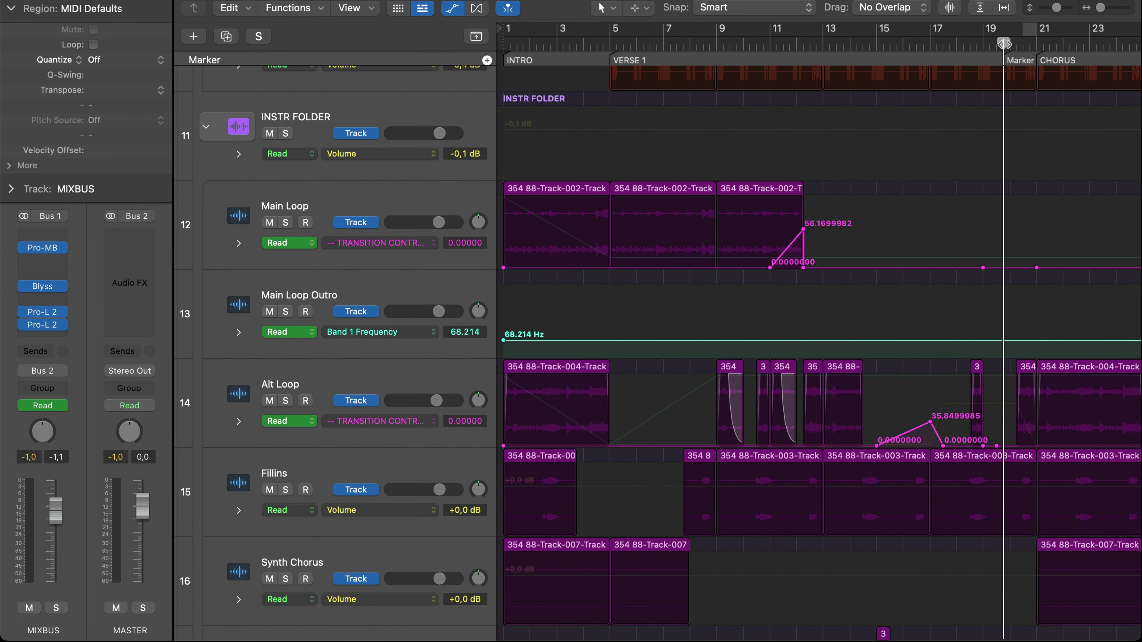
{"action": "left_click_drag", "start_coordinate": [1004, 44], "coordinate": [1036, 45]}
{"action": "scroll", "coordinate": [1039, 157], "scroll_direction": "down", "scroll_amount": 20}
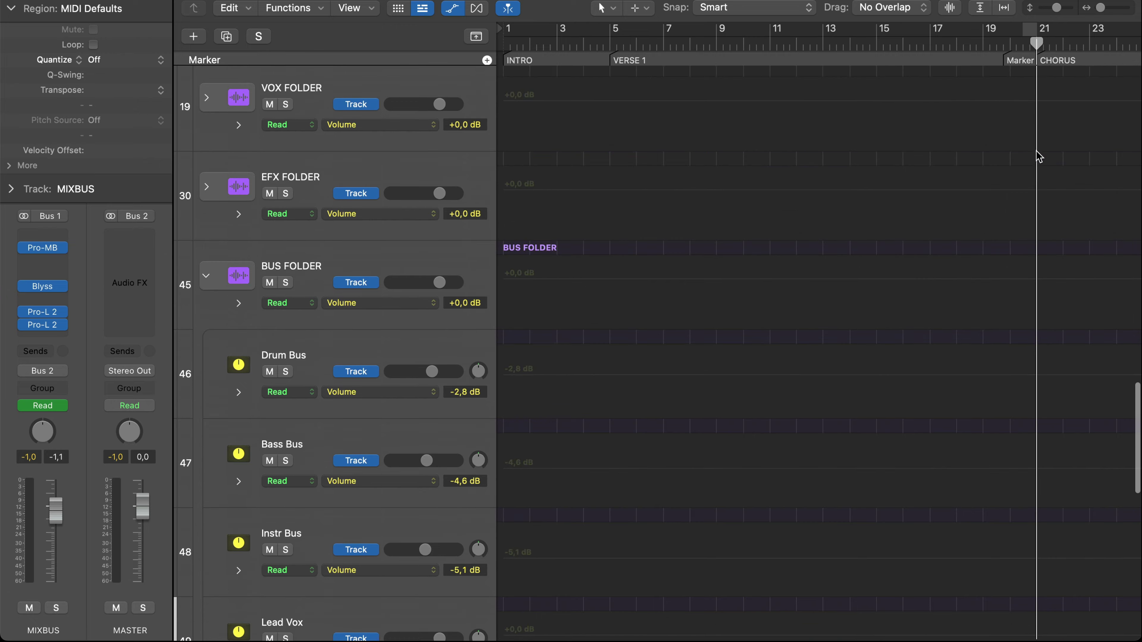
{"action": "left_click_drag", "start_coordinate": [1035, 341], "coordinate": [1012, 366]}
{"action": "left_click", "coordinate": [960, 340]}
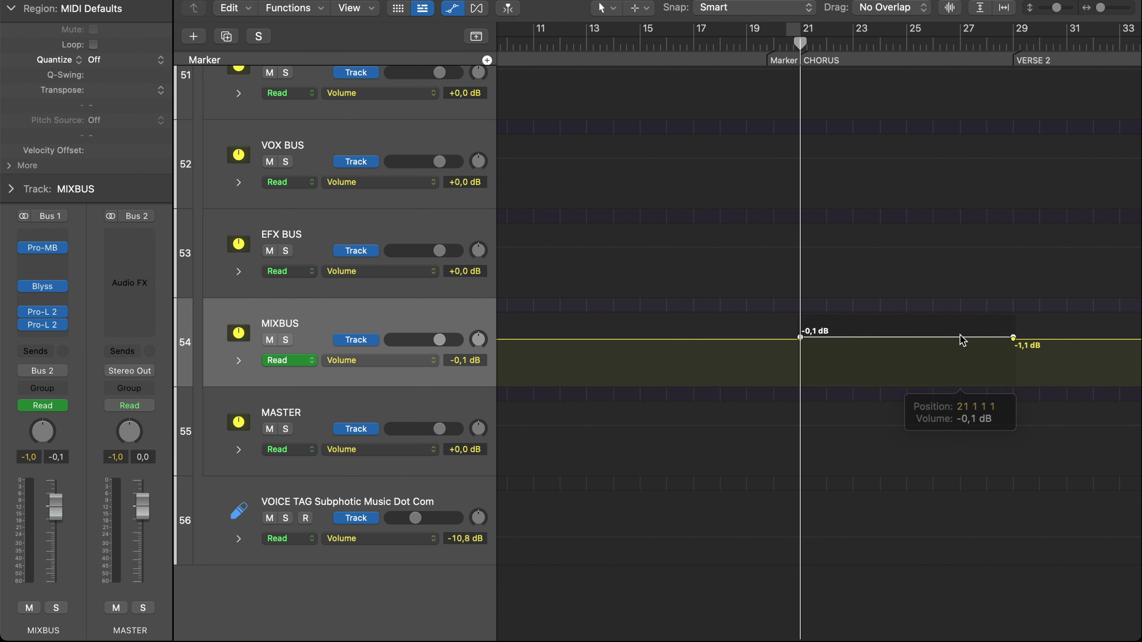
{"action": "left_click_drag", "start_coordinate": [1033, 343], "coordinate": [1047, 343]}
Step: Ramp the MIXBUS volume automation down through the outro, from -0.9 dB at bar 37 to -2.5 dB around bar 42
{"action": "scroll", "coordinate": [910, 315], "scroll_direction": "right", "scroll_amount": 10}
{"action": "scroll", "coordinate": [909, 313], "scroll_direction": "up", "scroll_amount": 2}
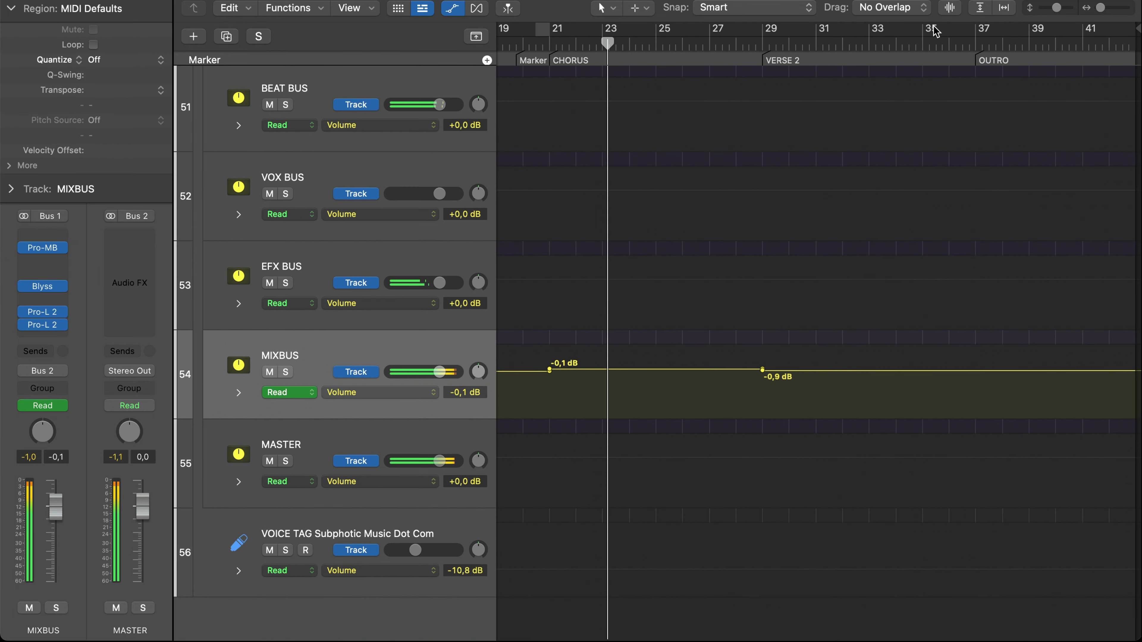
{"action": "left_click", "coordinate": [955, 44]}
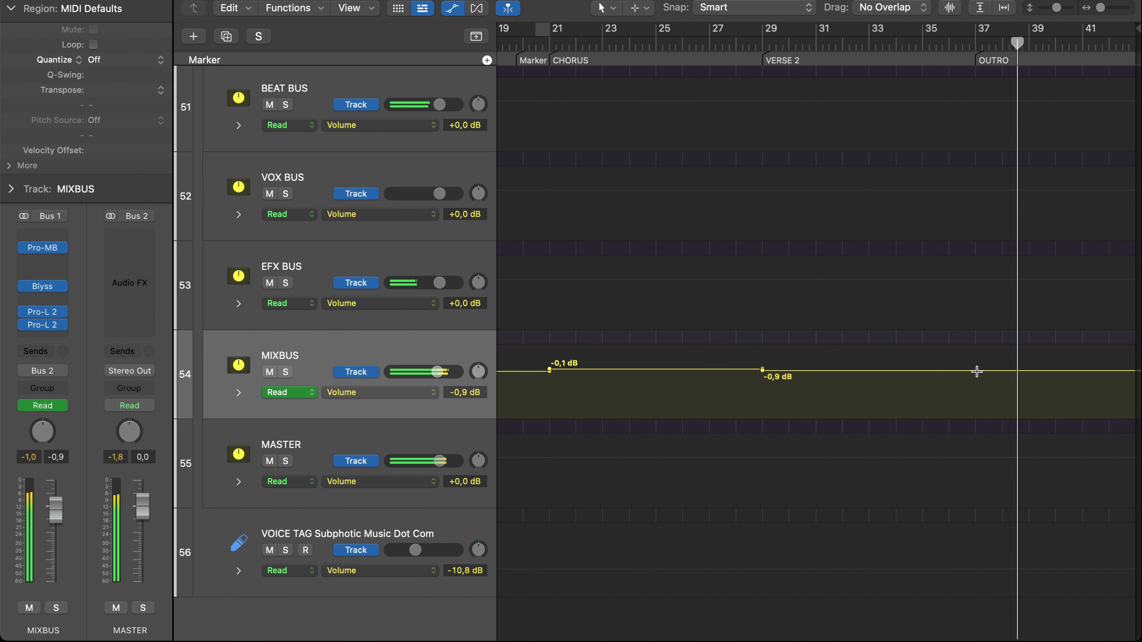
{"action": "left_click_drag", "start_coordinate": [976, 371], "coordinate": [1118, 376]}
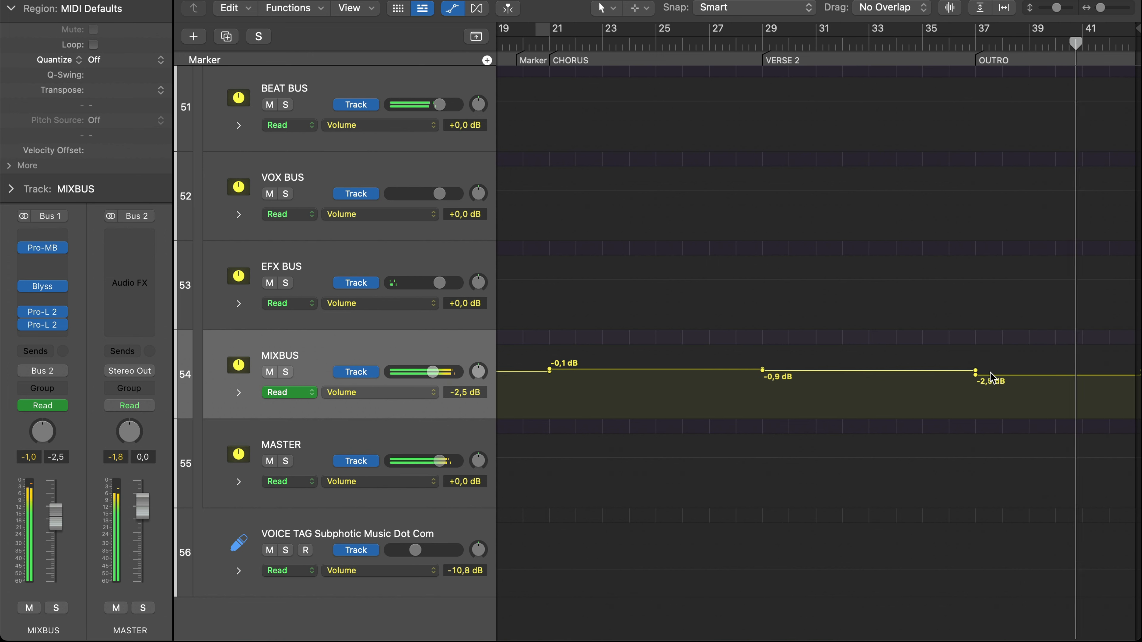
{"action": "mouse_move", "coordinate": [975, 376]}
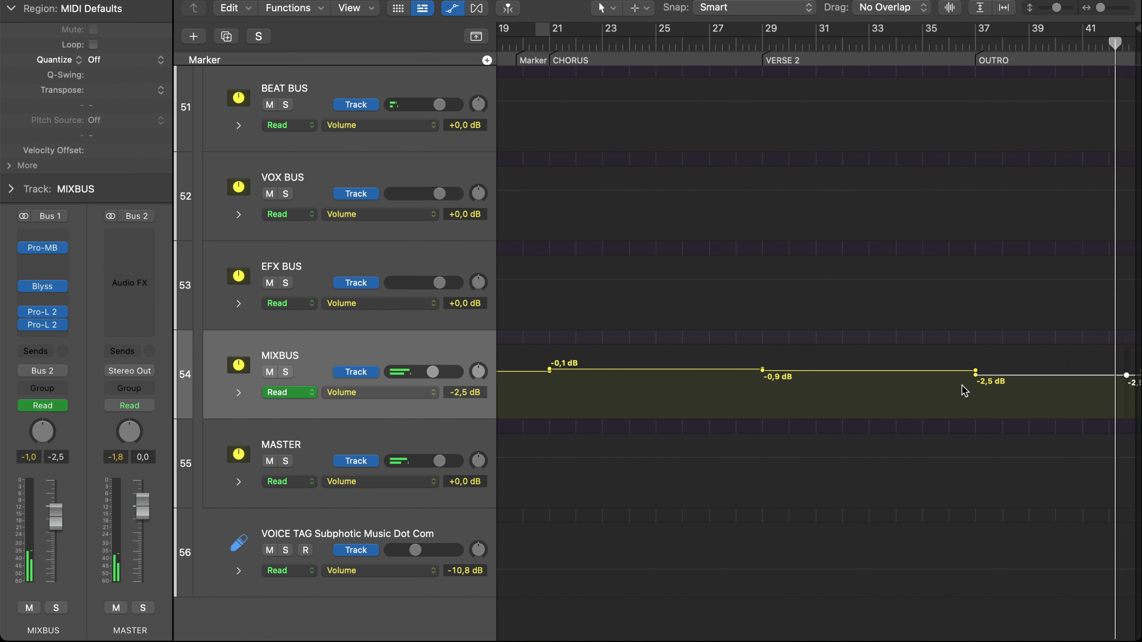
{"action": "left_click", "coordinate": [975, 375]}
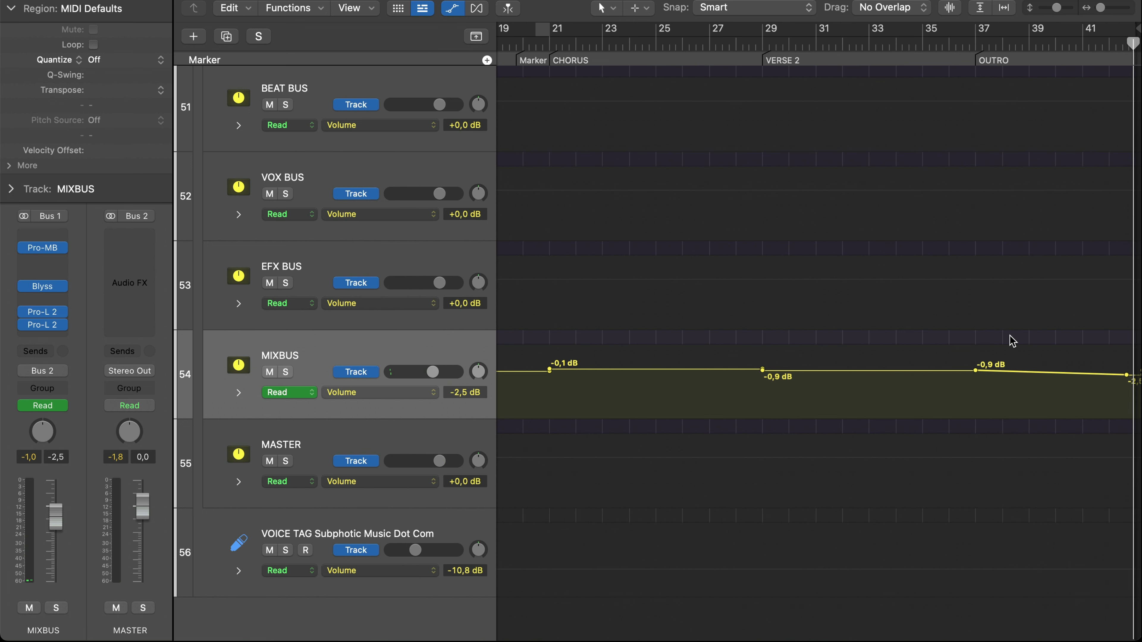
Step: Play the song from the start, hide the track automation, and bring the drum tracks and playhead to bar 8 of verse 1
{"action": "key", "text": "Return"}
{"action": "key", "text": "space"}
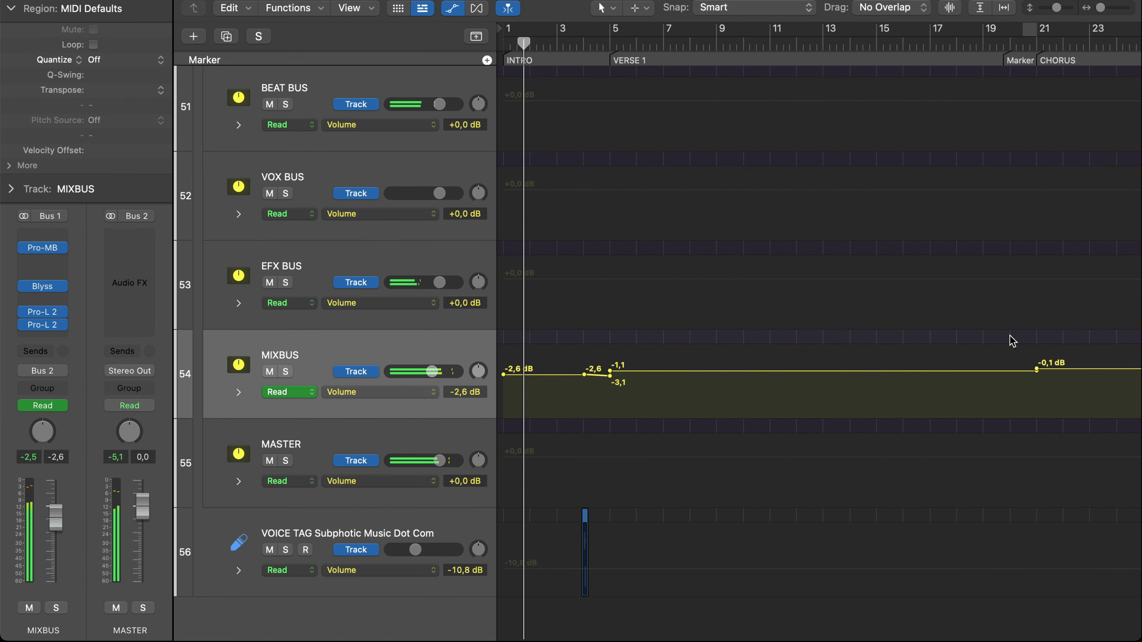
{"action": "key", "text": "a"}
{"action": "scroll", "coordinate": [1011, 340], "scroll_direction": "up", "scroll_amount": 20}
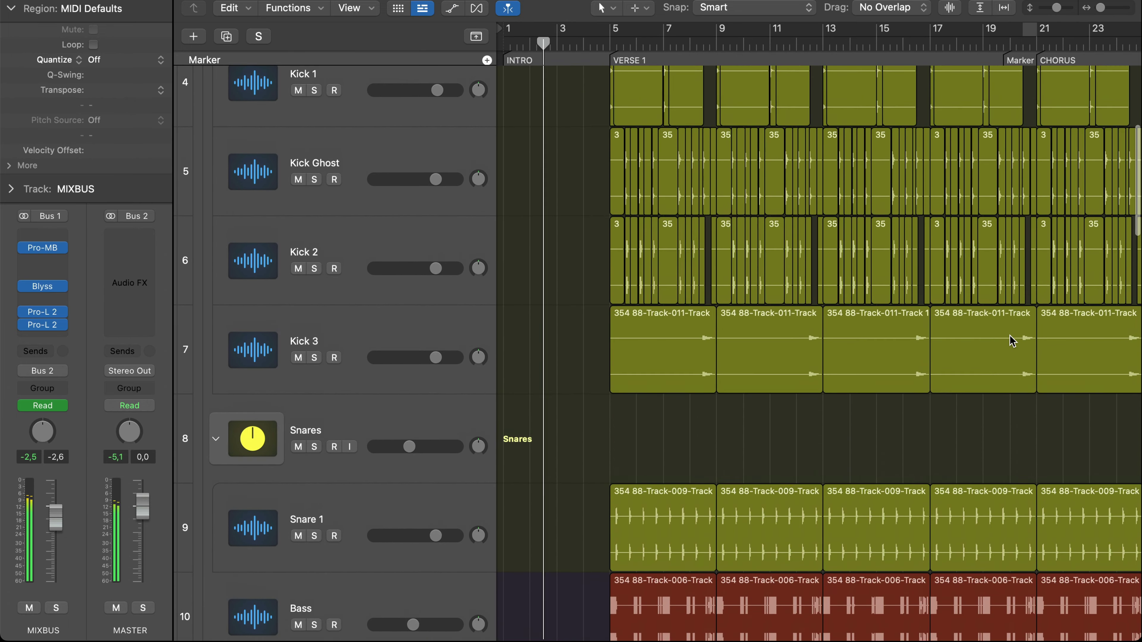
{"action": "scroll", "coordinate": [1012, 340], "scroll_direction": "right", "scroll_amount": 8}
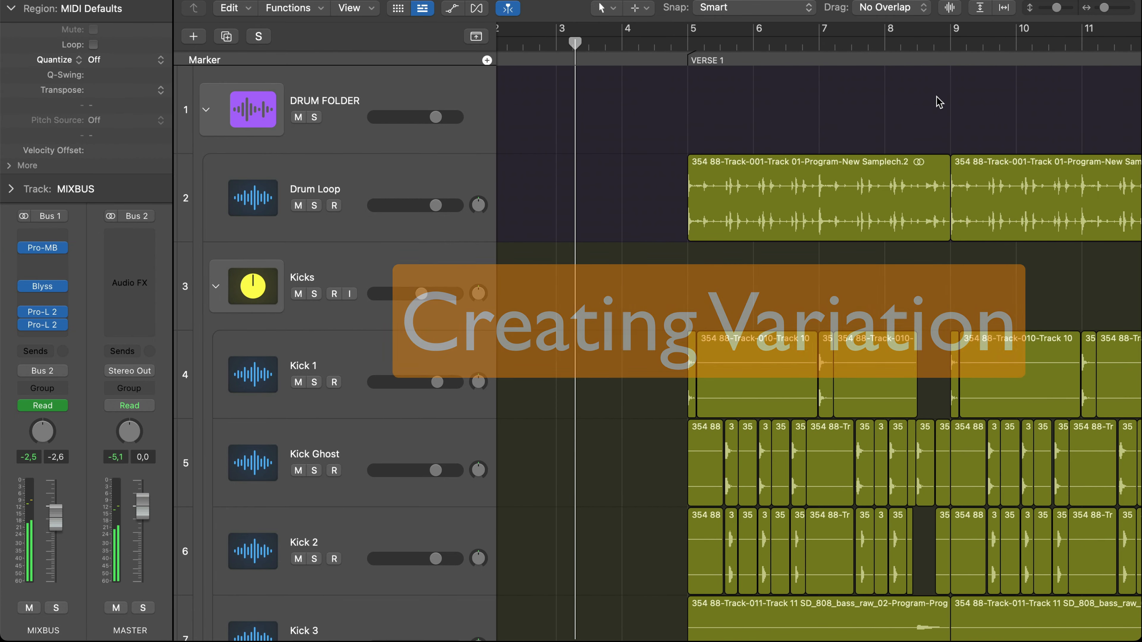
{"action": "left_click_drag", "start_coordinate": [897, 41], "coordinate": [884, 42]}
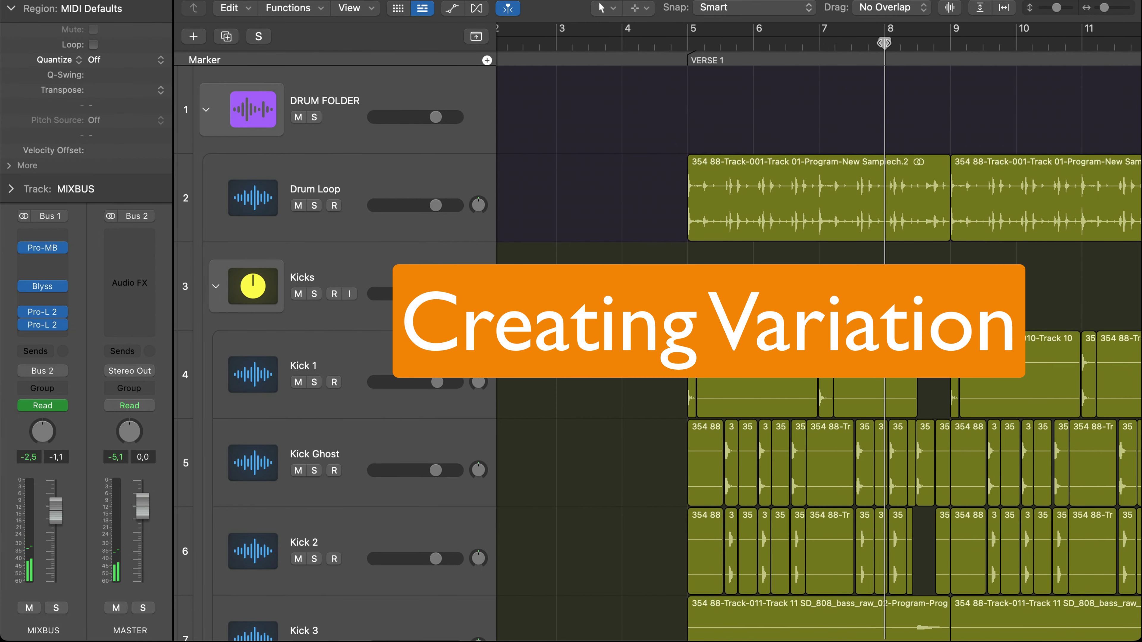
{"action": "left_click_drag", "start_coordinate": [989, 76], "coordinate": [748, 119]}
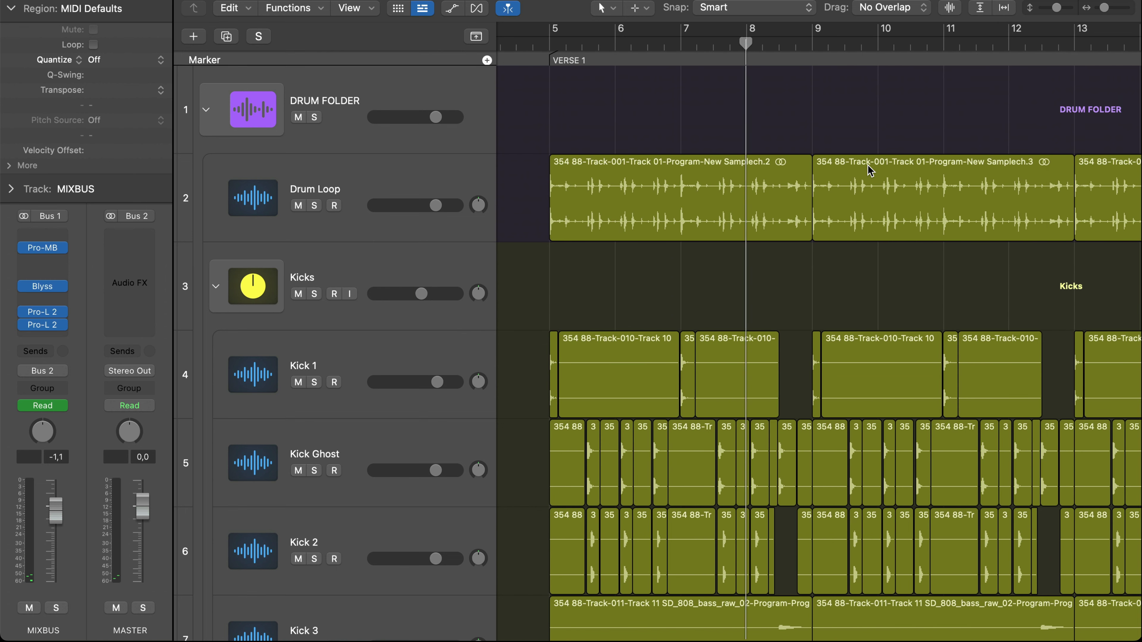
Step: Play the drums toward bar 12, shorten the Drum Loop region before bar 13 by two beats, and replay the gap
{"action": "key", "text": "space"}
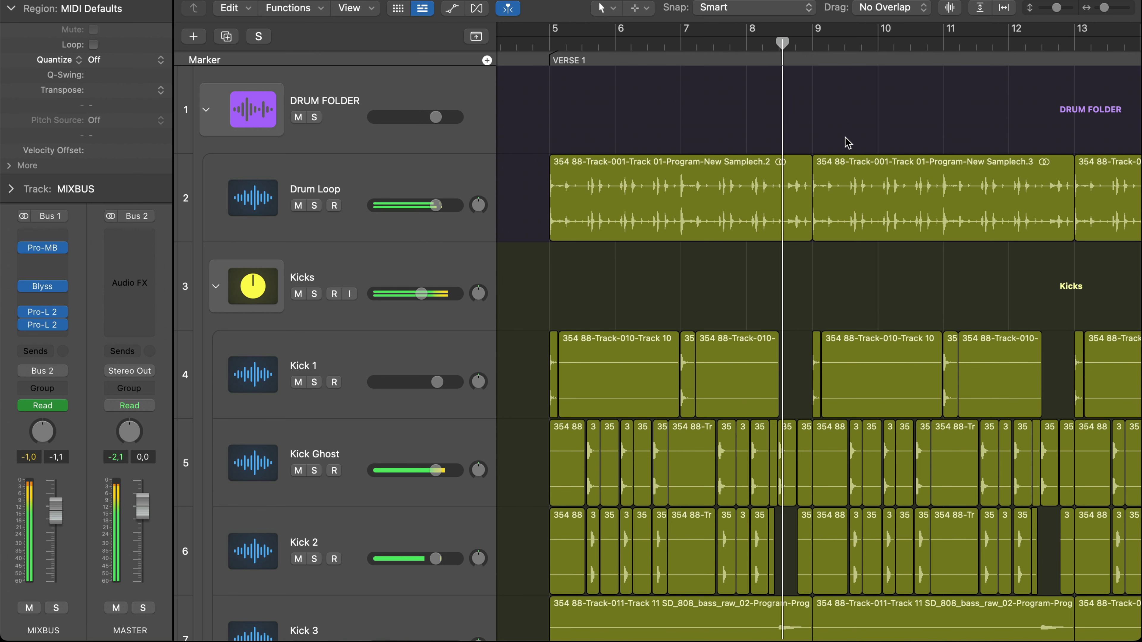
{"action": "scroll", "coordinate": [847, 143], "scroll_direction": "right", "scroll_amount": 2}
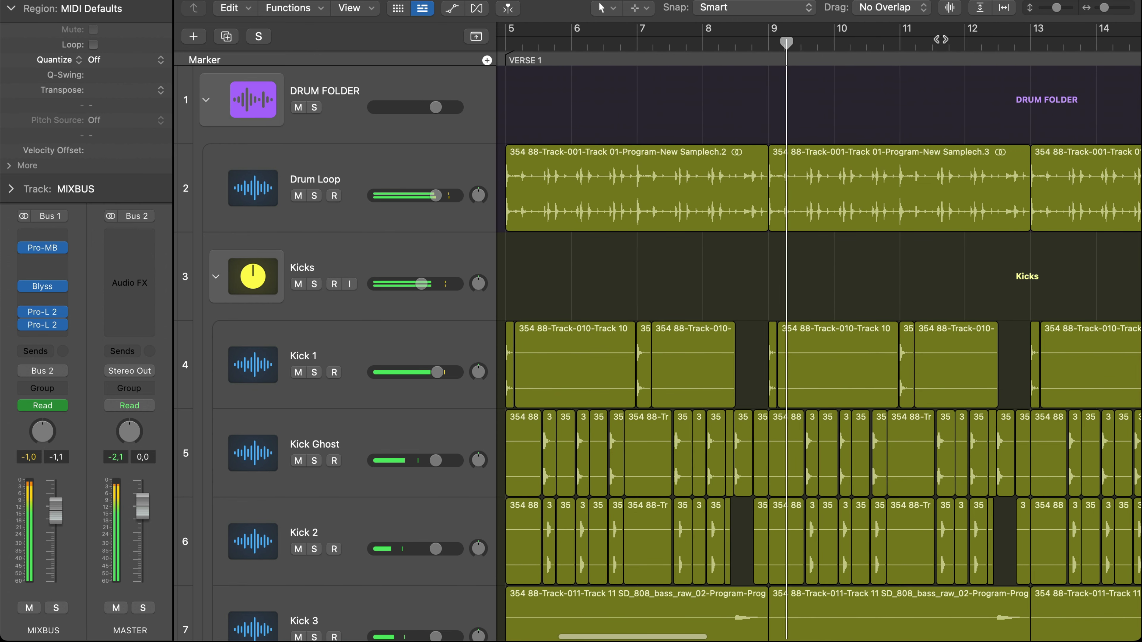
{"action": "left_click", "coordinate": [932, 42]}
{"action": "scroll", "coordinate": [996, 81], "scroll_direction": "up", "scroll_amount": 5}
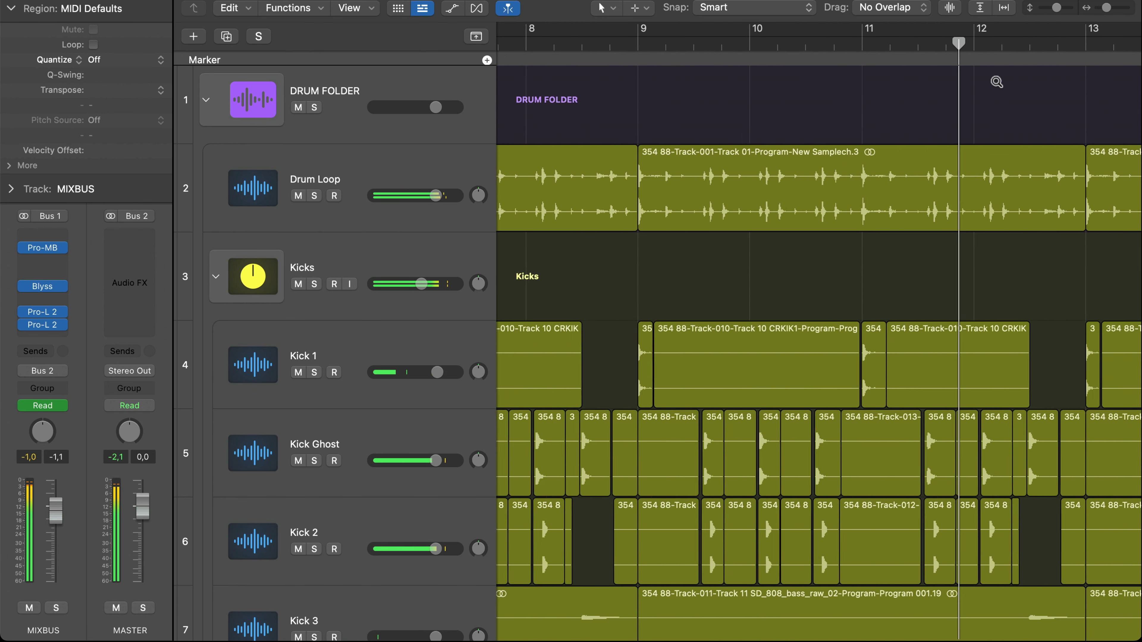
{"action": "scroll", "coordinate": [996, 81], "scroll_direction": "right", "scroll_amount": 6}
{"action": "scroll", "coordinate": [996, 81], "scroll_direction": "down", "scroll_amount": 2}
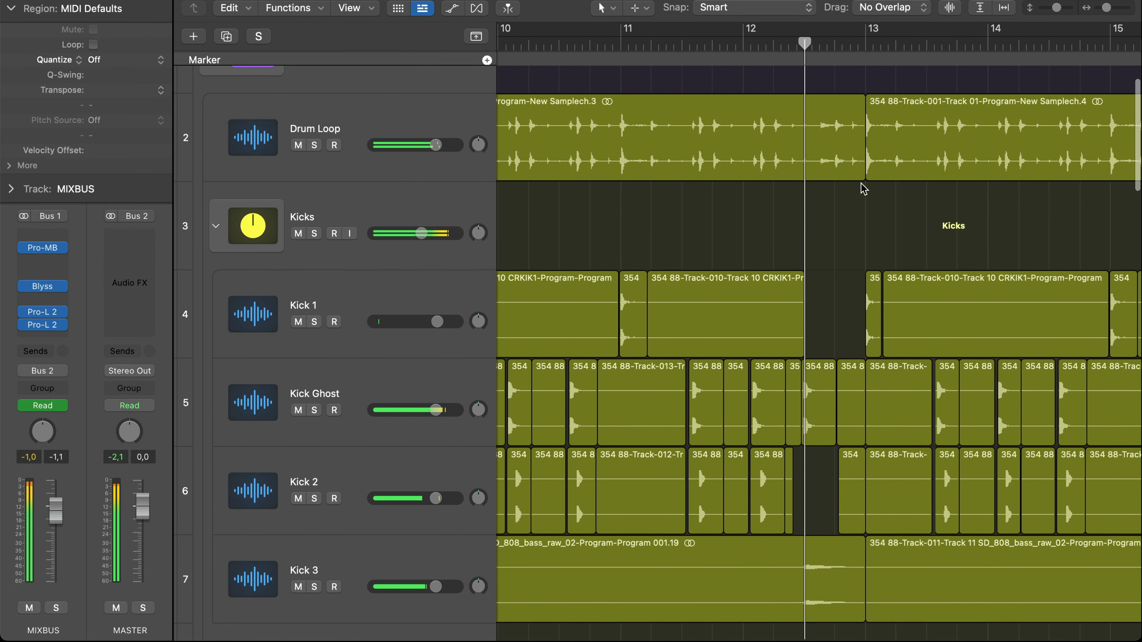
{"action": "left_click", "coordinate": [856, 177]}
{"action": "left_click_drag", "start_coordinate": [862, 172], "coordinate": [805, 172]}
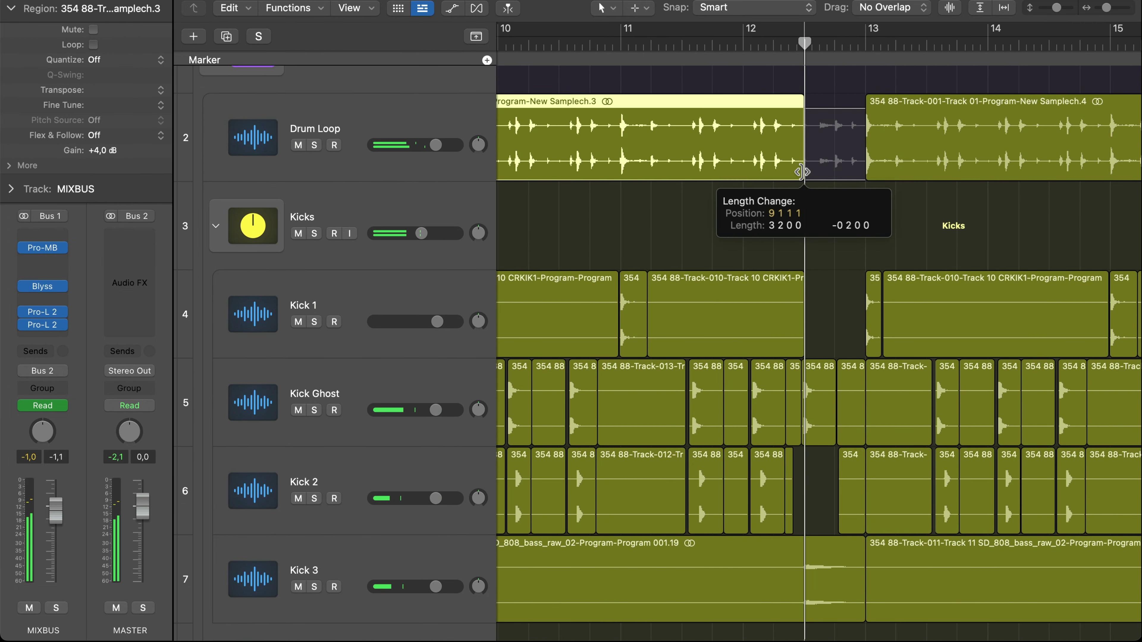
{"action": "left_click", "coordinate": [769, 59]}
{"action": "left_click", "coordinate": [767, 45]}
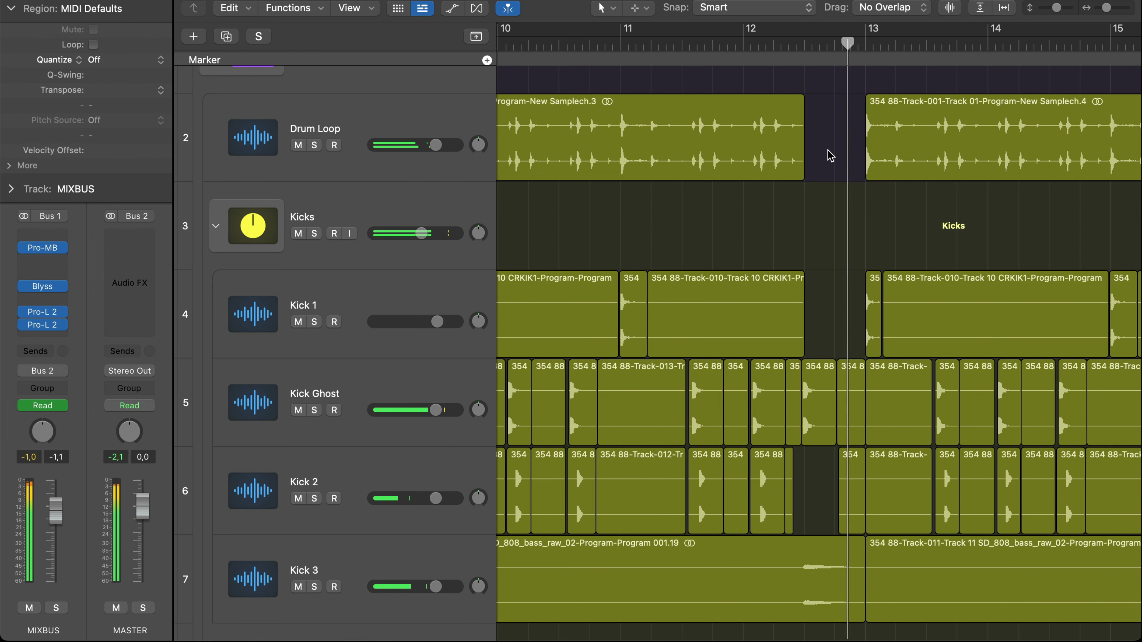
Step: Delete the Kick Ghost region in the gap at bar 12 beat 3 and replay the transition into bar 13
{"action": "left_click", "coordinate": [817, 414]}
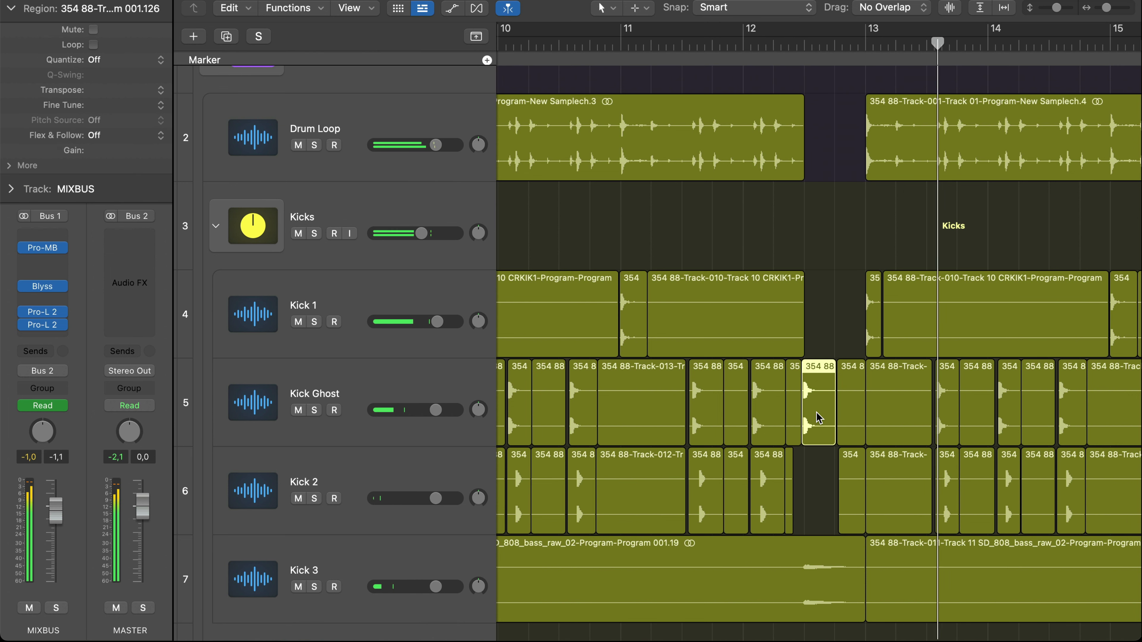
{"action": "key", "text": "Delete"}
{"action": "key", "text": "space"}
{"action": "scroll", "coordinate": [915, 209], "scroll_direction": "down", "scroll_amount": 2}
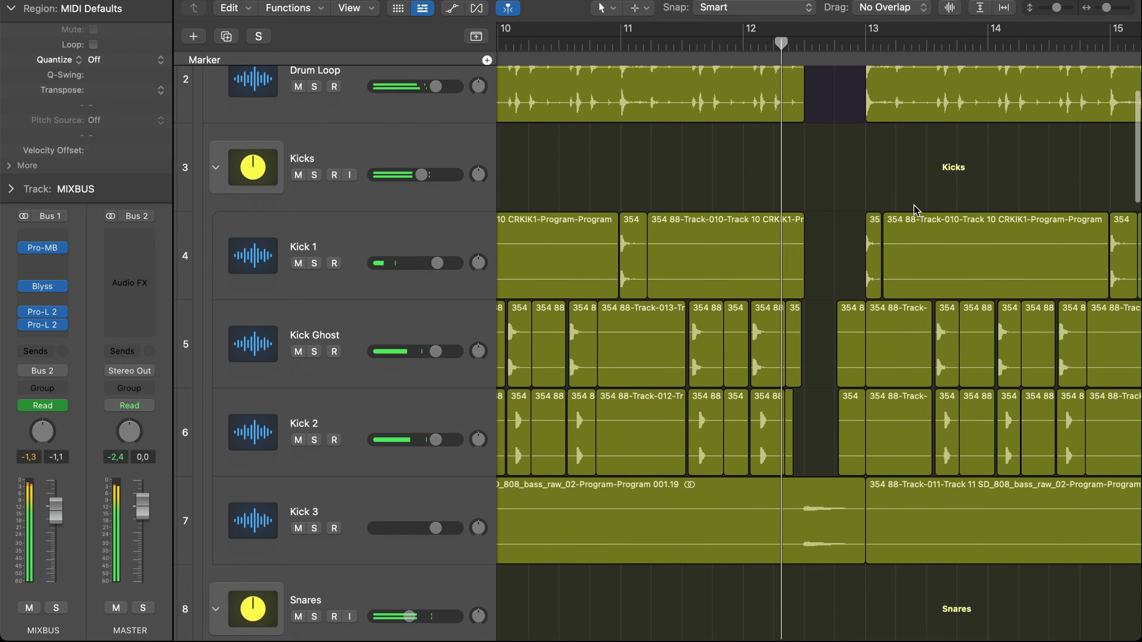
{"action": "scroll", "coordinate": [915, 209], "scroll_direction": "down", "scroll_amount": 1}
{"action": "key", "text": "space"}
Step: Check the Kick 3 region before bar 13, and trim the Bass region to end two beats before bar 13
{"action": "left_click", "coordinate": [849, 512]}
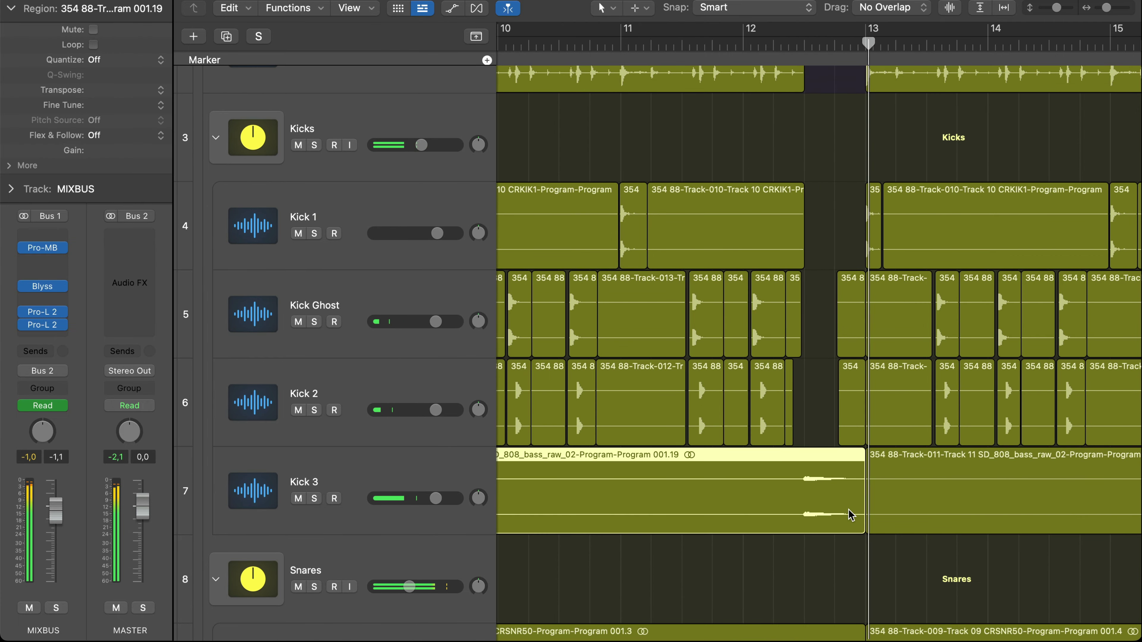
{"action": "mouse_move", "coordinate": [861, 513]}
{"action": "left_mouse_down"}
{"action": "mouse_move", "coordinate": [784, 518]}
{"action": "mouse_move", "coordinate": [861, 508]}
{"action": "left_mouse_up"}
{"action": "scroll", "coordinate": [857, 495], "scroll_direction": "down", "scroll_amount": 8}
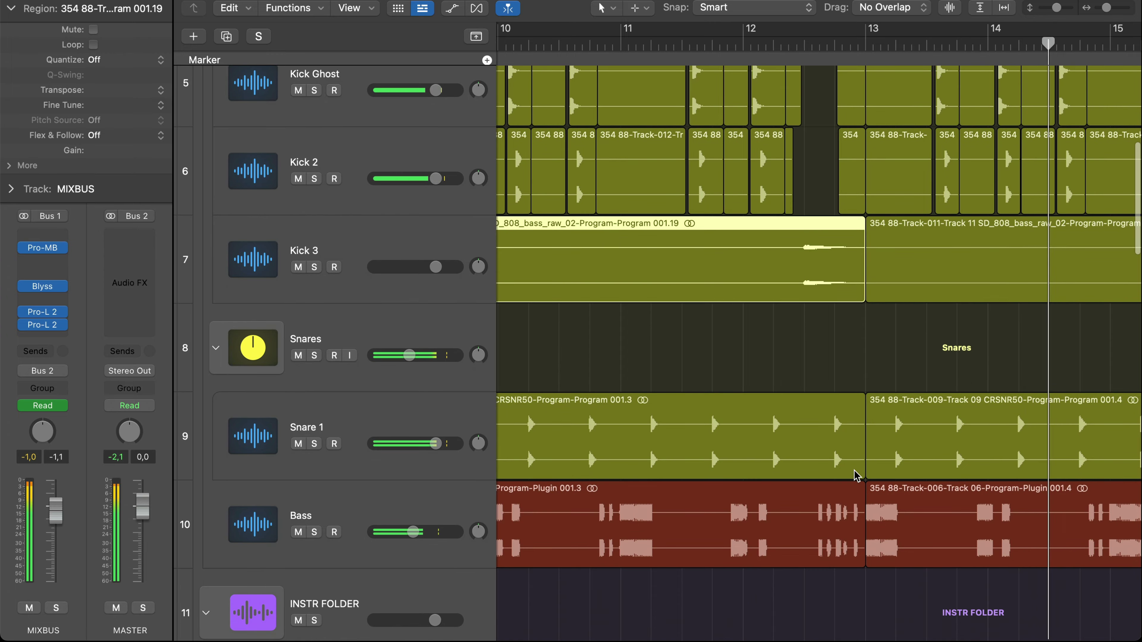
{"action": "scroll", "coordinate": [858, 475], "scroll_direction": "down", "scroll_amount": 20}
{"action": "scroll", "coordinate": [858, 476], "scroll_direction": "up", "scroll_amount": 16}
{"action": "scroll", "coordinate": [857, 475], "scroll_direction": "left", "scroll_amount": 7}
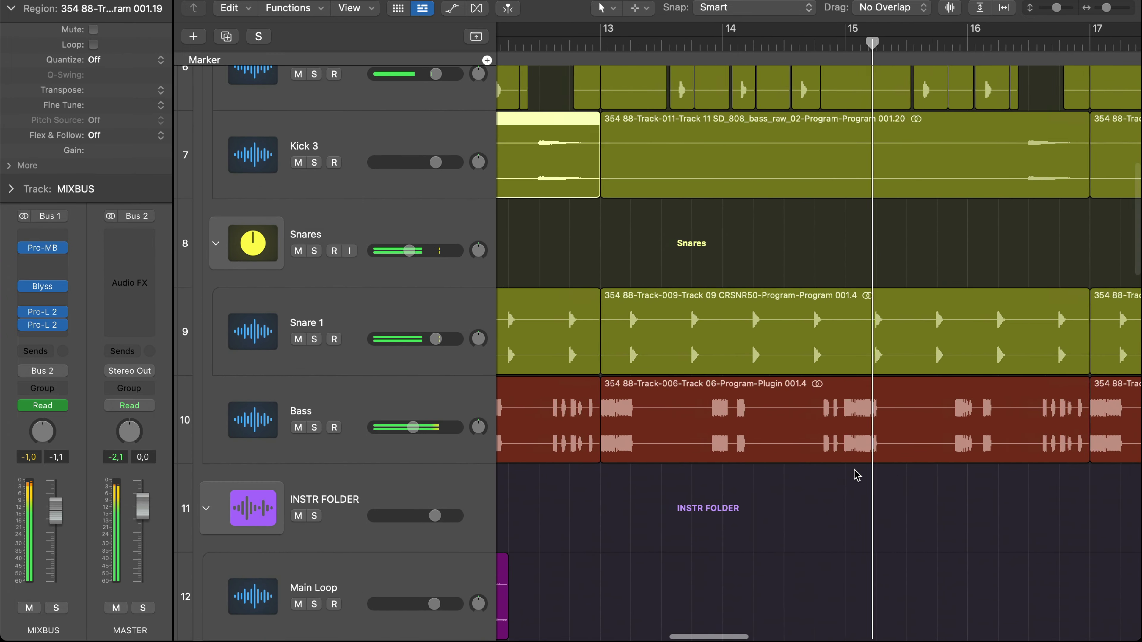
{"action": "scroll", "coordinate": [856, 475], "scroll_direction": "left", "scroll_amount": 5}
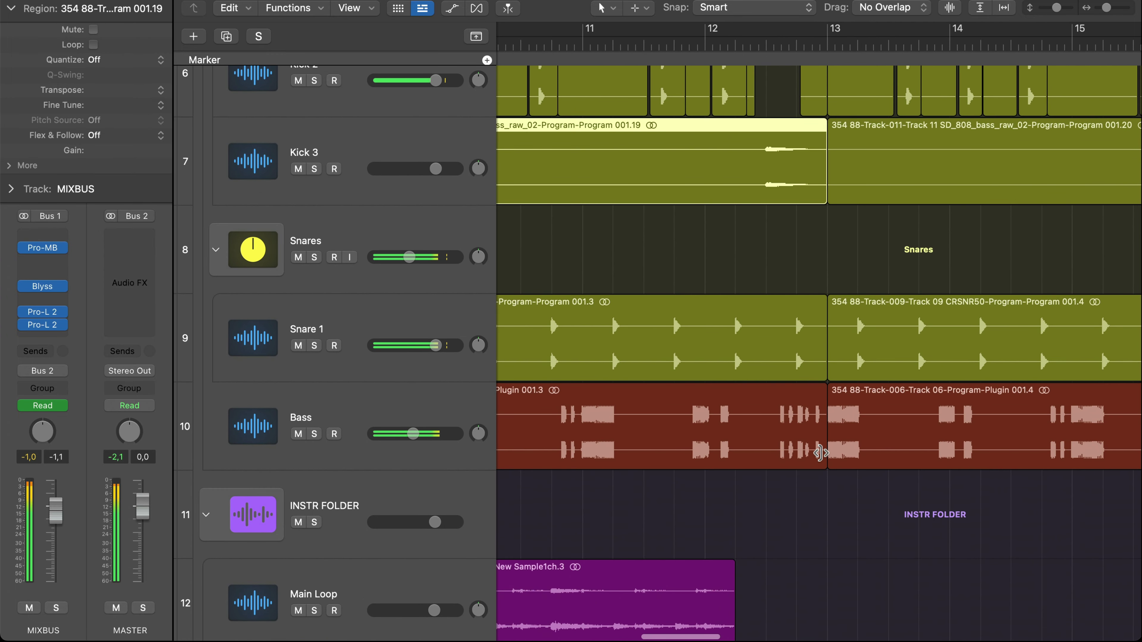
{"action": "left_click_drag", "start_coordinate": [819, 452], "coordinate": [765, 450]}
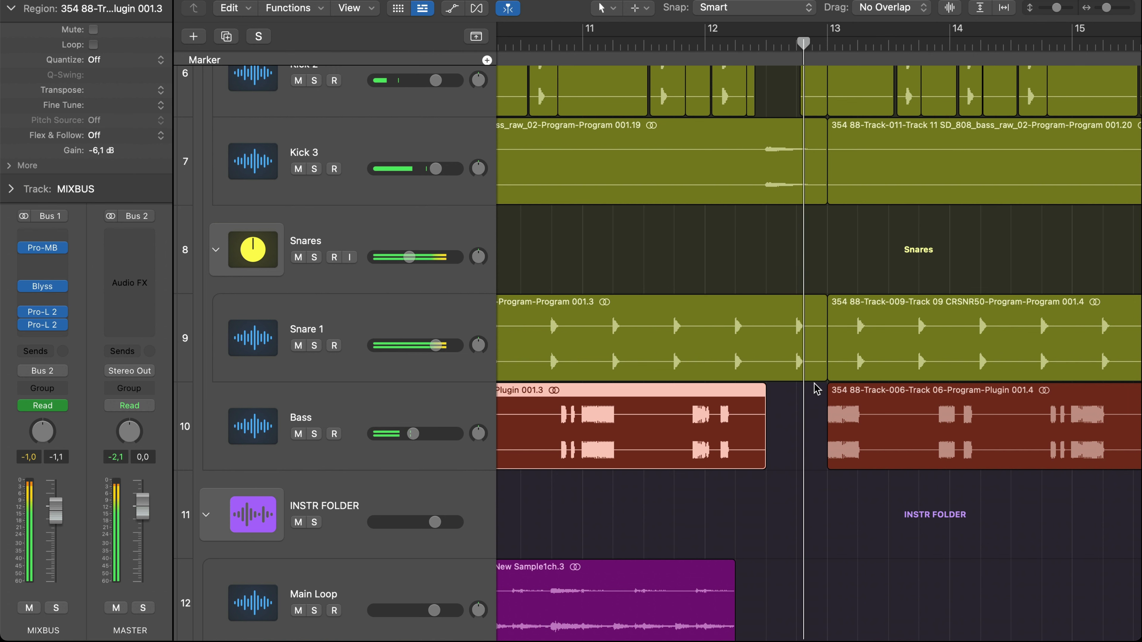
Step: Delete the short Alt Loop region just before bar 13
{"action": "scroll", "coordinate": [822, 380], "scroll_direction": "up", "scroll_amount": 2}
{"action": "scroll", "coordinate": [821, 378], "scroll_direction": "down", "scroll_amount": 8}
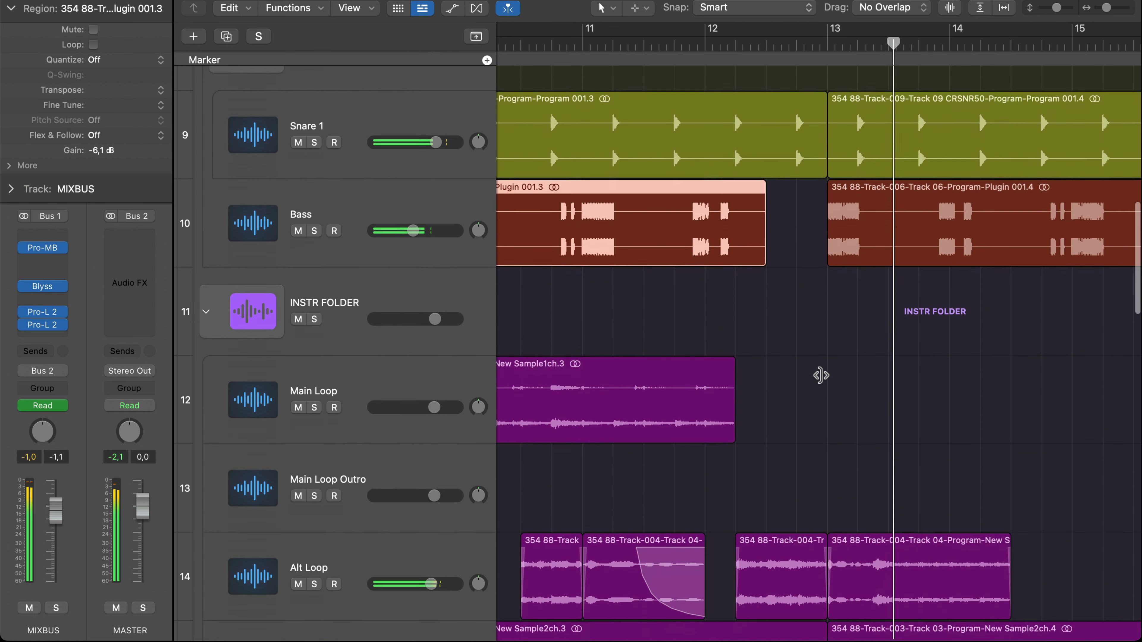
{"action": "left_click", "coordinate": [821, 513]}
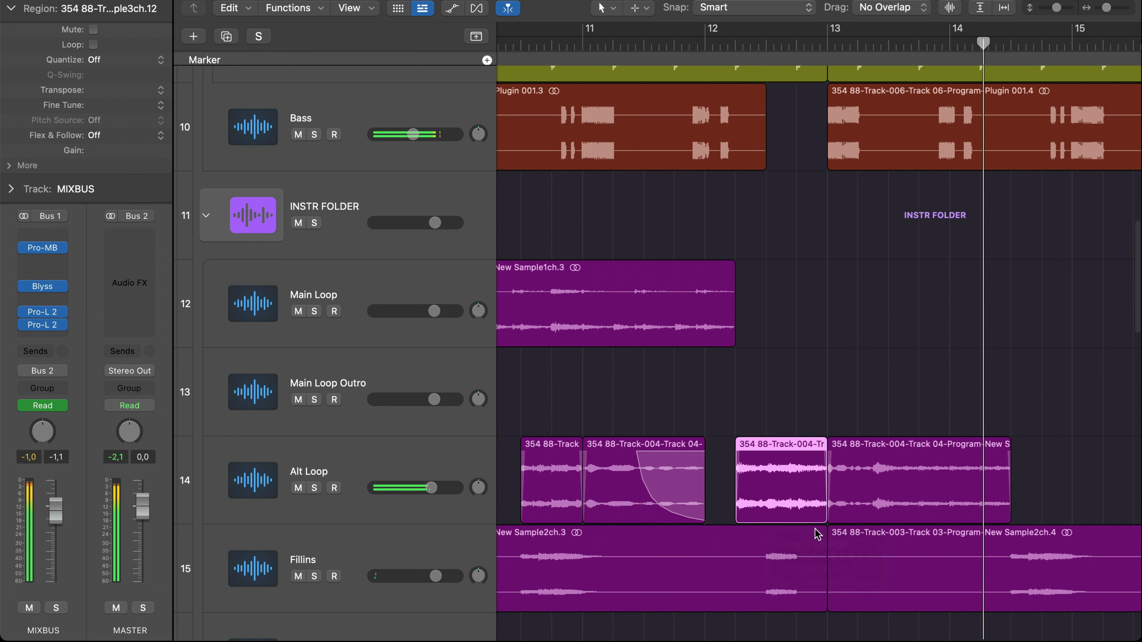
{"action": "left_click", "coordinate": [779, 493]}
{"action": "scroll", "coordinate": [780, 493], "scroll_direction": "left", "scroll_amount": 15}
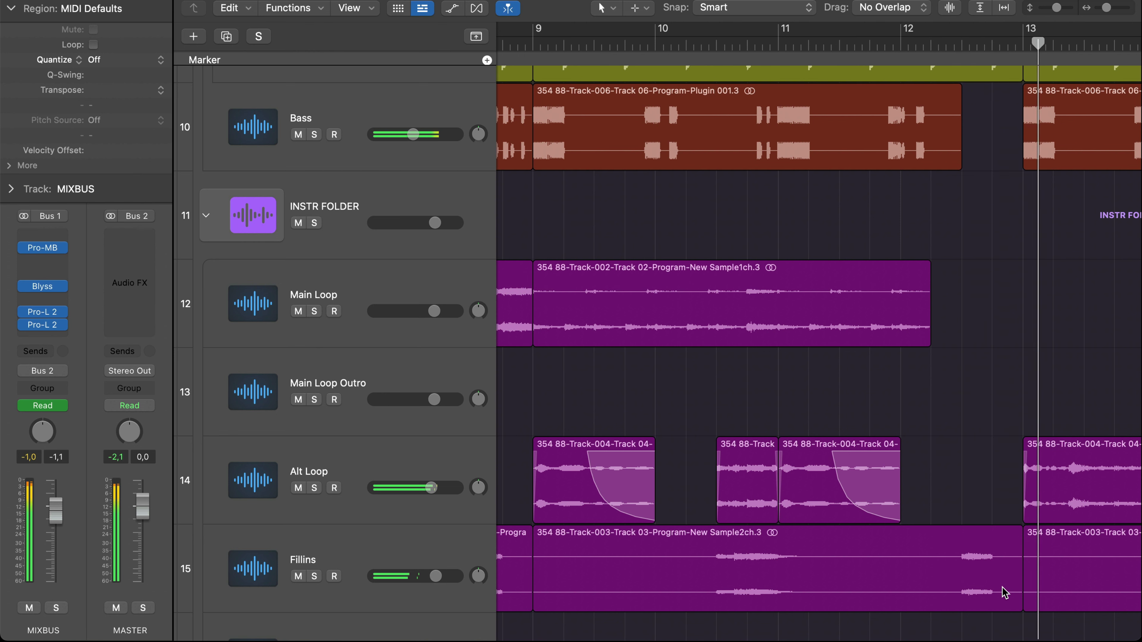
Step: Shorten the Fillins region before bar 13 so it ends at bar 12 beat 2, level with the Main Loop region
{"action": "scroll", "coordinate": [1012, 563], "scroll_direction": "down", "scroll_amount": 3}
{"action": "scroll", "coordinate": [1012, 563], "scroll_direction": "down", "scroll_amount": 2}
{"action": "scroll", "coordinate": [1012, 563], "scroll_direction": "left", "scroll_amount": 8}
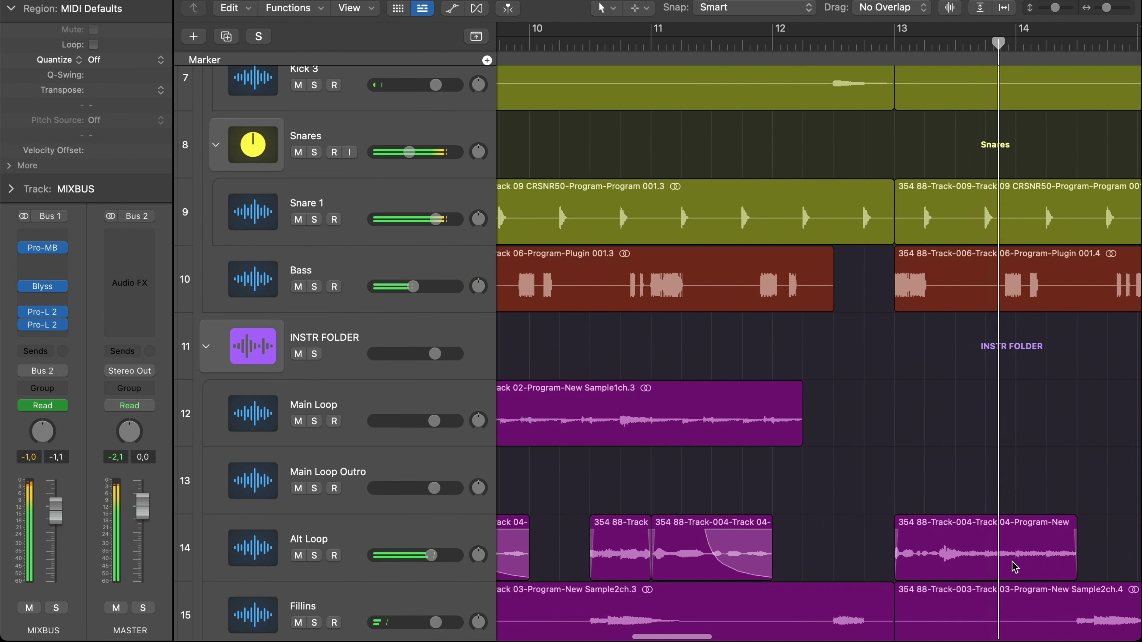
{"action": "scroll", "coordinate": [1012, 563], "scroll_direction": "down", "scroll_amount": 4}
{"action": "left_click_drag", "start_coordinate": [896, 545], "coordinate": [808, 545]}
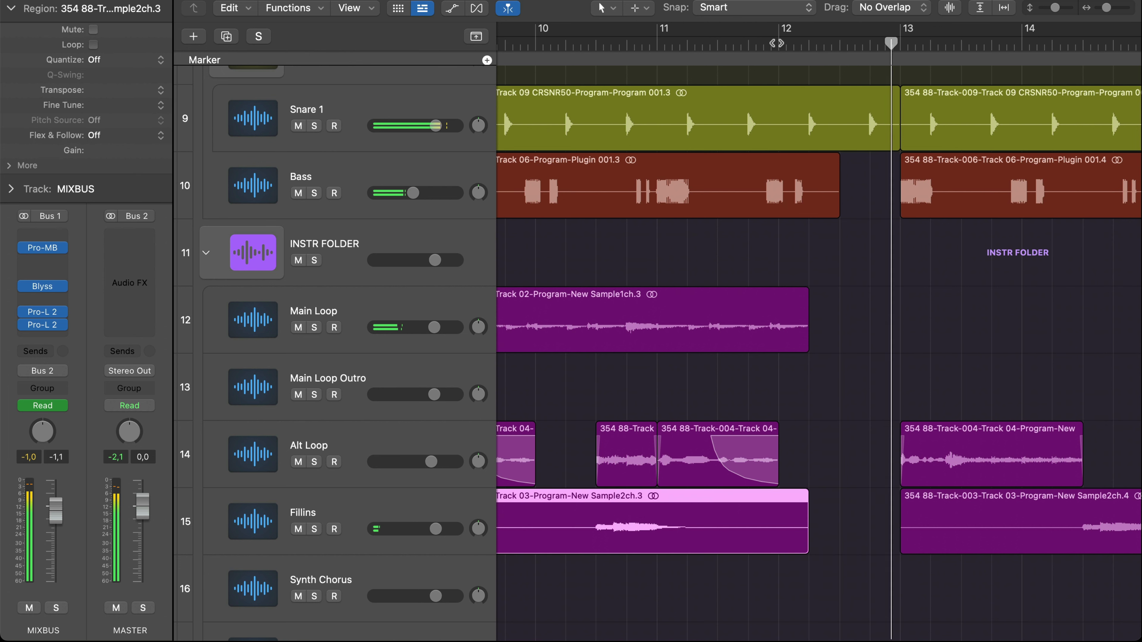
Step: Listen to the dropout leading into bar 13 and examine the drum, bass and instrument regions across bars 13 to 17
{"action": "scroll", "coordinate": [862, 170], "scroll_direction": "right", "scroll_amount": 5}
{"action": "scroll", "coordinate": [862, 170], "scroll_direction": "up", "scroll_amount": 3}
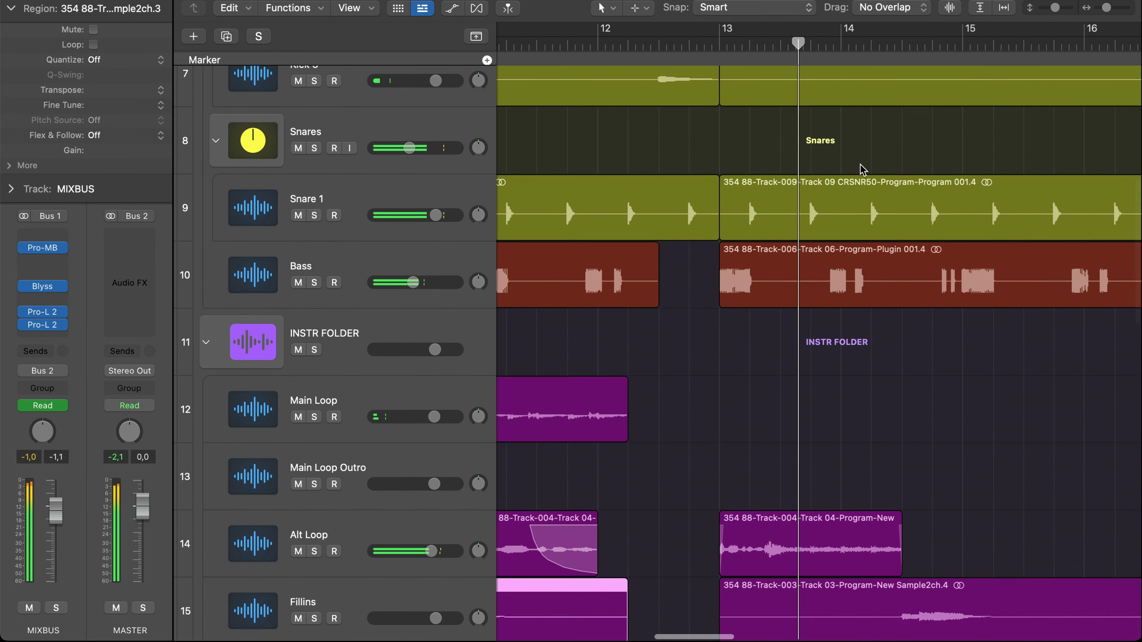
{"action": "scroll", "coordinate": [861, 164], "scroll_direction": "down", "scroll_amount": 2}
{"action": "left_click", "coordinate": [873, 430]}
{"action": "key", "text": "space"}
{"action": "scroll", "coordinate": [873, 431], "scroll_direction": "right", "scroll_amount": 4}
{"action": "scroll", "coordinate": [873, 431], "scroll_direction": "up", "scroll_amount": 1}
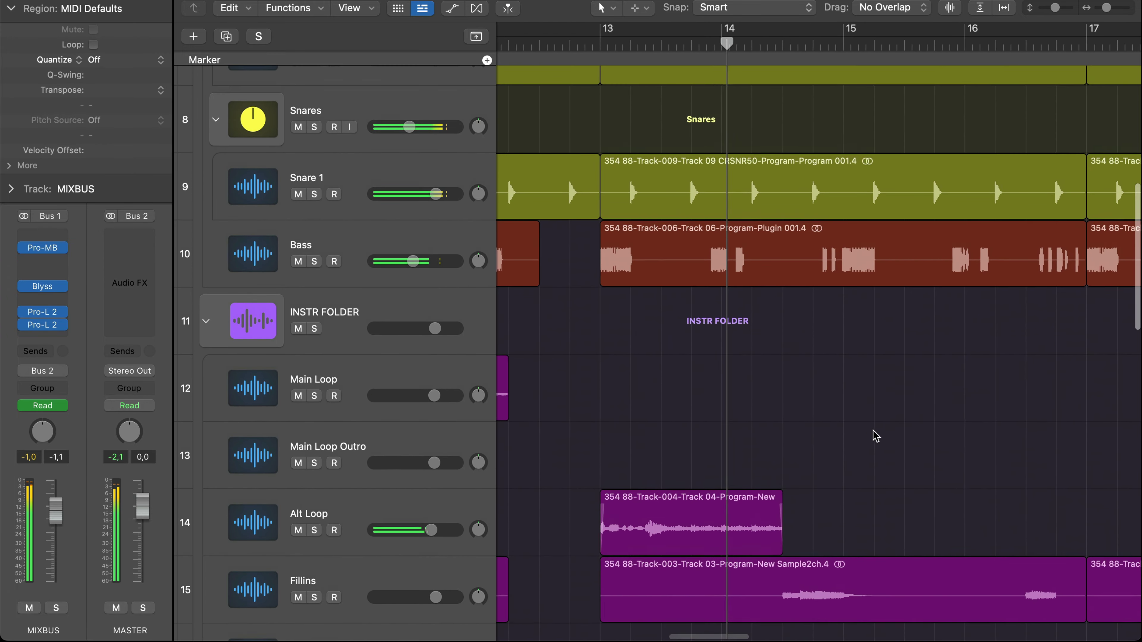
Step: Listen to the transition from bar 16 into bar 17 and the one from bar 20 into the CHORUS at bar 21
{"action": "scroll", "coordinate": [874, 432], "scroll_direction": "down", "scroll_amount": 6}
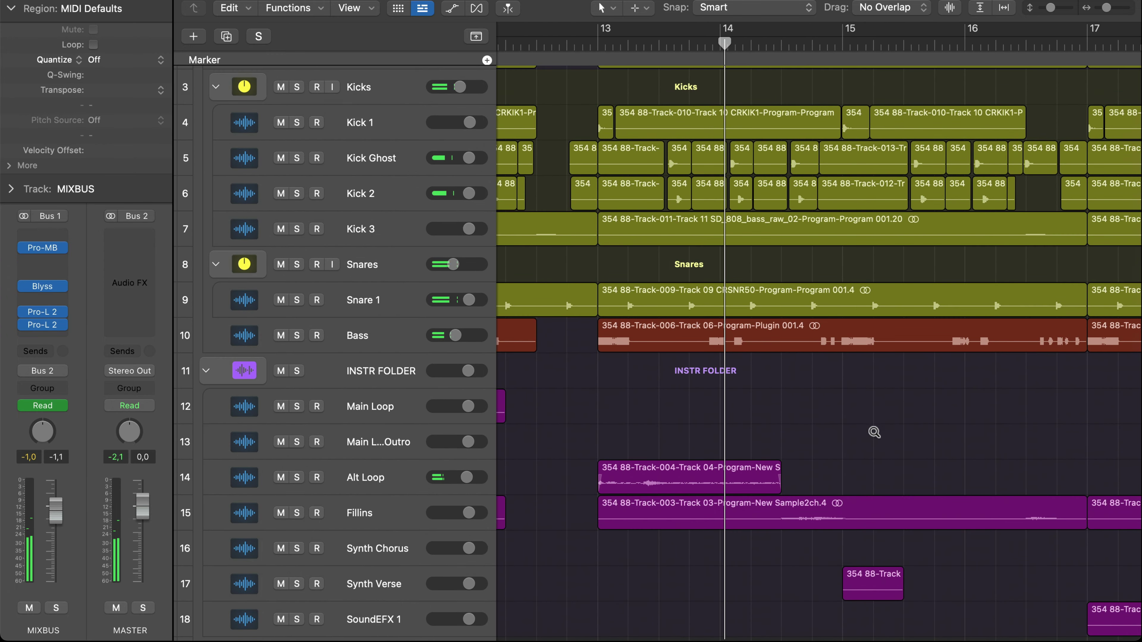
{"action": "scroll", "coordinate": [874, 433], "scroll_direction": "up", "scroll_amount": 3}
{"action": "left_click", "coordinate": [999, 41]}
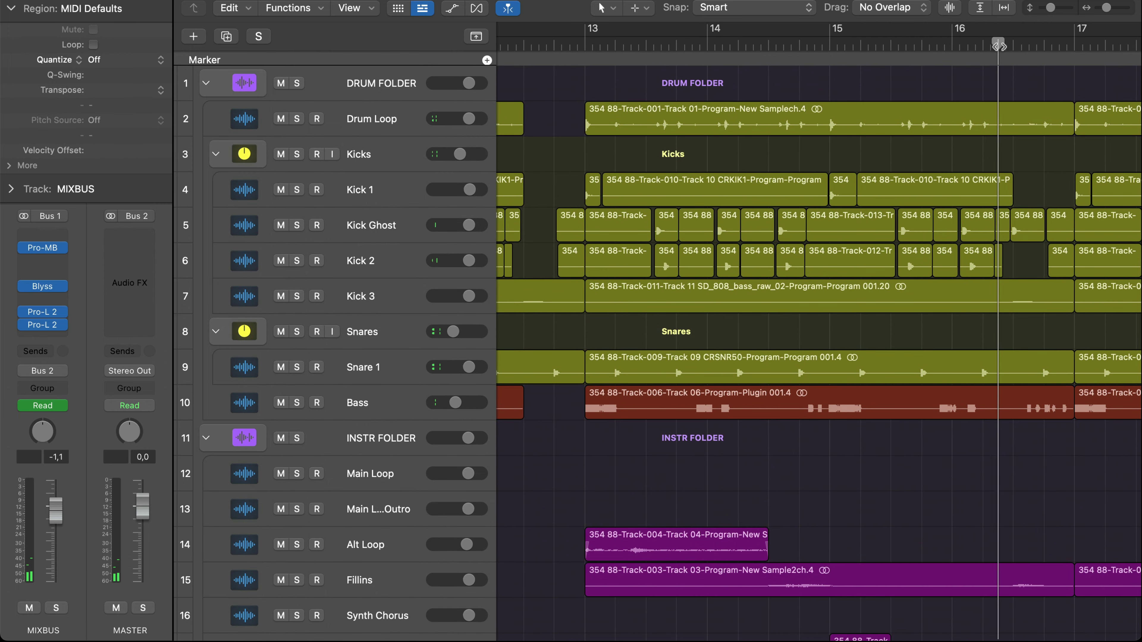
{"action": "key", "text": "space"}
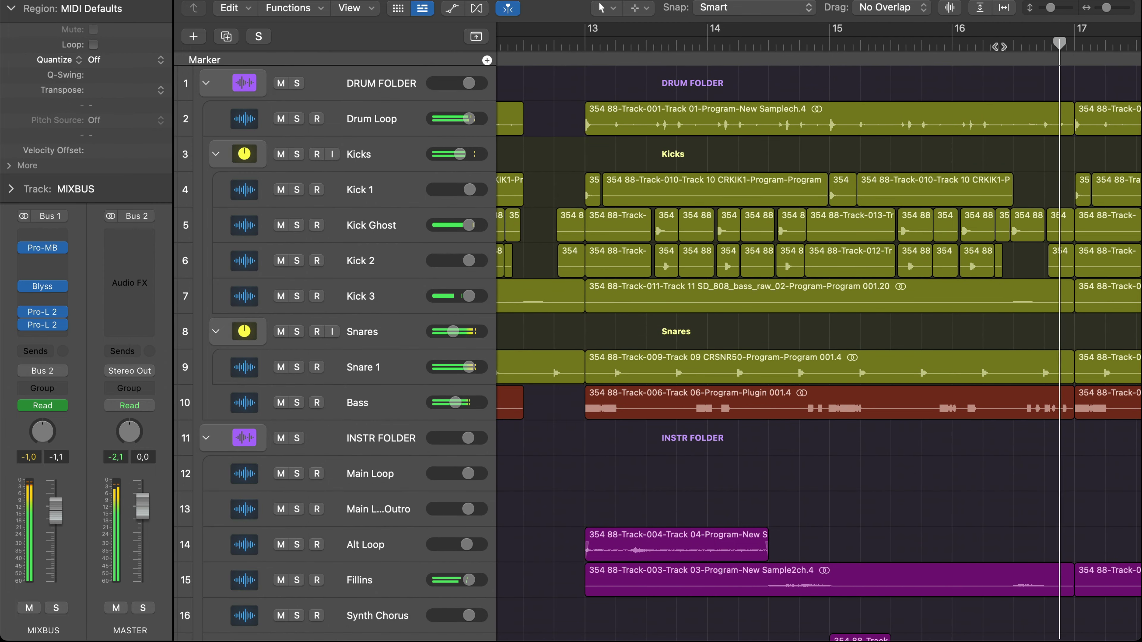
{"action": "scroll", "coordinate": [998, 46], "scroll_direction": "right", "scroll_amount": 2}
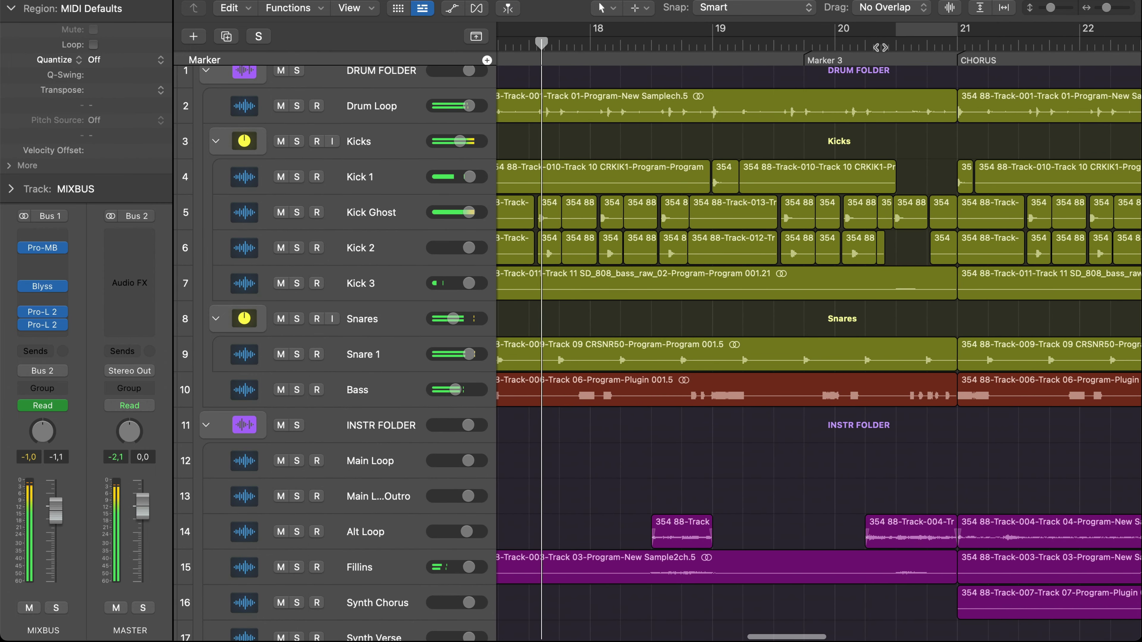
{"action": "left_click", "coordinate": [866, 46]}
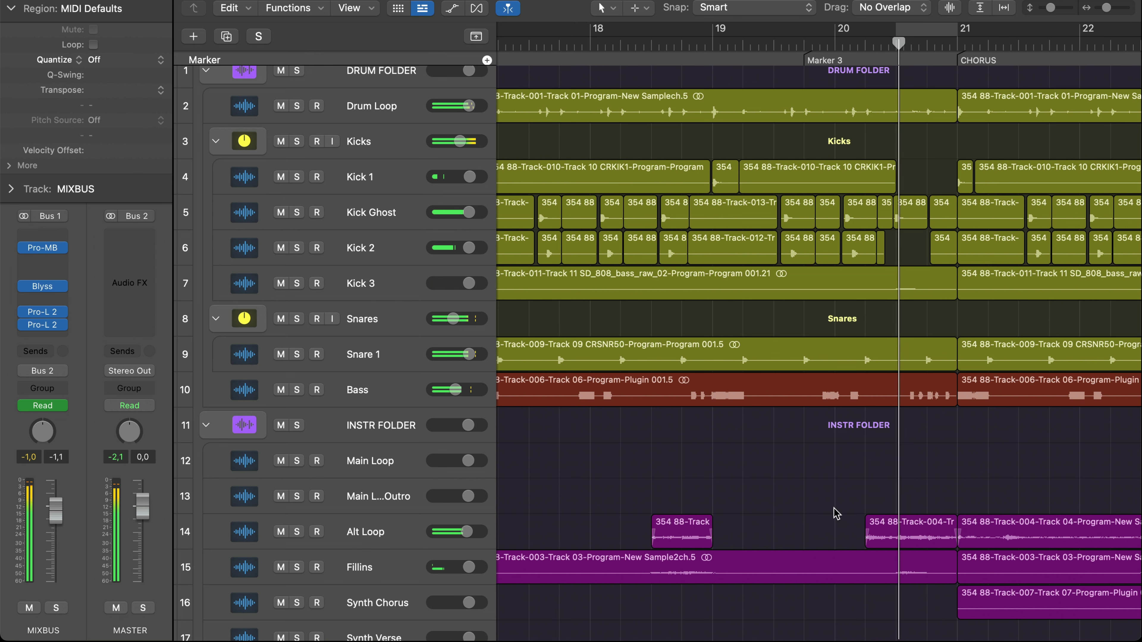
Step: Show the Pro-Q 3 Band 2 Frequency automation on the Alt Loop track at the short region before the CHORUS marker
{"action": "left_click", "coordinate": [892, 540]}
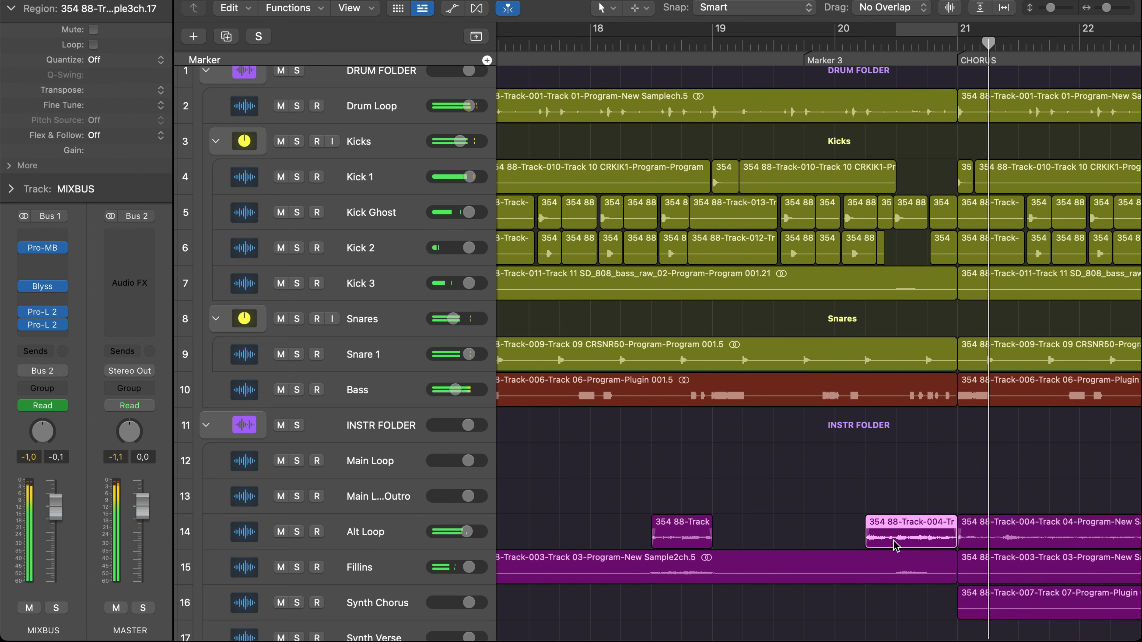
{"action": "left_click", "coordinate": [894, 544]}
{"action": "left_click", "coordinate": [894, 544]}
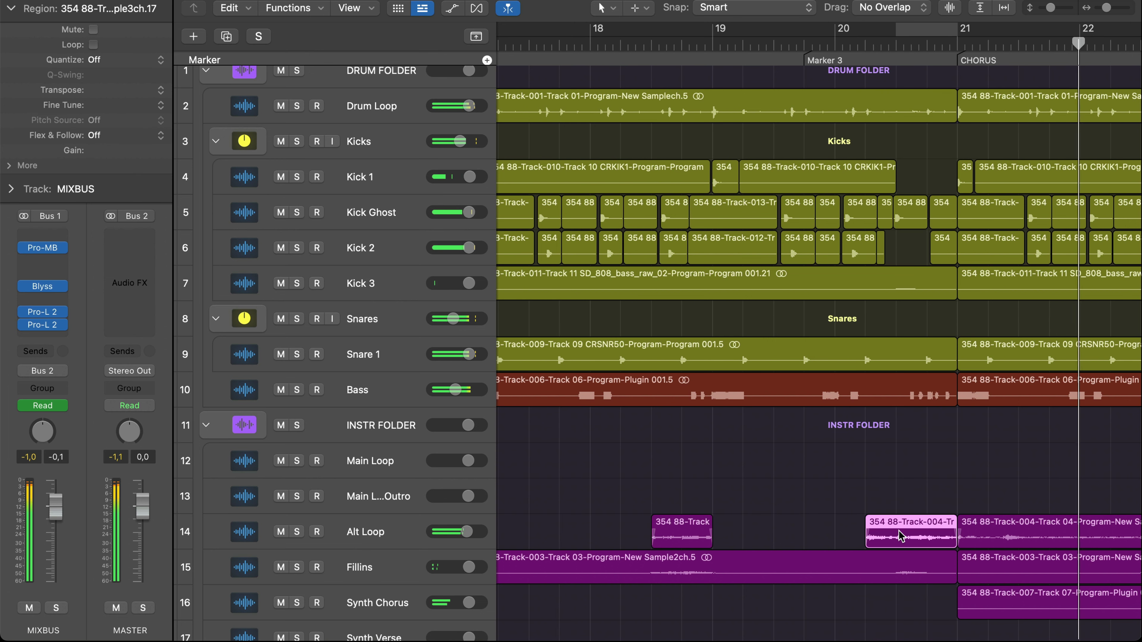
{"action": "key", "text": "a"}
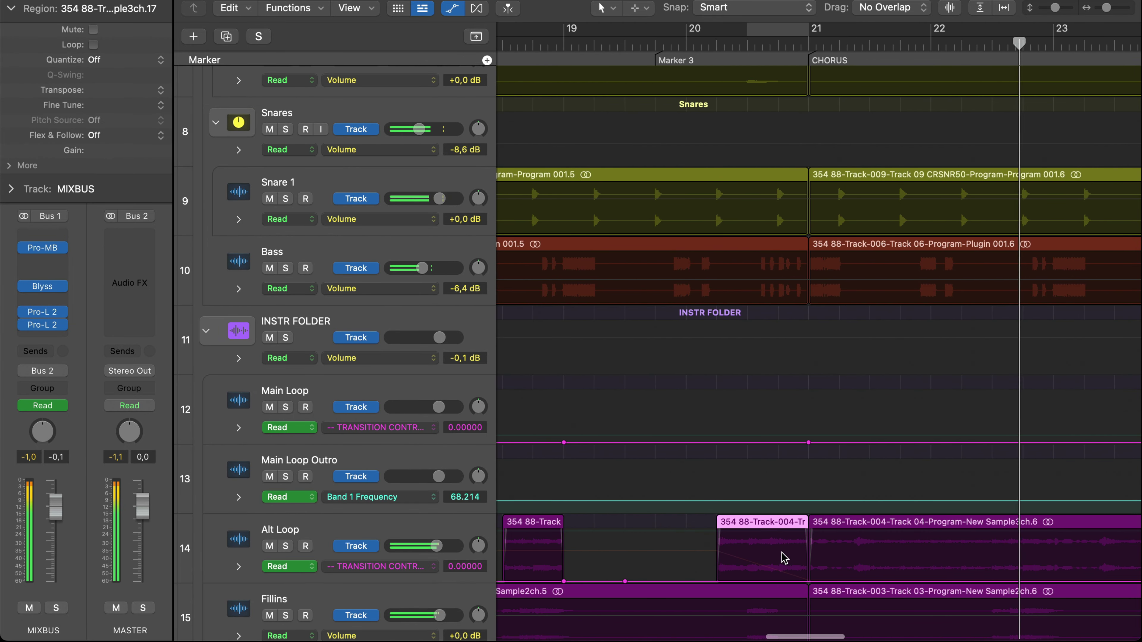
{"action": "left_click", "coordinate": [360, 566]}
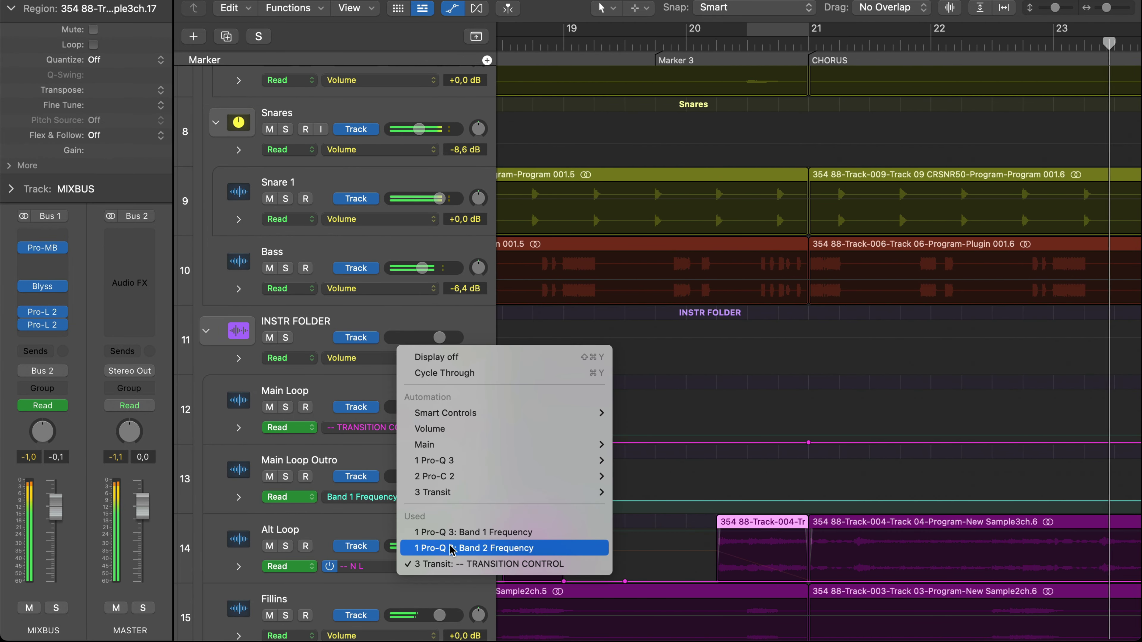
{"action": "left_click", "coordinate": [460, 548]}
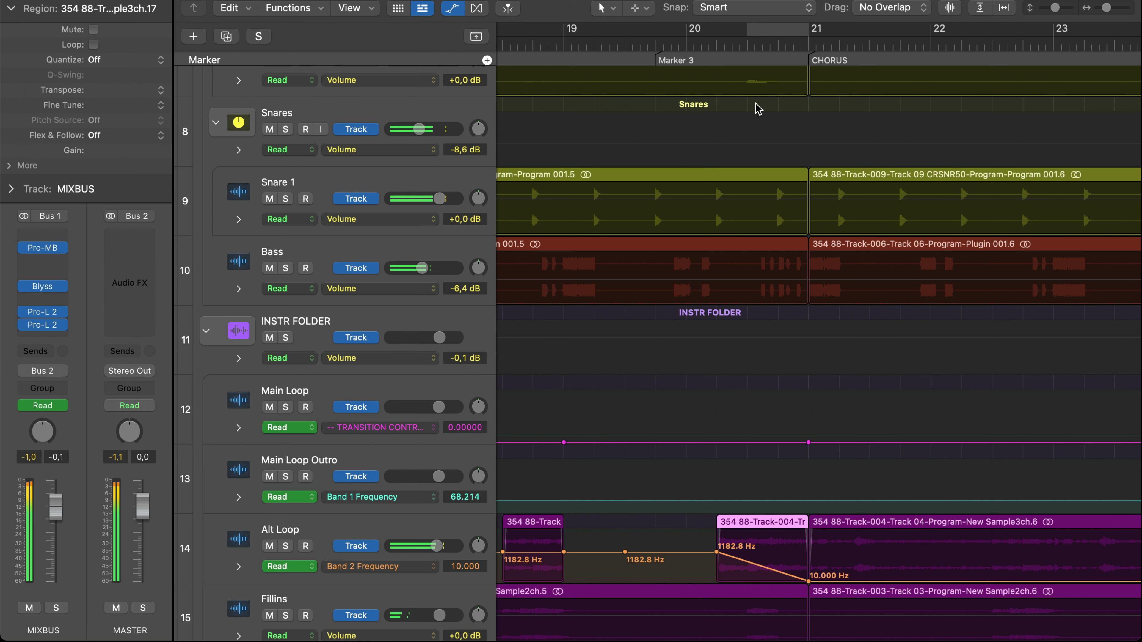
Step: Reshape the Alt Loop's Band 2 Frequency sweep to rise from about 61 Hz at bar 20 beat 2 to 29986 Hz at bar 21, and audition it
{"action": "left_click", "coordinate": [718, 58]}
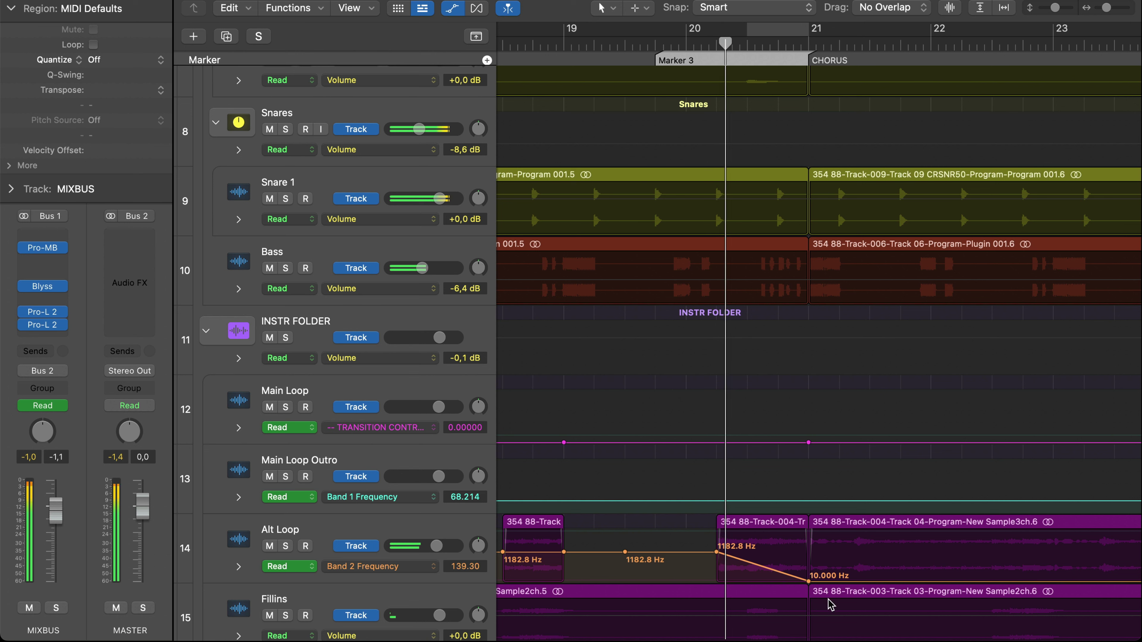
{"action": "left_click", "coordinate": [793, 577]}
{"action": "left_click_drag", "start_coordinate": [793, 578], "coordinate": [808, 532]}
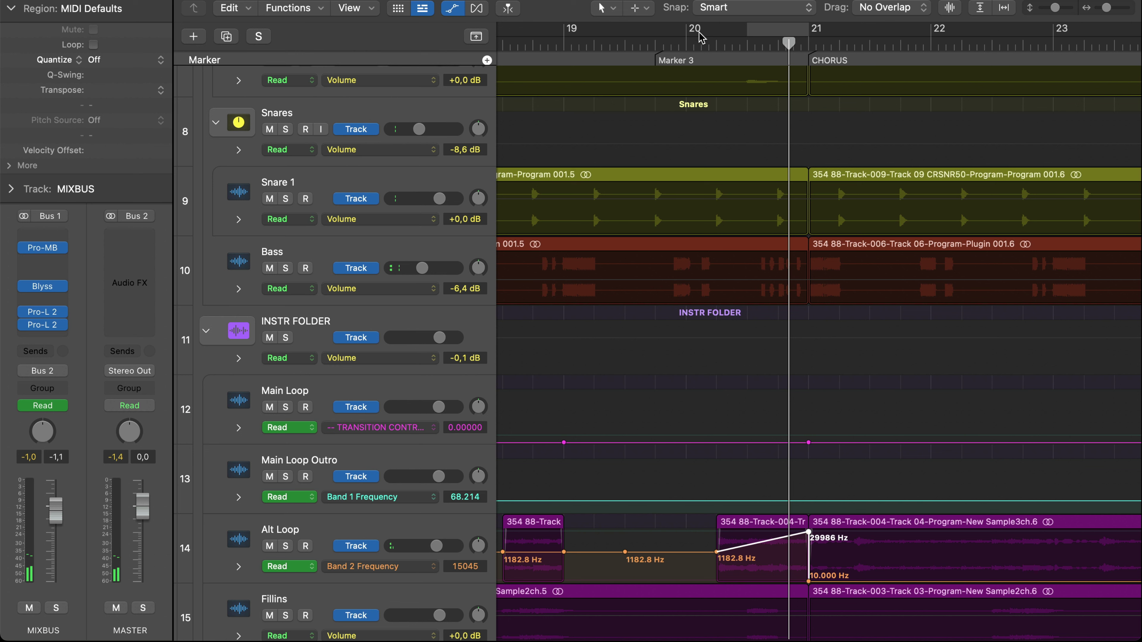
{"action": "left_click", "coordinate": [708, 44]}
{"action": "key", "text": "space"}
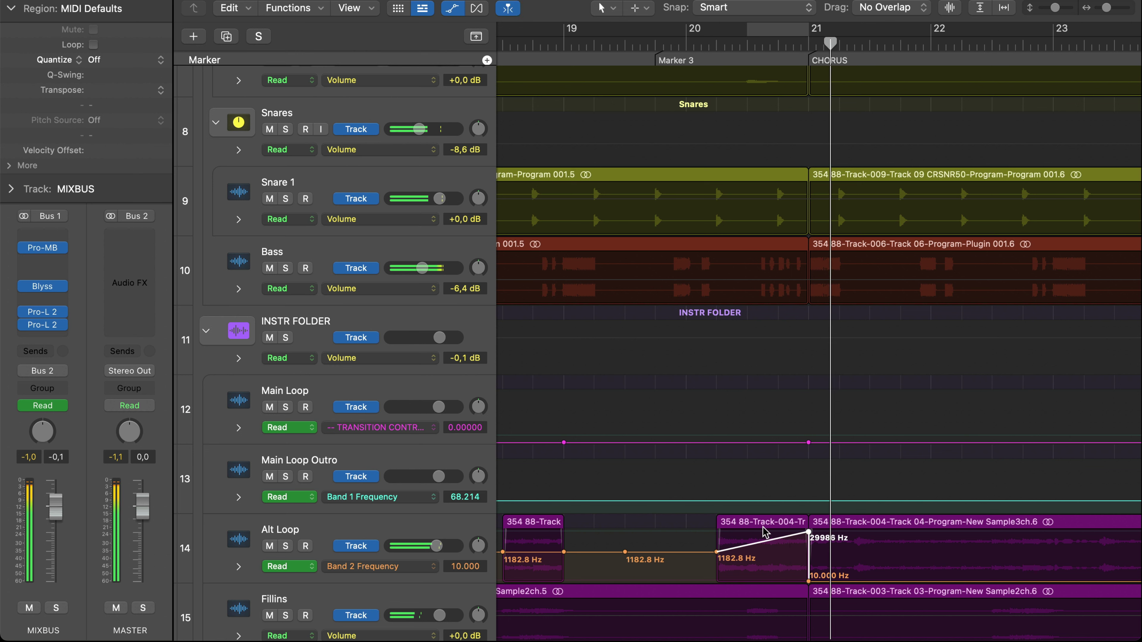
{"action": "left_click_drag", "start_coordinate": [716, 553], "coordinate": [717, 571]}
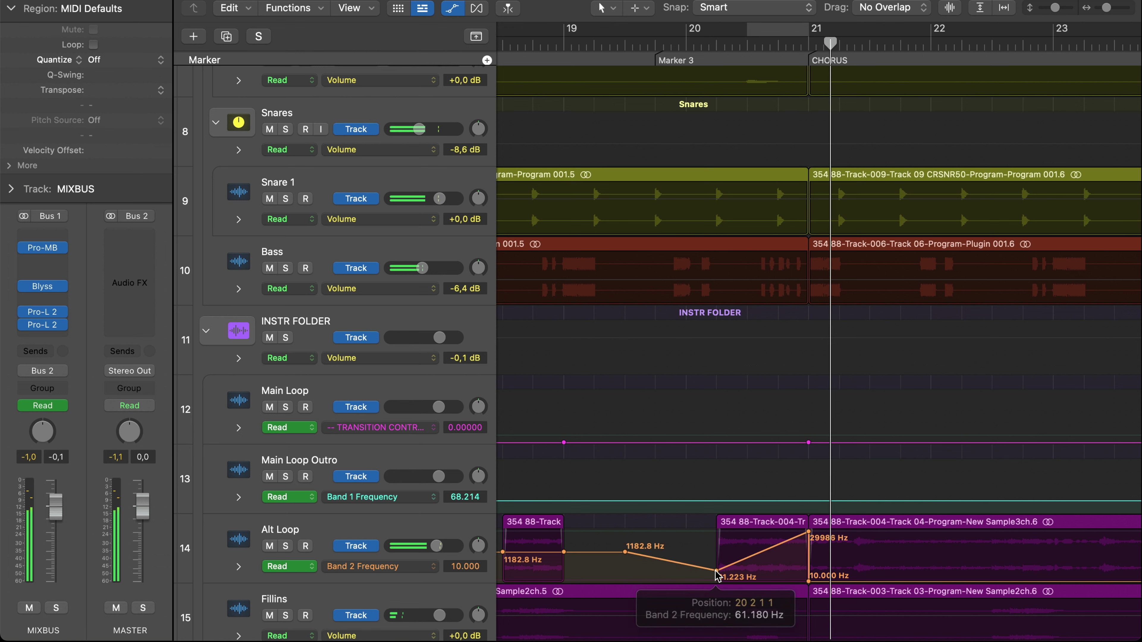
{"action": "left_click", "coordinate": [724, 44]}
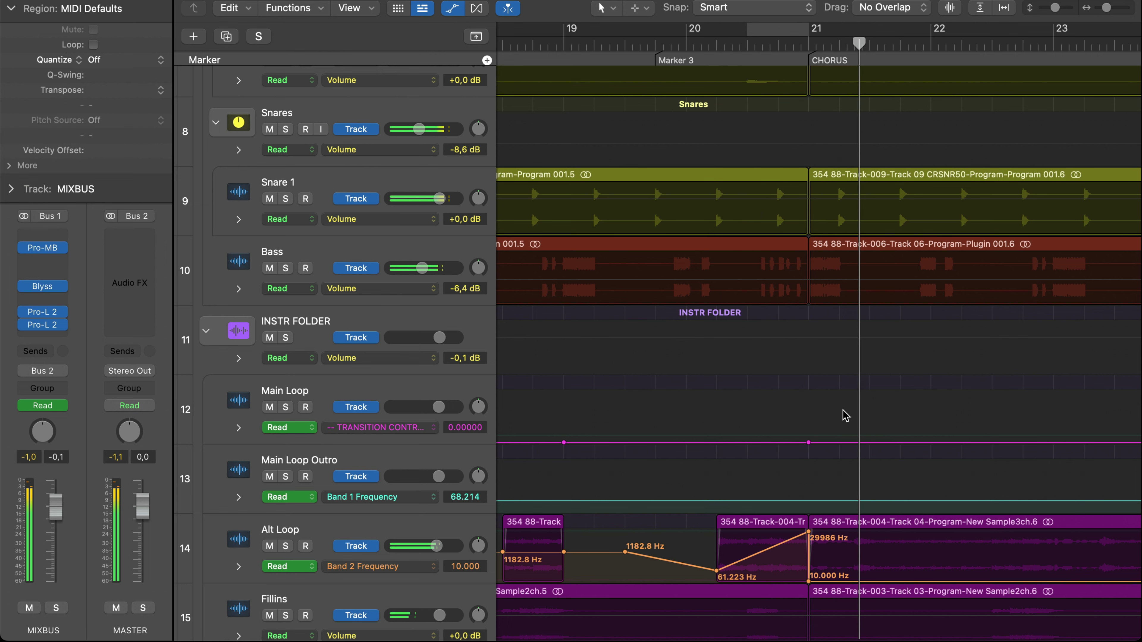
Step: Create a TRANSITION CONTROL ramp on the Main Loop from 0 at bar 36 beat 3 to about 61.64 at bar 37, and play it
{"action": "scroll", "coordinate": [845, 416], "scroll_direction": "down", "scroll_amount": 6}
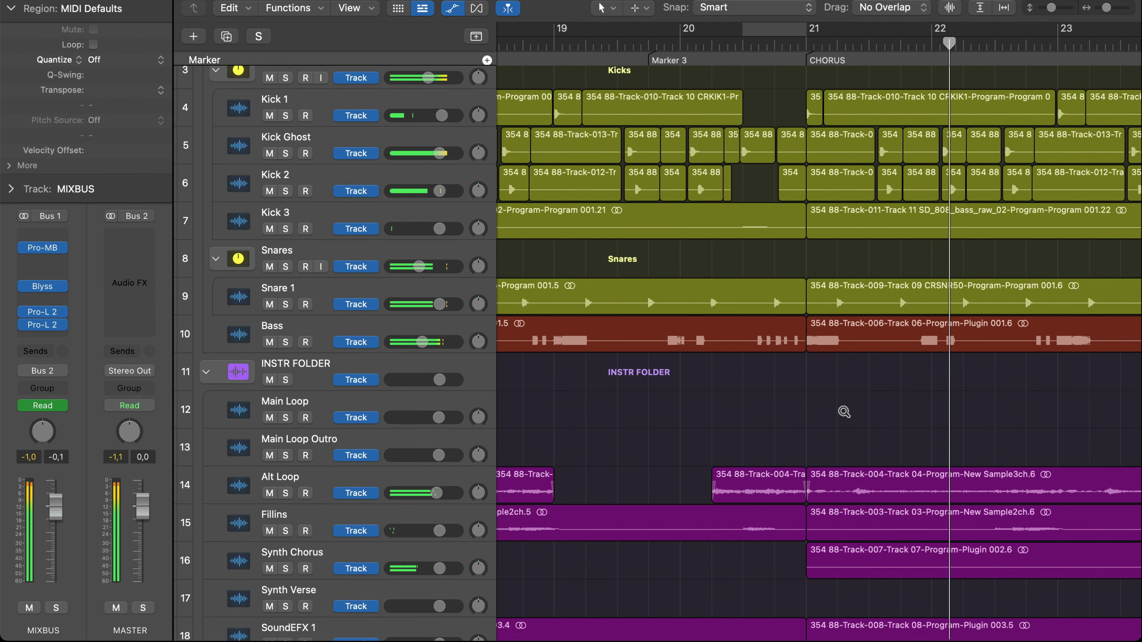
{"action": "key", "text": "a"}
{"action": "left_click", "coordinate": [413, 404]}
{"action": "left_click", "coordinate": [418, 403]}
{"action": "left_click_drag", "start_coordinate": [596, 402], "coordinate": [747, 389]}
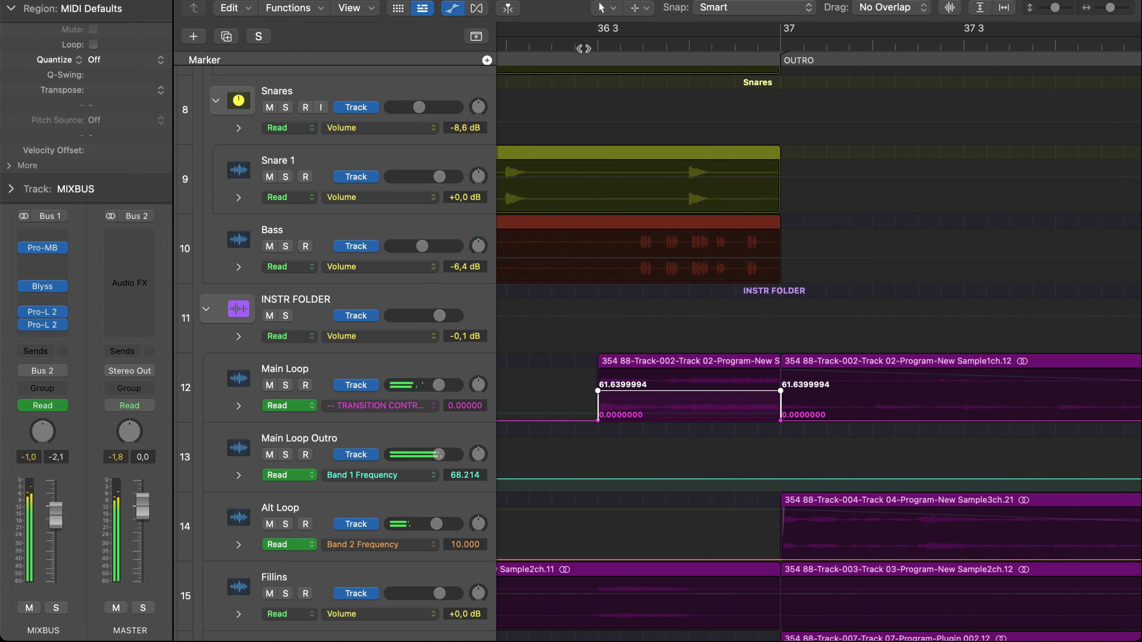
{"action": "key", "text": "space"}
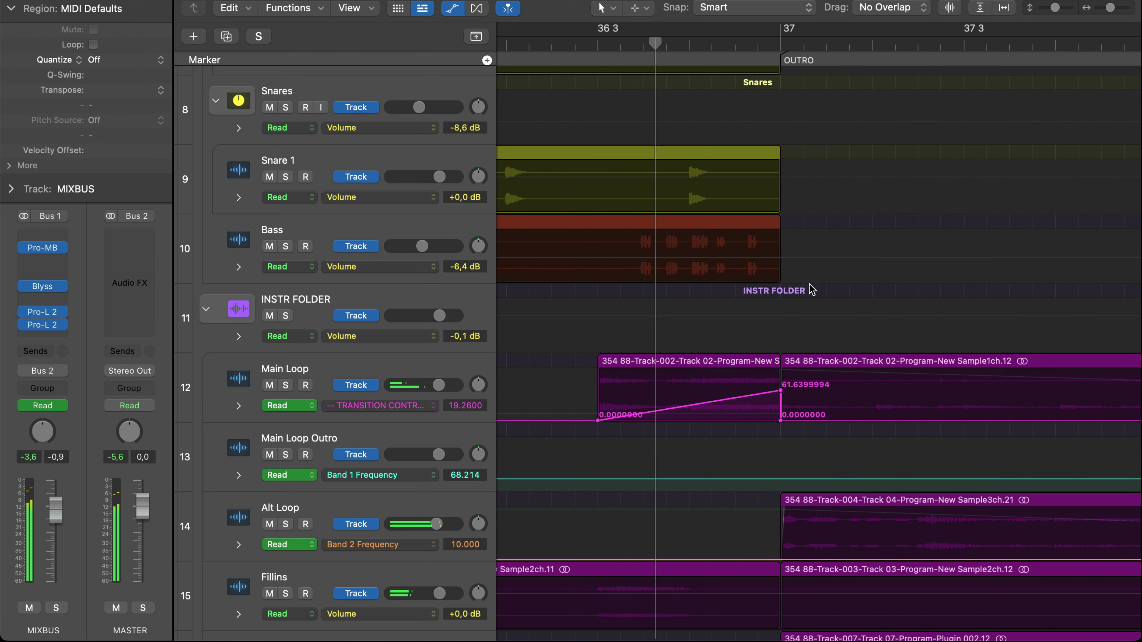
Step: Lower the end of the Main Loop's TRANSITION CONTROL ramp to about 49.33 and move its start to about 36 3 3 232
{"action": "mouse_move", "coordinate": [781, 390]}
{"action": "left_mouse_down"}
{"action": "mouse_move", "coordinate": [780, 348]}
{"action": "mouse_move", "coordinate": [781, 397]}
{"action": "left_mouse_up"}
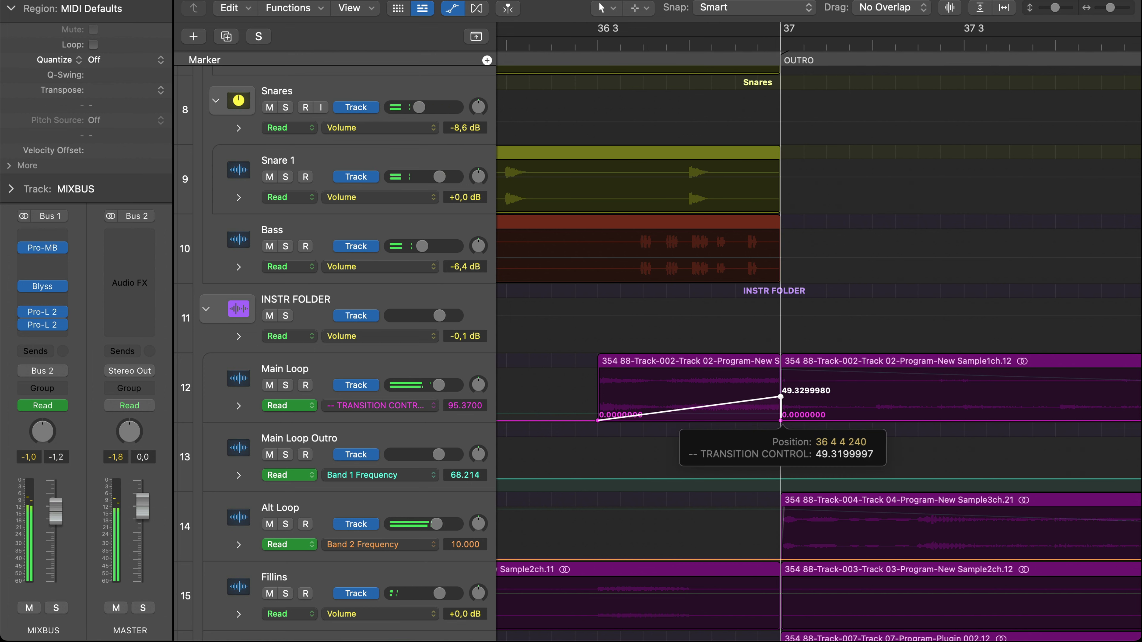
{"action": "left_click", "coordinate": [717, 38]}
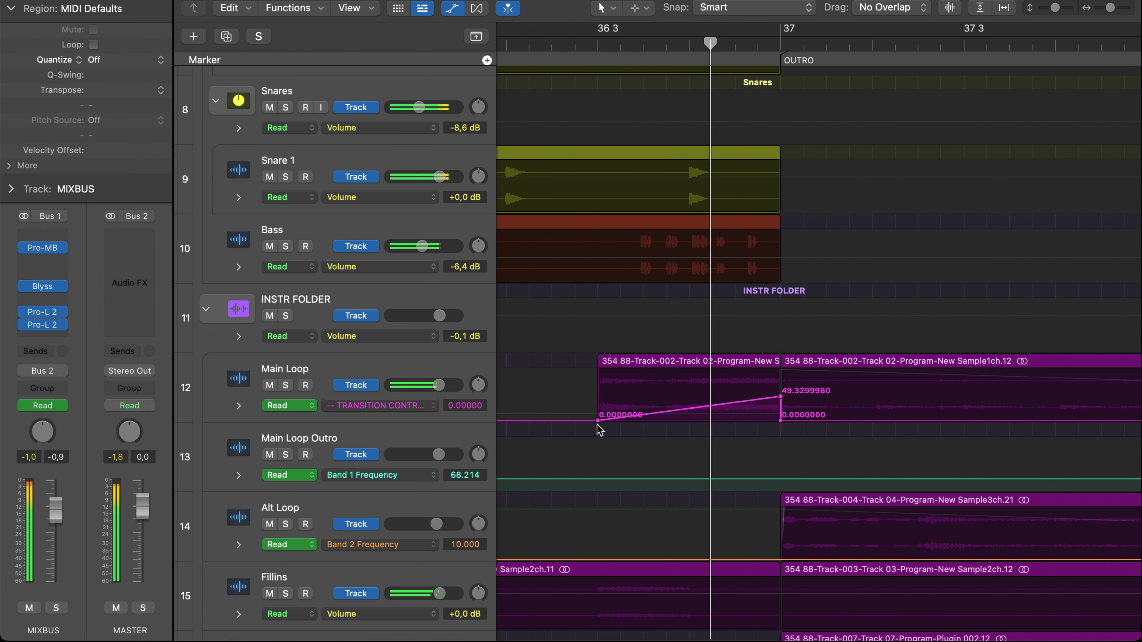
{"action": "left_click_drag", "start_coordinate": [598, 420], "coordinate": [665, 420]}
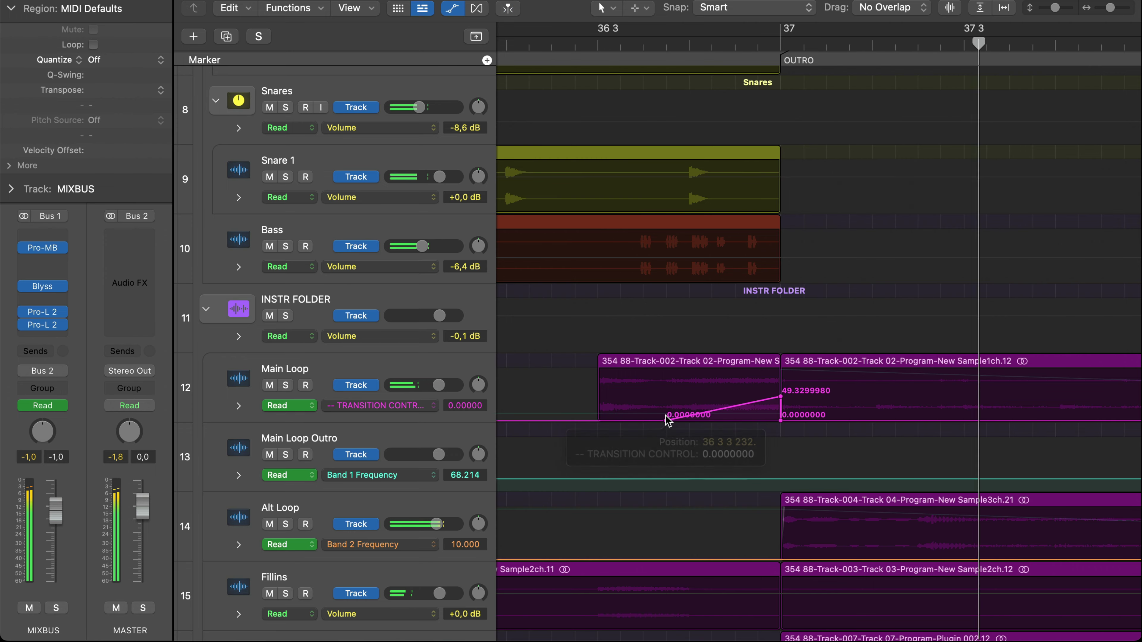
Step: Examine the whole arrangement from INTRO to OUTRO across the drum, bass and instrument tracks
{"action": "key", "text": "super+Left"}
{"action": "key", "text": "super+Left"}
{"action": "key", "text": "super+Left"}
{"action": "key", "text": "super+Left"}
{"action": "key", "text": "super+Up"}
{"action": "key", "text": "super+Up"}
{"action": "key", "text": "super+Up"}
{"action": "key", "text": "super+Up"}
{"action": "key", "text": "super+Up"}
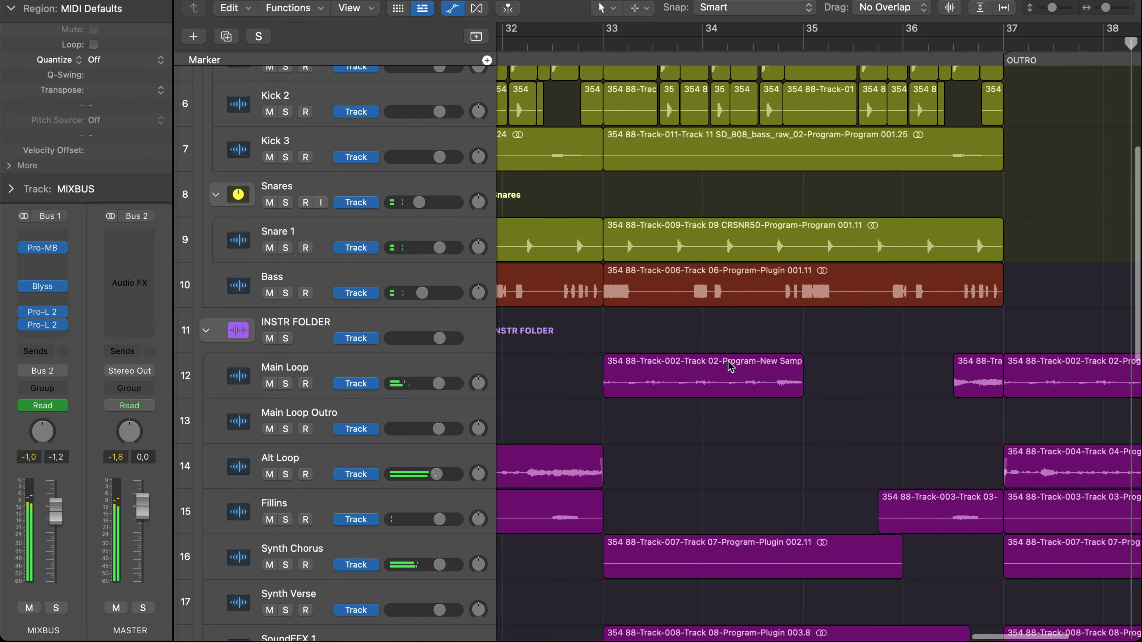
{"action": "key", "text": "super+Left"}
{"action": "key", "text": "super+Left"}
{"action": "key", "text": "super+Left"}
{"action": "key", "text": "super+Up"}
{"action": "key", "text": "super+Up"}
{"action": "key", "text": "super+Left"}
{"action": "key", "text": "super+Left"}
{"action": "key", "text": "super+Left"}
{"action": "key", "text": "super+Left"}
{"action": "key", "text": "super+Up"}
{"action": "key", "text": "super+Up"}
{"action": "key", "text": "super+Up"}
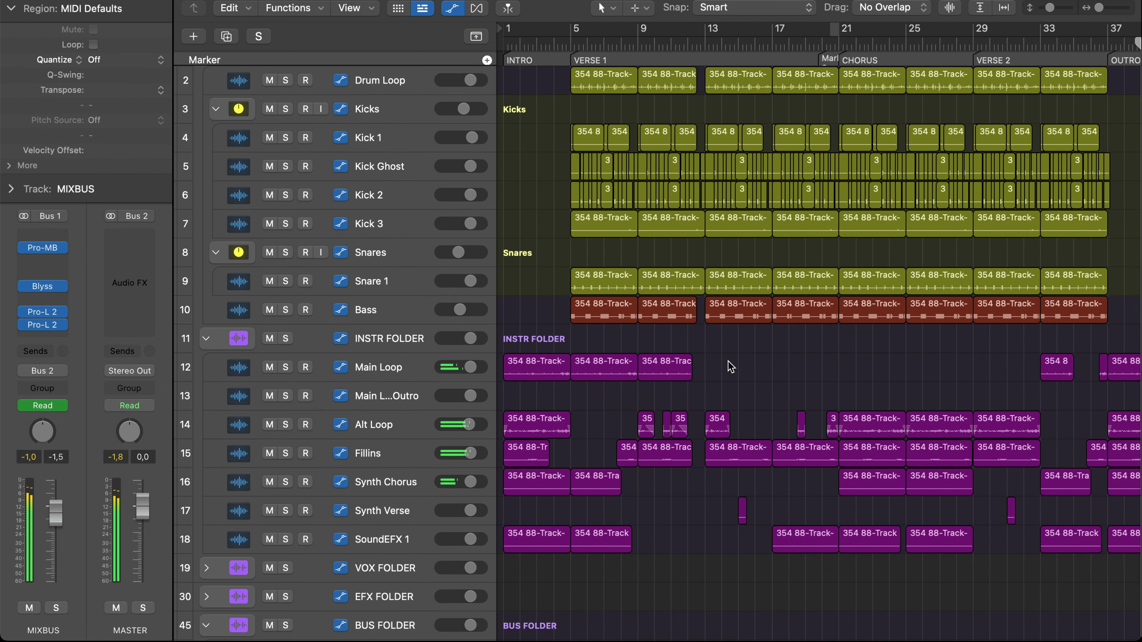
{"action": "key", "text": "super+Right"}
{"action": "key", "text": "super+Left"}
{"action": "key", "text": "super+Up"}
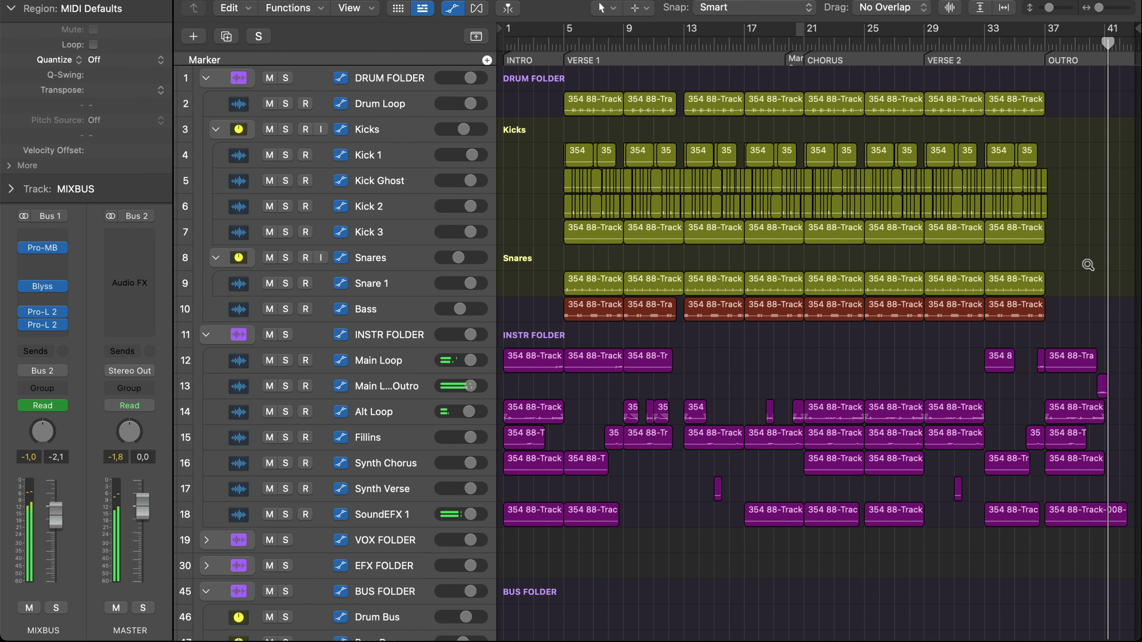
Step: Move the project end to bar 45
{"action": "scroll", "coordinate": [1088, 264], "scroll_direction": "down", "scroll_amount": 6}
{"action": "scroll", "coordinate": [1088, 269], "scroll_direction": "down", "scroll_amount": 8}
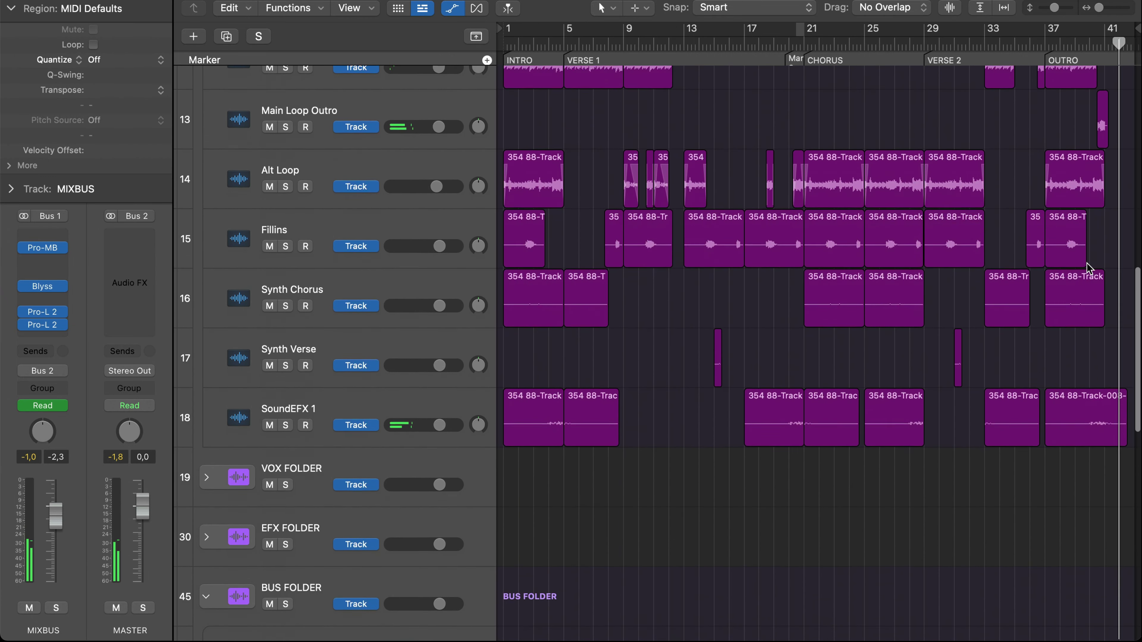
{"action": "mouse_move", "coordinate": [1136, 29]}
{"action": "left_mouse_down"}
{"action": "mouse_move", "coordinate": [1119, 18]}
{"action": "mouse_move", "coordinate": [1110, 27]}
{"action": "mouse_move", "coordinate": [1106, 105]}
{"action": "mouse_move", "coordinate": [1086, 114]}
{"action": "left_mouse_up"}
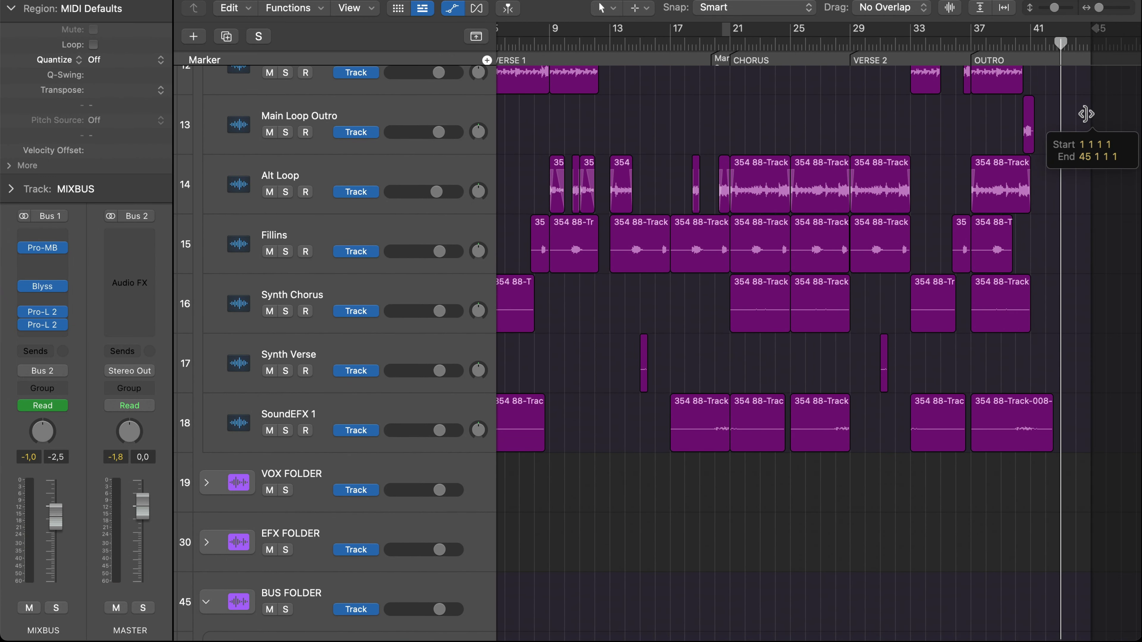
{"action": "left_click_drag", "start_coordinate": [1107, 45], "coordinate": [1135, 46]}
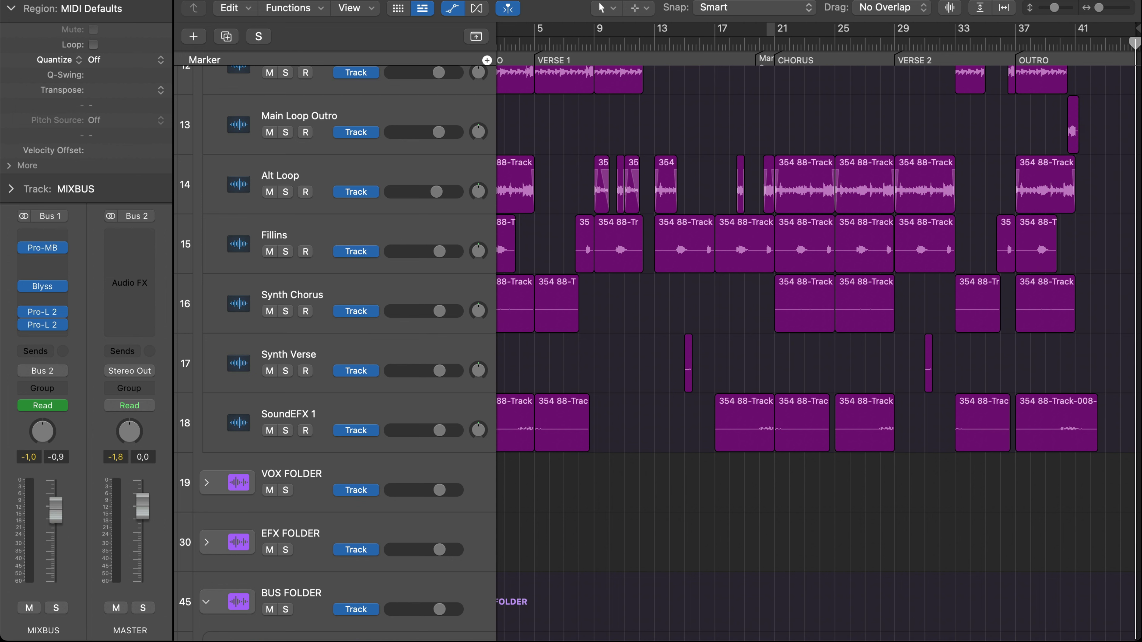
Step: Play the song from the beginning into VERSE 1 and examine the drum, bass and instrument regions
{"action": "key", "text": "Return"}
{"action": "key", "text": "space"}
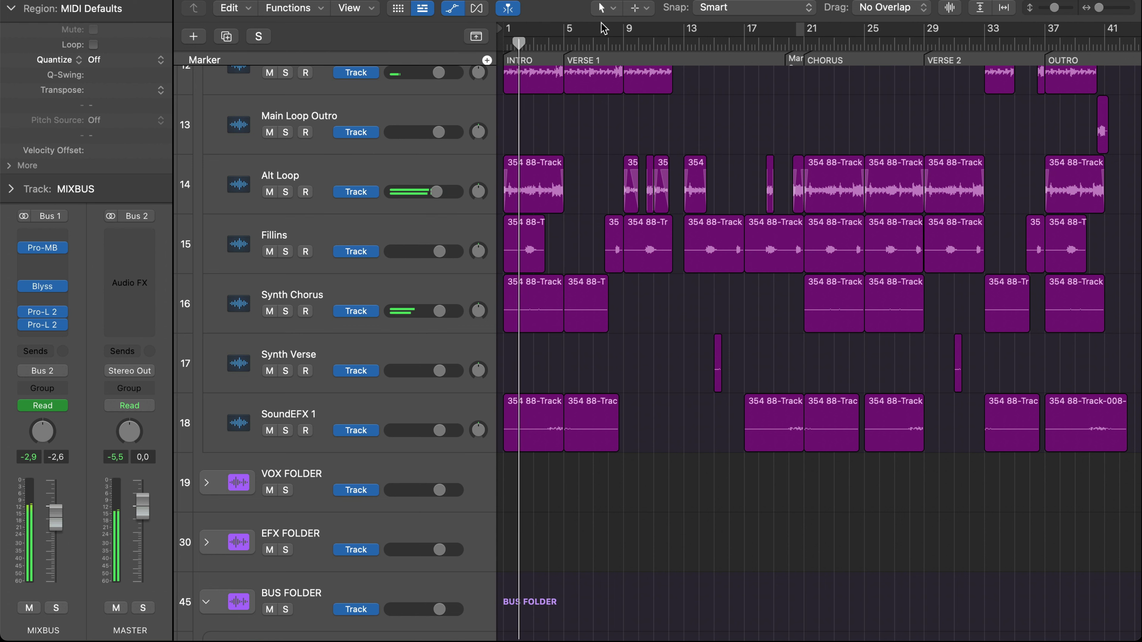
{"action": "scroll", "coordinate": [653, 173], "scroll_direction": "down", "scroll_amount": 8}
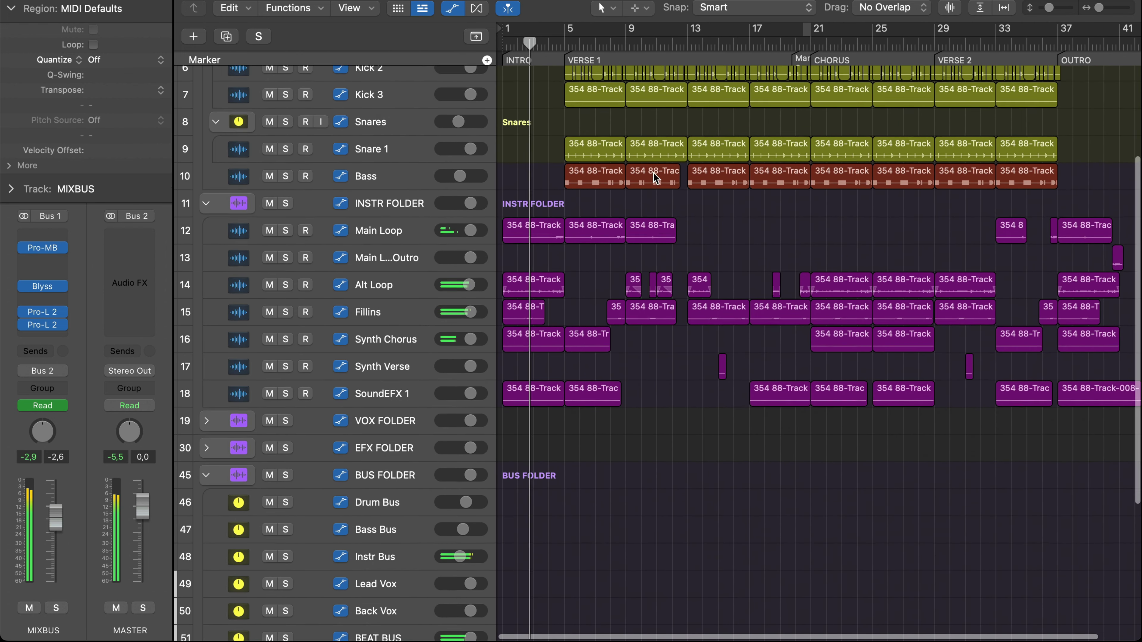
{"action": "scroll", "coordinate": [653, 173], "scroll_direction": "up", "scroll_amount": 5}
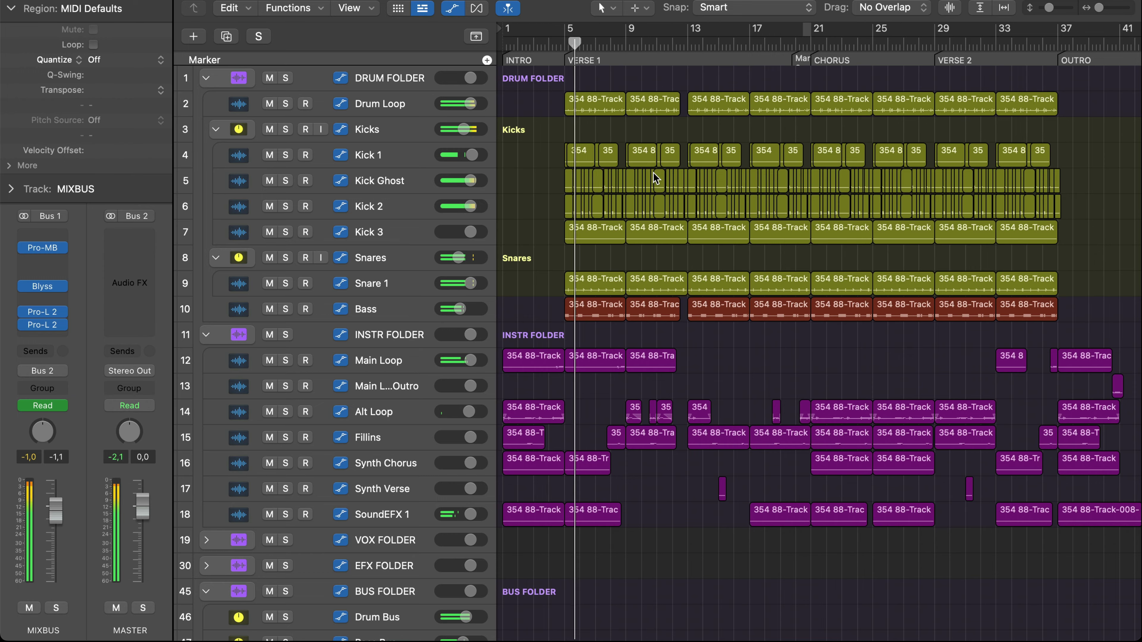
Step: Trim the Bass region's start at bar 5 by about one and a half beats, and delete its section from about bar 7 beat 3 to bar 8 beat 3
{"action": "key", "text": "super+Right"}
{"action": "key", "text": "super+Right"}
{"action": "key", "text": "super+Down"}
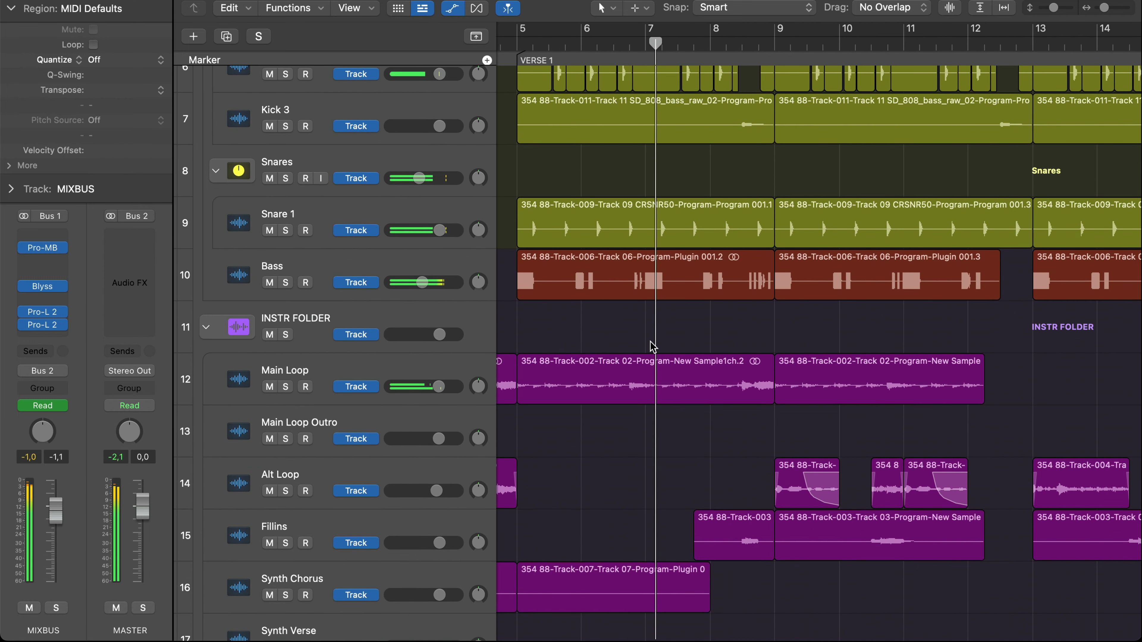
{"action": "left_click_drag", "start_coordinate": [519, 298], "coordinate": [545, 300]}
{"action": "left_click", "coordinate": [507, 42]}
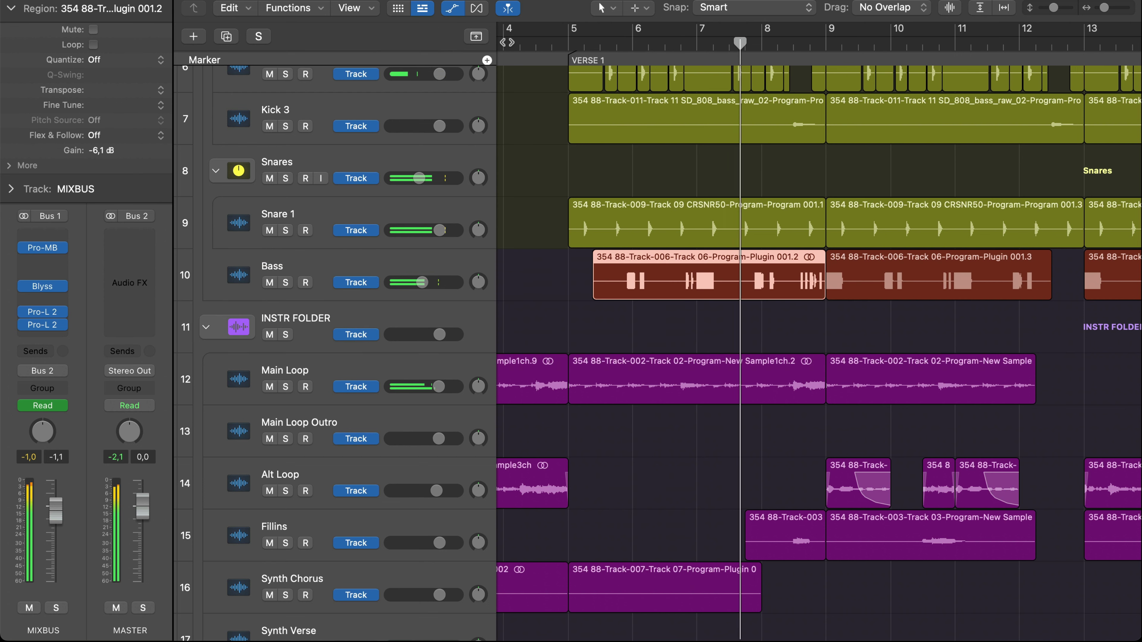
{"action": "left_click_drag", "start_coordinate": [737, 270], "coordinate": [794, 298]}
{"action": "key", "text": "Delete"}
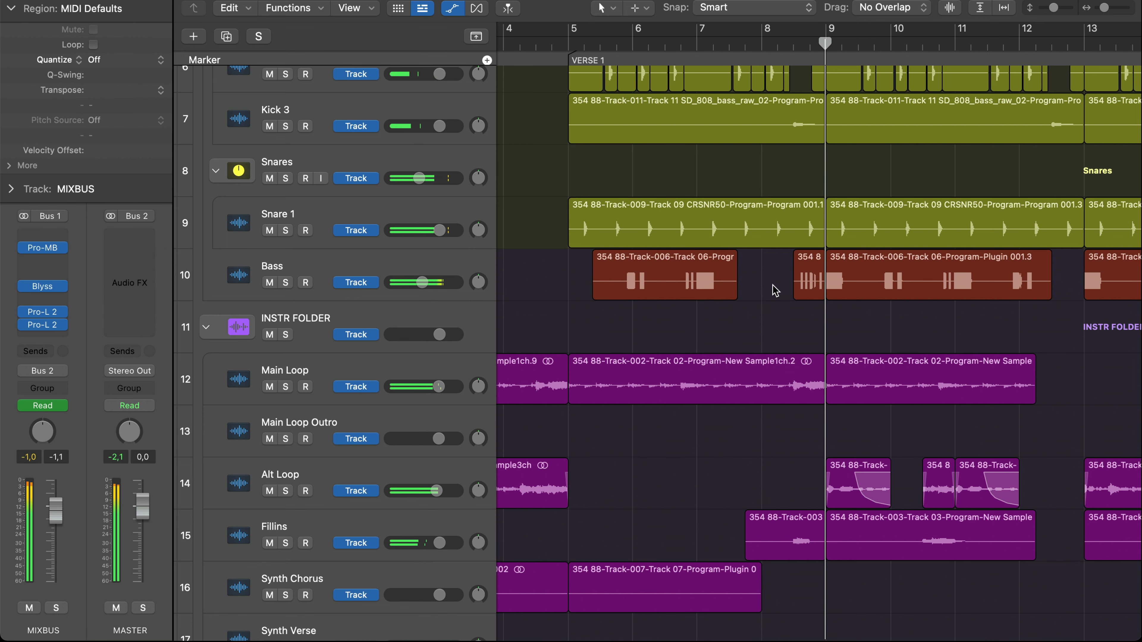
Step: Examine the kick, snare, bass and loop regions around the Bass gap leading into bar 9
{"action": "scroll", "coordinate": [773, 284], "scroll_direction": "right", "scroll_amount": 1}
{"action": "scroll", "coordinate": [773, 285], "scroll_direction": "up", "scroll_amount": 2}
{"action": "scroll", "coordinate": [772, 284], "scroll_direction": "right", "scroll_amount": 4}
{"action": "key", "text": "super+Left"}
{"action": "key", "text": "super+Left"}
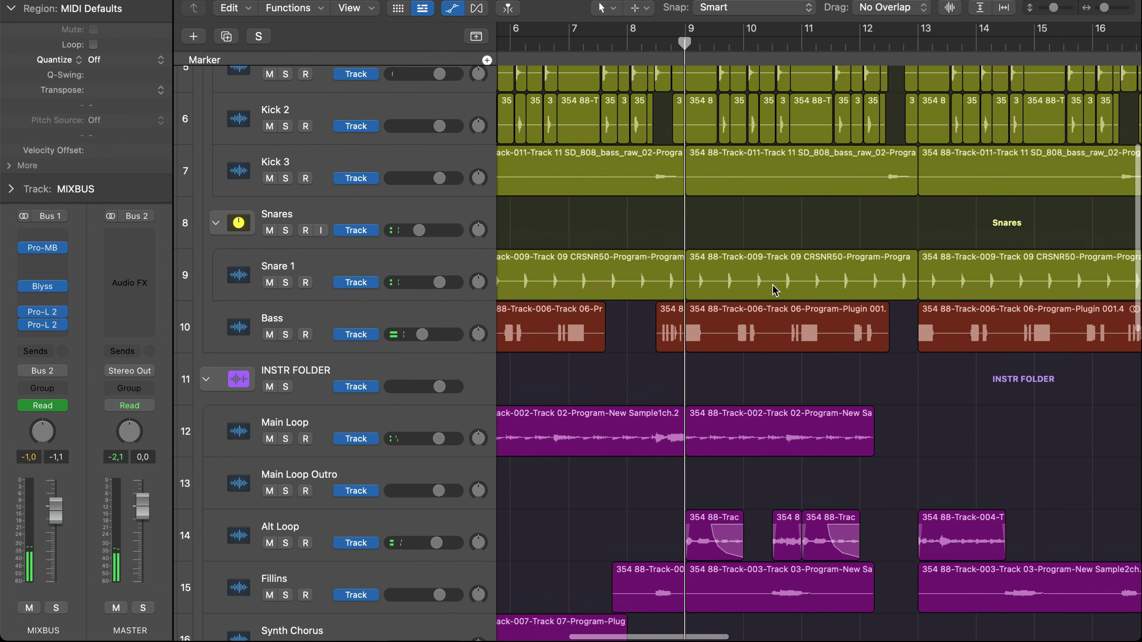
{"action": "key", "text": "super+Right"}
{"action": "key", "text": "super+Right"}
{"action": "key", "text": "super+Right"}
{"action": "scroll", "coordinate": [772, 284], "scroll_direction": "left", "scroll_amount": 5}
{"action": "scroll", "coordinate": [773, 284], "scroll_direction": "up", "scroll_amount": 1}
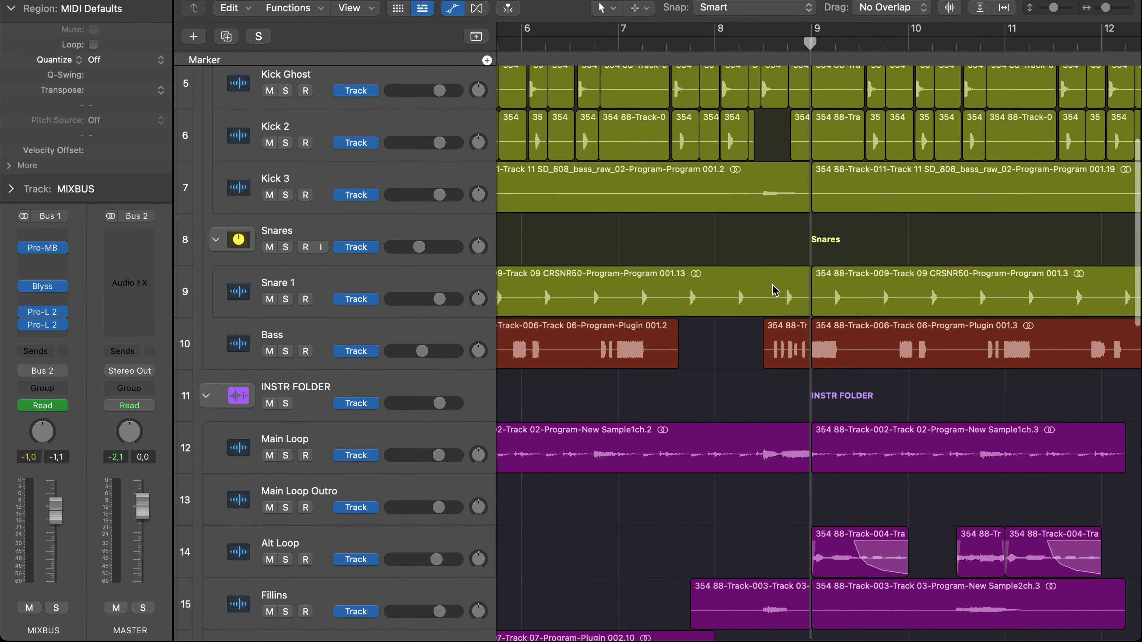
Step: Delete the Bass track's sections from about bar 9 beat 3 to bar 12 beat 3 during playback
{"action": "scroll", "coordinate": [773, 284], "scroll_direction": "right", "scroll_amount": 5}
{"action": "scroll", "coordinate": [773, 285], "scroll_direction": "up", "scroll_amount": 1}
{"action": "key", "text": "space"}
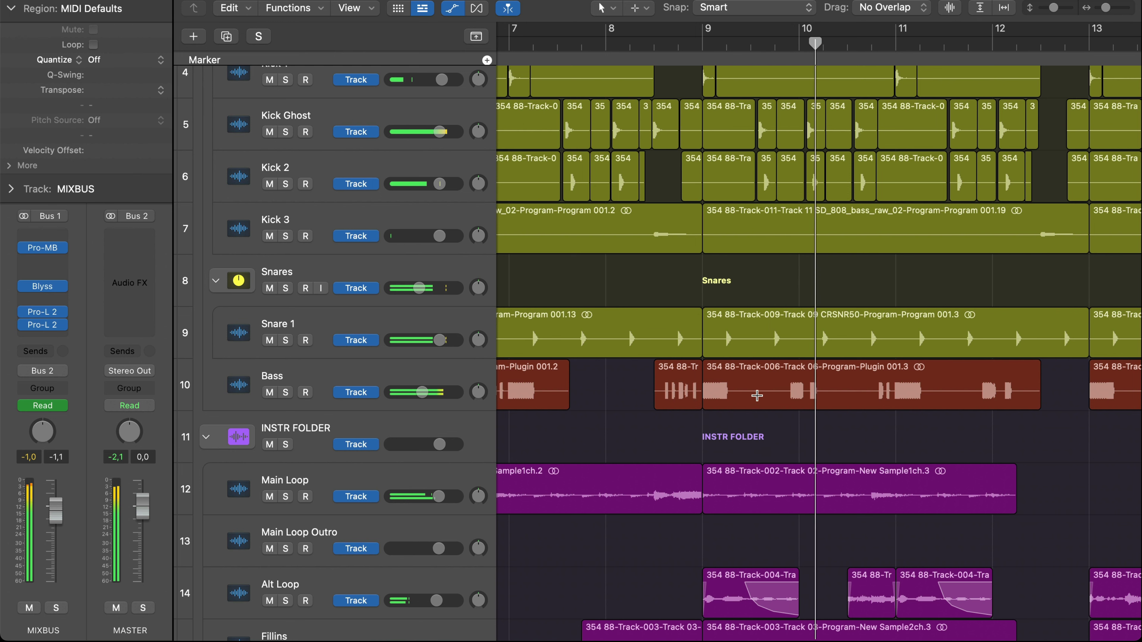
{"action": "left_click_drag", "start_coordinate": [757, 396], "coordinate": [842, 396]}
{"action": "key", "text": "Delete"}
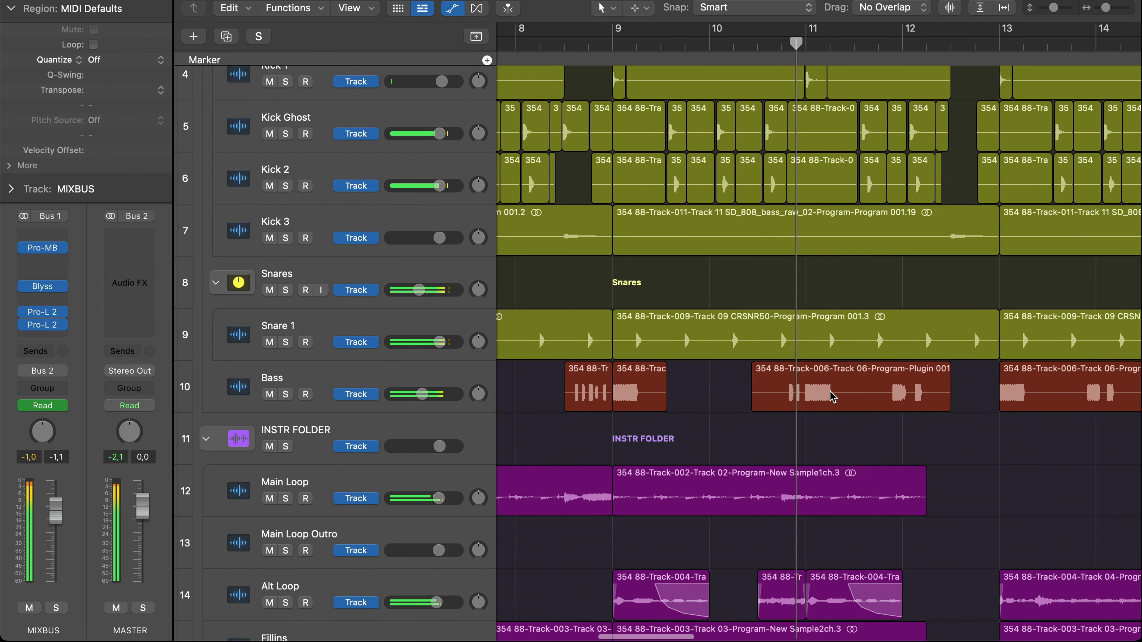
{"action": "left_click_drag", "start_coordinate": [740, 407], "coordinate": [836, 409]}
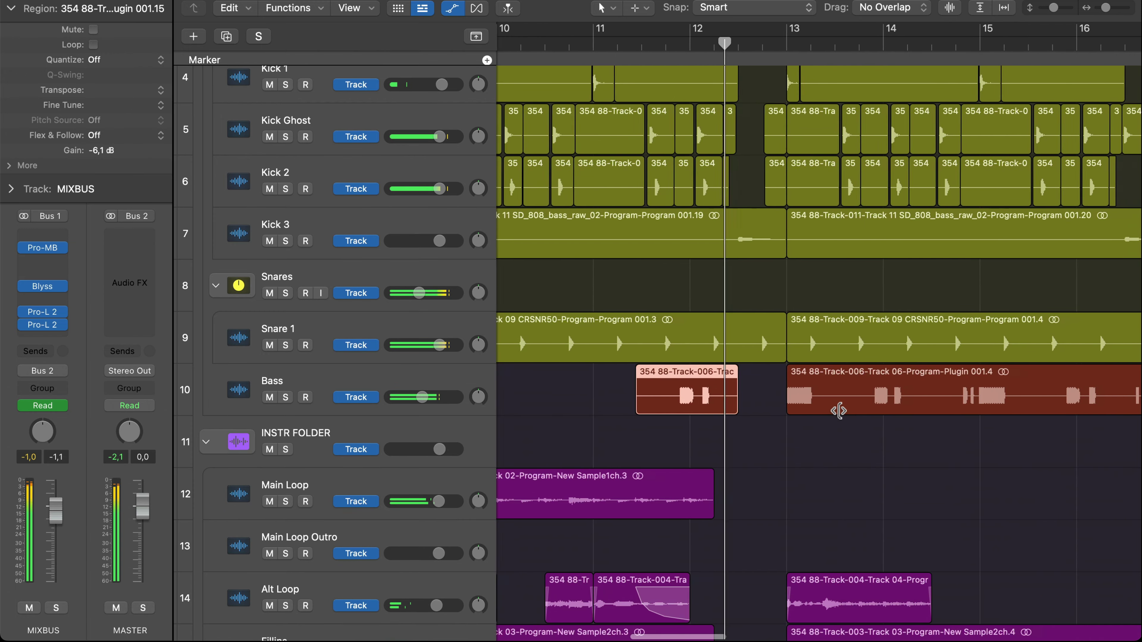
{"action": "key", "text": "Delete"}
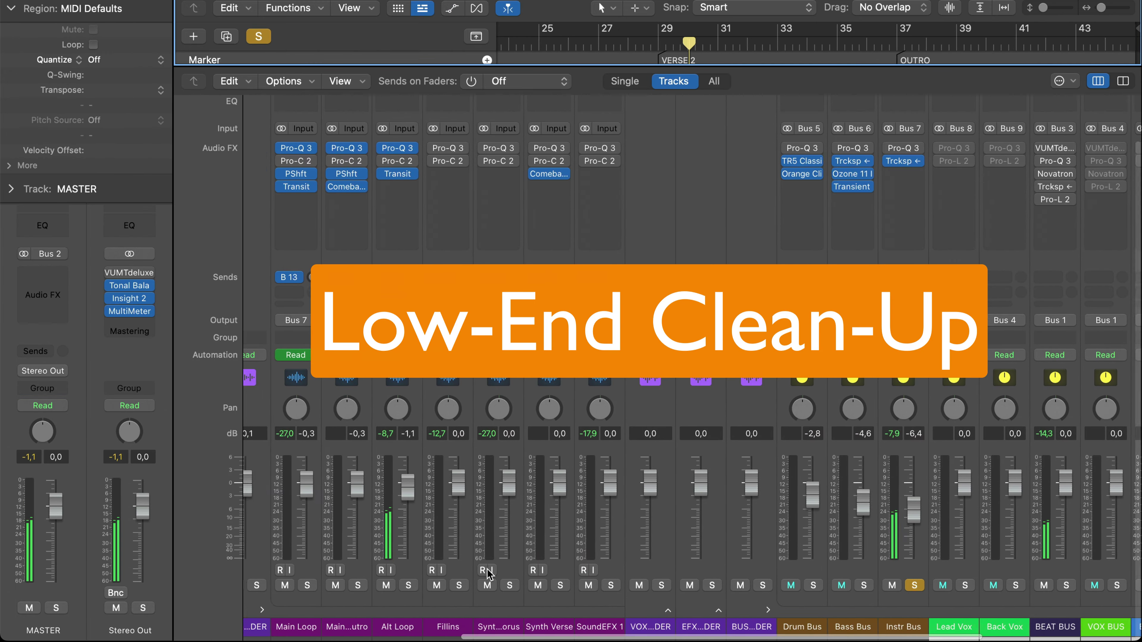
Step: Play the Alt Loop in VERSE 2 and examine its low end in the track's Pro-Q 3 analyzer
{"action": "scroll", "coordinate": [488, 573], "scroll_direction": "left", "scroll_amount": 3}
{"action": "left_click", "coordinate": [510, 572]}
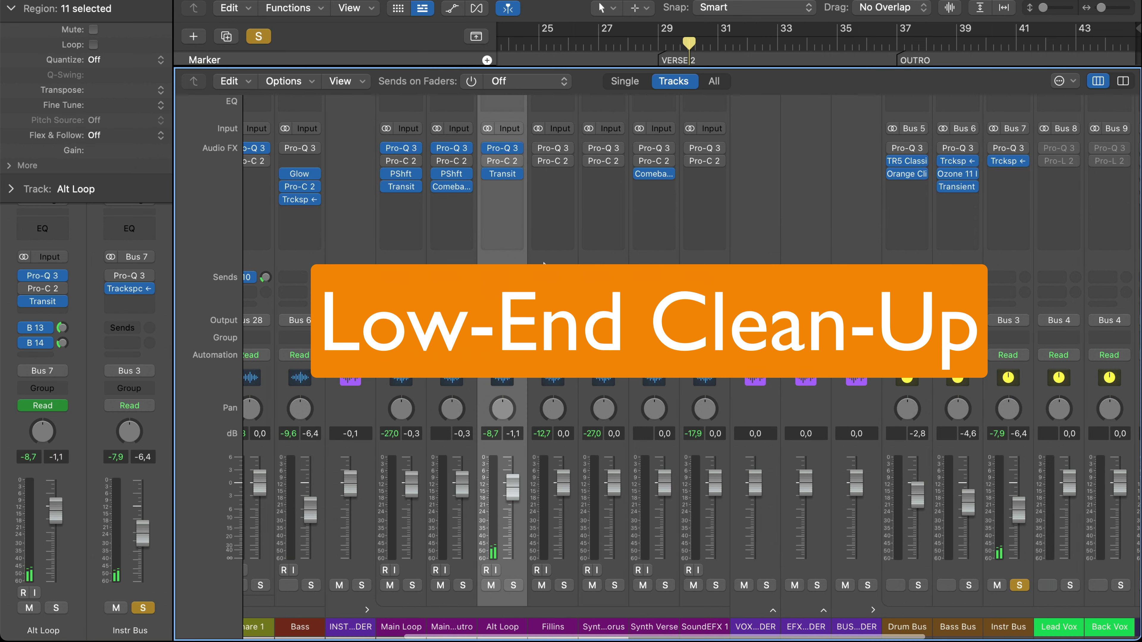
{"action": "left_click", "coordinate": [502, 148]}
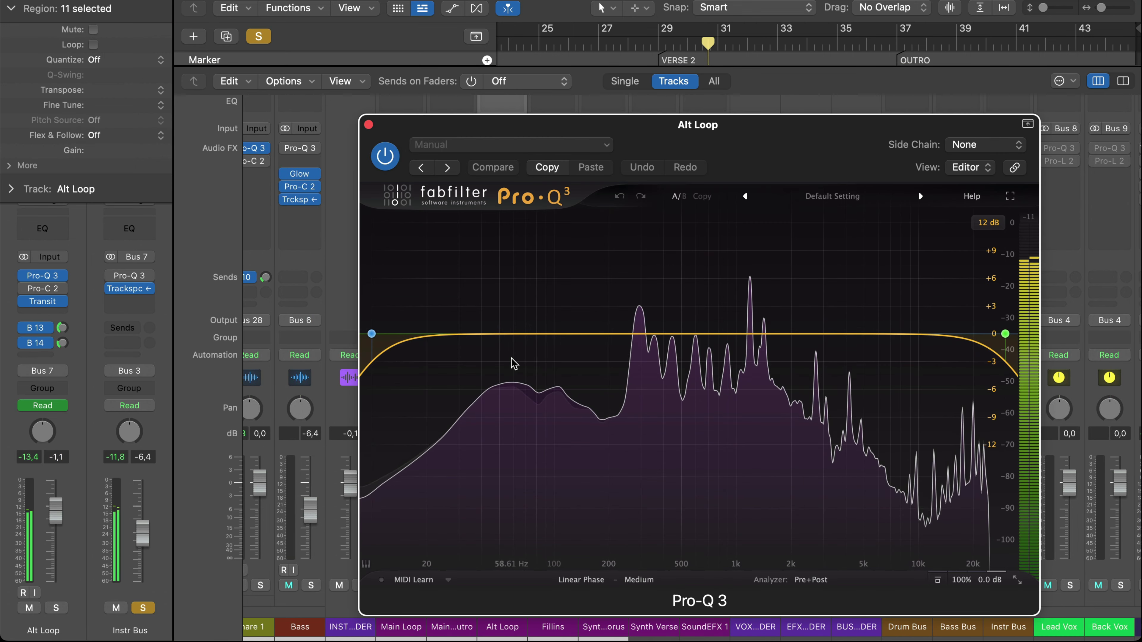
{"action": "left_click_drag", "start_coordinate": [514, 354], "coordinate": [515, 354]}
{"action": "key", "text": "space"}
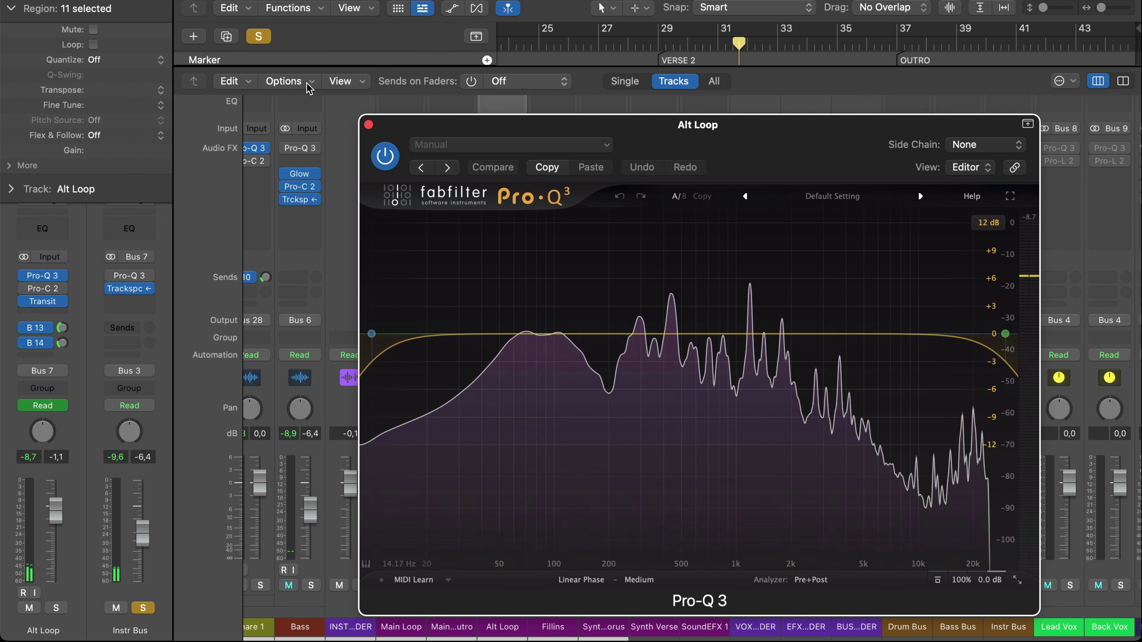
{"action": "key", "text": "super+w"}
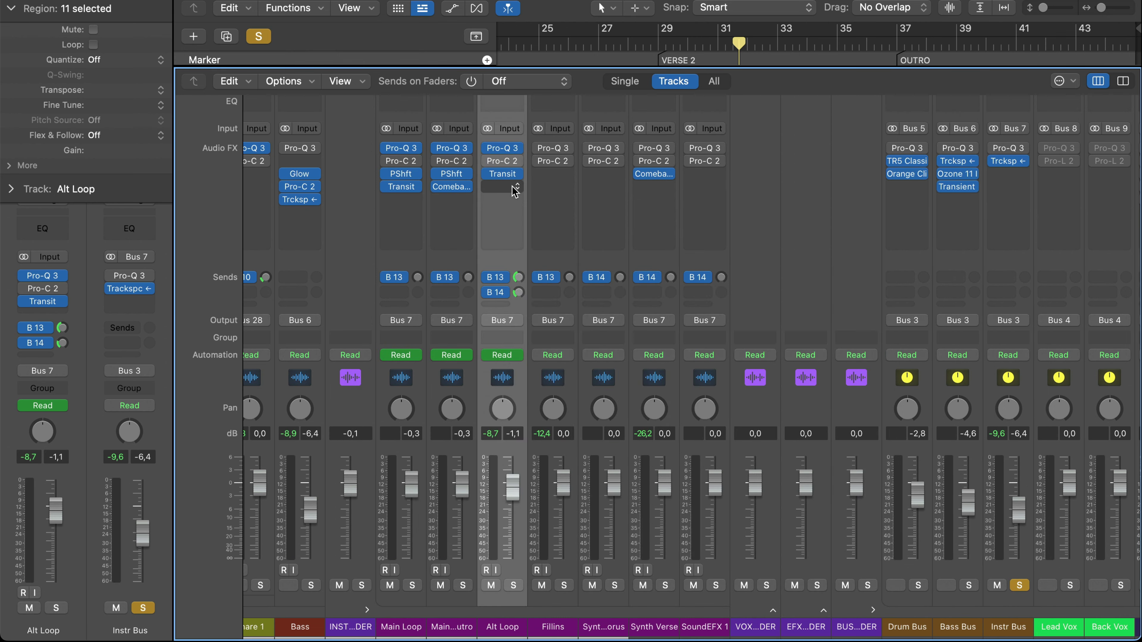
Step: Add a bell cut of about 8.4 dB at about 93 Hz to the Alt Loop's Pro-Q 3 and audition it
{"action": "left_click", "coordinate": [501, 149]}
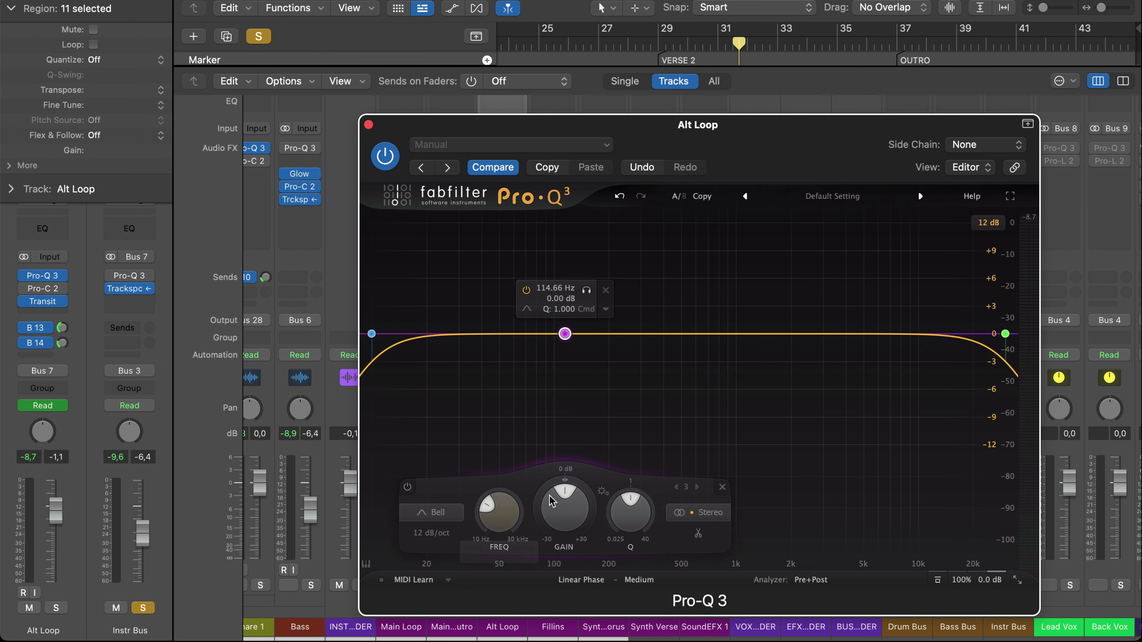
{"action": "left_click_drag", "start_coordinate": [565, 334], "coordinate": [548, 412]}
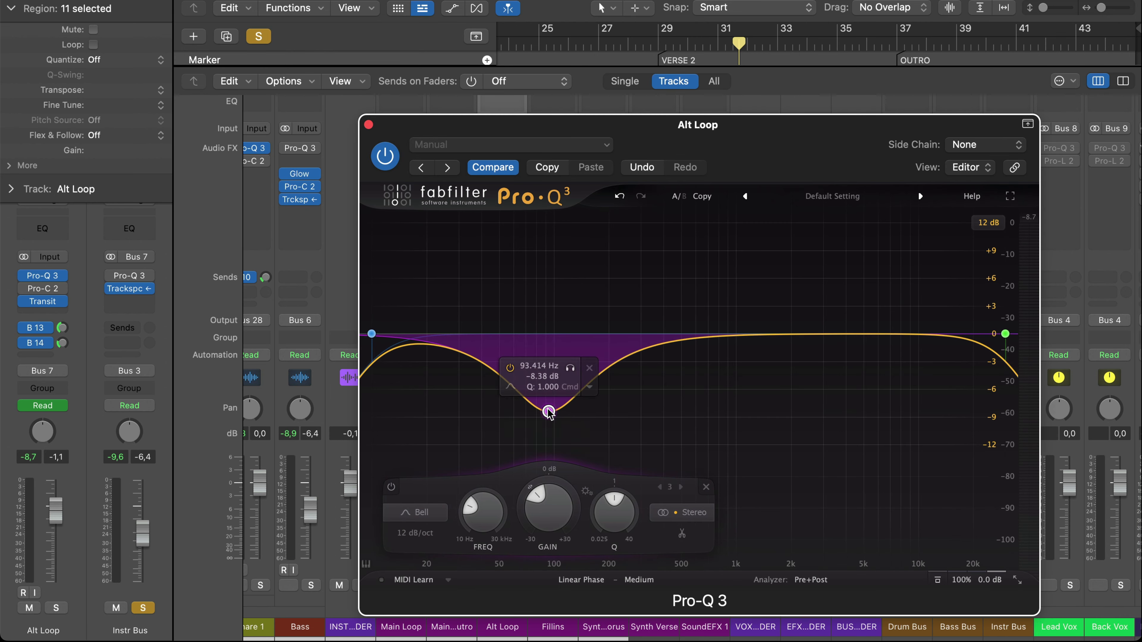
{"action": "key", "text": "space"}
{"action": "scroll", "coordinate": [738, 37], "scroll_direction": "up", "scroll_amount": 5}
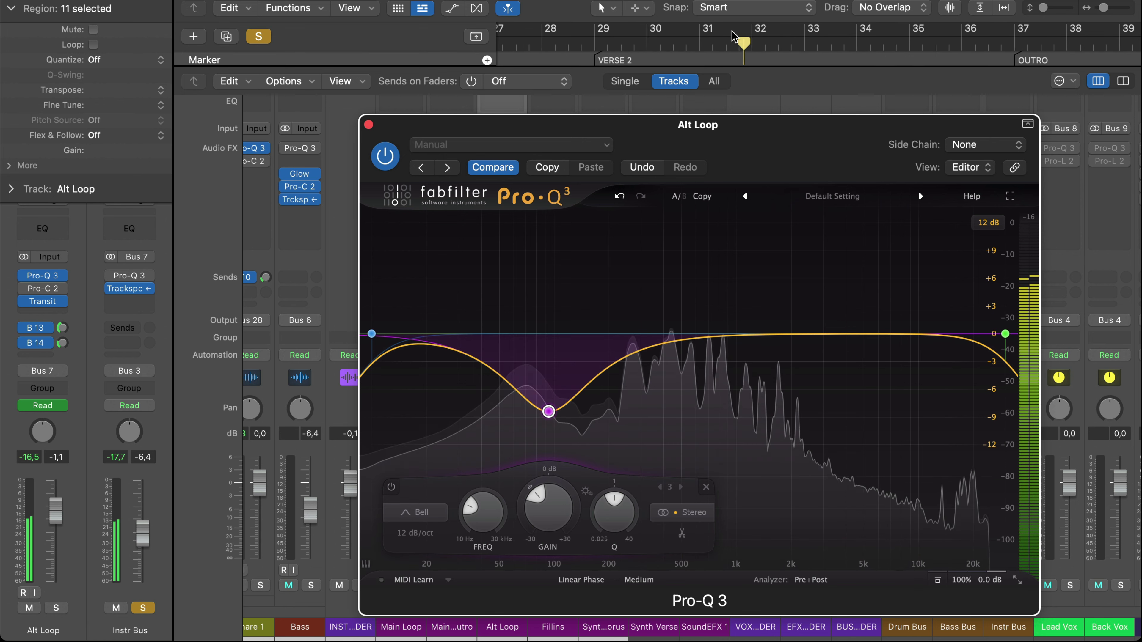
{"action": "scroll", "coordinate": [731, 31], "scroll_direction": "up", "scroll_amount": 2}
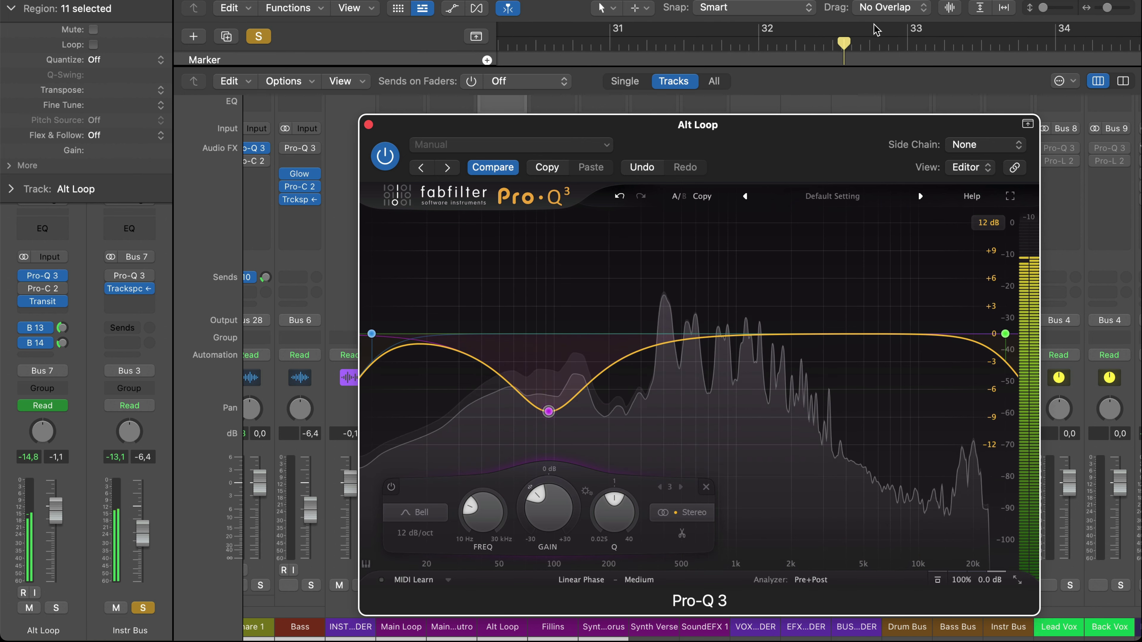
{"action": "key", "text": "space"}
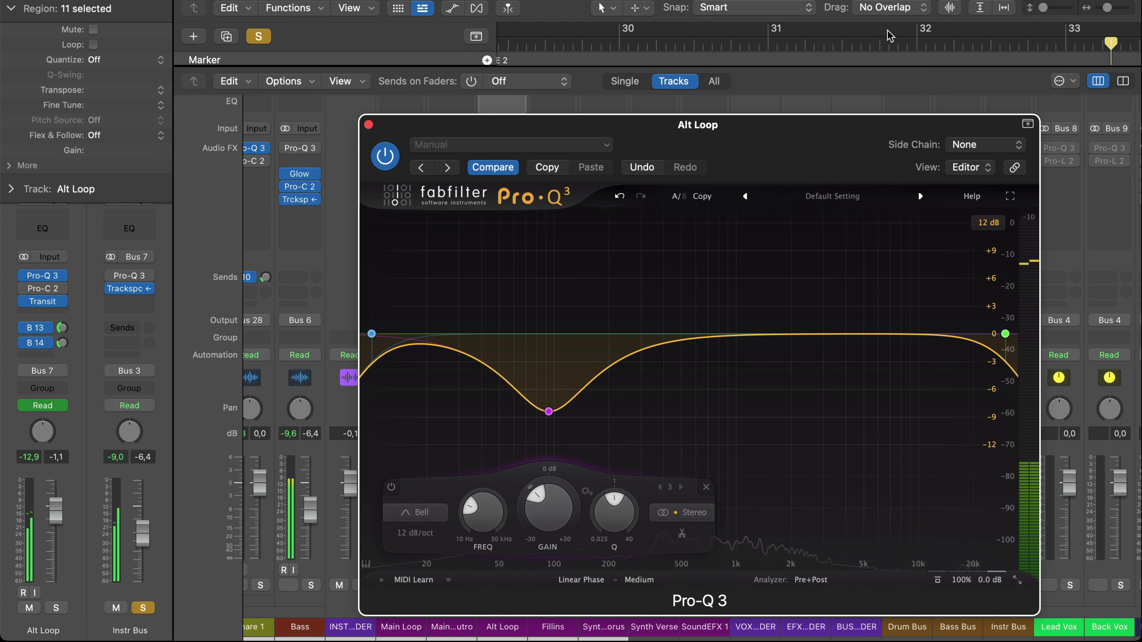
Step: Play from the start of VERSE 2 and set a playback cycle from about bar 29 beat 2 to beat 4
{"action": "left_click", "coordinate": [557, 34]}
{"action": "left_click", "coordinate": [518, 39]}
{"action": "key", "text": "space"}
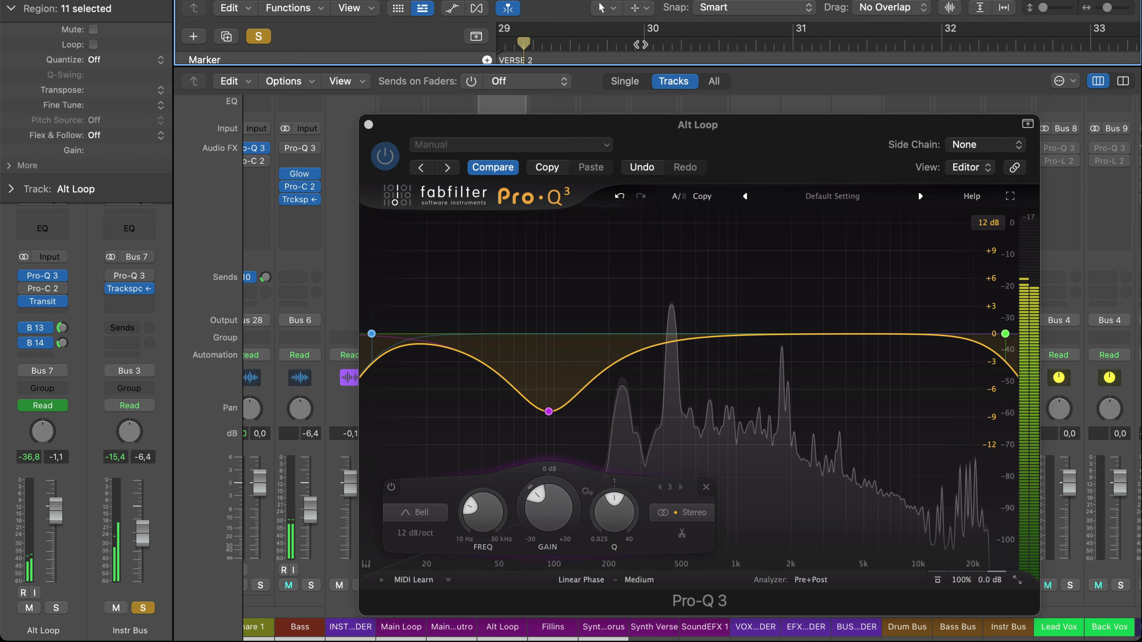
{"action": "left_click_drag", "start_coordinate": [643, 30], "coordinate": [543, 31]}
{"action": "scroll", "coordinate": [545, 32], "scroll_direction": "left", "scroll_amount": 2}
{"action": "left_click_drag", "start_coordinate": [681, 30], "coordinate": [646, 30]}
{"action": "left_click_drag", "start_coordinate": [582, 30], "coordinate": [572, 31]}
Step: Change the Alt Loop's bell band to a Low Shelf with a lower Q, cutting about 12 dB around 140 Hz
{"action": "mouse_move", "coordinate": [548, 412]}
{"action": "left_mouse_down"}
{"action": "mouse_move", "coordinate": [535, 441]}
{"action": "mouse_move", "coordinate": [533, 432]}
{"action": "left_mouse_up"}
{"action": "left_click", "coordinate": [408, 512]}
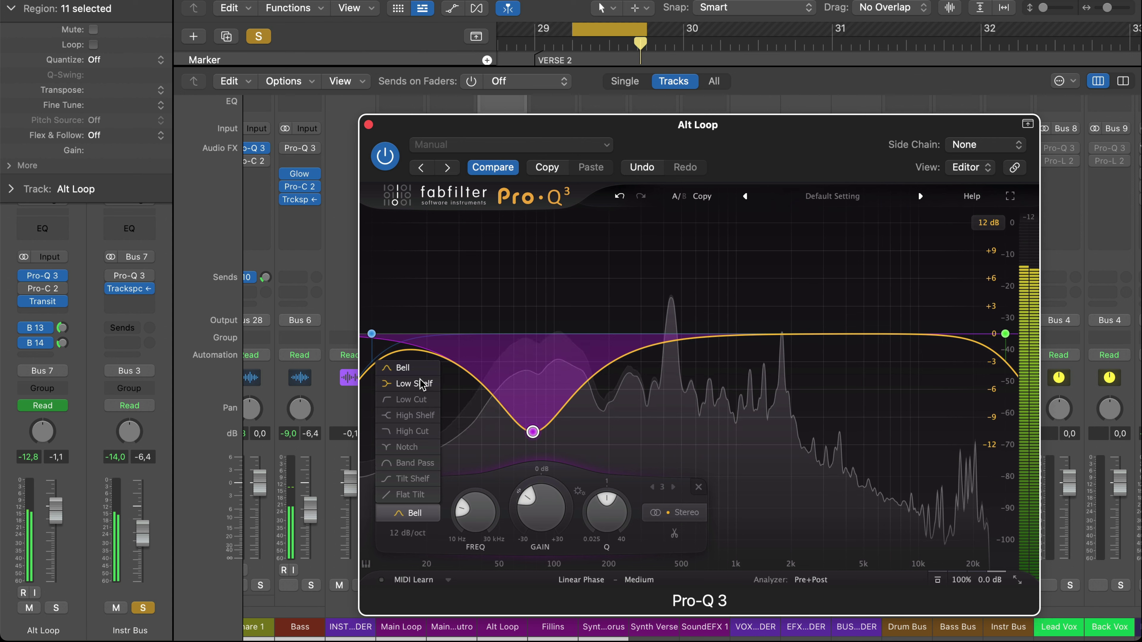
{"action": "left_click", "coordinate": [412, 384]}
{"action": "left_click_drag", "start_coordinate": [606, 513], "coordinate": [604, 559]}
{"action": "left_click_drag", "start_coordinate": [533, 383], "coordinate": [601, 440]}
{"action": "key", "text": "super+z"}
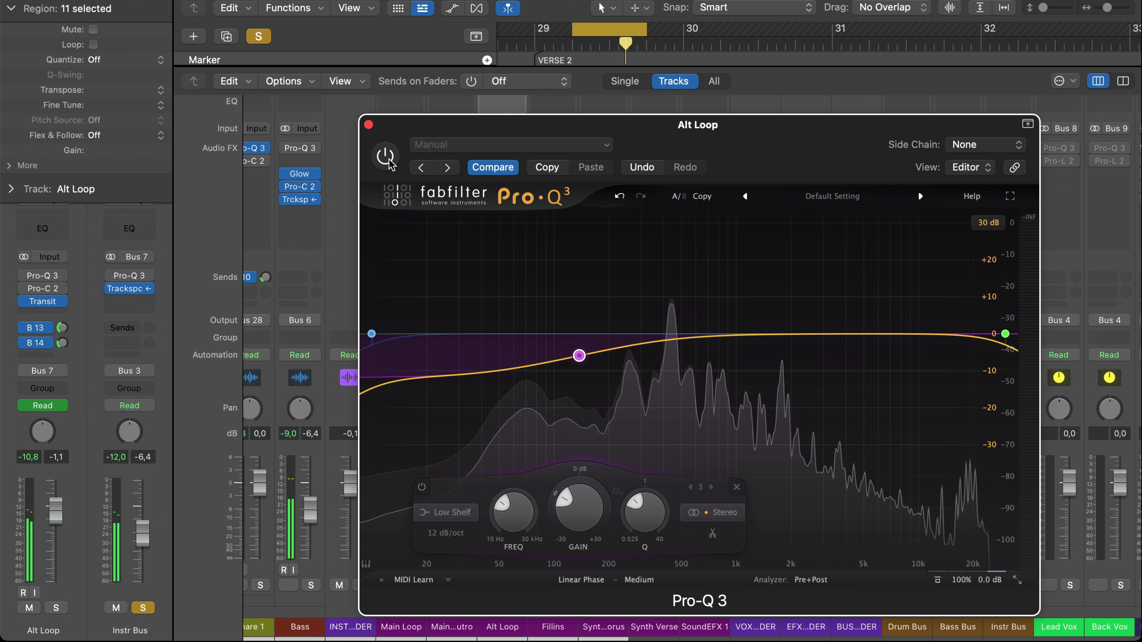
Step: Compare the Alt Loop with its Pro-Q 3 bypassed and enabled, and close the plug-in
{"action": "left_click", "coordinate": [384, 155]}
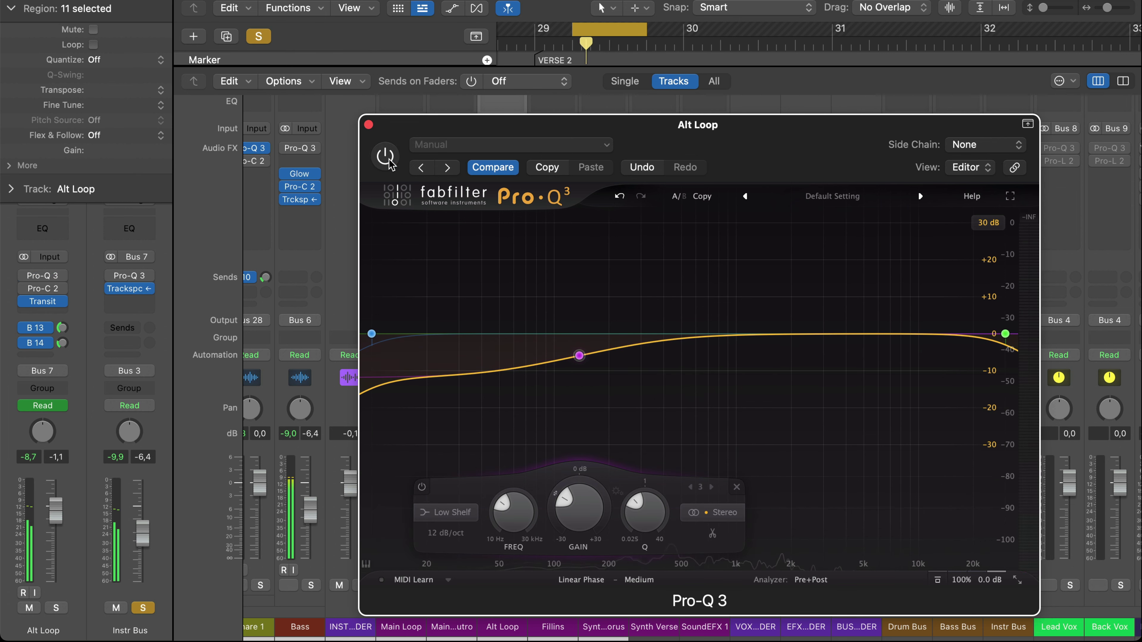
{"action": "left_click", "coordinate": [389, 158]}
{"action": "left_click", "coordinate": [368, 125]}
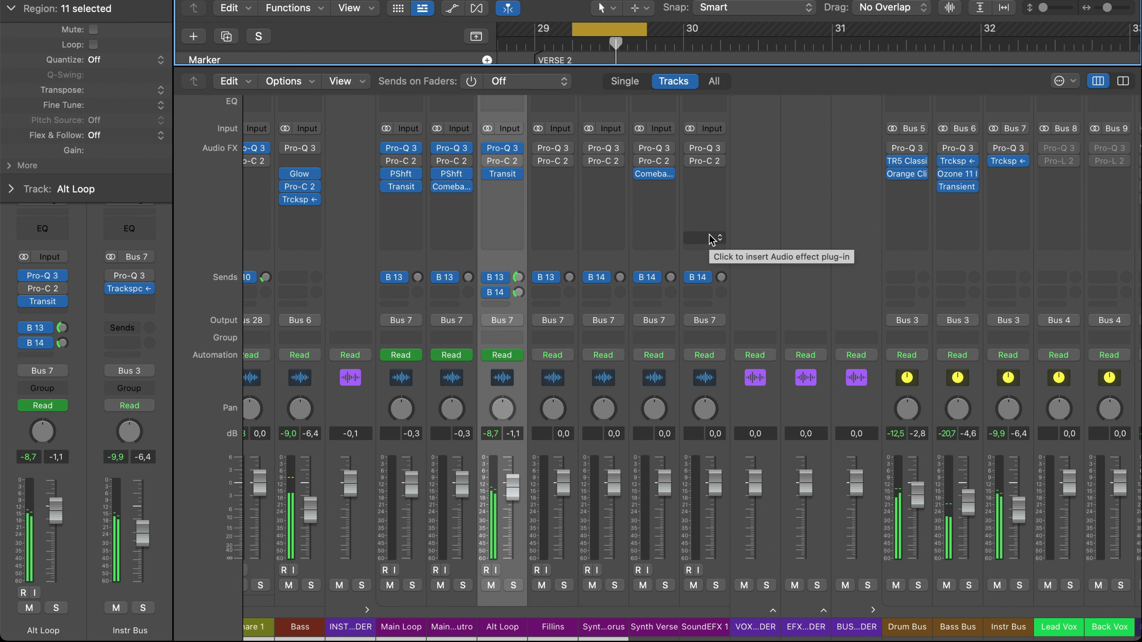
Step: Hide the mixer, zoom out the arrangement and play the song from the beginning
{"action": "key", "text": "x"}
{"action": "key", "text": "super+Left"}
{"action": "key", "text": "super+Left"}
{"action": "key", "text": "super+Left"}
{"action": "key", "text": "super+Left"}
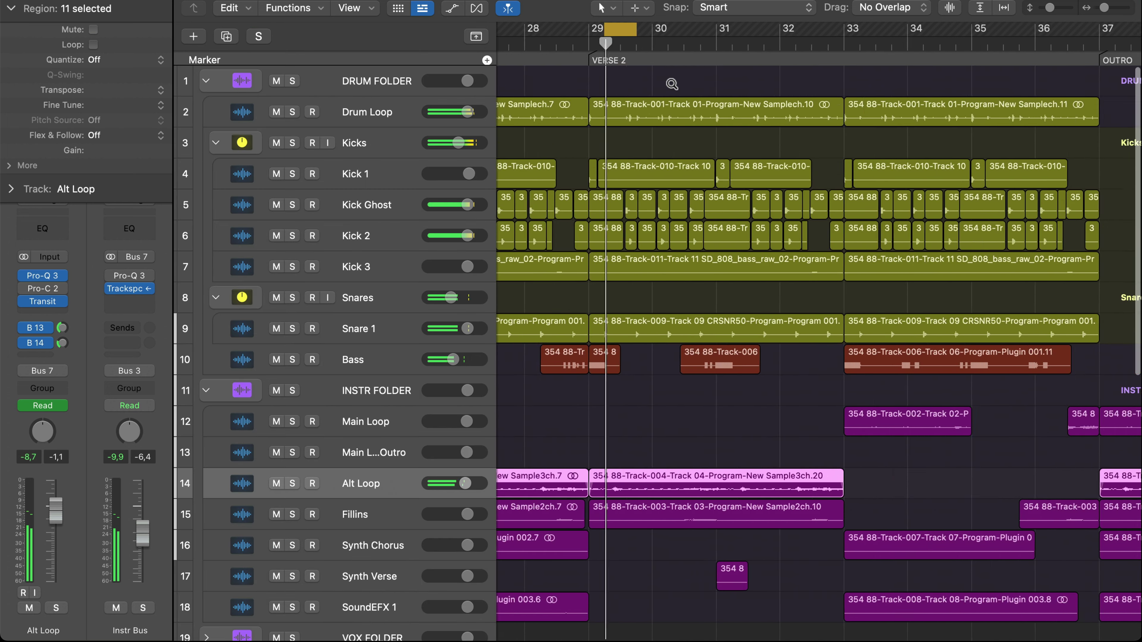
{"action": "left_click", "coordinate": [752, 32]}
{"action": "key", "text": "Return"}
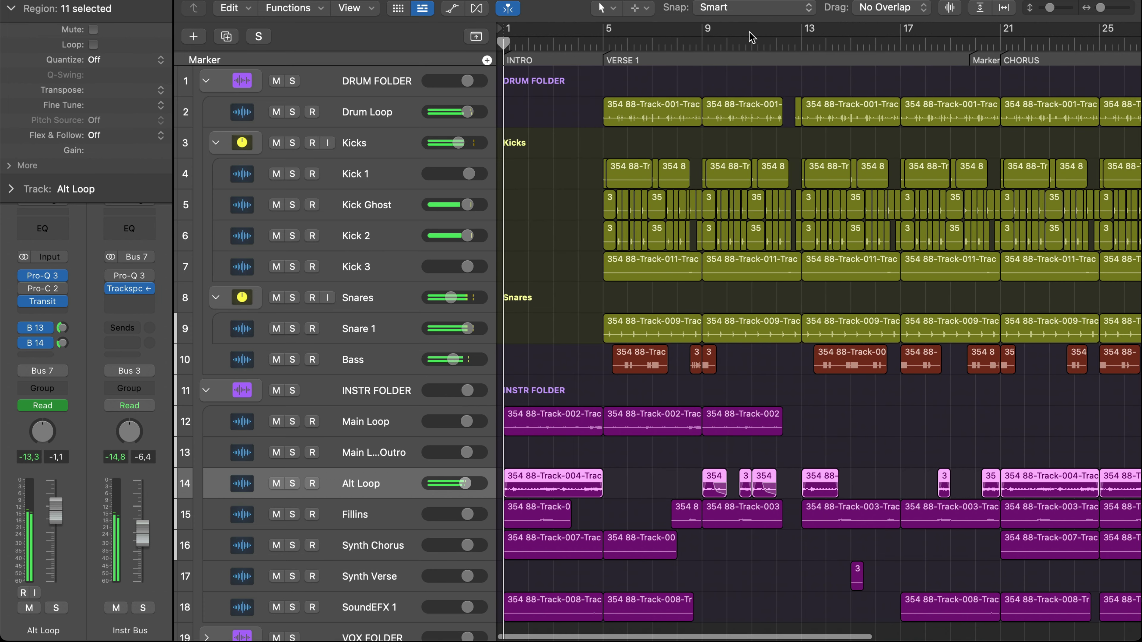